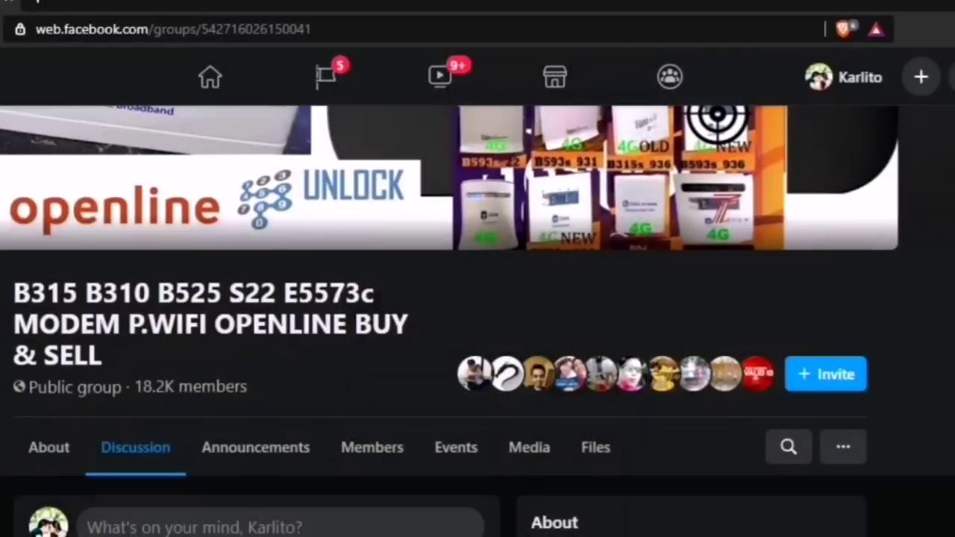
# Step: Scroll the Facebook modem buy-and-sell group page down to its Unread Announcements, then minimise the browser
pyautogui.scroll(3, 197, 345)
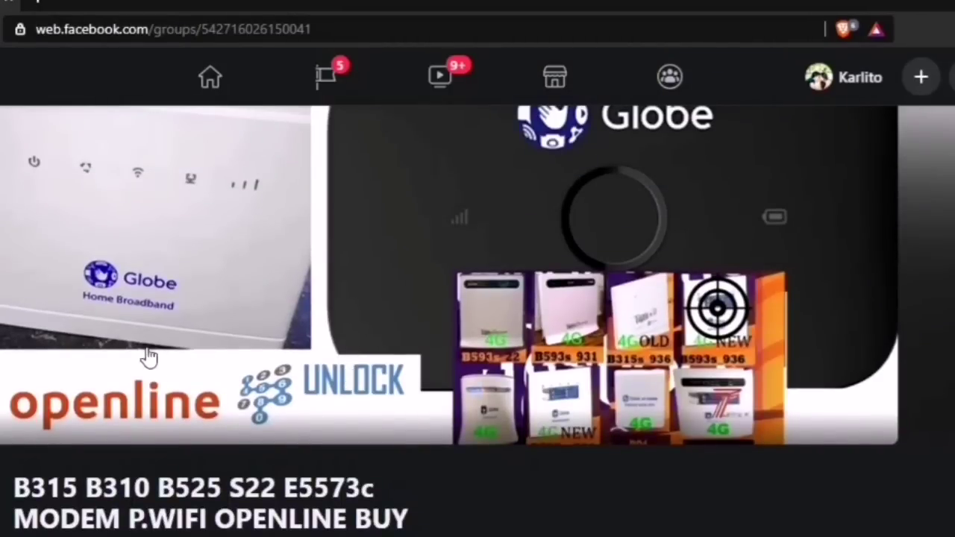
pyautogui.scroll(-2, 202, 315)
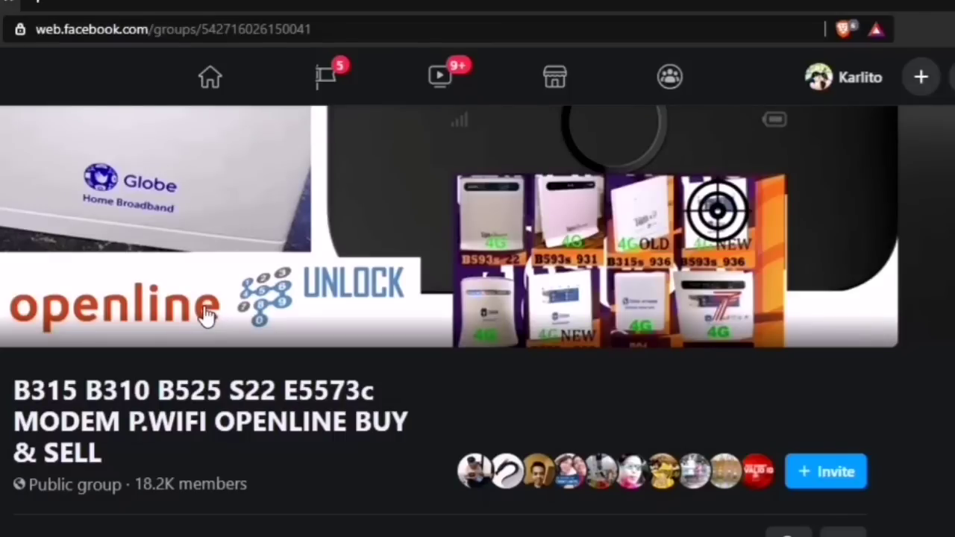
pyautogui.scroll(-2, 440, 322)
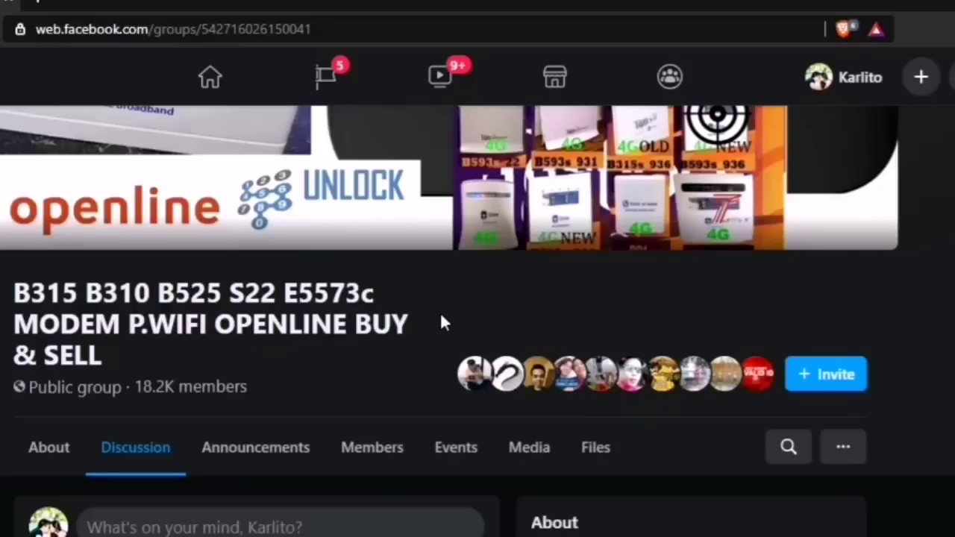
pyautogui.scroll(-4, 440, 322)
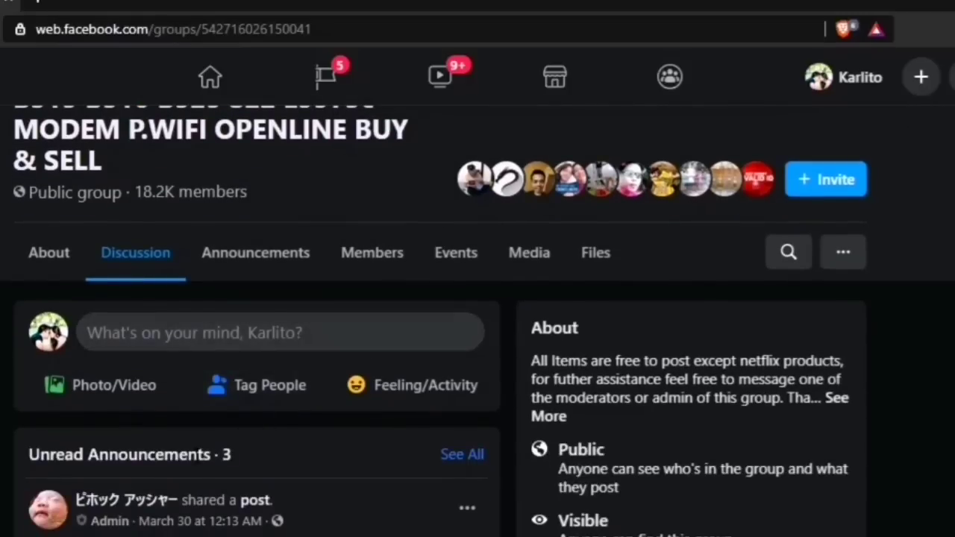
pyautogui.scroll(-4, 101, 509)
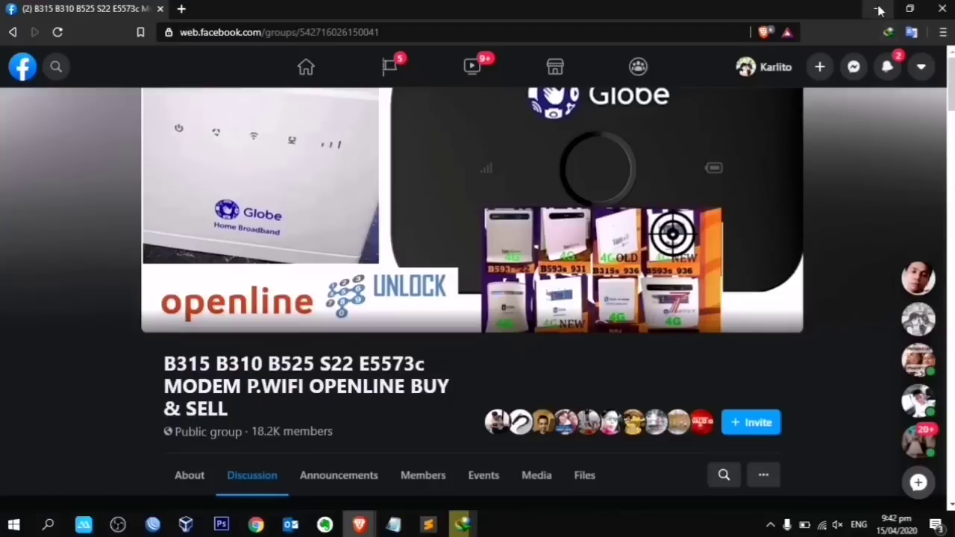
pyautogui.click(878, 10)
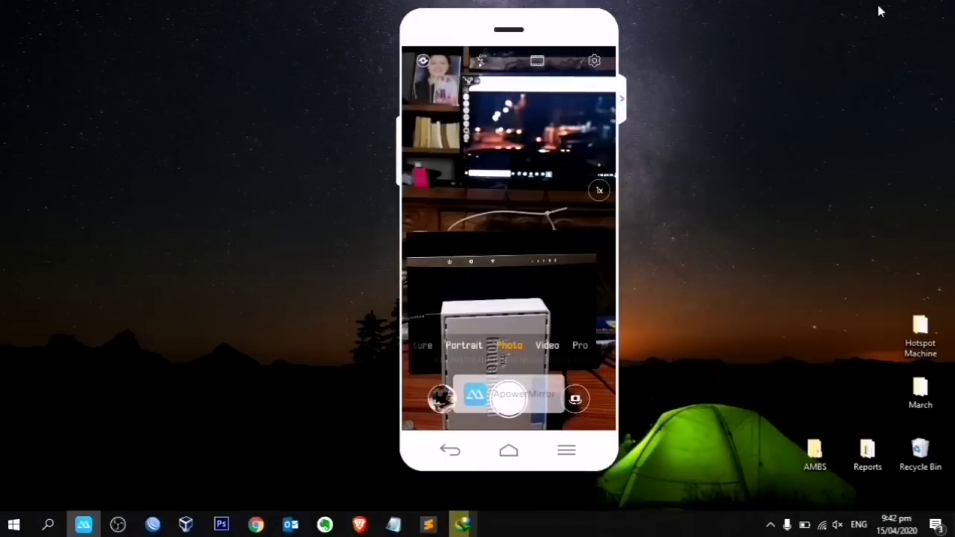
# Step: Refresh the desktop and bring the new Brave tab to the front
pyautogui.rightClick(705, 115)
pyautogui.click(735, 153)
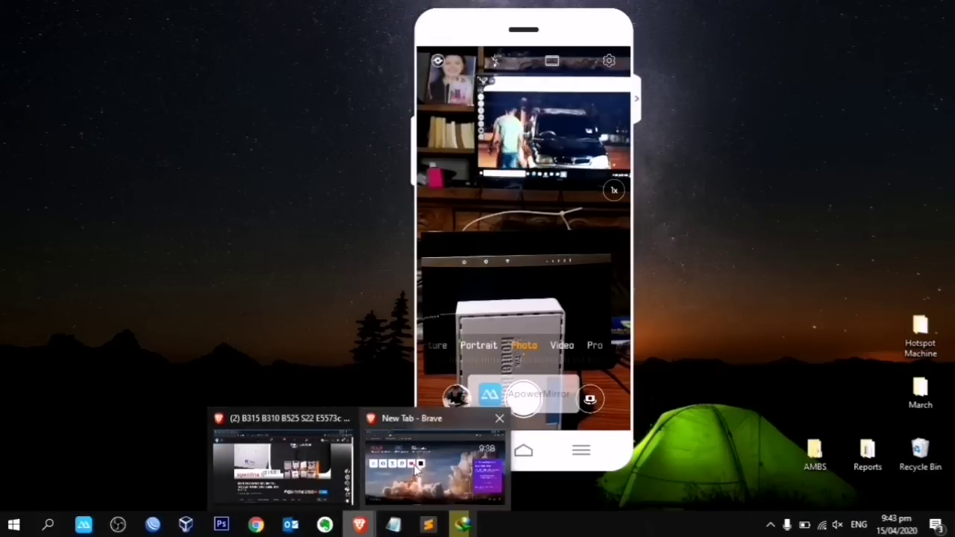
pyautogui.click(420, 464)
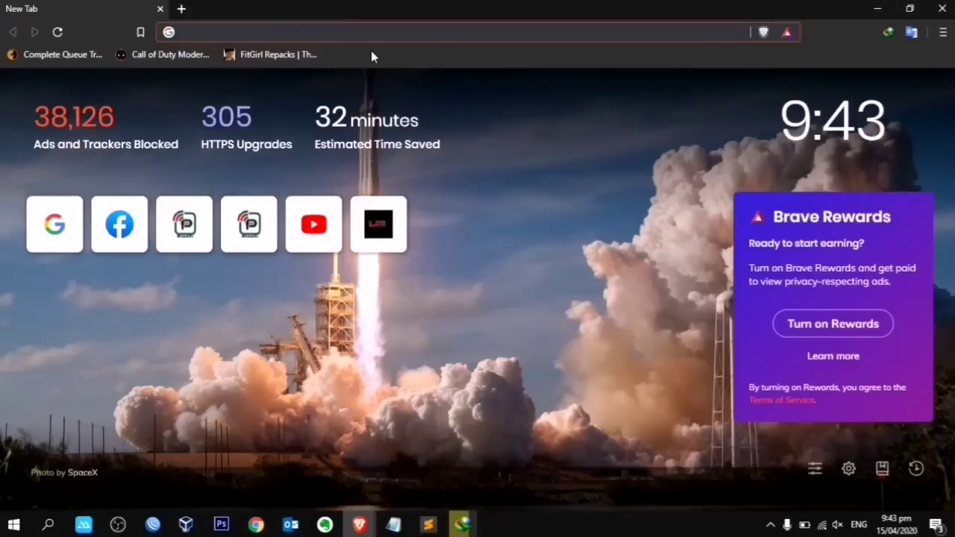
# Step: Load speedtest.net and run a test: 26 ms ping, 39.28 Mbps down, 20.11 Mbps up
pyautogui.write('speedtest.net')
pyautogui.press('Return')
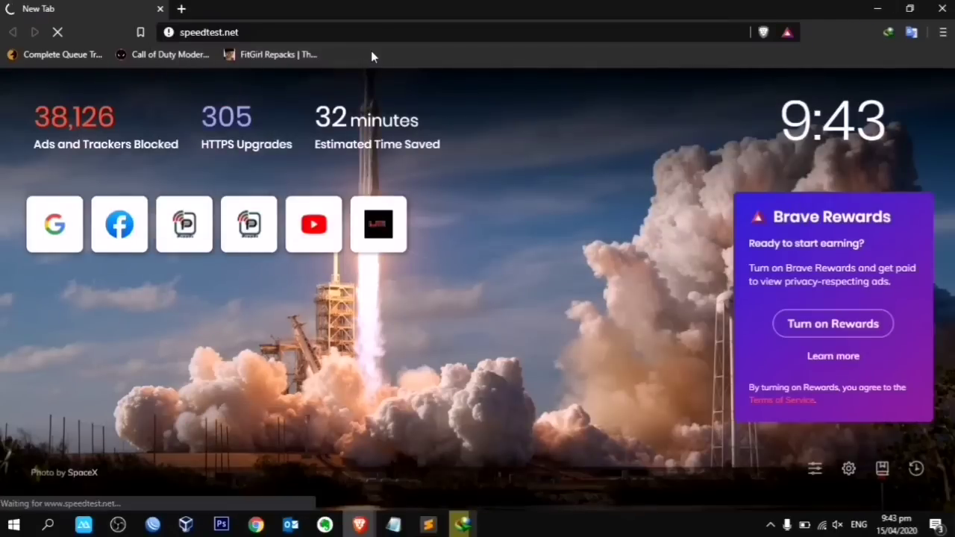
pyautogui.click(390, 288)
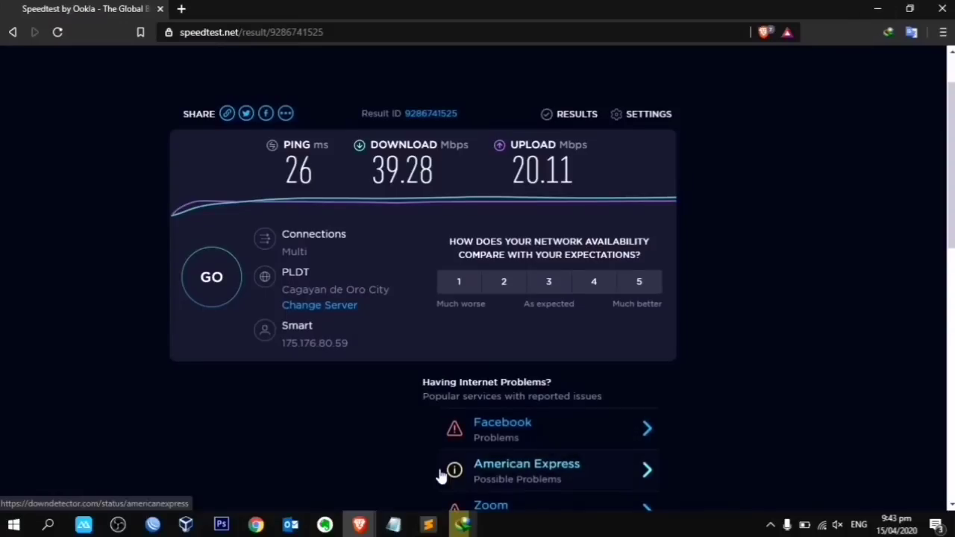
# Step: Minimise the browser and start a continuous ping to google.com with ping google.com -t
pyautogui.click(878, 9)
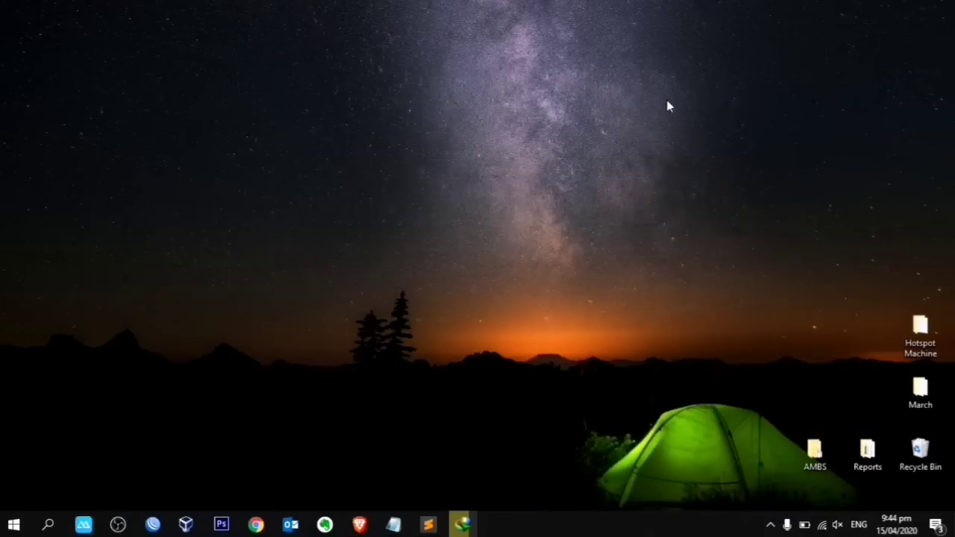
pyautogui.rightClick(667, 104)
pyautogui.click(701, 142)
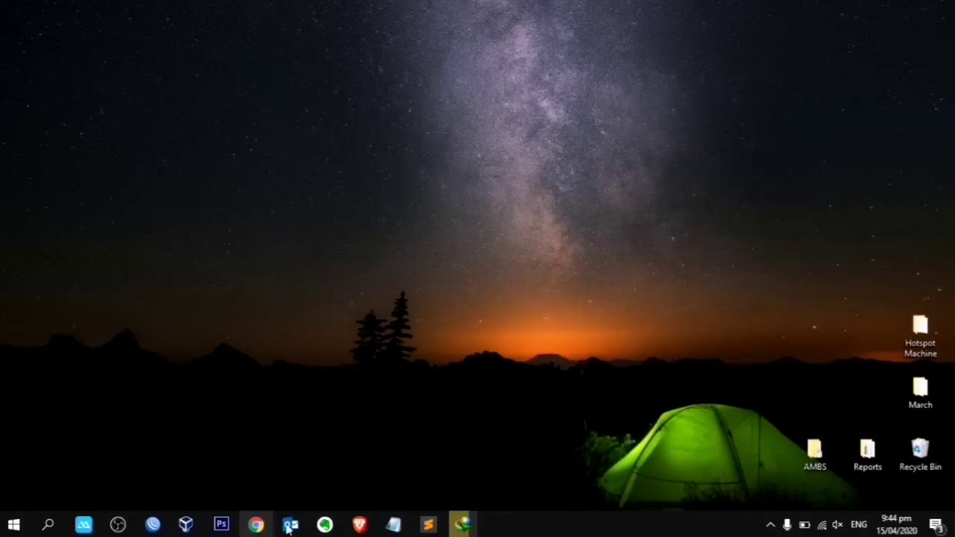
pyautogui.press('super+r')
pyautogui.press('Return')
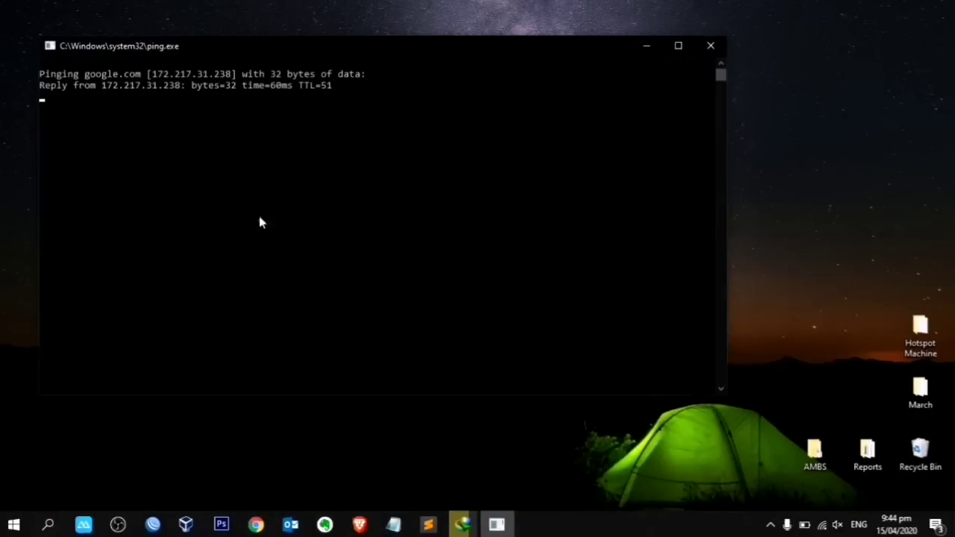
# Step: Make the ping console narrower and shorter, and place it at the upper left of the screen
pyautogui.moveTo(731, 127); pyautogui.dragTo(442, 117)
pyautogui.moveTo(277, 47); pyautogui.dragTo(495, 67)
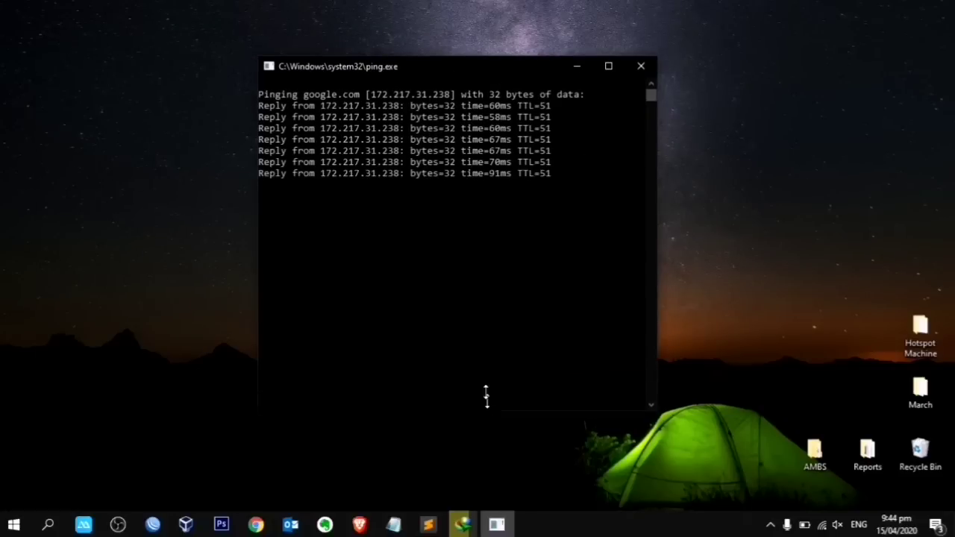
pyautogui.moveTo(486, 412); pyautogui.dragTo(476, 299)
pyautogui.moveTo(502, 71); pyautogui.dragTo(338, 63)
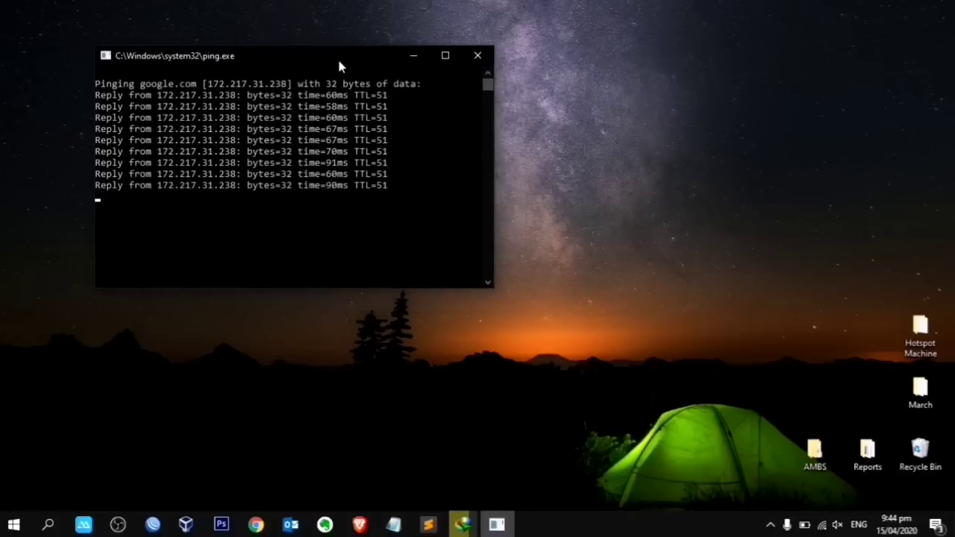
# Step: Check the speed test results again, then minimise the browser to watch the ping output
pyautogui.moveTo(359, 524)
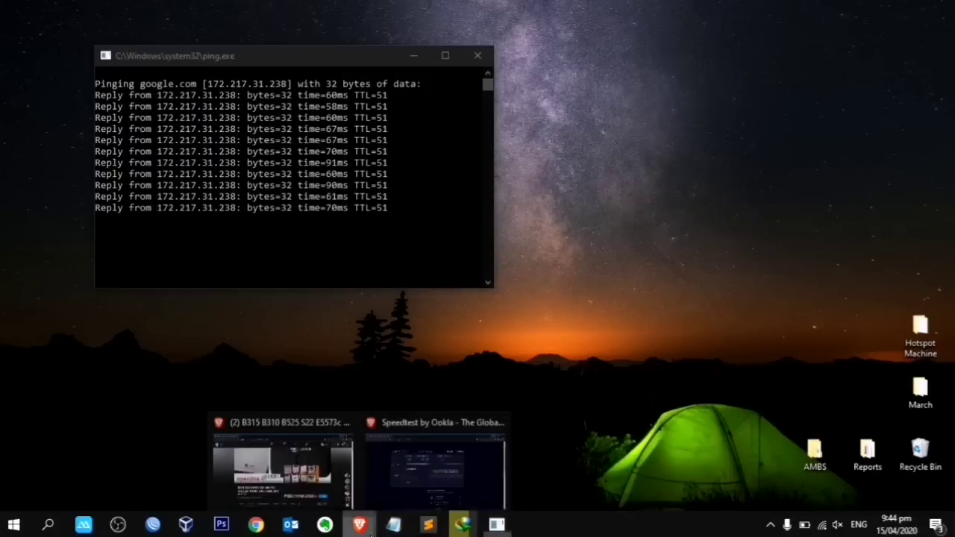
pyautogui.click(407, 477)
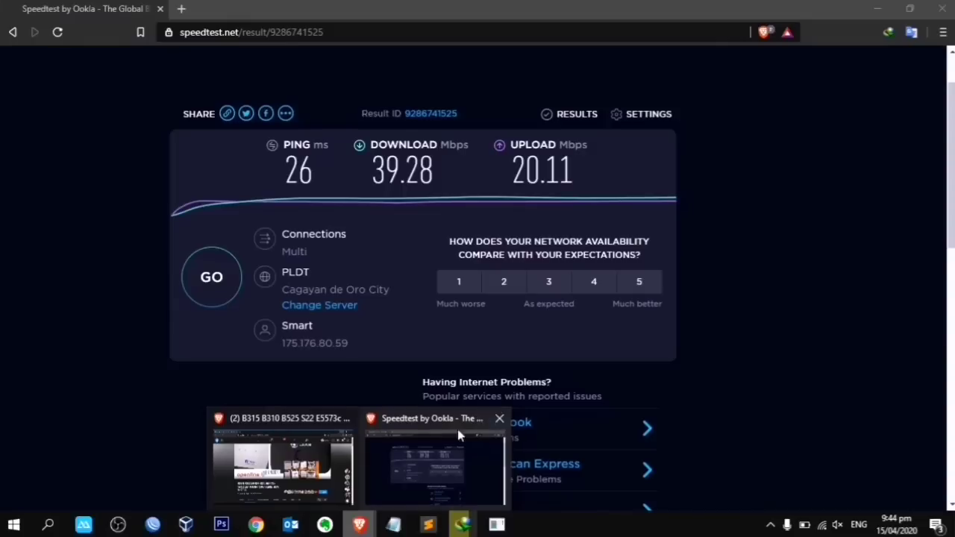
pyautogui.click(877, 9)
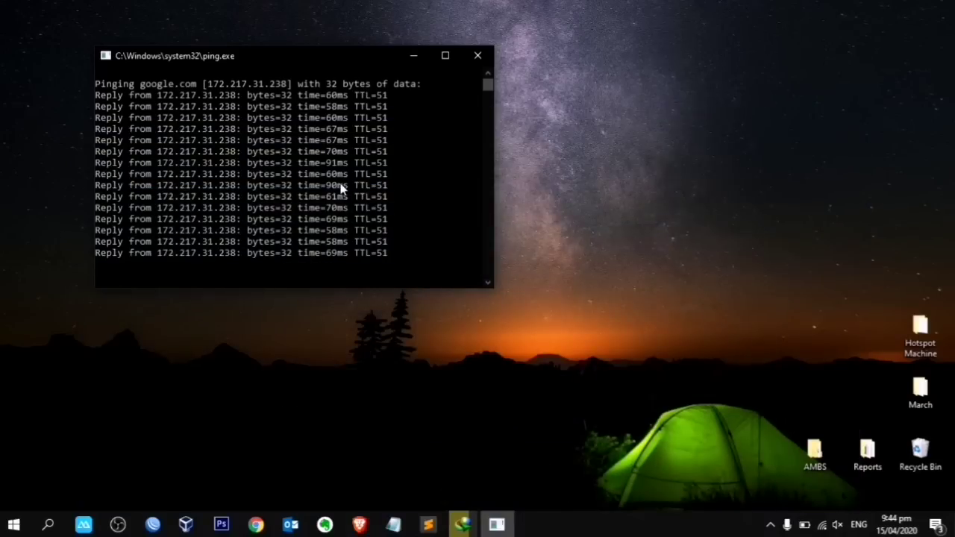
pyautogui.moveTo(360, 524)
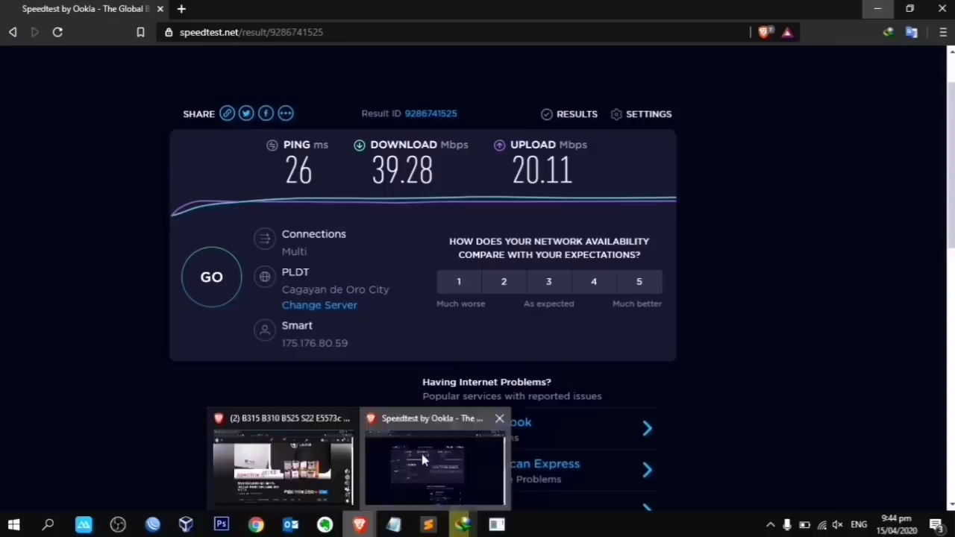
pyautogui.click(418, 466)
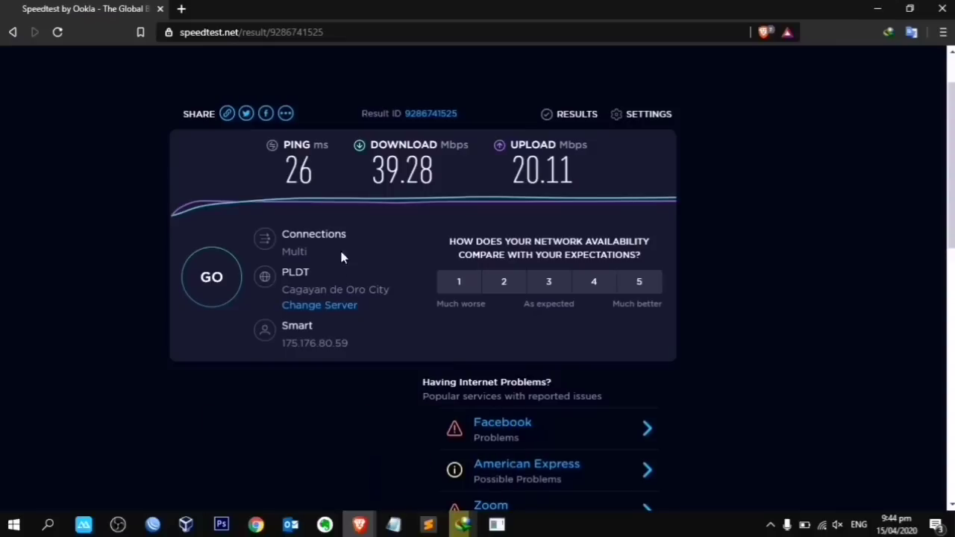
pyautogui.click(877, 9)
# Step: Refresh the desktop several times and nudge the ping window slightly up and left
pyautogui.rightClick(754, 94)
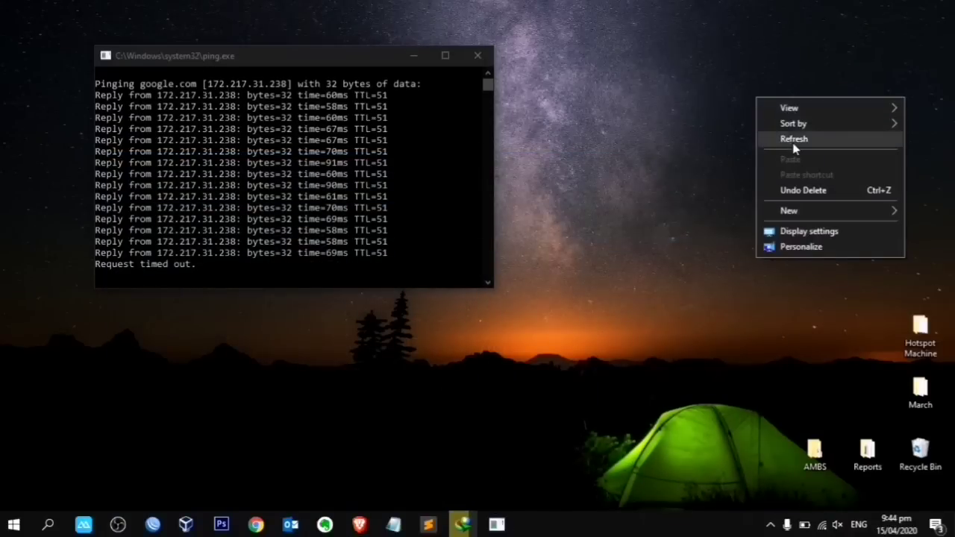
pyautogui.click(793, 139)
pyautogui.rightClick(729, 92)
pyautogui.click(743, 134)
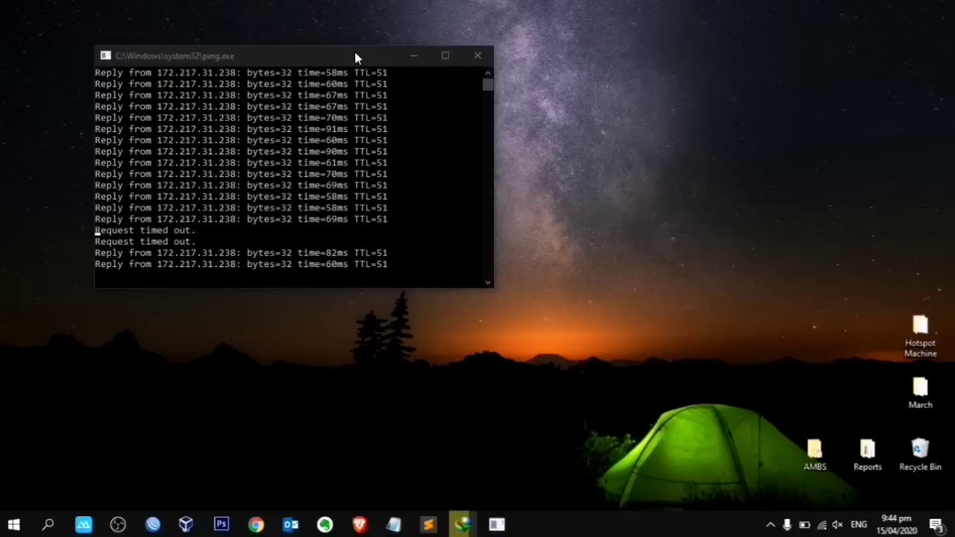
pyautogui.moveTo(355, 53); pyautogui.dragTo(292, 92)
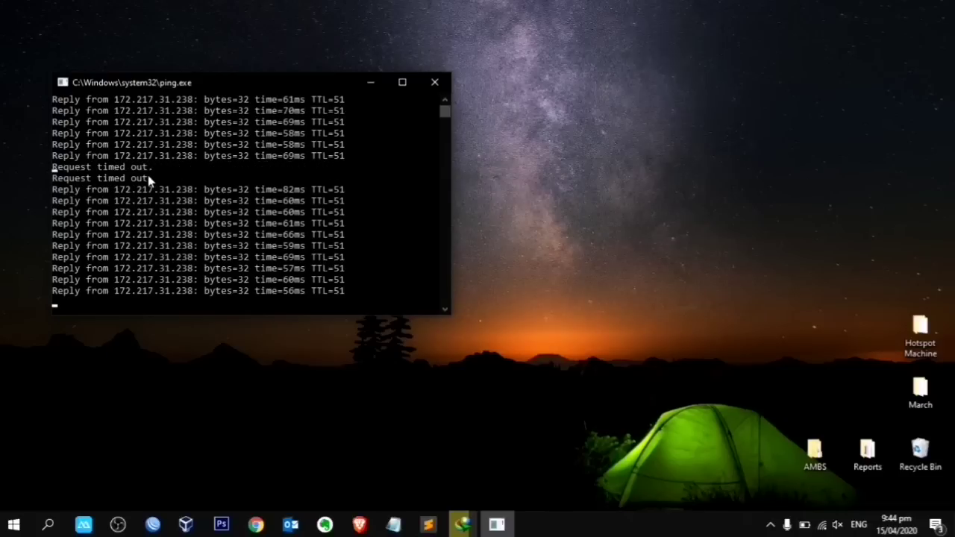
pyautogui.rightClick(605, 94)
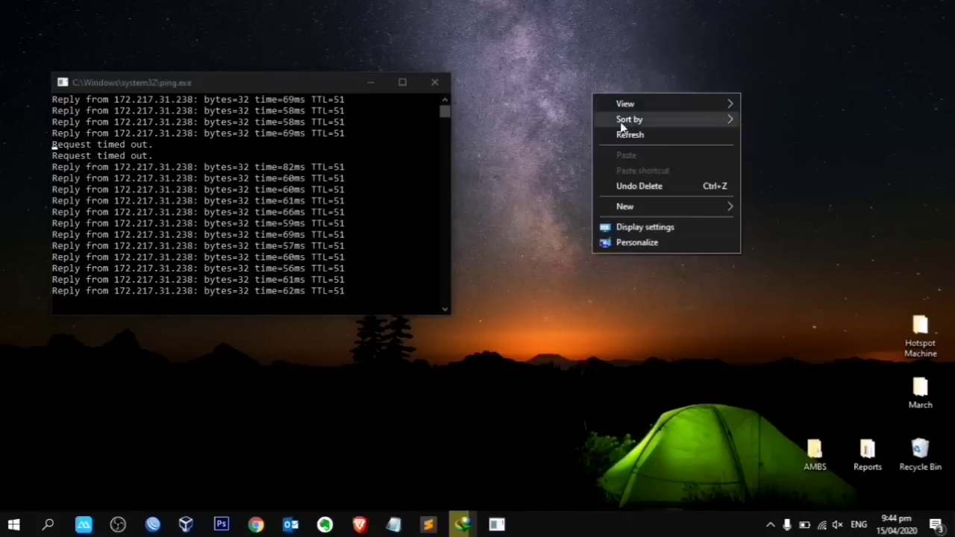
pyautogui.click(651, 137)
pyautogui.rightClick(633, 101)
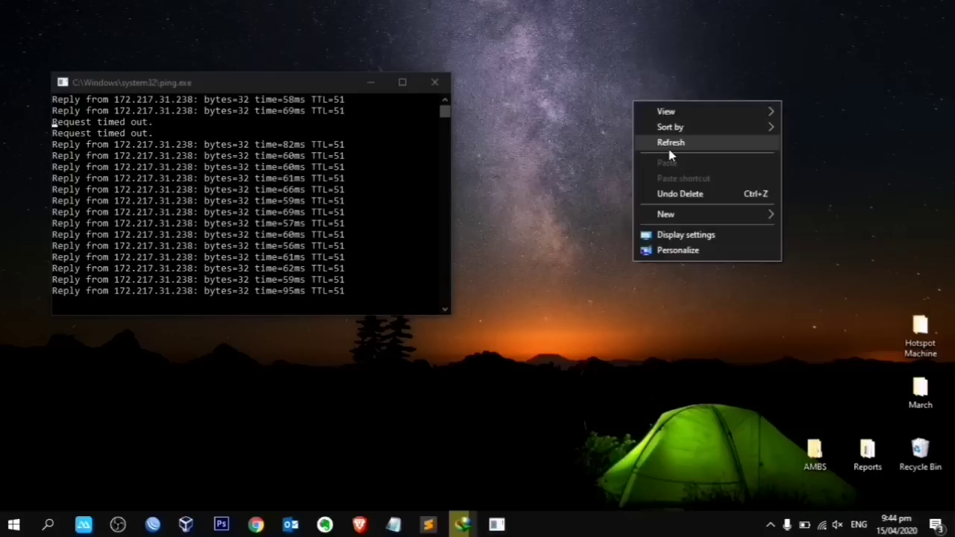
pyautogui.click(668, 150)
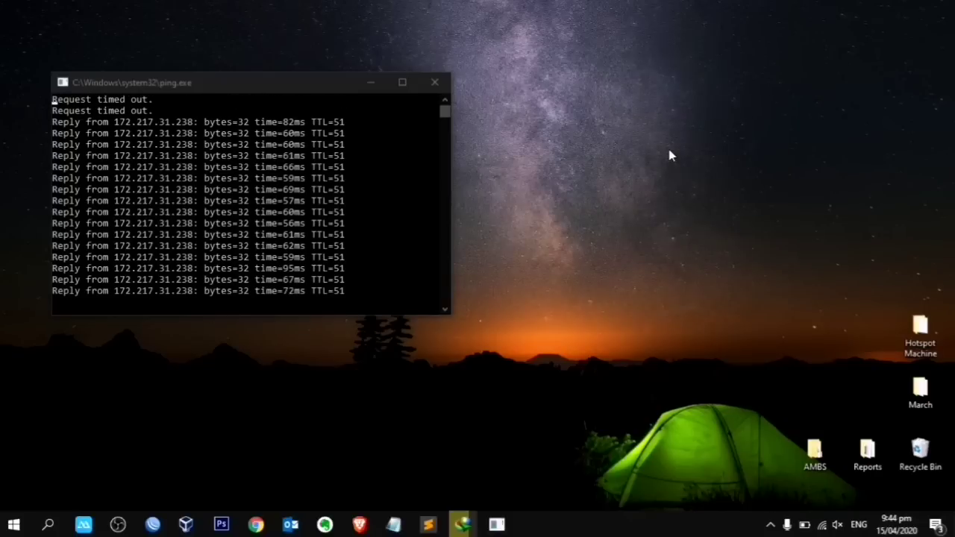
# Step: Restore the 1GB.zip download window, move it higher, and resume the download toward 83%
pyautogui.click(464, 522)
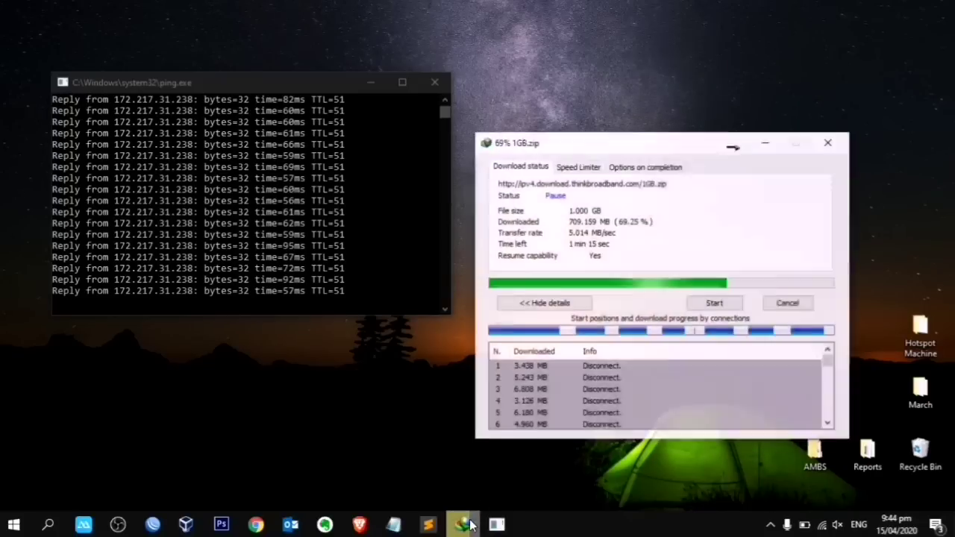
pyautogui.moveTo(639, 129); pyautogui.dragTo(650, 58)
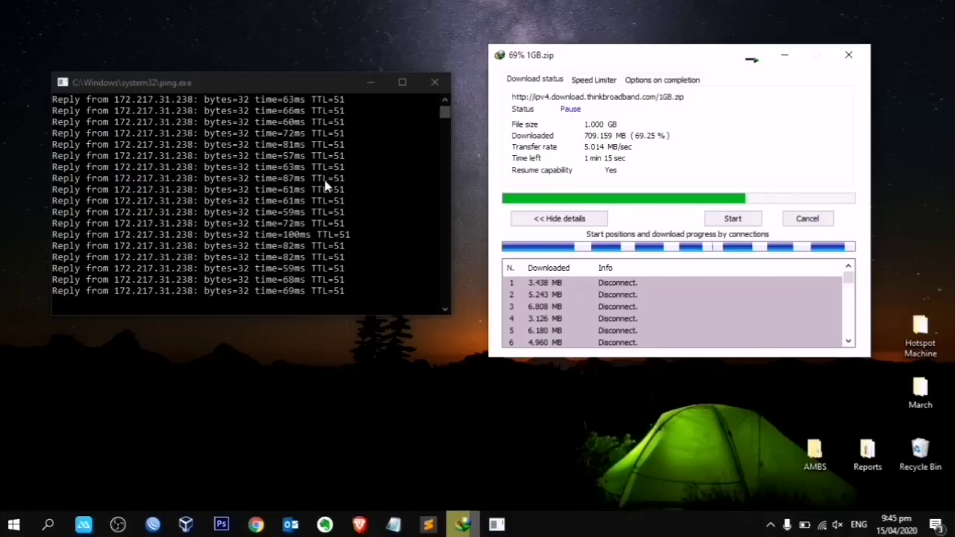
pyautogui.click(745, 219)
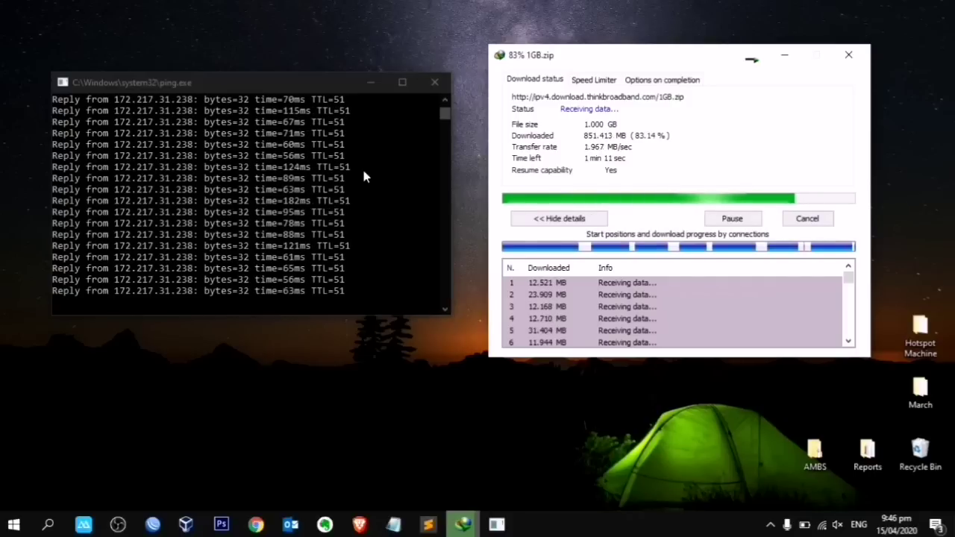
# Step: Show the desktop and bring the Untitled Notepad to-do list back into place
pyautogui.press('super+d')
pyautogui.rightClick(497, 85)
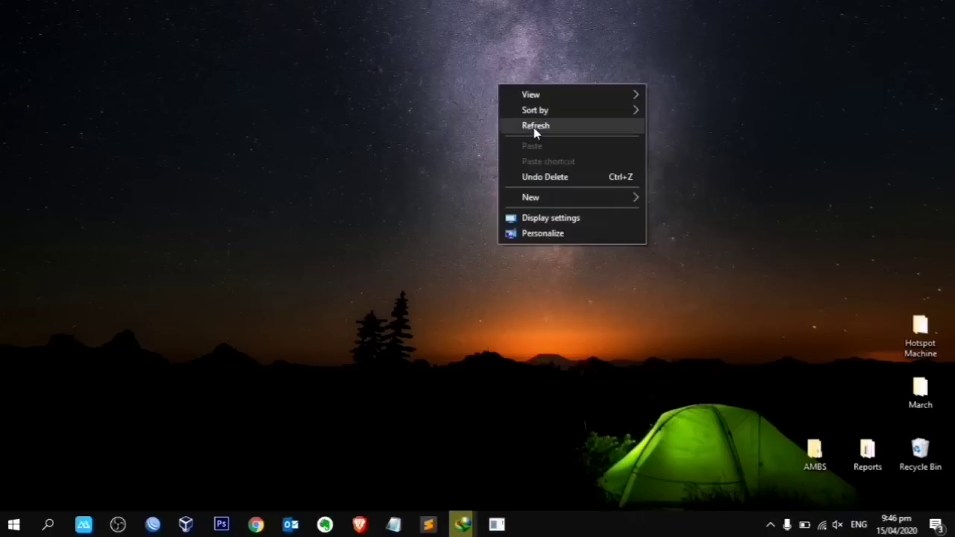
pyautogui.click(535, 127)
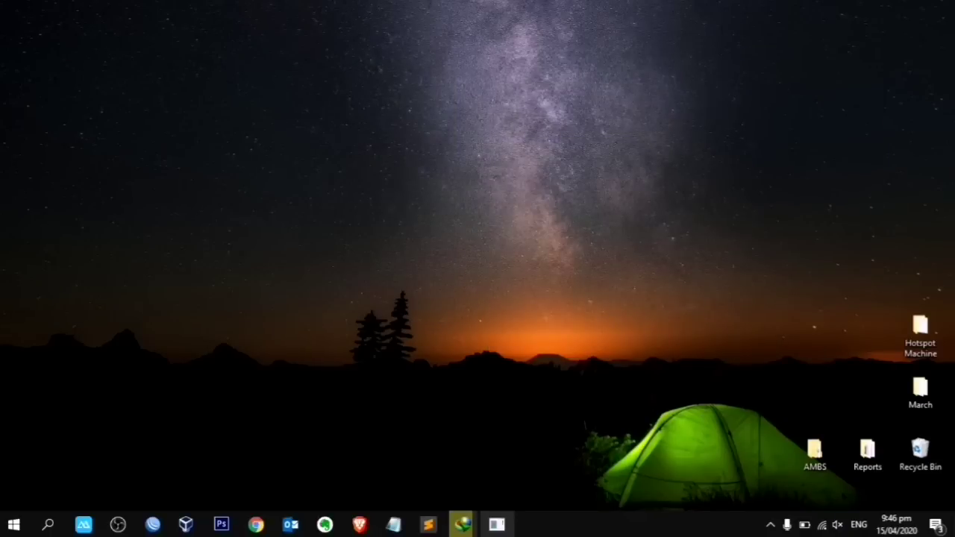
pyautogui.moveTo(497, 524)
pyautogui.moveTo(393, 525)
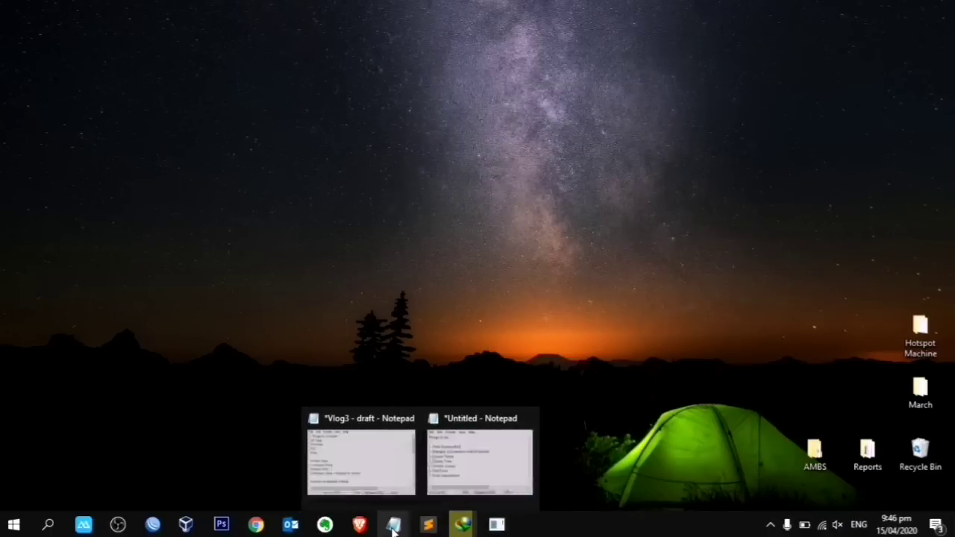
pyautogui.click(458, 486)
pyautogui.moveTo(433, 73); pyautogui.dragTo(507, 100)
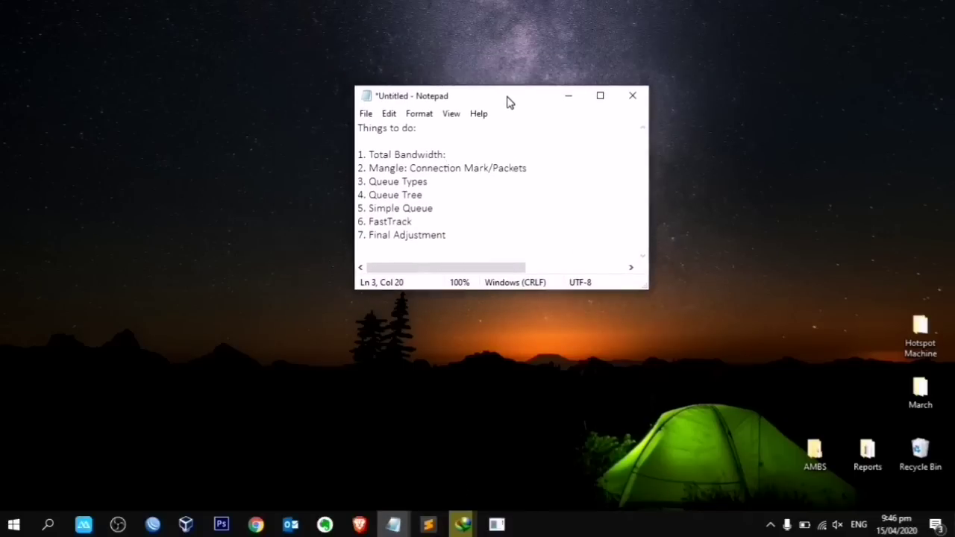
# Step: Select the 'Total Bandwidth:' heading in the to-do list
pyautogui.rightClick(741, 107)
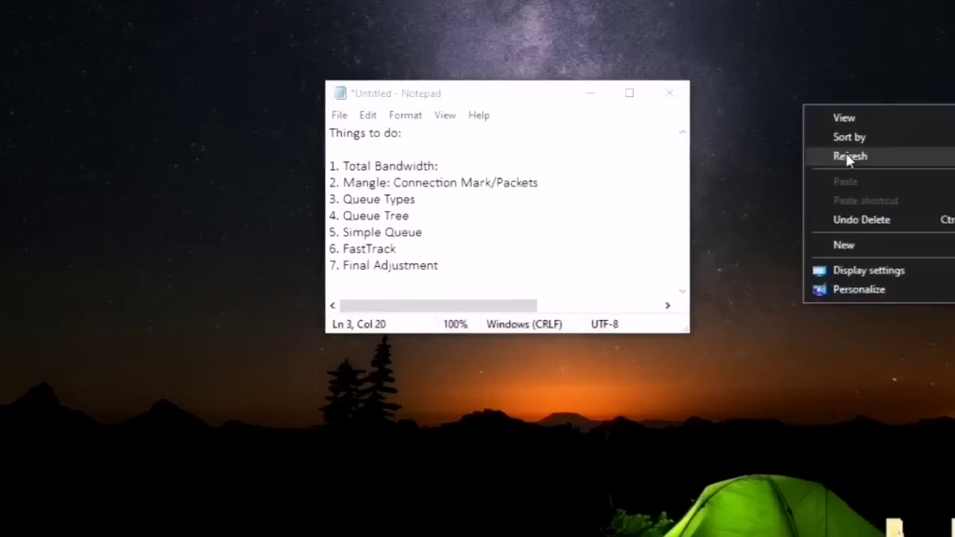
pyautogui.click(847, 156)
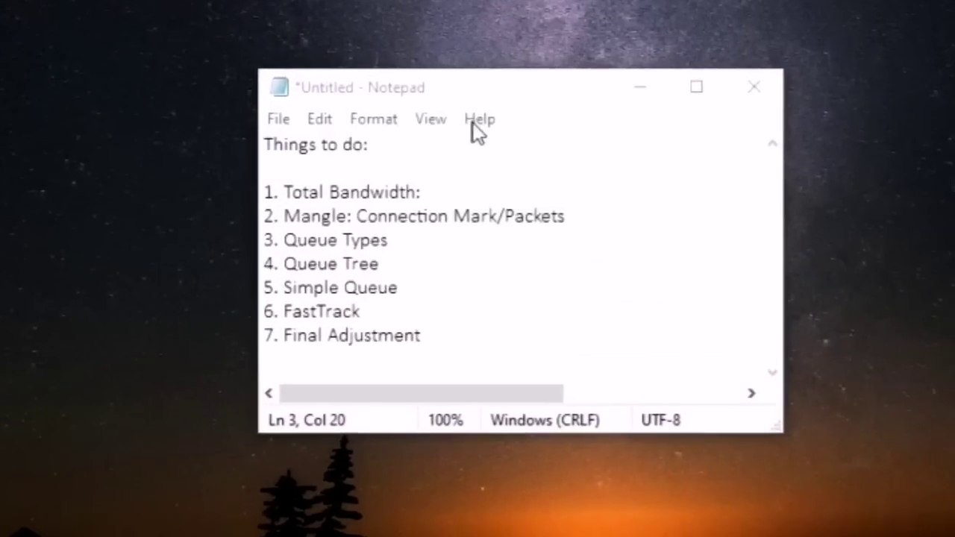
pyautogui.moveTo(450, 187); pyautogui.dragTo(311, 191)
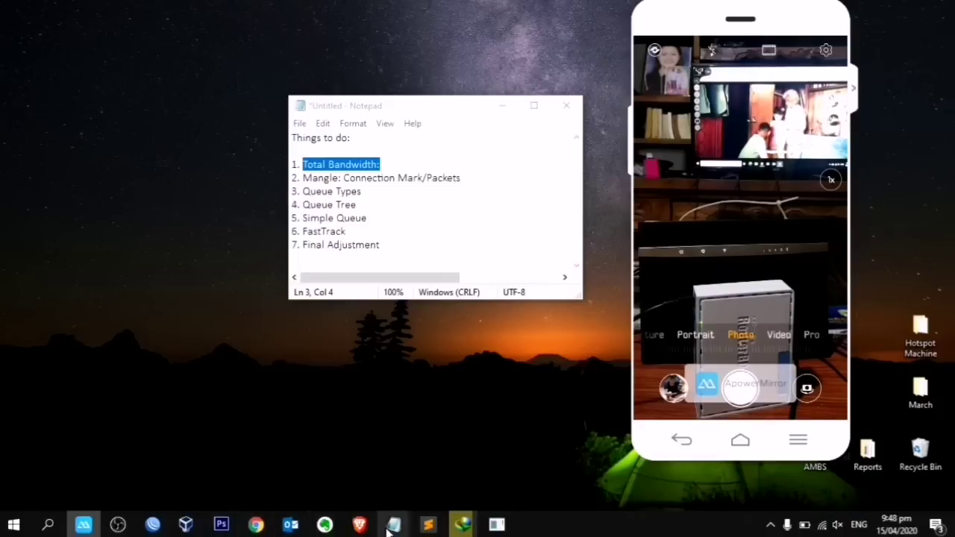
# Step: Switch to the Speedtest results page and copy its address
pyautogui.moveTo(360, 525)
pyautogui.click(408, 458)
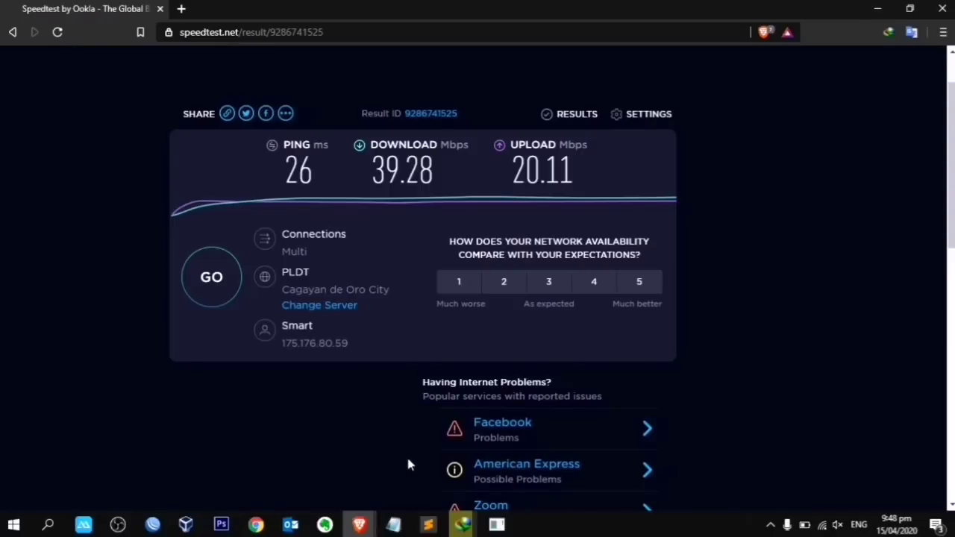
pyautogui.click(358, 28)
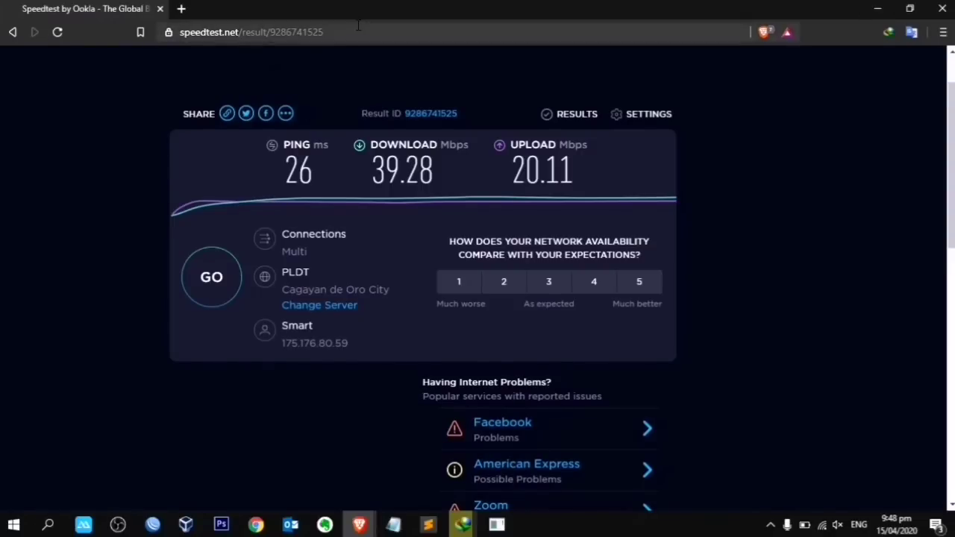
pyautogui.hotkey('ctrl', 'c')
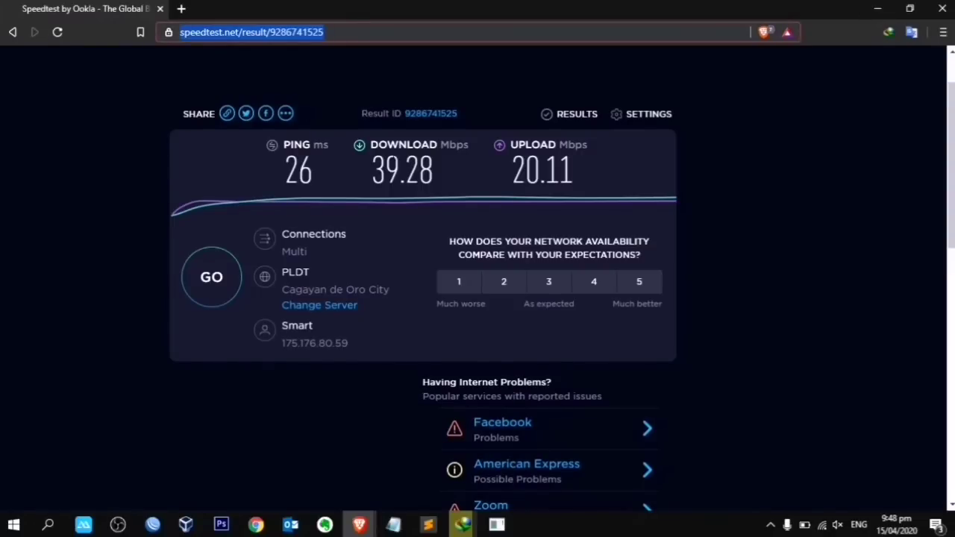
# Step: Rerun the speed test, getting 23 ms ping, 39.54 Mbps download and 19.36 Mbps upload
pyautogui.moveTo(404, 190); pyautogui.dragTo(576, 171)
pyautogui.click(613, 172)
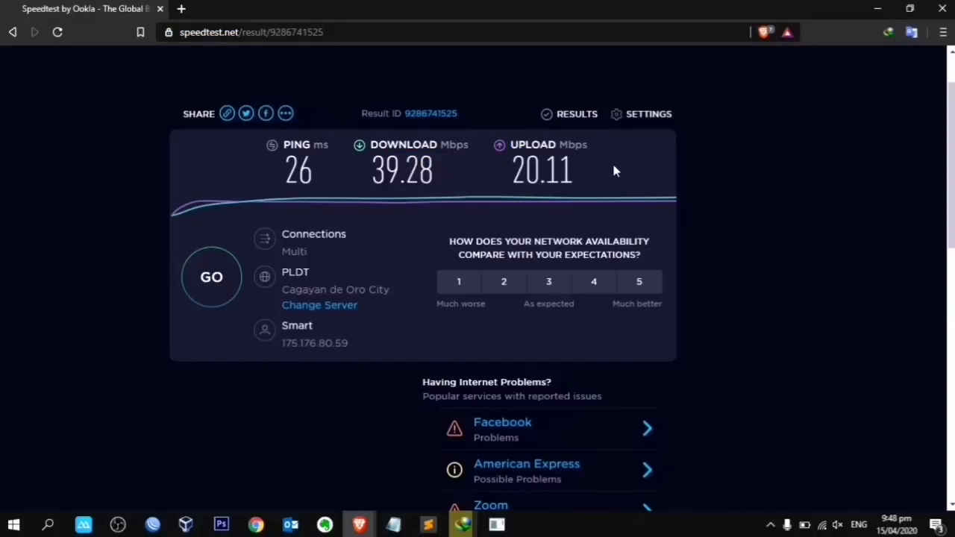
pyautogui.click(204, 277)
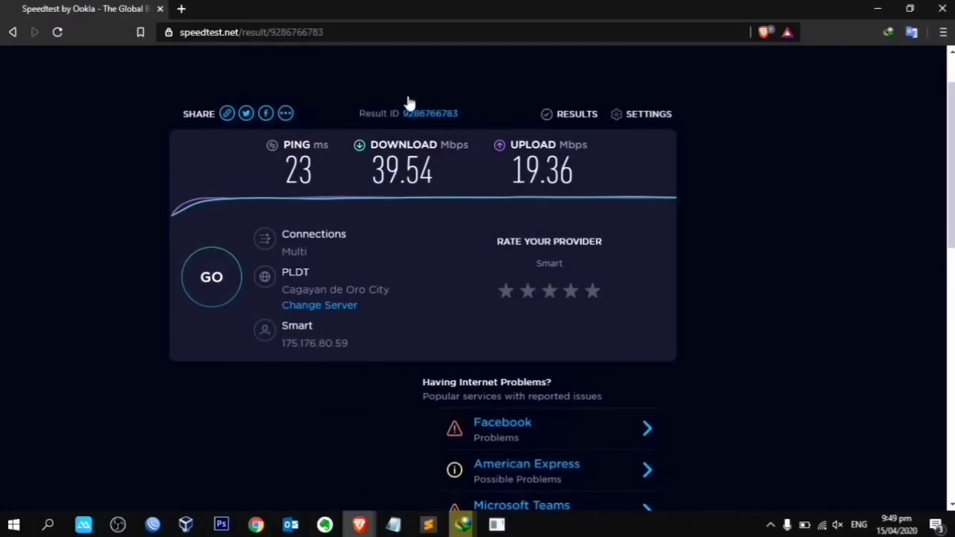
# Step: Minimise the ping console and type 35Mpbs after 'Total Bandwidth:' in the Notepad to-do list
pyautogui.hotkey('alt', 'Tab')
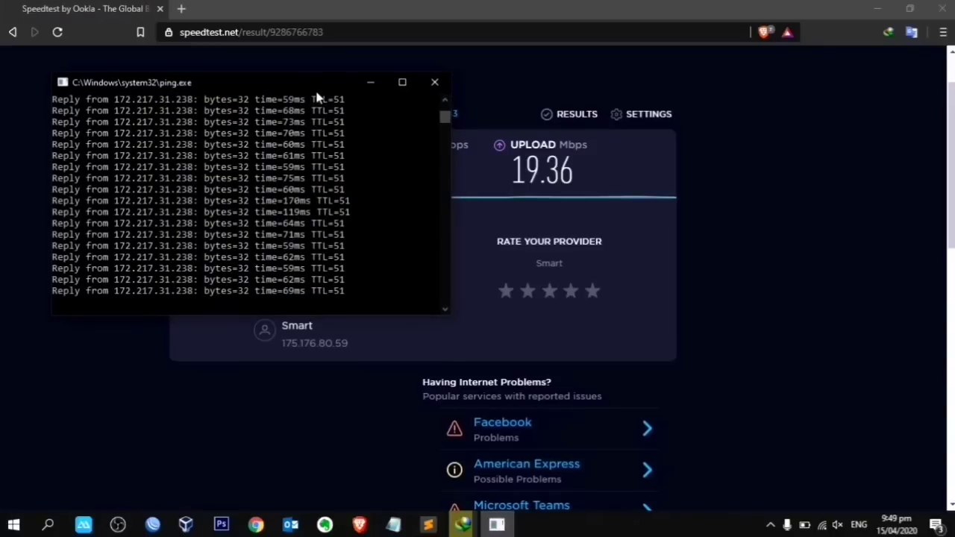
pyautogui.click(371, 83)
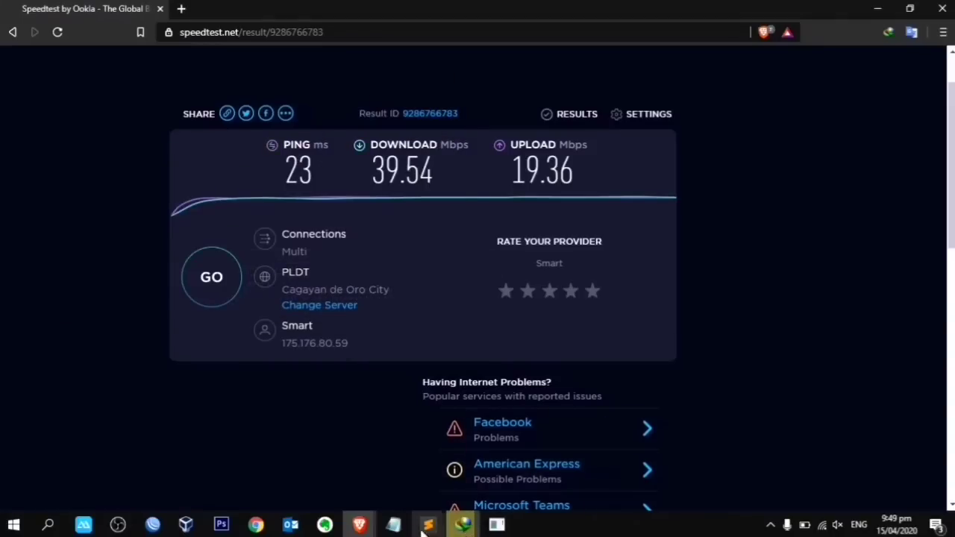
pyautogui.moveTo(391, 529)
pyautogui.click(461, 466)
pyautogui.click(384, 164)
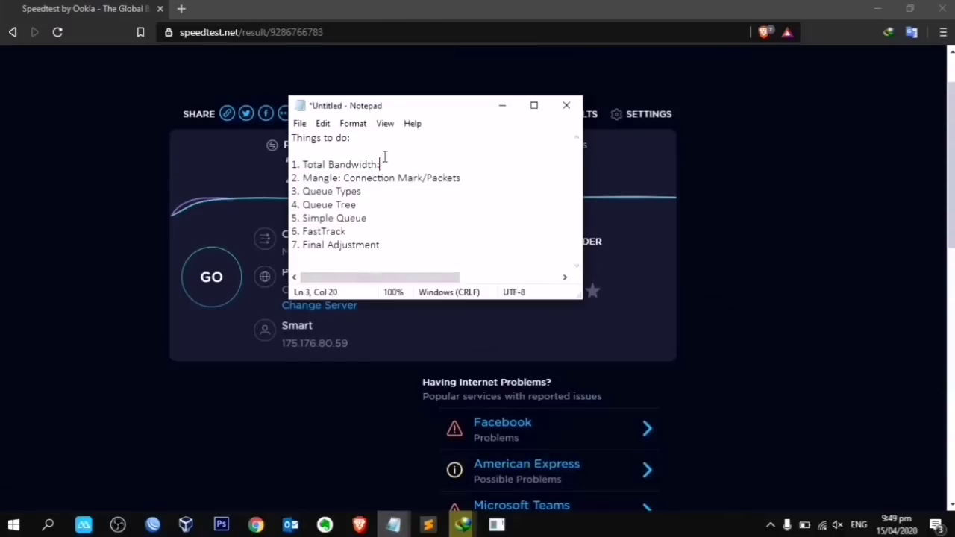
pyautogui.moveTo(429, 112); pyautogui.dragTo(653, 235)
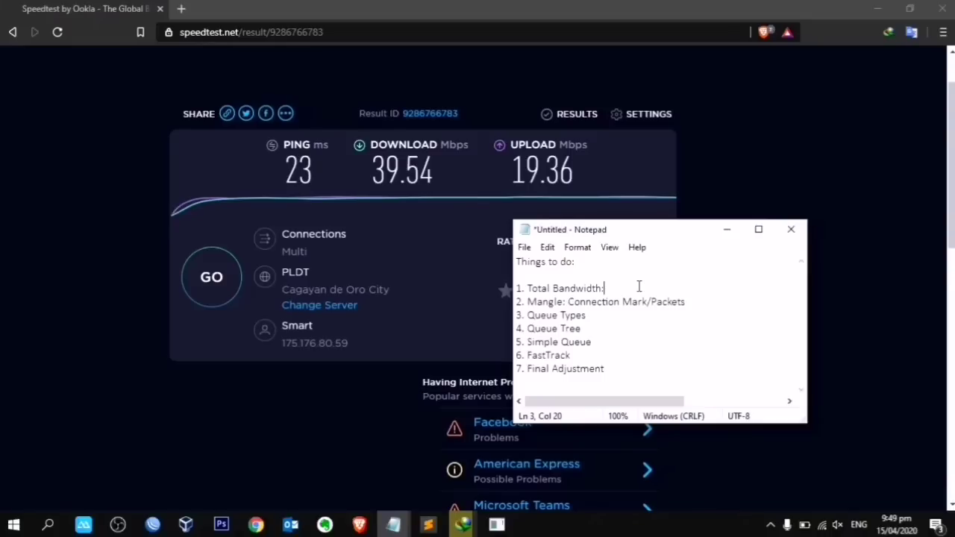
pyautogui.write('35')
pyautogui.write('Mpbs')
pyautogui.moveTo(690, 231); pyautogui.dragTo(597, 215)
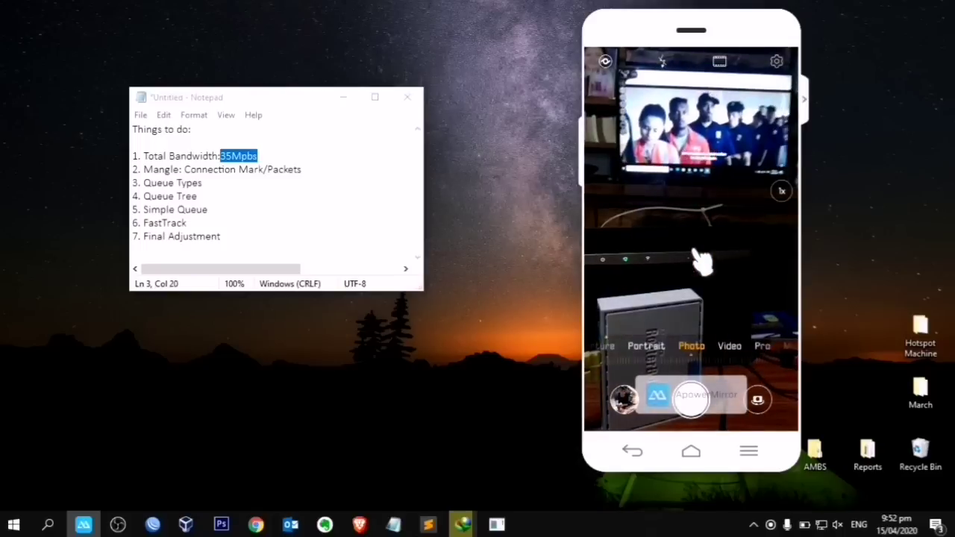
# Step: Tuck a status icon into the tray overflow and switch Wi-Fi off in the network flyout
pyautogui.moveTo(770, 526); pyautogui.dragTo(728, 497)
pyautogui.click(804, 525)
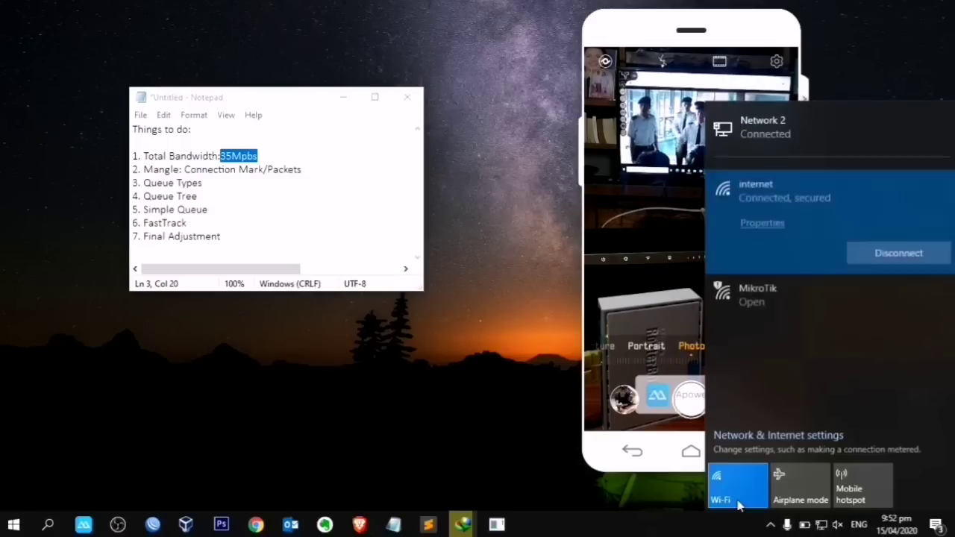
pyautogui.click(736, 482)
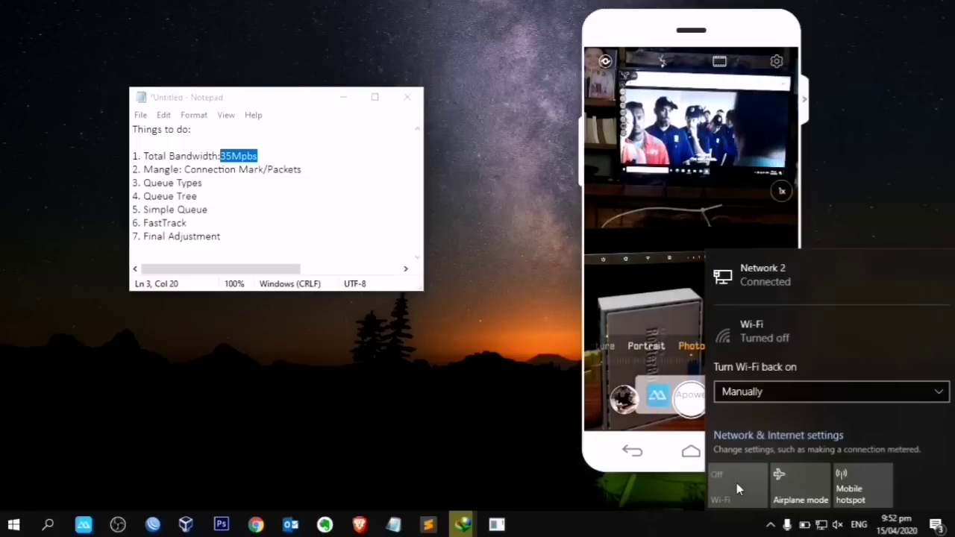
pyautogui.click(770, 526)
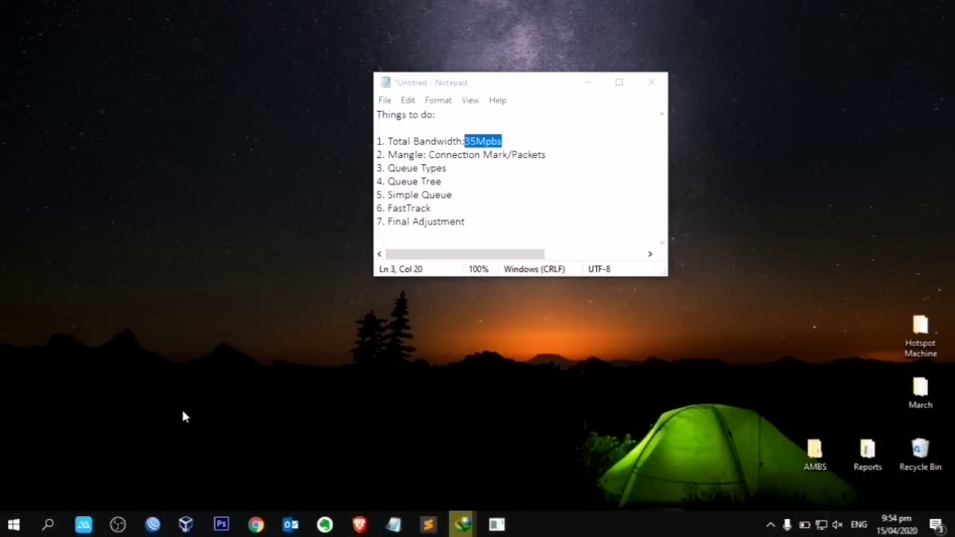
# Step: Connect WinBox to the hAP lite router at 192.168.50.1 and widen its window
pyautogui.click(152, 524)
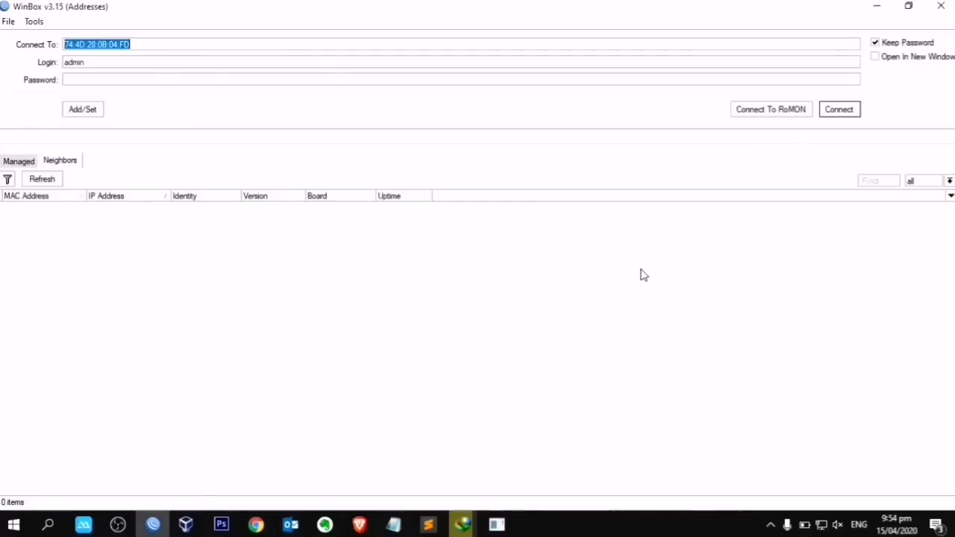
pyautogui.click(119, 206)
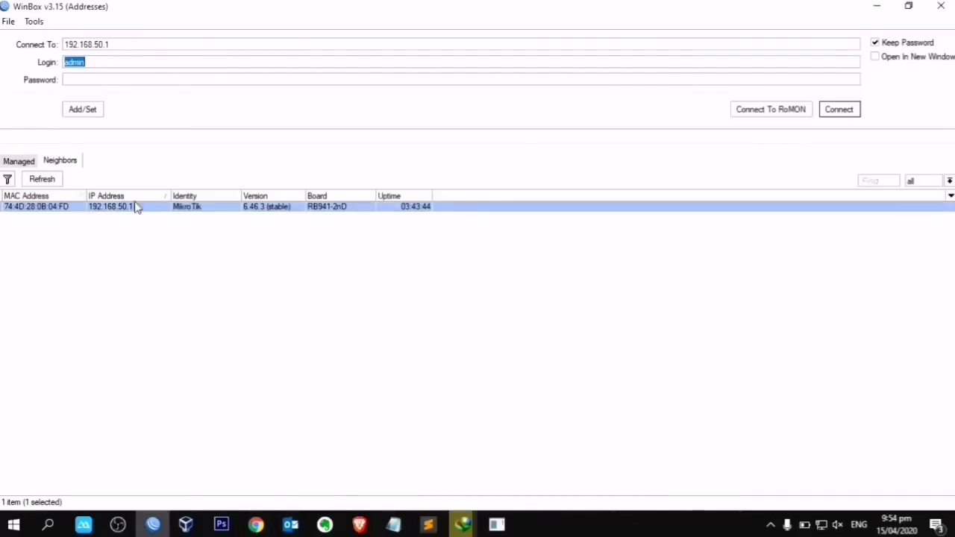
pyautogui.click(840, 110)
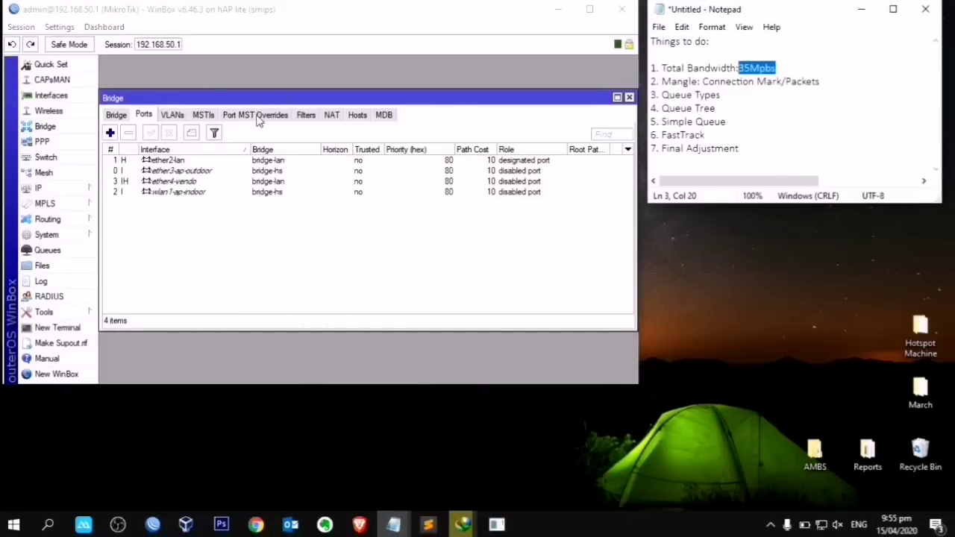
pyautogui.click(366, 14)
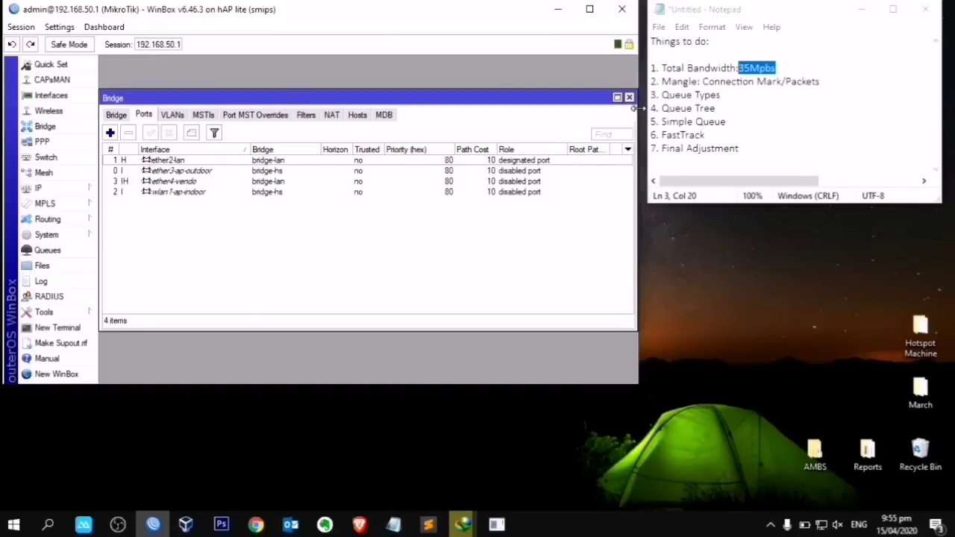
pyautogui.moveTo(636, 108); pyautogui.dragTo(645, 108)
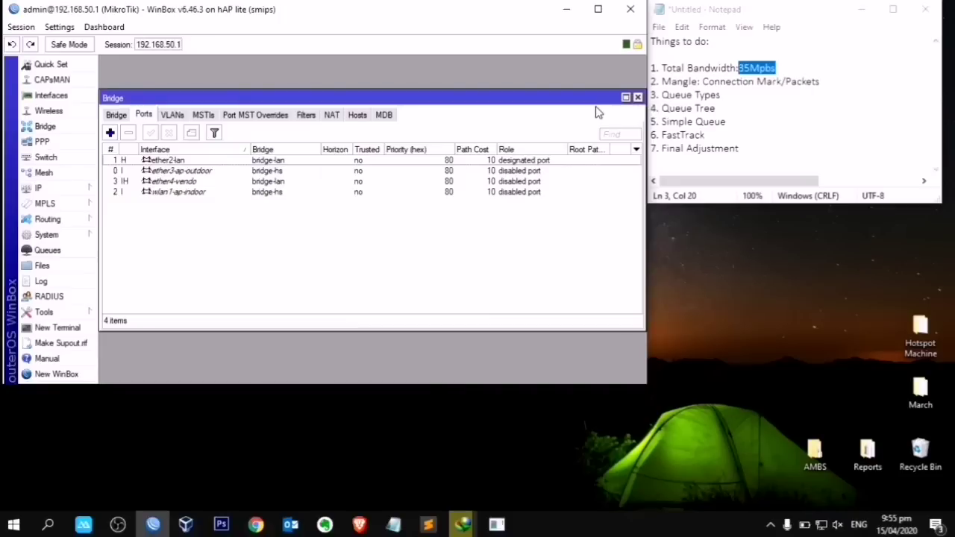
pyautogui.click(44, 189)
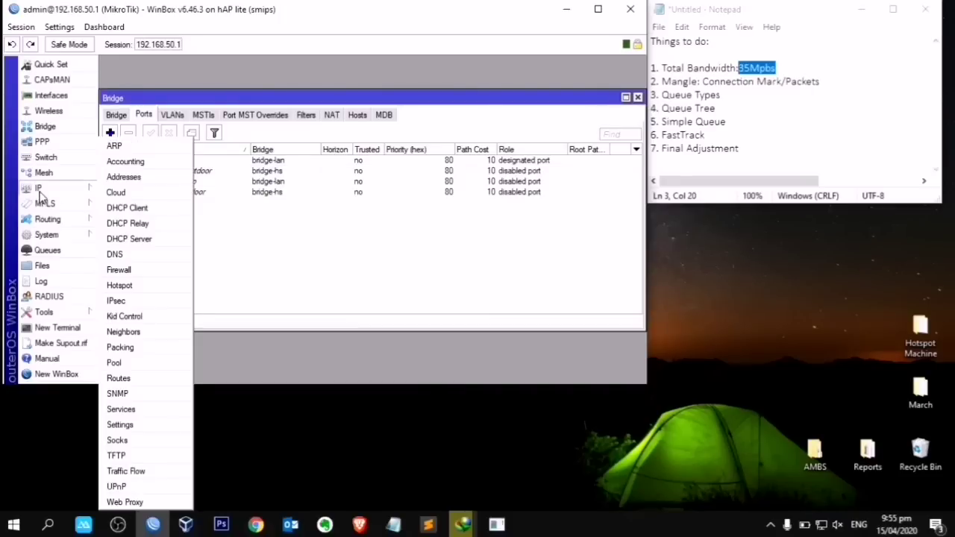
# Step: Close the Bridge window, highlight the Mangle 35Mbps and connection/packet mark notes, and open IP > Firewall
pyautogui.click(123, 270)
pyautogui.click(786, 64)
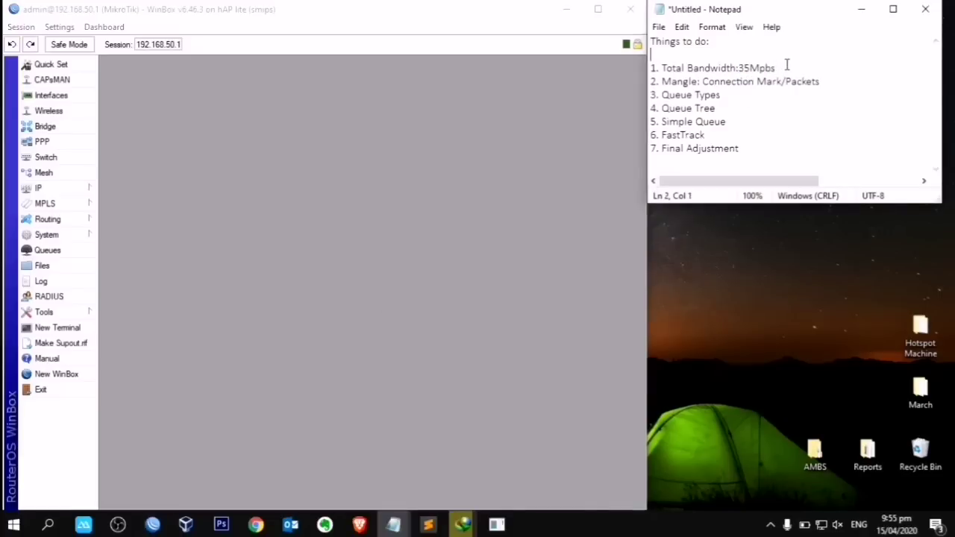
pyautogui.moveTo(786, 64); pyautogui.dragTo(738, 65)
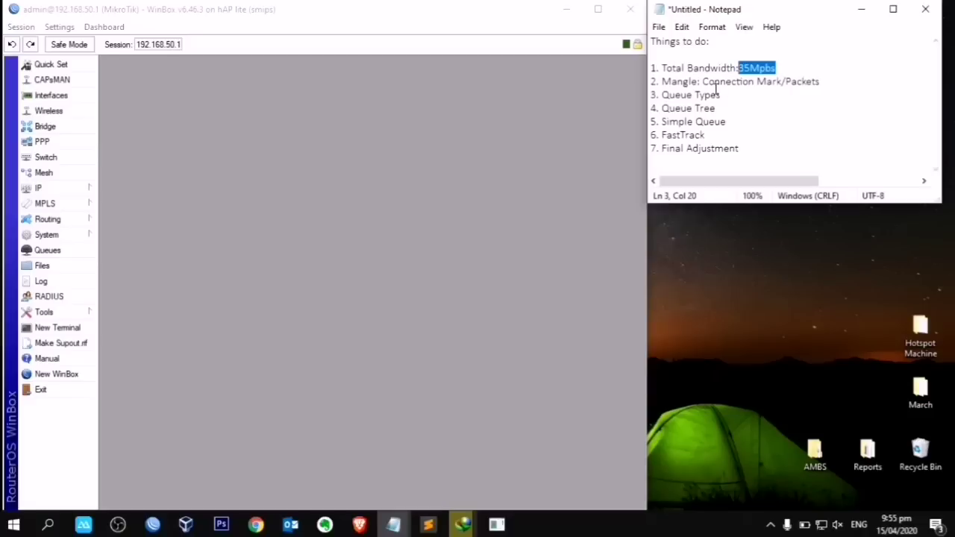
pyautogui.moveTo(703, 82); pyautogui.dragTo(661, 82)
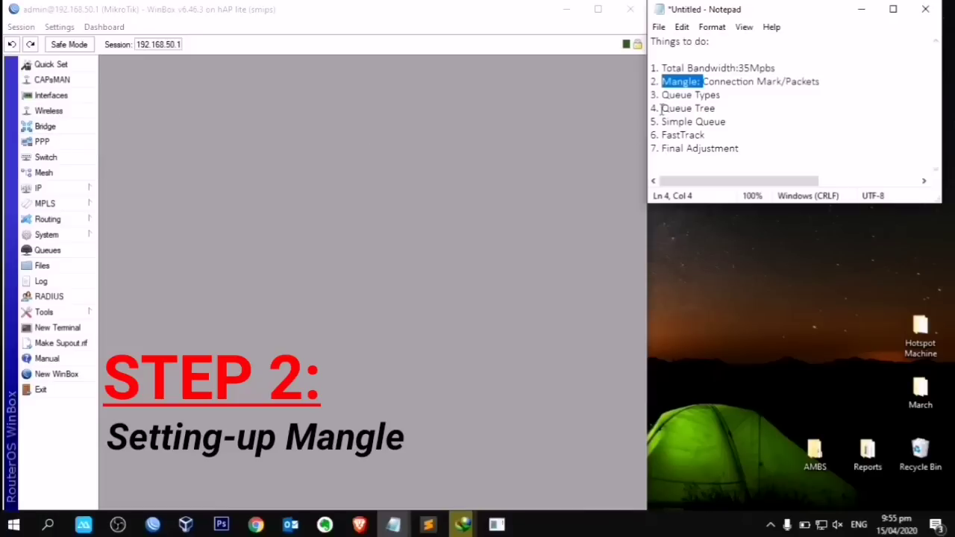
pyautogui.moveTo(837, 79); pyautogui.dragTo(704, 74)
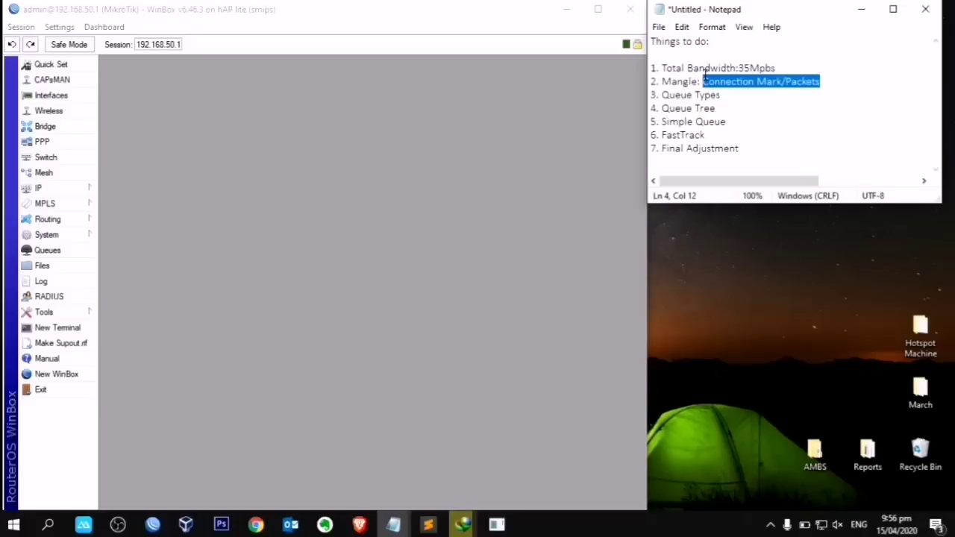
pyautogui.click(41, 188)
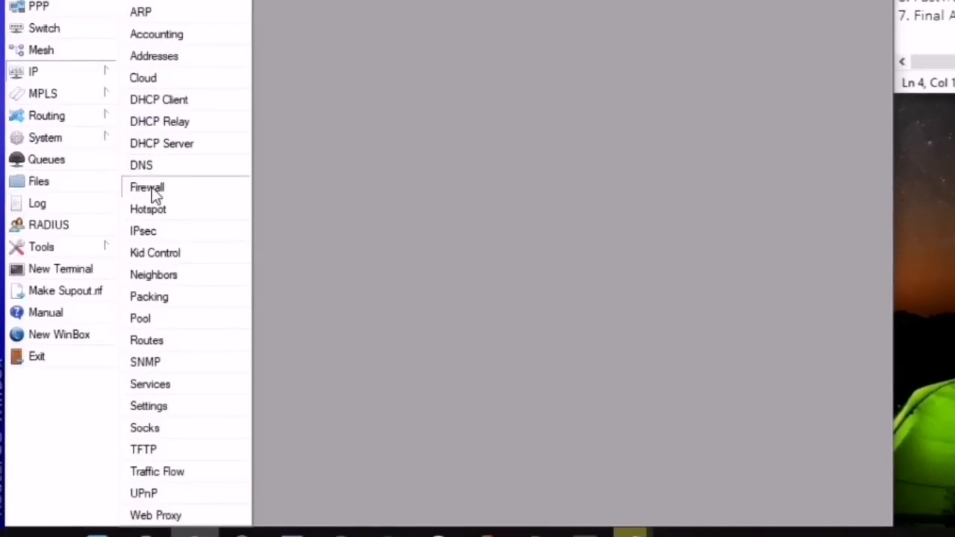
pyautogui.click(151, 187)
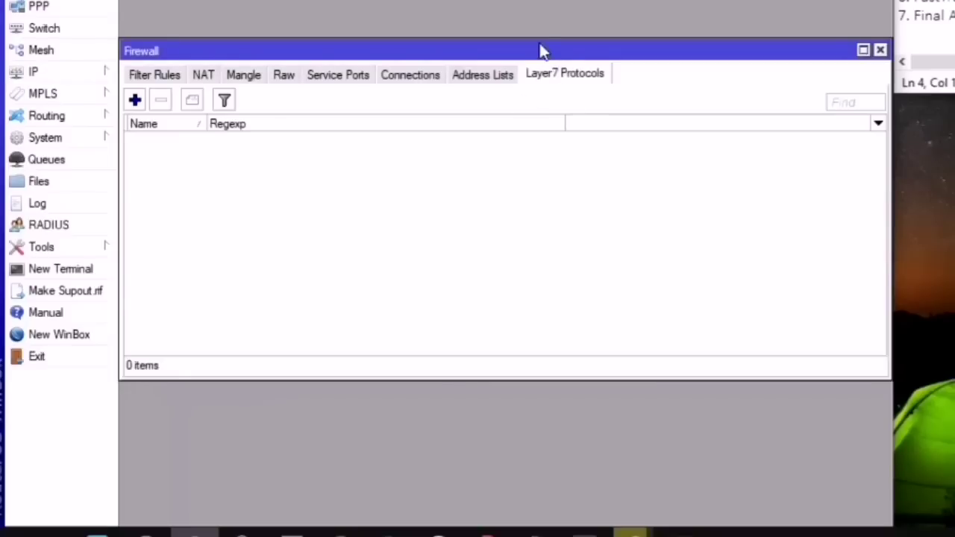
# Step: Enlarge the Firewall window, show Connections, and inspect the port 443 and 8291 connections
pyautogui.moveTo(539, 42); pyautogui.dragTo(540, 0)
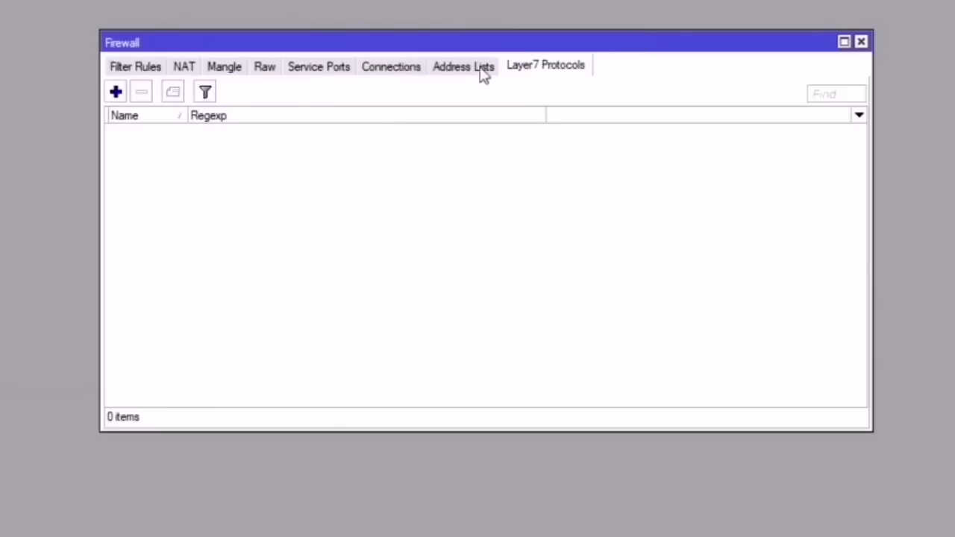
pyautogui.click(401, 69)
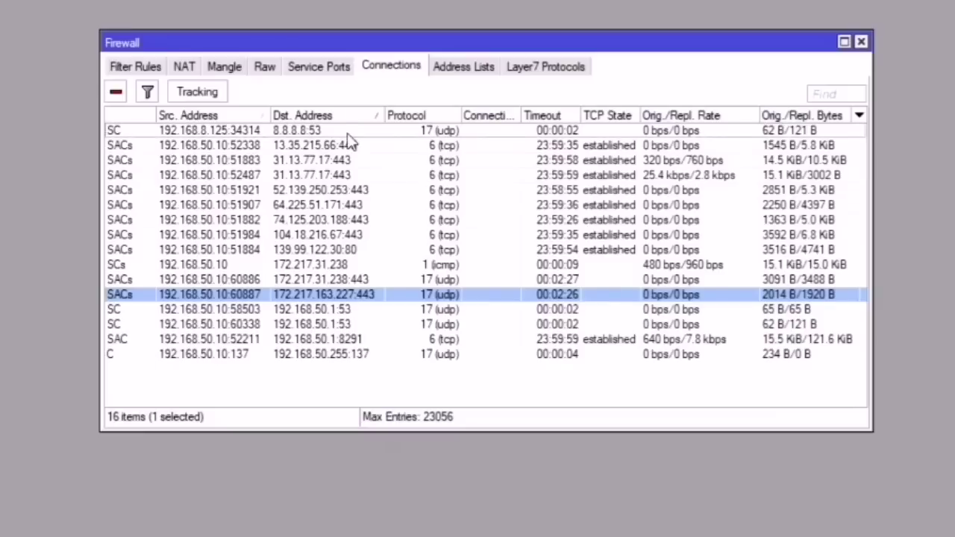
pyautogui.click(350, 144)
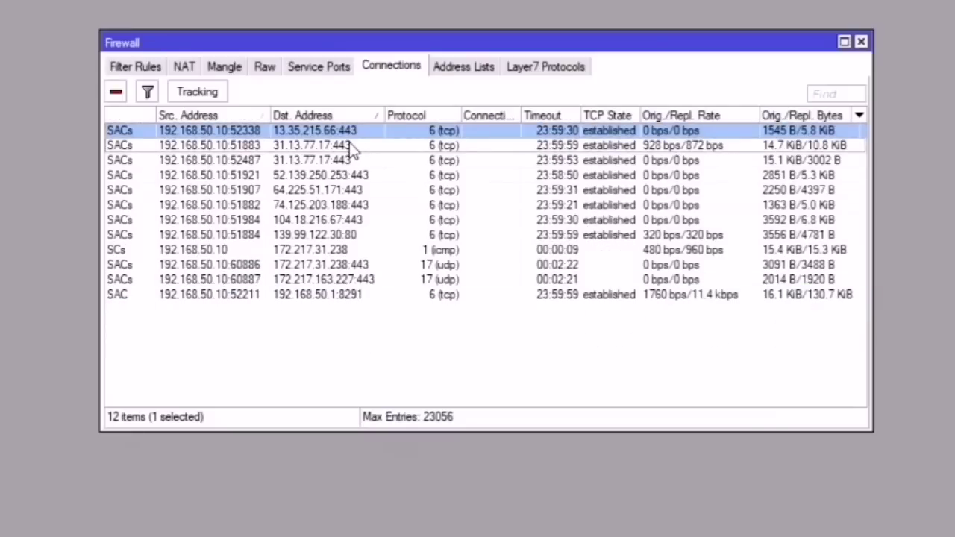
pyautogui.click(347, 155)
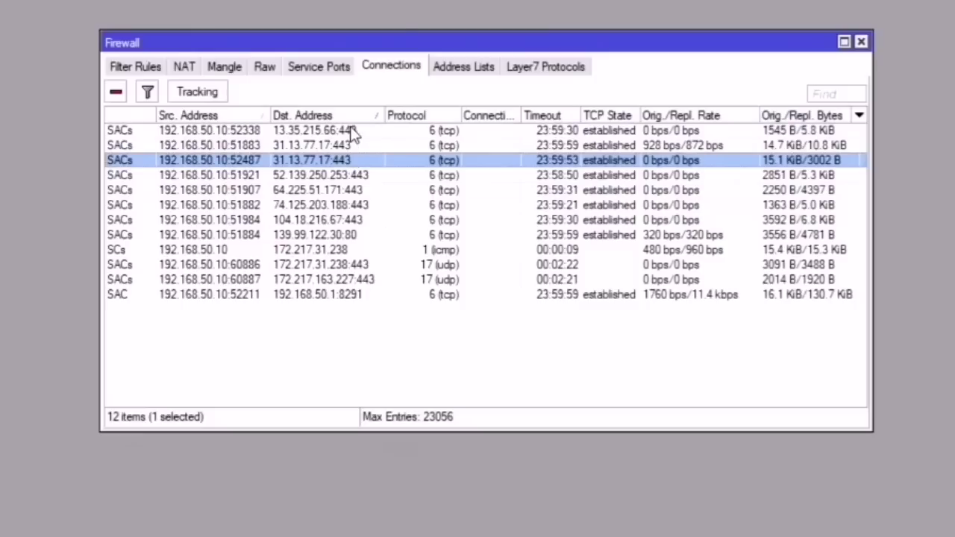
pyautogui.click(348, 132)
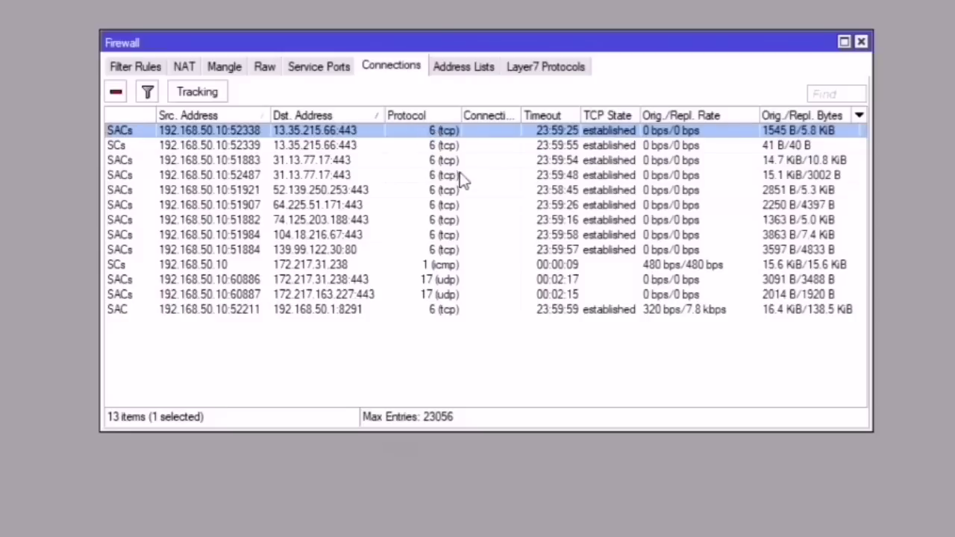
pyautogui.click(366, 312)
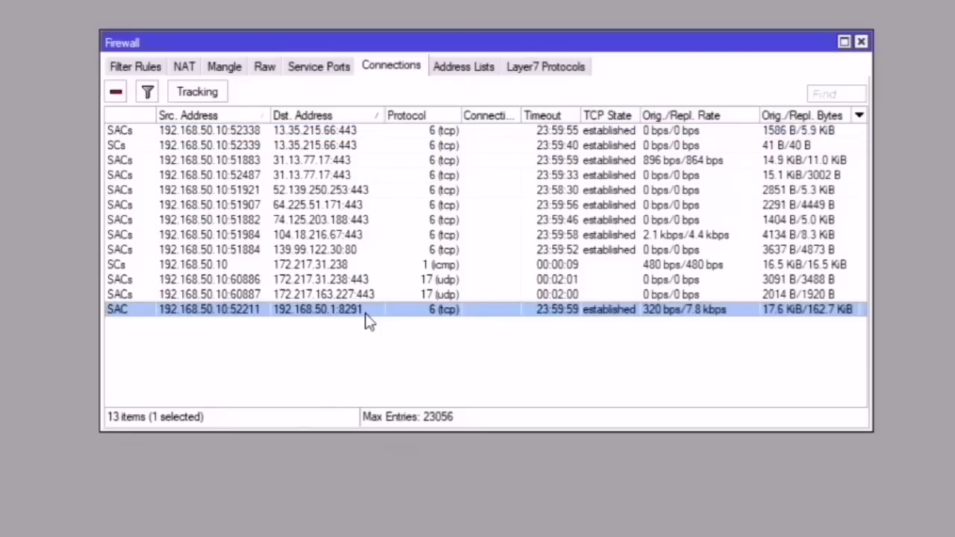
pyautogui.click(355, 134)
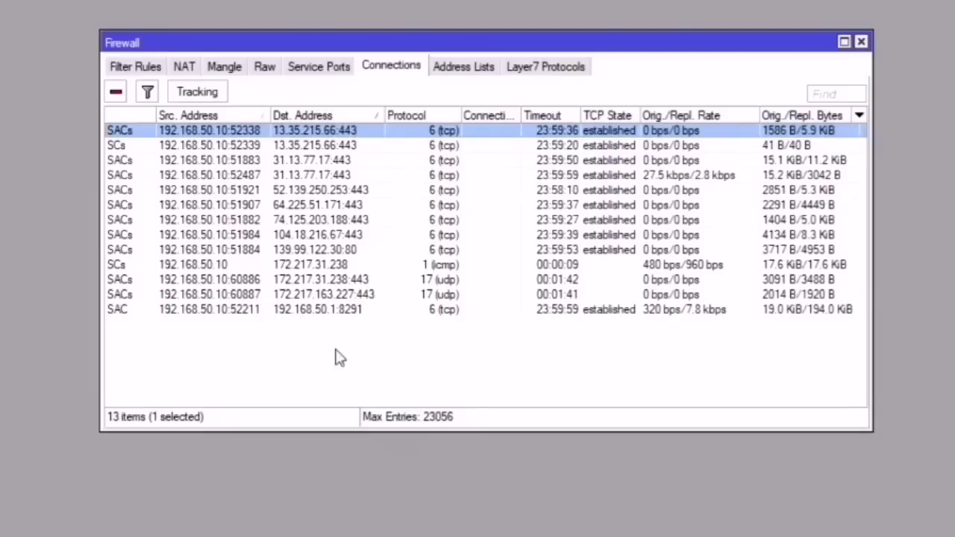
# Step: Open youtube.com in a new Brave tab and play the Smart Corpo Sim Review 2020 video
pyautogui.moveTo(409, 490)
pyautogui.click(413, 489)
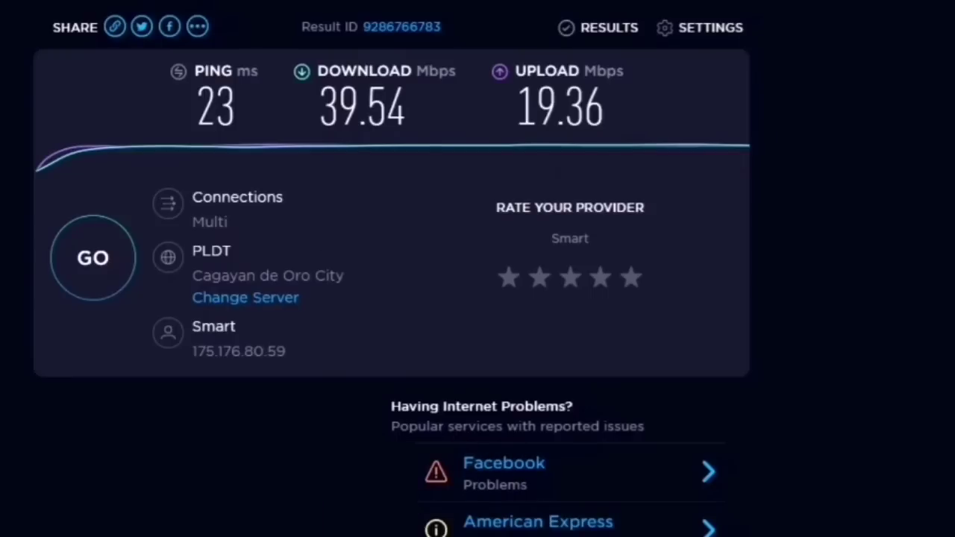
pyautogui.click(187, 10)
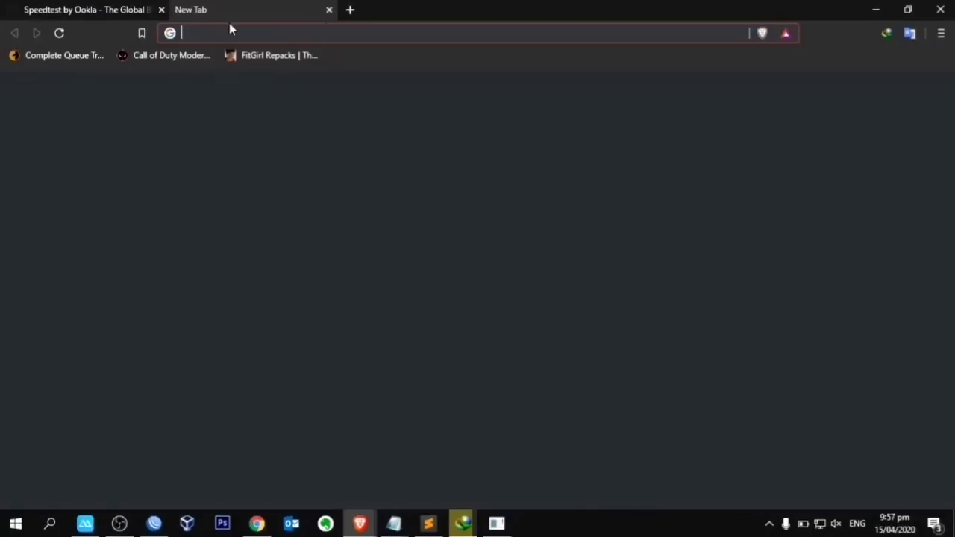
pyautogui.write('you')
pyautogui.press('Return')
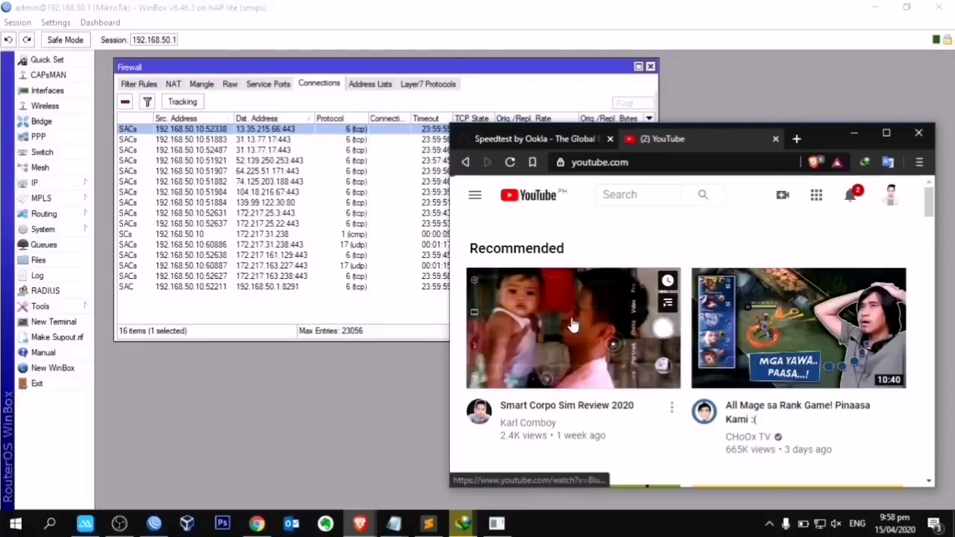
pyautogui.click(571, 319)
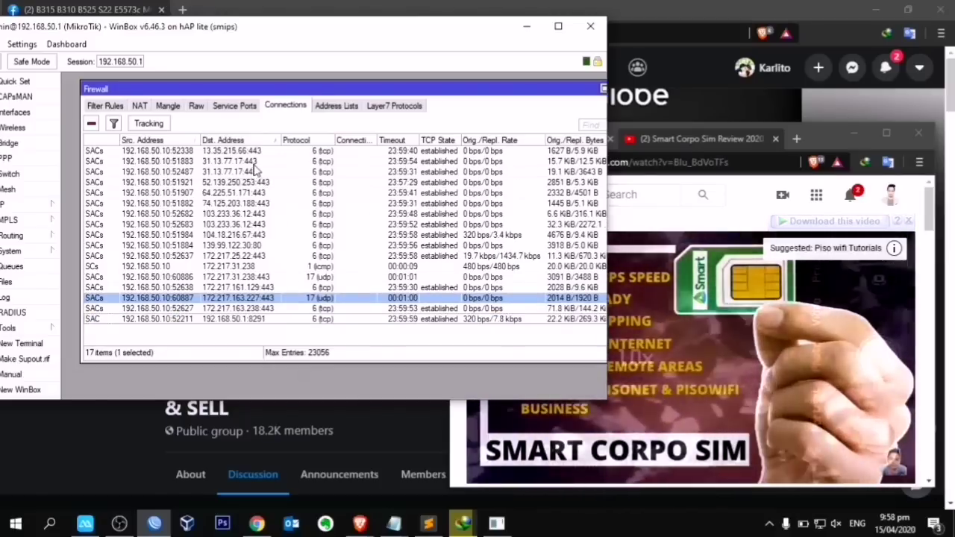
# Step: Step through the existing connections, including the 443 TCP/UDP, ICMP and 8291 management entries
pyautogui.click(252, 152)
pyautogui.click(260, 172)
pyautogui.click(264, 182)
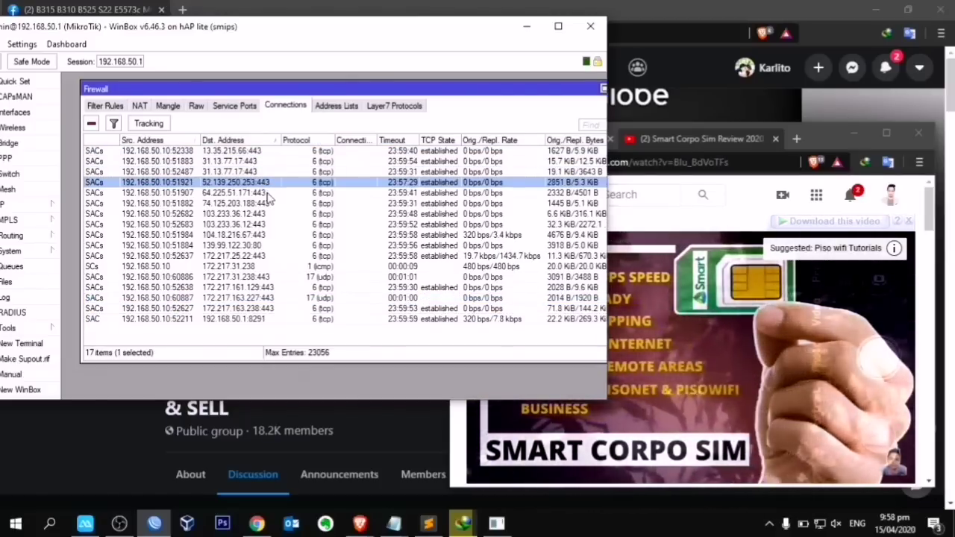
pyautogui.click(268, 213)
pyautogui.click(275, 277)
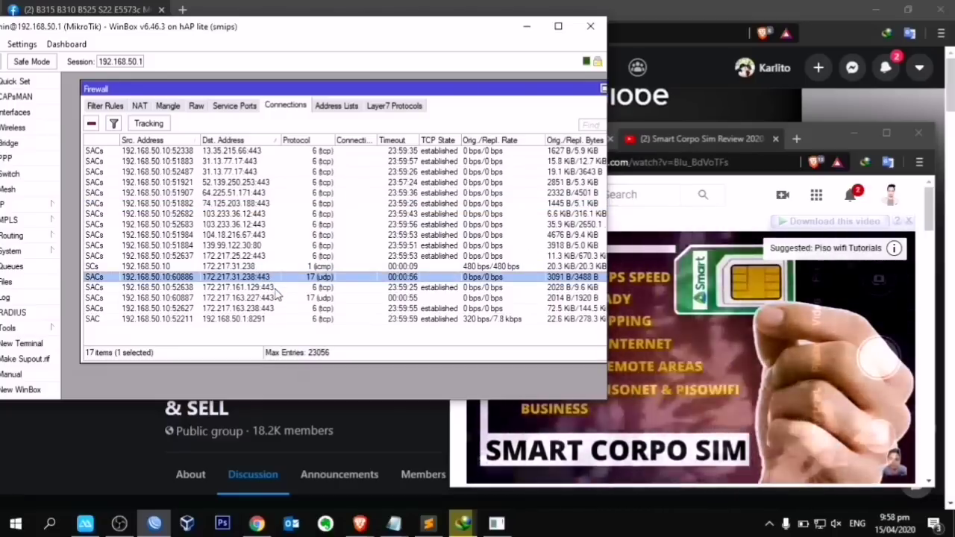
pyautogui.click(273, 287)
pyautogui.click(259, 319)
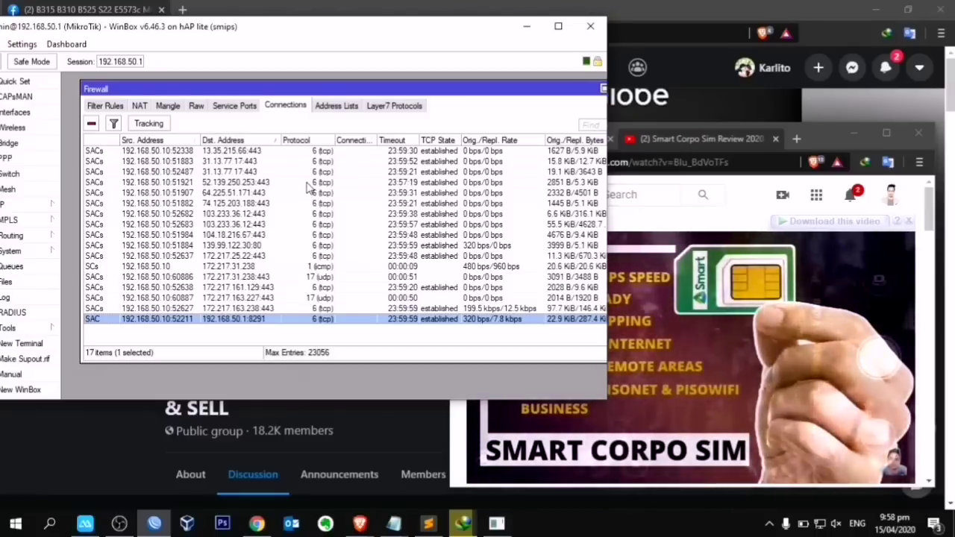
pyautogui.click(331, 152)
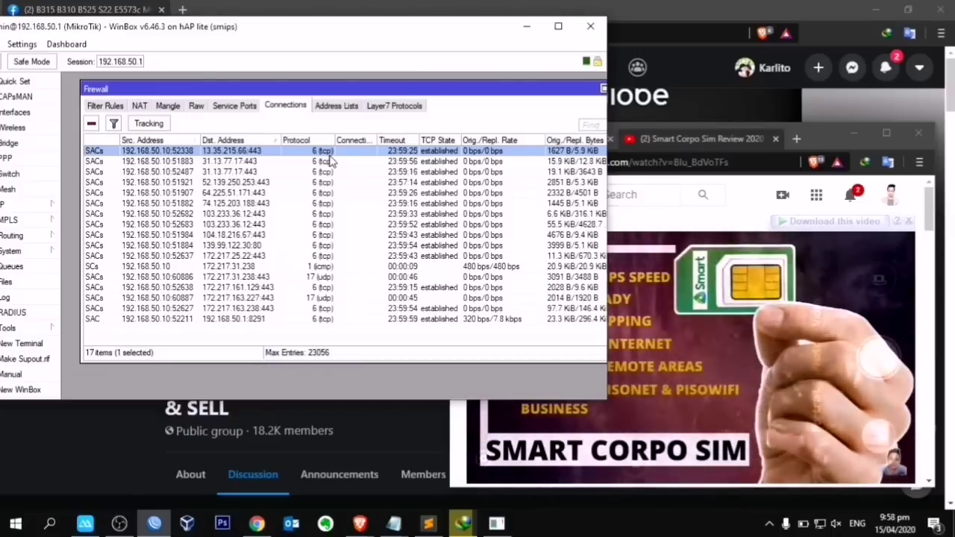
pyautogui.click(324, 268)
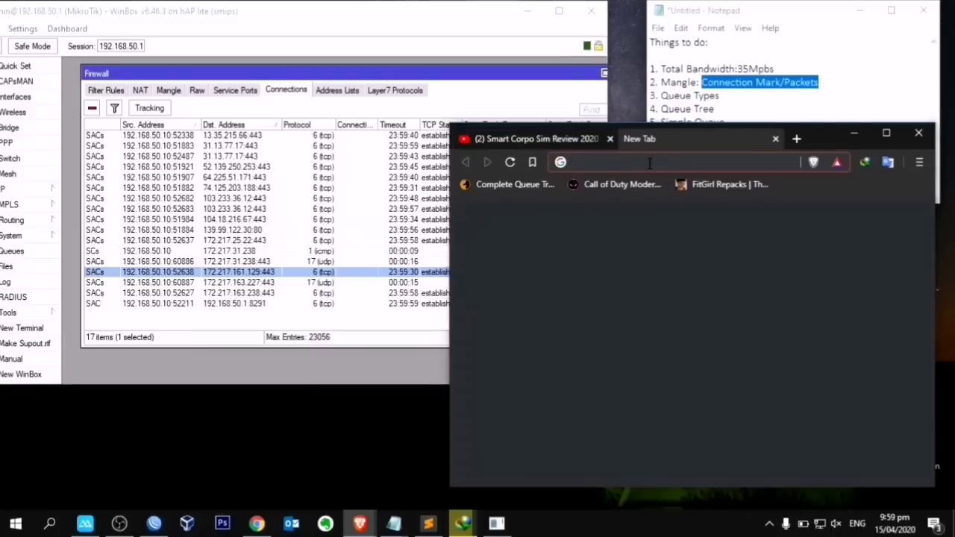
# Step: Load facebook.com and inspect the new DNS queries to 8.8.8.8 and 443 connections
pyautogui.write('fa')
pyautogui.press('Return')
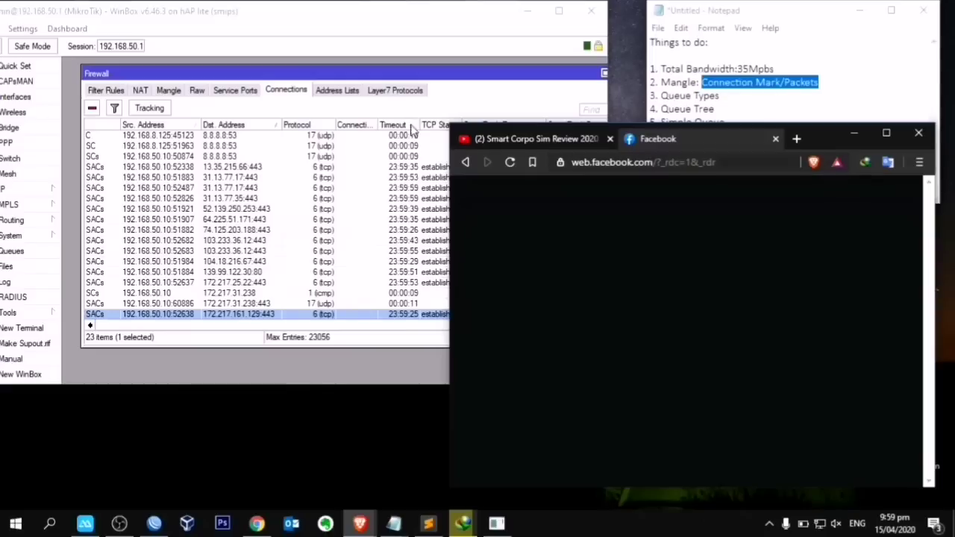
pyautogui.moveTo(351, 73); pyautogui.dragTo(339, 66)
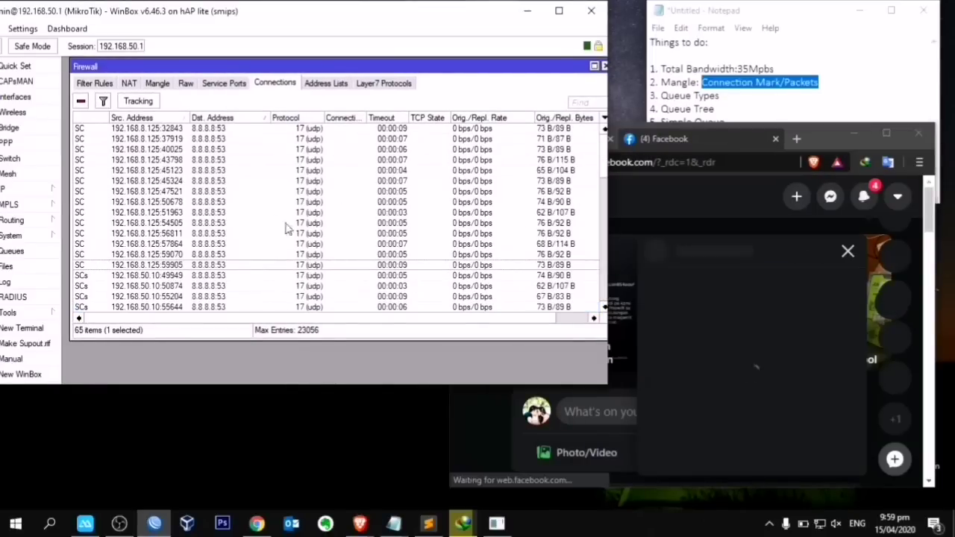
pyautogui.click(225, 172)
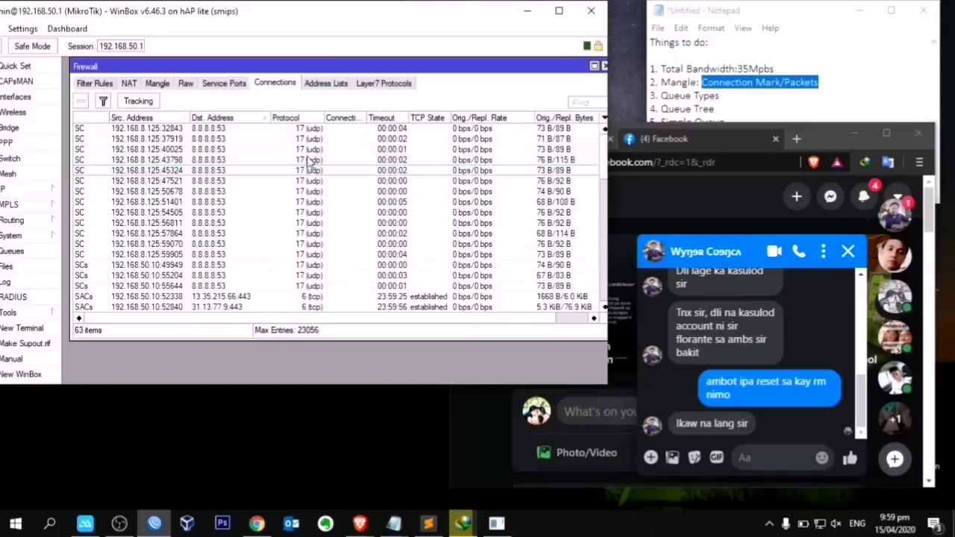
pyautogui.click(231, 161)
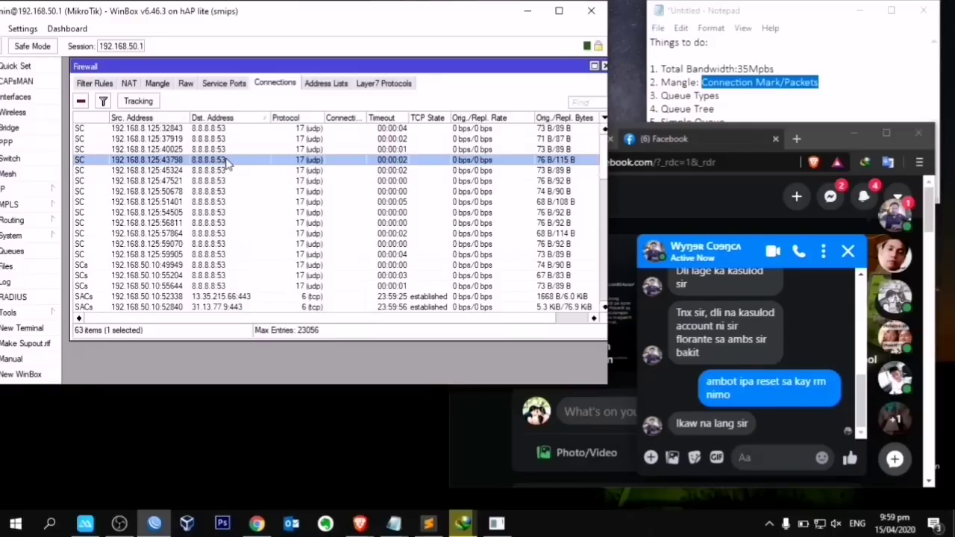
pyautogui.scroll(-3, 244, 174)
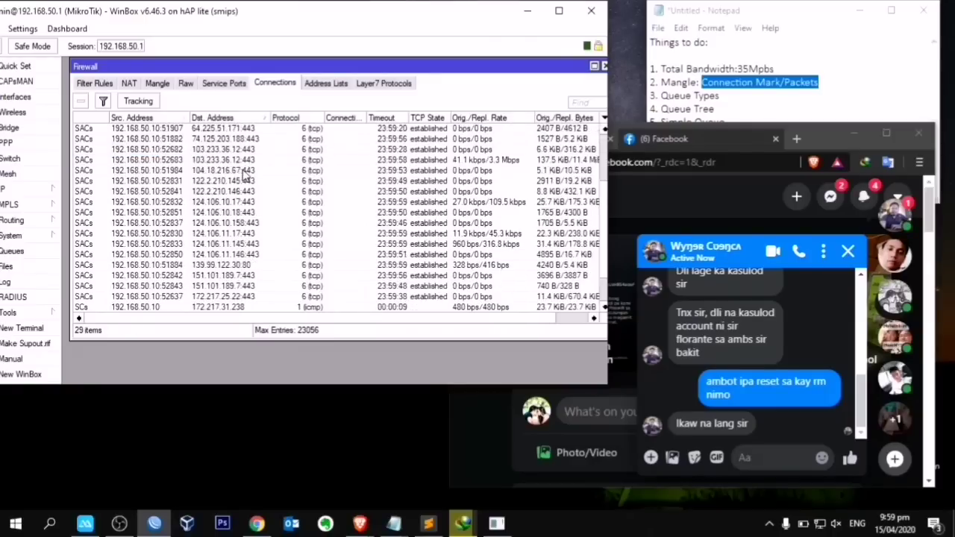
pyautogui.scroll(-2, 250, 291)
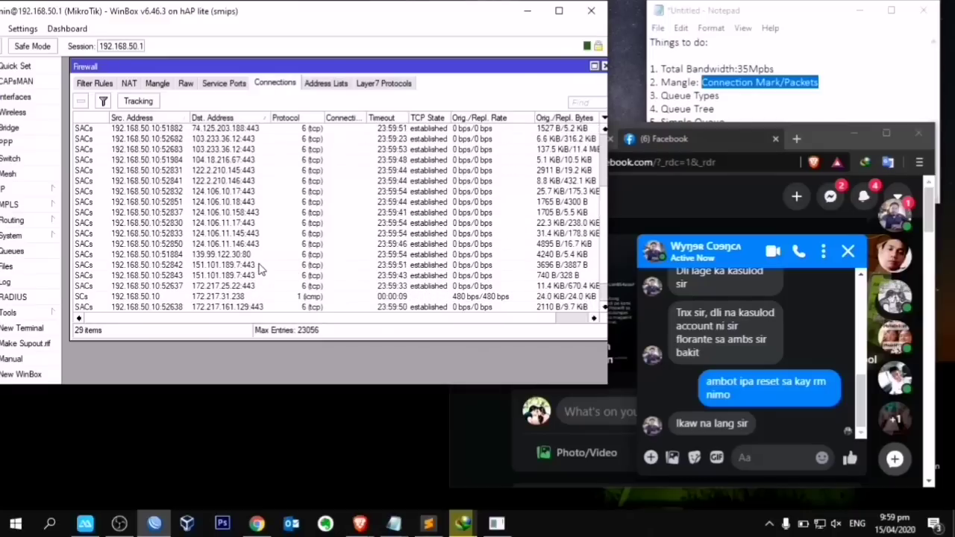
pyautogui.click(247, 253)
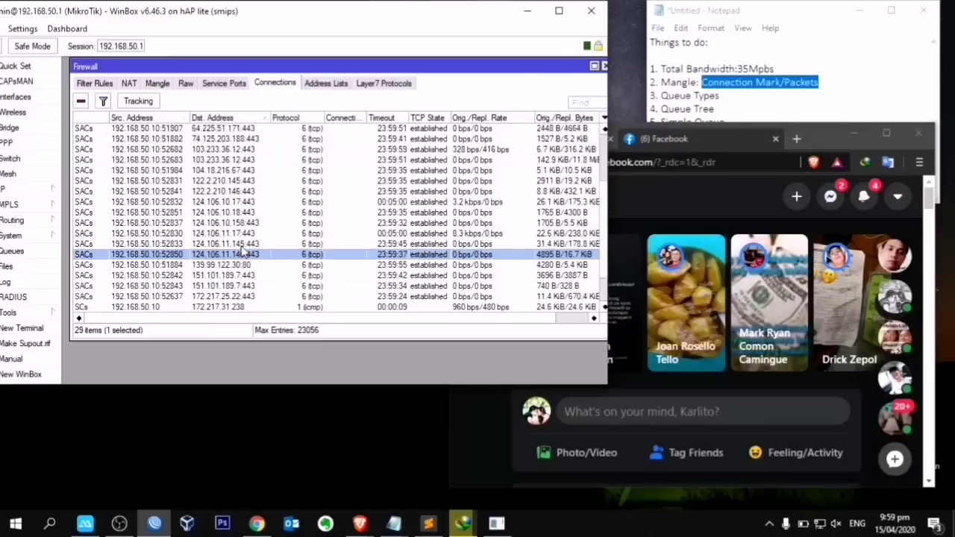
pyautogui.scroll(4, 252, 237)
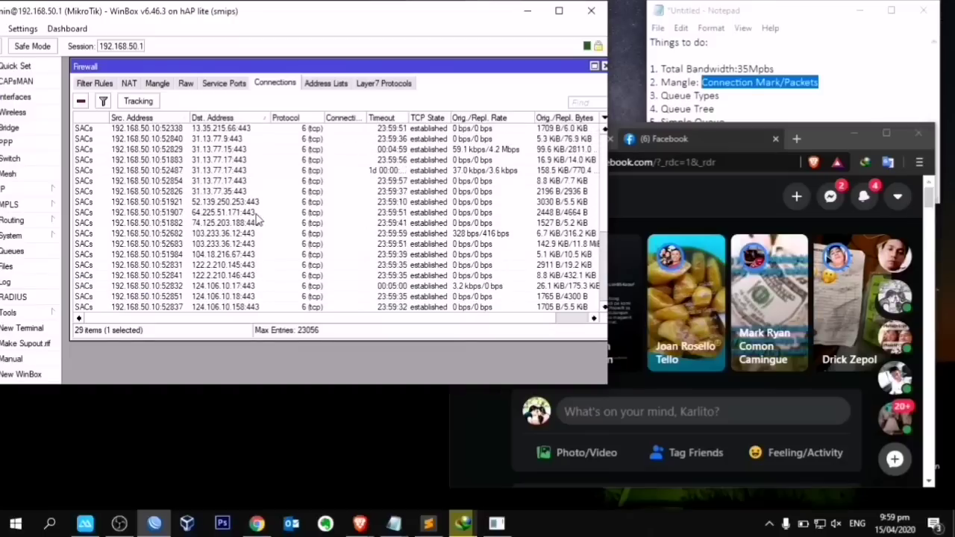
pyautogui.moveTo(258, 135); pyautogui.dragTo(266, 212)
pyautogui.moveTo(394, 523)
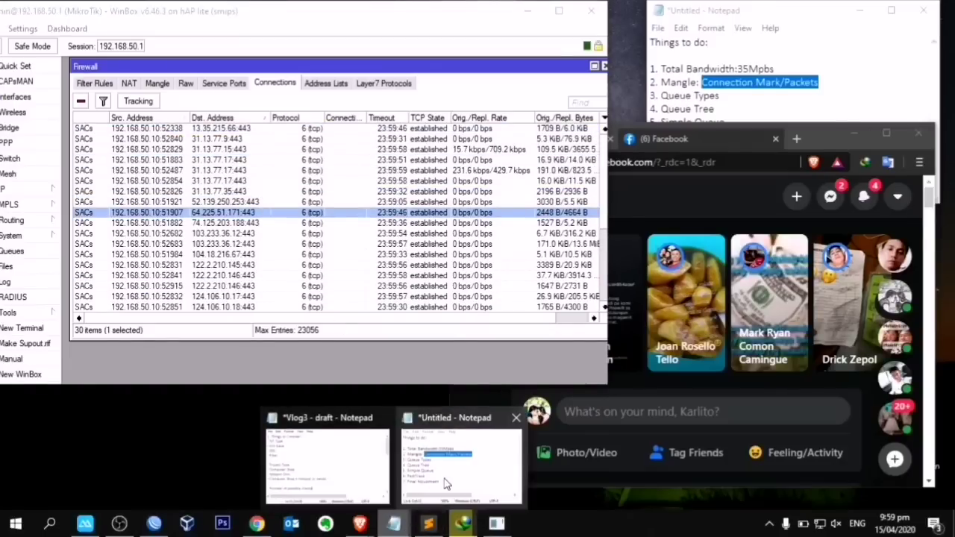
pyautogui.click(455, 470)
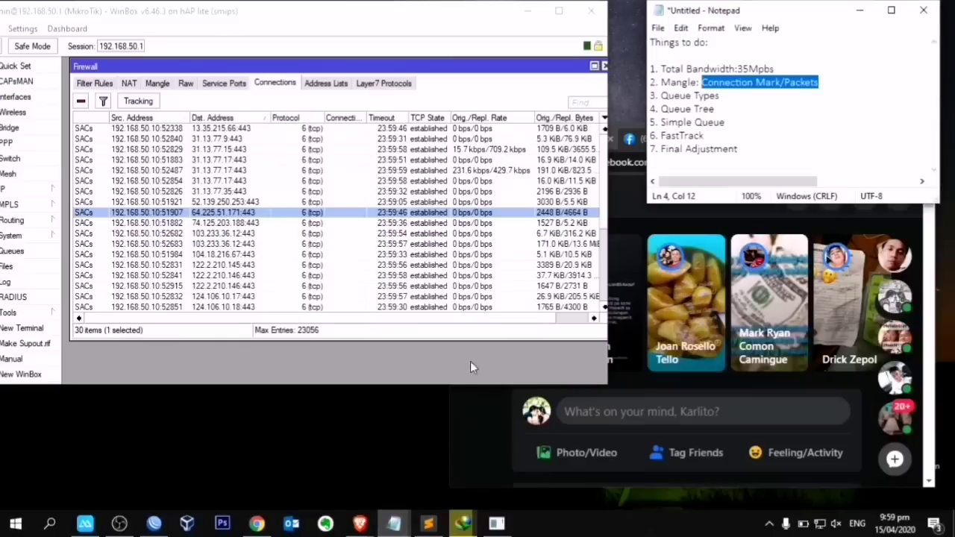
# Step: Add 'Browsing or streaming 443-TCP' under the Mangle item, followed by a 'dns: 53-udp' line
pyautogui.click(839, 83)
pyautogui.press('Return')
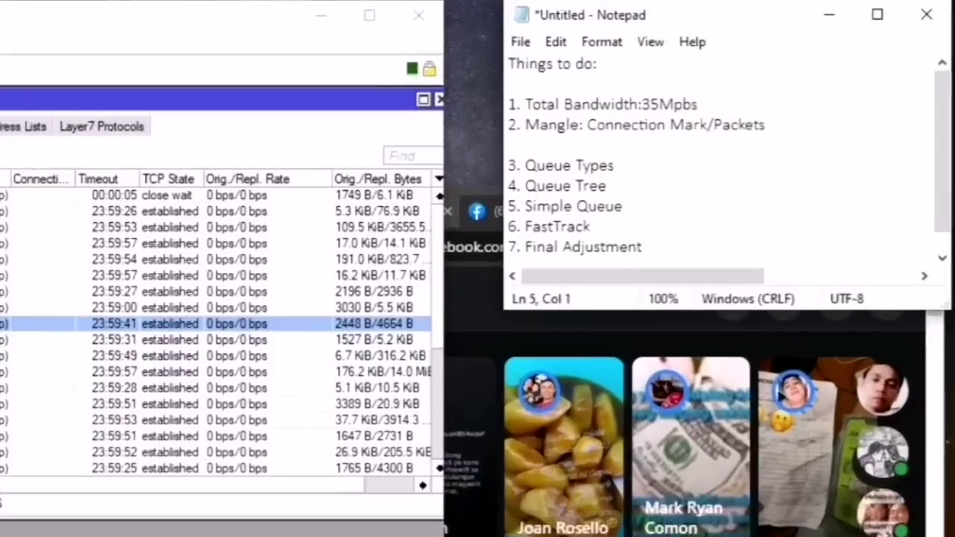
pyautogui.write('Browsing')
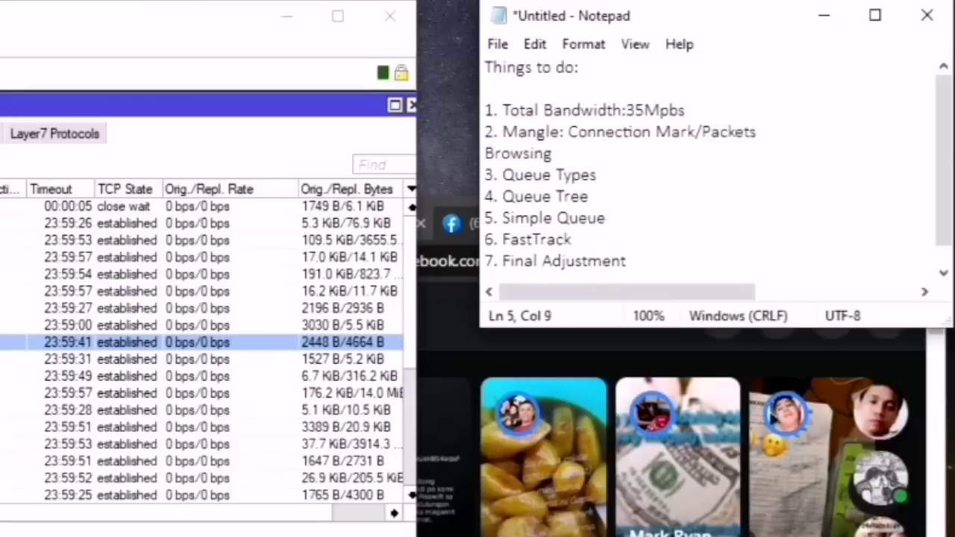
pyautogui.write(' or str')
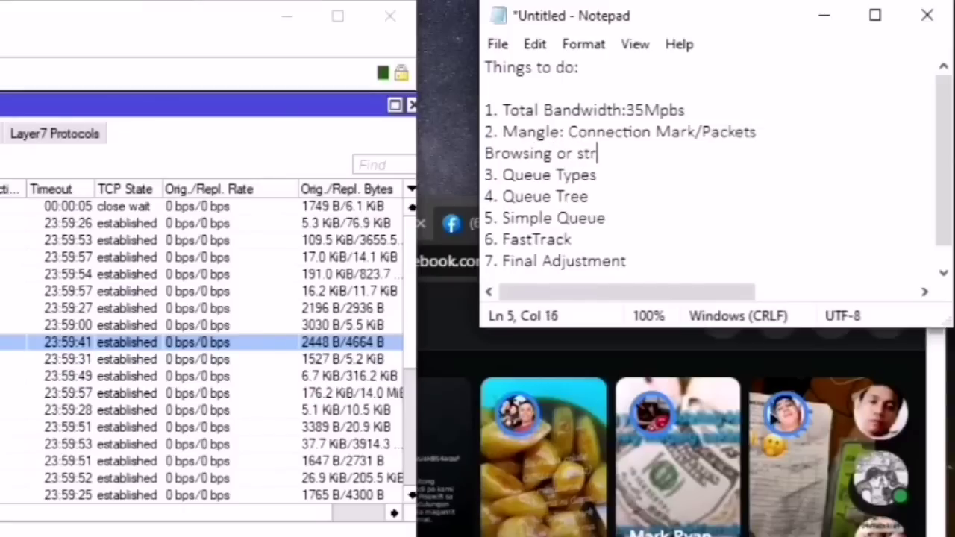
pyautogui.write('eaming ')
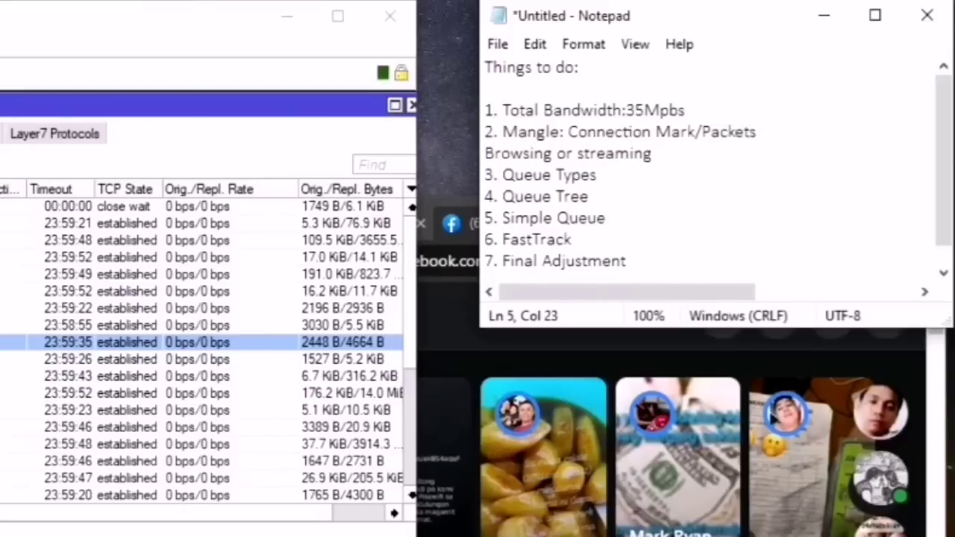
pyautogui.write('443')
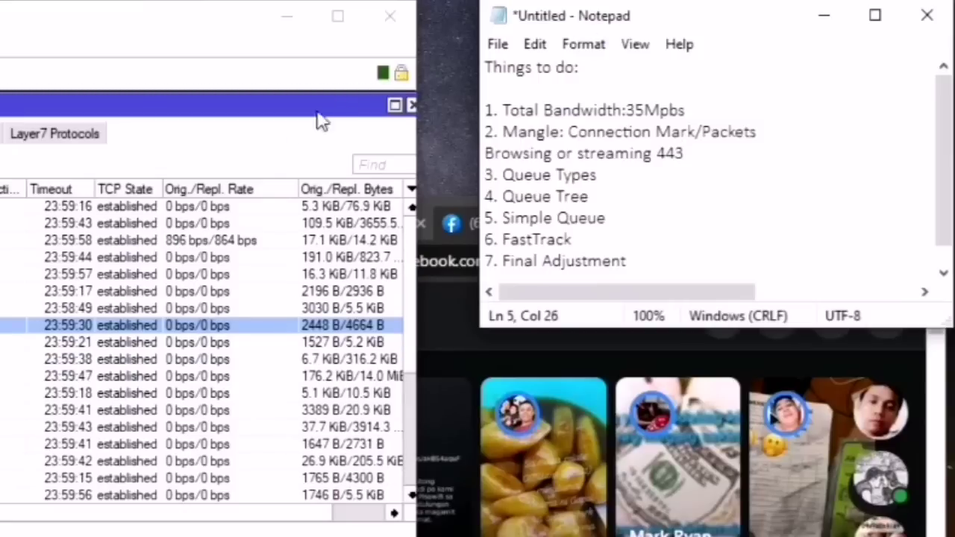
pyautogui.click(132, 223)
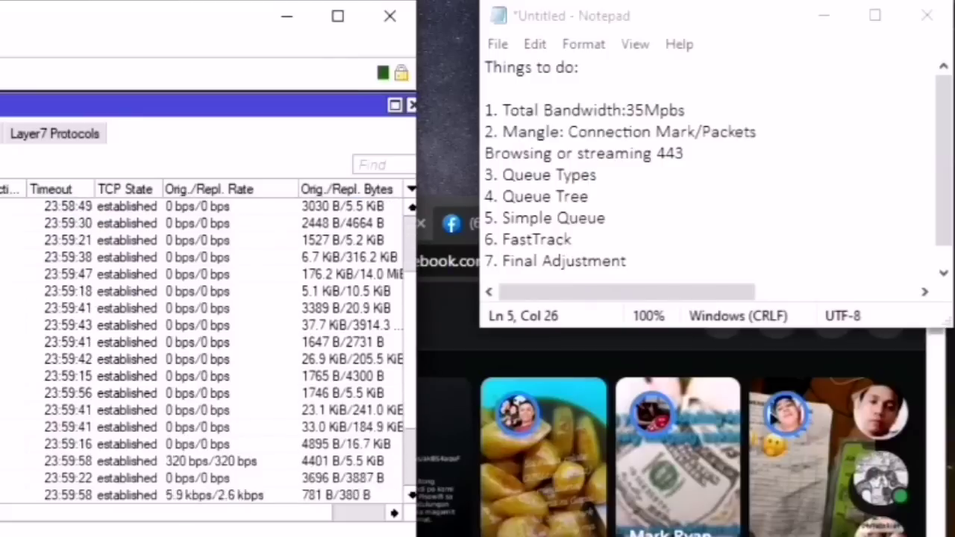
pyautogui.click(707, 151)
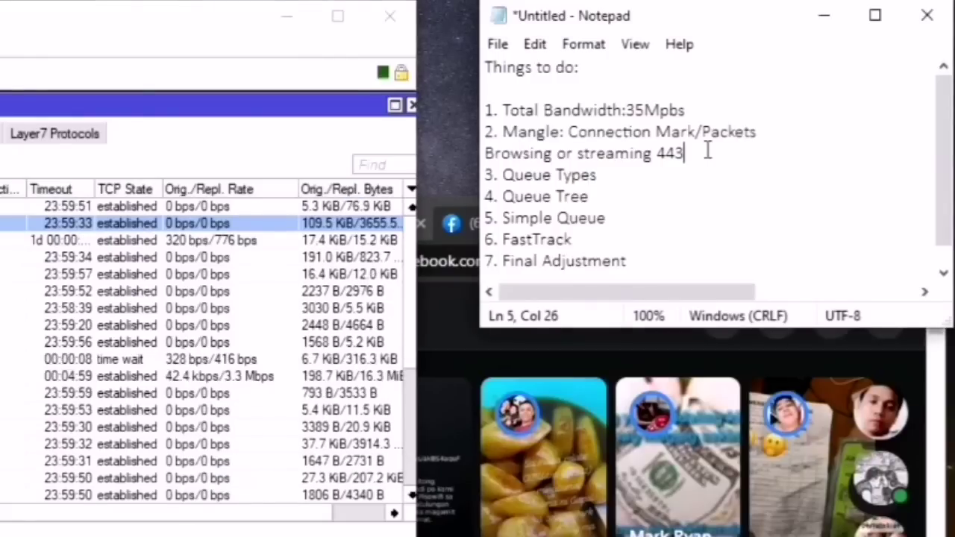
pyautogui.write('-')
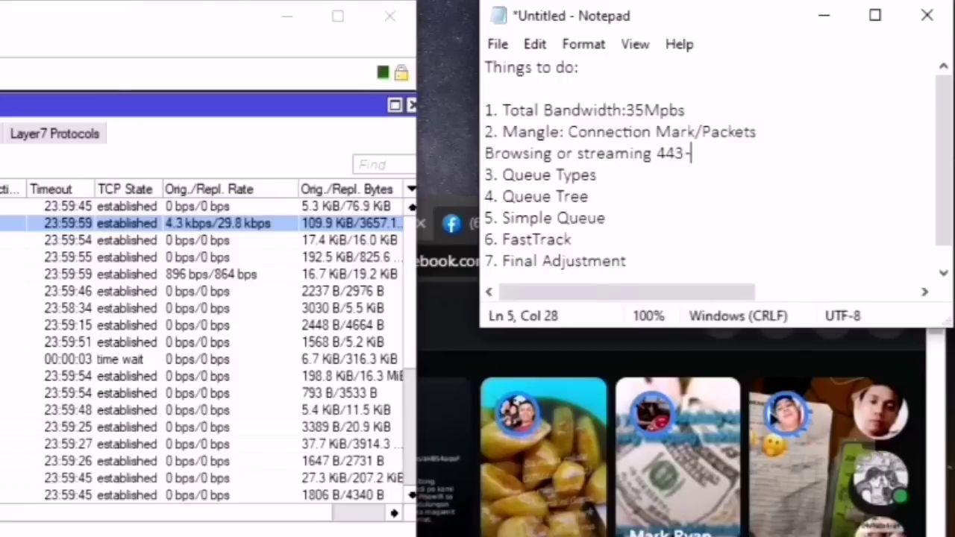
pyautogui.write('TCP')
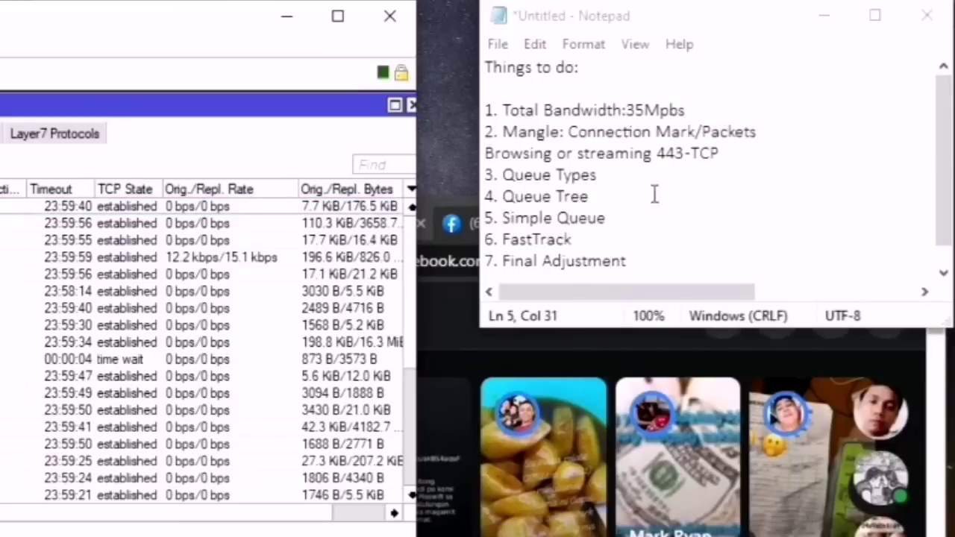
pyautogui.click(745, 155)
pyautogui.press('Return')
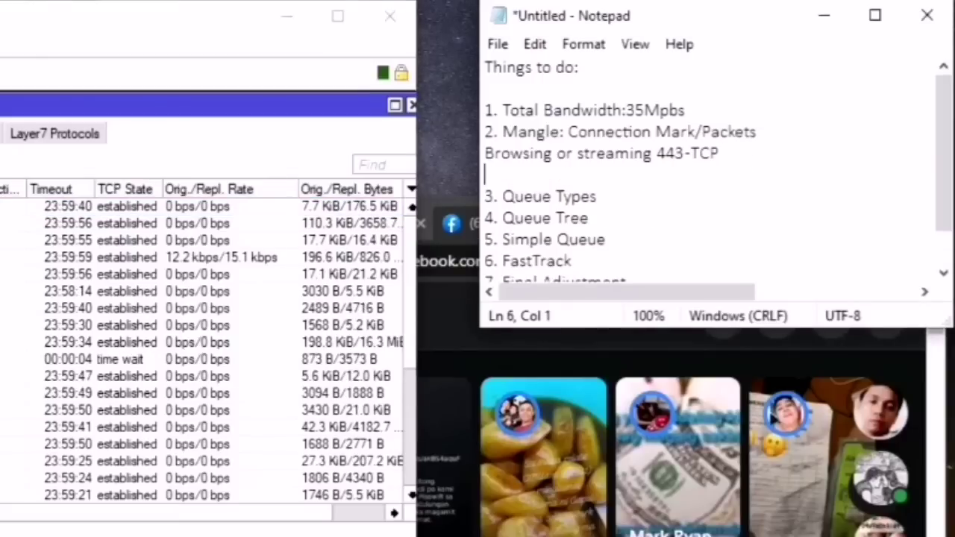
pyautogui.write('dns: 53')
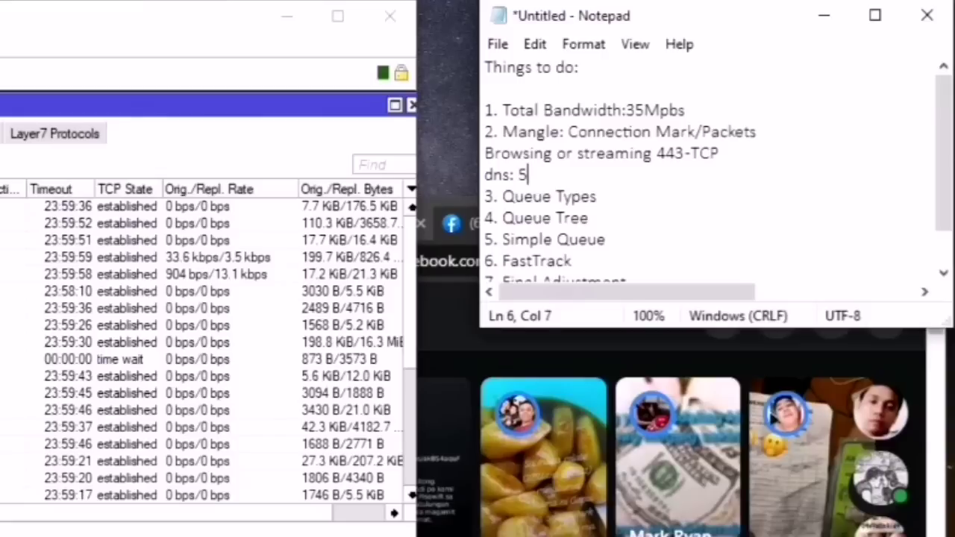
pyautogui.write('-udp')
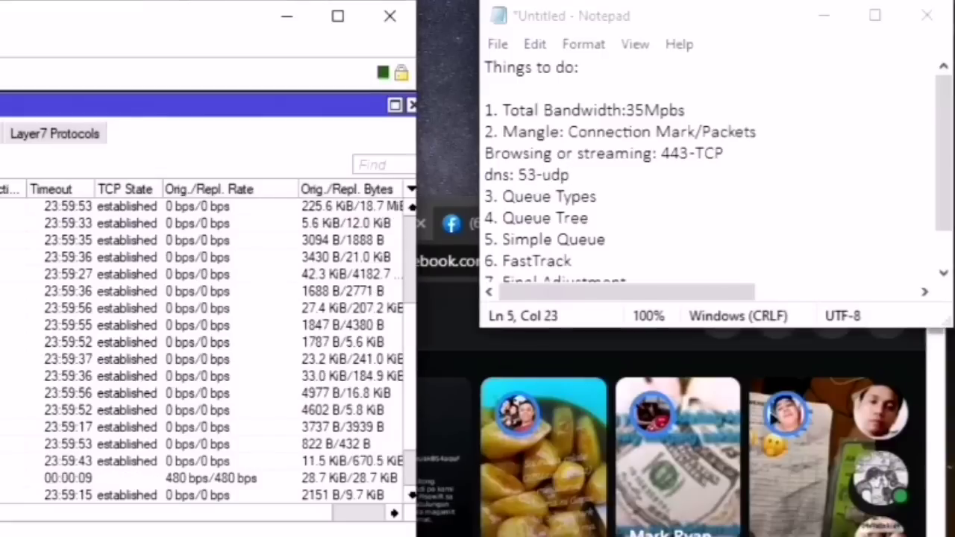
pyautogui.scroll(3, 201, 351)
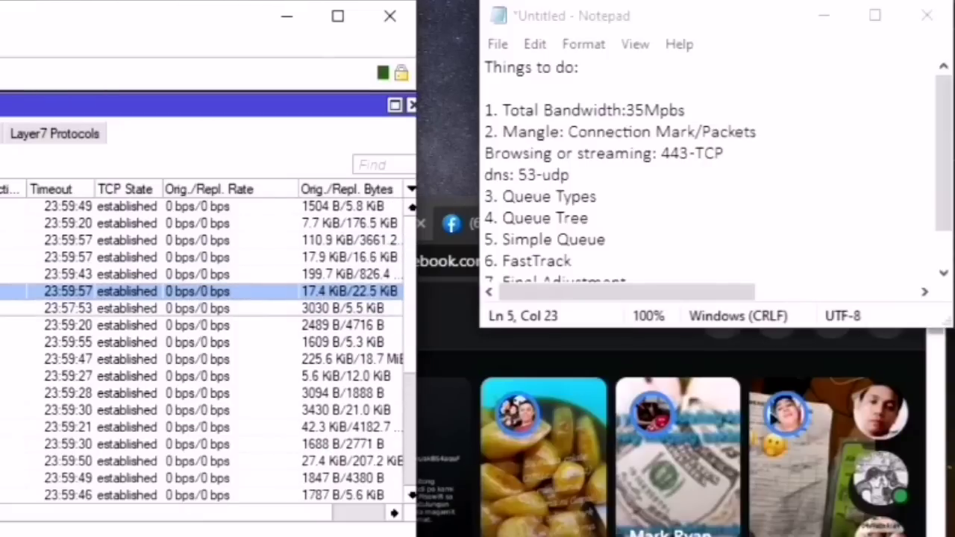
# Step: Examine the 443 connections to 13.227.53.73 and from ports 52829 and 52487, then expand Tools
pyautogui.click(144, 129)
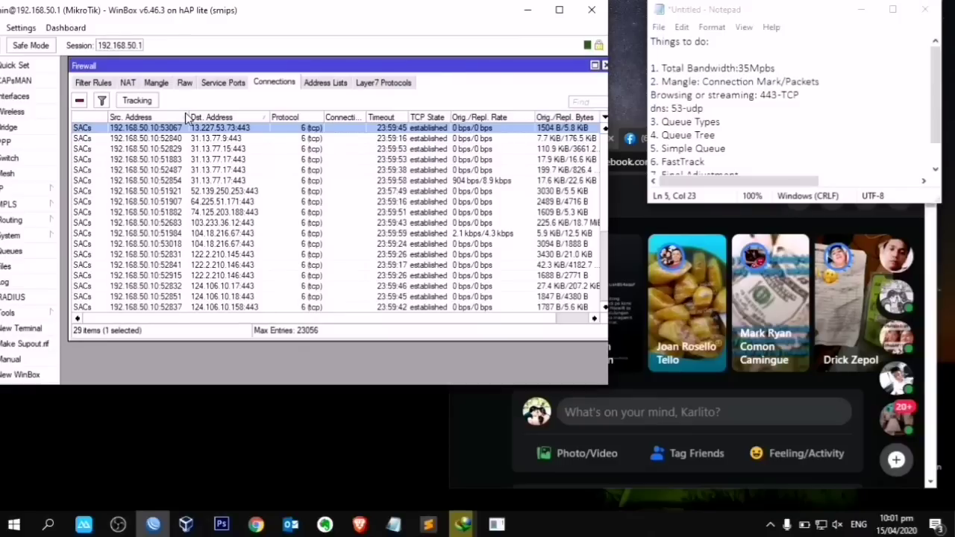
pyautogui.moveTo(259, 16); pyautogui.dragTo(307, 19)
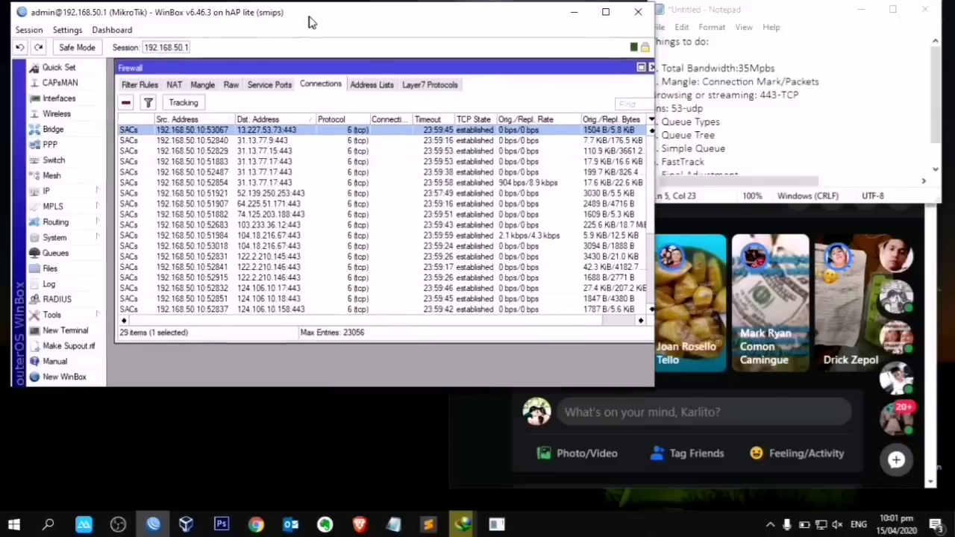
pyautogui.click(202, 162)
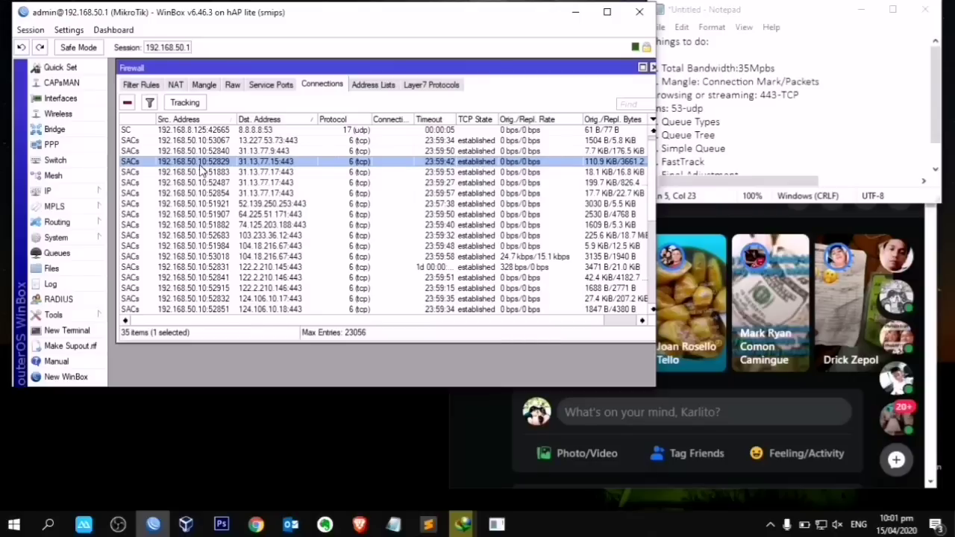
pyautogui.click(188, 174)
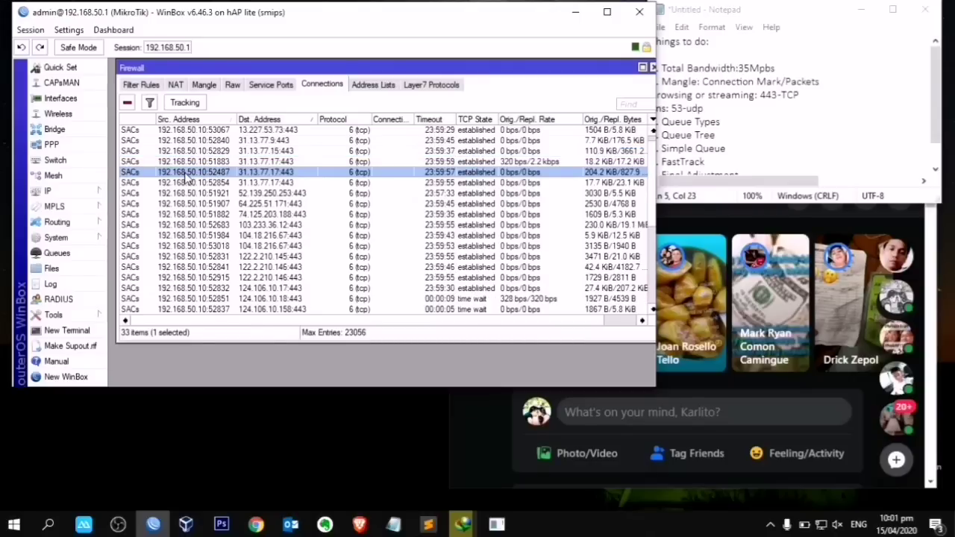
pyautogui.click(72, 319)
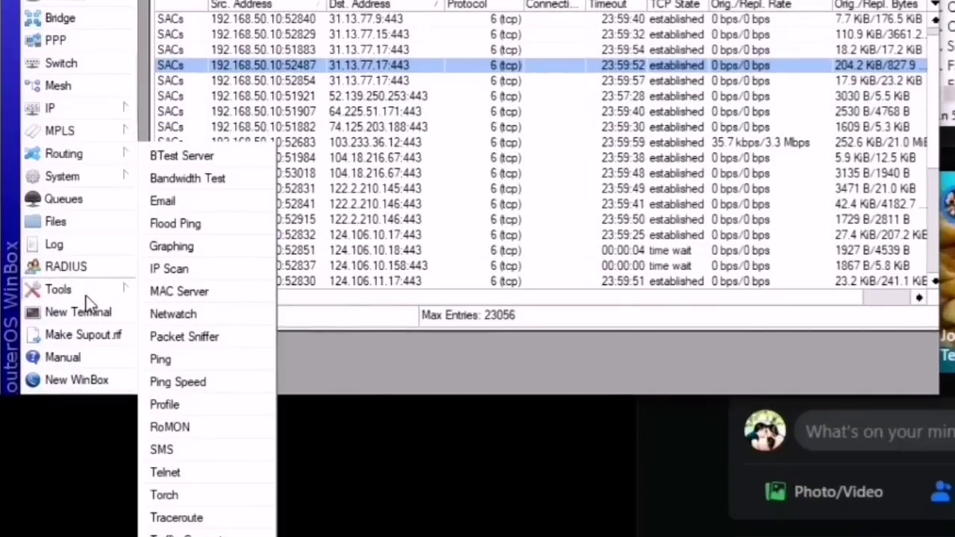
# Step: Open Torch on the bridge-lan interface and enter the 192.168.50.10 source address filter
pyautogui.click(164, 494)
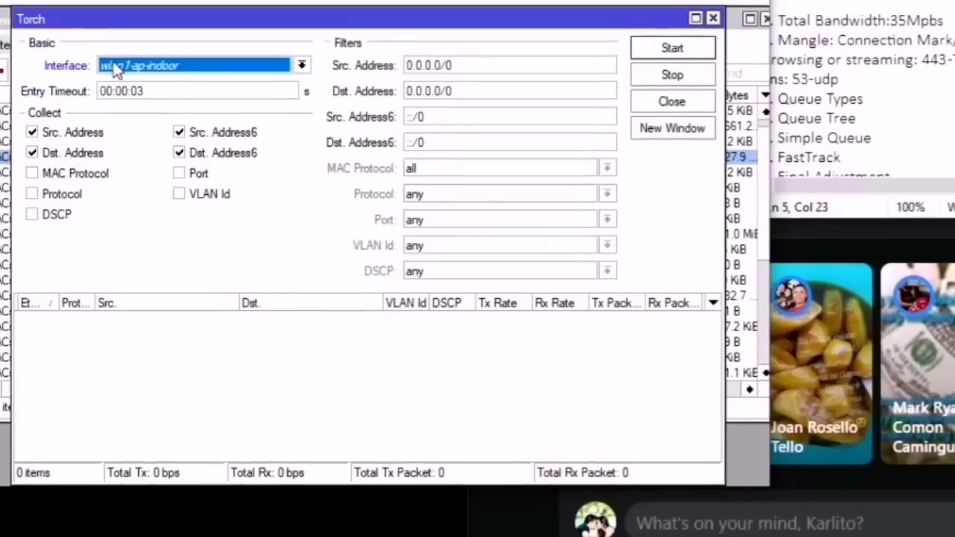
pyautogui.click(115, 66)
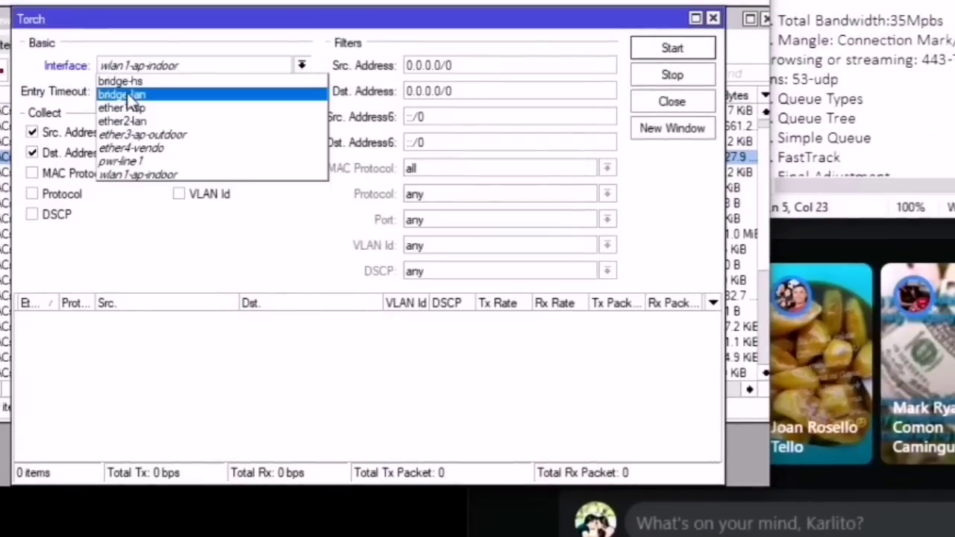
pyautogui.click(119, 94)
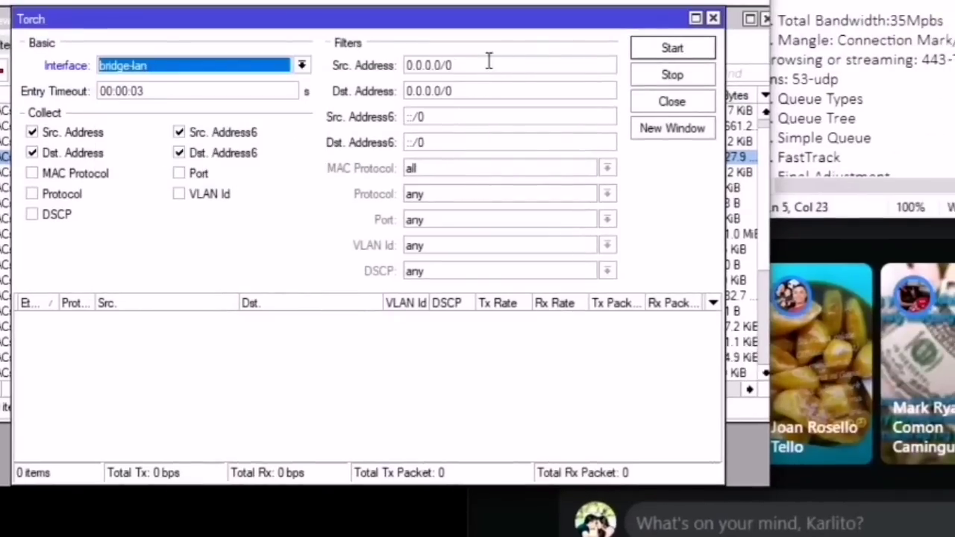
pyautogui.moveTo(488, 65); pyautogui.dragTo(355, 68)
pyautogui.write('192')
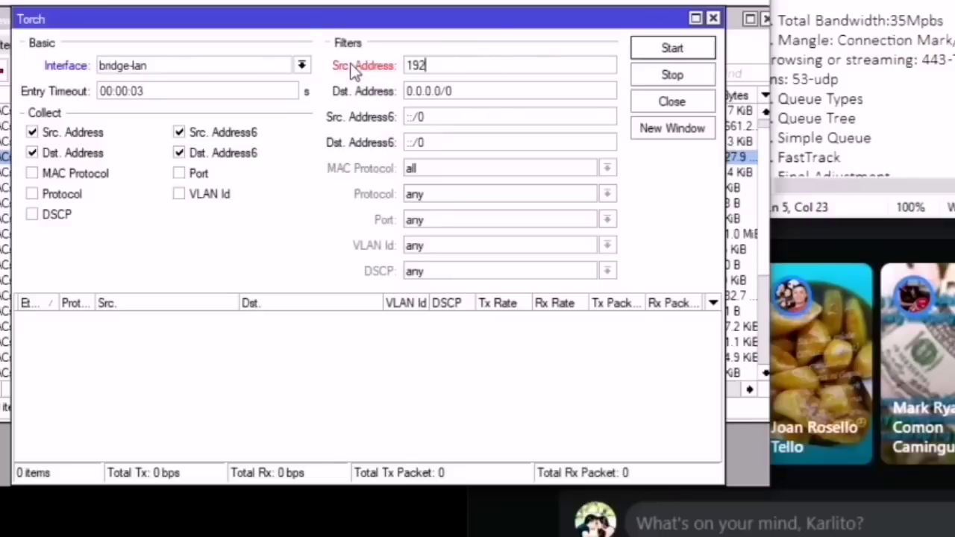
pyautogui.write('.168.501.0')
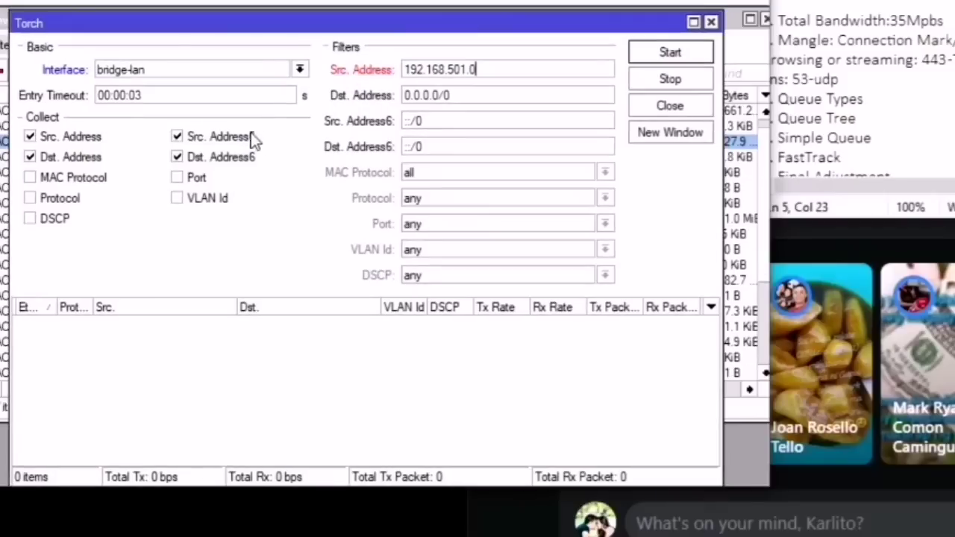
# Step: Uncheck Src./Dst. Address6, check Port and Protocol, and reposition the Torch window
pyautogui.click(184, 138)
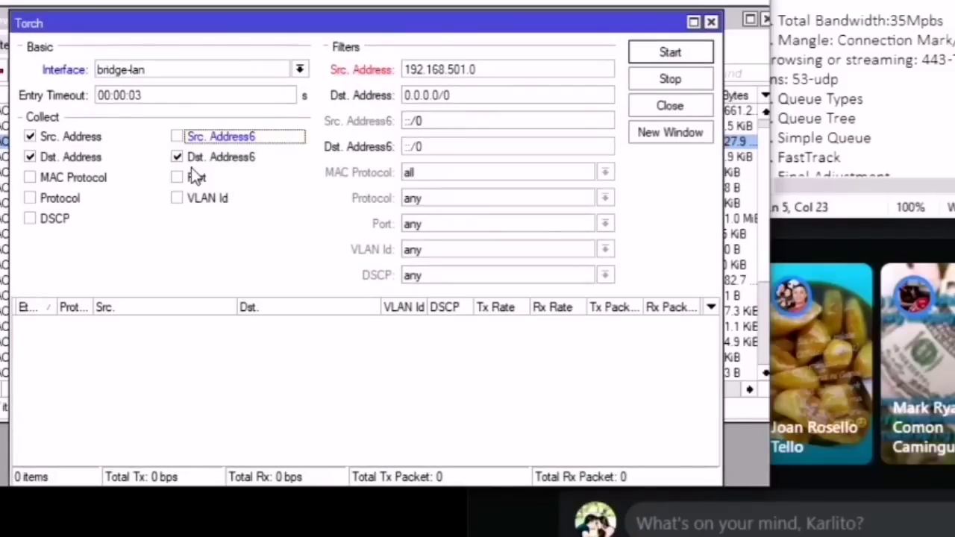
pyautogui.click(177, 162)
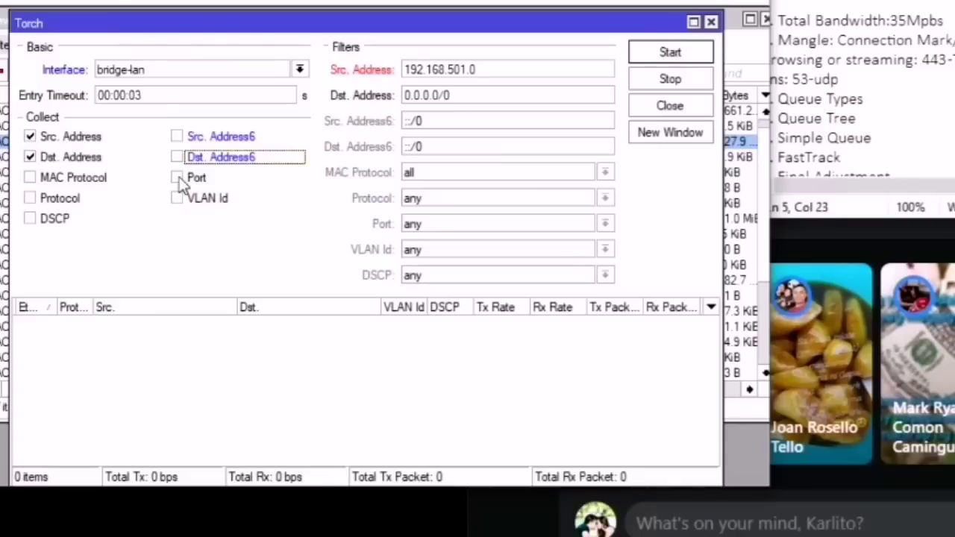
pyautogui.click(179, 181)
pyautogui.click(32, 199)
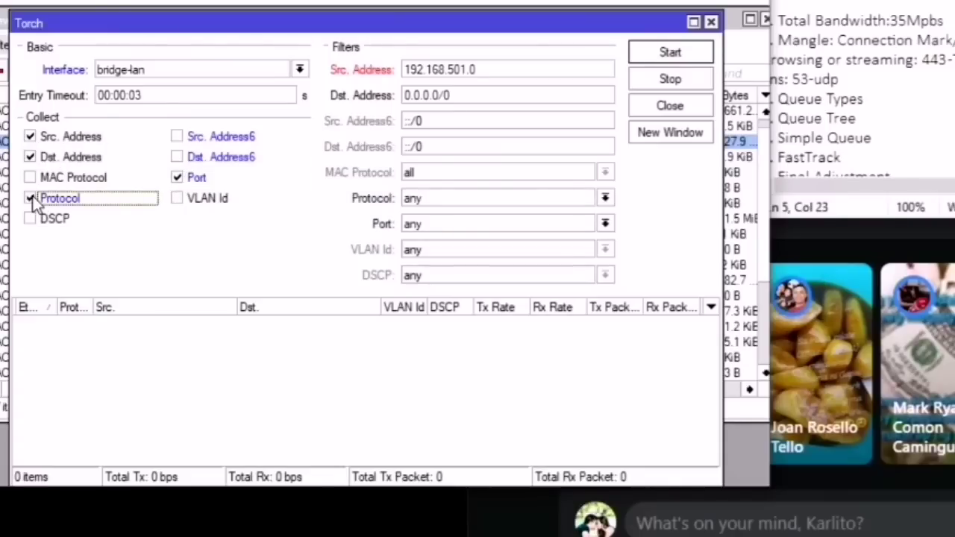
pyautogui.moveTo(390, 22); pyautogui.dragTo(393, 45)
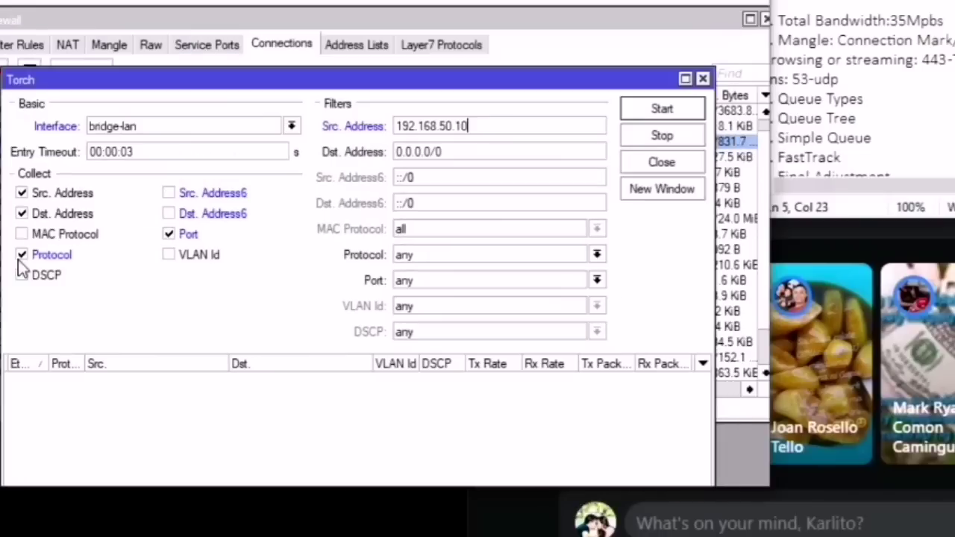
pyautogui.moveTo(294, 77); pyautogui.dragTo(279, 25)
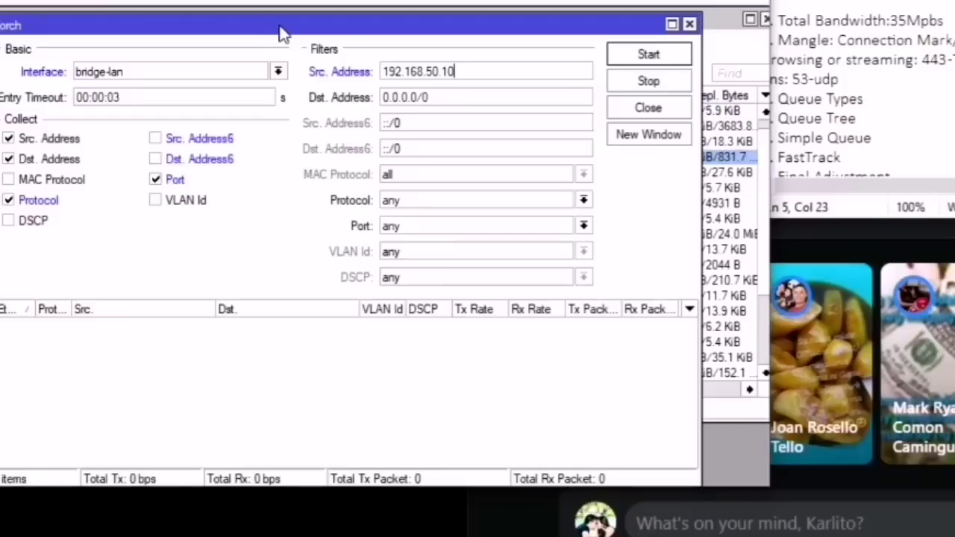
pyautogui.moveTo(282, 33); pyautogui.dragTo(294, 42)
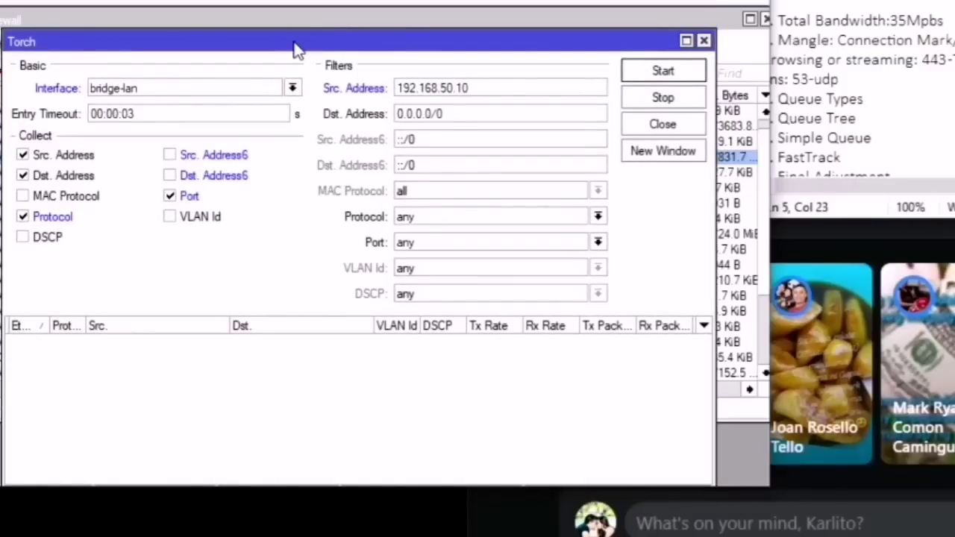
pyautogui.moveTo(500, 88); pyautogui.dragTo(337, 90)
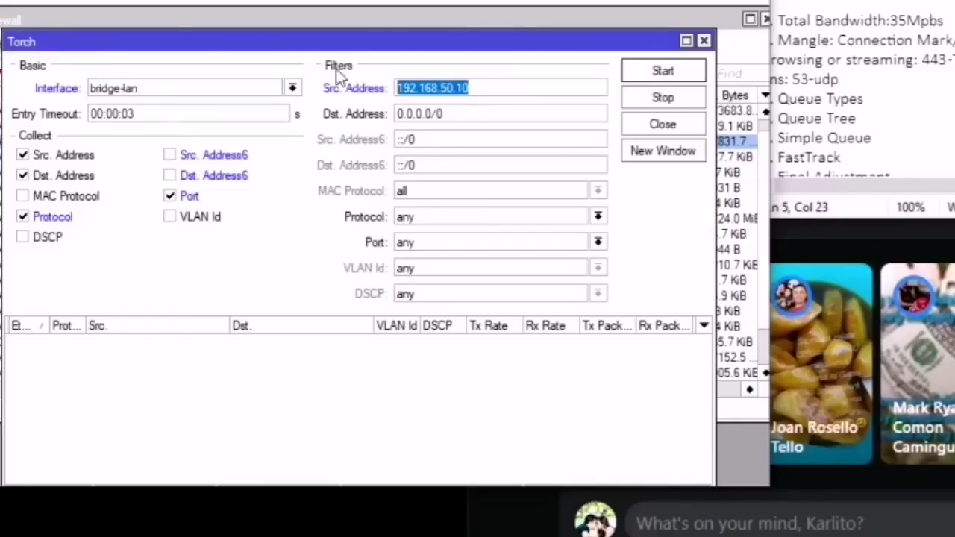
# Step: Start Torch and inspect the live winbox 8291, http port 80 and https 443 rows
pyautogui.click(661, 72)
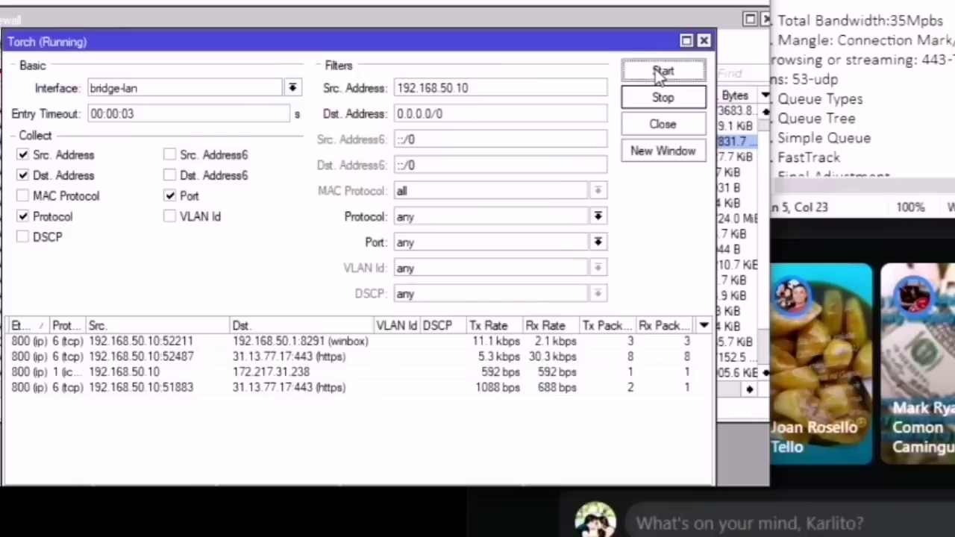
pyautogui.moveTo(361, 32); pyautogui.dragTo(358, 10)
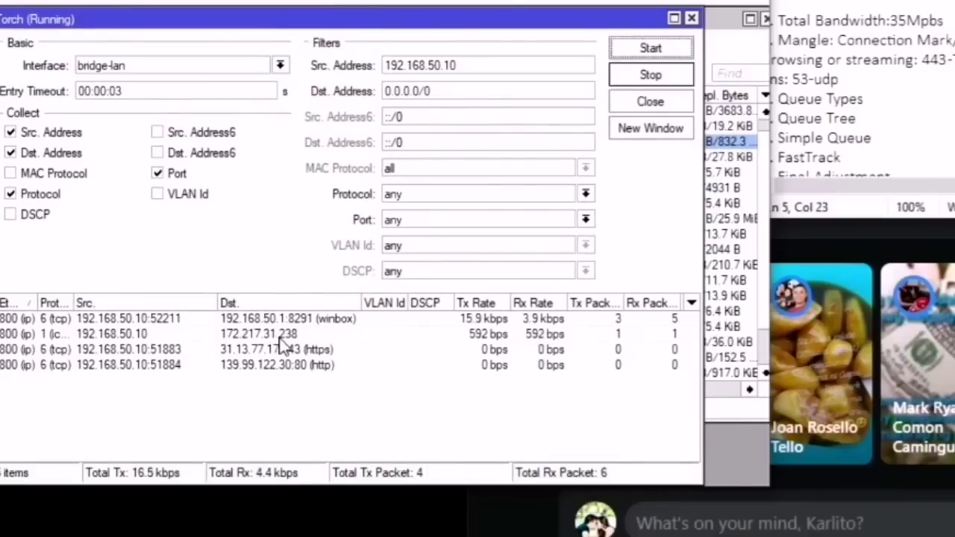
pyautogui.click(283, 337)
pyautogui.click(287, 319)
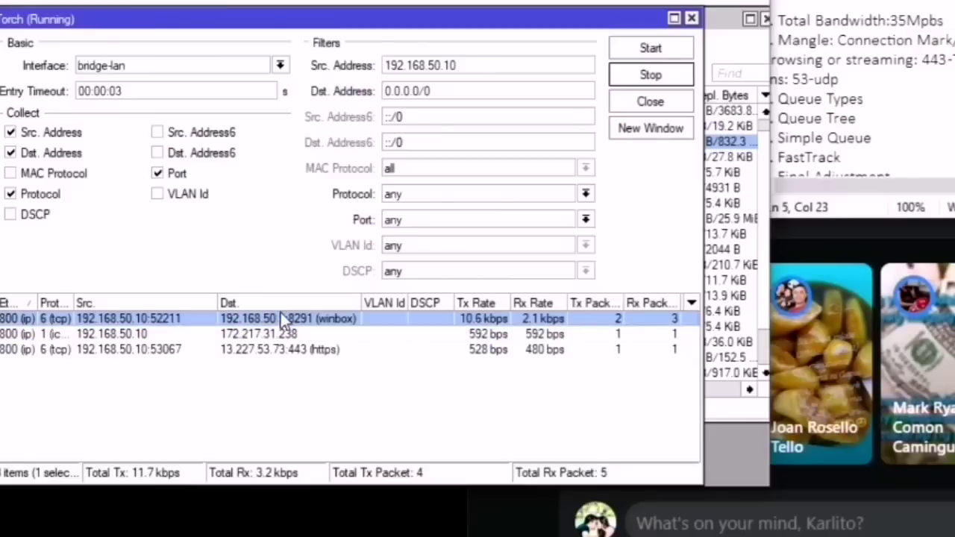
pyautogui.click(313, 349)
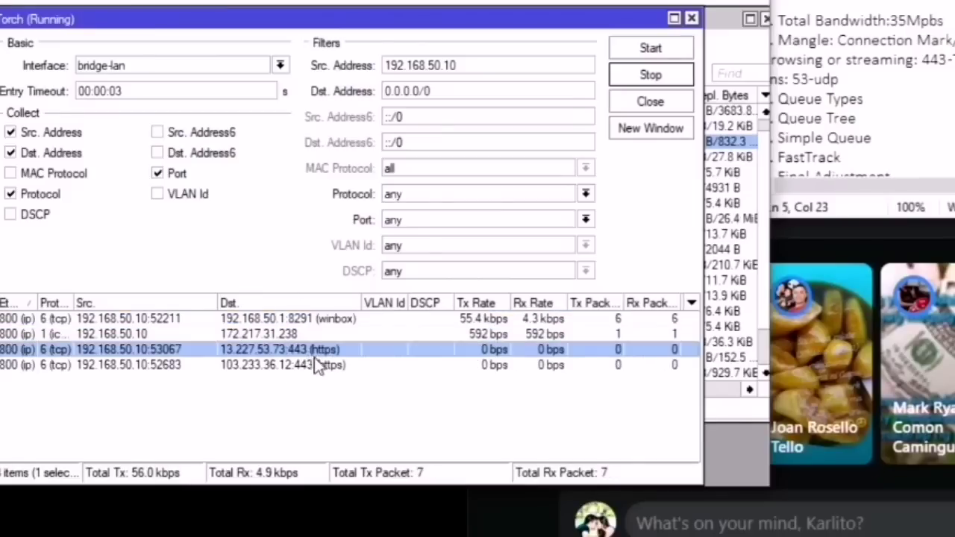
pyautogui.click(314, 365)
pyautogui.click(313, 349)
pyautogui.click(314, 365)
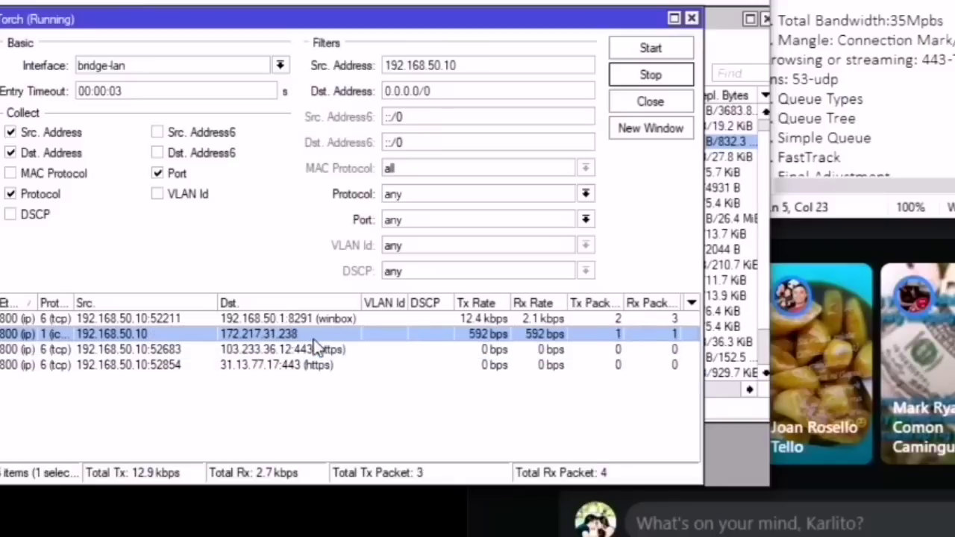
pyautogui.click(309, 364)
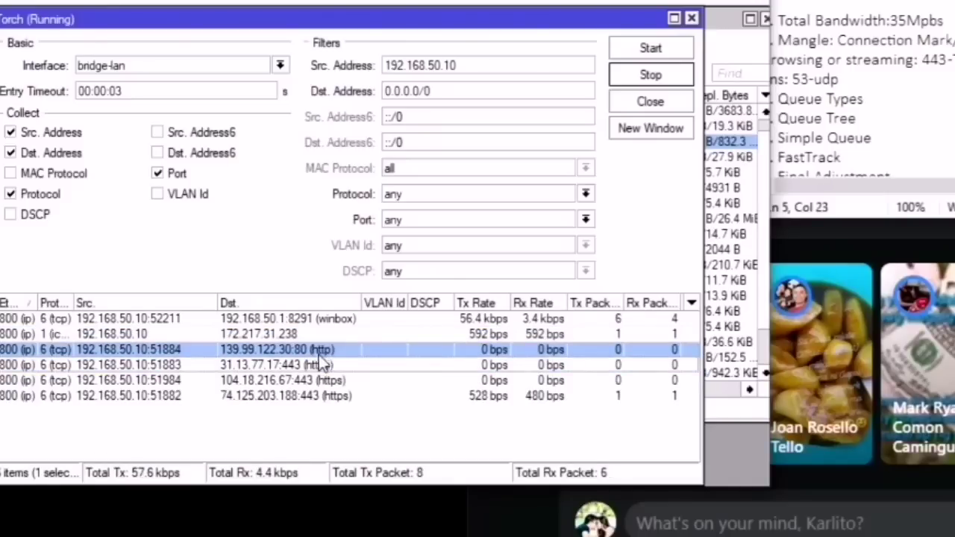
# Step: Insert '80,' before 443 on the browsing line of the notes
pyautogui.click(923, 60)
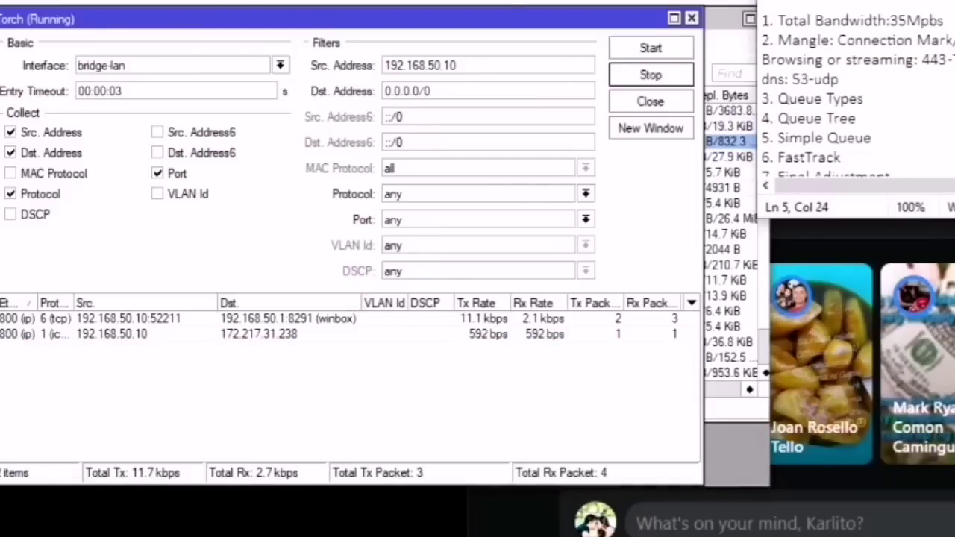
pyautogui.write('80,')
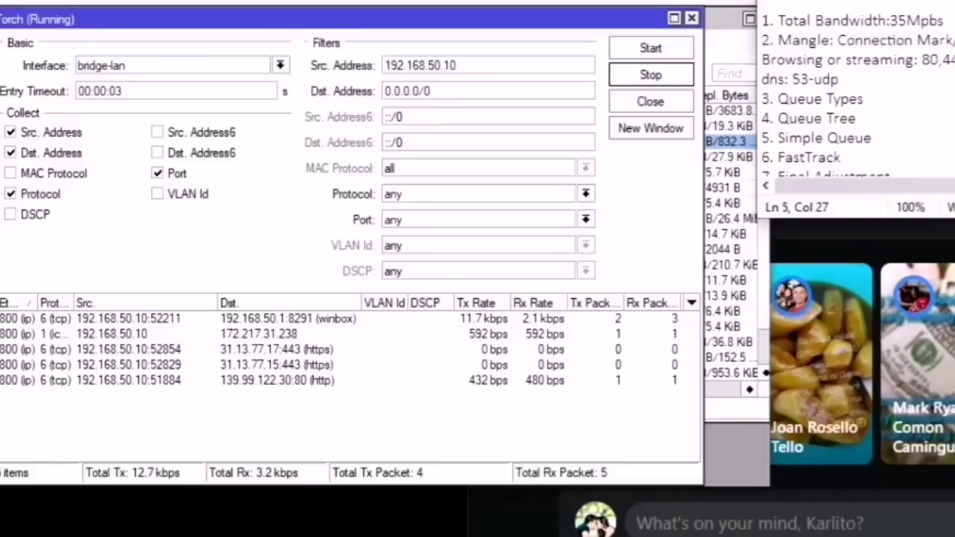
pyautogui.click(337, 357)
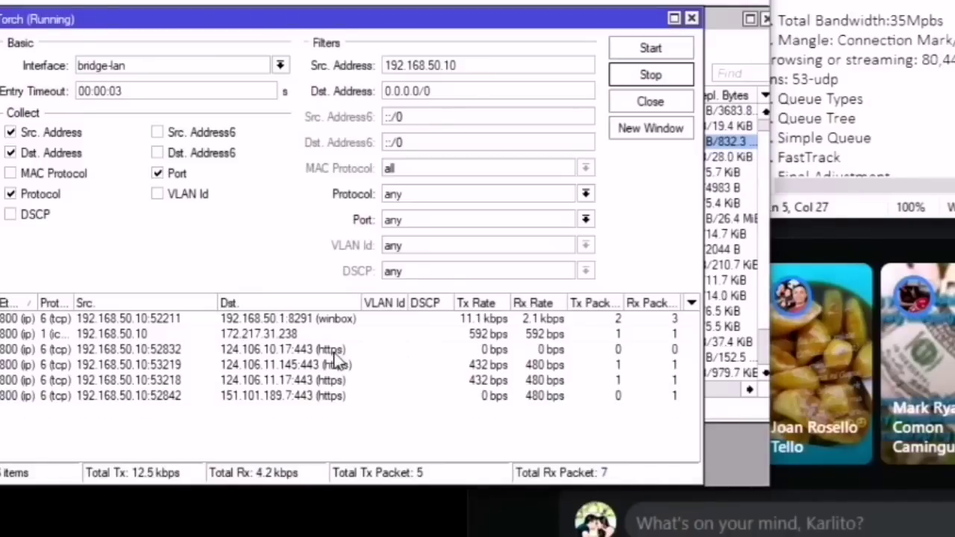
pyautogui.click(351, 352)
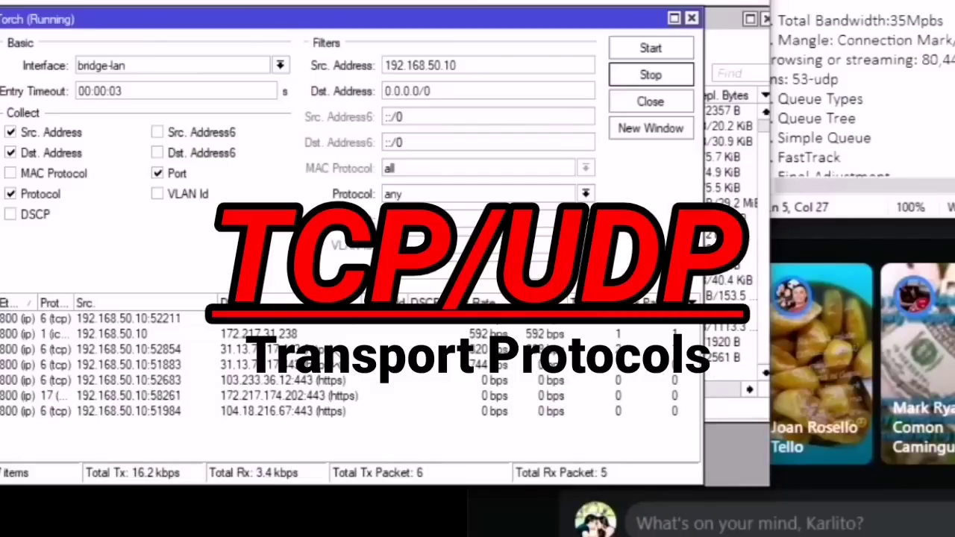
pyautogui.click(329, 349)
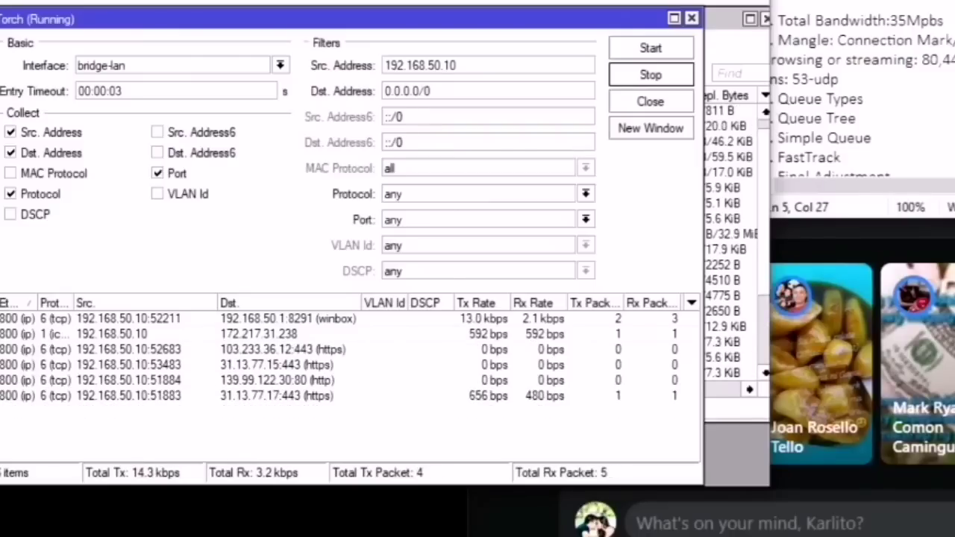
# Step: Add a blank line below the browsing note and type '(Tcp' after Browsing
pyautogui.click(863, 98)
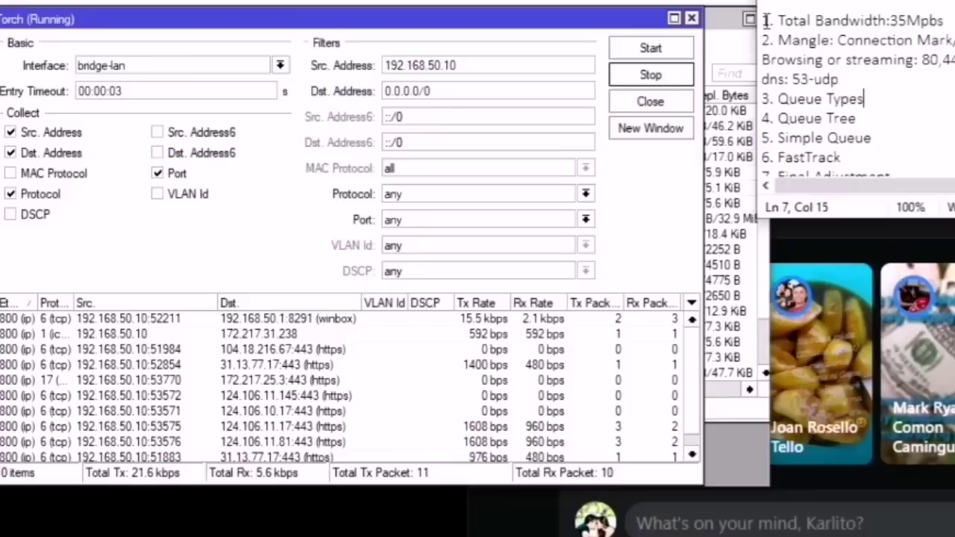
pyautogui.click(954, 60)
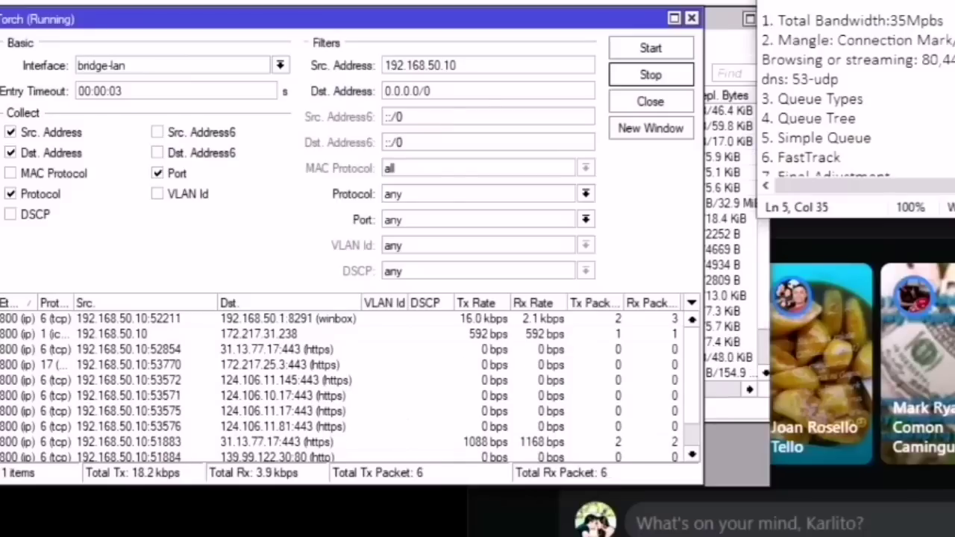
pyautogui.press('Return')
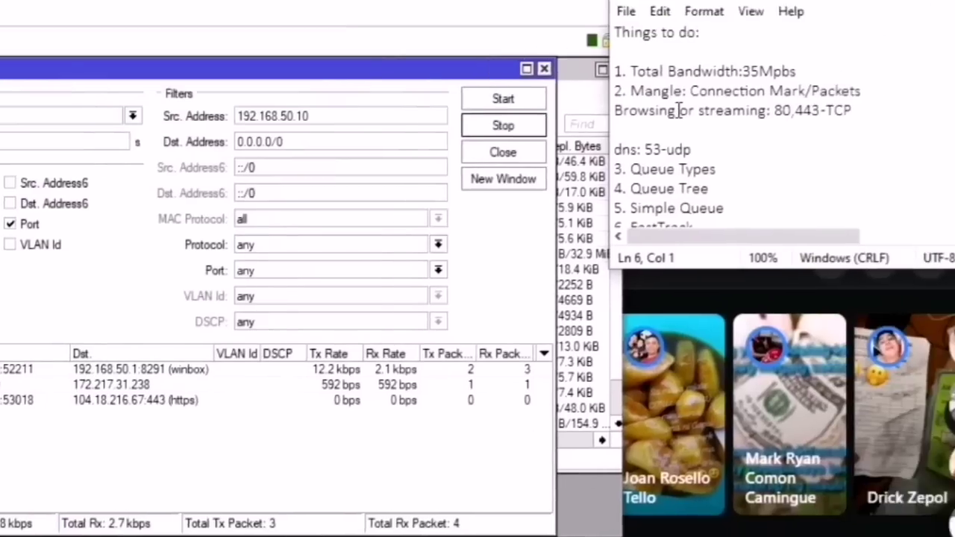
pyautogui.click(823, 59)
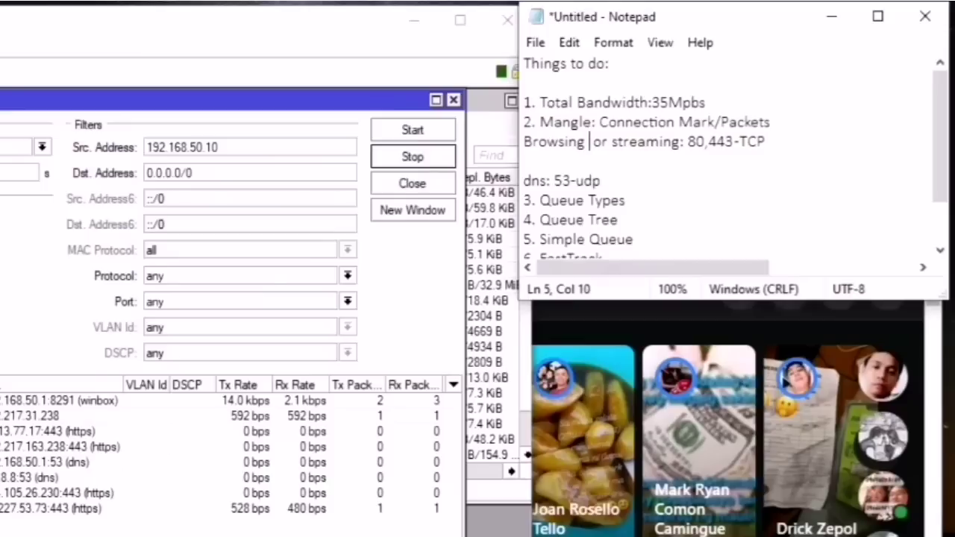
pyautogui.write('(T')
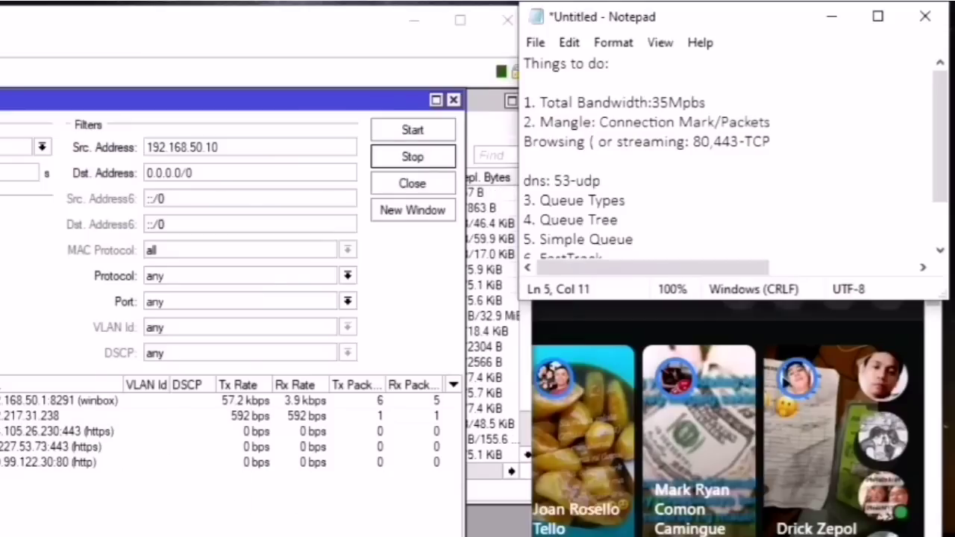
pyautogui.write('cp')
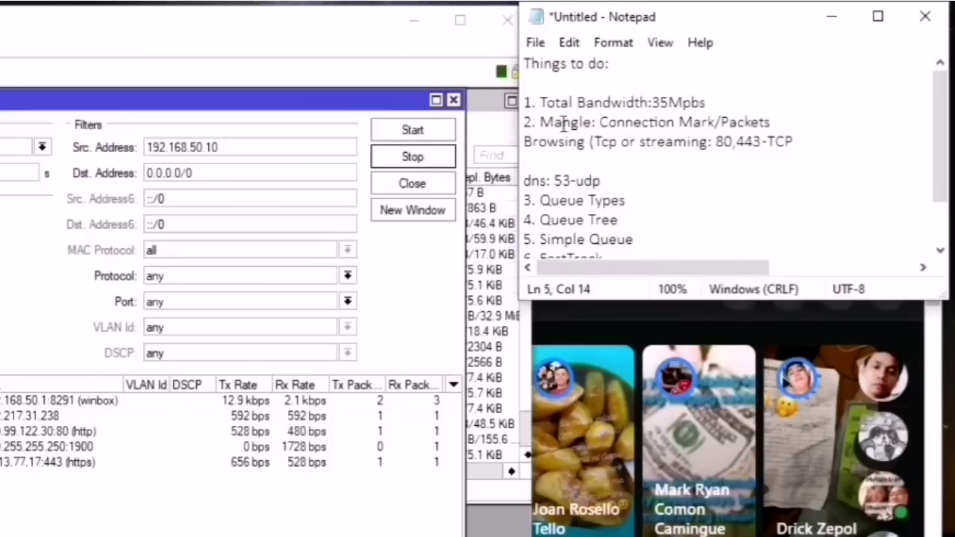
# Step: Move the Torch window aside and inspect the UDP and ICMP connections
pyautogui.click(73, 129)
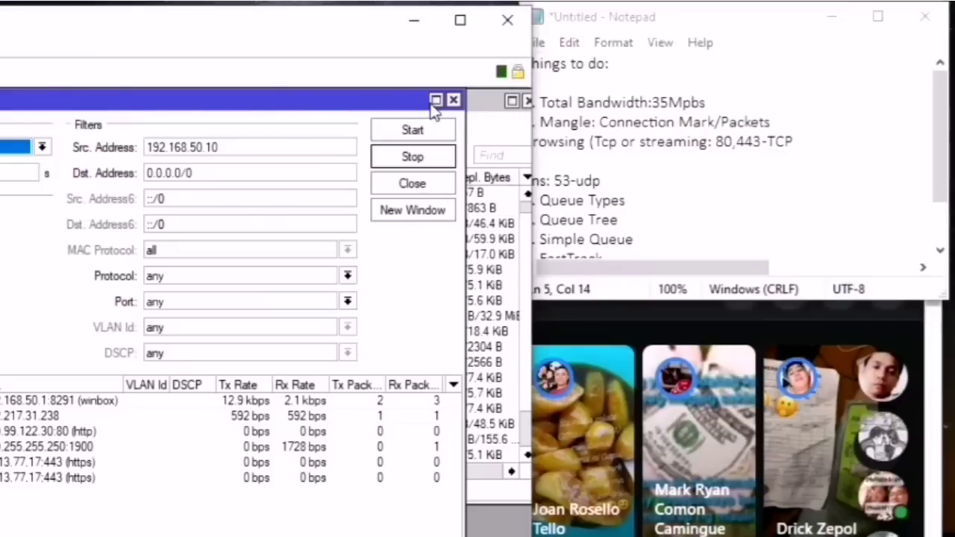
pyautogui.moveTo(406, 108); pyautogui.dragTo(390, 476)
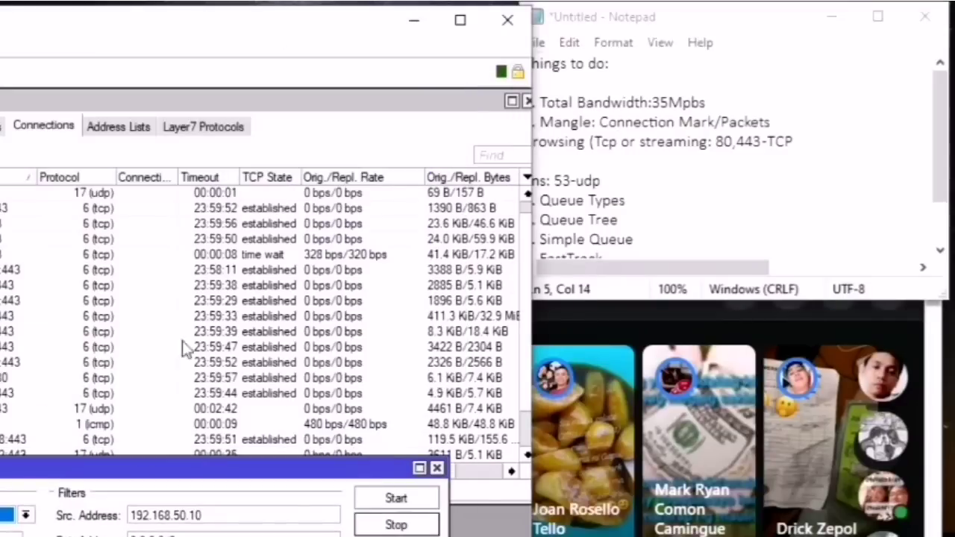
pyautogui.click(113, 411)
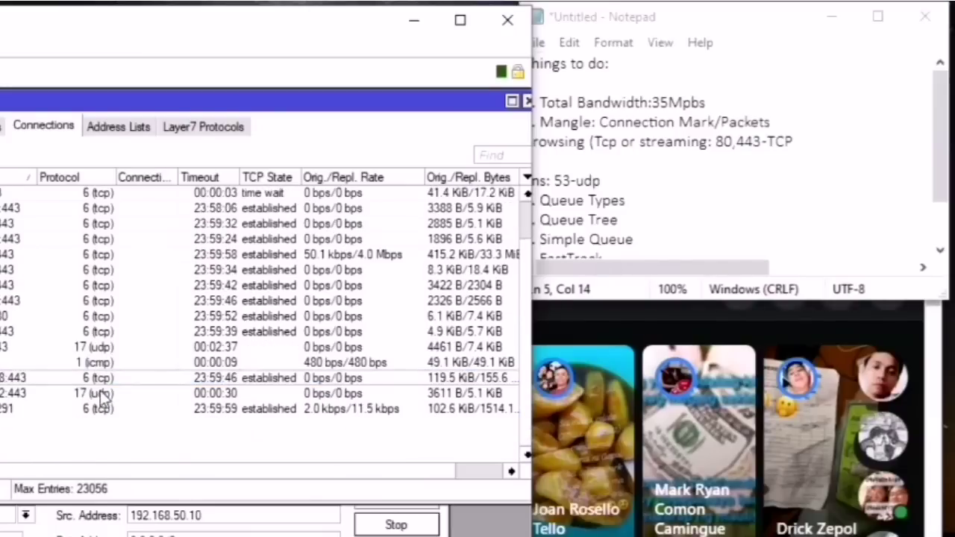
pyautogui.click(103, 393)
# Step: Close the '(Tcp)' label, drop 'or', and move streaming onto its own line
pyautogui.click(624, 145)
pyautogui.write(')')
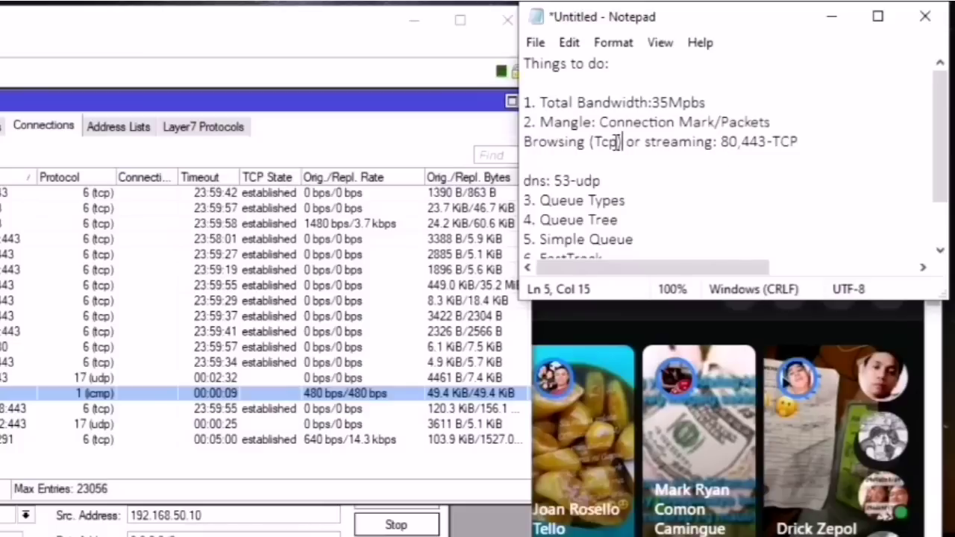
pyautogui.click(643, 141)
pyautogui.press('BackSpace')
pyautogui.press('BackSpace')
pyautogui.press('BackSpace')
pyautogui.press('BackSpace')
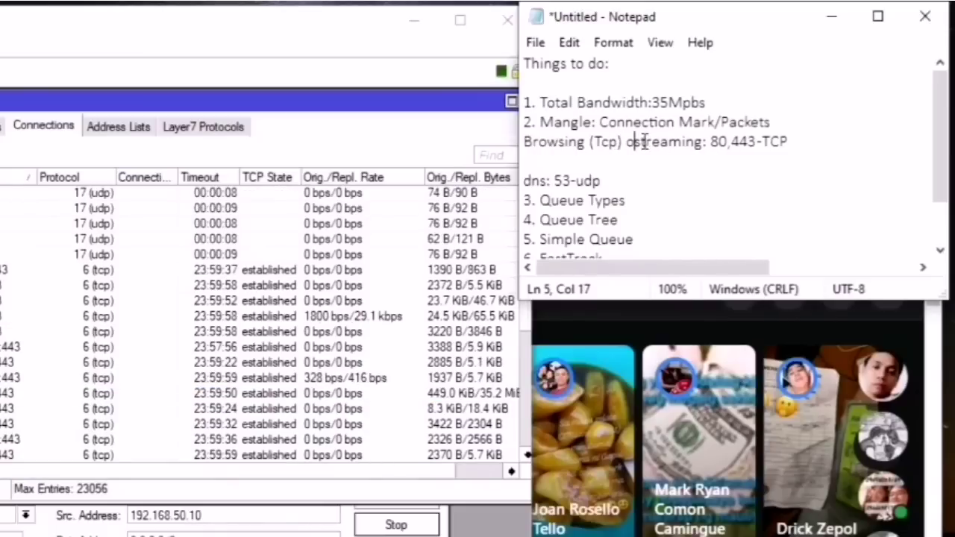
pyautogui.press('Return')
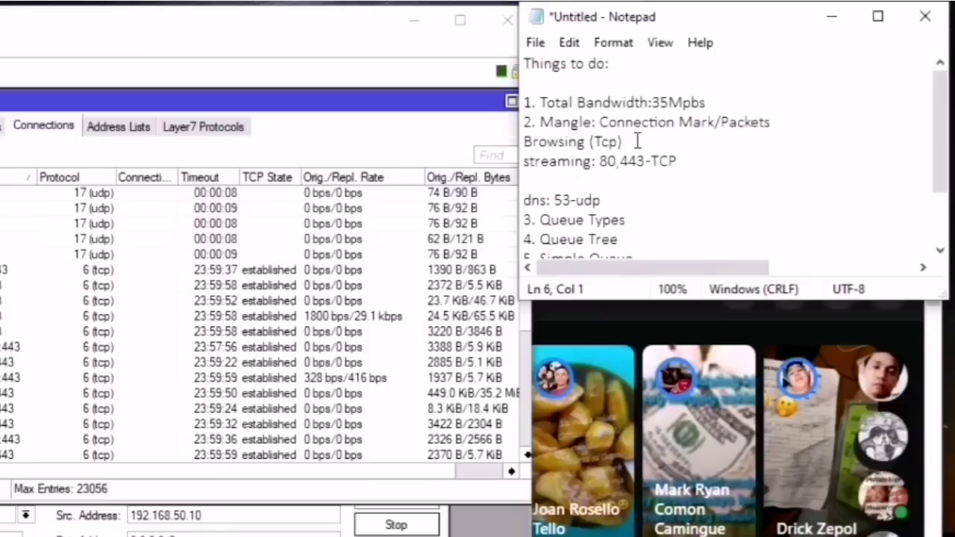
# Step: Change the streaming line to 443-UDP by removing port 80 and replacing TCP
pyautogui.click(617, 161)
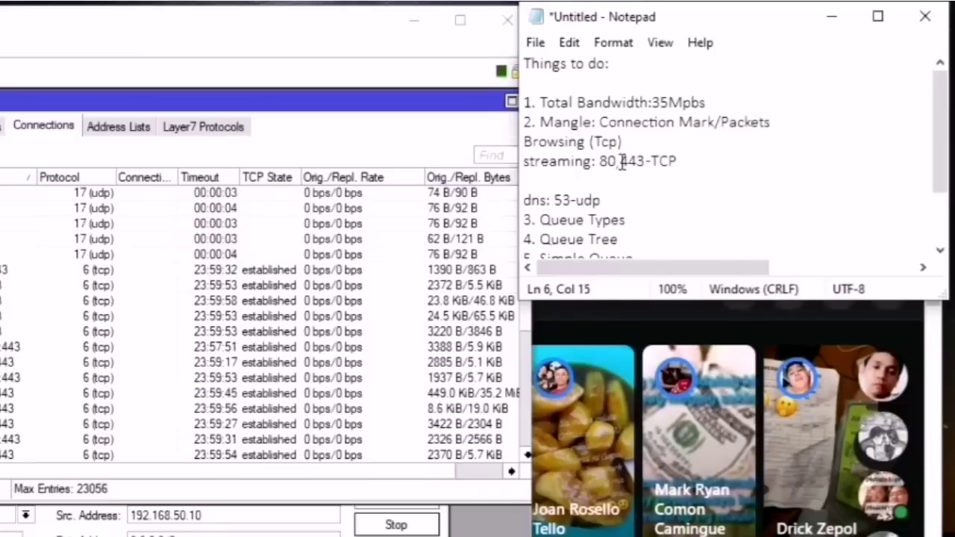
pyautogui.press('BackSpace')
pyautogui.press('BackSpace')
pyautogui.press('BackSpace')
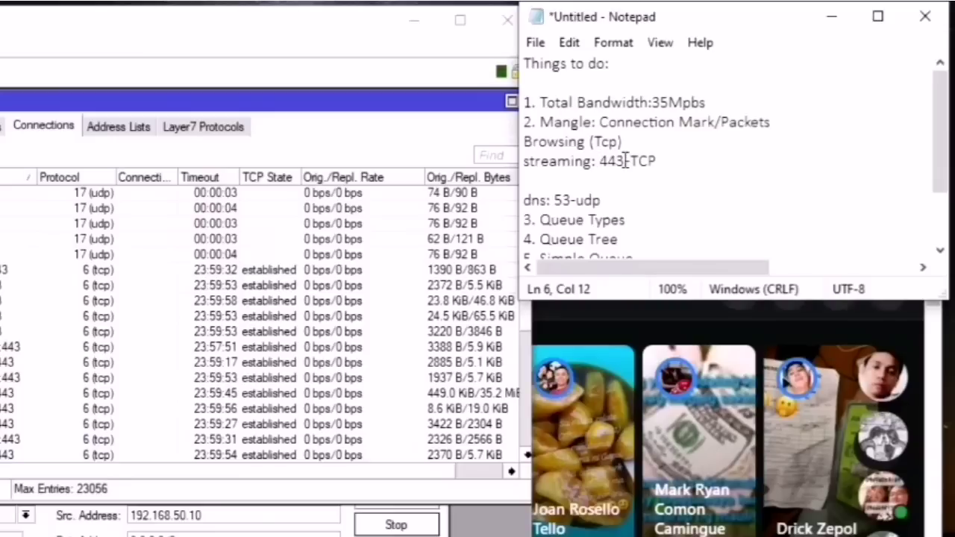
pyautogui.moveTo(625, 161)
pyautogui.mouseDown()
pyautogui.moveTo(584, 161)
pyautogui.moveTo(633, 159)
pyautogui.mouseUp()
pyautogui.click(651, 161)
pyautogui.write('UDP')
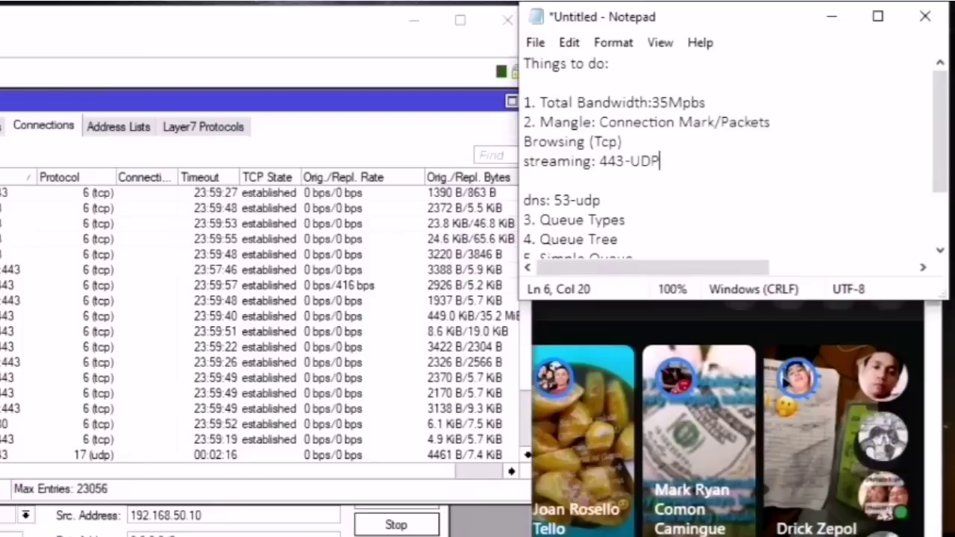
# Step: Highlight and review the Browsing (Tcp) and streaming lines
pyautogui.click(696, 182)
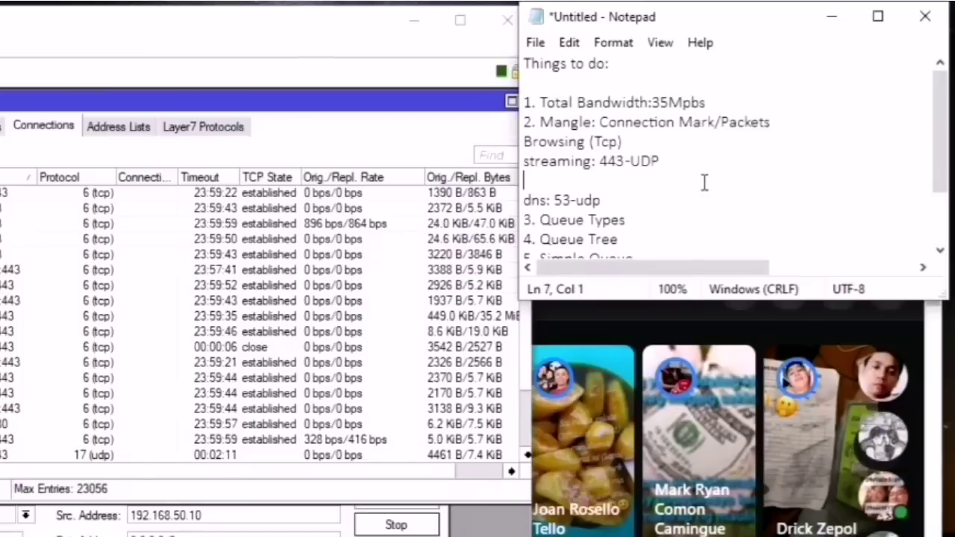
pyautogui.click(639, 142)
pyautogui.moveTo(639, 141); pyautogui.dragTo(589, 141)
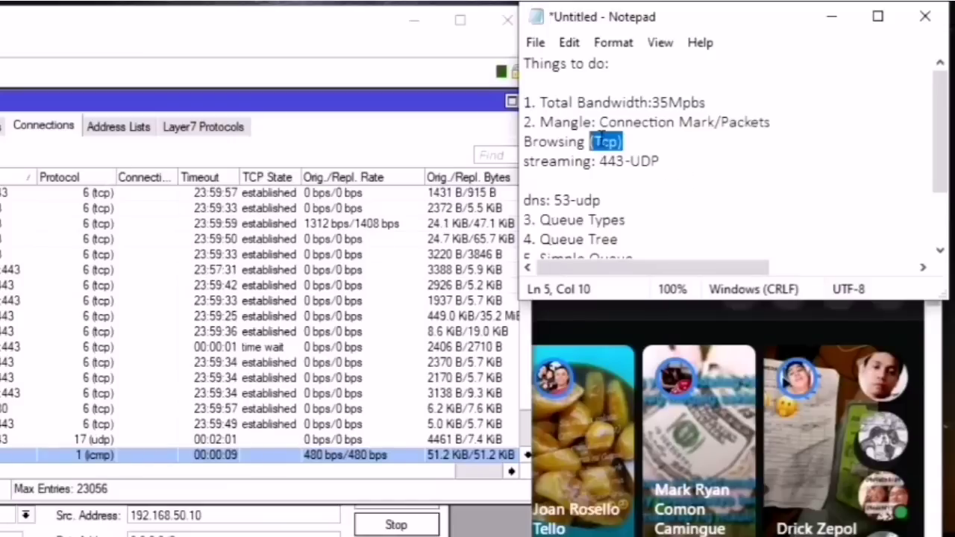
pyautogui.moveTo(585, 142); pyautogui.dragTo(526, 134)
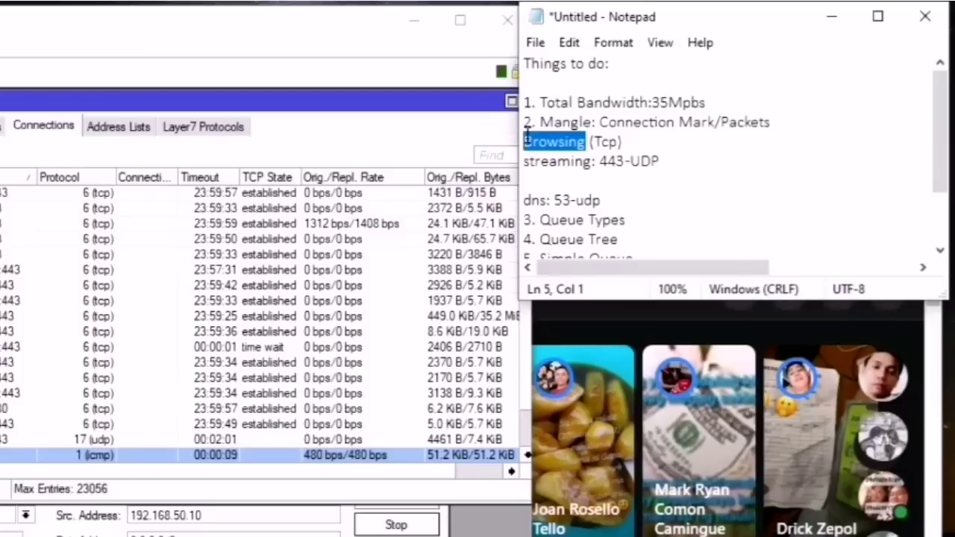
pyautogui.moveTo(660, 161); pyautogui.dragTo(523, 142)
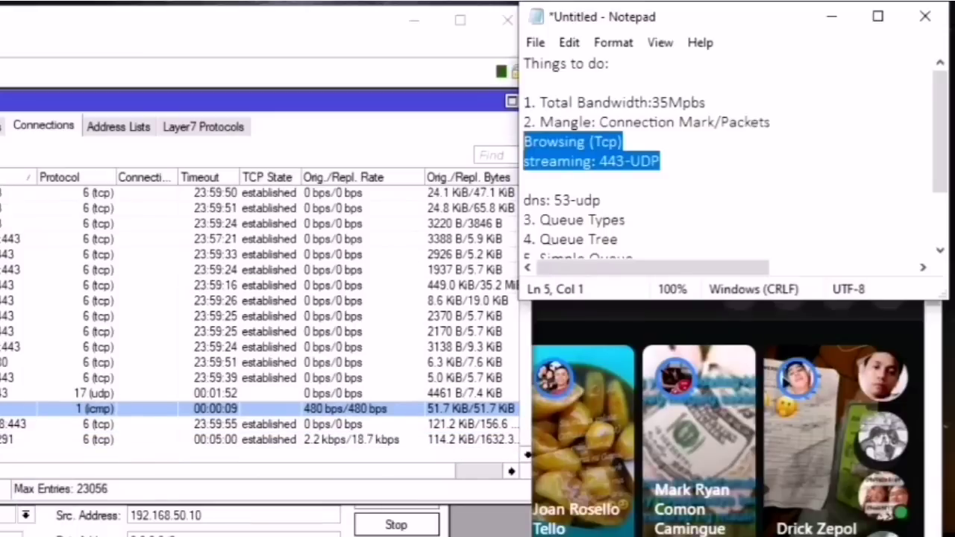
pyautogui.click(665, 122)
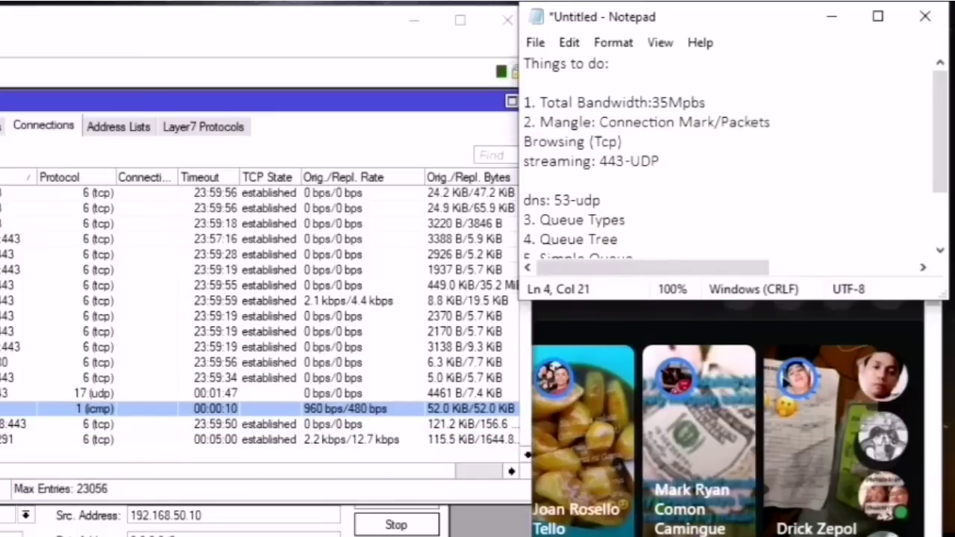
# Step: Glance at the connections list, then delete the dns: 53-udp line and shift the notes window
pyautogui.click(11, 346)
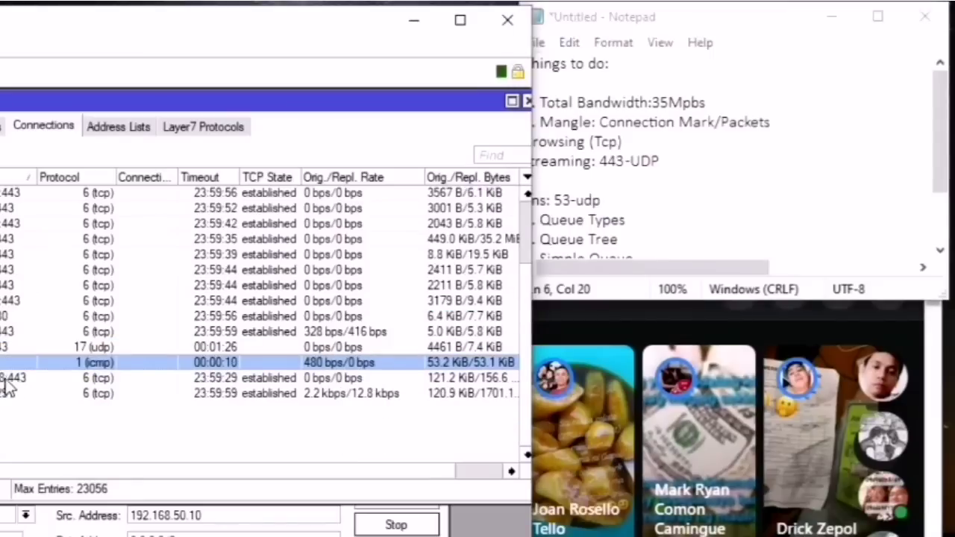
pyautogui.scroll(2, 15, 291)
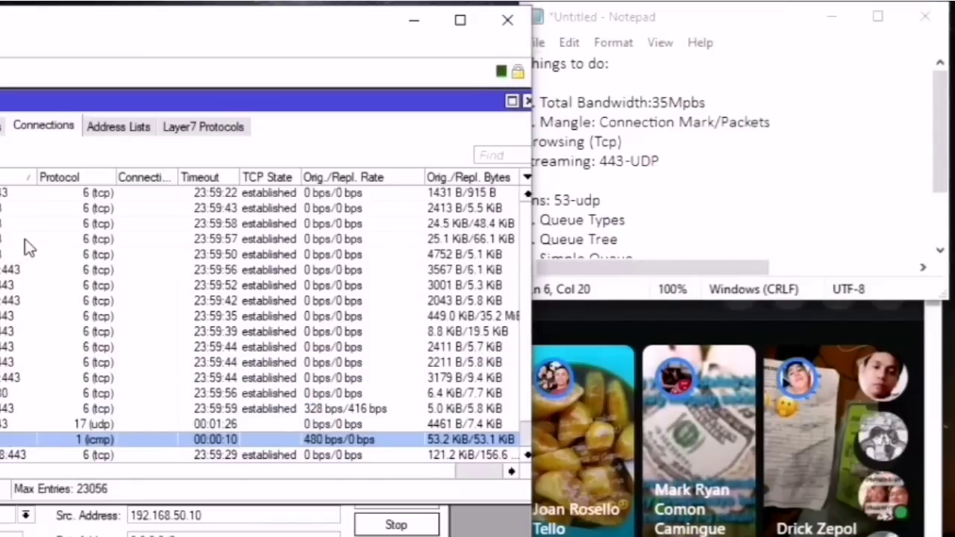
pyautogui.hotkey('alt', 'Tab')
pyautogui.click(643, 182)
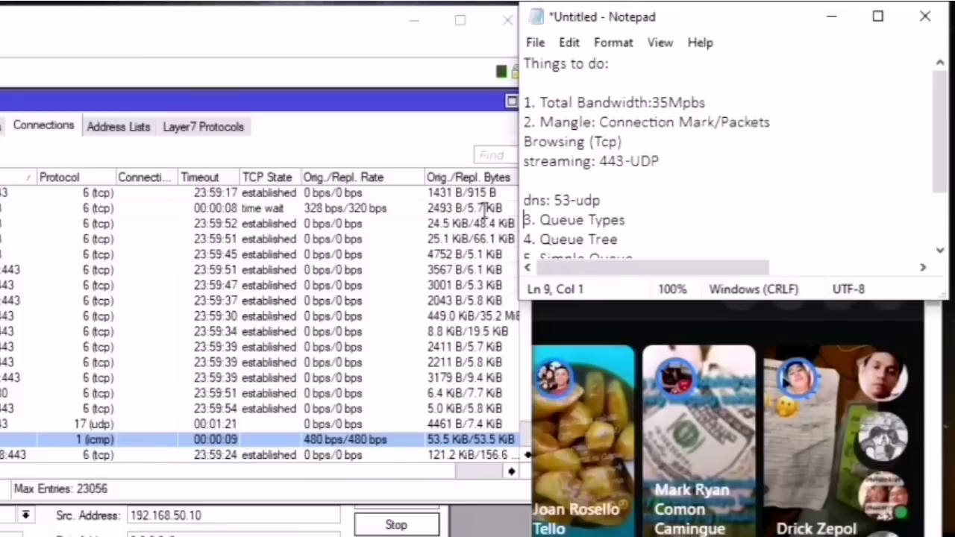
pyautogui.click(620, 197)
pyautogui.press('Return')
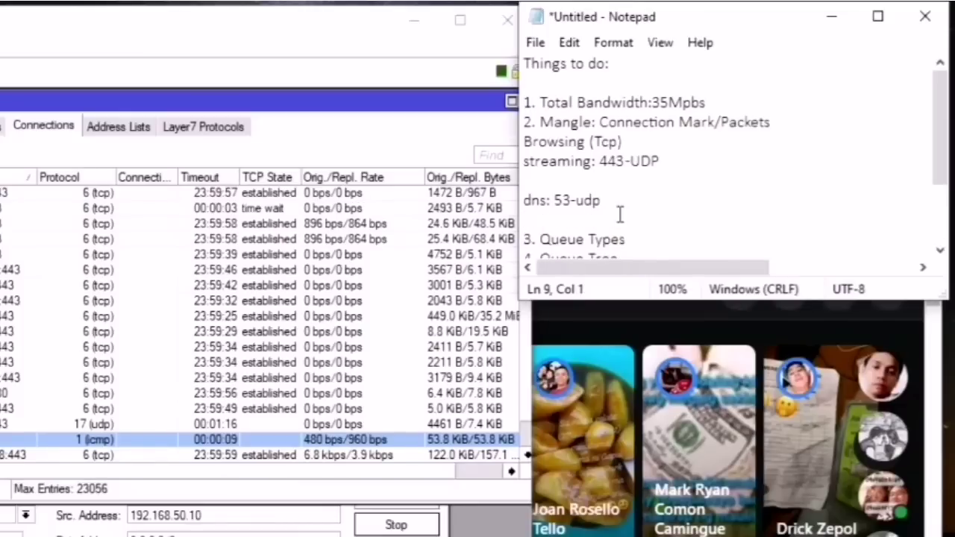
pyautogui.moveTo(619, 200); pyautogui.dragTo(501, 198)
pyautogui.press('BackSpace')
pyautogui.press('BackSpace')
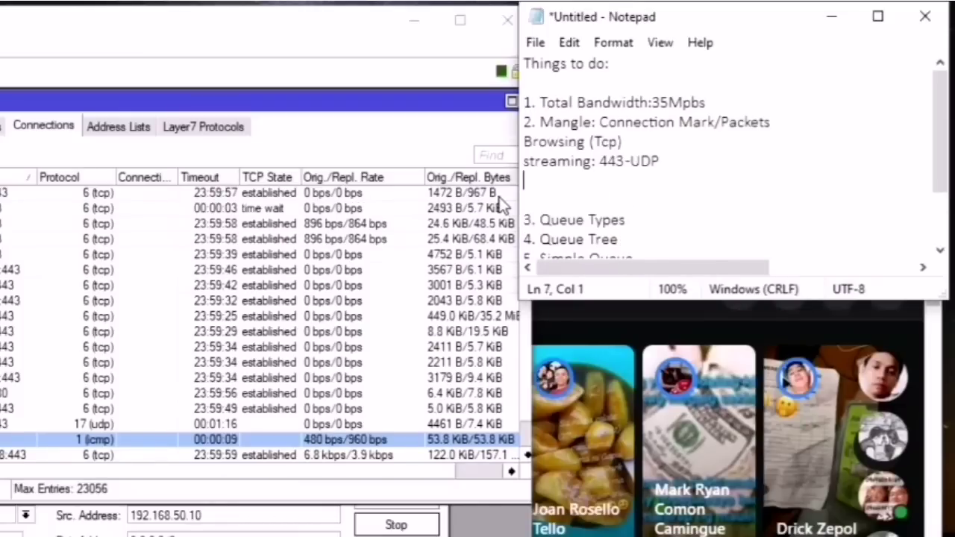
pyautogui.moveTo(738, 22); pyautogui.dragTo(678, 135)
# Step: Open IP > Firewall on the Mangle tab, move it down-right, and hide the ping console
pyautogui.click(52, 287)
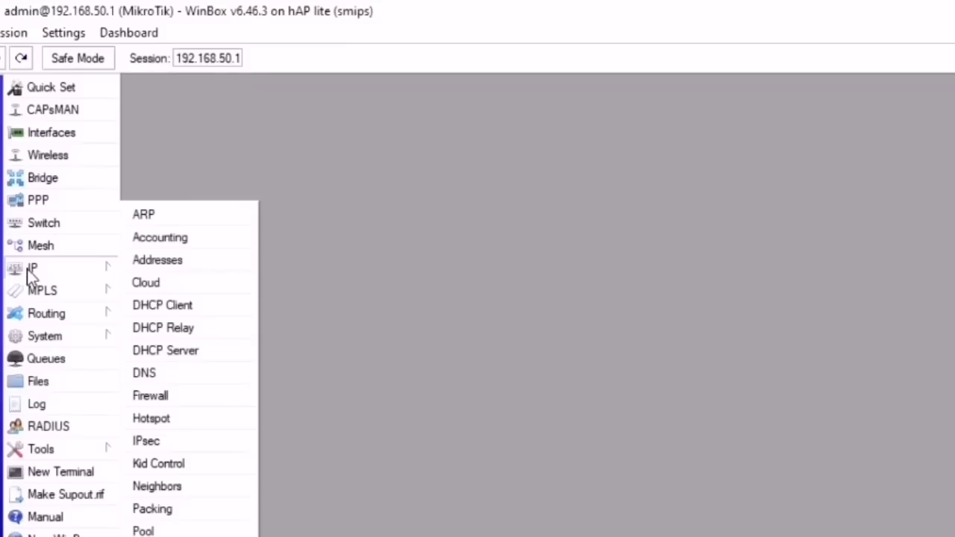
pyautogui.click(162, 393)
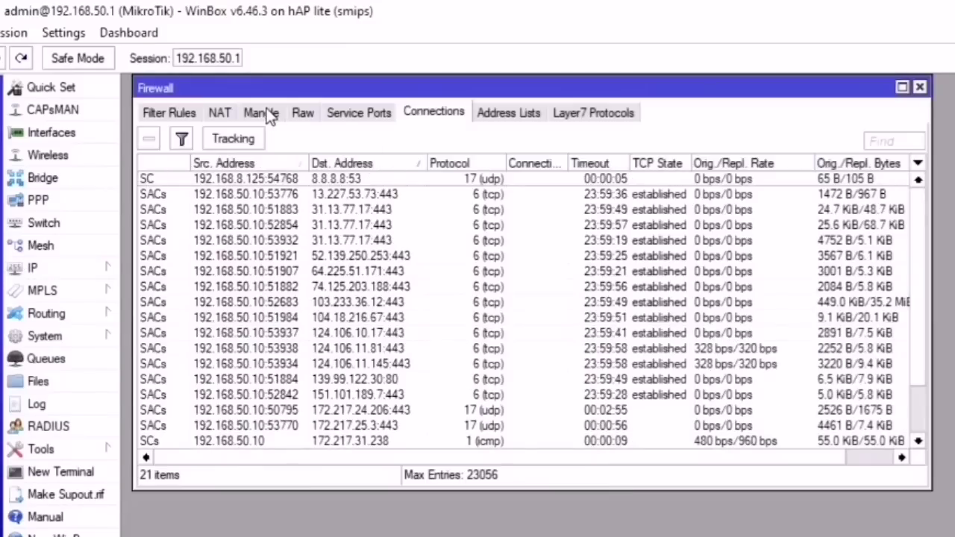
pyautogui.click(263, 112)
pyautogui.moveTo(488, 92); pyautogui.dragTo(714, 195)
pyautogui.hotkey('alt', 'Tab')
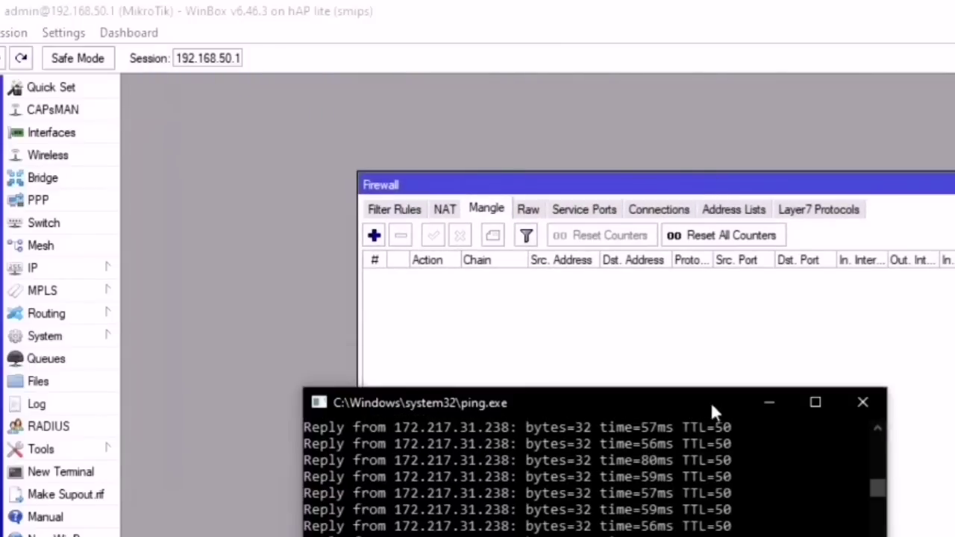
pyautogui.click(774, 399)
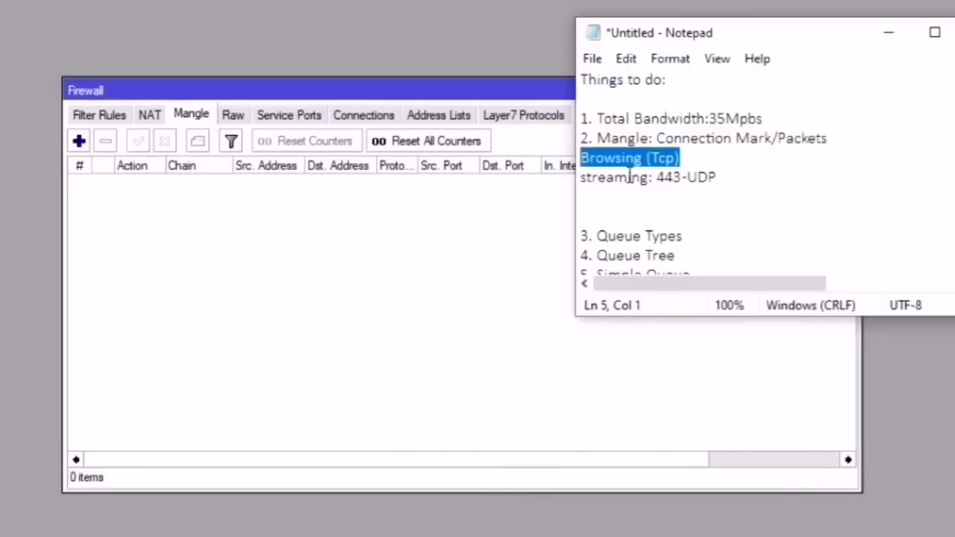
# Step: Review the notes by highlighting Browsing (Tcp) and UDP on the streaming line
pyautogui.click(676, 157)
pyautogui.moveTo(680, 157); pyautogui.dragTo(559, 157)
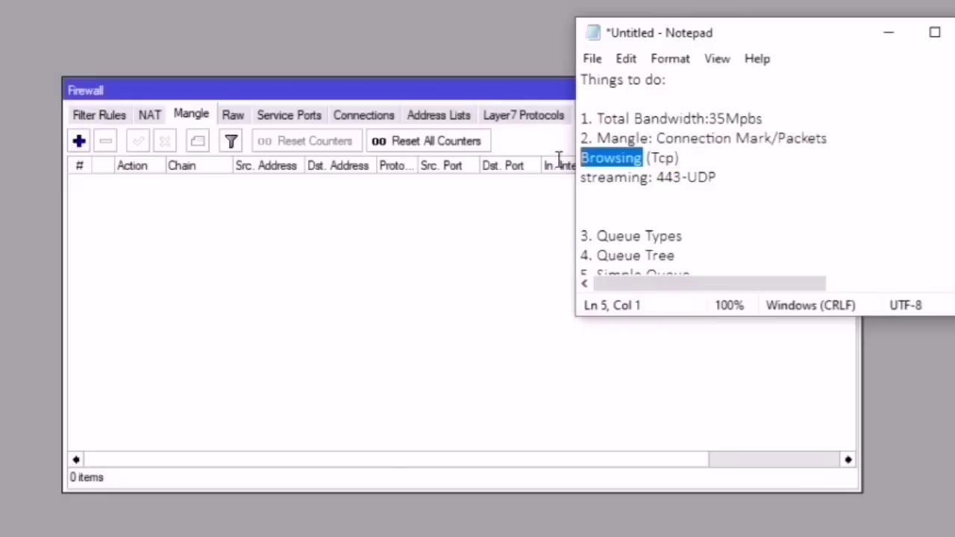
pyautogui.click(681, 177)
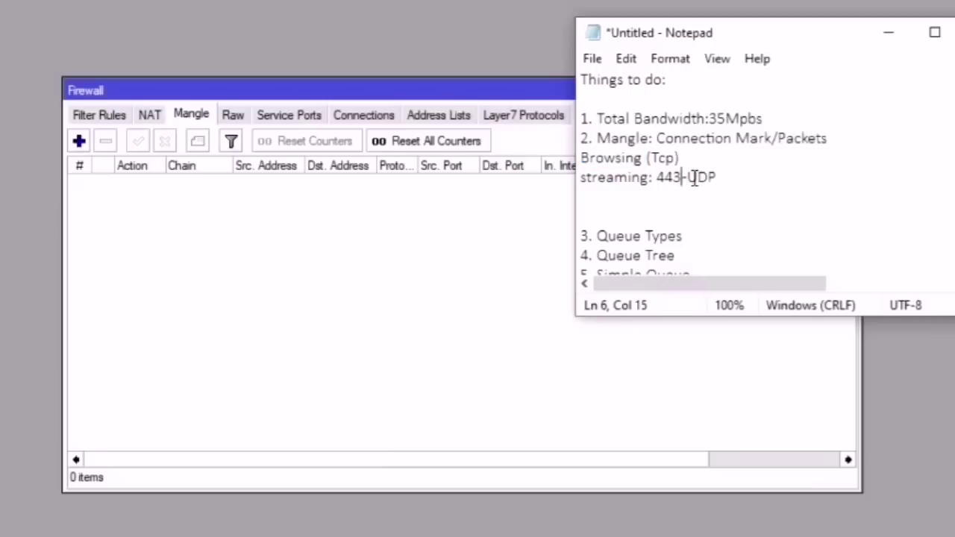
pyautogui.moveTo(696, 178); pyautogui.dragTo(565, 172)
pyautogui.click(651, 179)
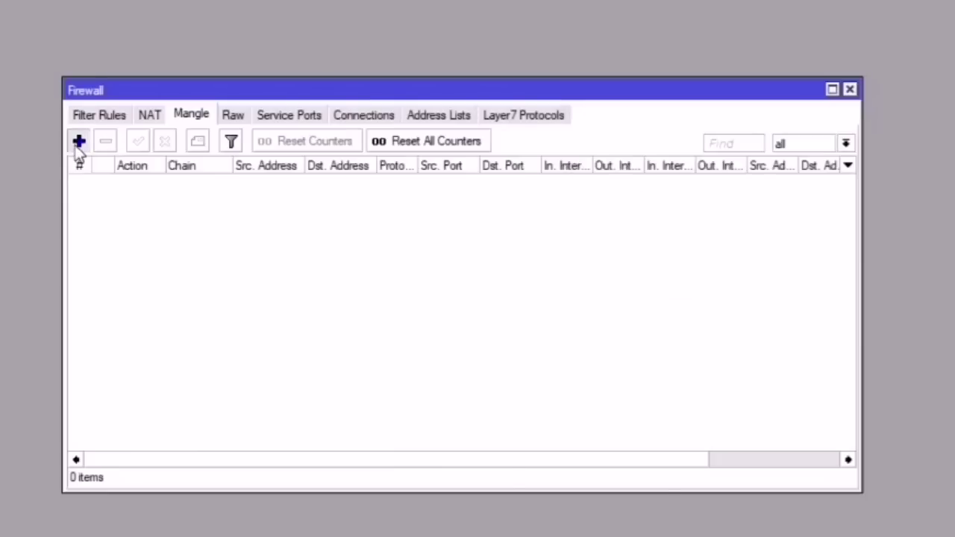
# Step: Start a new prerouting mangle rule matching protocol 6 (tcp), per the Browsing (Tcp) note
pyautogui.click(79, 142)
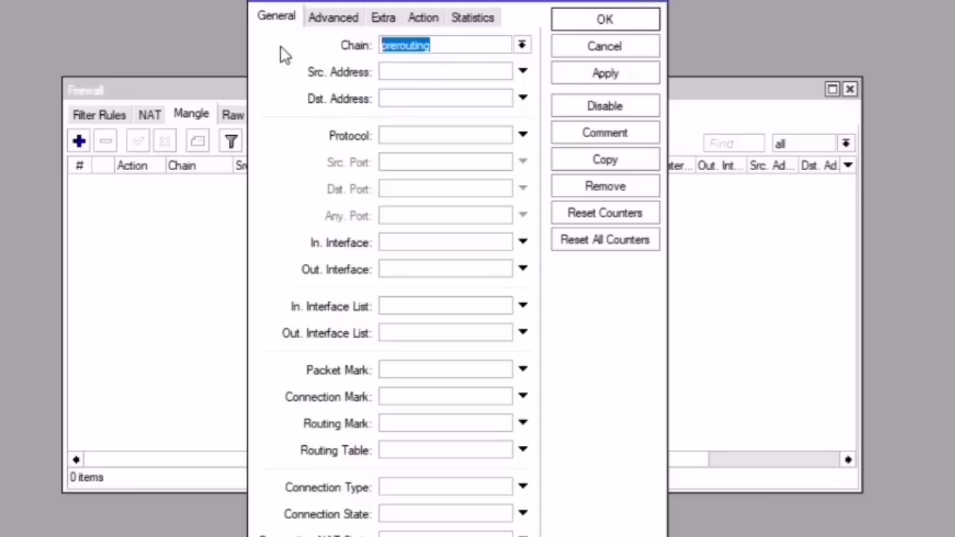
pyautogui.hotkey('alt', 'Tab')
pyautogui.moveTo(863, 169); pyautogui.dragTo(736, 171)
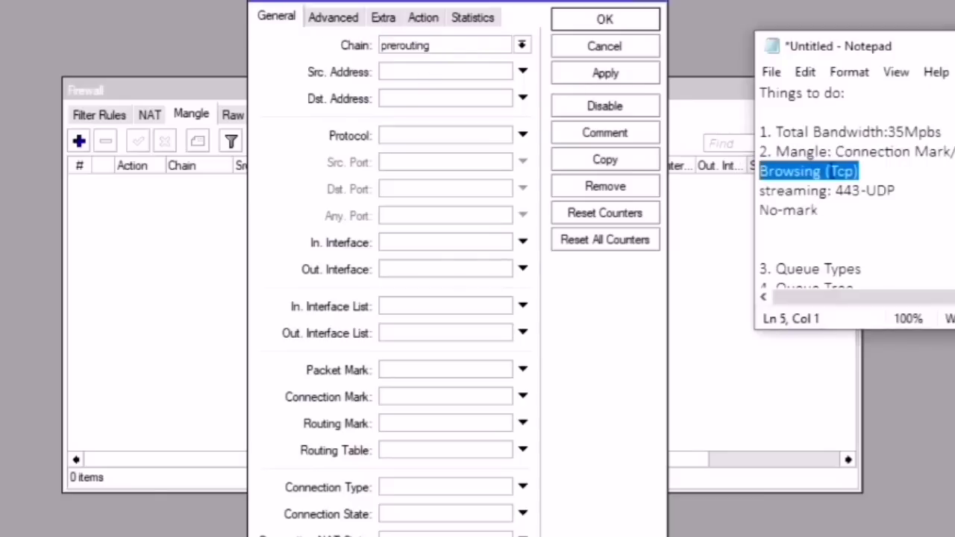
pyautogui.click(845, 171)
pyautogui.moveTo(856, 171); pyautogui.dragTo(835, 172)
pyautogui.click(260, 142)
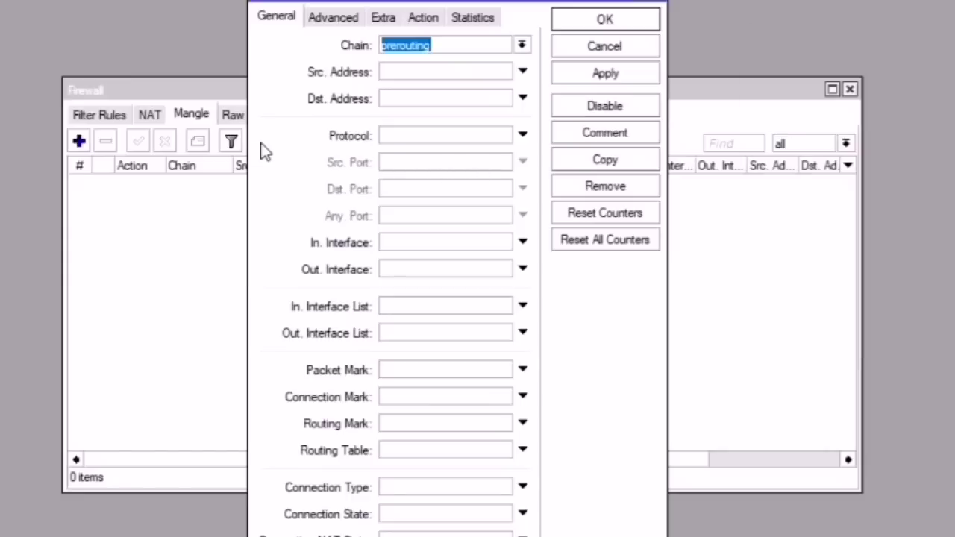
pyautogui.click(403, 139)
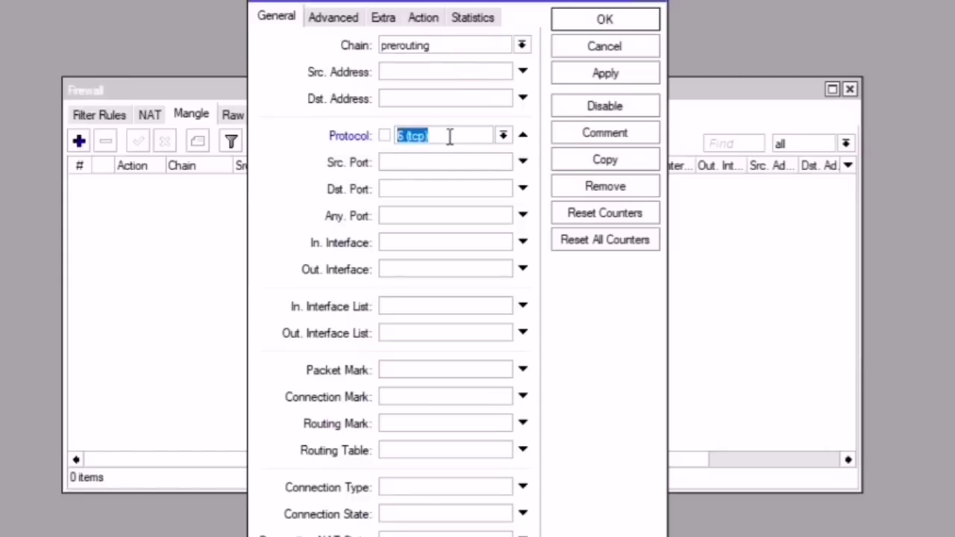
pyautogui.click(429, 139)
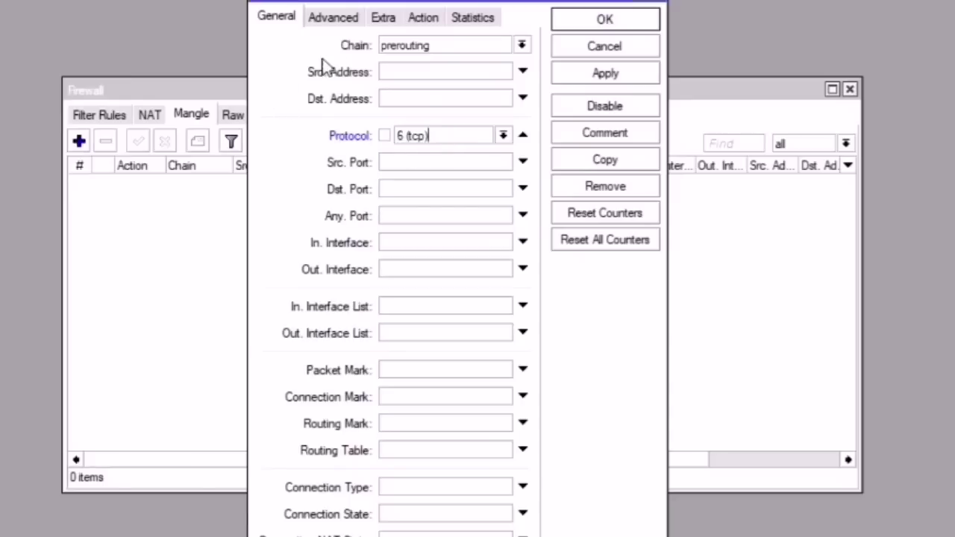
# Step: Set the rule's action to mark connection with new connection mark Browsing-conn
pyautogui.click(423, 18)
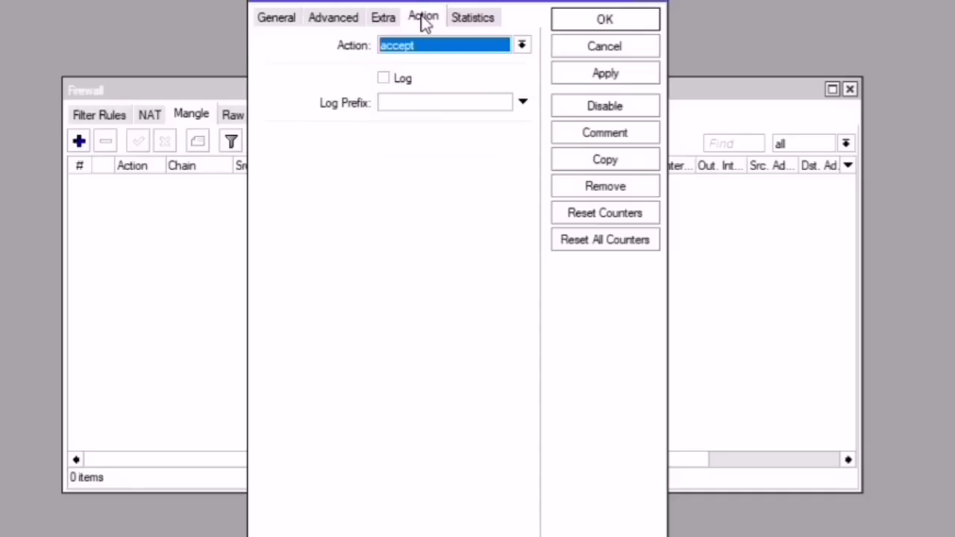
pyautogui.click(427, 46)
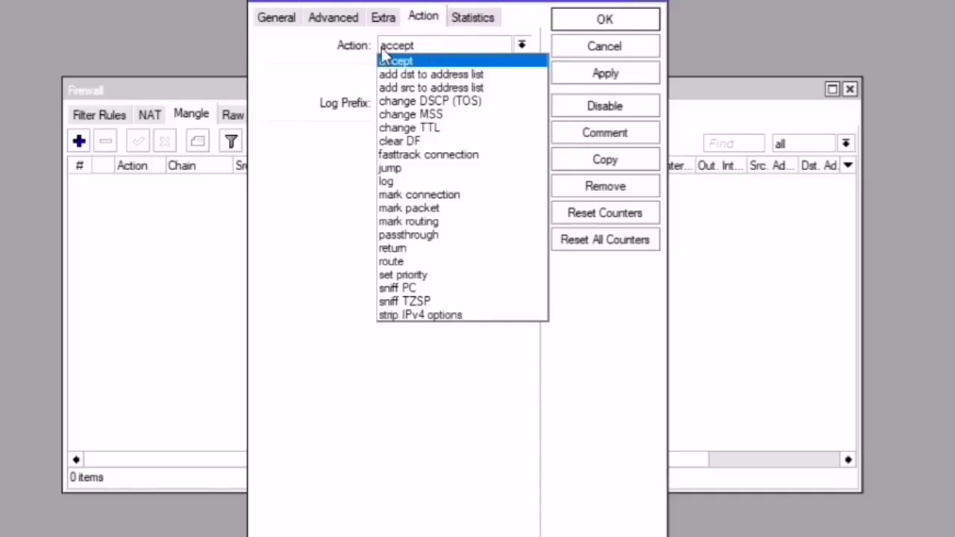
pyautogui.click(459, 194)
pyautogui.click(407, 140)
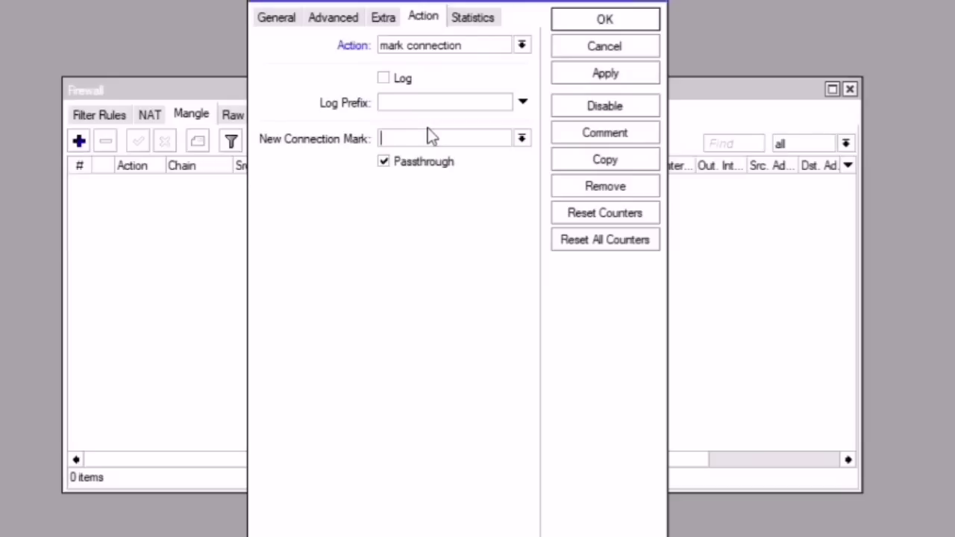
pyautogui.write('Browse')
pyautogui.press('BackSpace')
pyautogui.write('ing-conn')
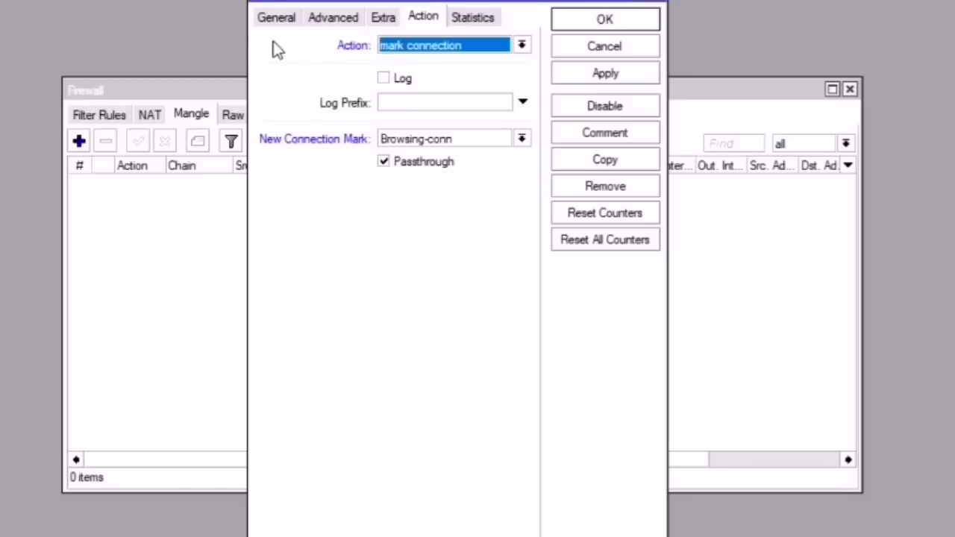
pyautogui.click(274, 17)
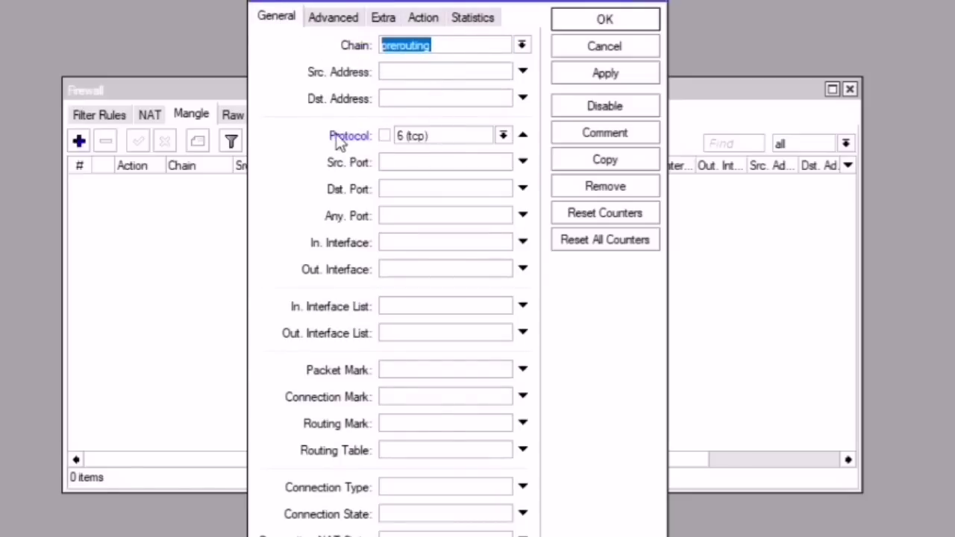
# Step: Rename the connection mark to browsing-conn, keeping Passthrough enabled
pyautogui.click(423, 18)
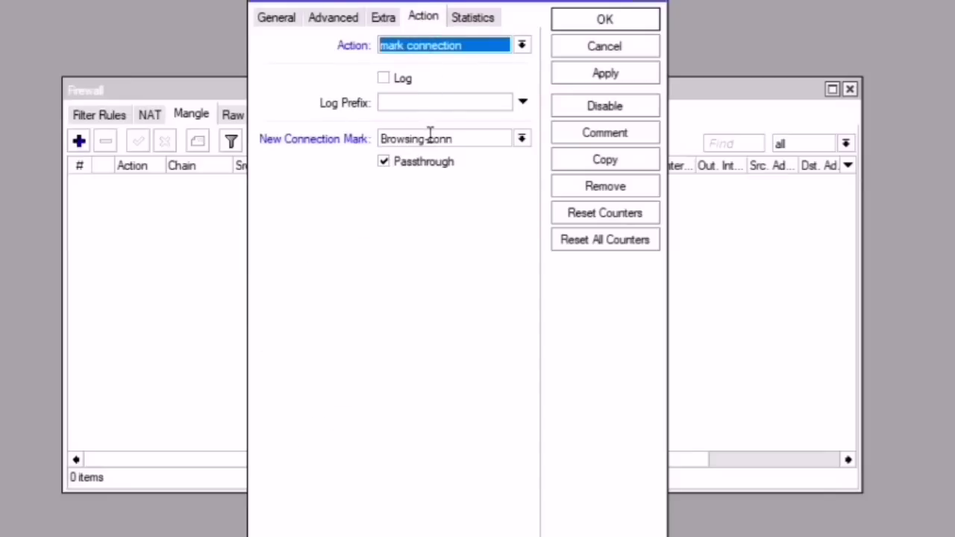
pyautogui.moveTo(465, 136); pyautogui.dragTo(345, 134)
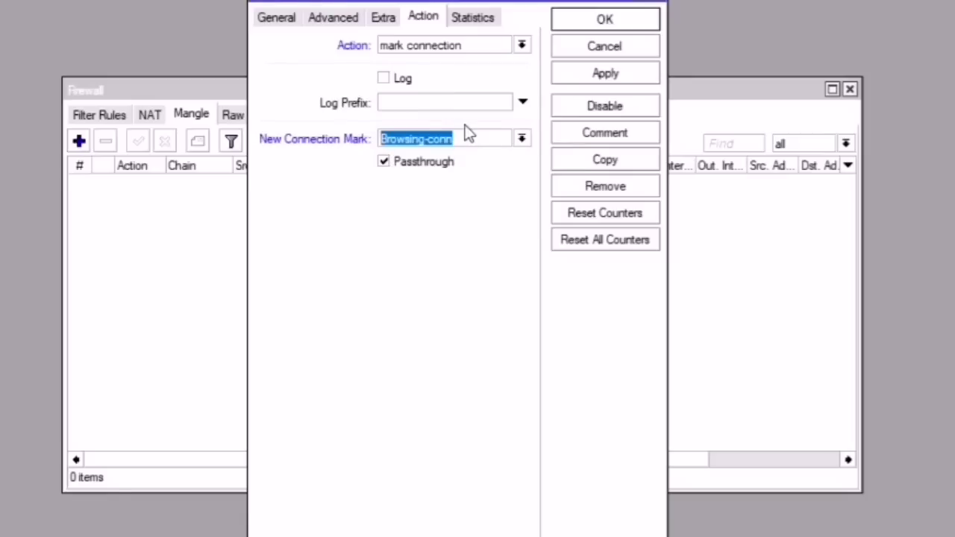
pyautogui.click(384, 164)
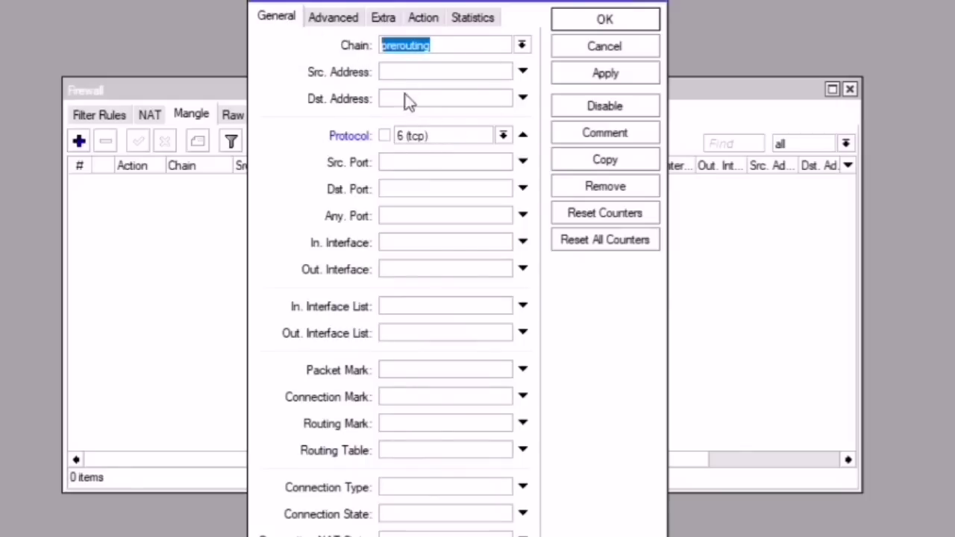
pyautogui.click(419, 19)
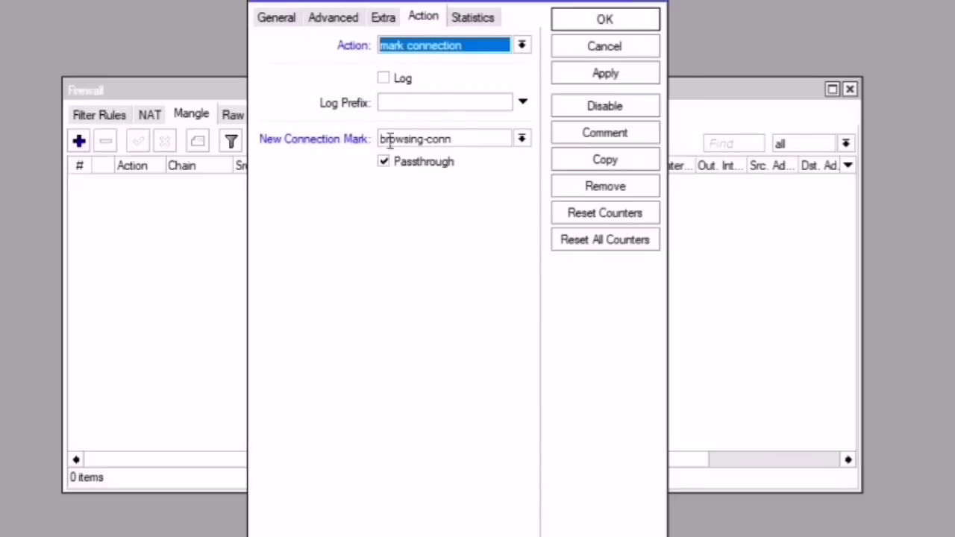
pyautogui.moveTo(471, 139); pyautogui.dragTo(352, 142)
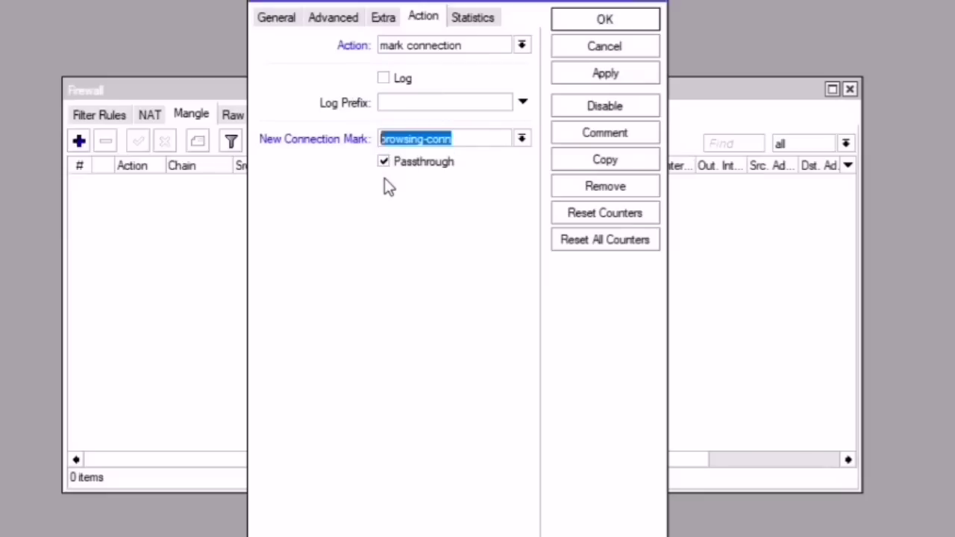
# Step: Comment the rule 'Browsing Connection', then apply and save it
pyautogui.click(619, 137)
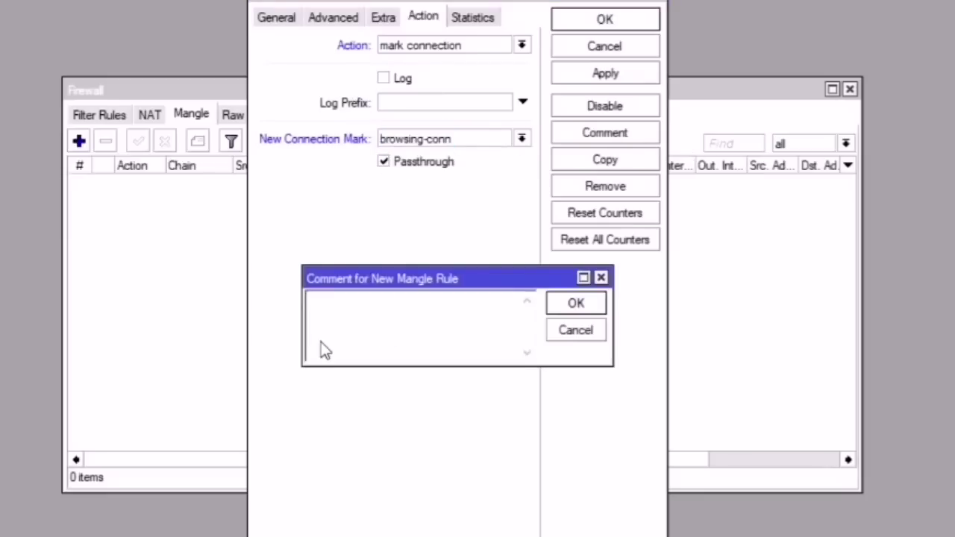
pyautogui.write('Browsing Connection')
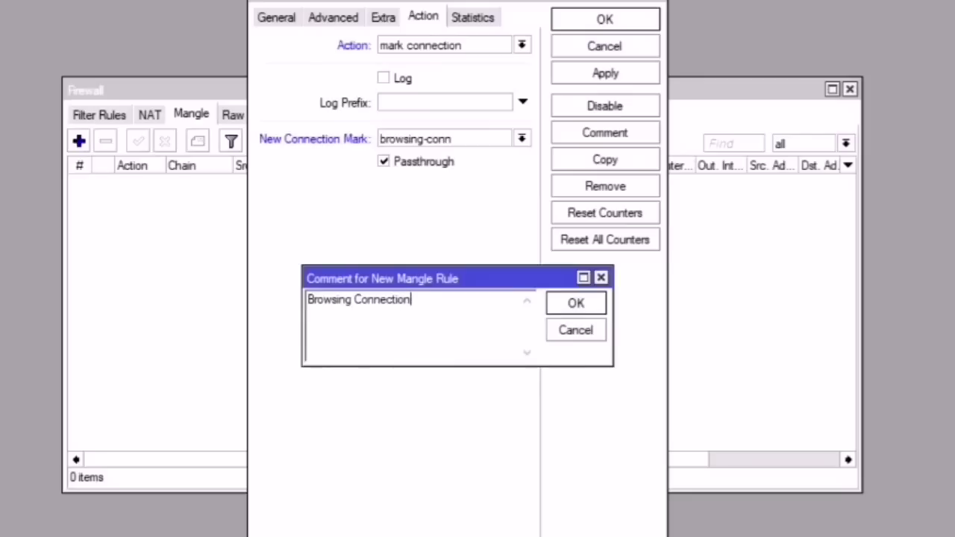
pyautogui.press('Return')
pyautogui.click(611, 79)
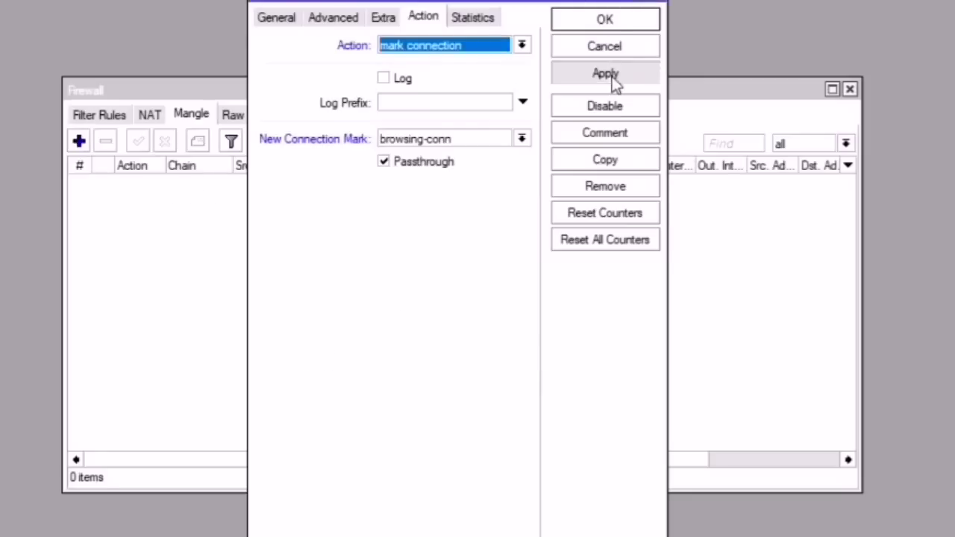
pyautogui.click(606, 20)
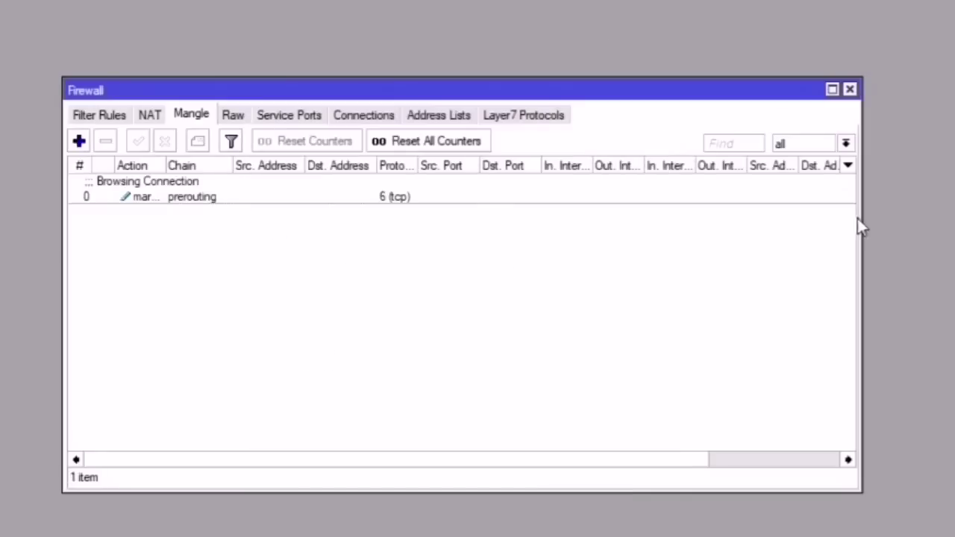
# Step: Widen the Firewall window to reveal the browsing rule's Bytes and Packets counters
pyautogui.moveTo(860, 224); pyautogui.dragTo(954, 187)
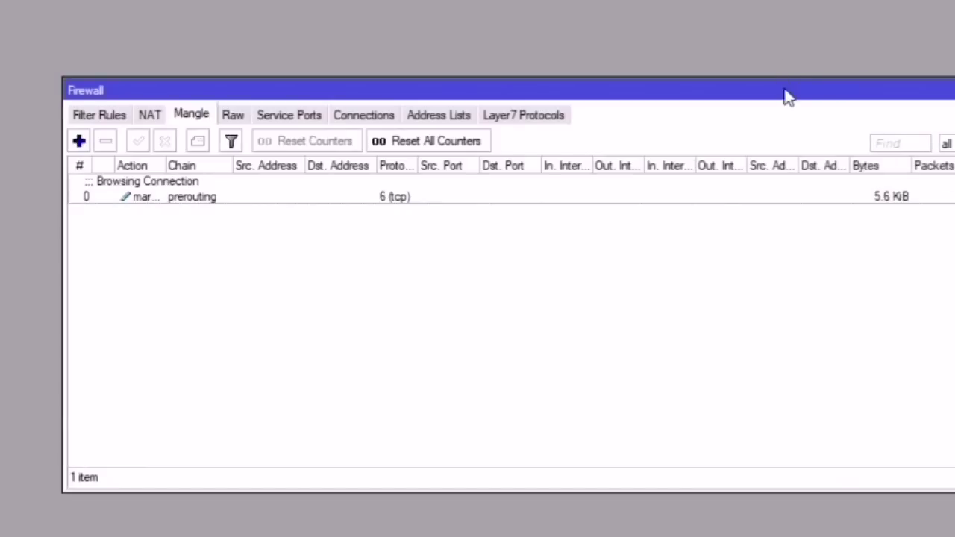
pyautogui.moveTo(783, 92); pyautogui.dragTo(630, 50)
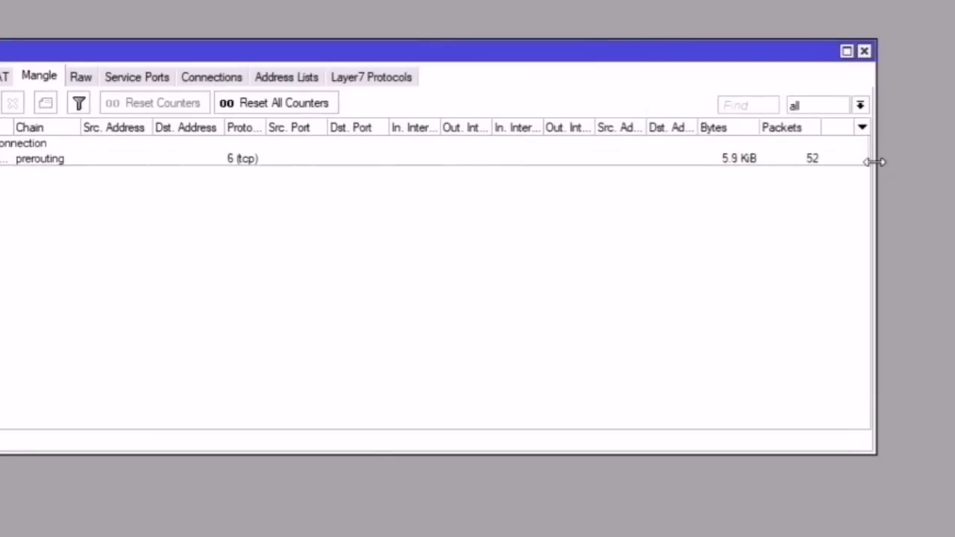
pyautogui.hotkey('alt', 'Tab')
pyautogui.click(941, 109)
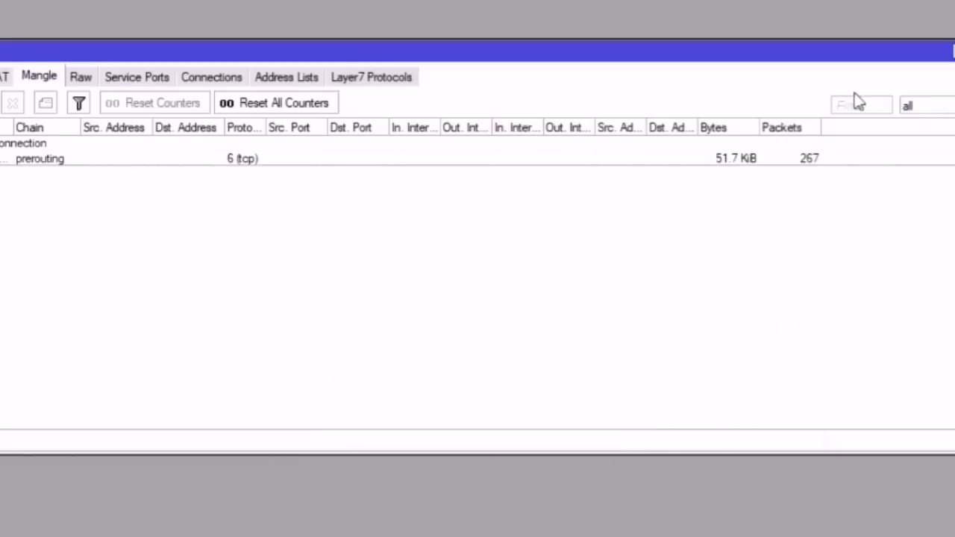
pyautogui.click(699, 159)
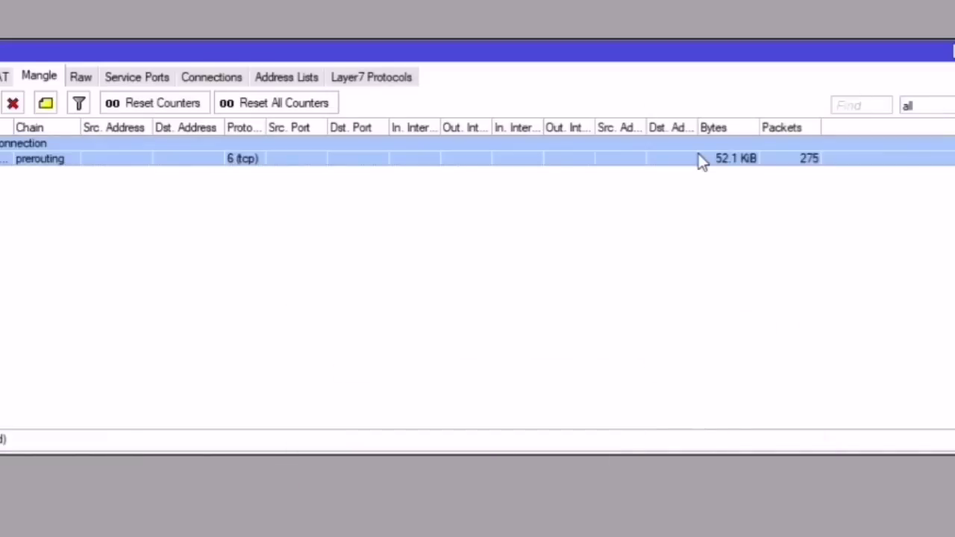
pyautogui.click(49, 196)
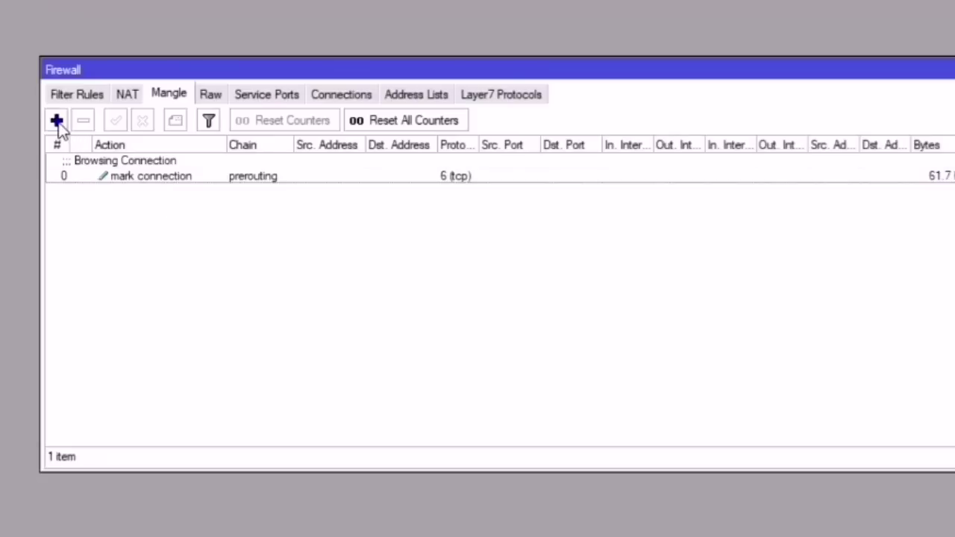
# Step: Inspect the browsing rule's settings without changes, then begin another new mangle rule
pyautogui.doubleClick(150, 176)
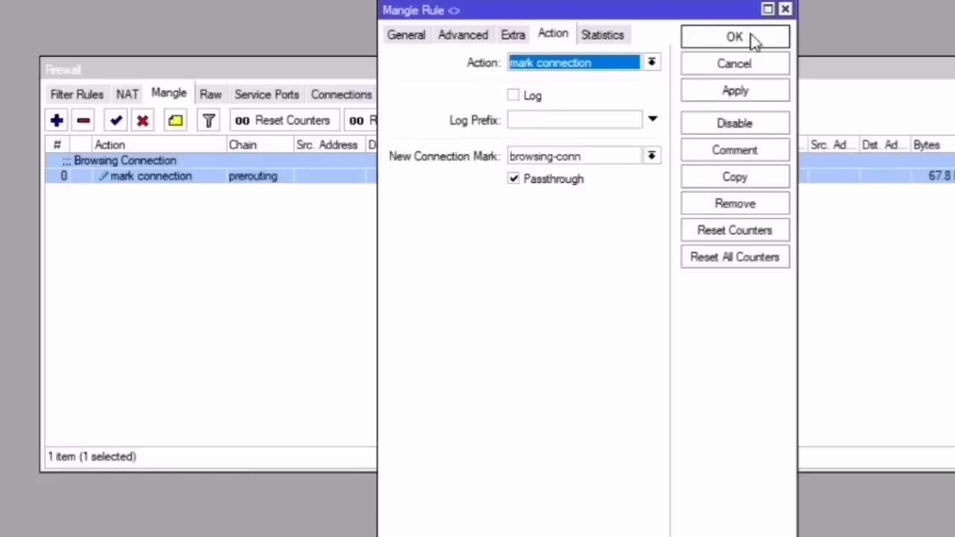
pyautogui.click(753, 41)
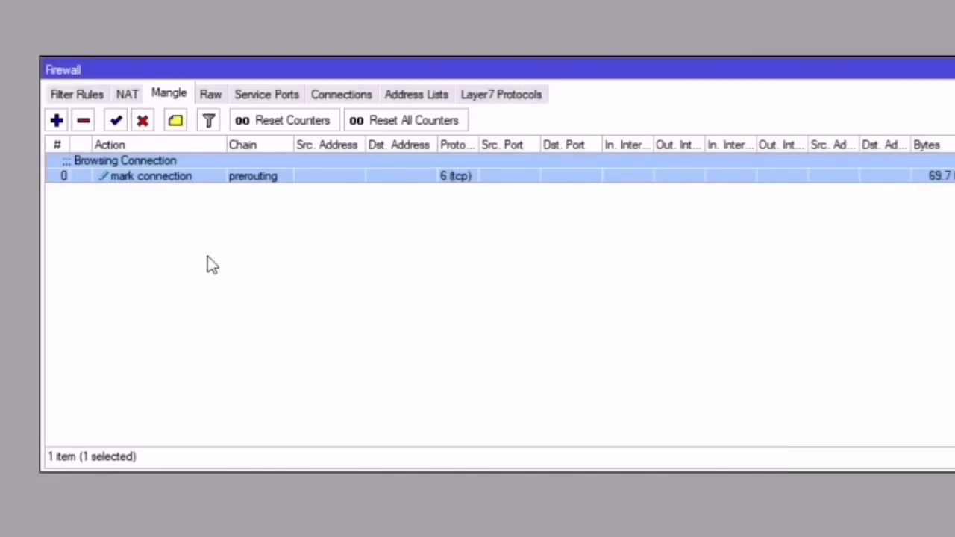
pyautogui.click(57, 121)
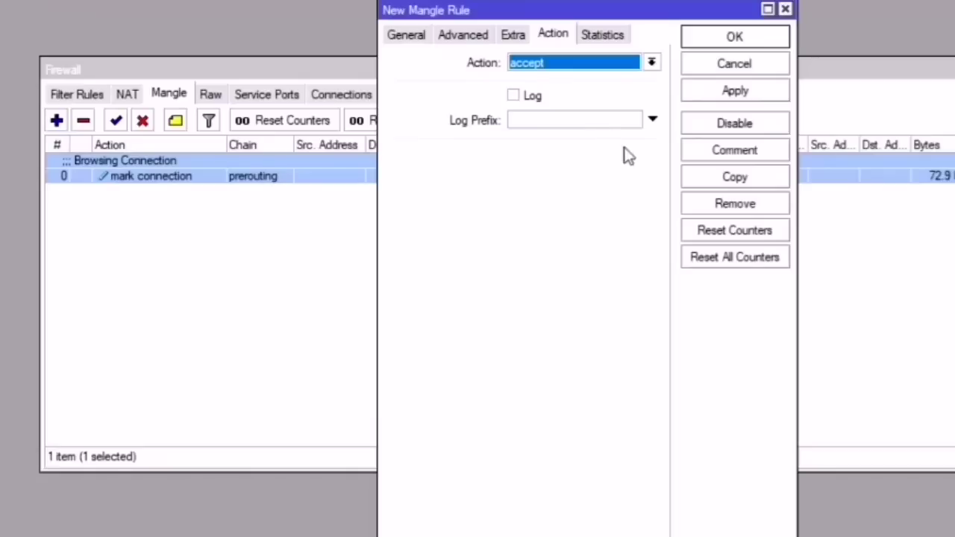
# Step: Make the new prerouting rule match connection mark browsing-conn
pyautogui.click(403, 35)
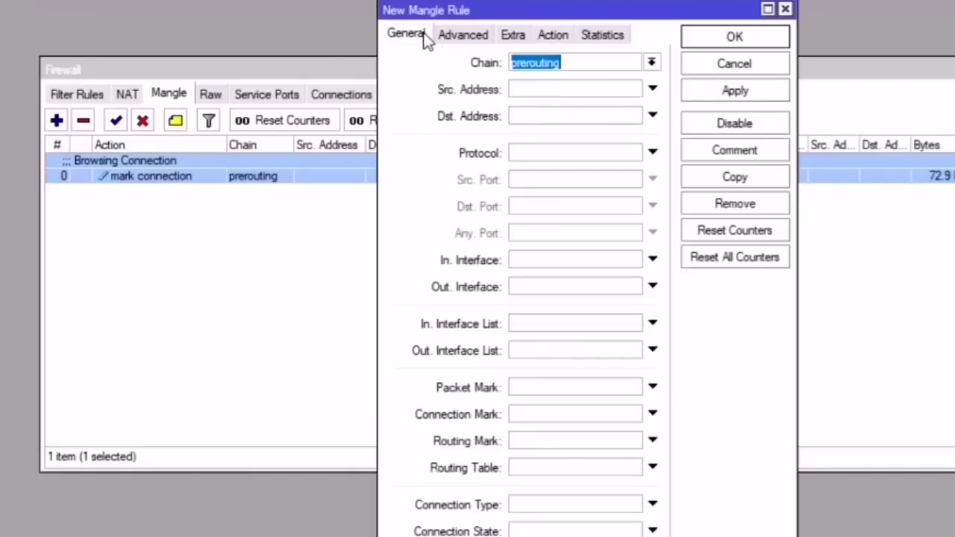
pyautogui.click(575, 64)
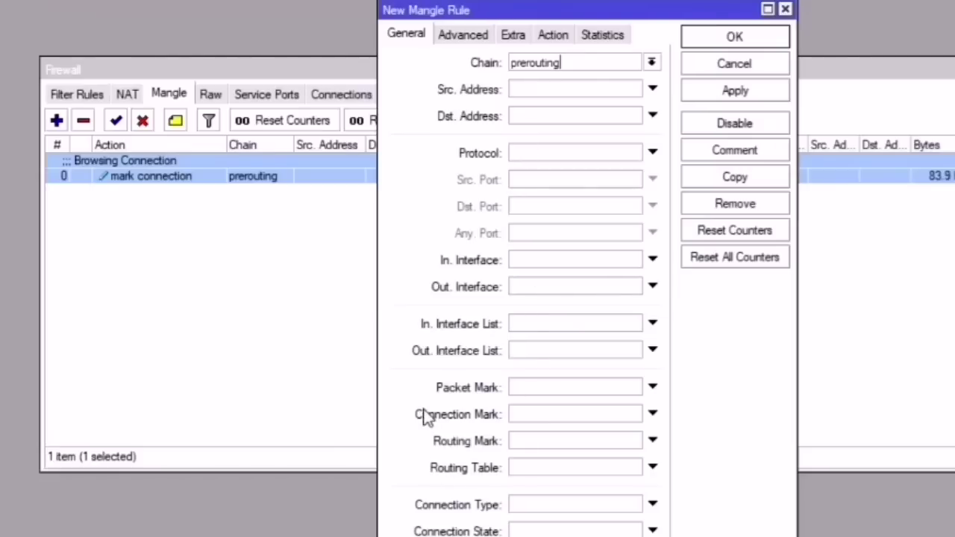
pyautogui.click(559, 415)
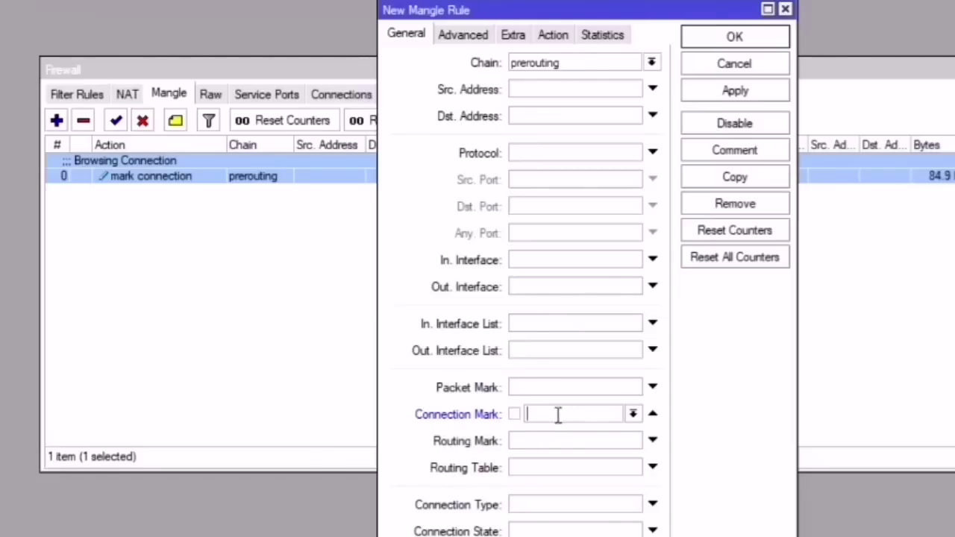
pyautogui.click(634, 419)
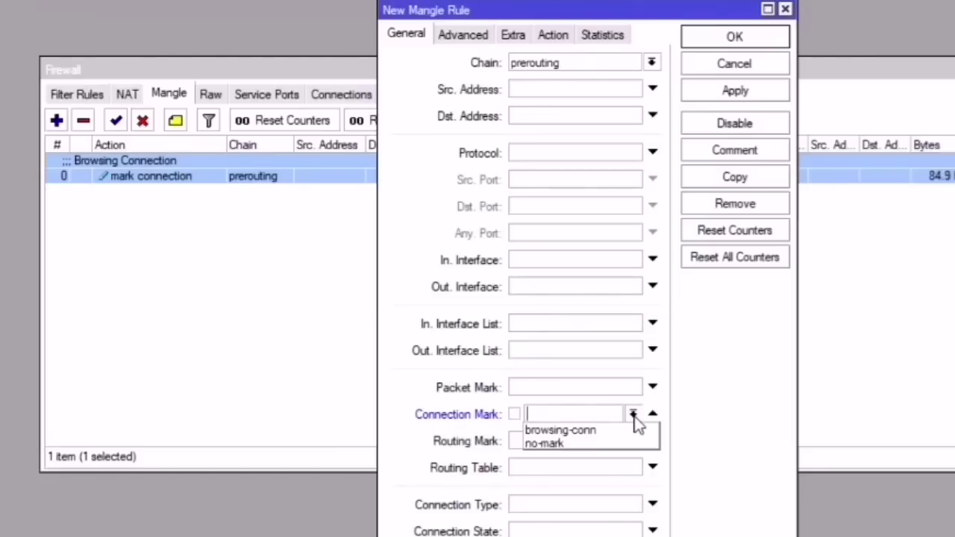
pyautogui.click(564, 431)
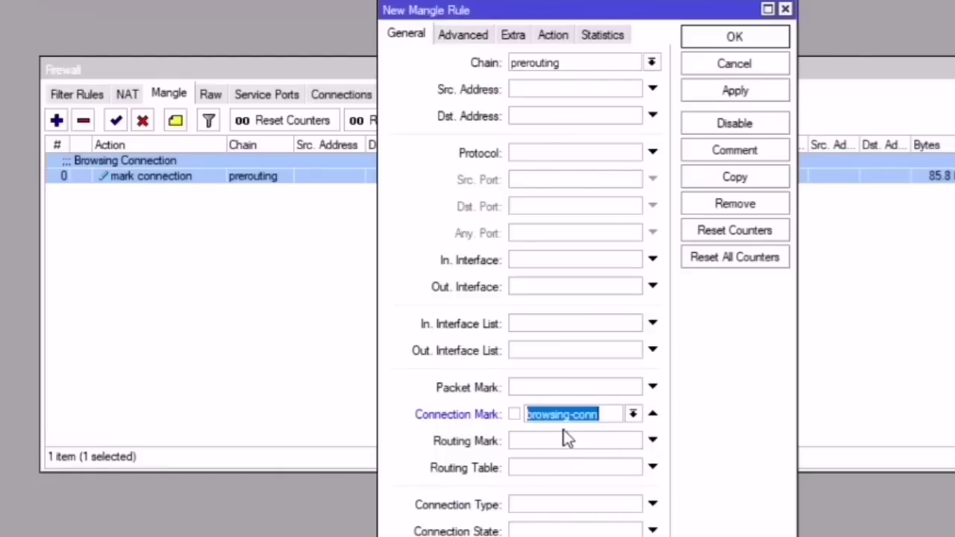
pyautogui.click(552, 38)
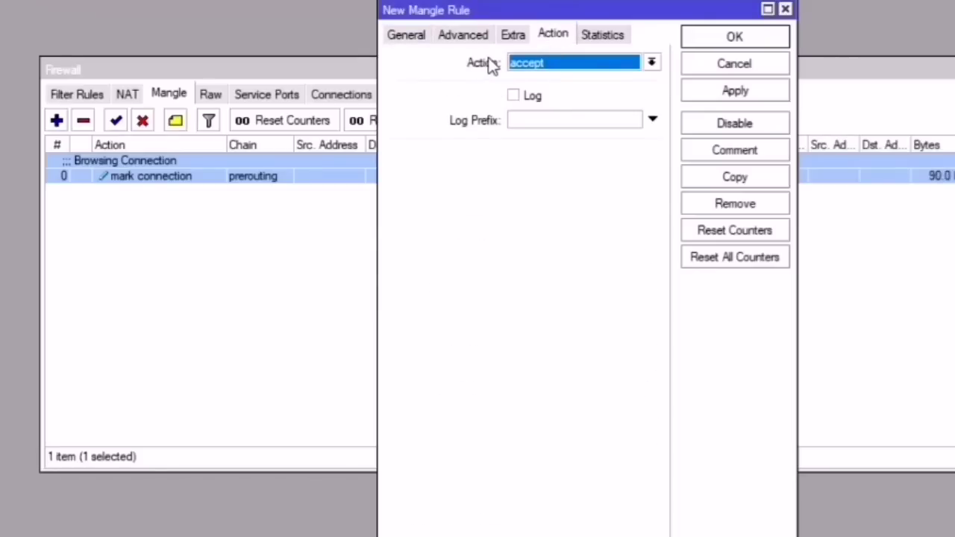
# Step: Set the rule's action to mark packet with new packet mark browsing-pkt
pyautogui.click(577, 68)
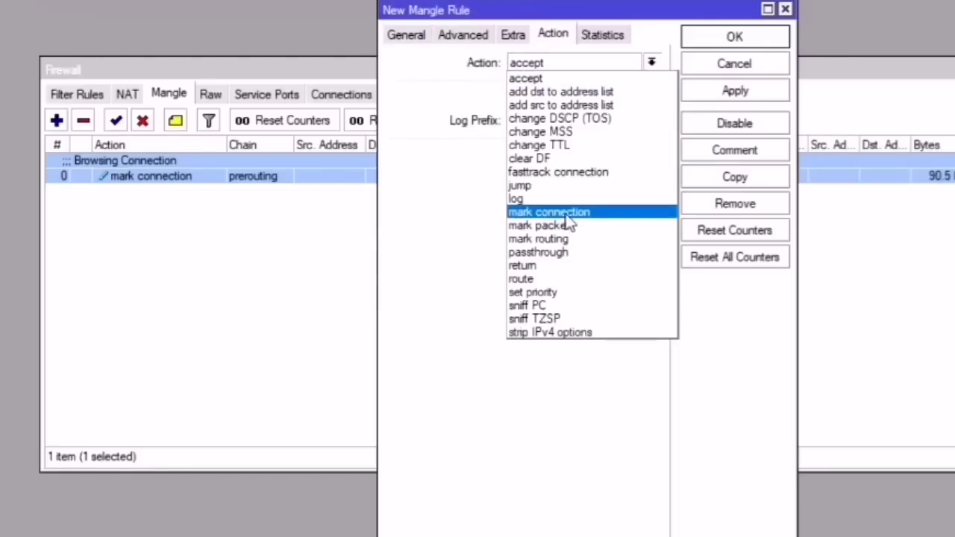
pyautogui.click(537, 226)
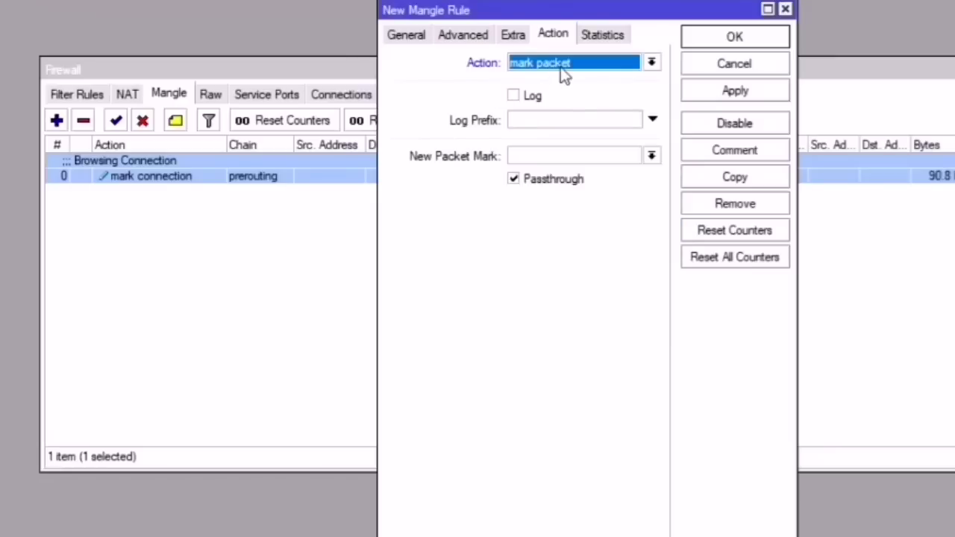
pyautogui.click(534, 154)
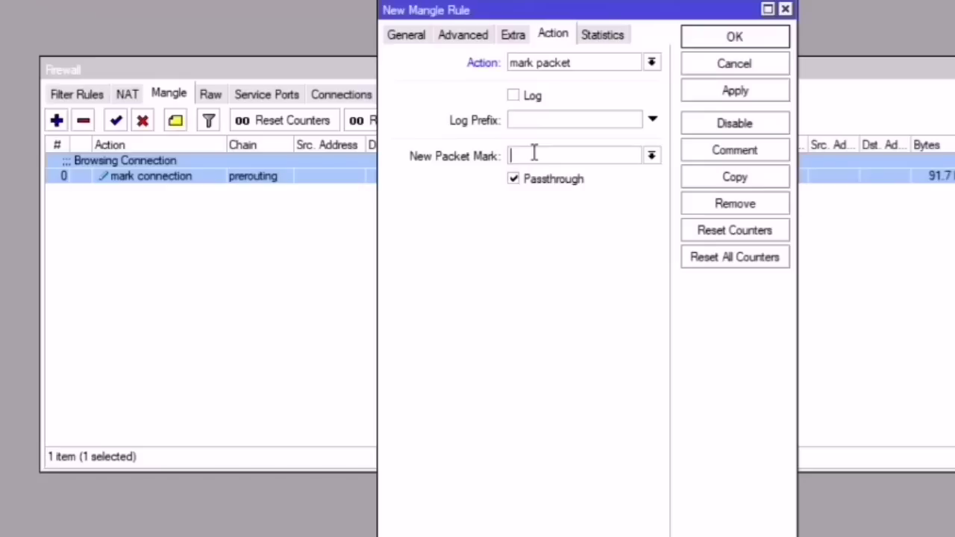
pyautogui.write('browsing')
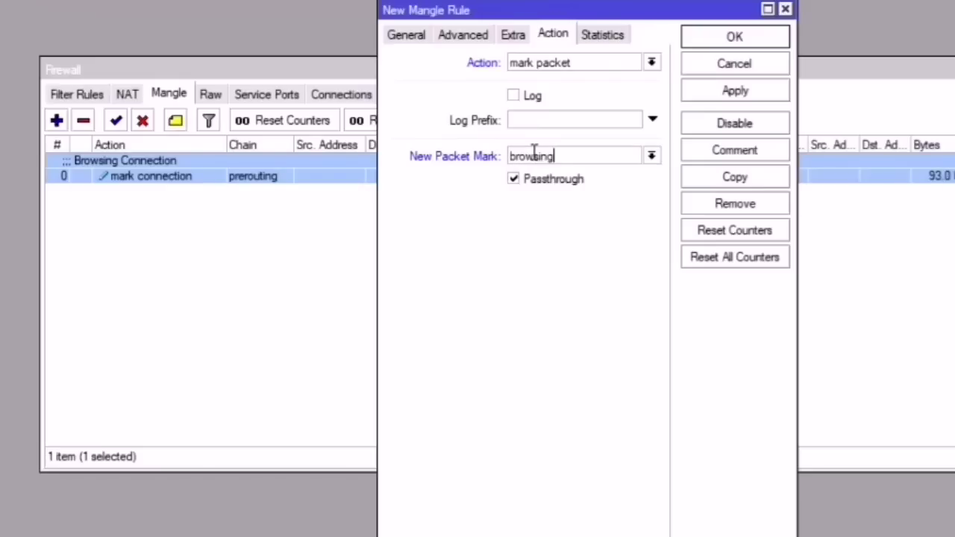
pyautogui.write('-pkt')
pyautogui.moveTo(562, 9); pyautogui.dragTo(377, 241)
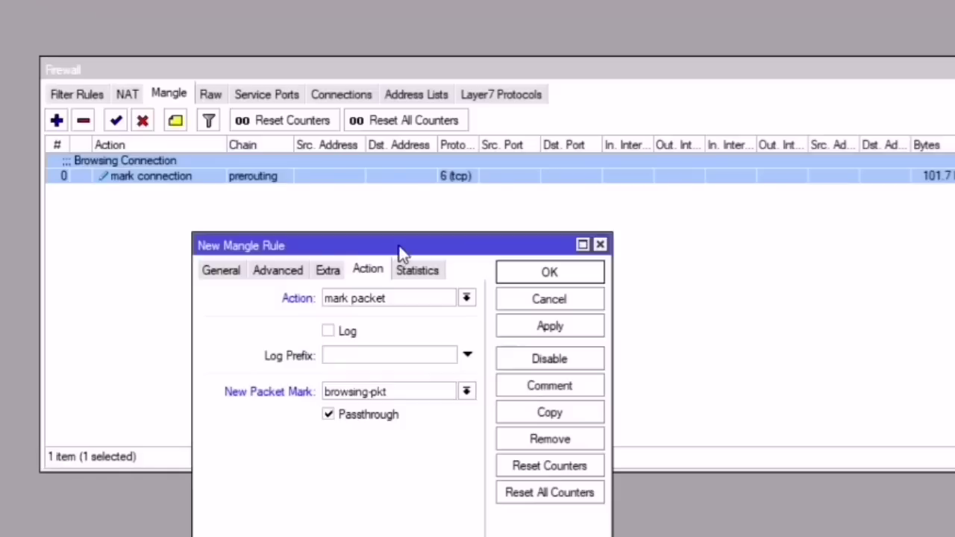
pyautogui.moveTo(398, 246); pyautogui.dragTo(528, 167)
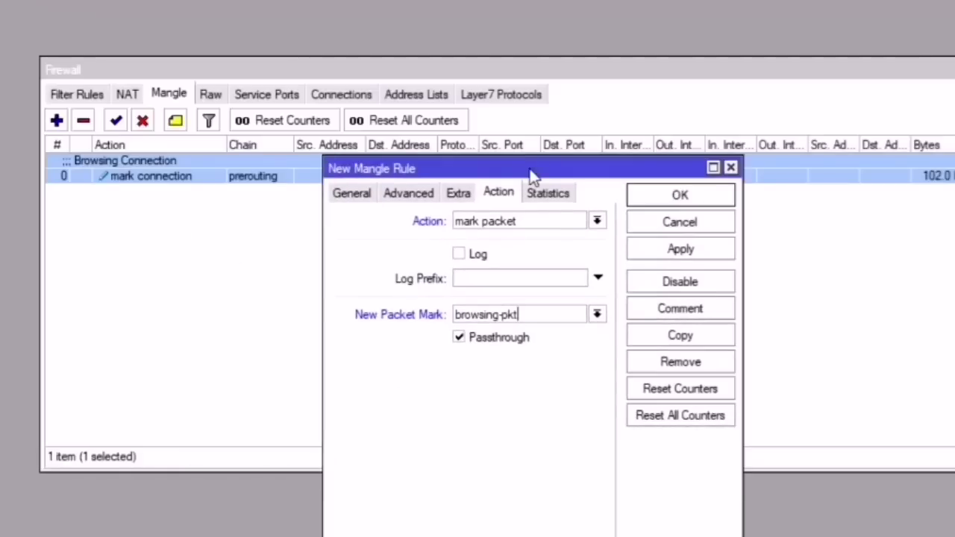
pyautogui.moveTo(531, 176); pyautogui.dragTo(521, 174)
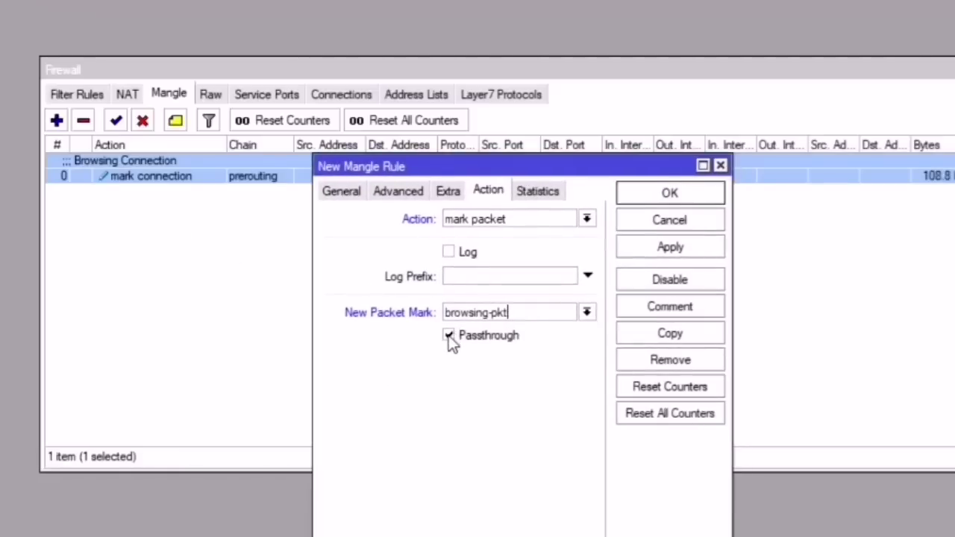
# Step: Turn off Passthrough, then apply and save the browsing-pkt rule
pyautogui.click(449, 336)
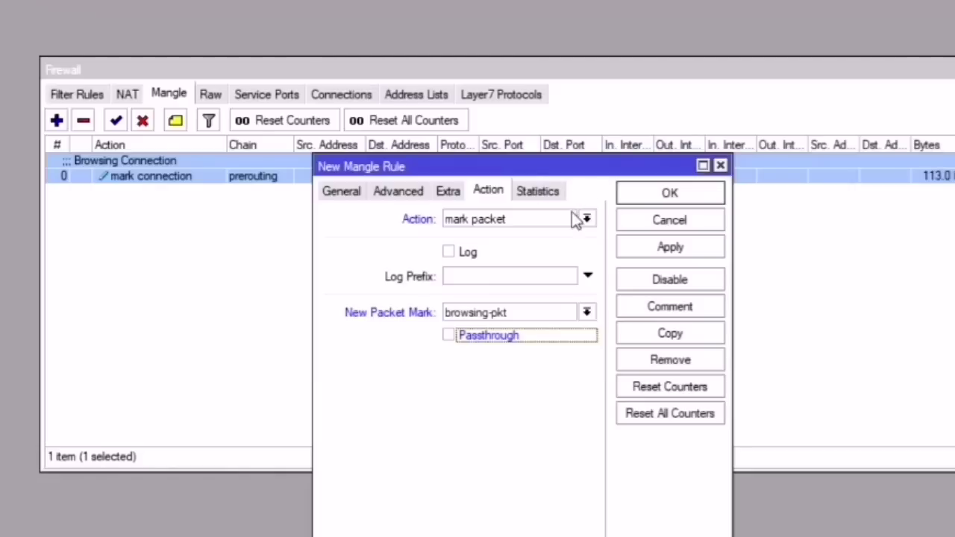
pyautogui.click(341, 193)
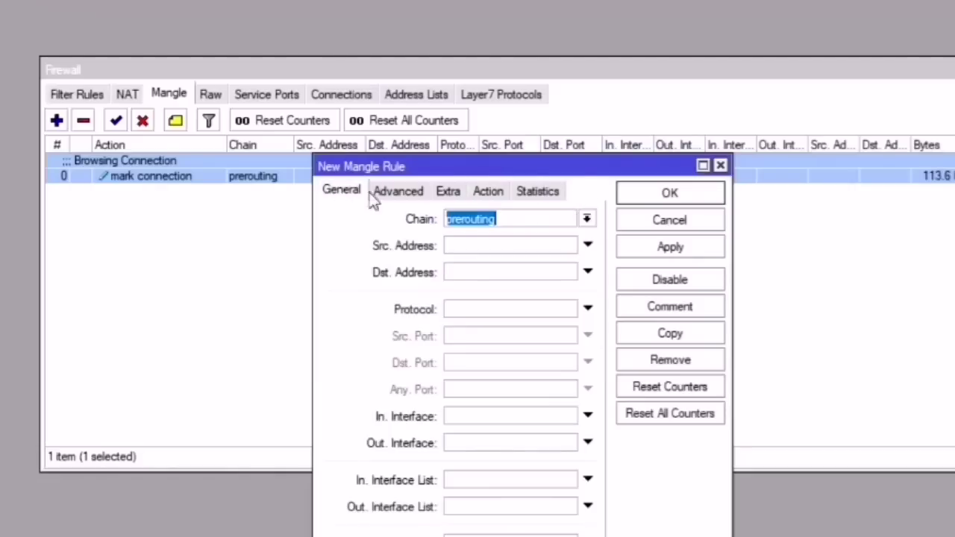
pyautogui.click(501, 192)
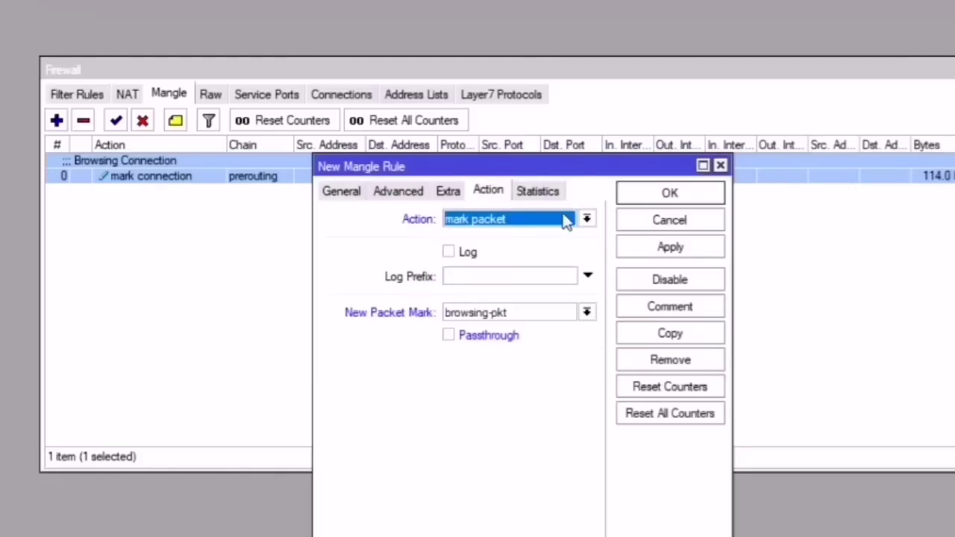
pyautogui.click(681, 249)
pyautogui.click(682, 196)
pyautogui.click(304, 270)
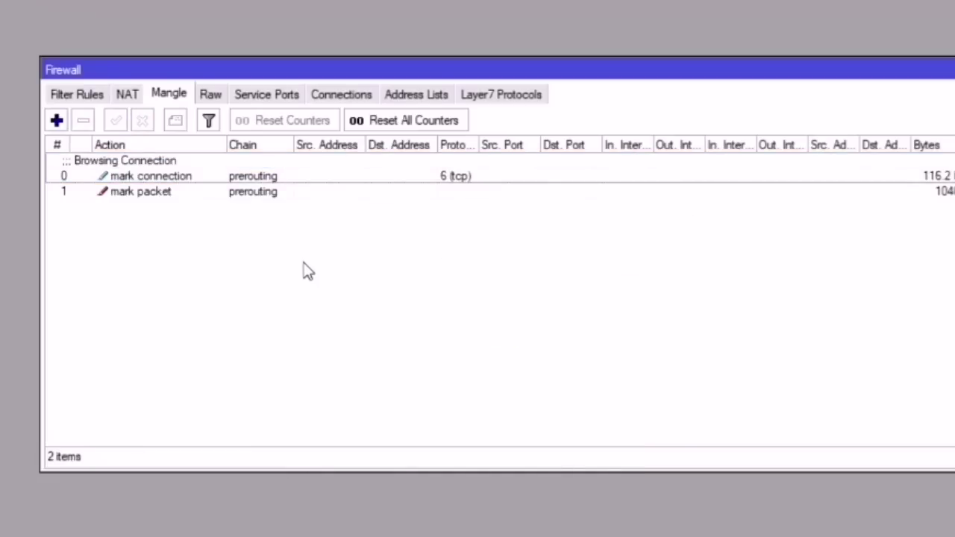
# Step: Compare the two browsing rules' byte counters and highlight the streaming: 443-UDP note
pyautogui.click(947, 176)
pyautogui.click(948, 192)
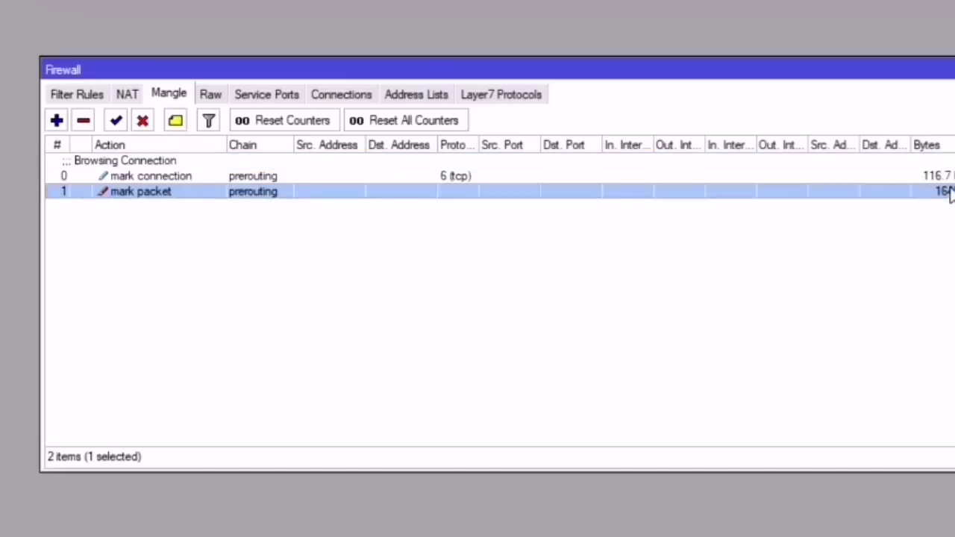
pyautogui.click(949, 176)
pyautogui.click(948, 191)
pyautogui.click(949, 176)
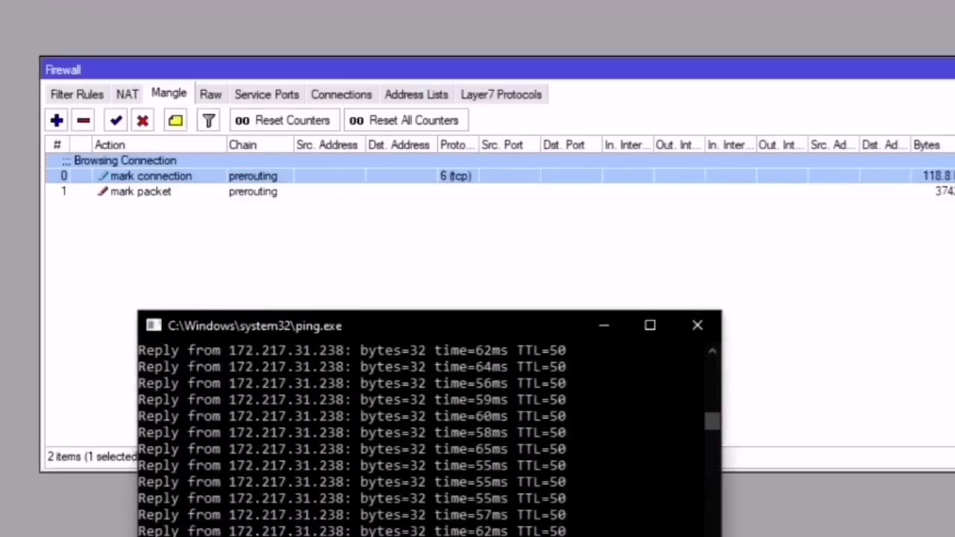
pyautogui.click(463, 531)
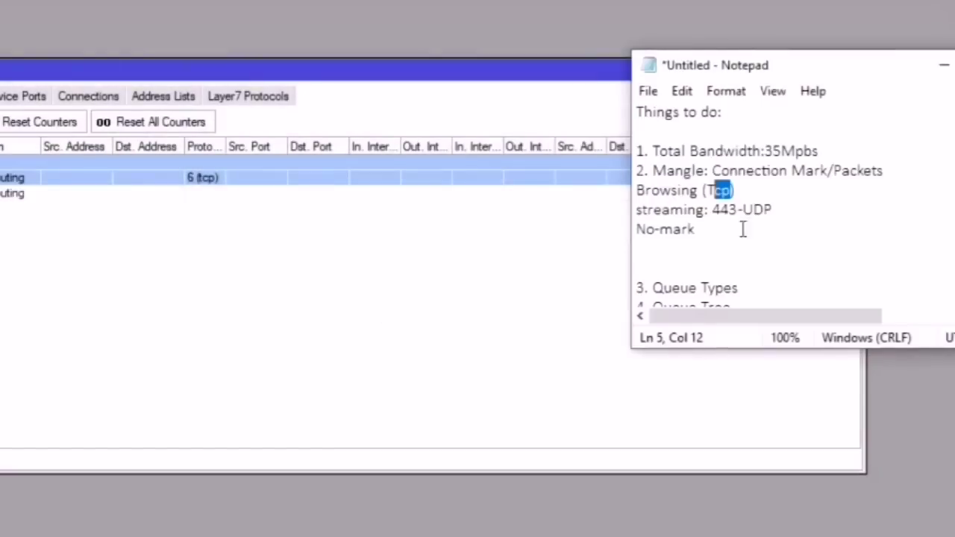
pyautogui.moveTo(793, 210); pyautogui.dragTo(629, 208)
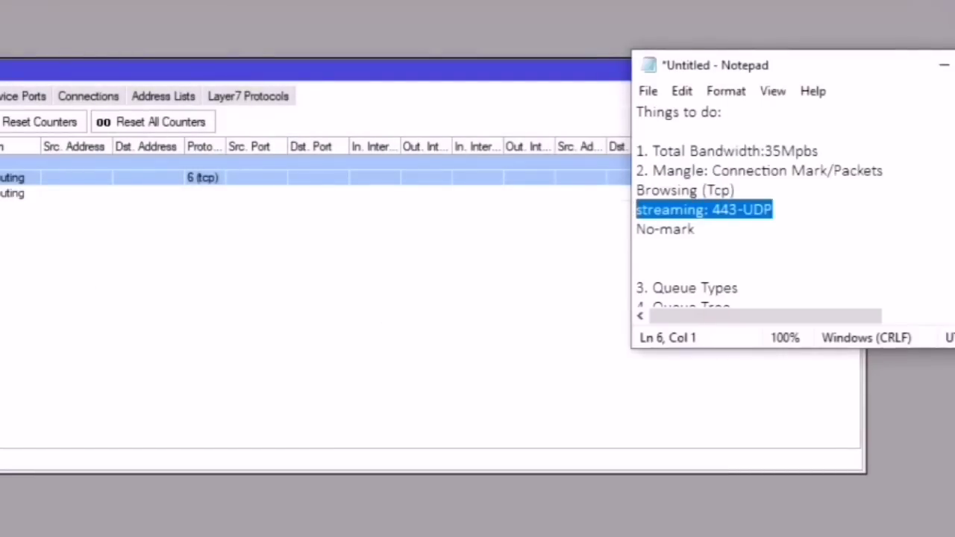
# Step: Start a third mangle rule matching protocol udp
pyautogui.click(64, 122)
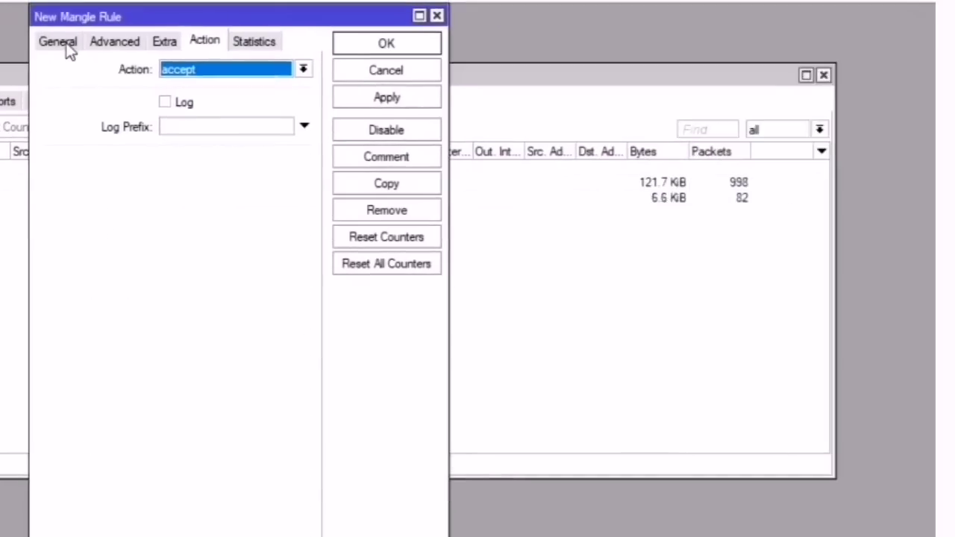
pyautogui.click(349, 37)
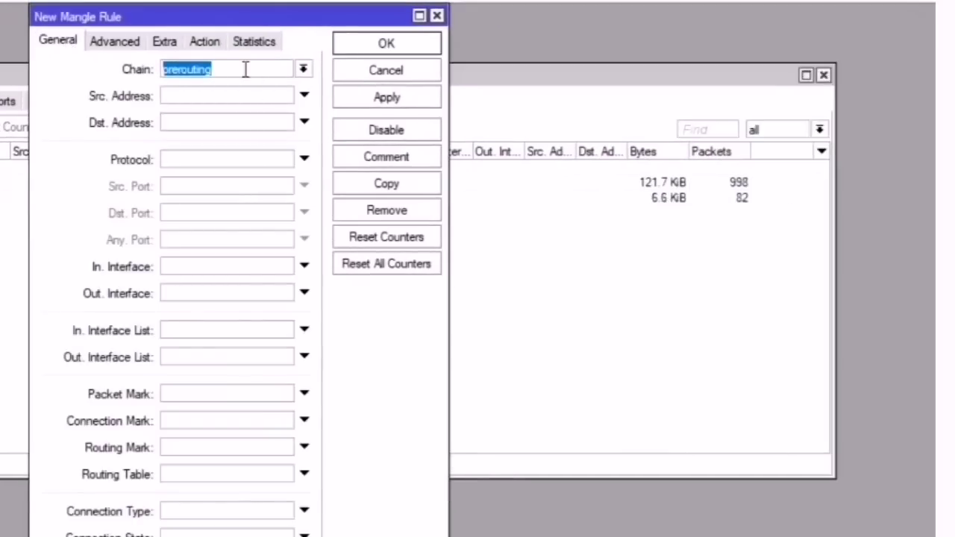
pyautogui.click(209, 158)
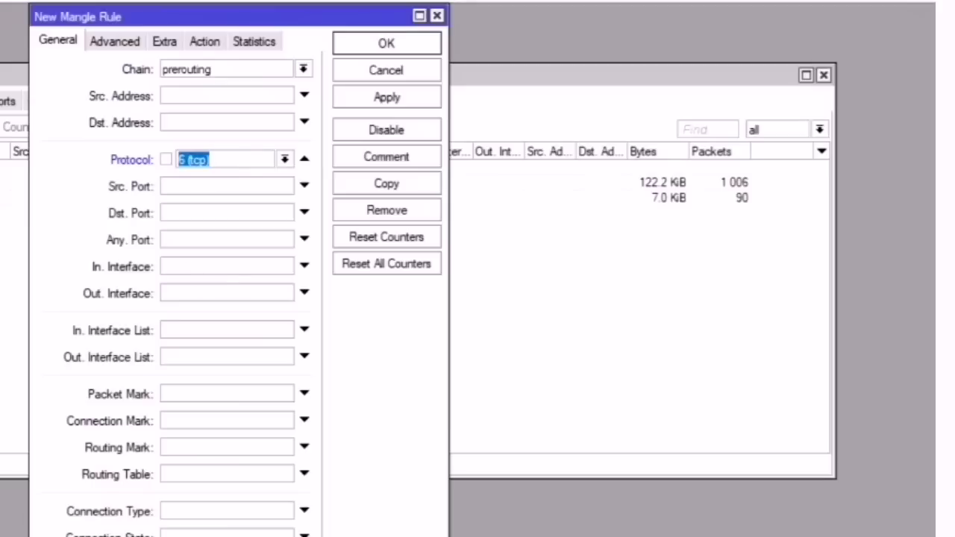
pyautogui.click(119, 536)
pyautogui.click(261, 534)
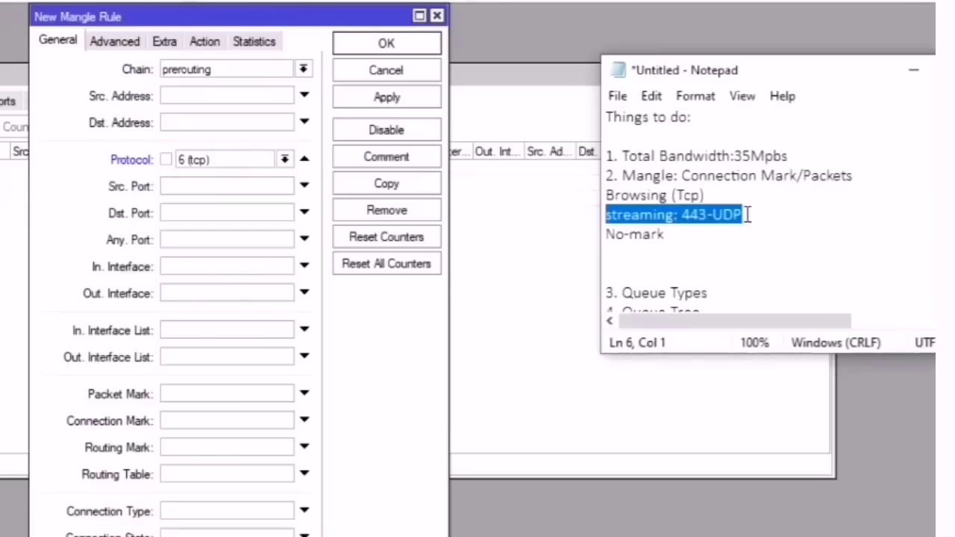
pyautogui.click(283, 159)
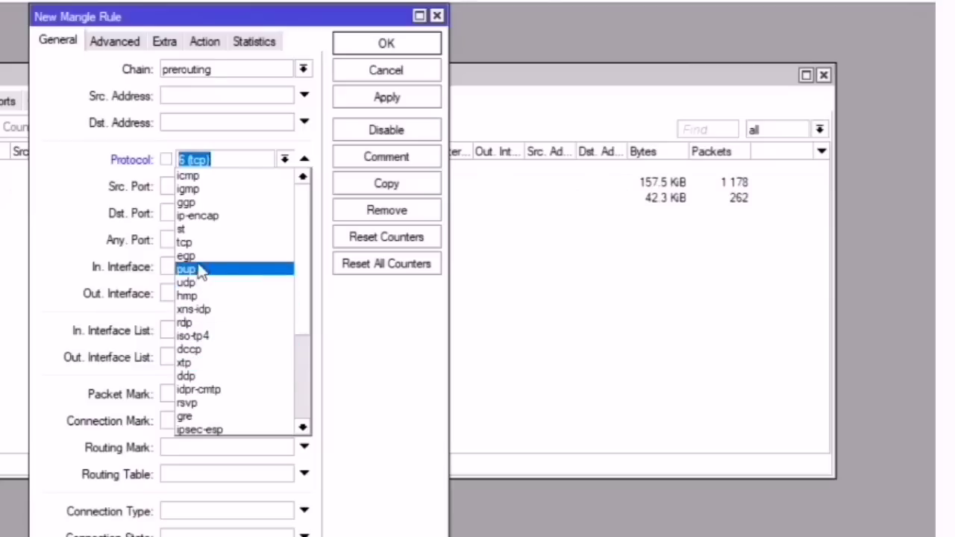
pyautogui.click(203, 283)
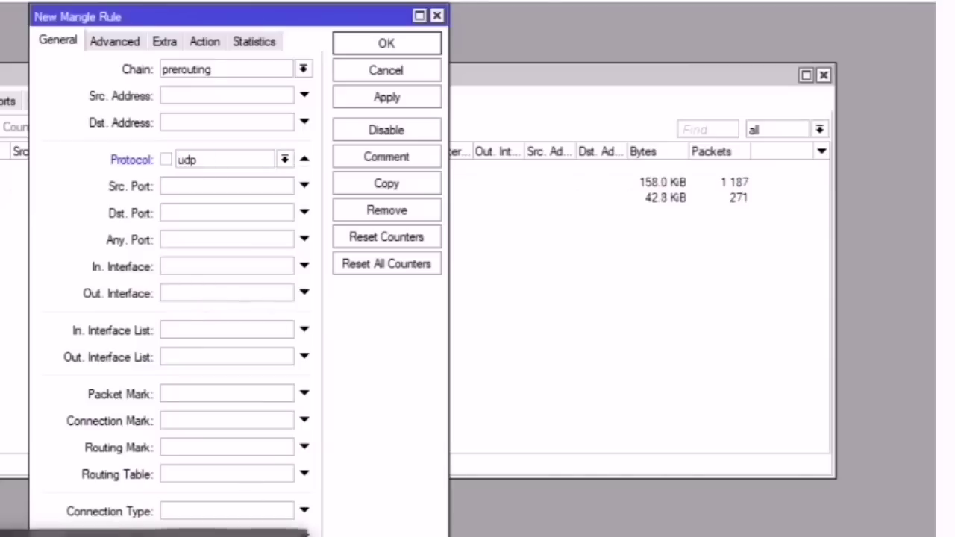
# Step: Add destination port 443 as a match condition, taken from the streaming note
pyautogui.hotkey('alt', 'Tab')
pyautogui.click(679, 214)
pyautogui.moveTo(681, 214); pyautogui.dragTo(707, 214)
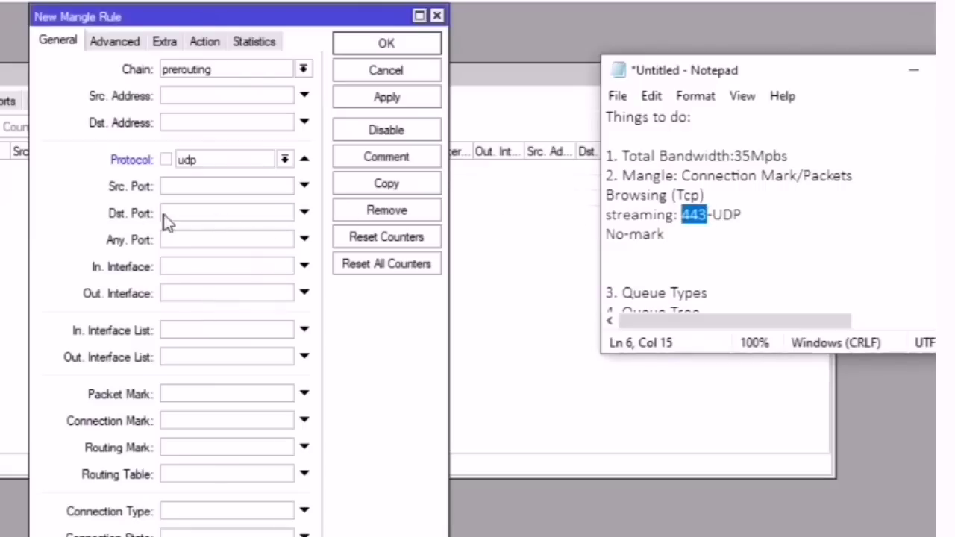
pyautogui.click(209, 214)
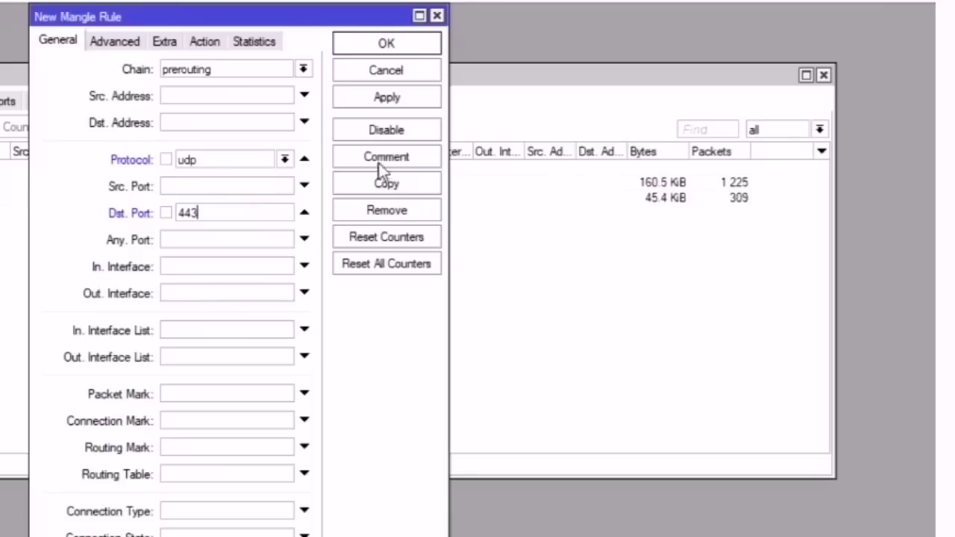
pyautogui.click(206, 42)
# Step: Set the action to mark connection with new connection mark streaming-conn
pyautogui.click(192, 72)
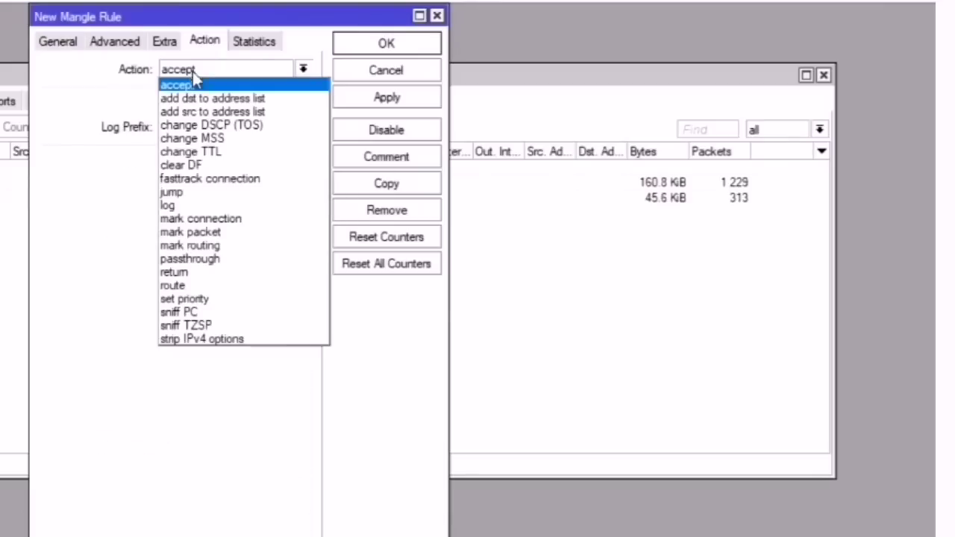
pyautogui.click(220, 219)
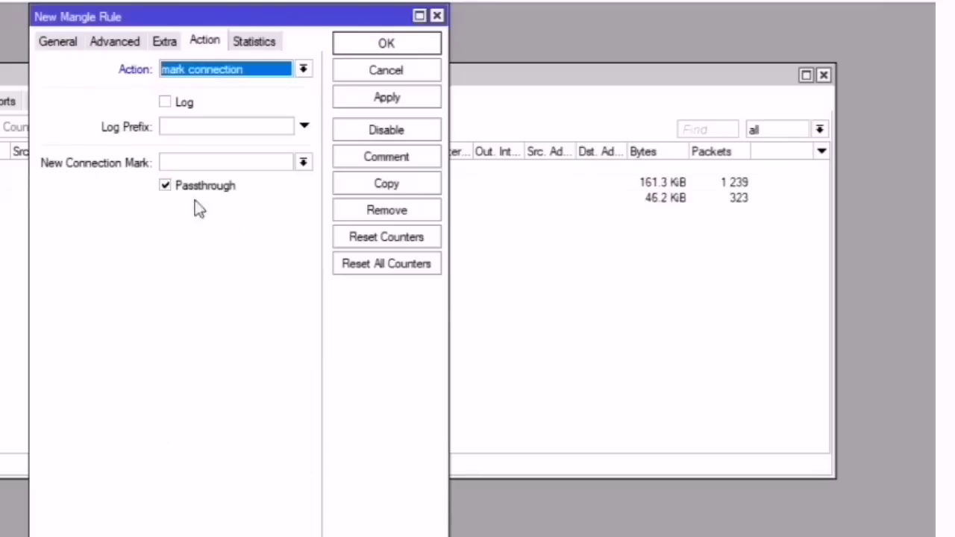
pyautogui.click(184, 164)
pyautogui.write('streaming')
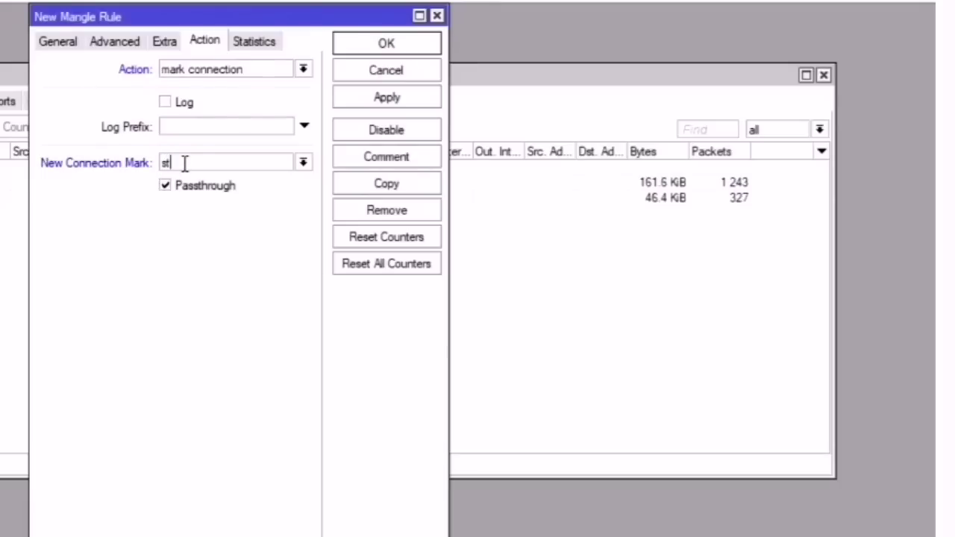
pyautogui.write('-conn')
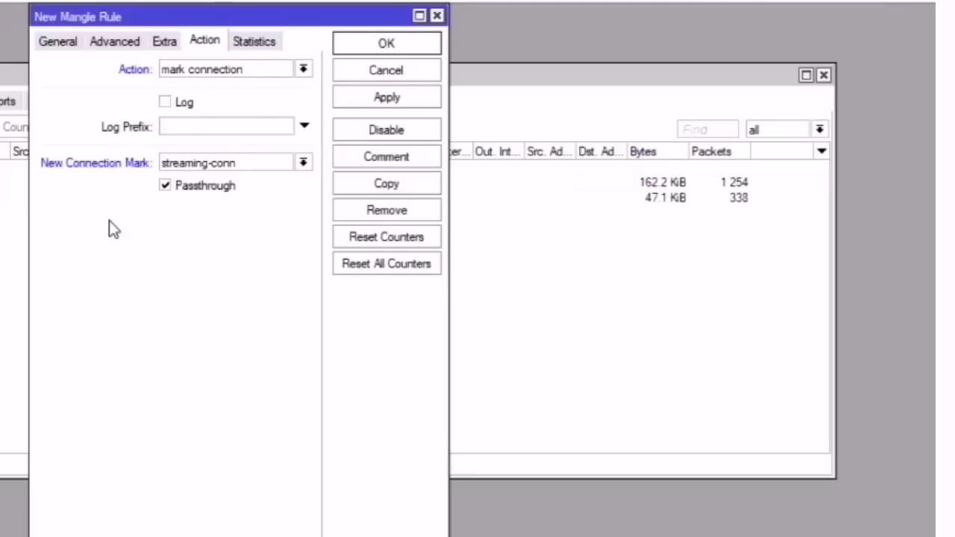
# Step: Comment the rule 'Streaming Connection'
pyautogui.click(431, 161)
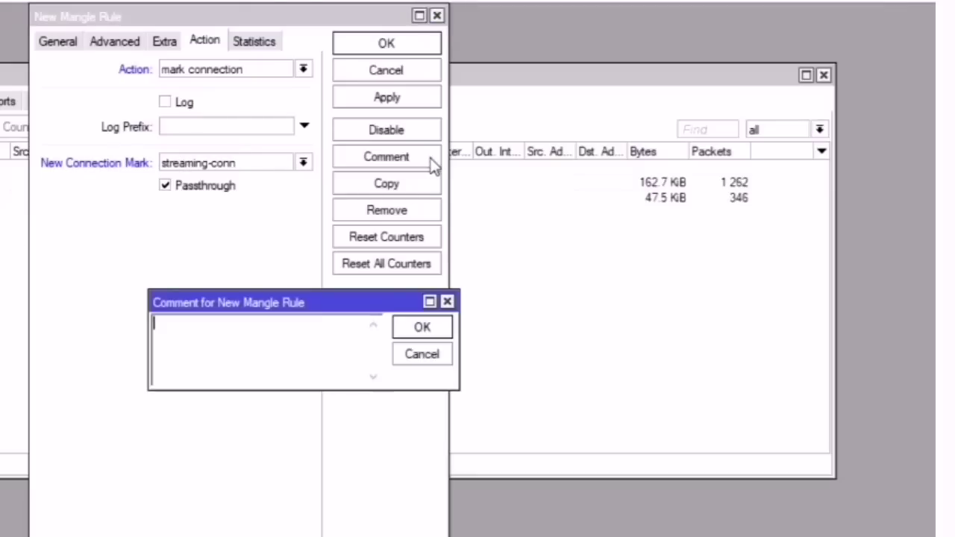
pyautogui.write('Streami')
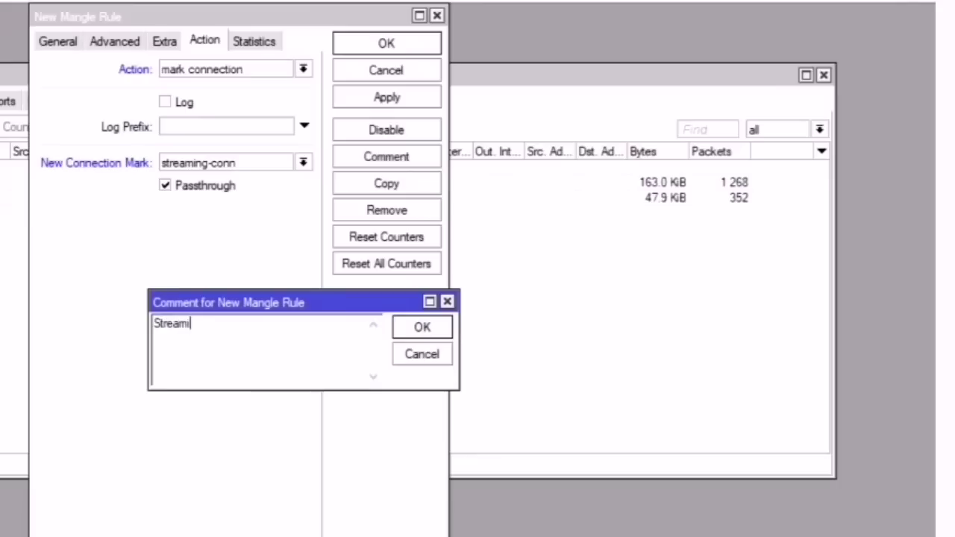
pyautogui.write('ng Connection')
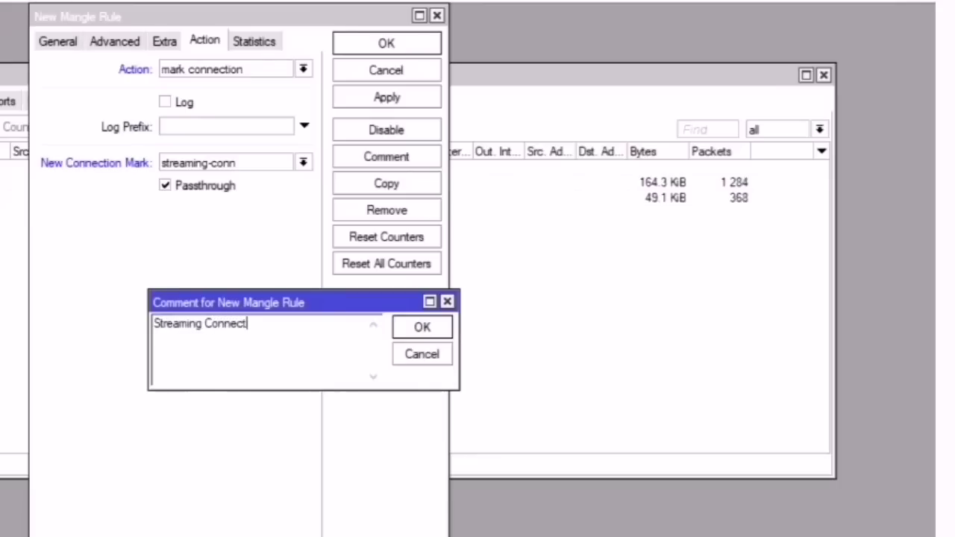
pyautogui.click(441, 327)
pyautogui.click(77, 41)
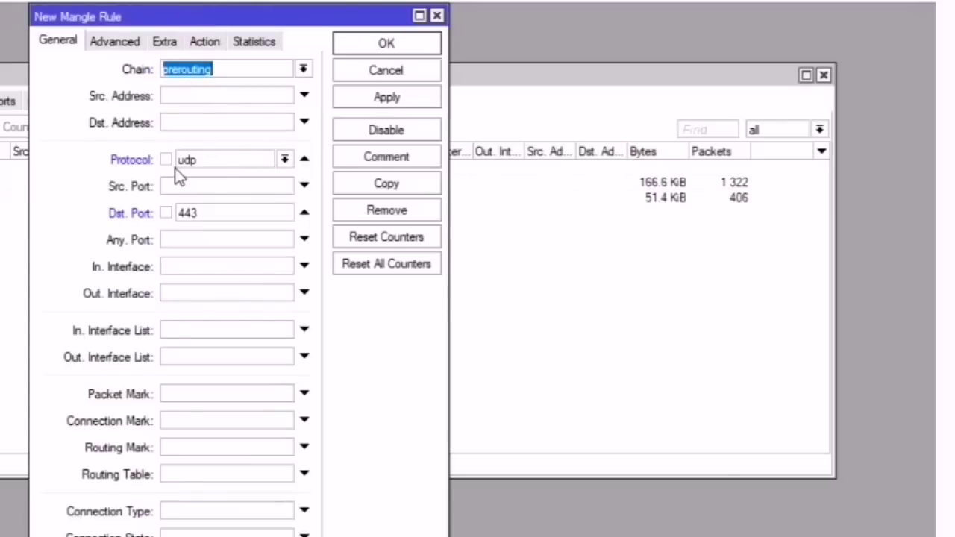
# Step: Review the rule's udp protocol and destination port 443 match values
pyautogui.doubleClick(209, 215)
pyautogui.moveTo(211, 159); pyautogui.dragTo(173, 160)
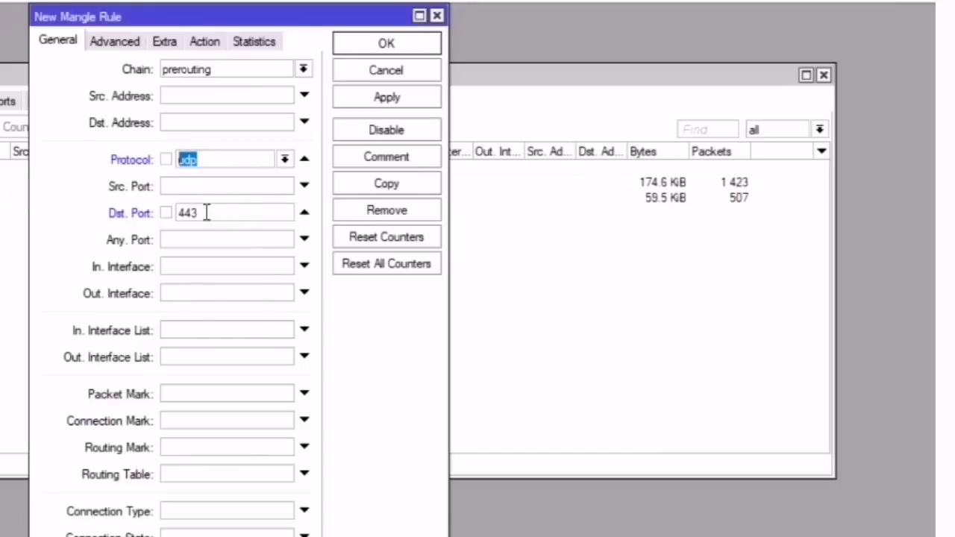
pyautogui.moveTo(208, 212); pyautogui.dragTo(158, 212)
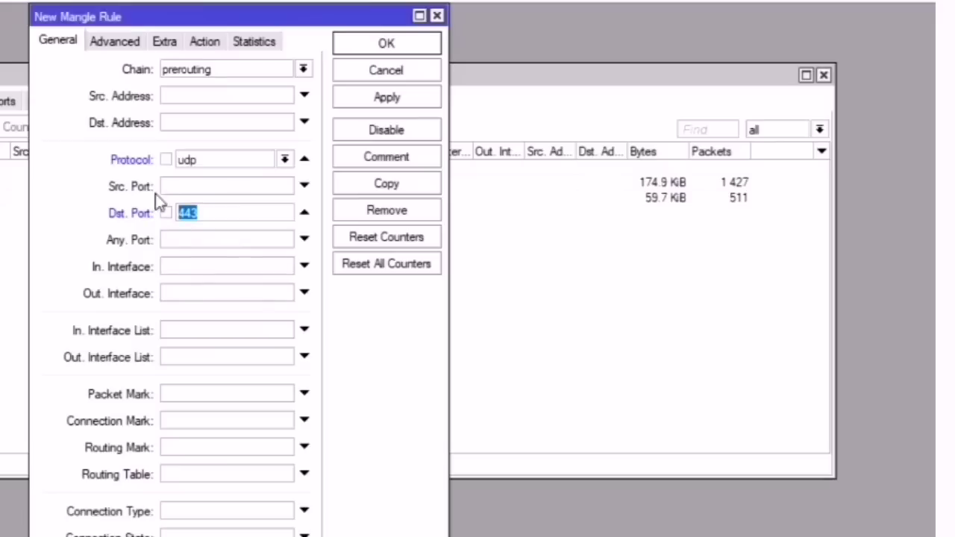
pyautogui.moveTo(227, 158); pyautogui.dragTo(137, 159)
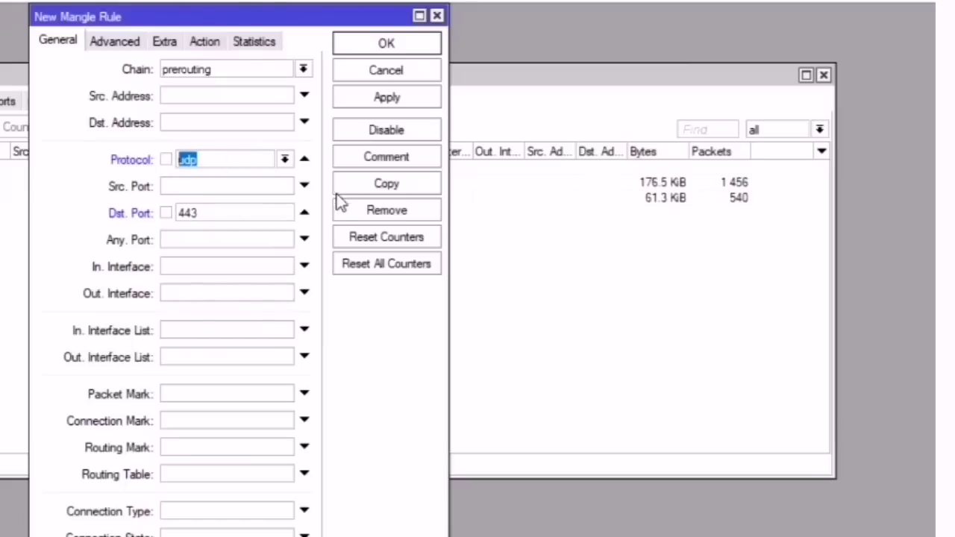
pyautogui.click(232, 216)
pyautogui.moveTo(232, 215); pyautogui.dragTo(179, 216)
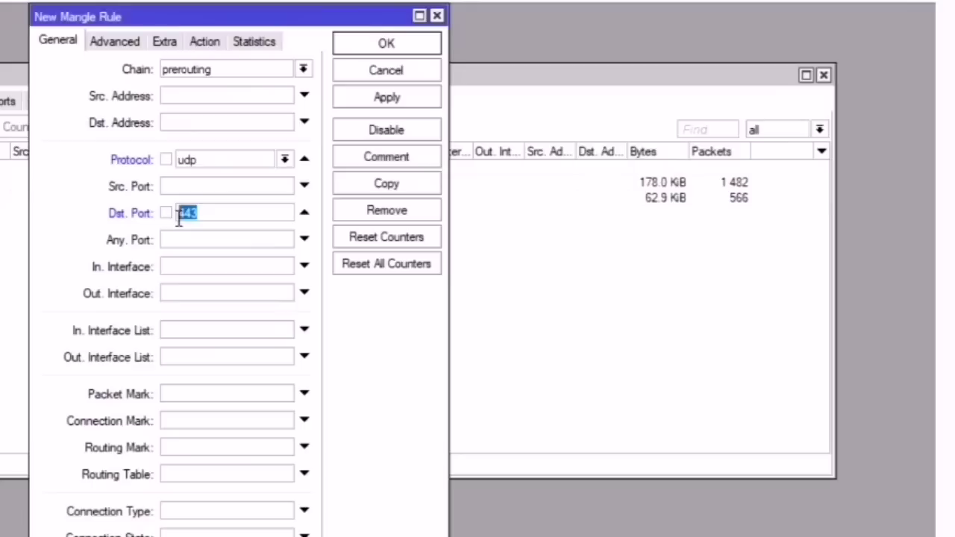
# Step: Confirm the Streaming Connection comment, then apply and save the rule
pyautogui.click(380, 159)
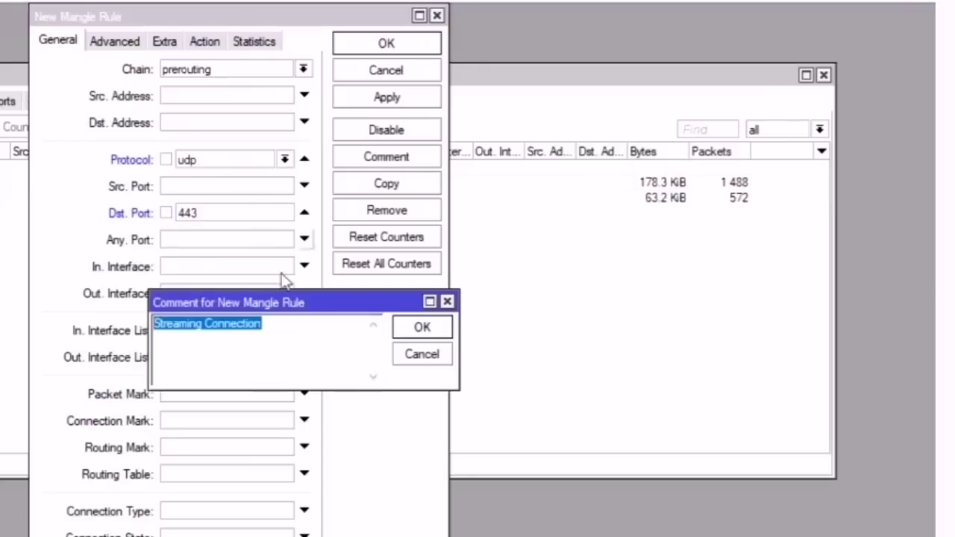
pyautogui.click(409, 330)
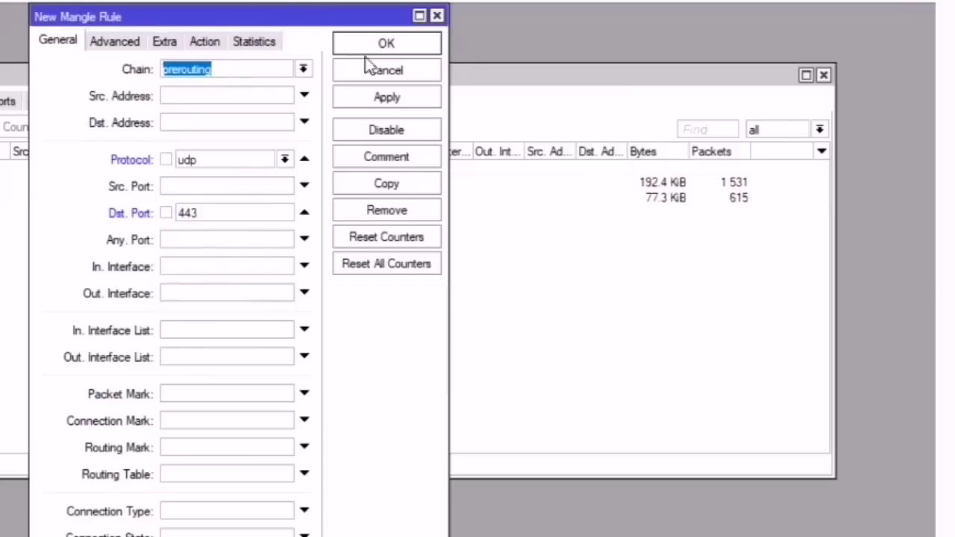
pyautogui.click(396, 103)
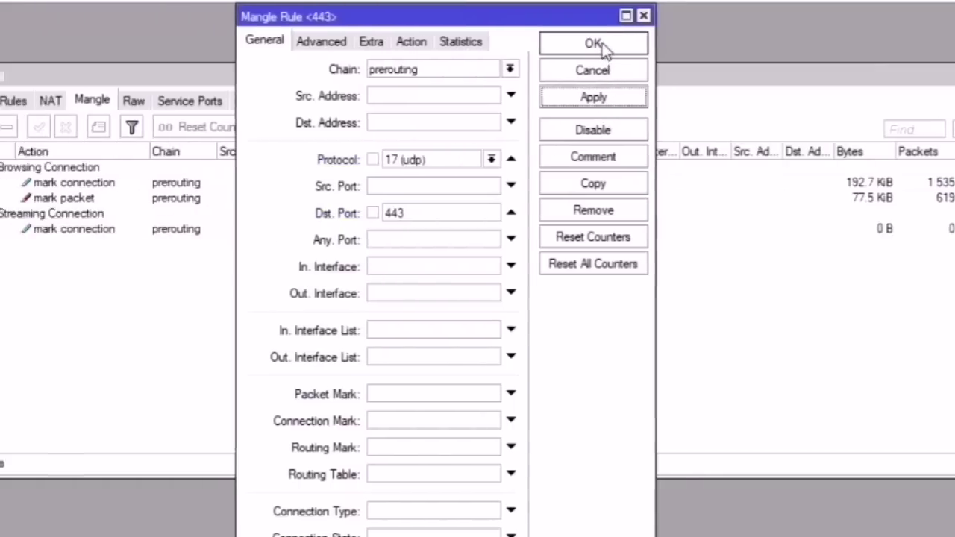
pyautogui.click(602, 46)
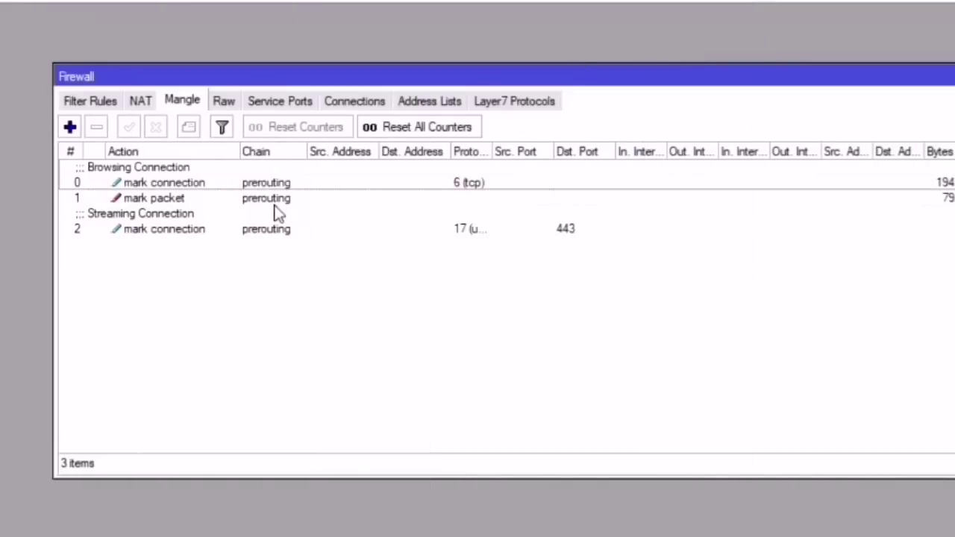
pyautogui.click(158, 201)
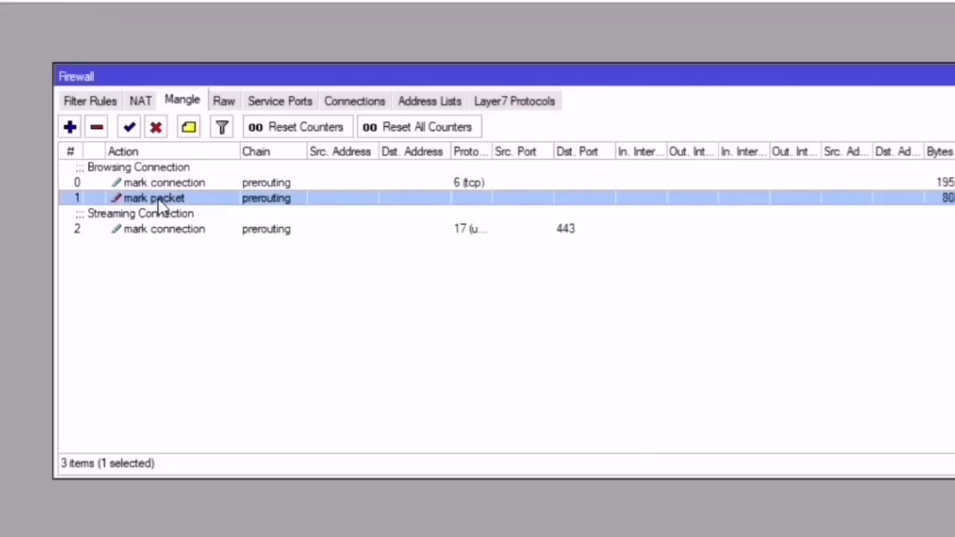
# Step: Open the Streaming Connection rule's properties from the Mangle list
pyautogui.click(160, 230)
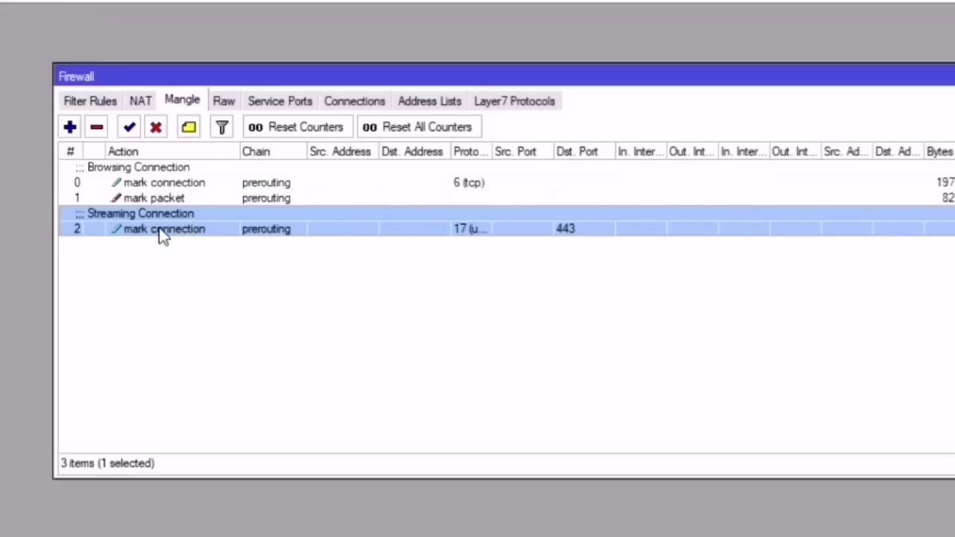
pyautogui.doubleClick(159, 227)
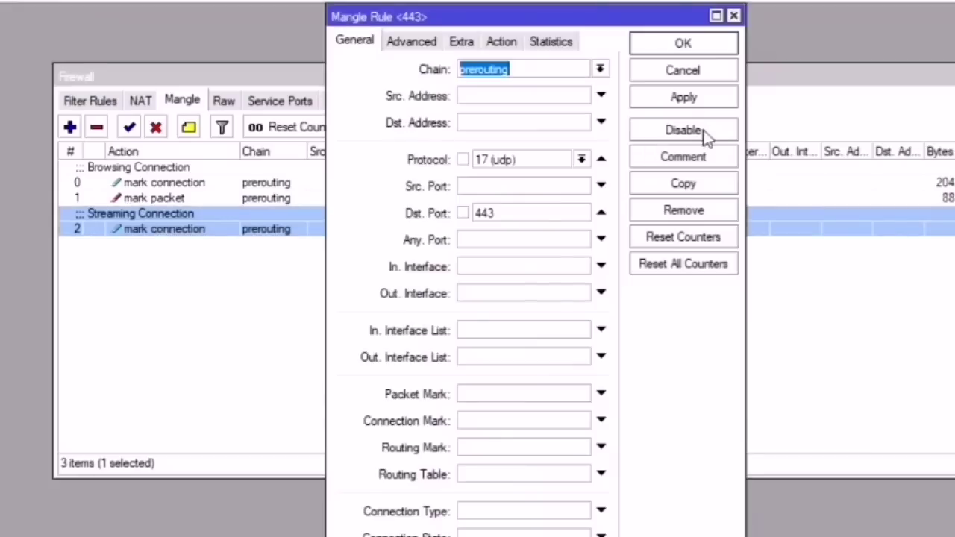
# Step: Copy the streaming rule and make the copy match connection mark streaming-conn instead of protocol and port
pyautogui.click(691, 187)
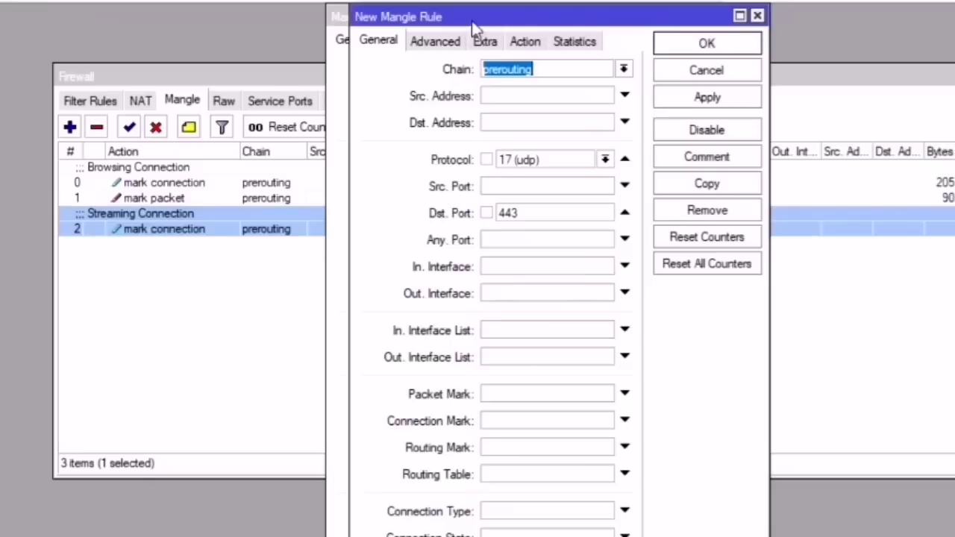
pyautogui.moveTo(472, 21); pyautogui.dragTo(624, 33)
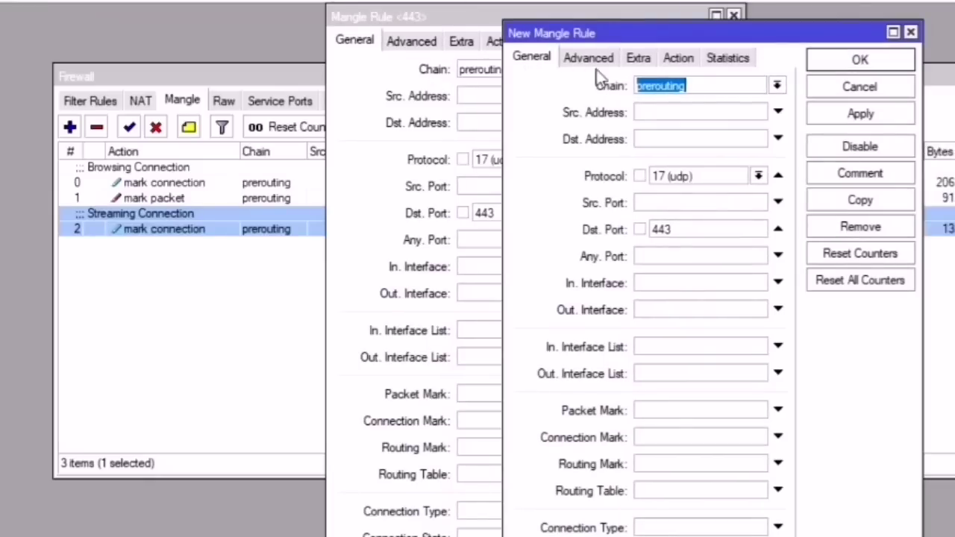
pyautogui.click(778, 229)
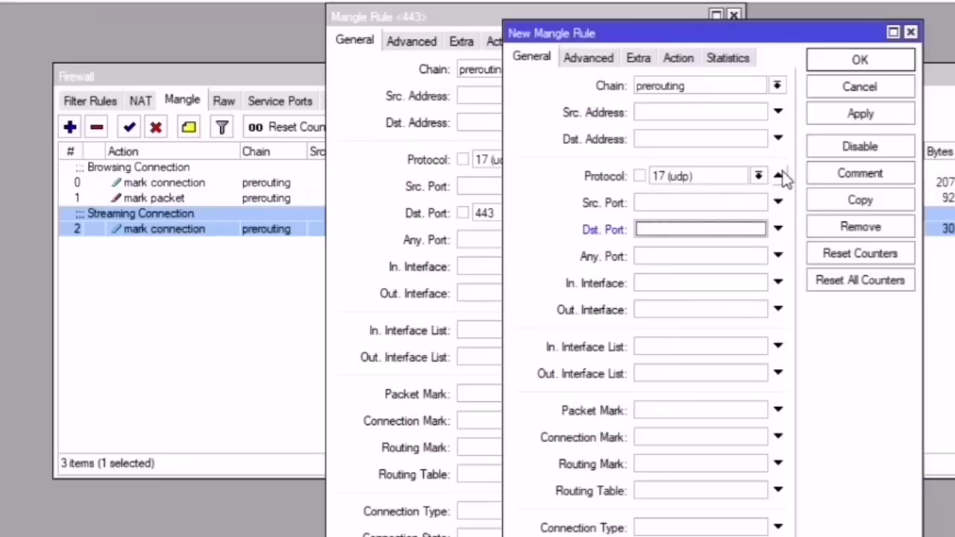
pyautogui.click(779, 176)
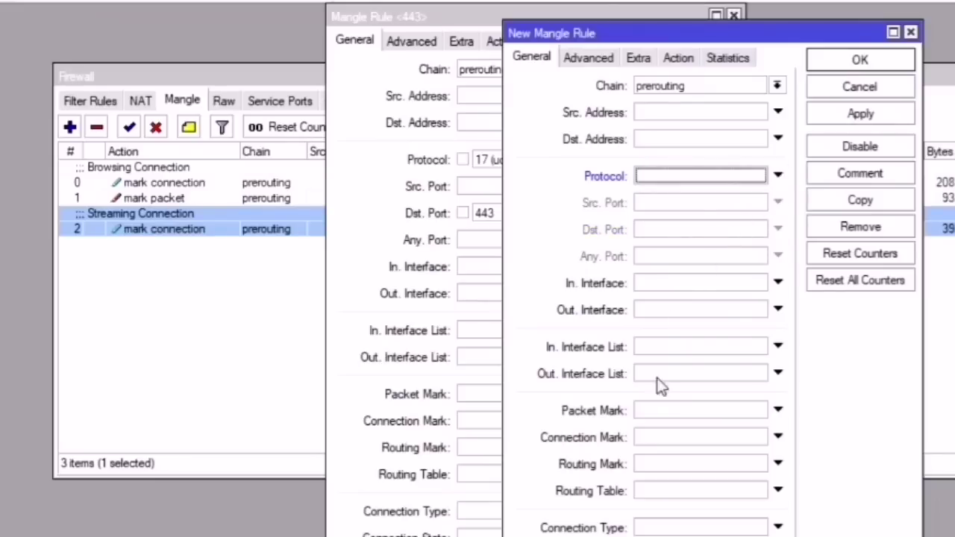
pyautogui.click(660, 438)
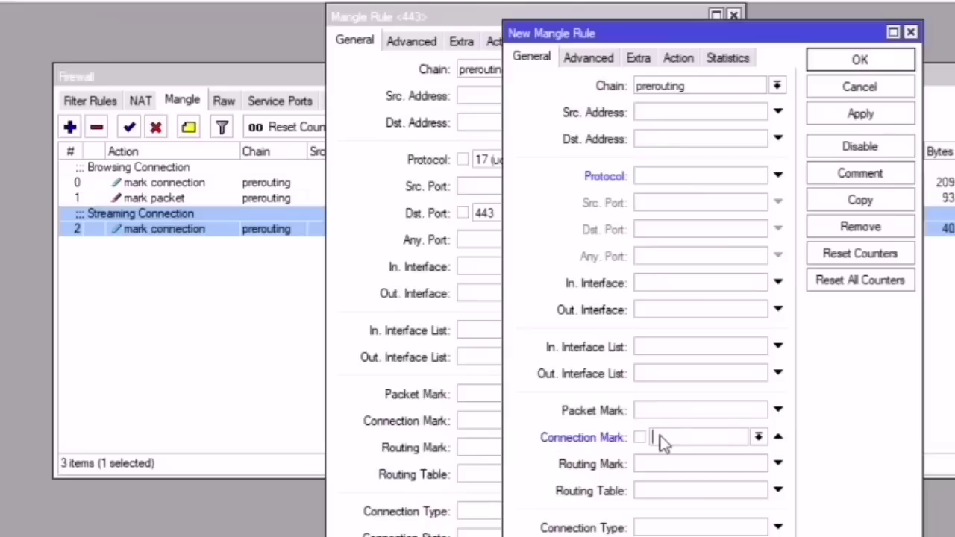
pyautogui.click(757, 438)
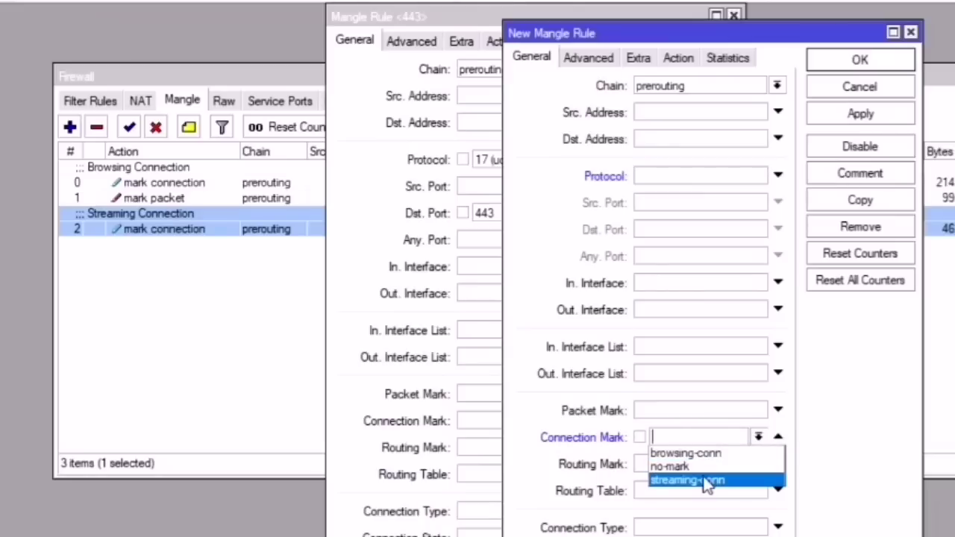
pyautogui.click(707, 481)
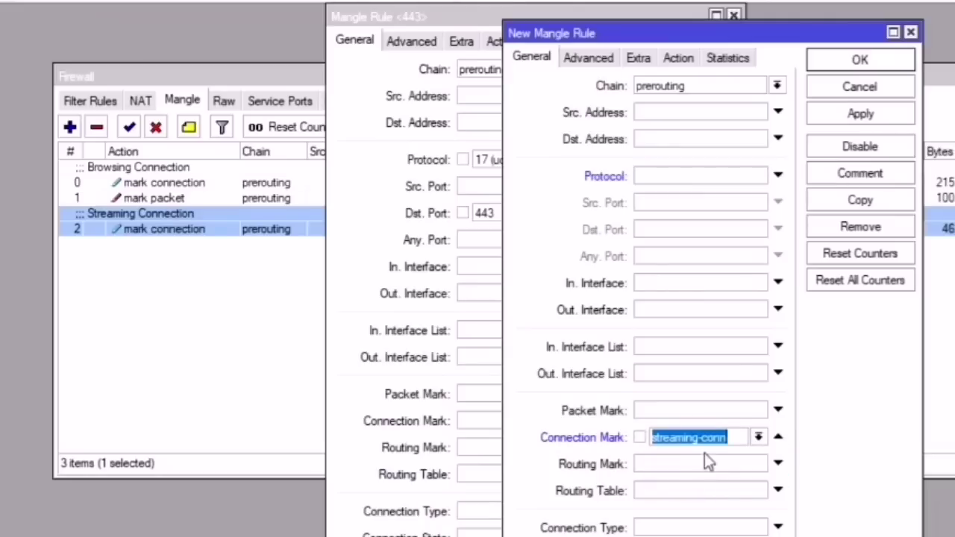
# Step: Set the copy's action to mark packet 'streaming-pkt' with passthrough turned off
pyautogui.click(678, 58)
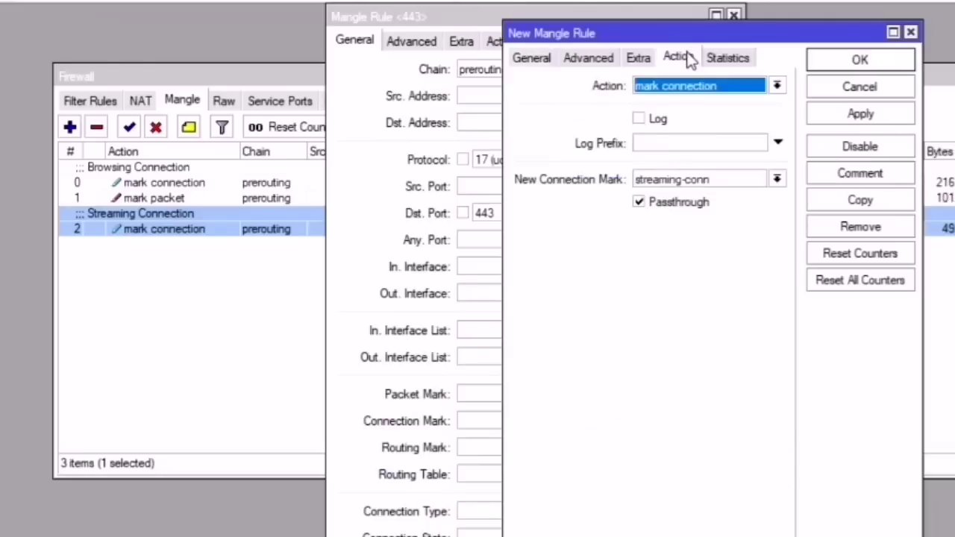
pyautogui.click(655, 86)
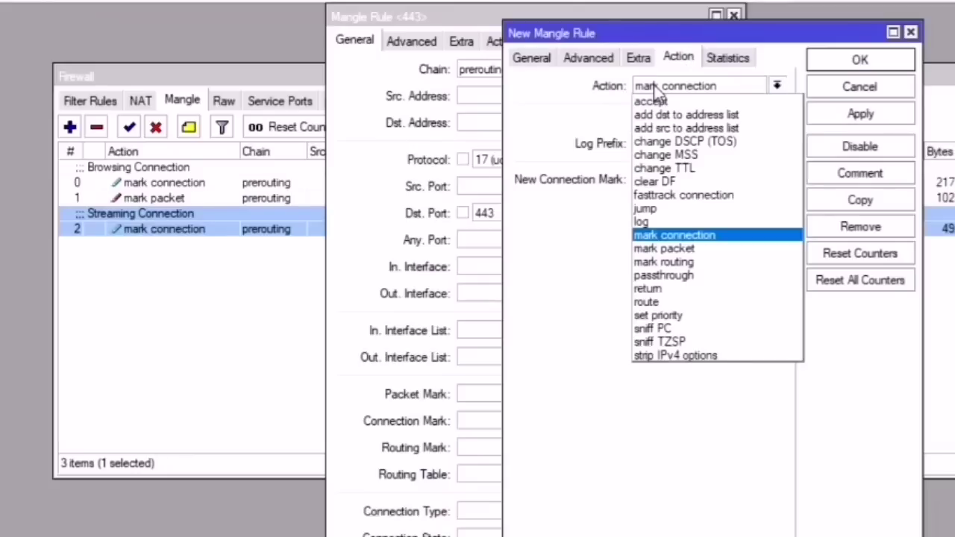
pyautogui.click(664, 248)
pyautogui.click(664, 179)
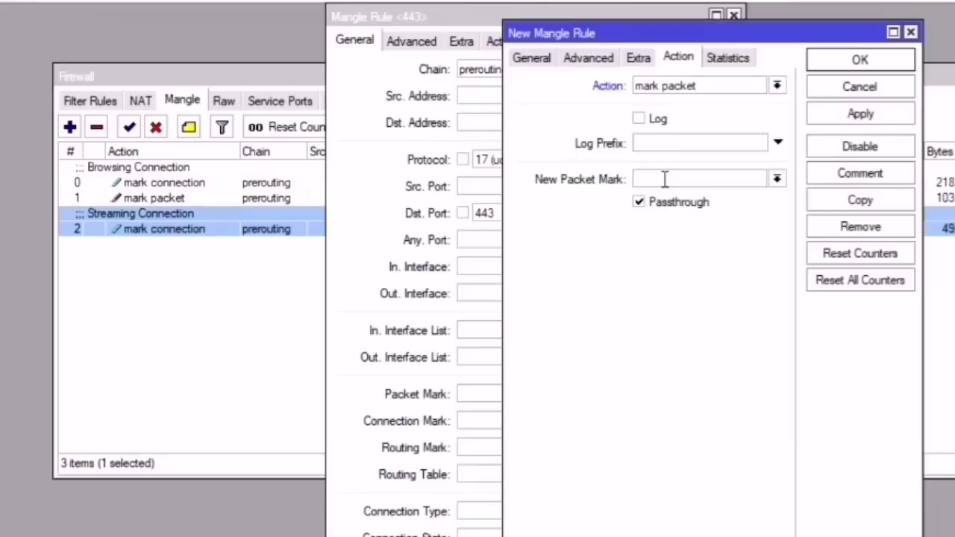
pyautogui.write('streaming')
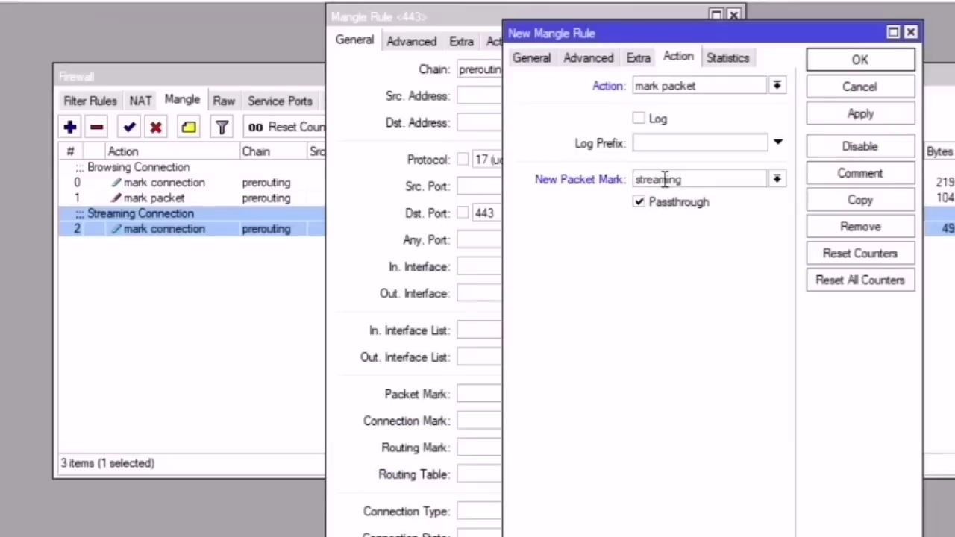
pyautogui.write('-pkt')
pyautogui.click(655, 205)
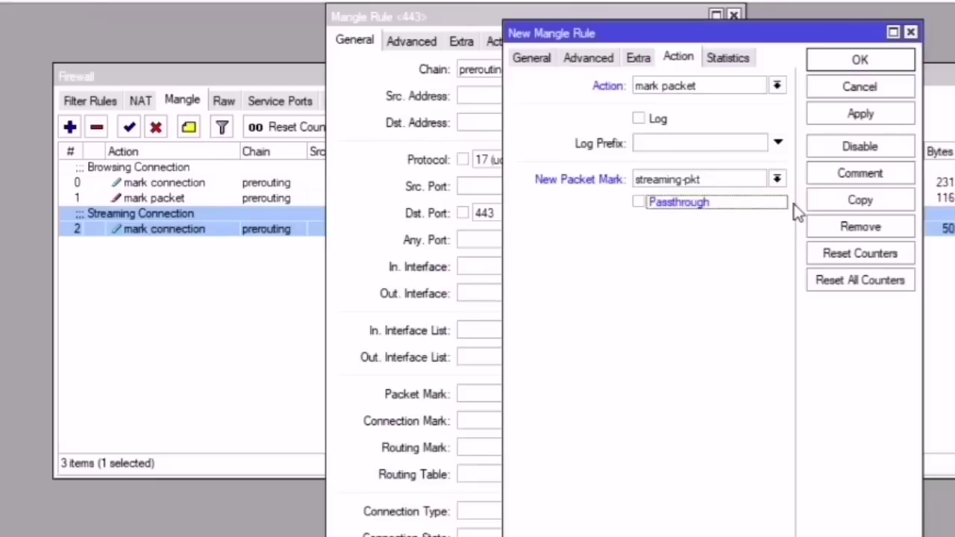
# Step: Clear the copied comment and save the new rule, then apply and close the UDP 443 streaming rule
pyautogui.click(865, 112)
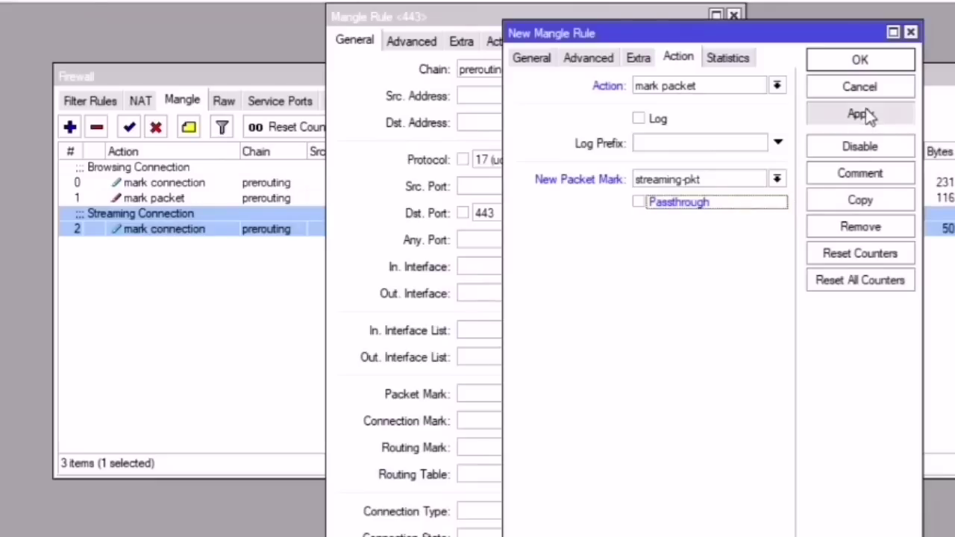
pyautogui.click(859, 173)
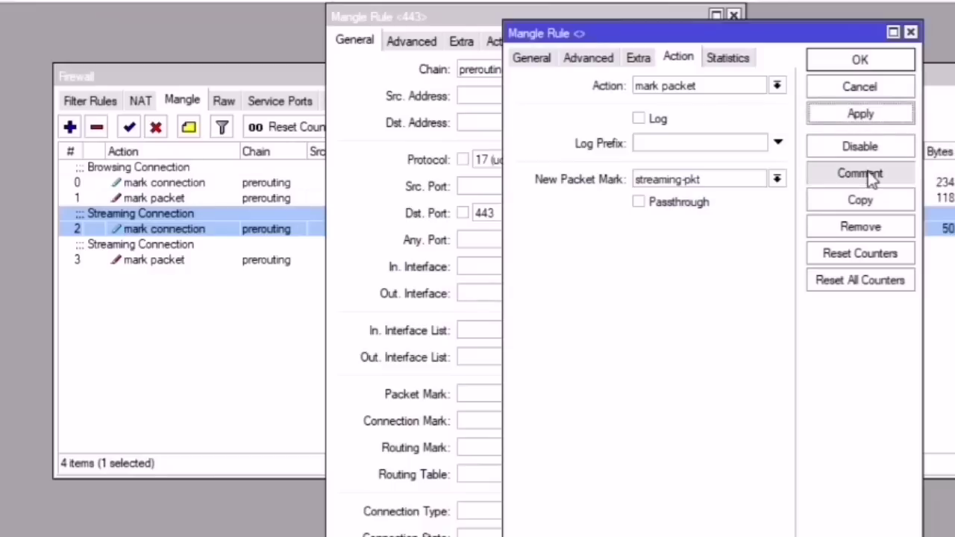
pyautogui.press('BackSpace')
pyautogui.press('Return')
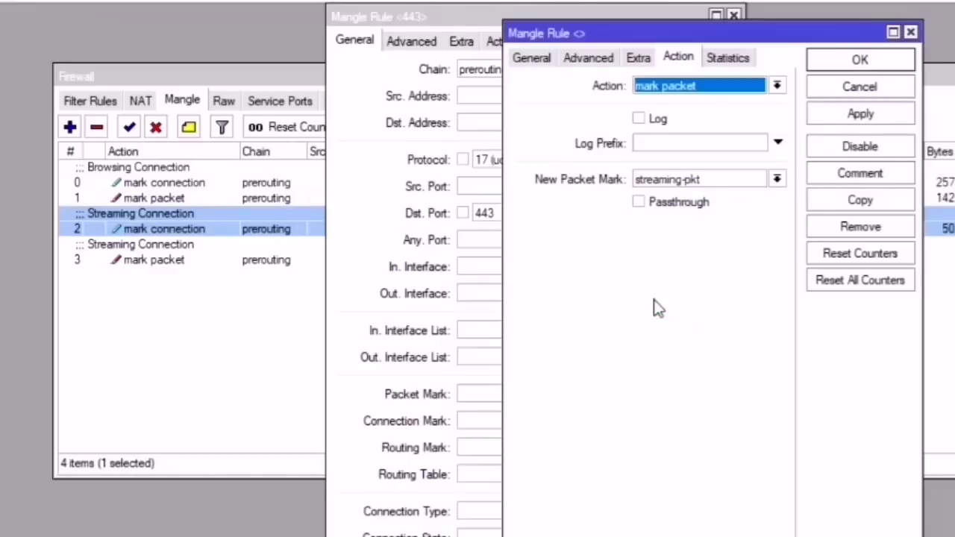
pyautogui.click(859, 117)
pyautogui.click(862, 62)
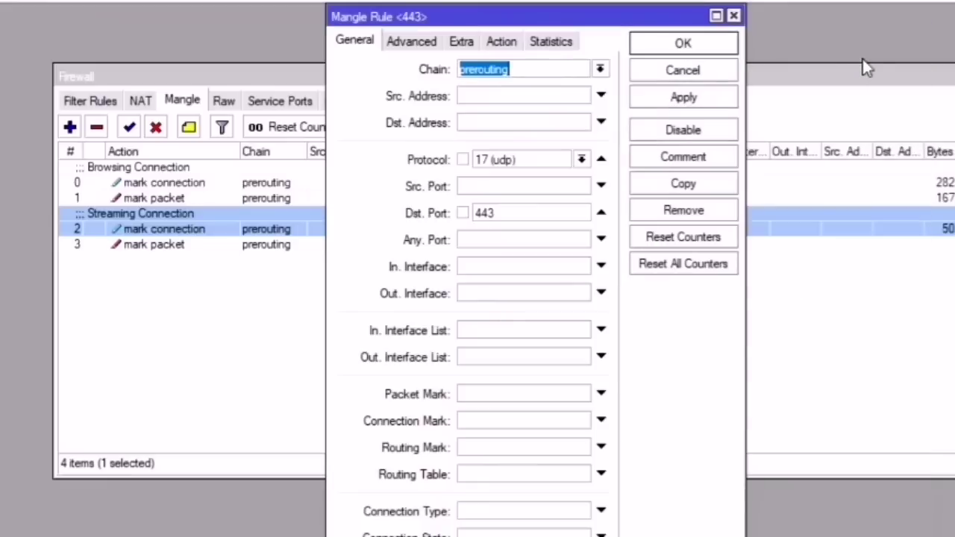
pyautogui.click(692, 93)
pyautogui.click(691, 46)
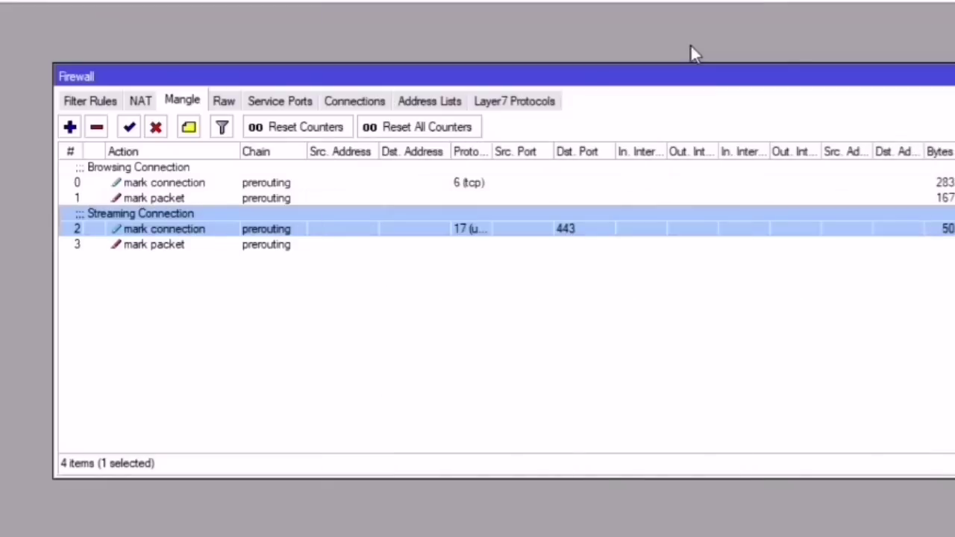
# Step: Show the Firewall Connections table with the Connection Mark column widened to be readable
pyautogui.click(772, 286)
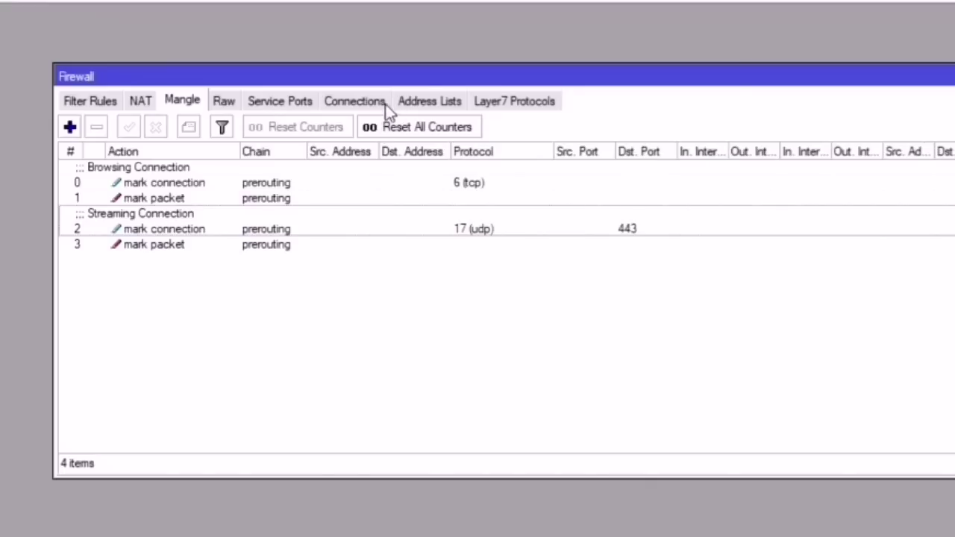
pyautogui.click(365, 102)
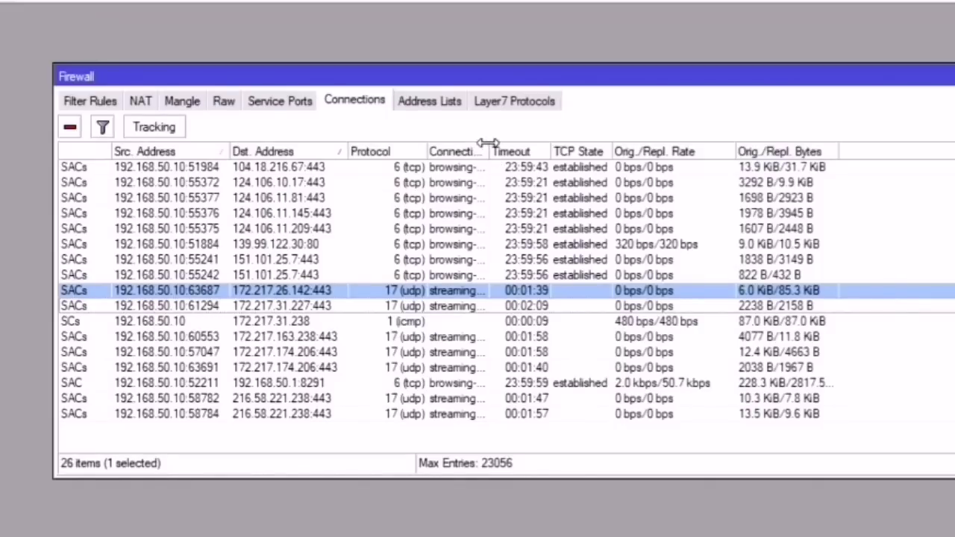
pyautogui.moveTo(488, 142); pyautogui.dragTo(595, 144)
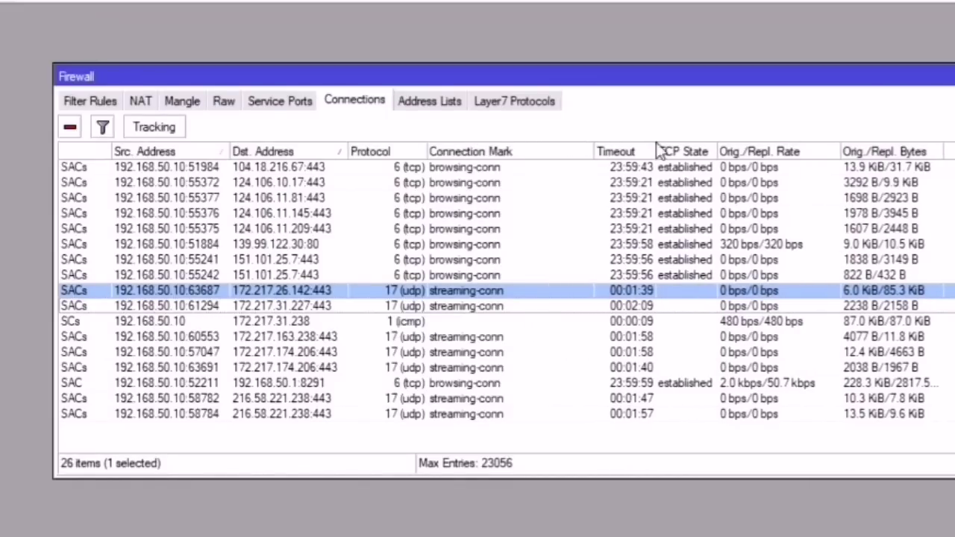
pyautogui.moveTo(423, 149)
pyautogui.mouseDown()
pyautogui.moveTo(435, 150)
pyautogui.moveTo(423, 149)
pyautogui.mouseUp()
# Step: Check the tracked connections: tcp ones marked browsing-conn, UDP 443 ones marked streaming-conn
pyautogui.click(452, 168)
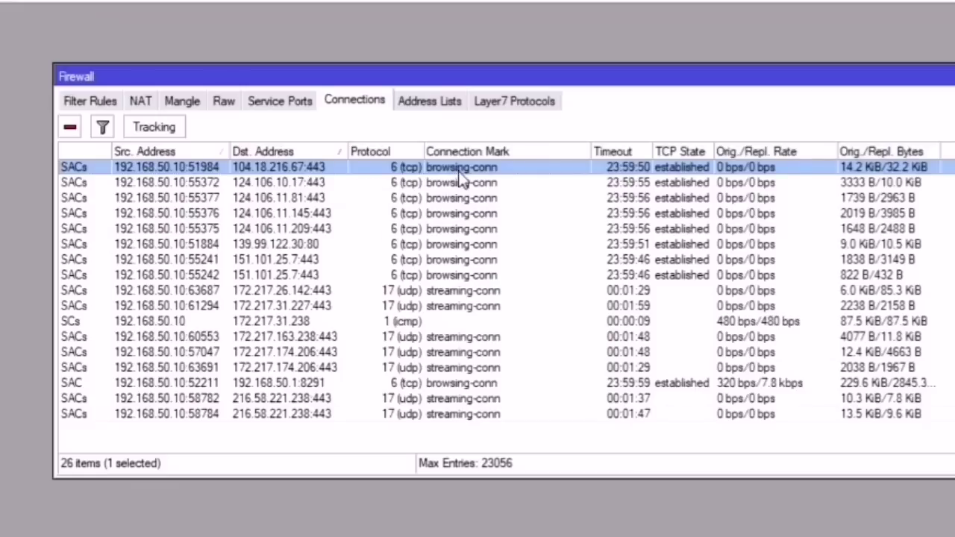
pyautogui.press('Down')
pyautogui.press('Down')
pyautogui.press('Down')
pyautogui.press('Down')
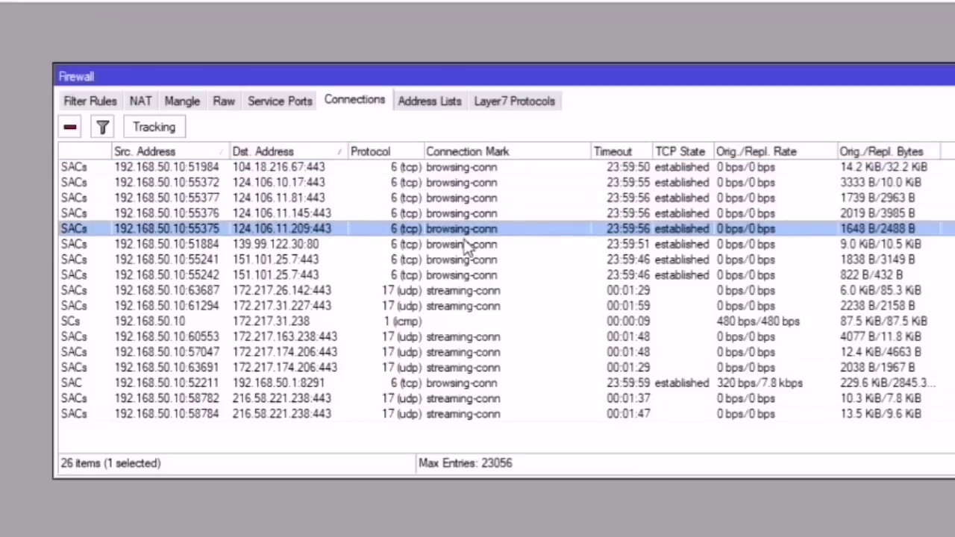
pyautogui.click(467, 249)
pyautogui.click(464, 261)
pyautogui.click(464, 276)
pyautogui.click(481, 228)
pyautogui.click(489, 198)
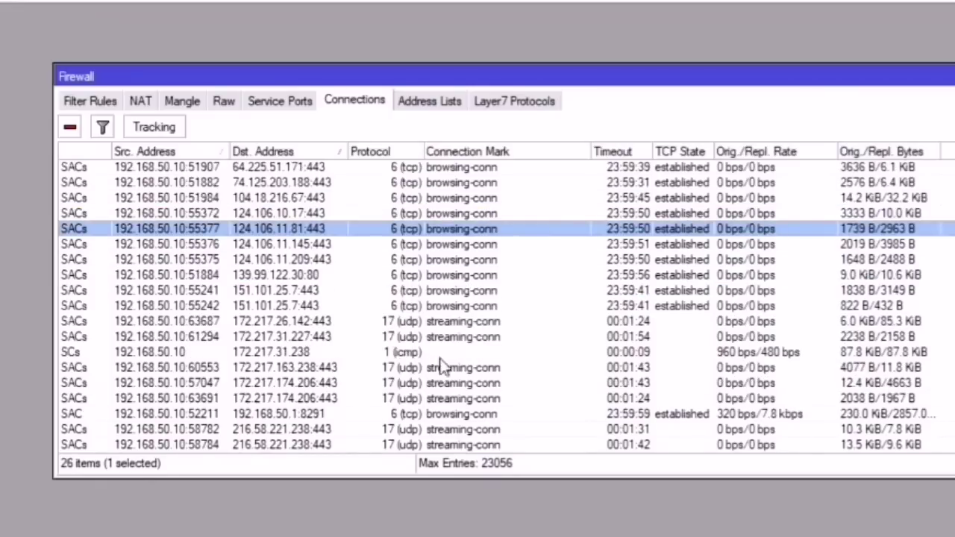
pyautogui.click(442, 368)
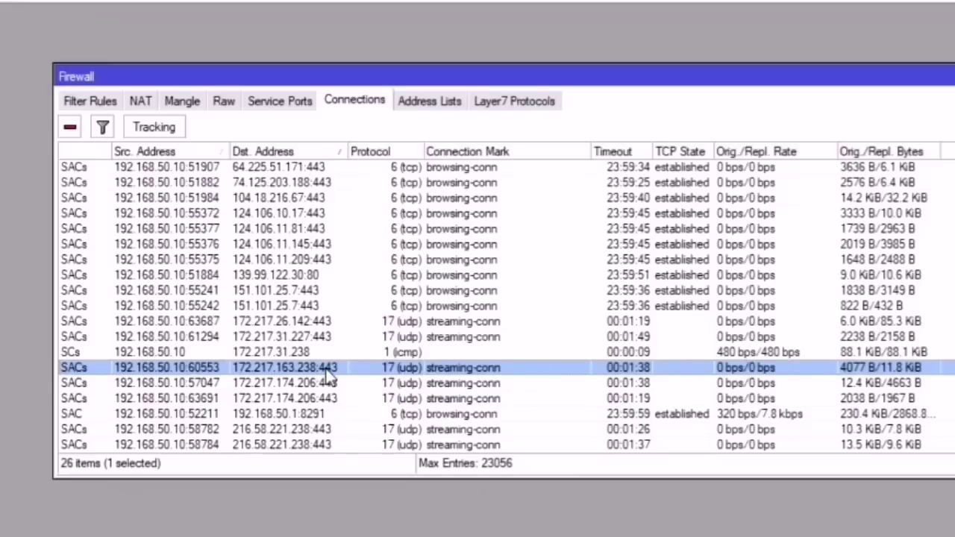
pyautogui.click(473, 400)
pyautogui.click(472, 414)
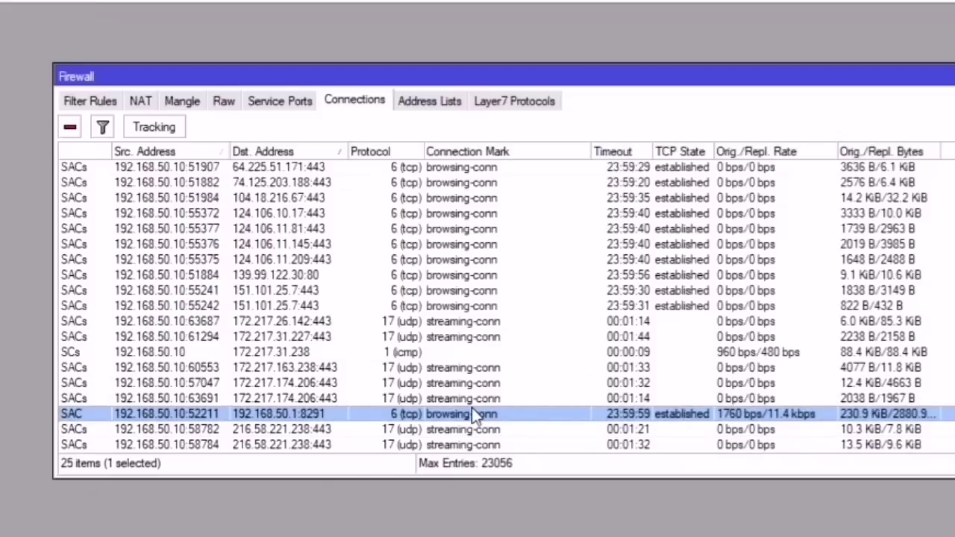
# Step: Append ': PCQ' to the '3. Queue Types' line in the Notepad to-do list
pyautogui.click(472, 382)
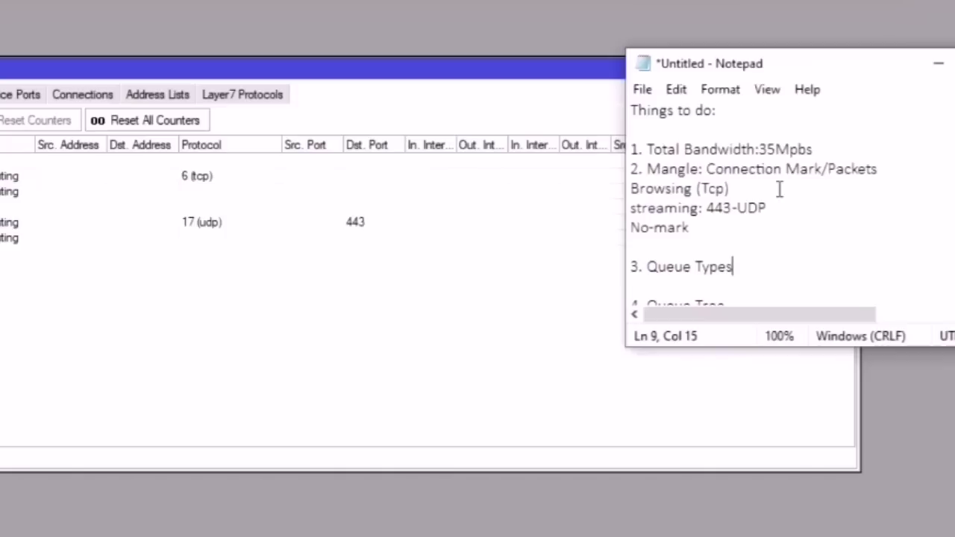
pyautogui.scroll(-1, 771, 215)
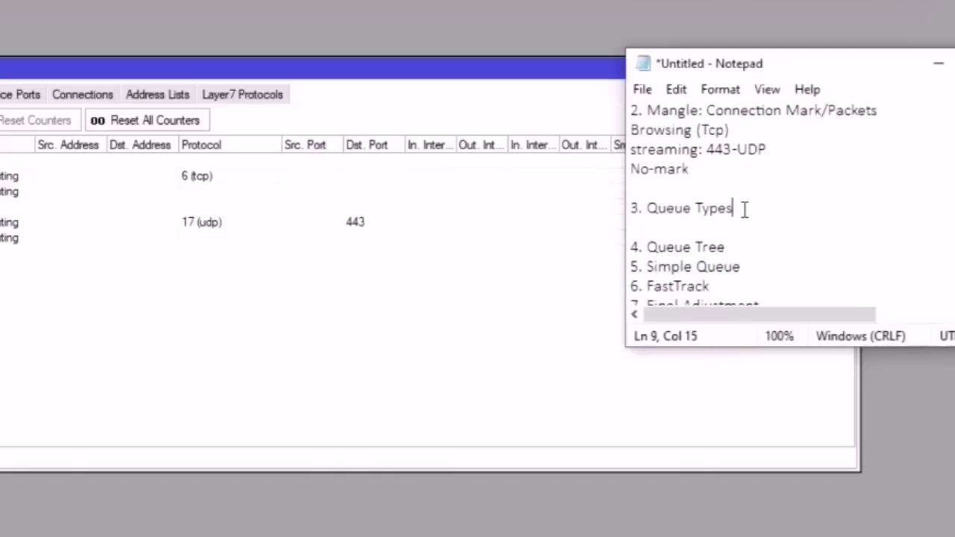
pyautogui.write(':')
pyautogui.write(' P')
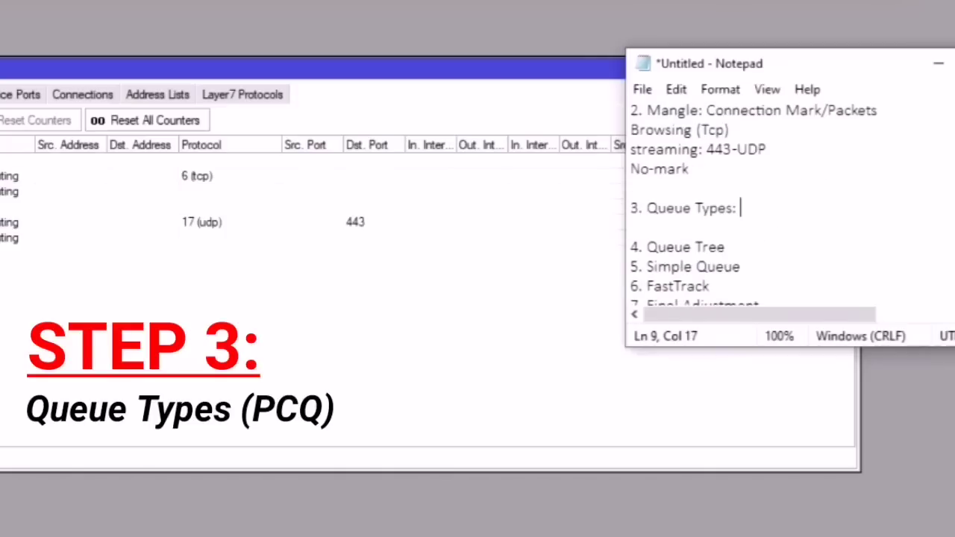
pyautogui.write('CQ')
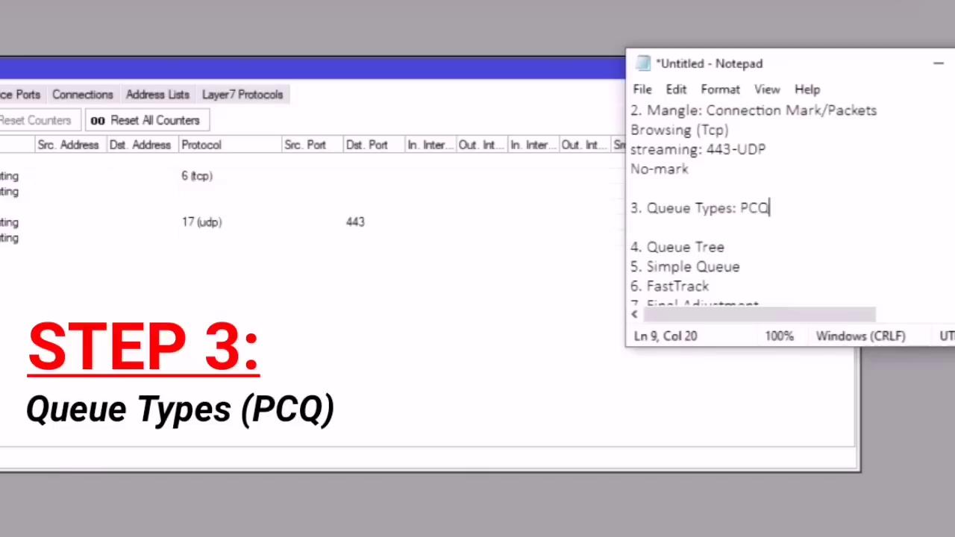
pyautogui.press('Down')
pyautogui.press('Up')
pyautogui.press('Up')
pyautogui.click(791, 208)
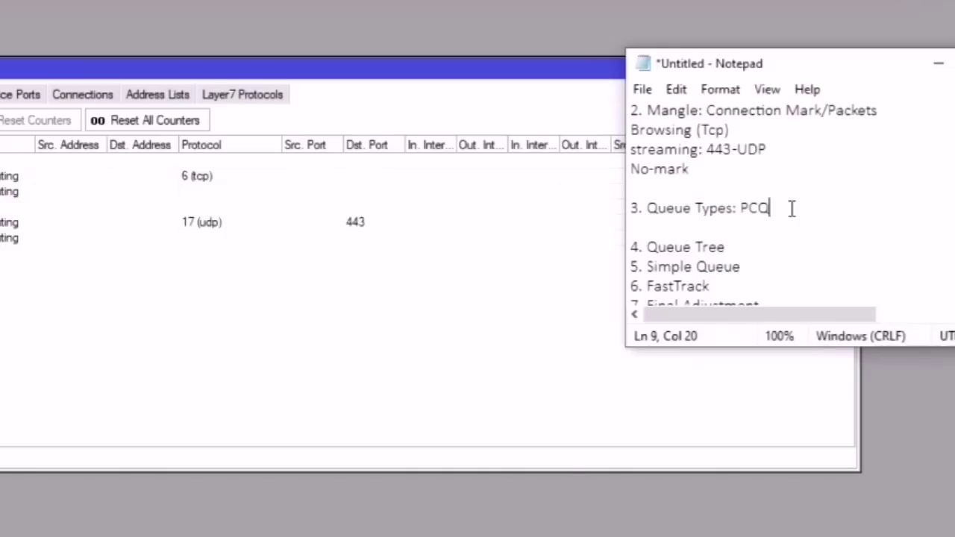
pyautogui.hotkey('shift', 'Left')
pyautogui.hotkey('shift', 'Left')
pyautogui.hotkey('shift', 'Left')
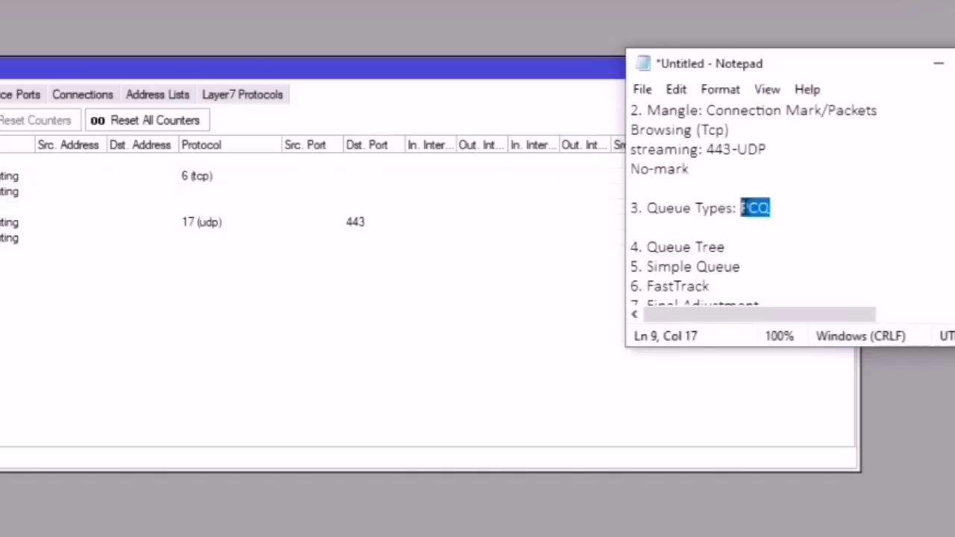
pyautogui.click(775, 208)
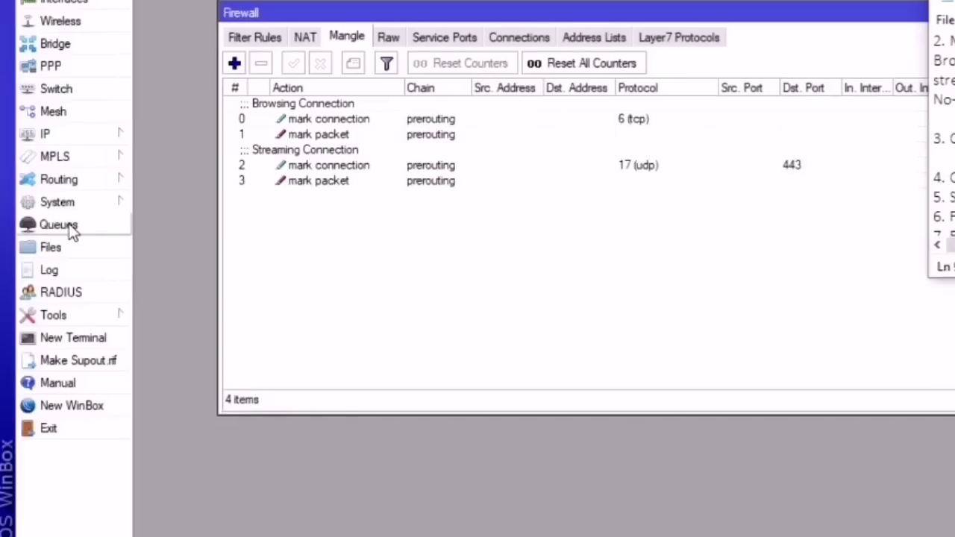
# Step: Delete the leftover queue1 type and compare pcq-download-default with pcq-upload-default
pyautogui.click(60, 226)
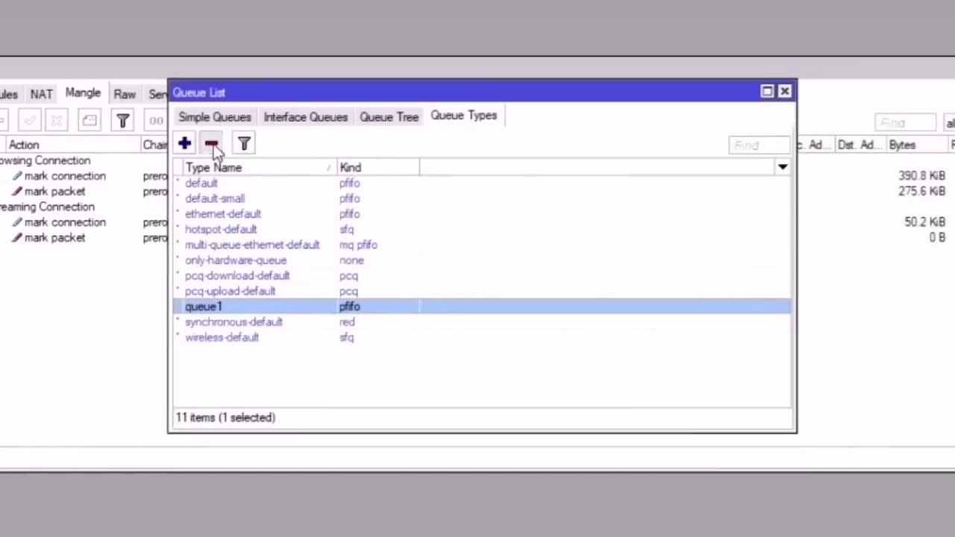
pyautogui.click(475, 88)
pyautogui.click(266, 277)
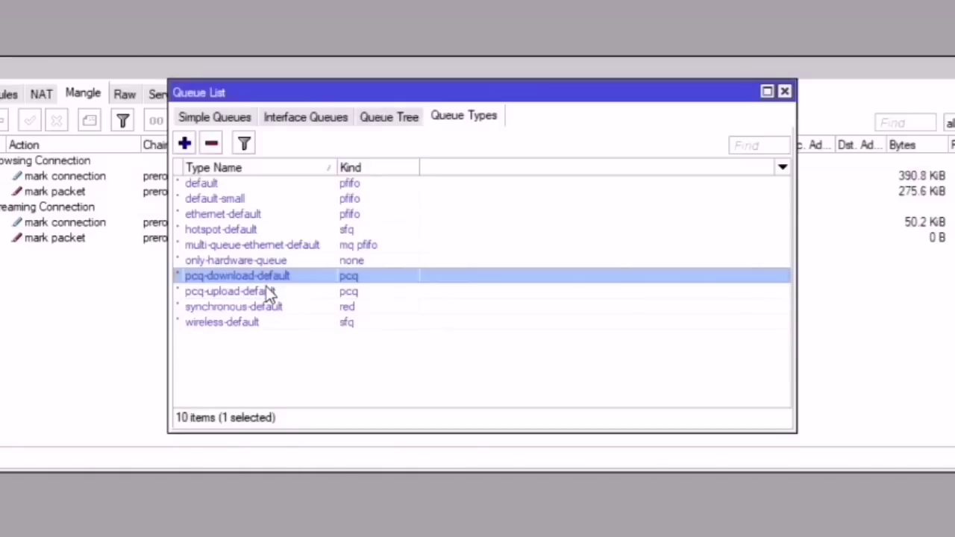
pyautogui.click(272, 291)
pyautogui.click(271, 276)
pyautogui.click(274, 291)
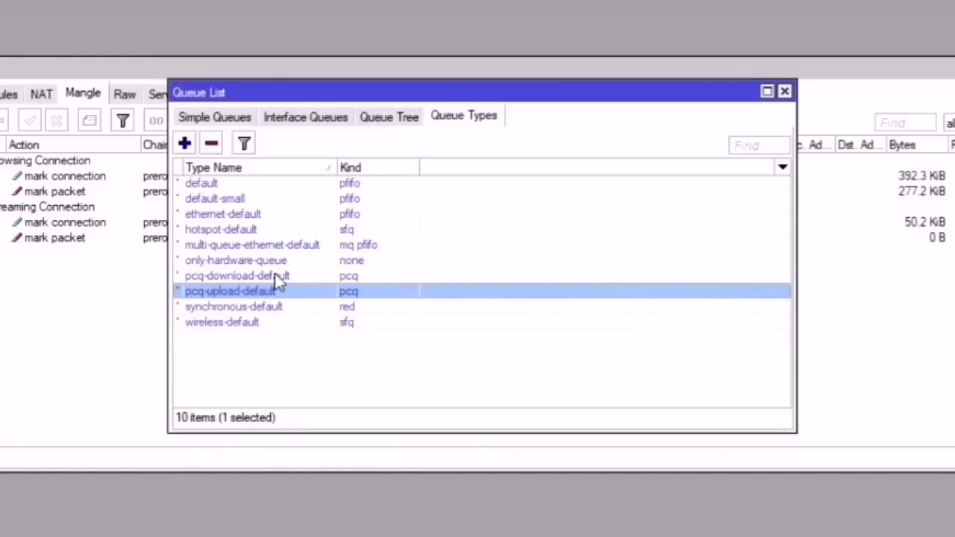
# Step: Add a new queue type named PCQ of kind pcq with rate 2M
pyautogui.click(184, 143)
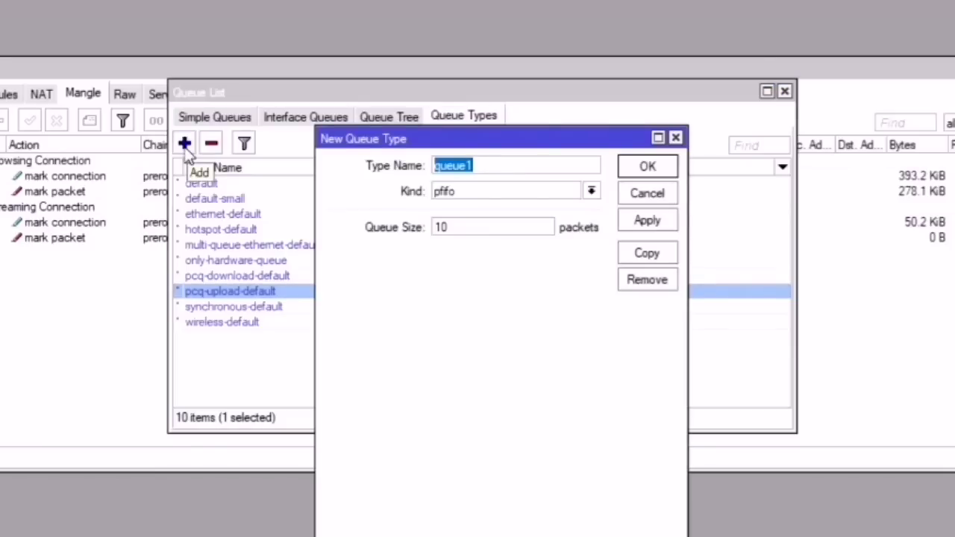
pyautogui.write('PCQ')
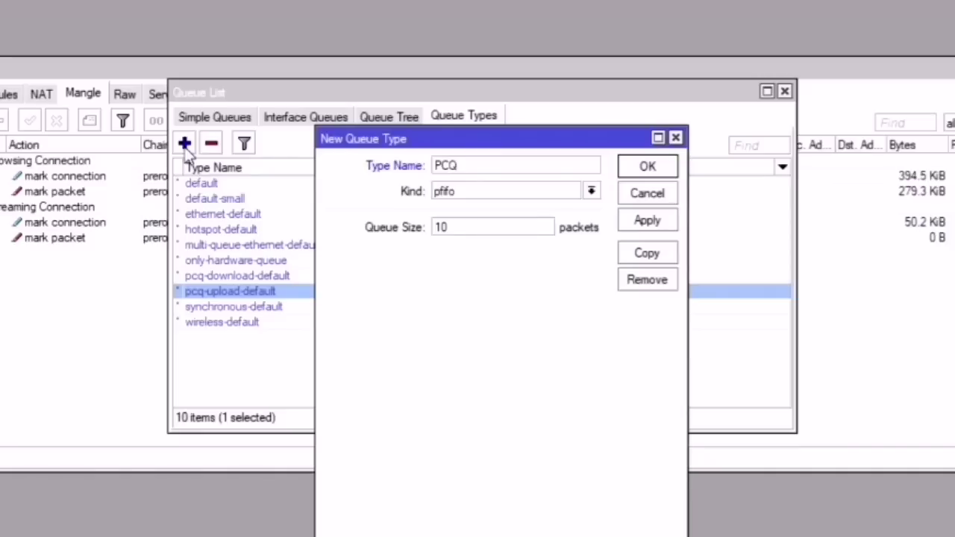
pyautogui.click(452, 191)
pyautogui.click(446, 246)
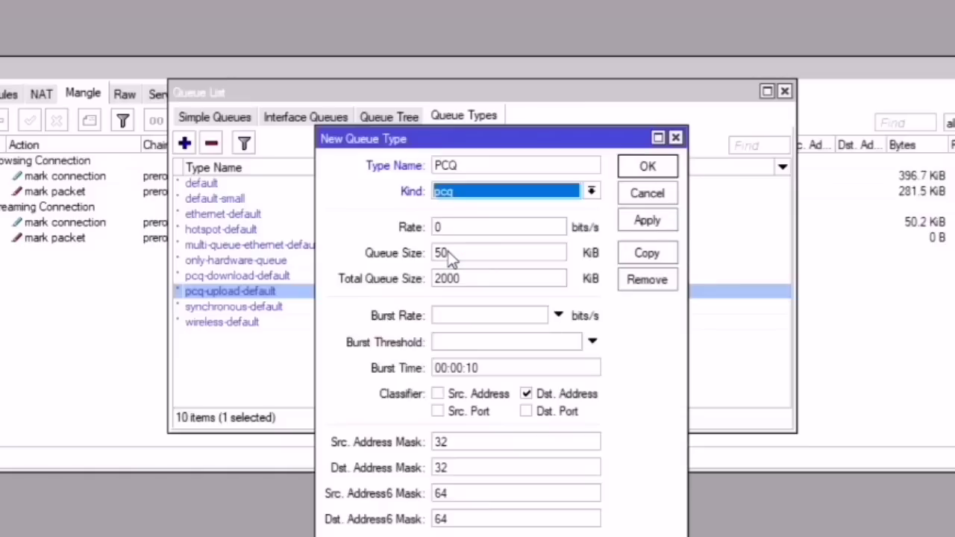
pyautogui.click(385, 197)
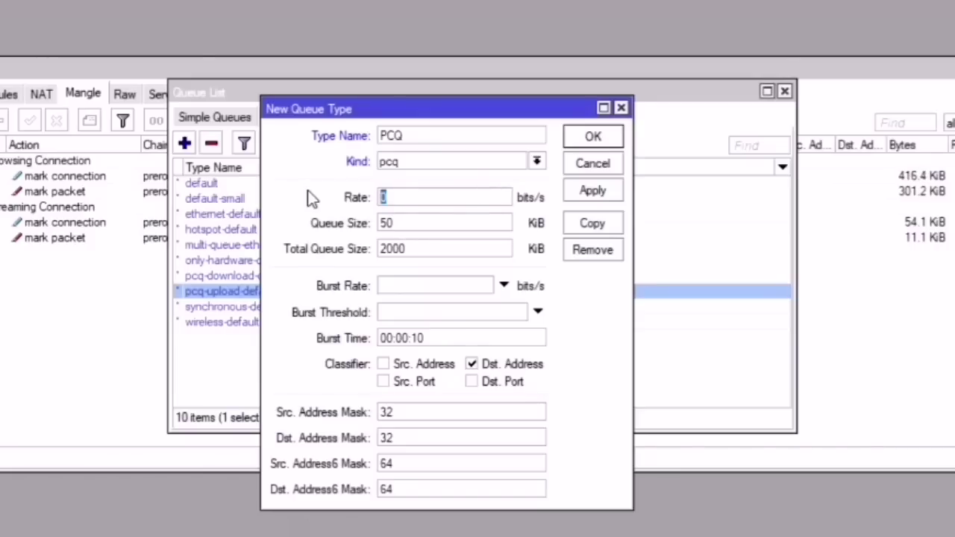
pyautogui.write('2M')
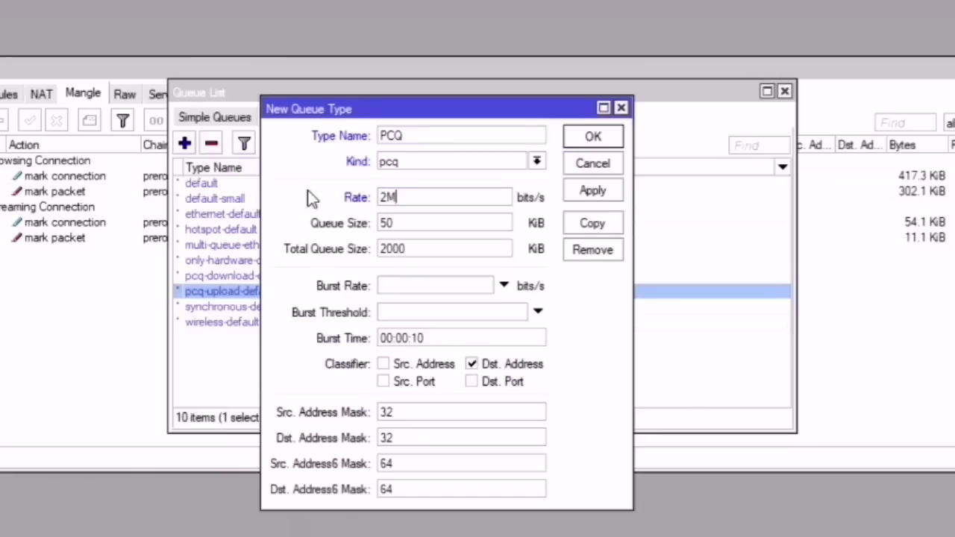
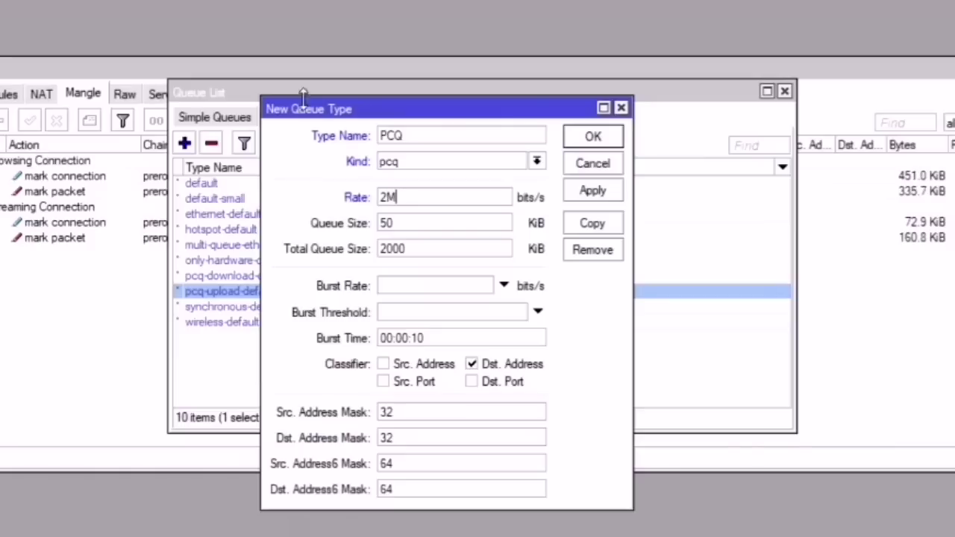
# Step: Set the PCQ type's rate to 0, queue size to 16 and total queue size to 640
pyautogui.click(427, 135)
pyautogui.moveTo(409, 198); pyautogui.dragTo(320, 188)
pyautogui.write('0')
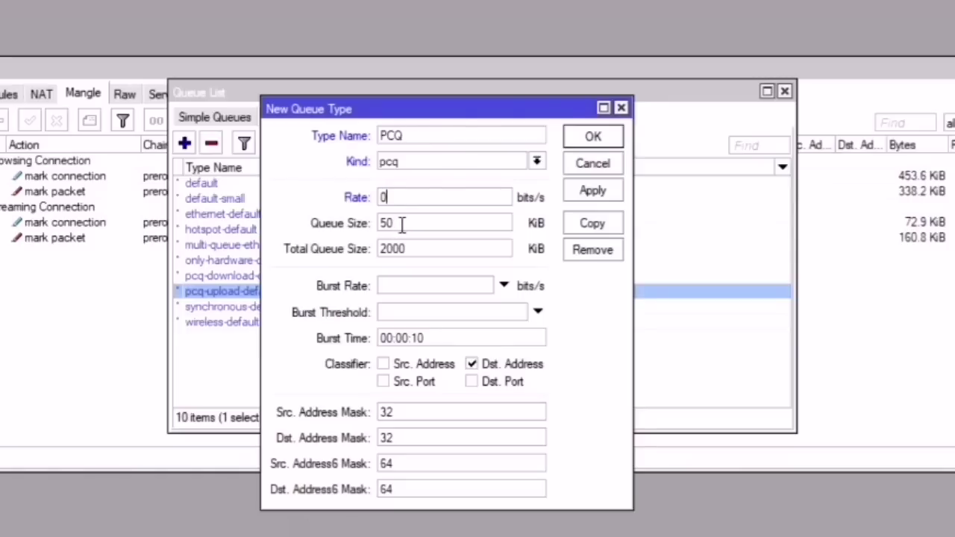
pyautogui.moveTo(401, 224); pyautogui.dragTo(365, 223)
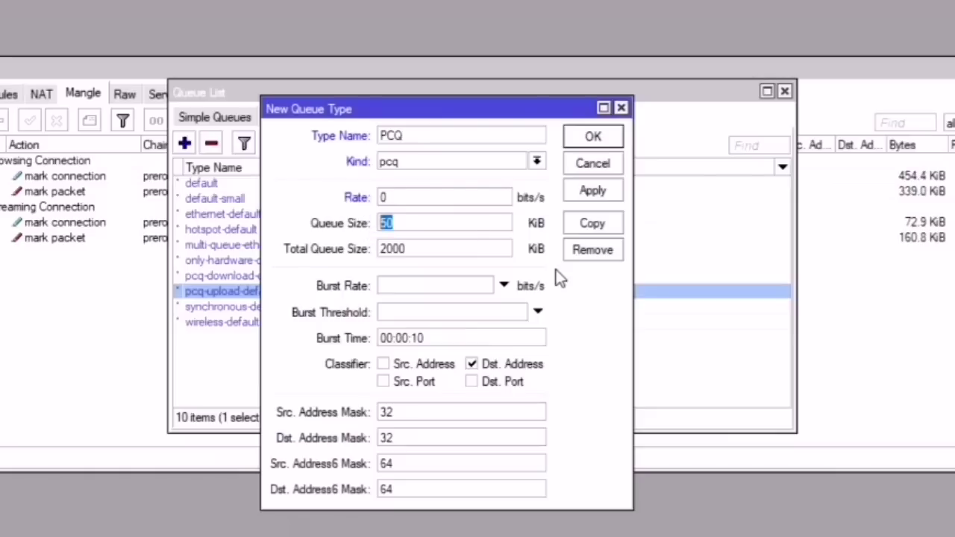
pyautogui.write('16')
pyautogui.moveTo(448, 250); pyautogui.dragTo(322, 257)
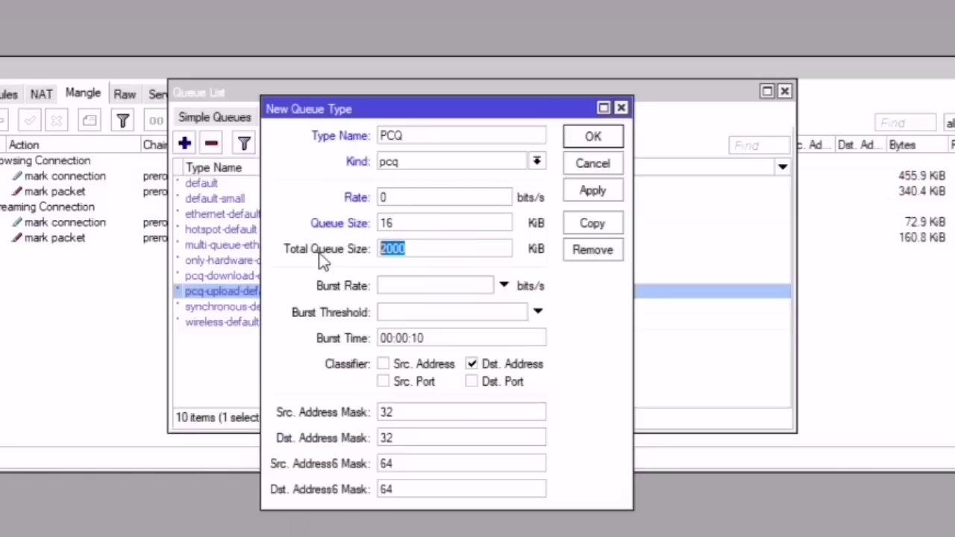
pyautogui.write('640')
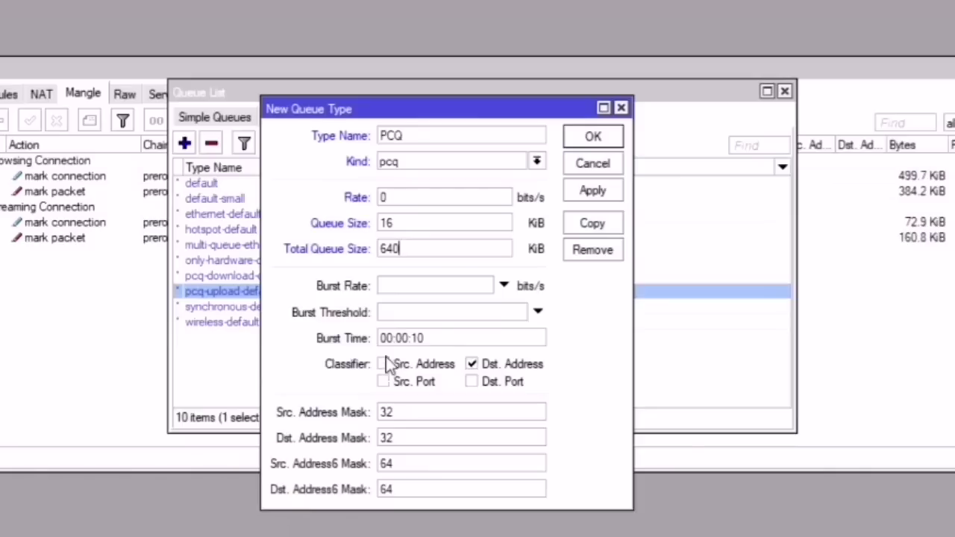
# Step: Try a suffix on the PCQ name, then select the source address mask value 32
pyautogui.click(419, 134)
pyautogui.write('-D')
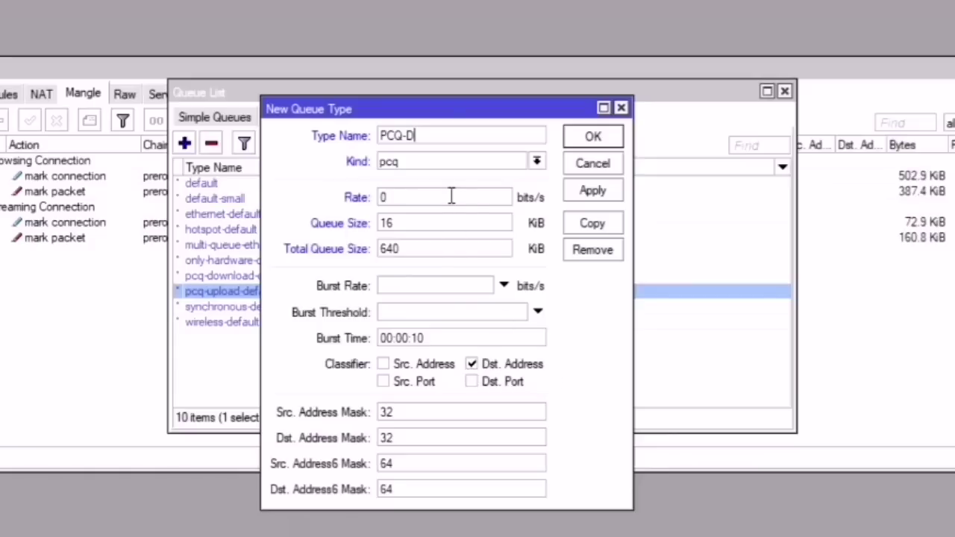
pyautogui.press('BackSpace')
pyautogui.write('u')
pyautogui.press('BackSpace')
pyautogui.doubleClick(377, 413)
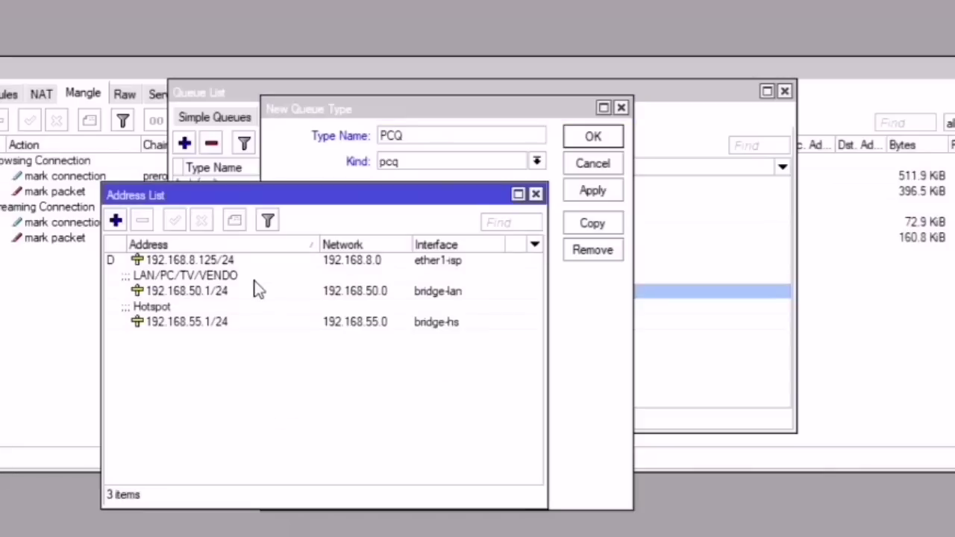
# Step: Check the router's address list, then set the source and destination address masks to 24
pyautogui.click(231, 266)
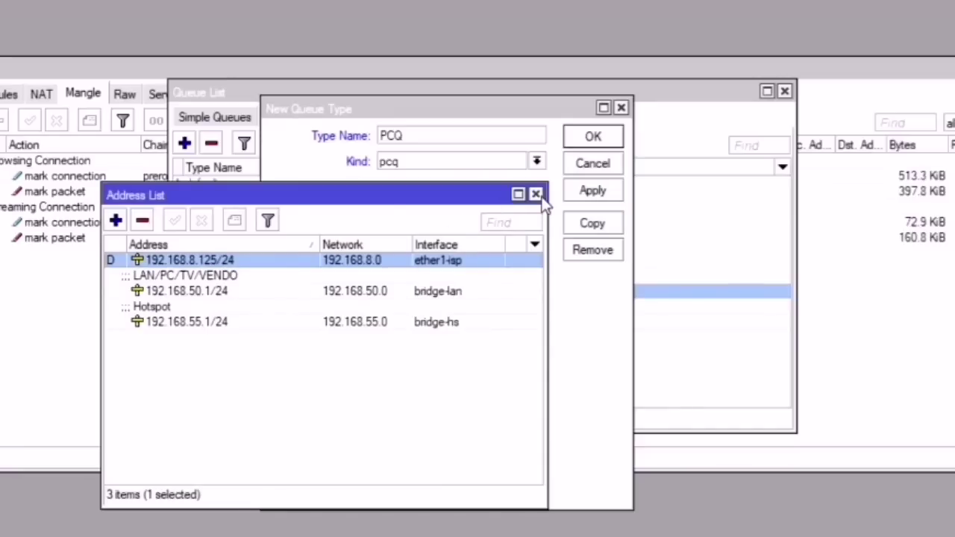
pyautogui.click(536, 194)
pyautogui.doubleClick(392, 412)
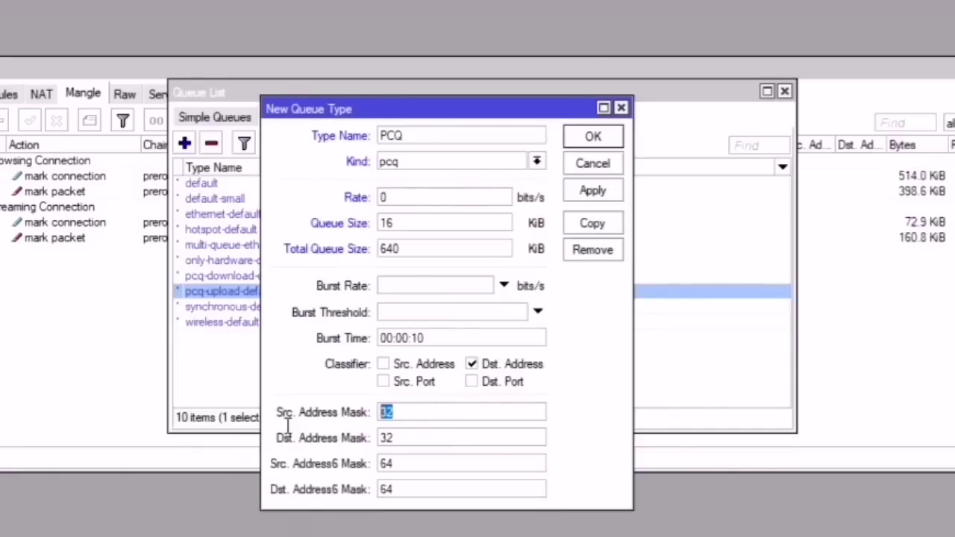
pyautogui.write('24')
pyautogui.doubleClick(411, 439)
pyautogui.write('24')
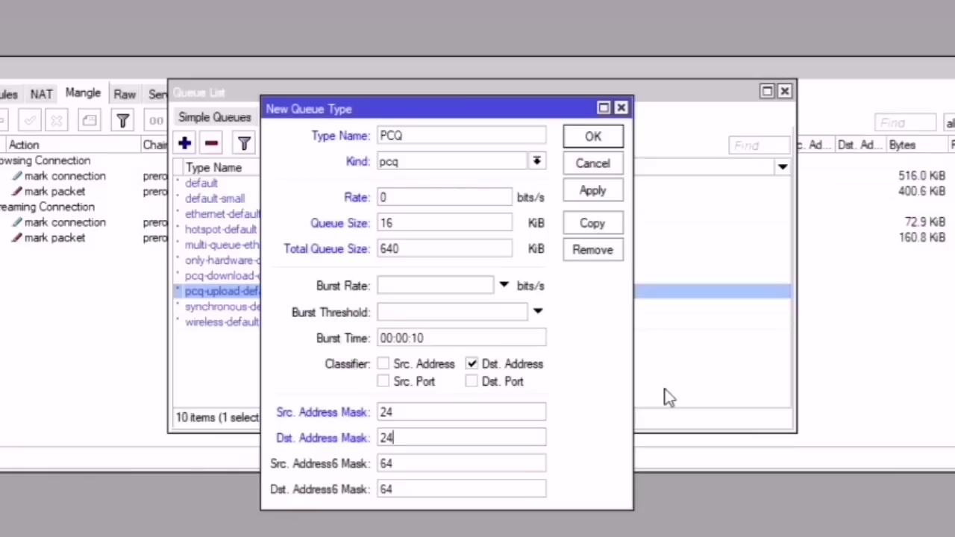
# Step: Save the PCQ queue type with its rate of 0
pyautogui.click(431, 136)
pyautogui.moveTo(467, 204); pyautogui.dragTo(305, 196)
pyautogui.click(587, 191)
pyautogui.click(592, 139)
# Step: Create queue type PCQ-1M of kind pcq with a 1M rate, queue size 16 and total 640
pyautogui.click(212, 186)
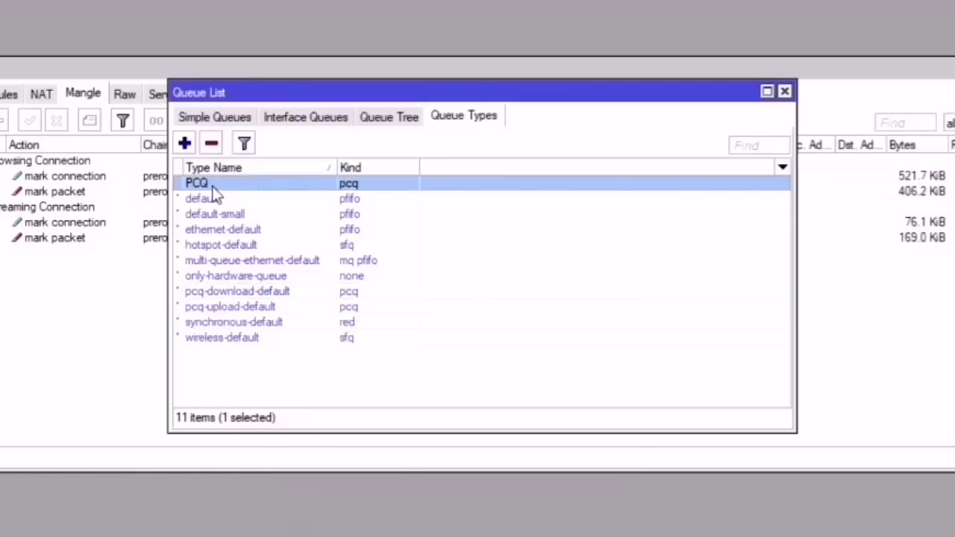
pyautogui.click(184, 142)
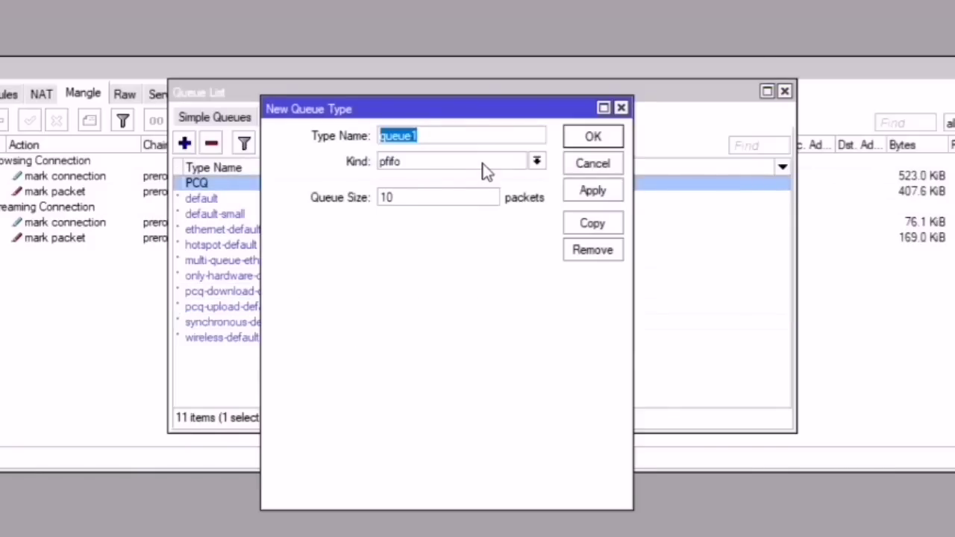
pyautogui.write('PCQ-1M')
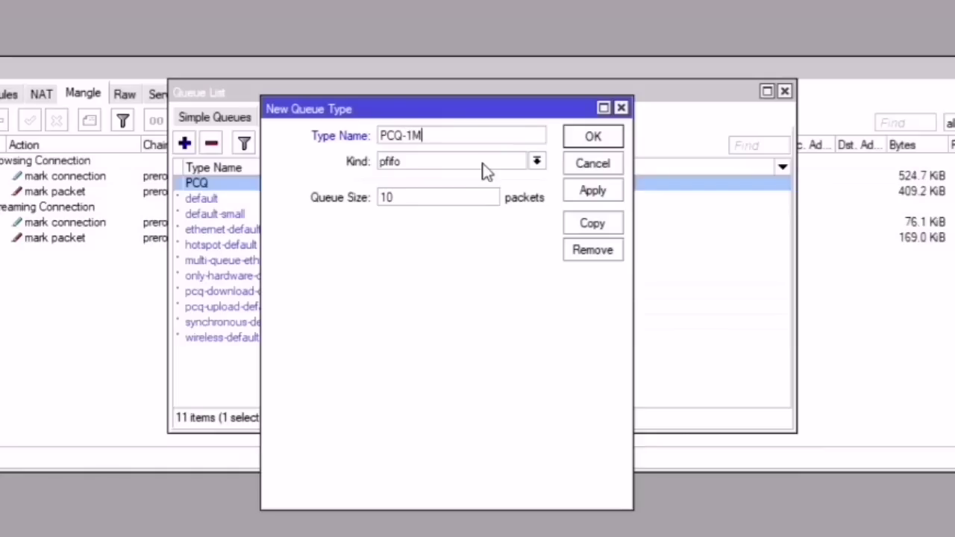
pyautogui.click(483, 165)
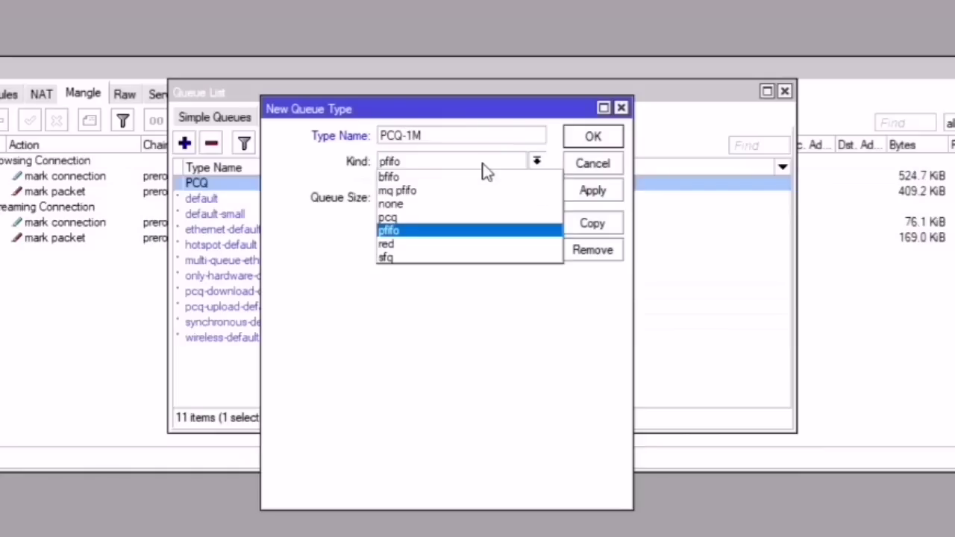
pyautogui.click(434, 220)
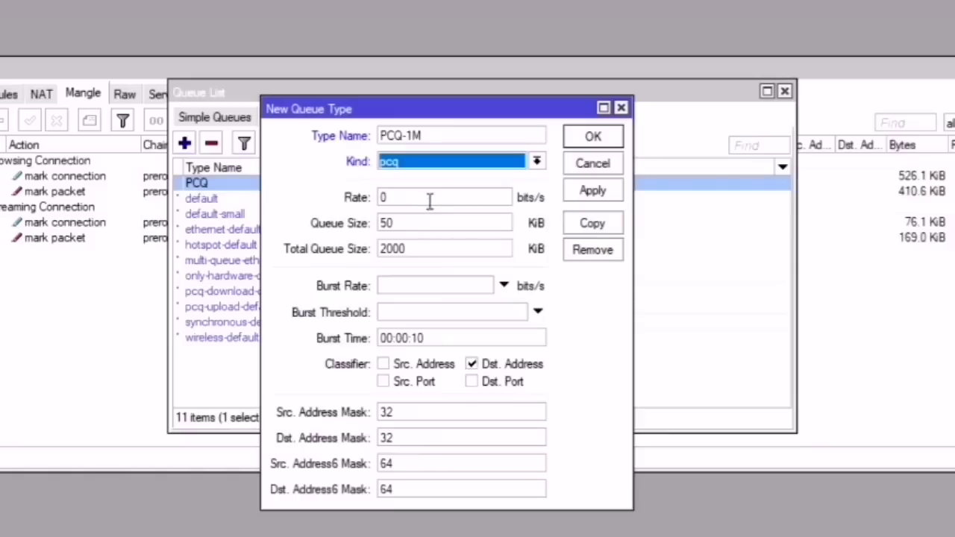
pyautogui.click(430, 198)
pyautogui.write('1M')
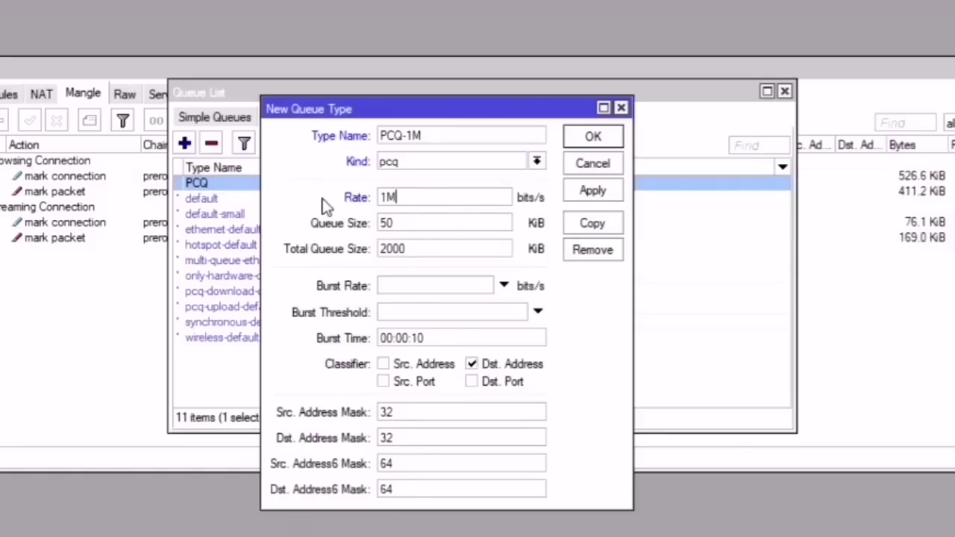
pyautogui.press('Tab')
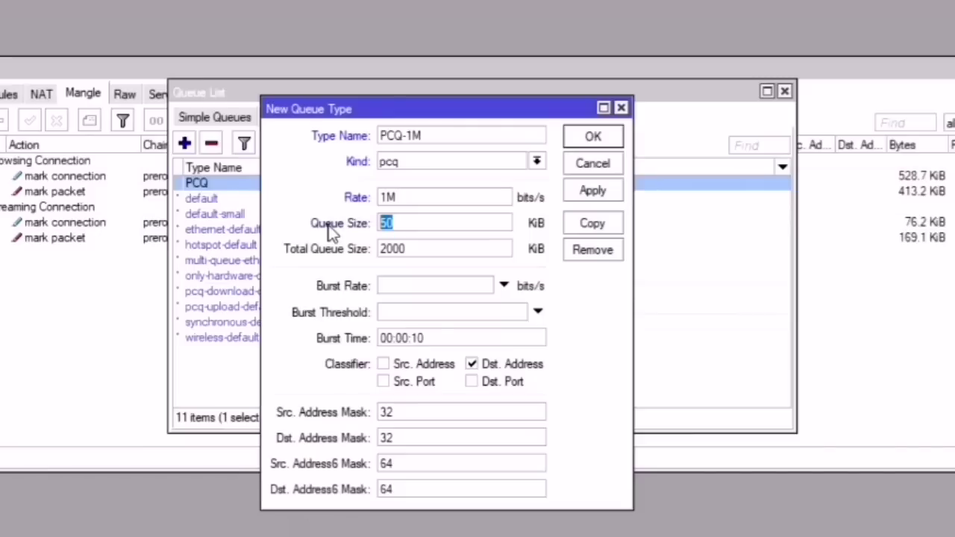
pyautogui.write('16')
pyautogui.press('Tab')
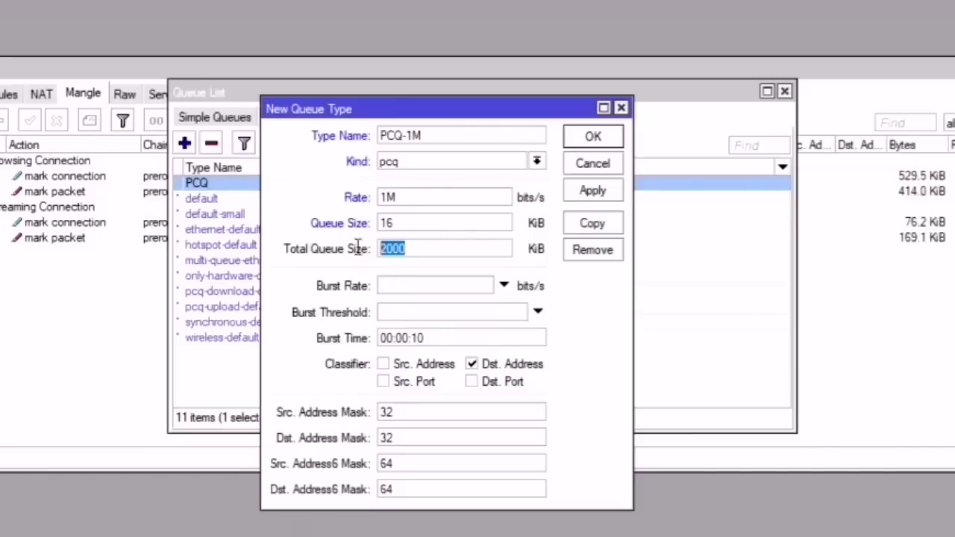
pyautogui.write('640')
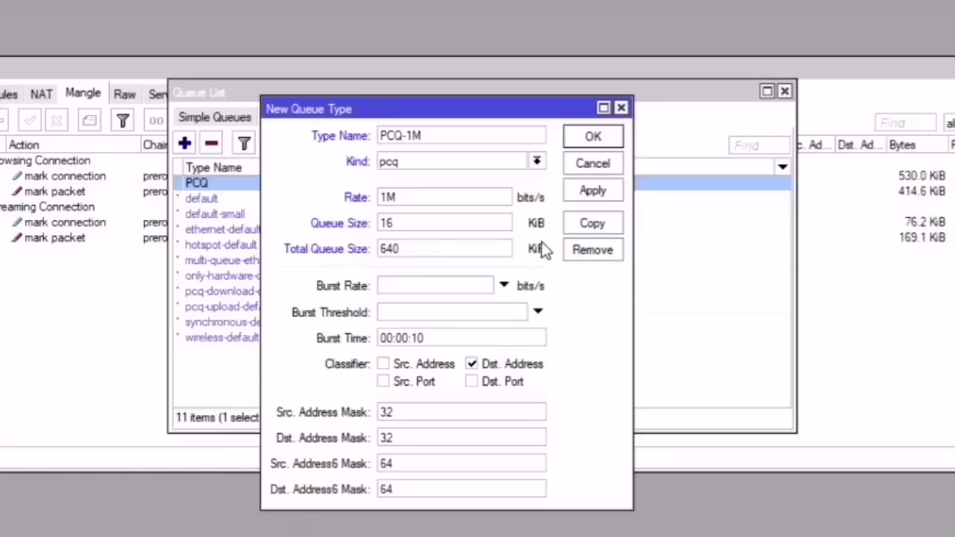
# Step: Set PCQ-1M's source and destination address masks to 24 and save it
pyautogui.doubleClick(386, 410)
pyautogui.write('24')
pyautogui.doubleClick(418, 440)
pyautogui.write('24')
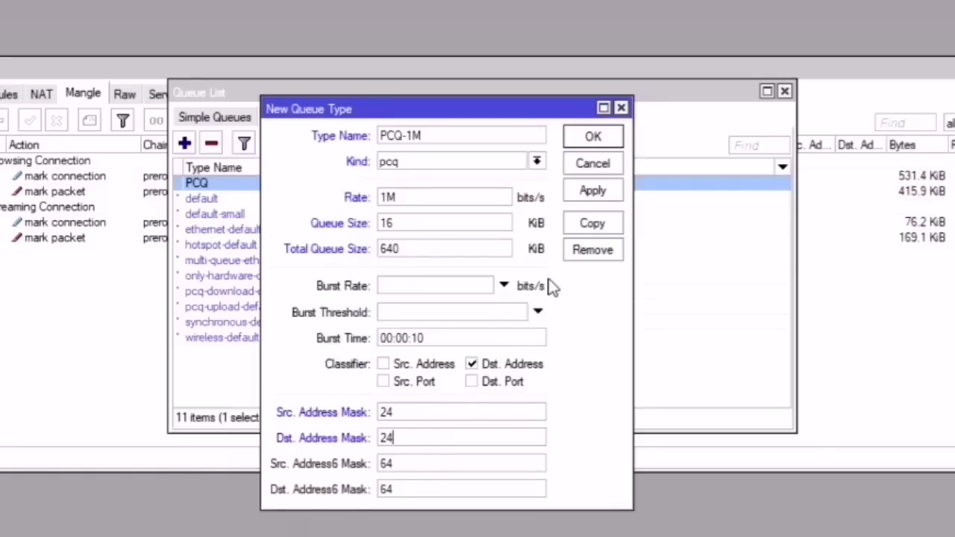
pyautogui.click(595, 195)
pyautogui.click(599, 138)
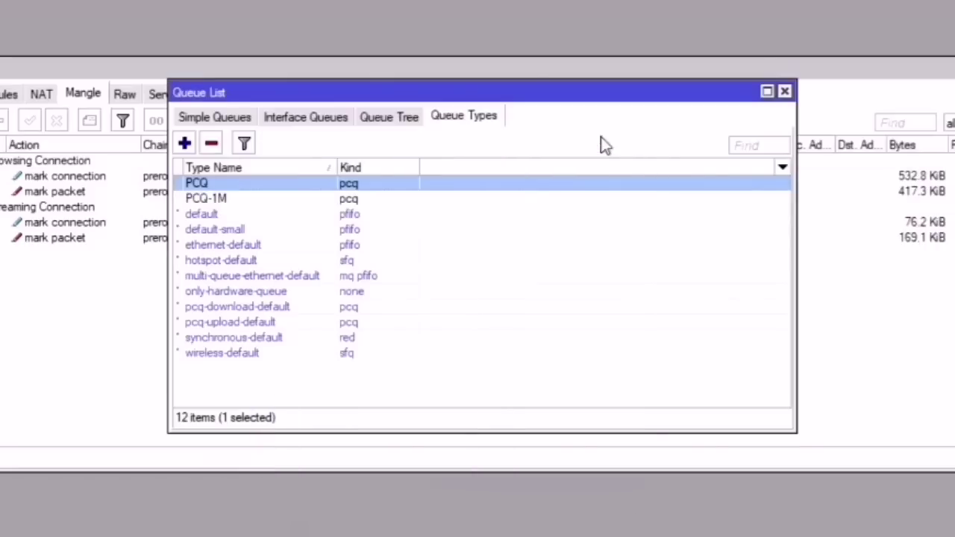
# Step: Create queue type PCQ-2M of kind pcq with a 2M rate, queue size 15 and total 640
pyautogui.click(185, 144)
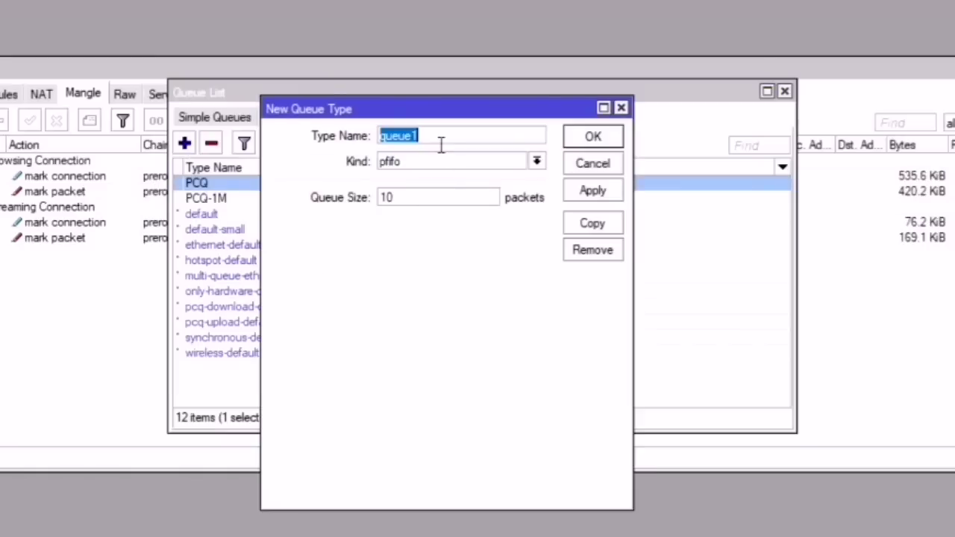
pyautogui.write('PC')
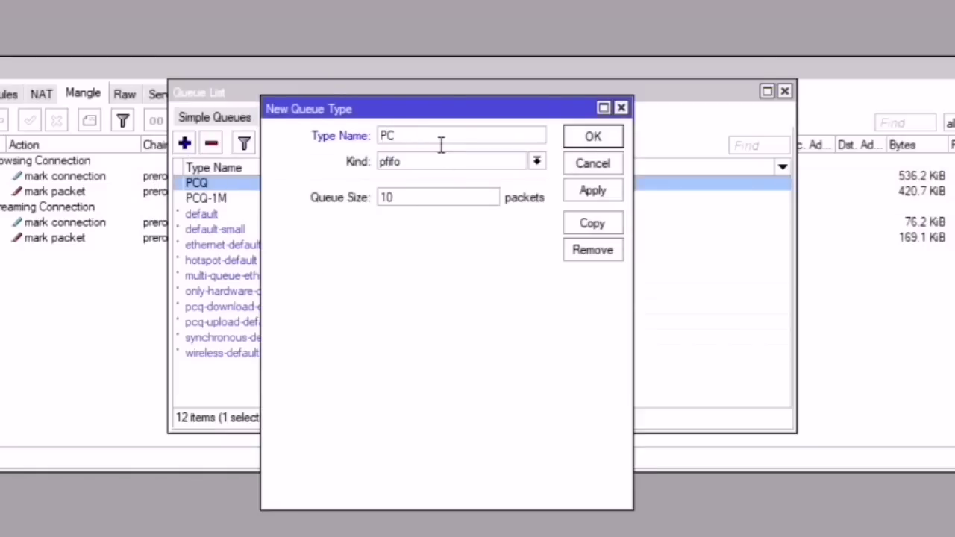
pyautogui.write('Q-2M')
pyautogui.click(445, 162)
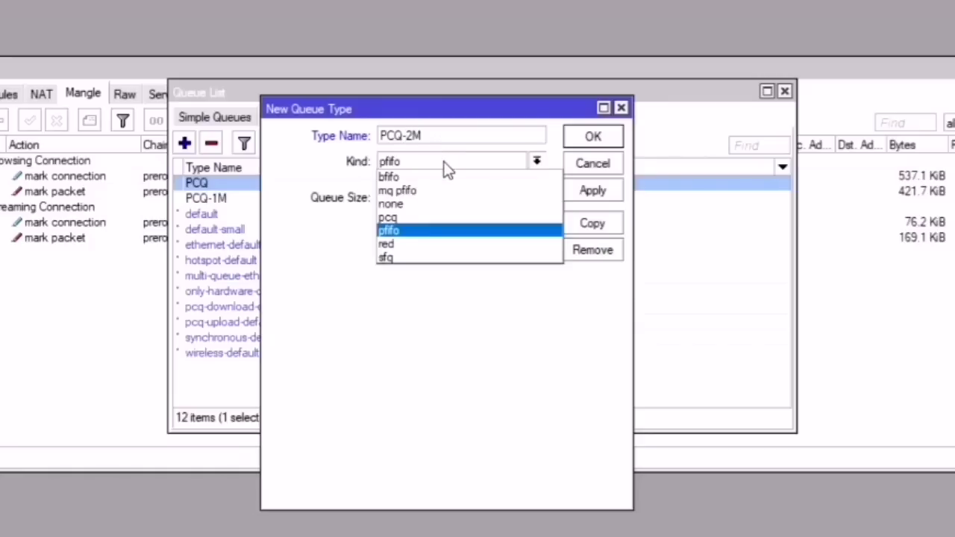
pyautogui.click(416, 216)
pyautogui.press('Tab')
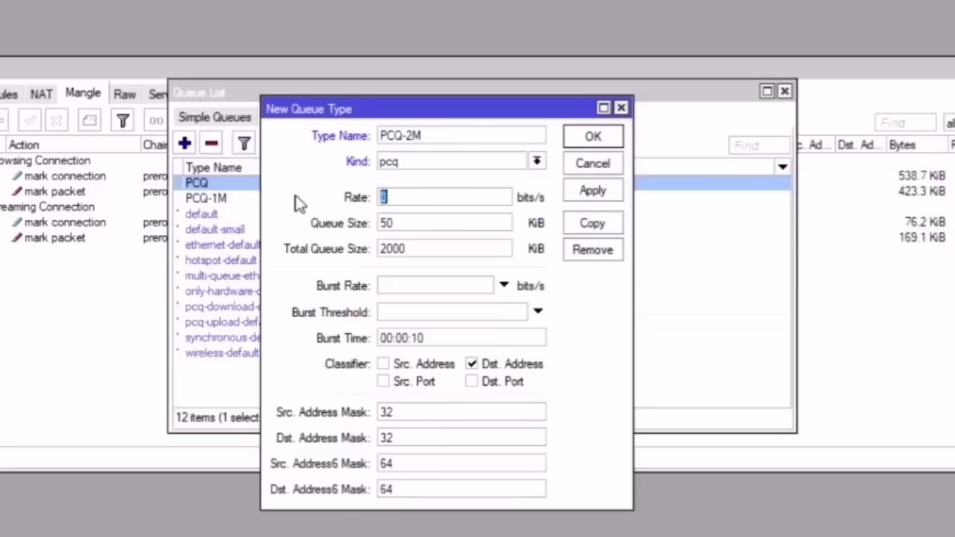
pyautogui.write('2M')
pyautogui.press('Tab')
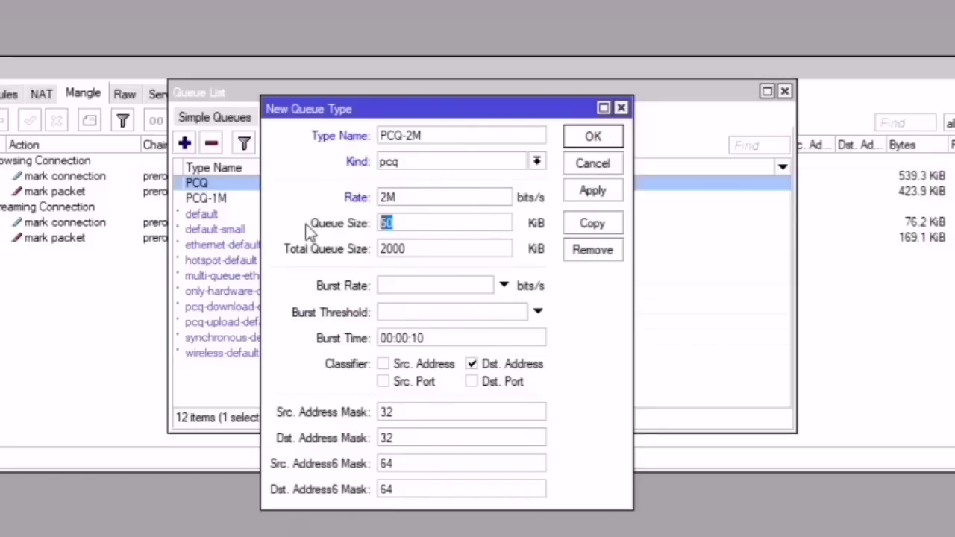
pyautogui.write('15')
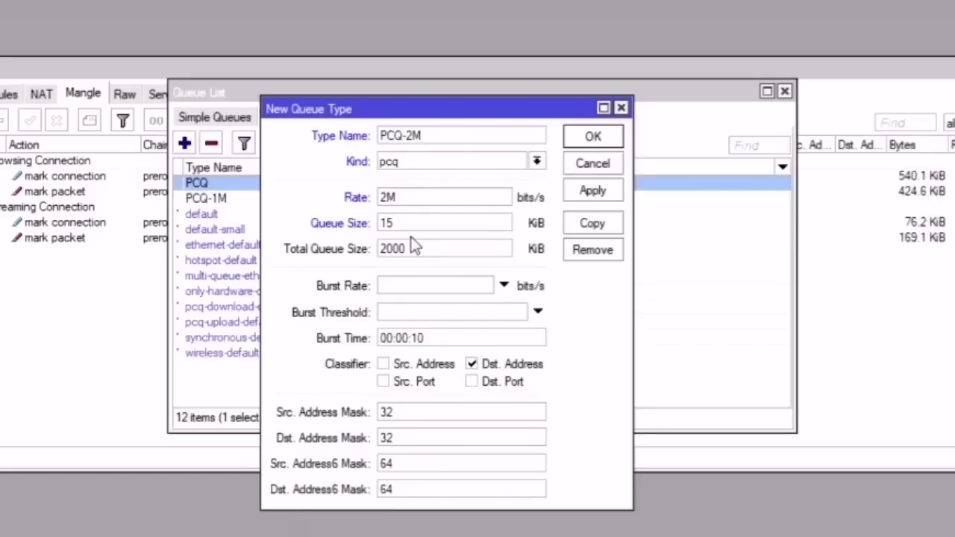
pyautogui.press('Tab')
pyautogui.write('640')
# Step: Set PCQ-2M's source and destination address masks to 24 and save it
pyautogui.doubleClick(428, 412)
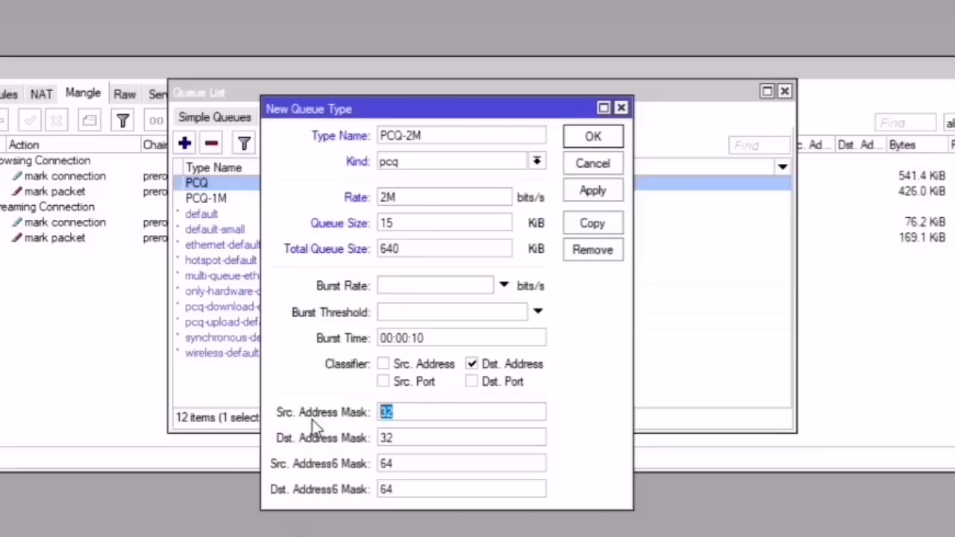
pyautogui.write('25')
pyautogui.press('BackSpace')
pyautogui.write('4')
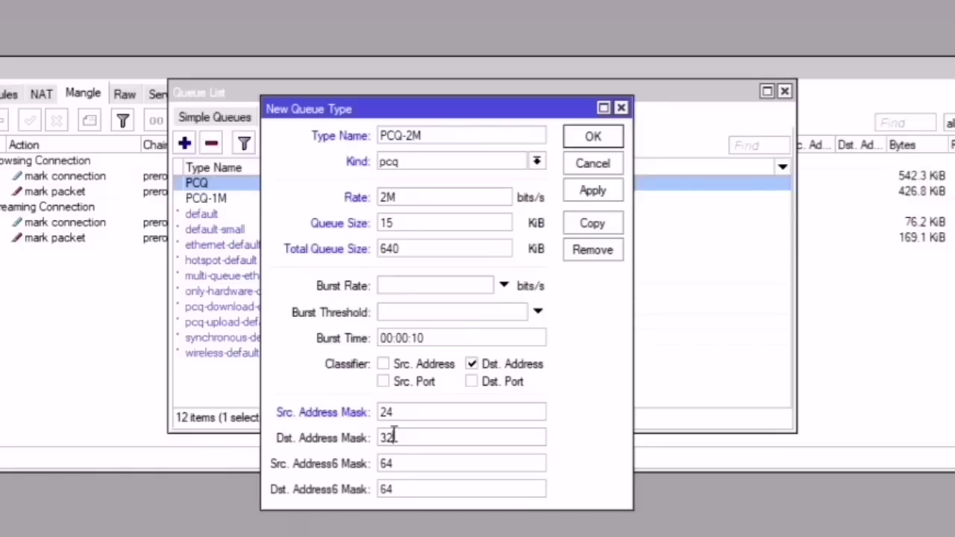
pyautogui.doubleClick(391, 438)
pyautogui.write('24')
pyautogui.click(592, 192)
pyautogui.click(603, 138)
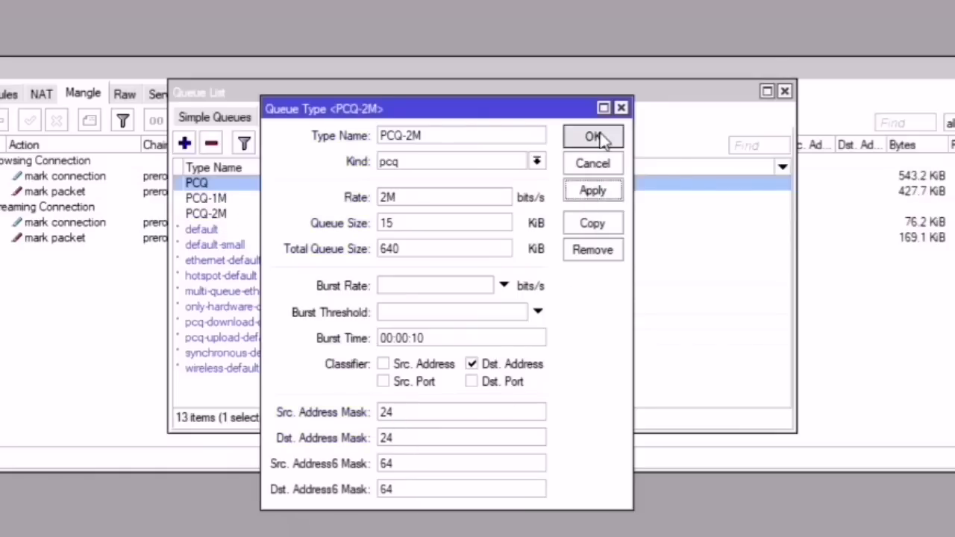
# Step: Create queue type PCQ-512k of kind pcq with a 512k rate
pyautogui.click(184, 143)
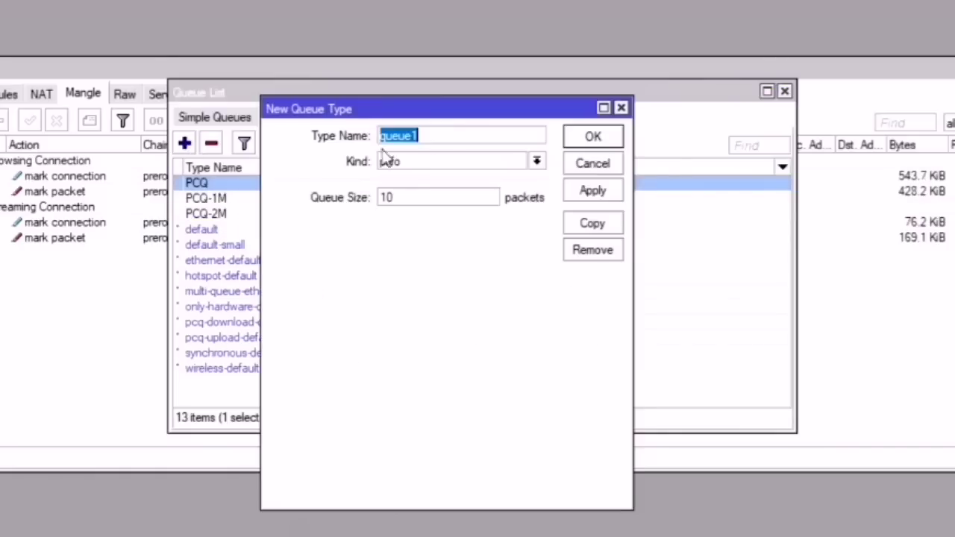
pyautogui.write('PCQ')
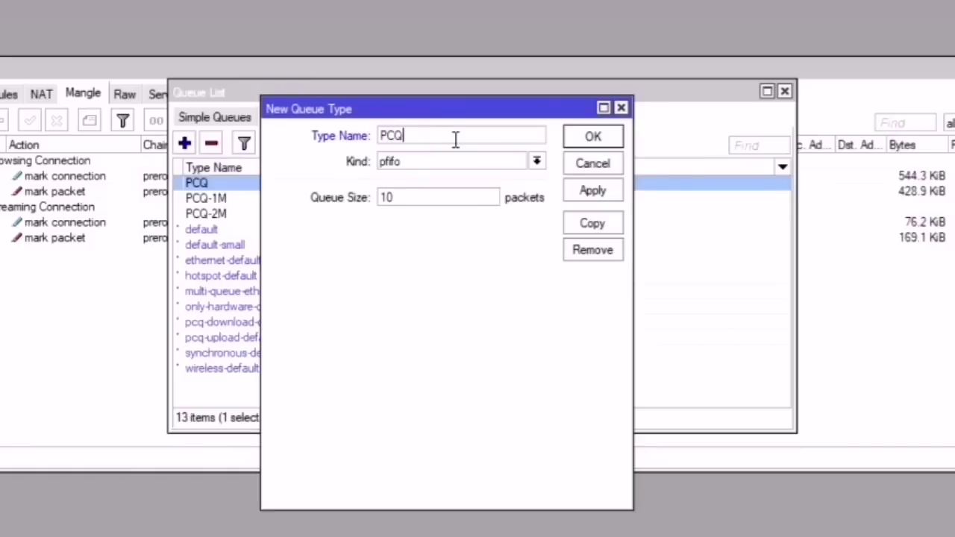
pyautogui.write('-512K')
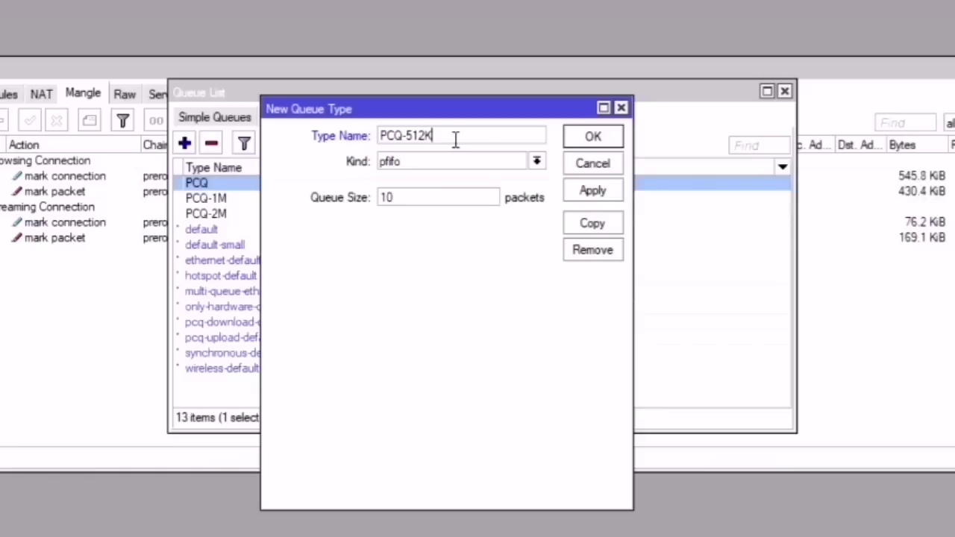
pyautogui.press('BackSpace')
pyautogui.write('k')
pyautogui.click(461, 163)
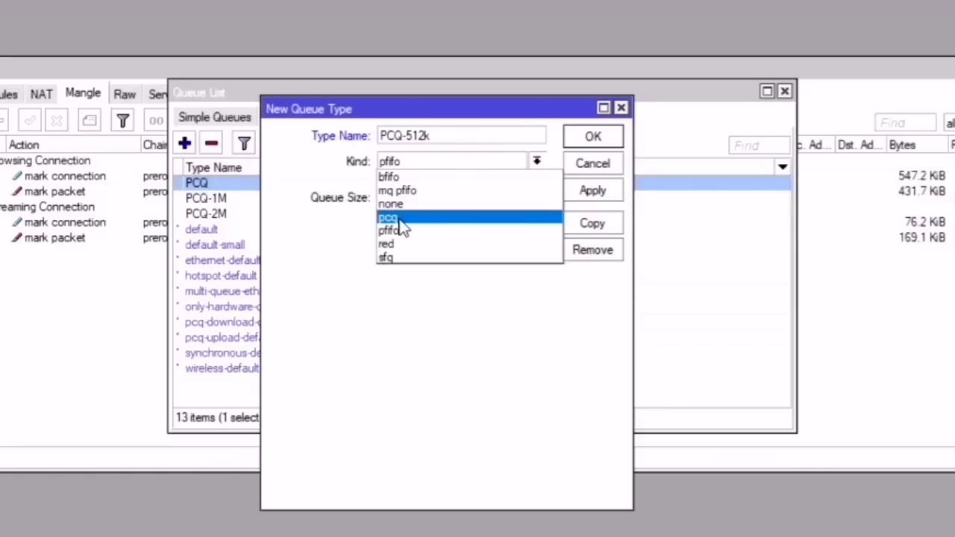
pyautogui.click(400, 218)
pyautogui.press('Tab')
pyautogui.write('512k')
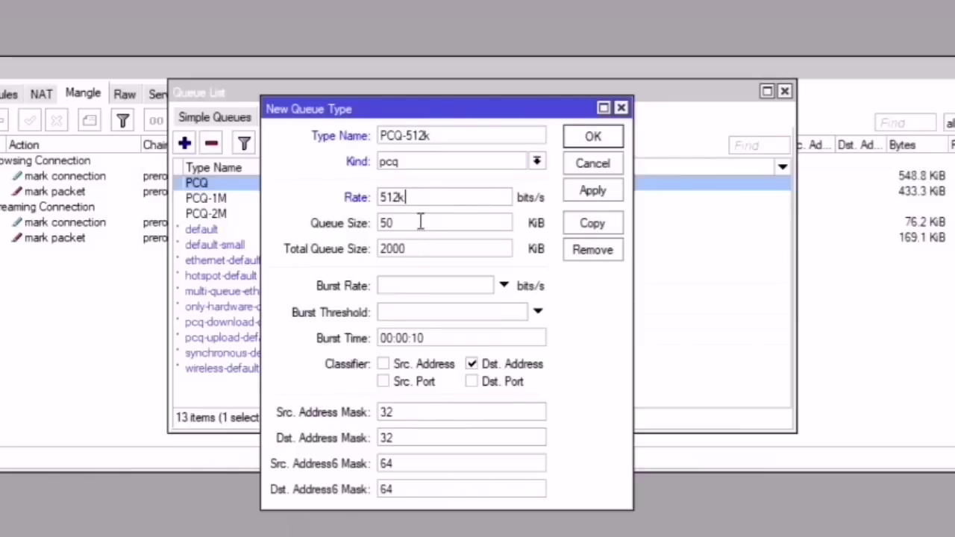
# Step: Give PCQ-512k queue size 16, total 640 and 24 address masks, then save it
pyautogui.moveTo(420, 220); pyautogui.dragTo(328, 220)
pyautogui.write('16')
pyautogui.moveTo(412, 248); pyautogui.dragTo(323, 251)
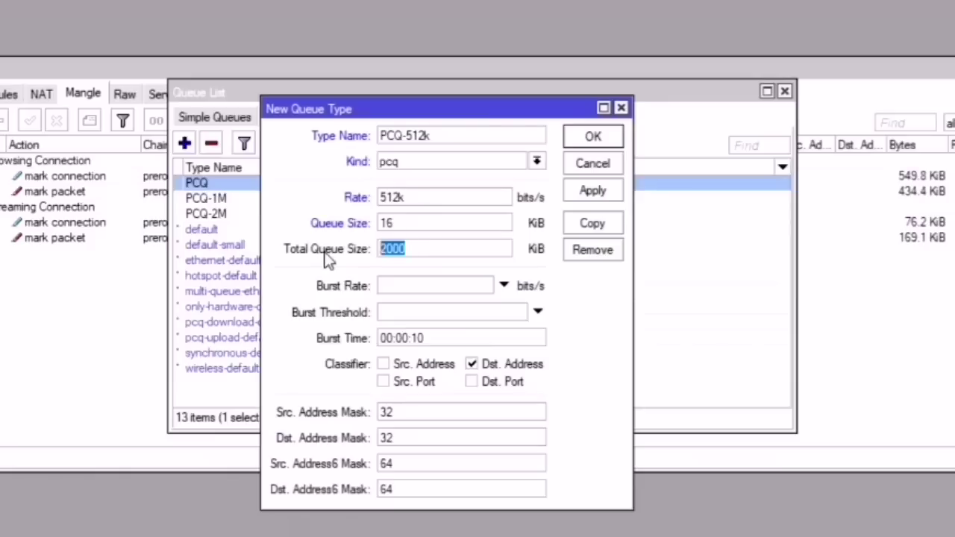
pyautogui.write('640')
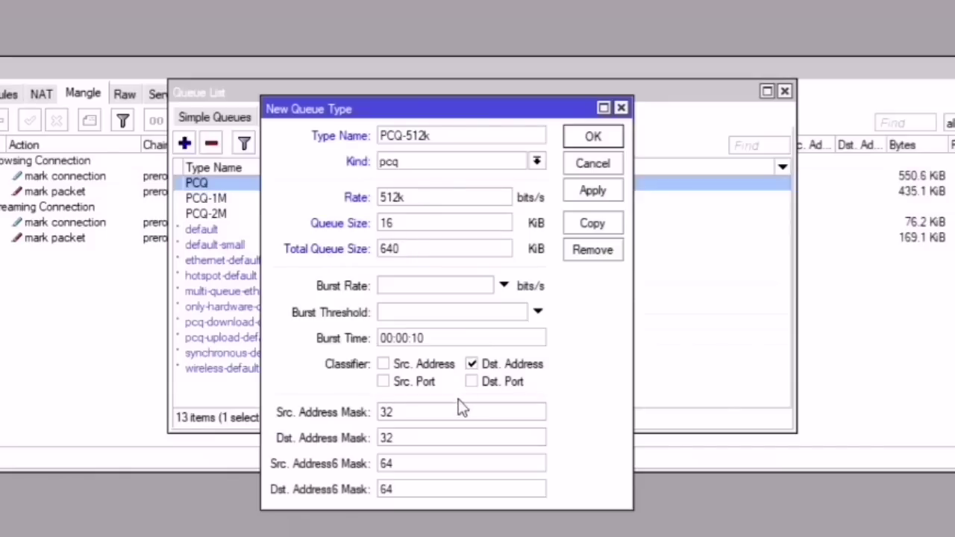
pyautogui.moveTo(458, 406); pyautogui.dragTo(282, 413)
pyautogui.write('24')
pyautogui.moveTo(412, 438); pyautogui.dragTo(316, 434)
pyautogui.write('24')
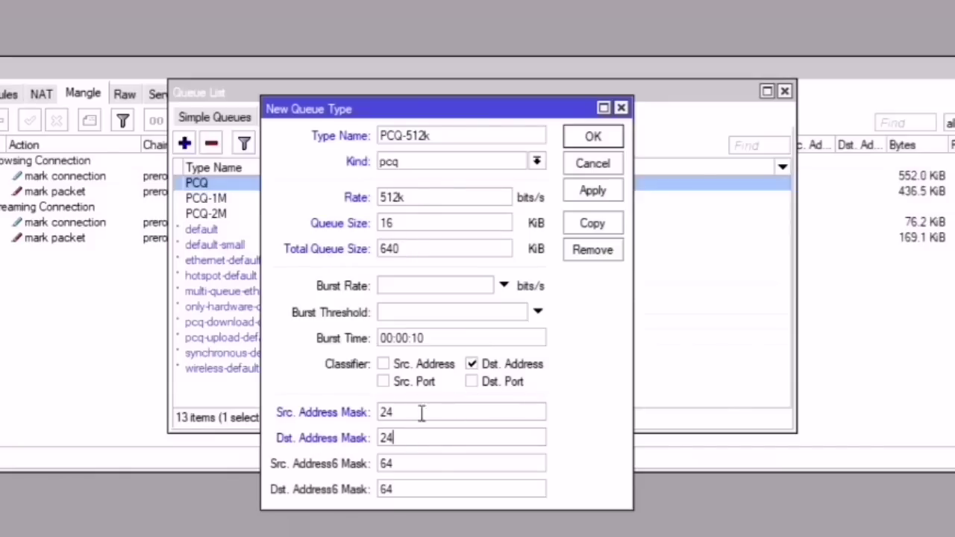
pyautogui.click(597, 188)
pyautogui.click(593, 138)
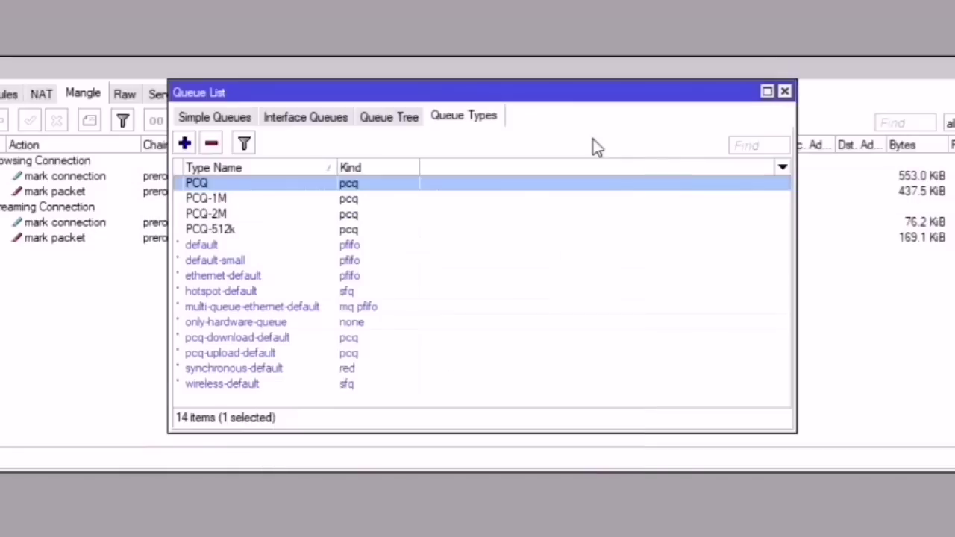
# Step: Add browsing, streaming and other lines under '4. Queue Tree' in the notes, then return to Winbox
pyautogui.click(498, 239)
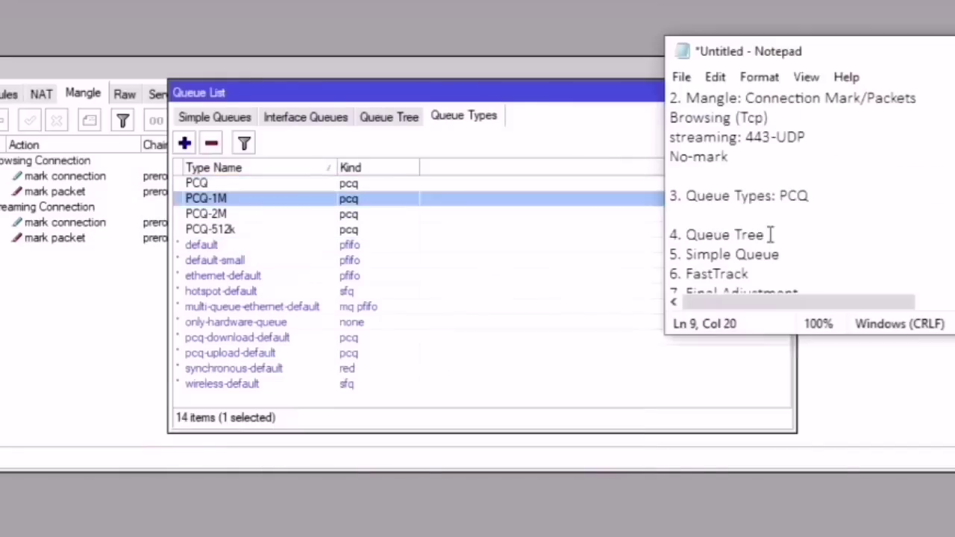
pyautogui.click(769, 234)
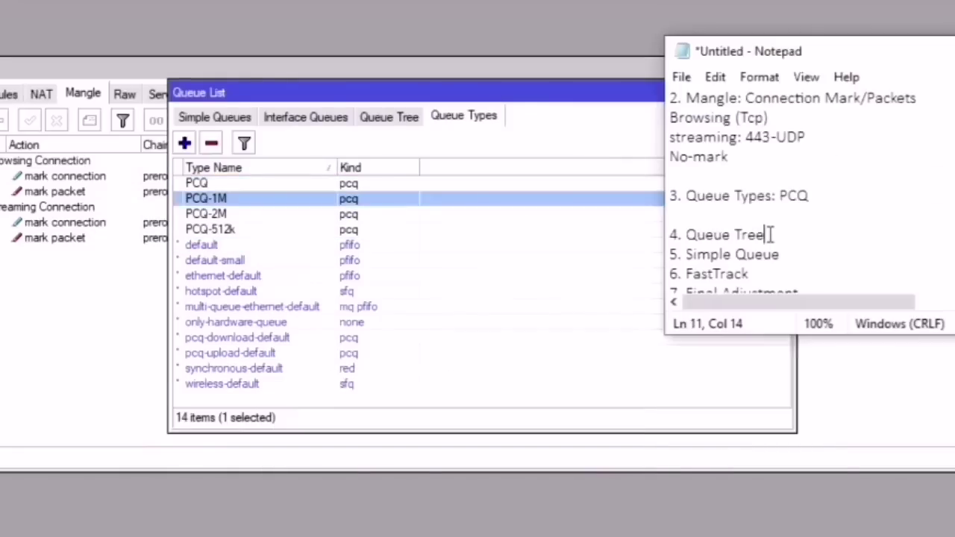
pyautogui.press('Return')
pyautogui.scroll(-1, 784, 217)
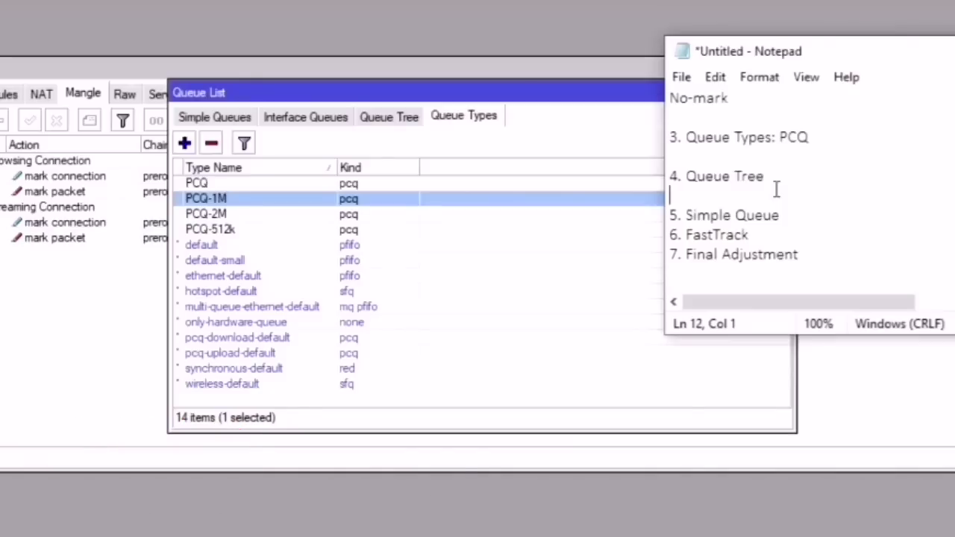
pyautogui.write('browsing')
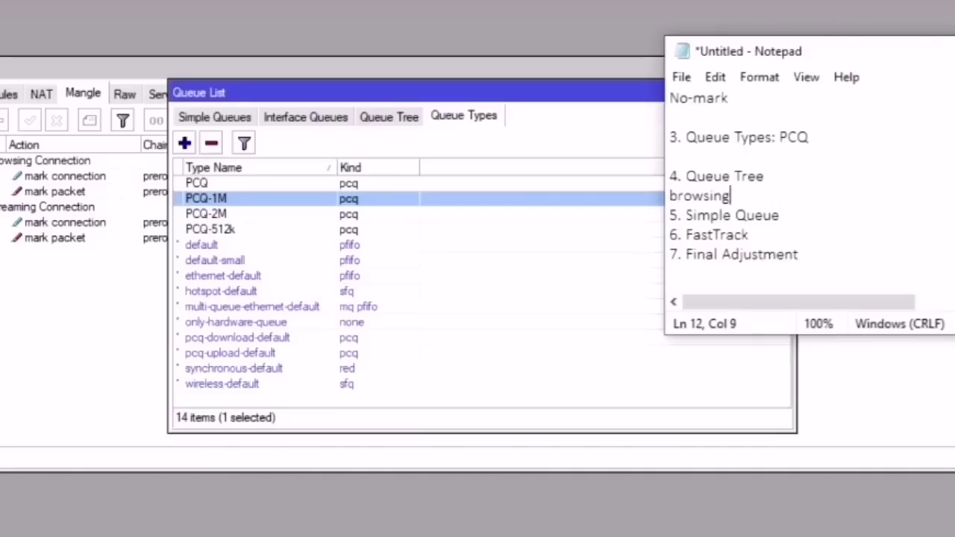
pyautogui.press('Return')
pyautogui.write('stra')
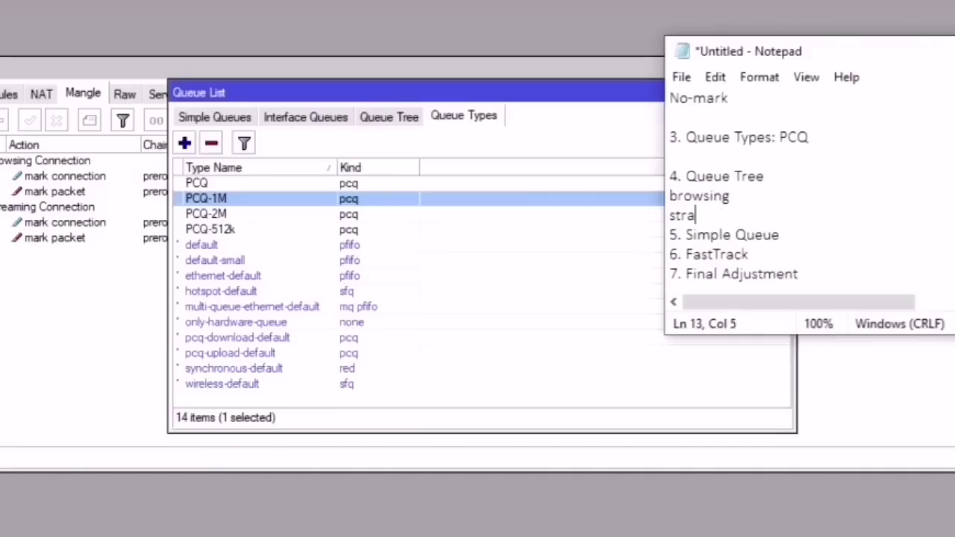
pyautogui.press('BackSpace')
pyautogui.write('eaming')
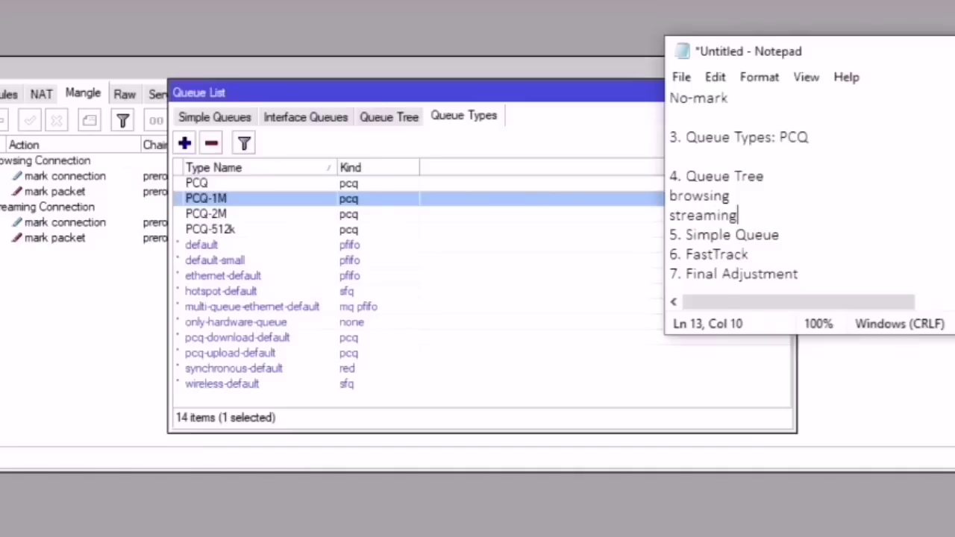
pyautogui.press('Return')
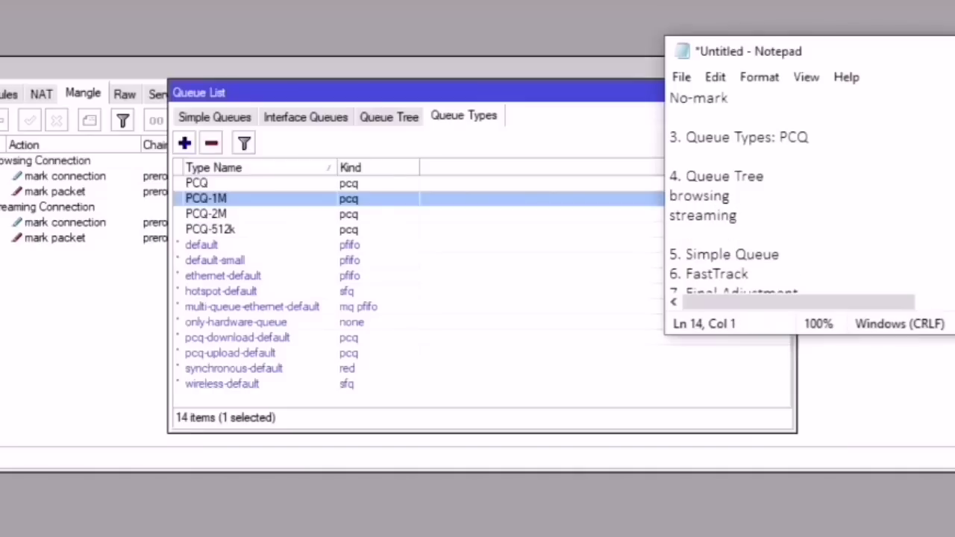
pyautogui.write('other')
pyautogui.press('Return')
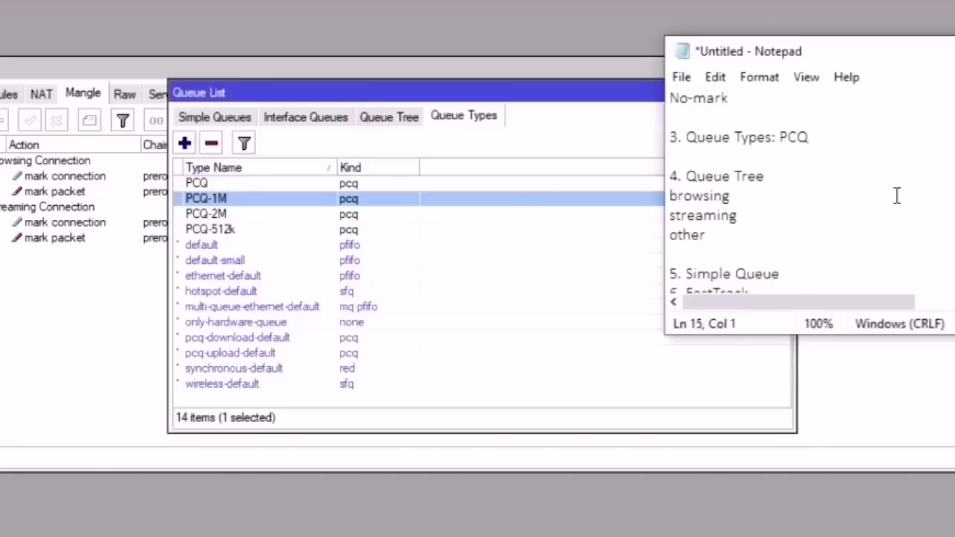
pyautogui.click(820, 197)
pyautogui.click(789, 92)
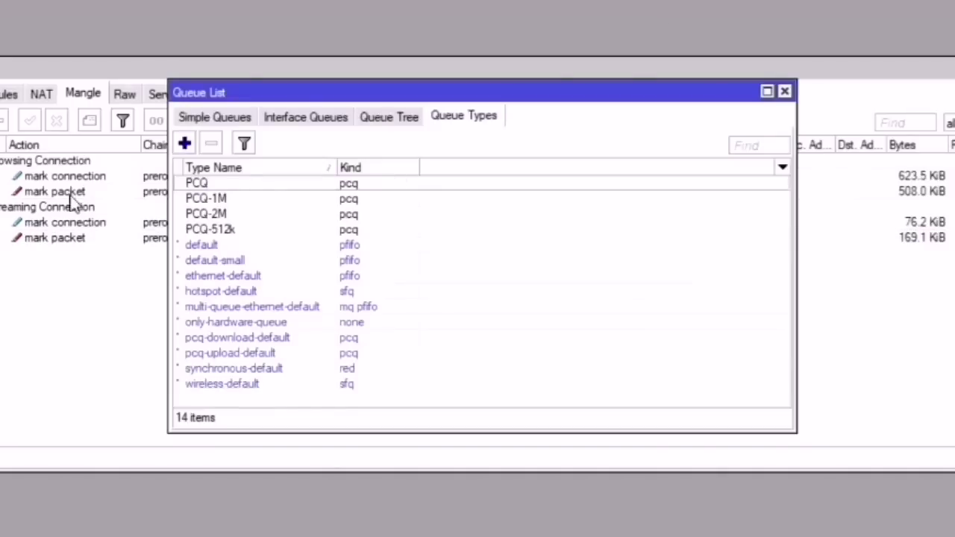
# Step: Switch to the Queue Tree, add a new entry, and bring the planning notes alongside
pyautogui.click(398, 120)
pyautogui.hotkey('alt', 'Tab')
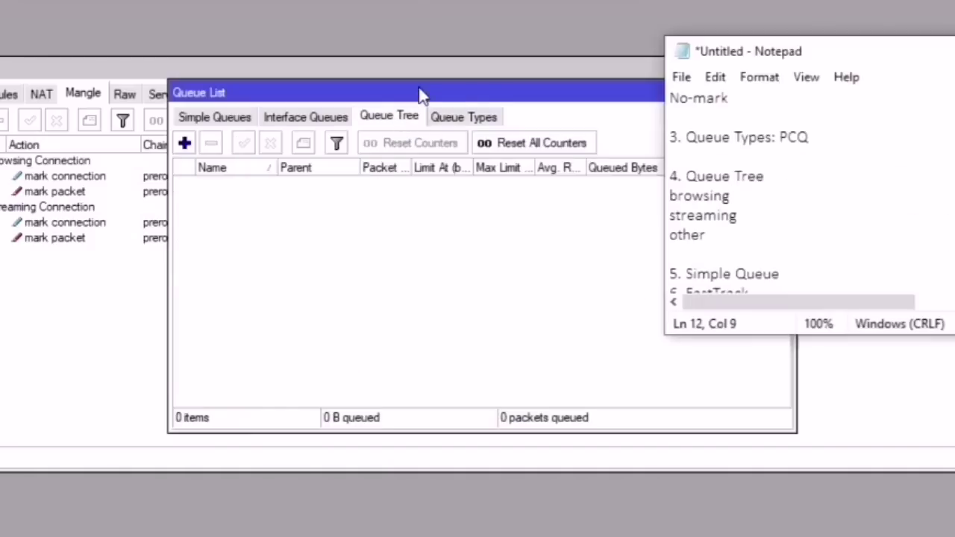
pyautogui.moveTo(420, 94); pyautogui.dragTo(319, 89)
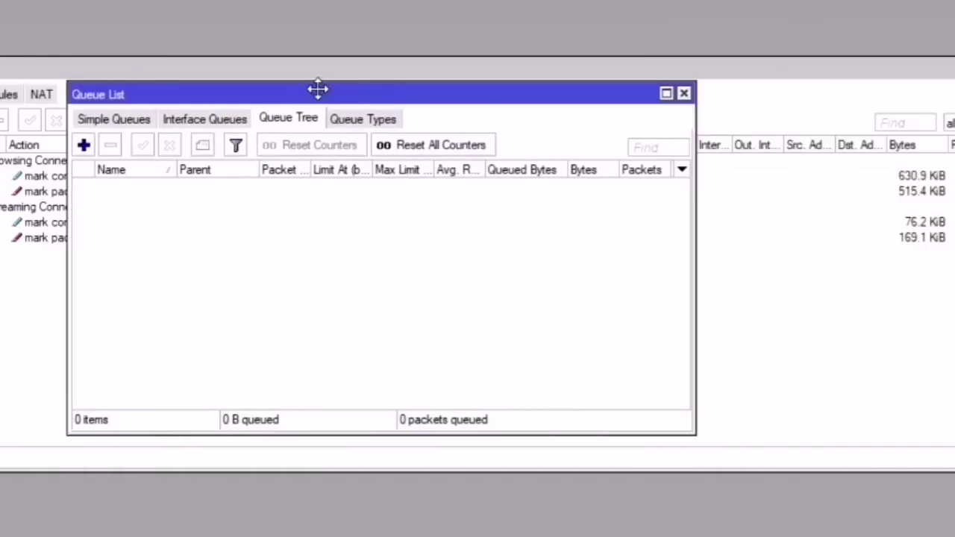
pyautogui.click(83, 146)
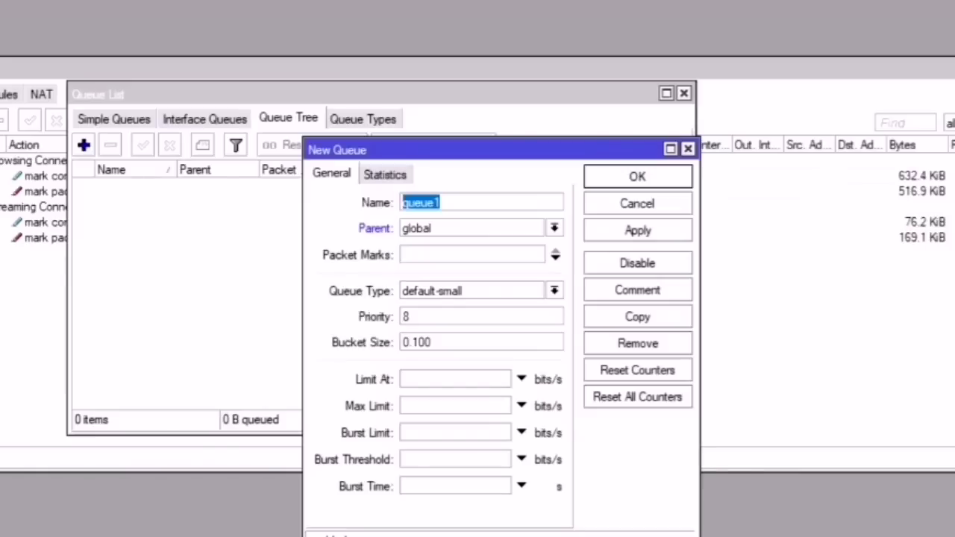
pyautogui.click(313, 536)
pyautogui.click(408, 535)
pyautogui.scroll(2, 813, 192)
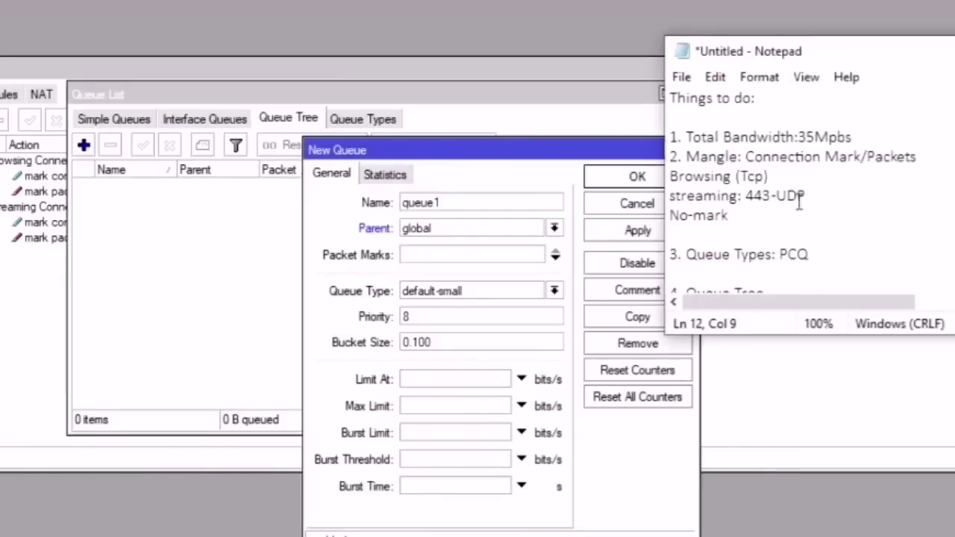
pyautogui.moveTo(854, 138); pyautogui.dragTo(798, 137)
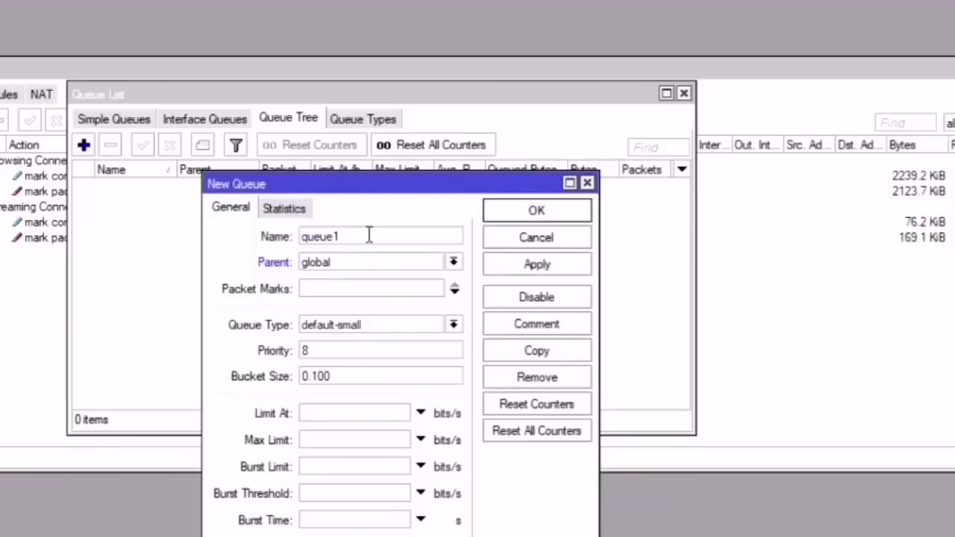
# Step: Name the new queue tree entry 'Total Bandwidth'
pyautogui.doubleClick(368, 235)
pyautogui.write('TOta')
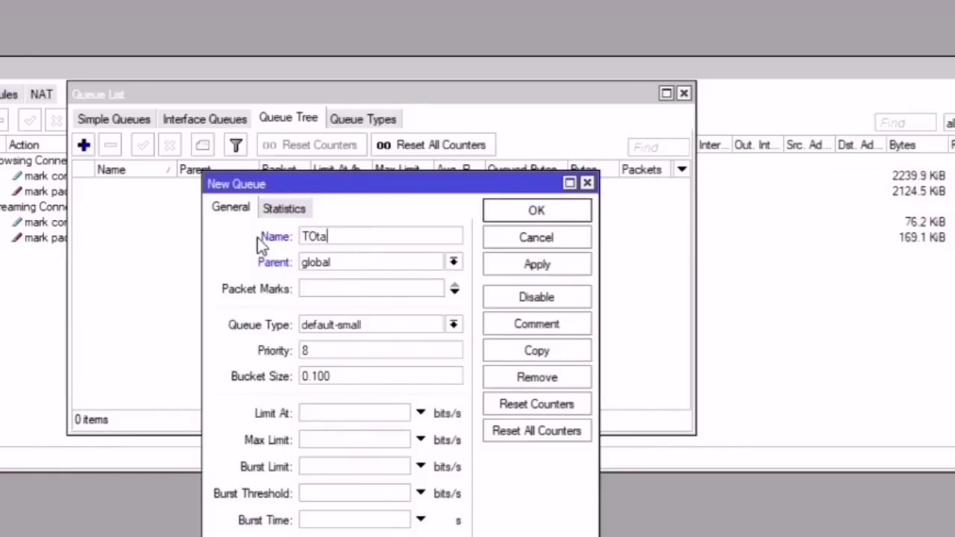
pyautogui.press('BackSpace')
pyautogui.press('BackSpace')
pyautogui.press('BackSpace')
pyautogui.write('otal Bandwidth')
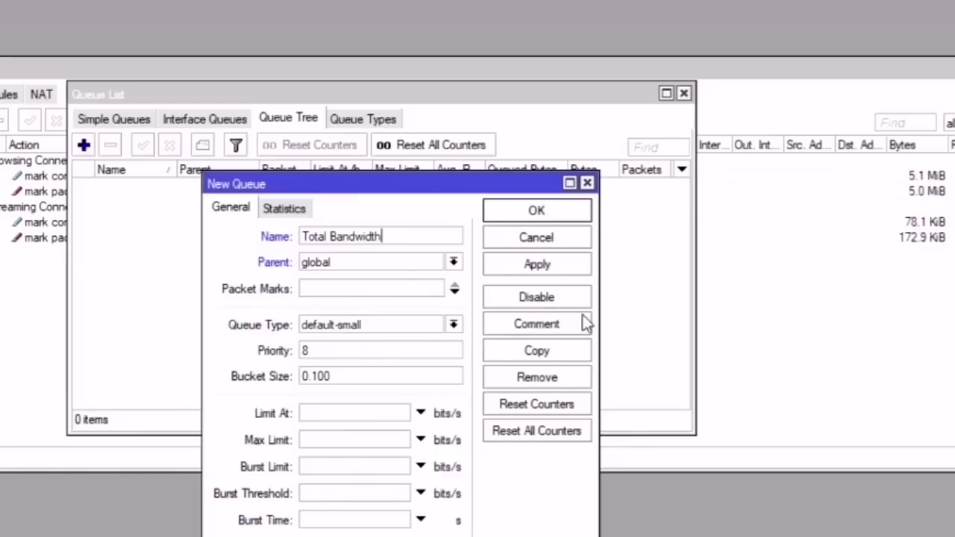
# Step: Check the 35Mbps figure in the notes, set Max Limit to 30M, and save the queue
pyautogui.click(330, 439)
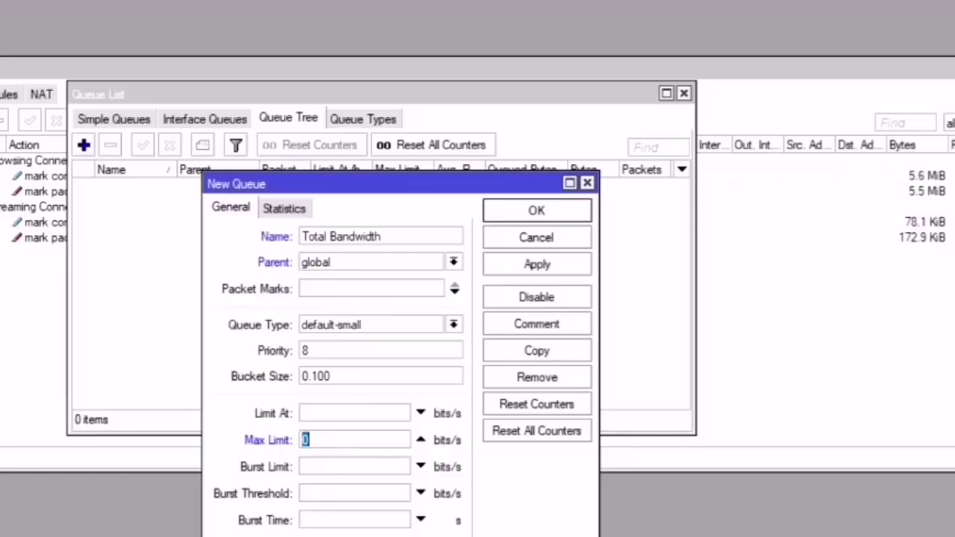
pyautogui.click(312, 534)
pyautogui.click(311, 534)
pyautogui.moveTo(873, 131); pyautogui.dragTo(800, 136)
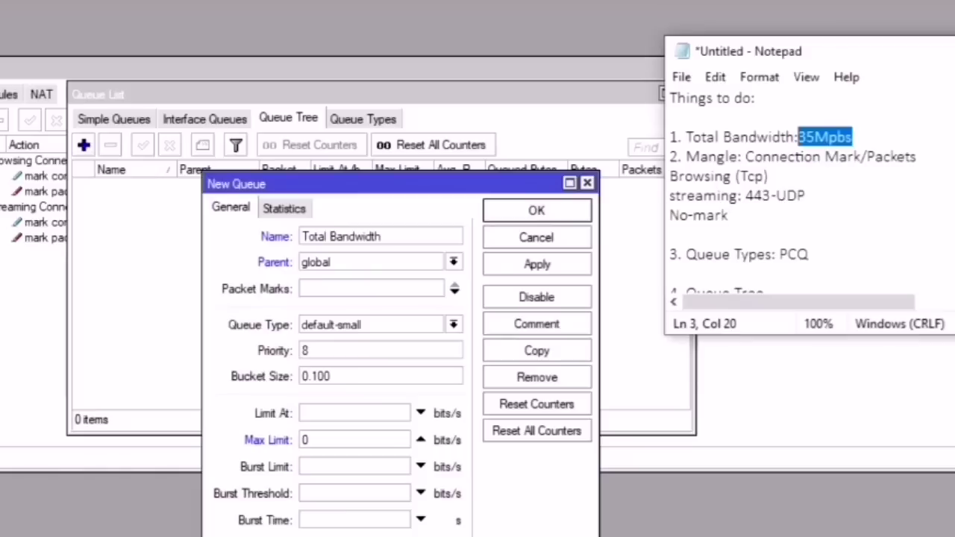
pyautogui.hotkey('alt', 'Tab')
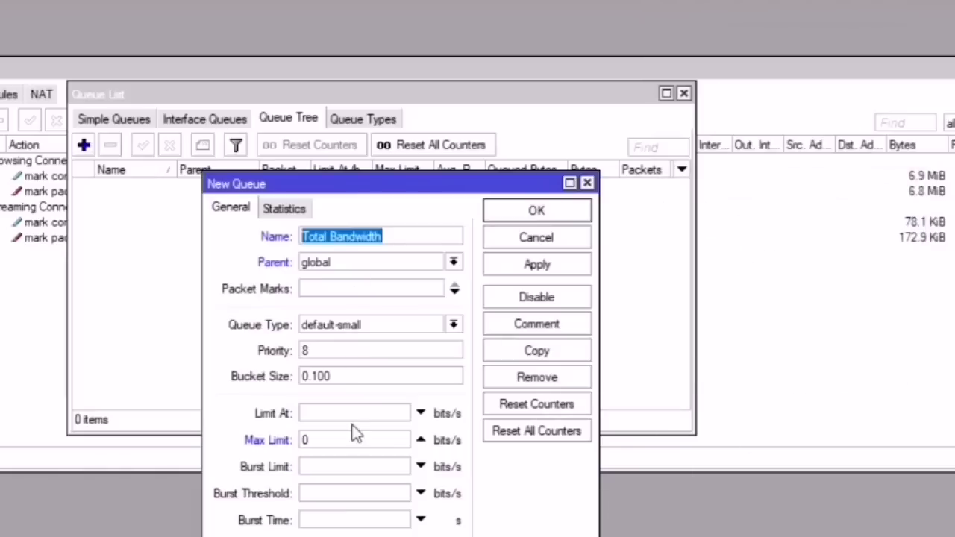
pyautogui.moveTo(328, 433); pyautogui.dragTo(248, 441)
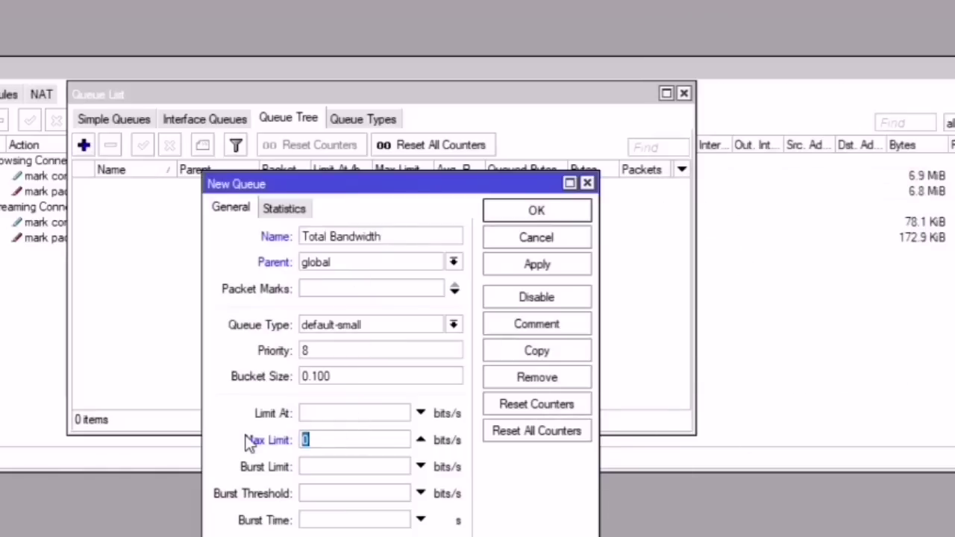
pyautogui.write('30M')
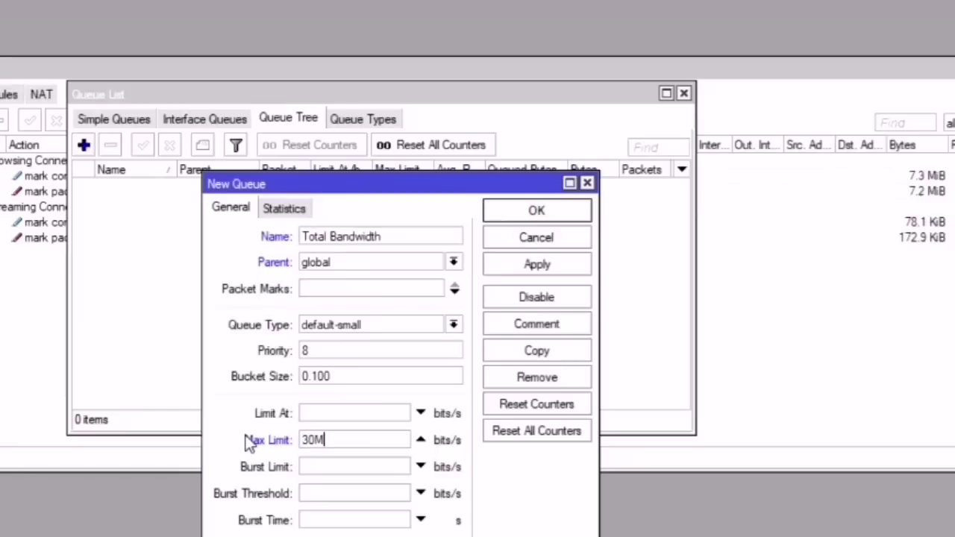
pyautogui.click(558, 266)
pyautogui.click(536, 211)
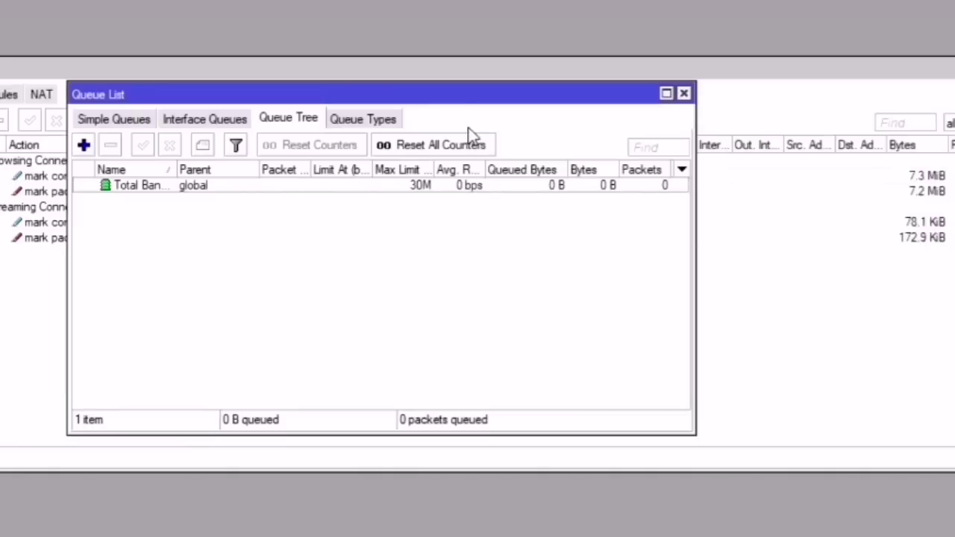
# Step: Enlarge the Queue List window and widen its Name column to show Total Bandwidth
pyautogui.moveTo(464, 105); pyautogui.dragTo(485, 117)
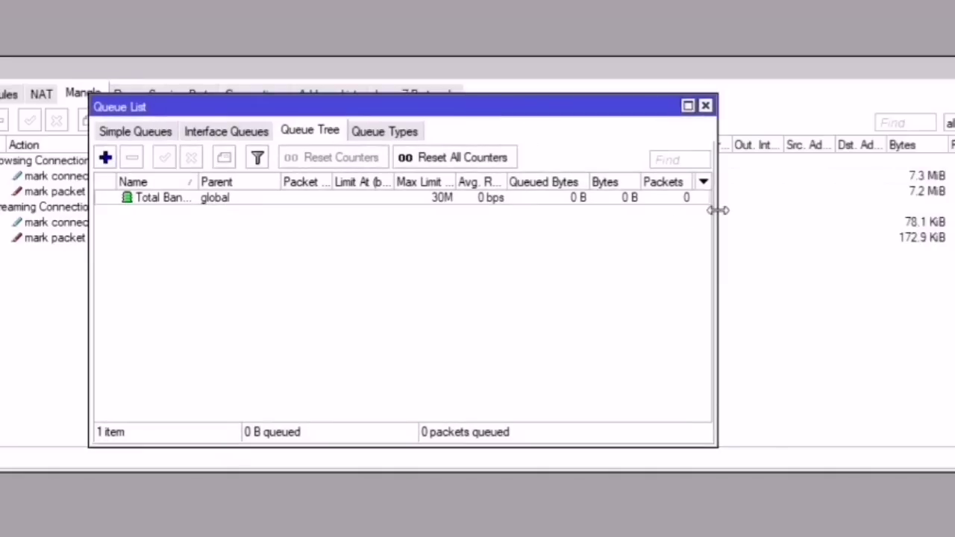
pyautogui.moveTo(716, 209); pyautogui.dragTo(878, 235)
pyautogui.moveTo(633, 450); pyautogui.dragTo(633, 536)
pyautogui.moveTo(89, 238); pyautogui.dragTo(0, 239)
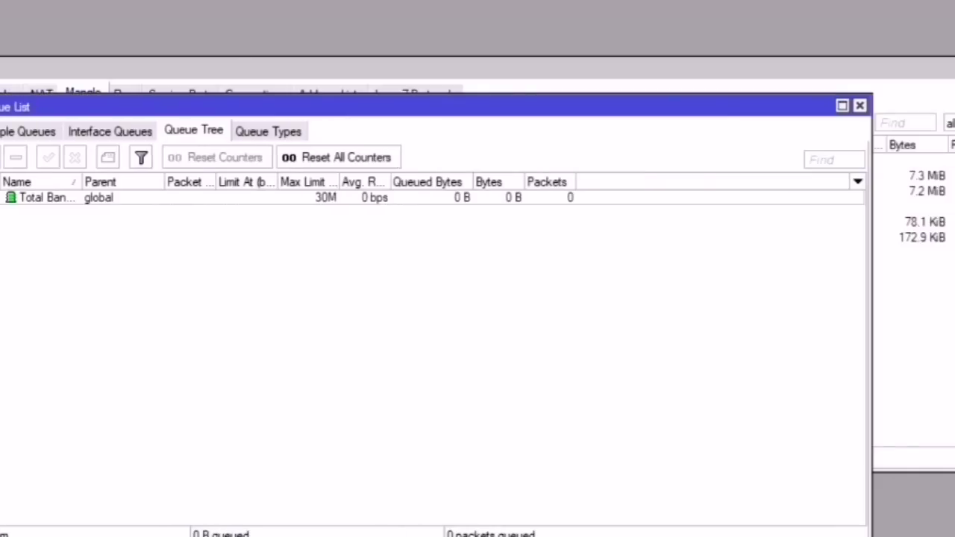
pyautogui.moveTo(82, 183); pyautogui.dragTo(146, 183)
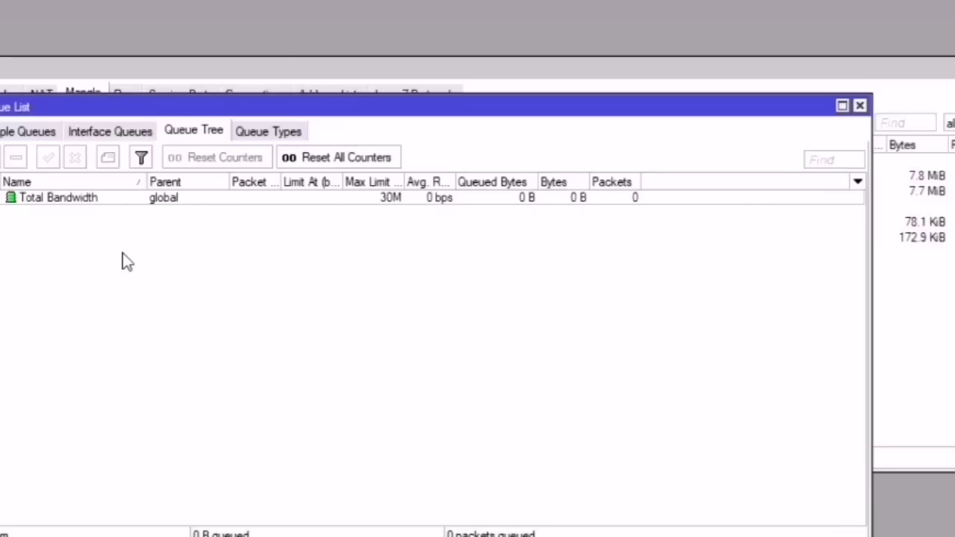
# Step: Change the 'other' category to 'games/other' in the notes
pyautogui.hotkey('alt', 'Tab')
pyautogui.moveTo(786, 197); pyautogui.dragTo(670, 196)
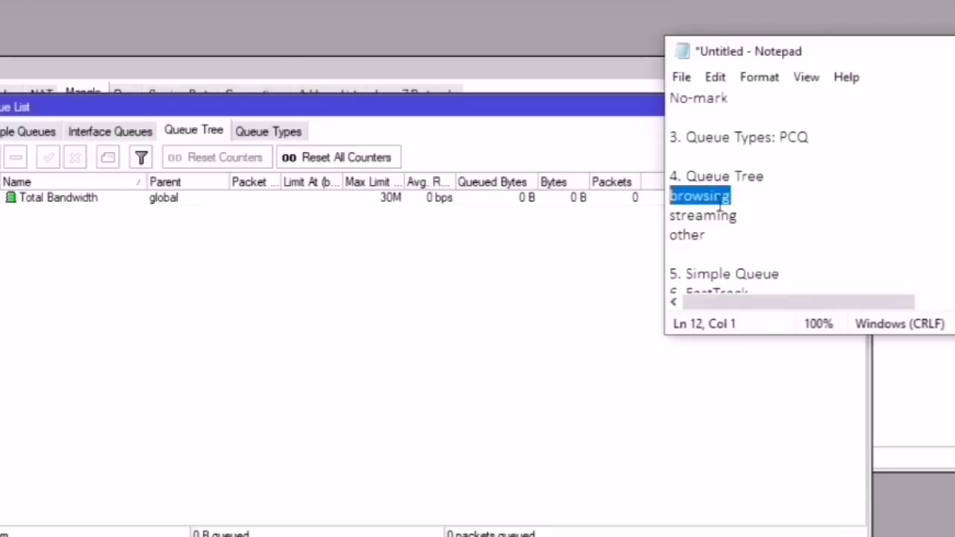
pyautogui.moveTo(777, 215); pyautogui.dragTo(671, 218)
pyautogui.click(722, 239)
pyautogui.click(669, 235)
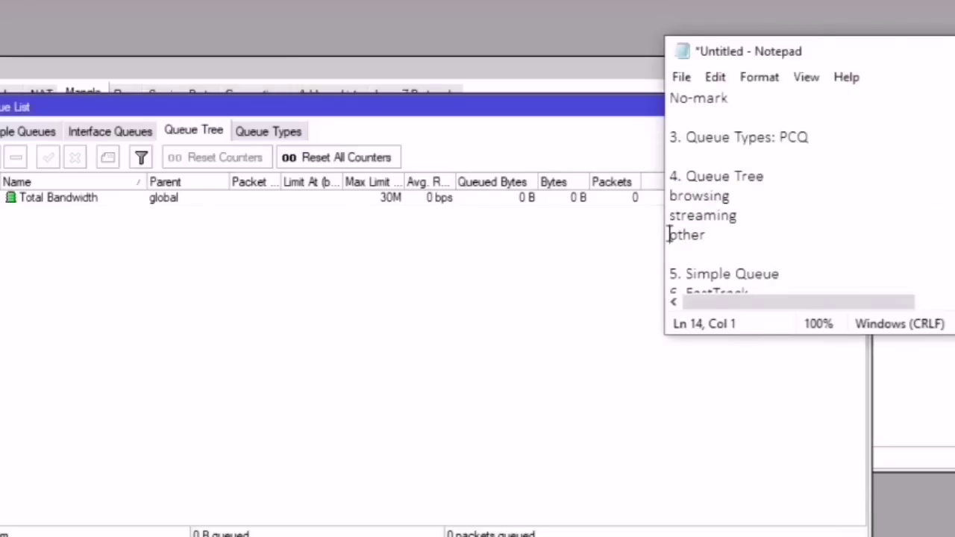
pyautogui.write('gamin')
pyautogui.press('BackSpace')
pyautogui.press('BackSpace')
pyautogui.write('es/')
# Step: Review the three category lines, leaving the caret right after 'browsing'
pyautogui.moveTo(819, 244); pyautogui.dragTo(648, 198)
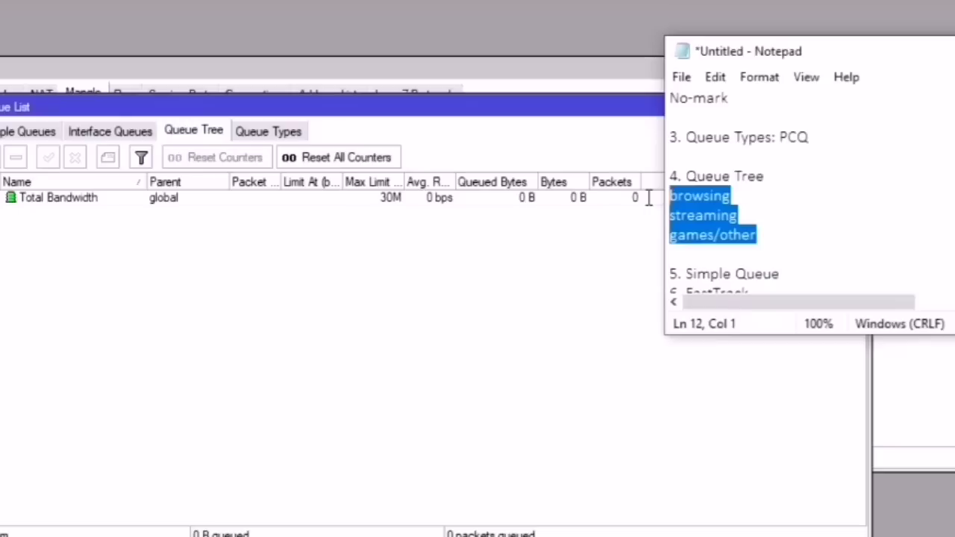
pyautogui.click(748, 197)
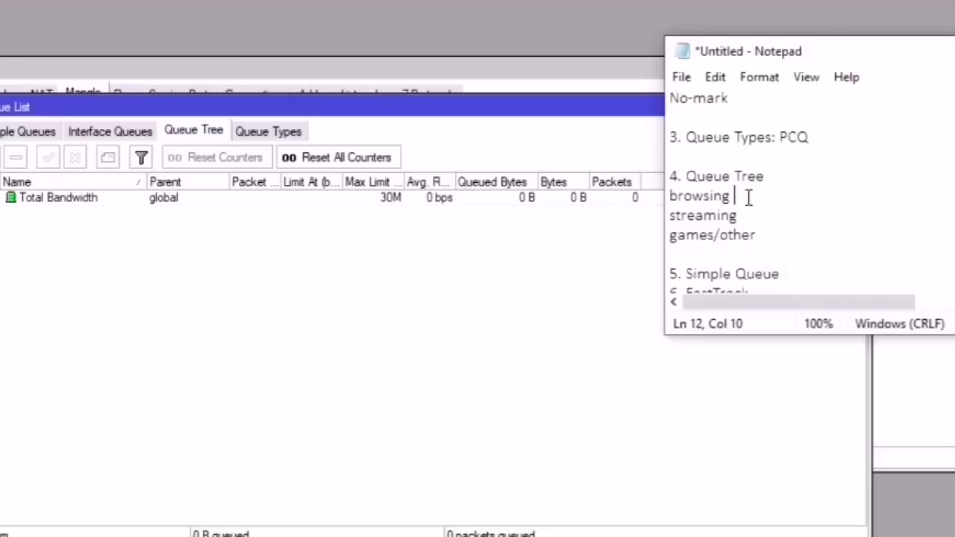
pyautogui.moveTo(736, 196); pyautogui.dragTo(654, 203)
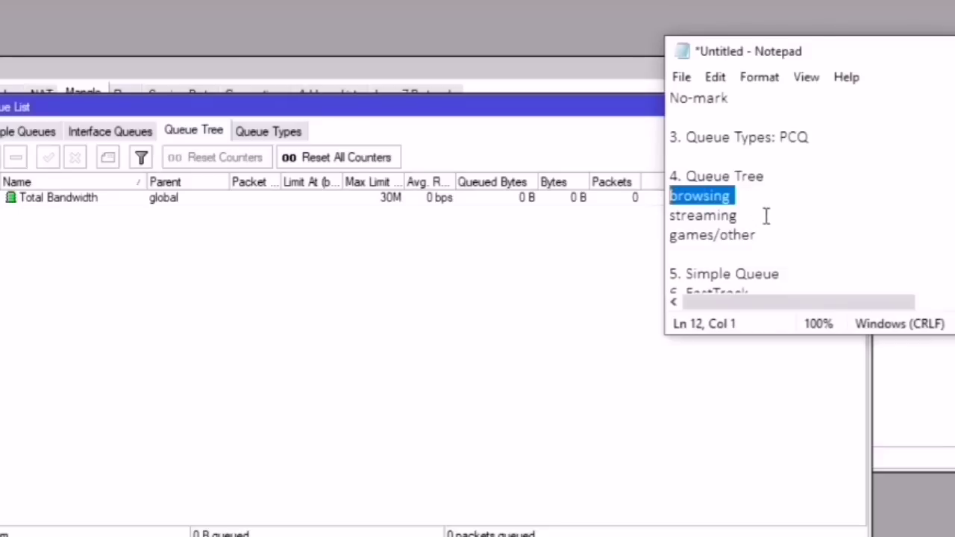
pyautogui.moveTo(754, 234); pyautogui.dragTo(640, 197)
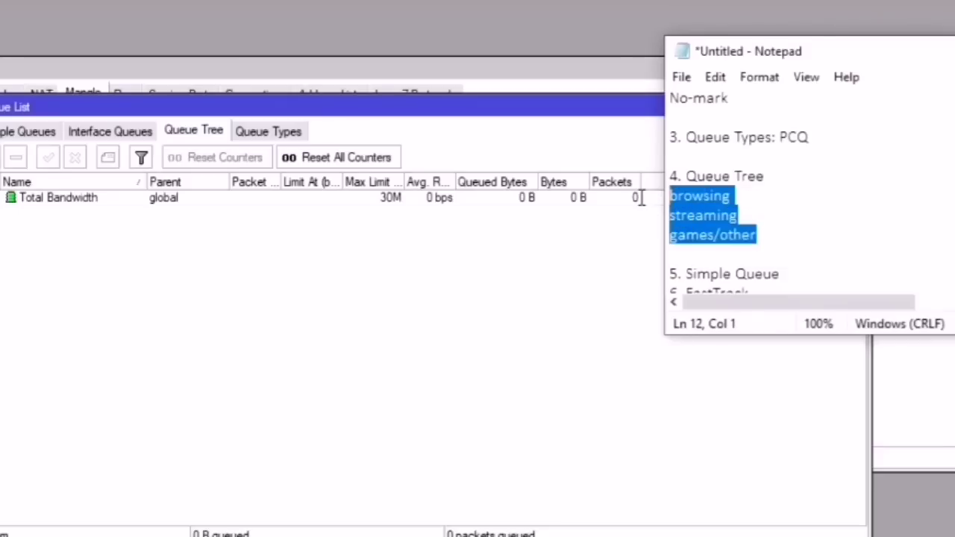
pyautogui.click(763, 195)
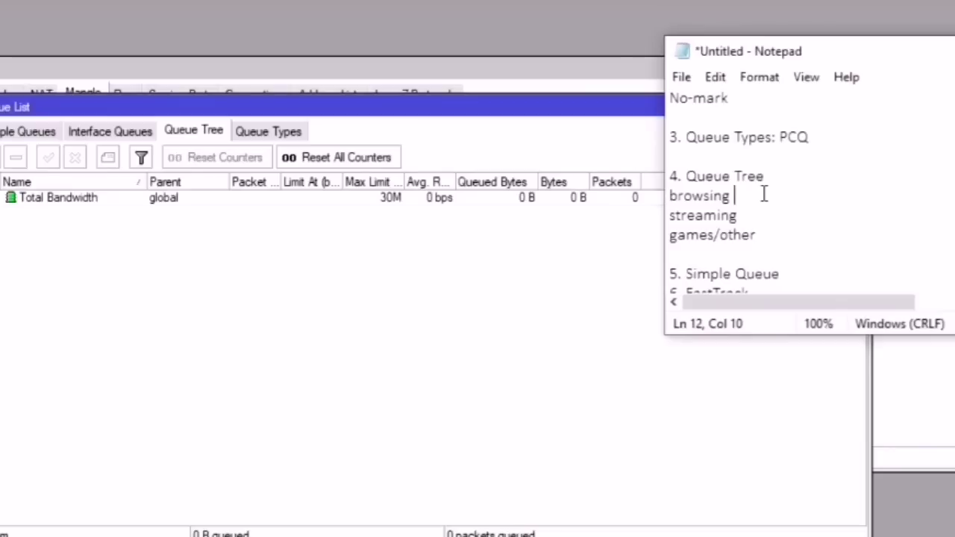
pyautogui.click(752, 216)
pyautogui.moveTo(746, 209); pyautogui.dragTo(662, 198)
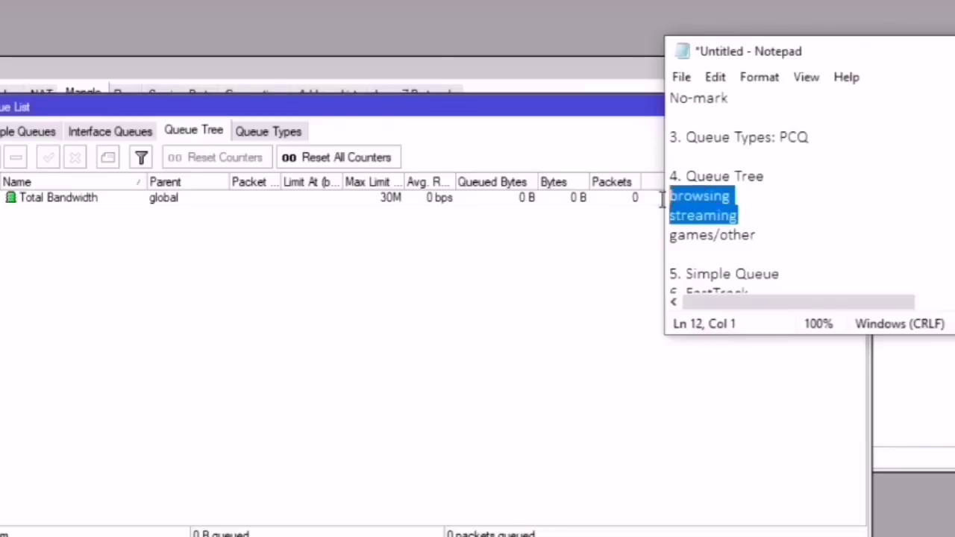
pyautogui.click(760, 216)
pyautogui.moveTo(761, 216); pyautogui.dragTo(640, 217)
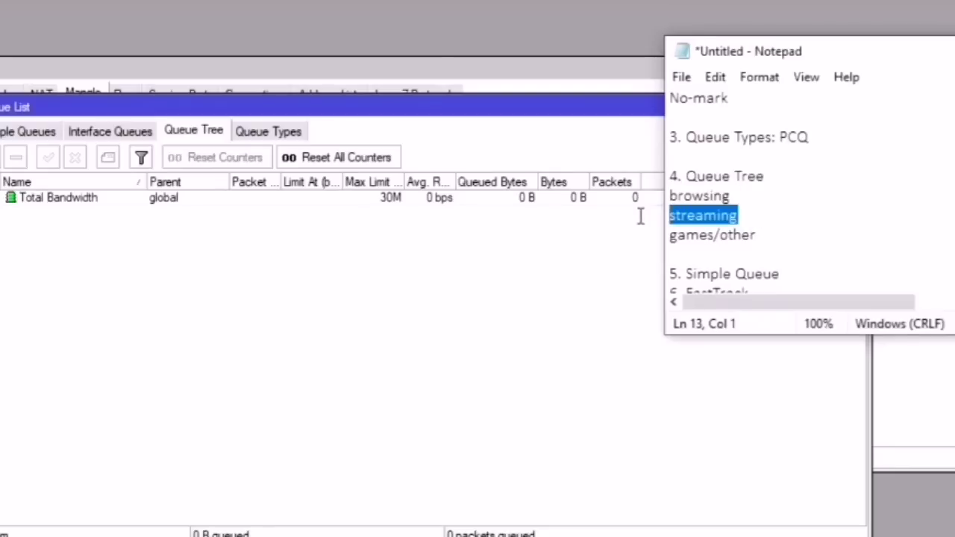
pyautogui.click(746, 196)
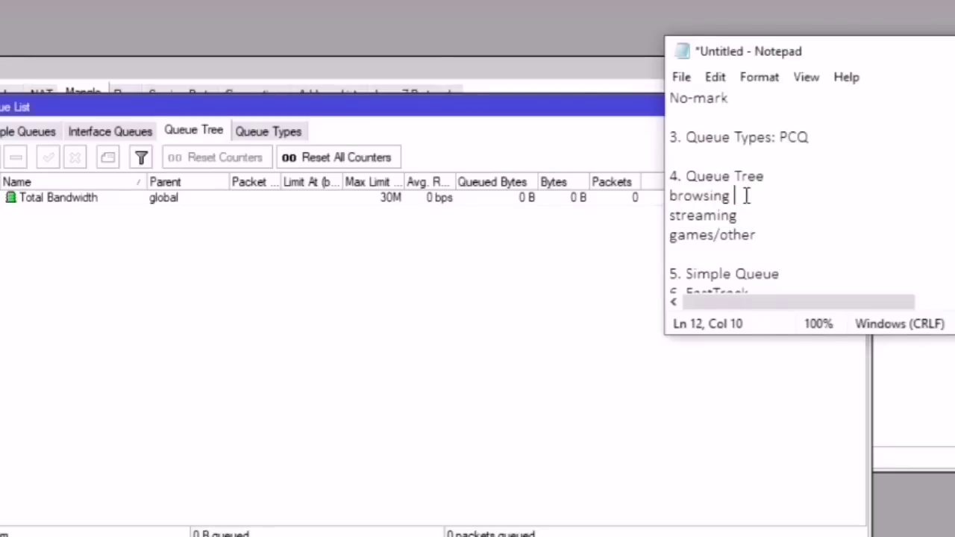
pyautogui.press('BackSpace')
pyautogui.press('BackSpace')
# Step: Add the values browsing: 15, streaming: 10 and games/other: 5 to the Notepad plan
pyautogui.write(':')
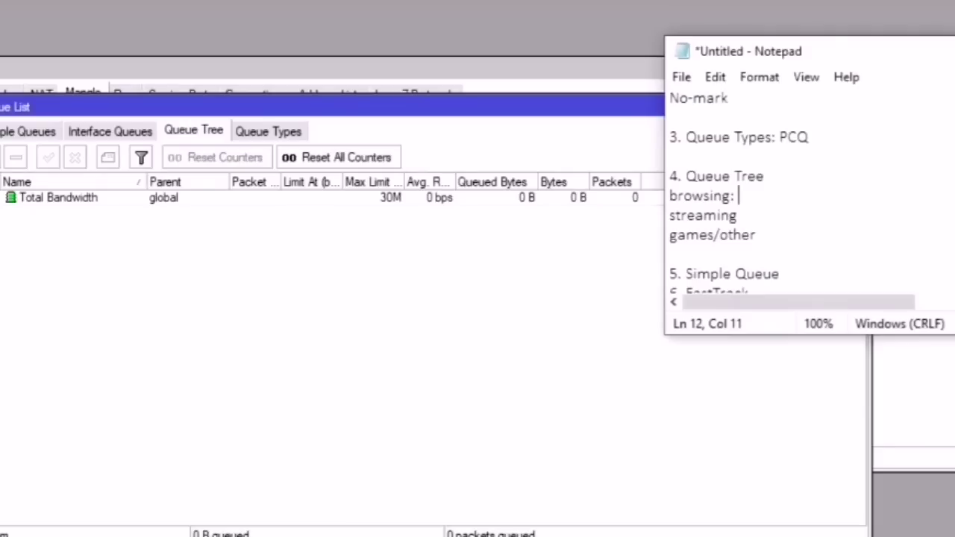
pyautogui.write('15')
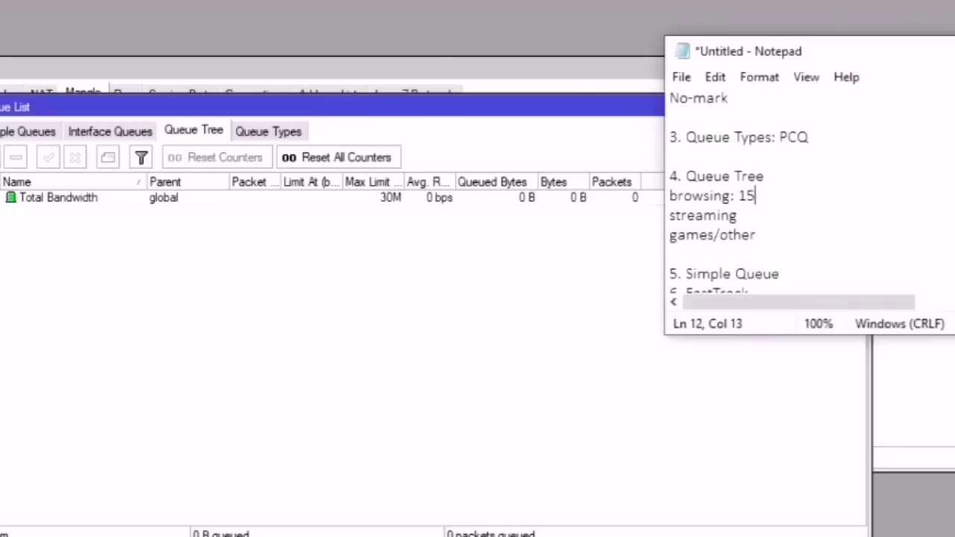
pyautogui.click(776, 208)
pyautogui.write(': 10')
pyautogui.click(771, 238)
pyautogui.write(': 5')
pyautogui.moveTo(788, 236); pyautogui.dragTo(644, 243)
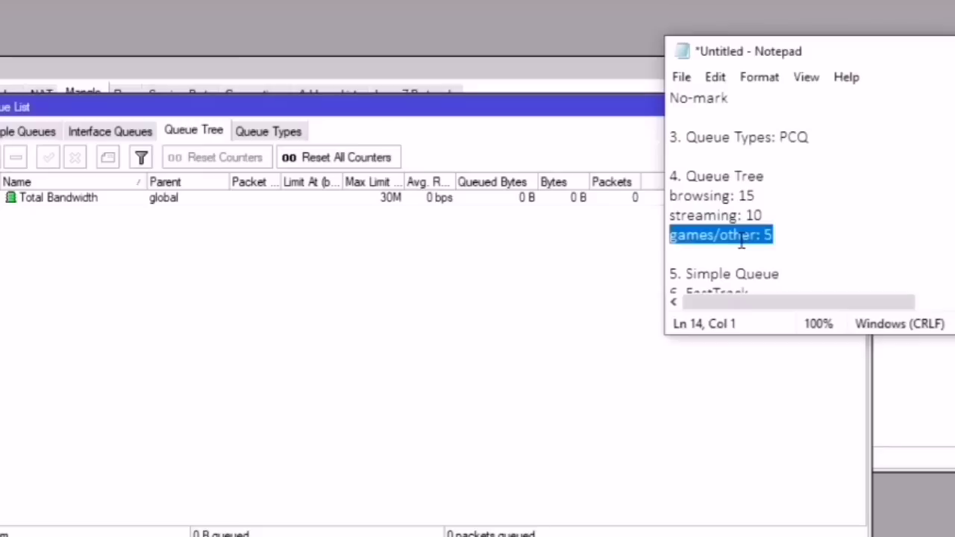
pyautogui.click(788, 236)
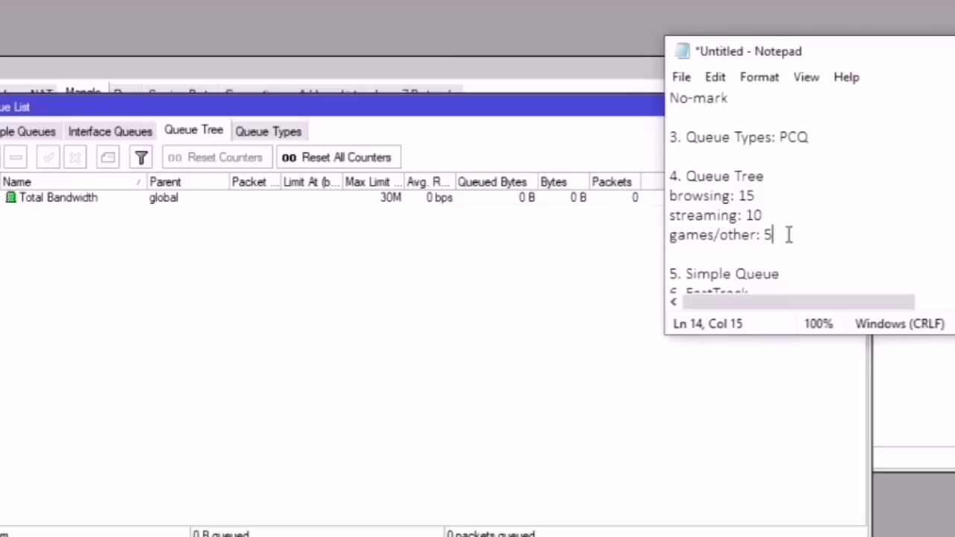
pyautogui.moveTo(763, 215); pyautogui.dragTo(650, 195)
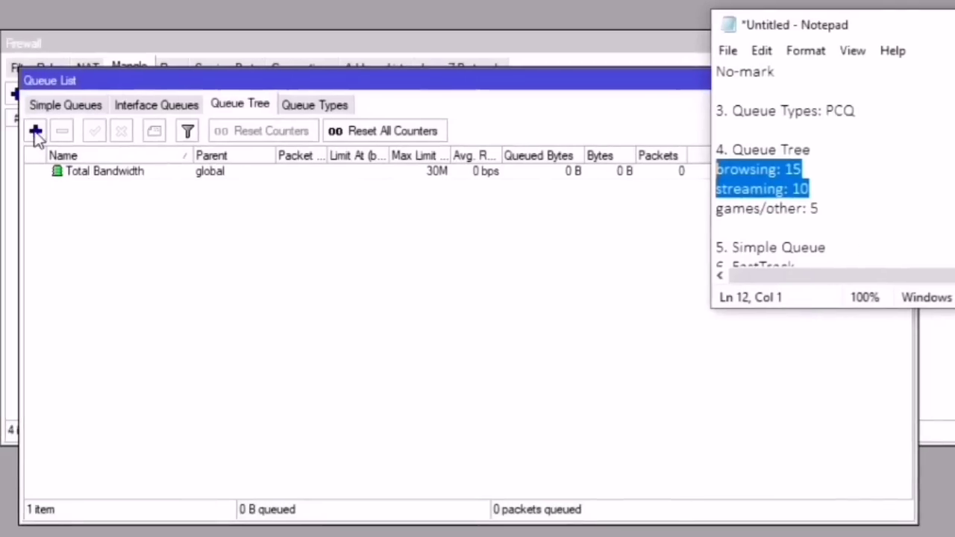
# Step: Name the new queue '1. Browsing' with parent Total Bandwidth and packet mark browsing-pkt
pyautogui.click(35, 132)
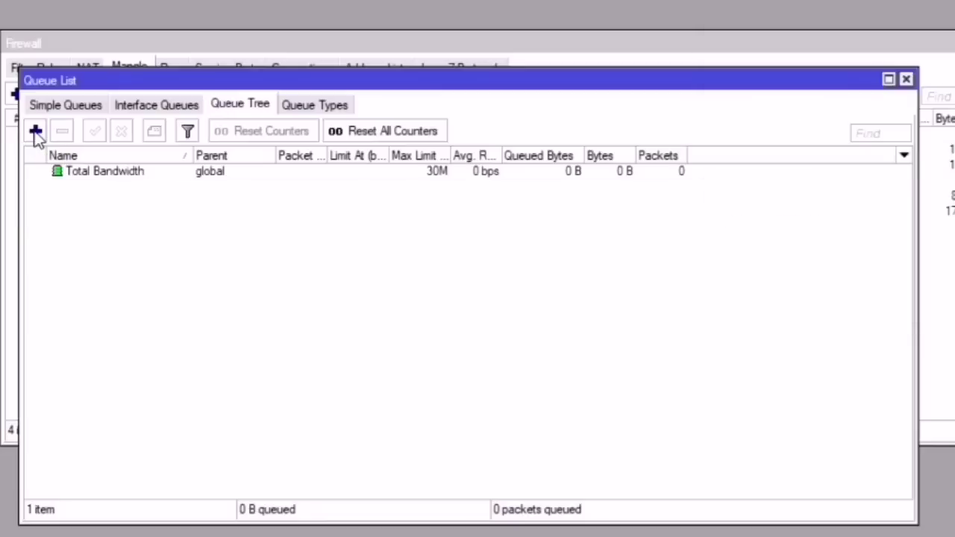
pyautogui.click(411, 208)
pyautogui.doubleClick(411, 208)
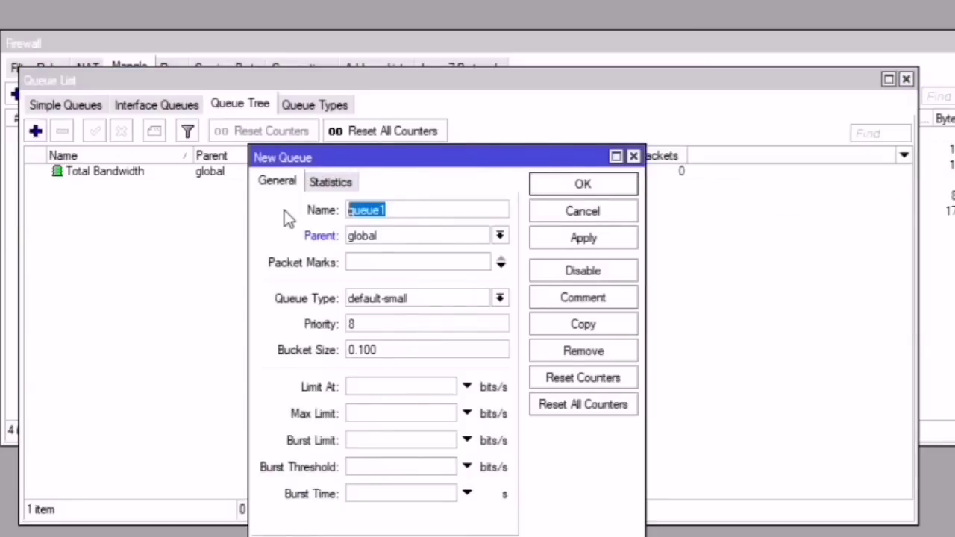
pyautogui.write('1. Bro')
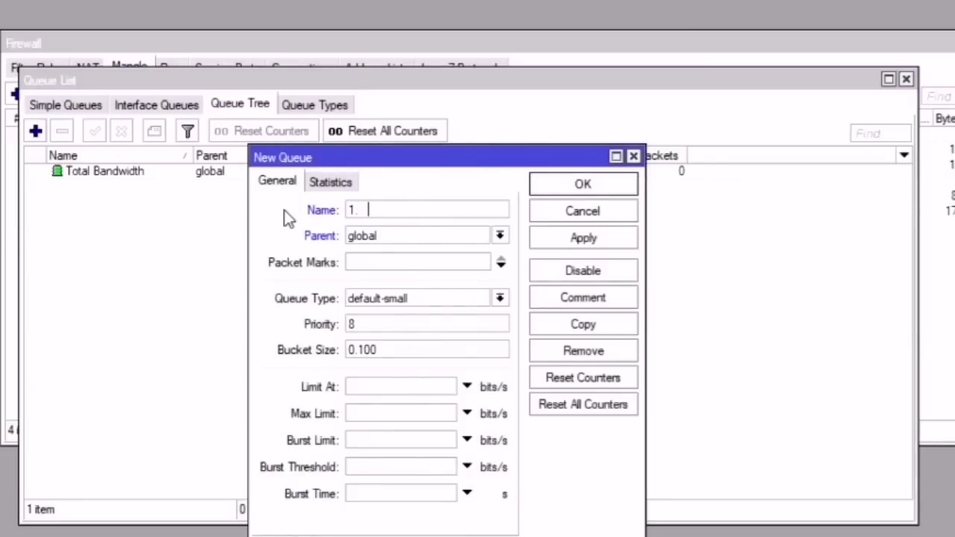
pyautogui.write('wsing')
pyautogui.click(369, 237)
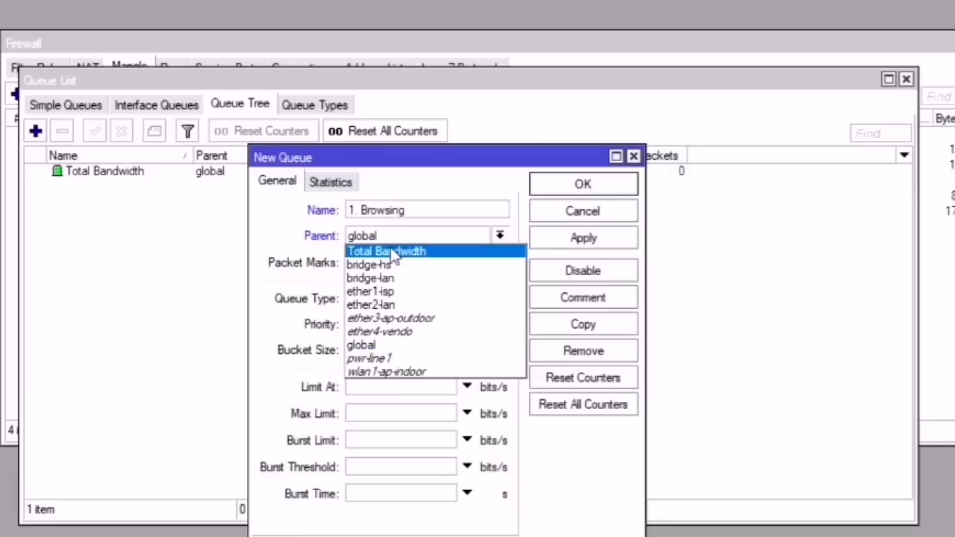
pyautogui.click(391, 251)
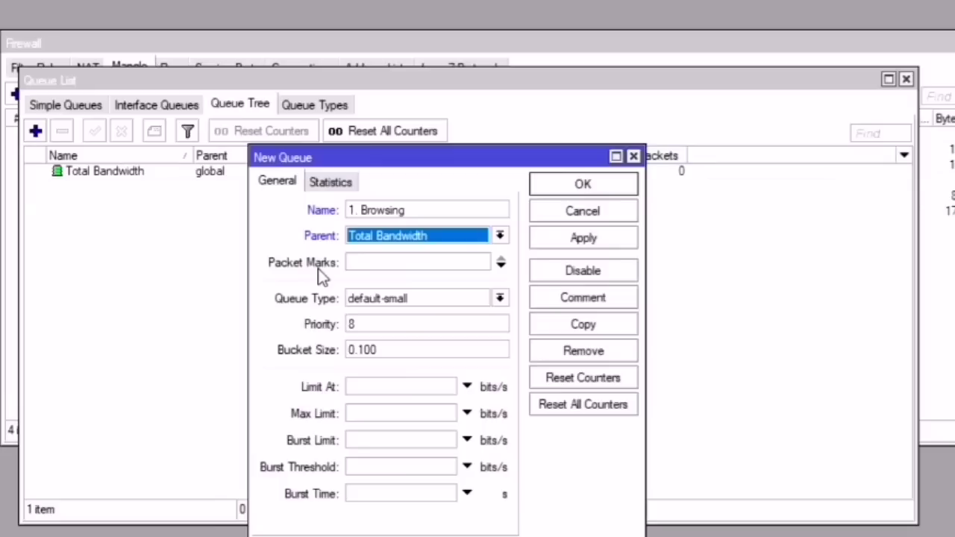
pyautogui.click(395, 263)
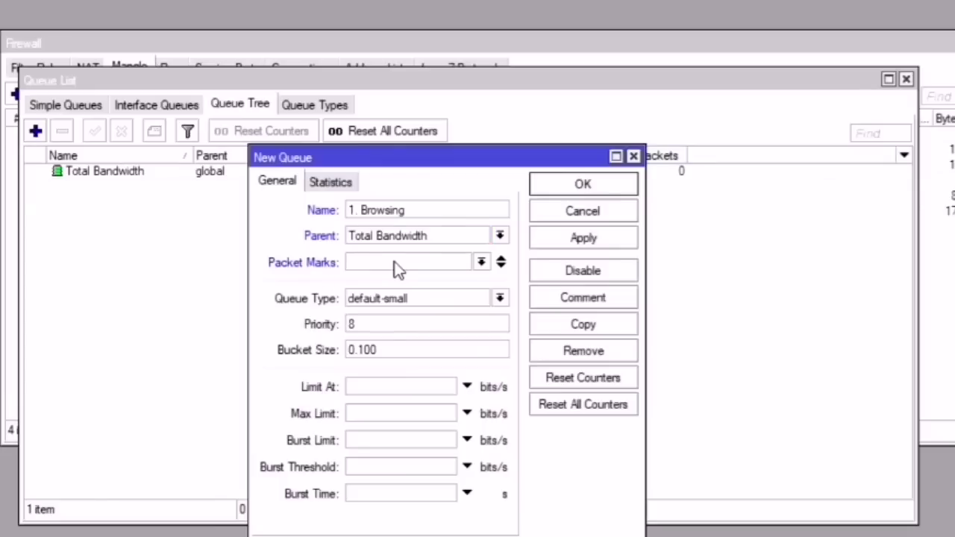
pyautogui.click(481, 263)
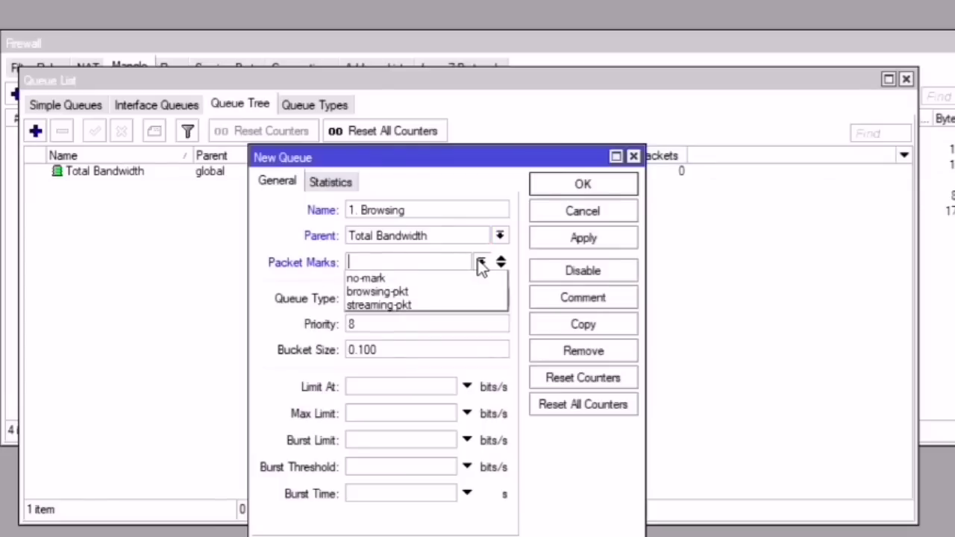
pyautogui.click(412, 292)
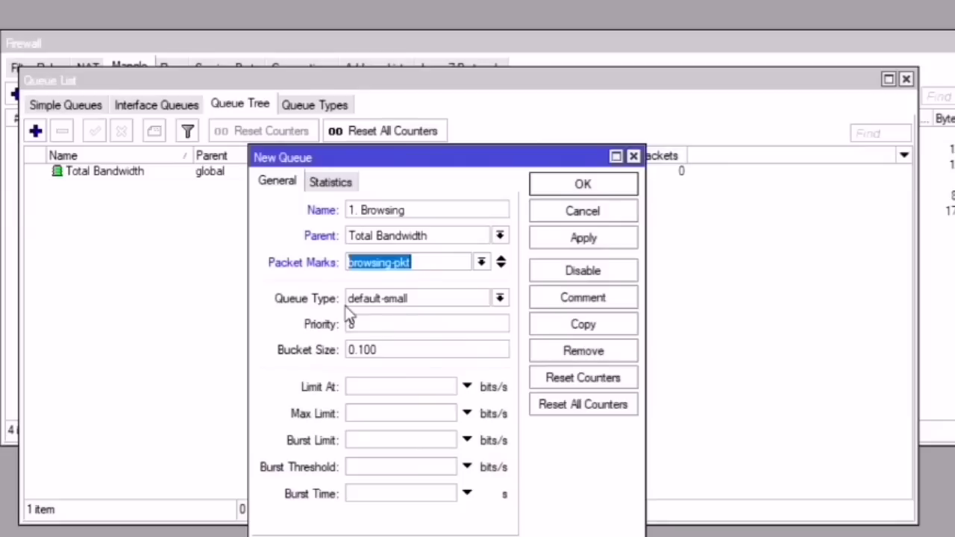
# Step: Set queue type PCQ and a 15M max limit, then save the queue
pyautogui.click(370, 299)
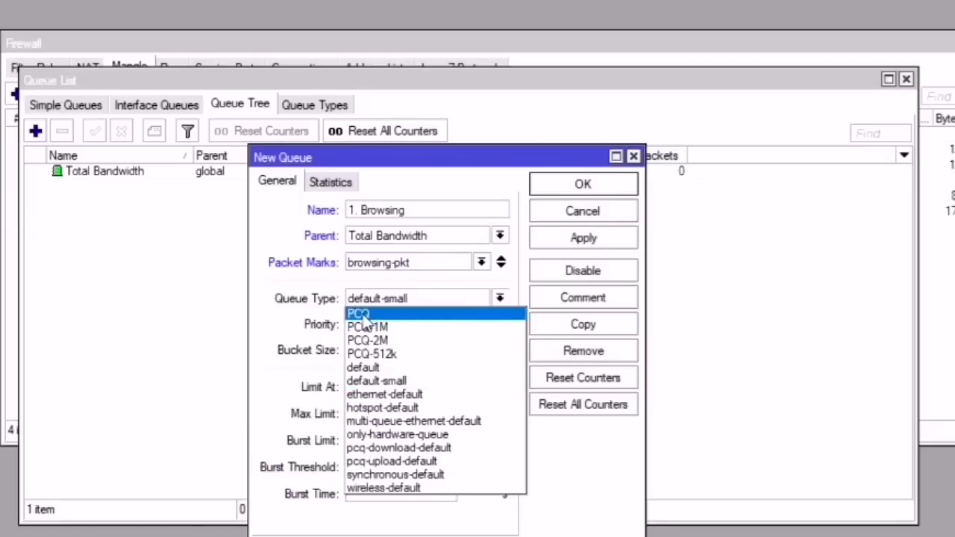
pyautogui.click(362, 315)
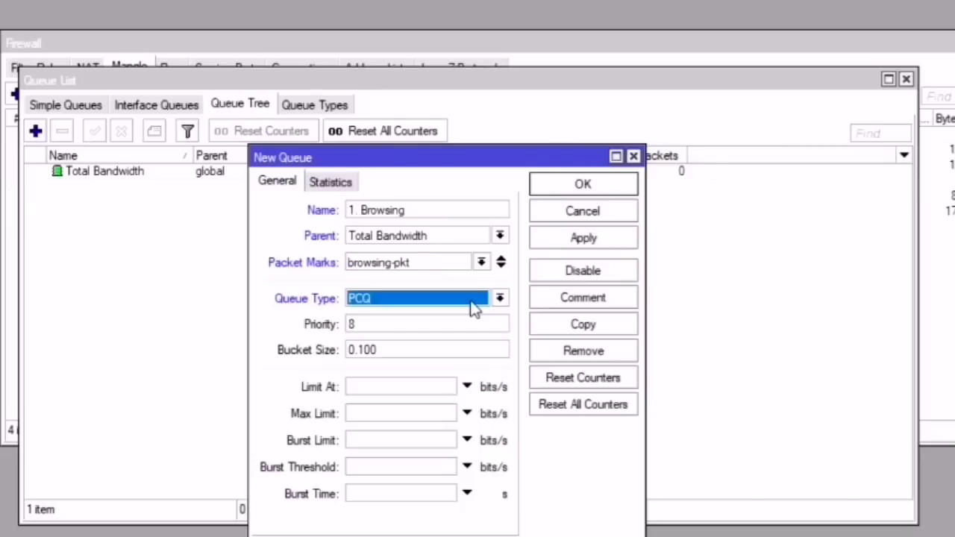
pyautogui.click(371, 325)
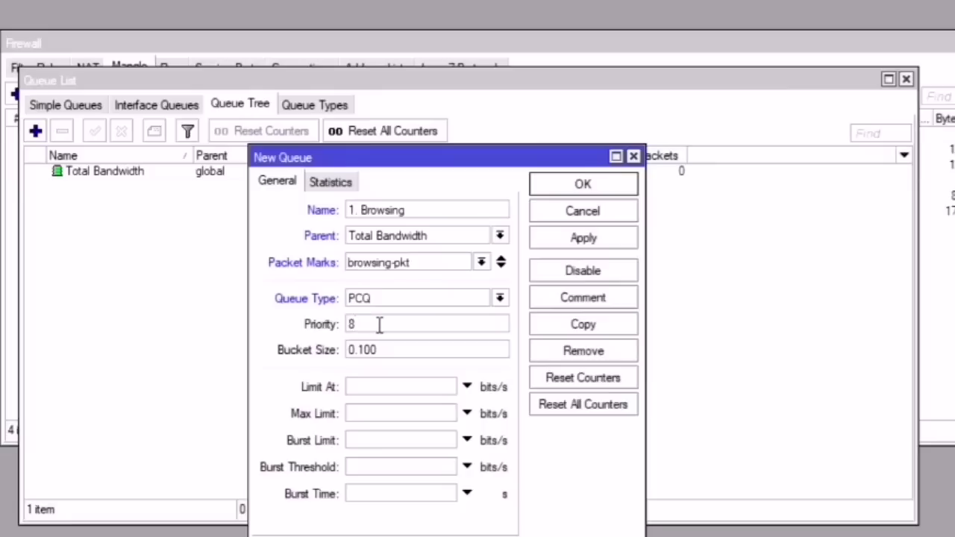
pyautogui.moveTo(376, 324); pyautogui.dragTo(306, 332)
pyautogui.click(371, 415)
pyautogui.write('15M')
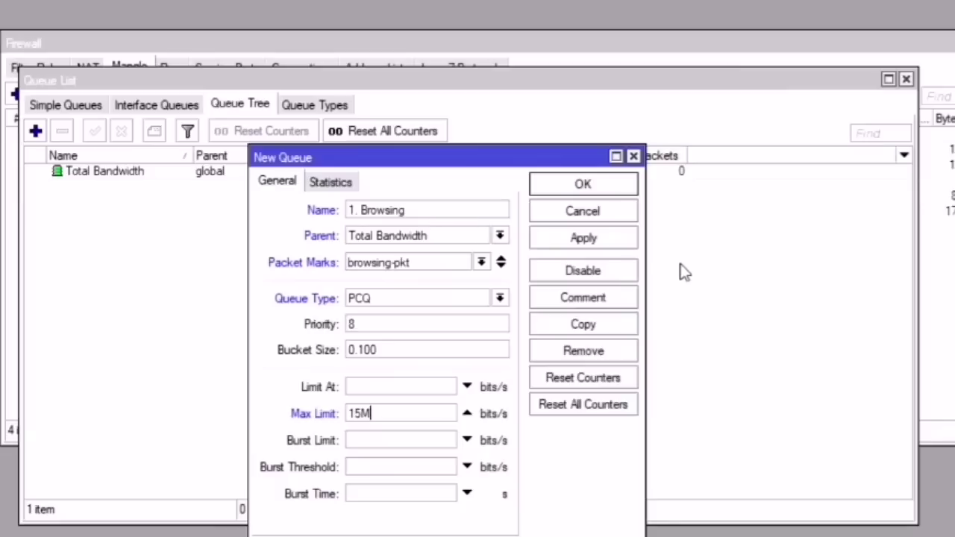
pyautogui.click(587, 243)
pyautogui.click(589, 188)
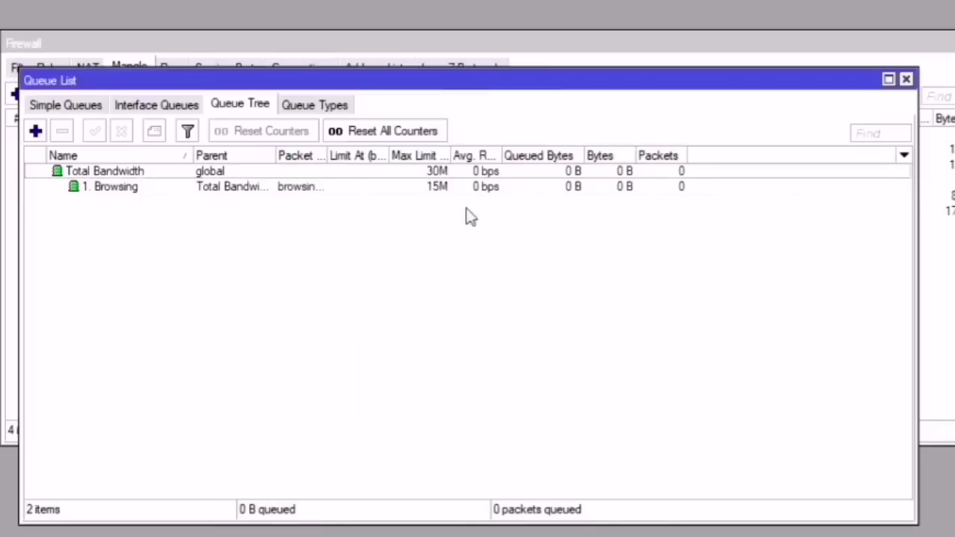
# Step: Create queue '2. Streaming' under Total Bandwidth with packet mark streaming-pkt
pyautogui.moveTo(333, 149); pyautogui.dragTo(362, 153)
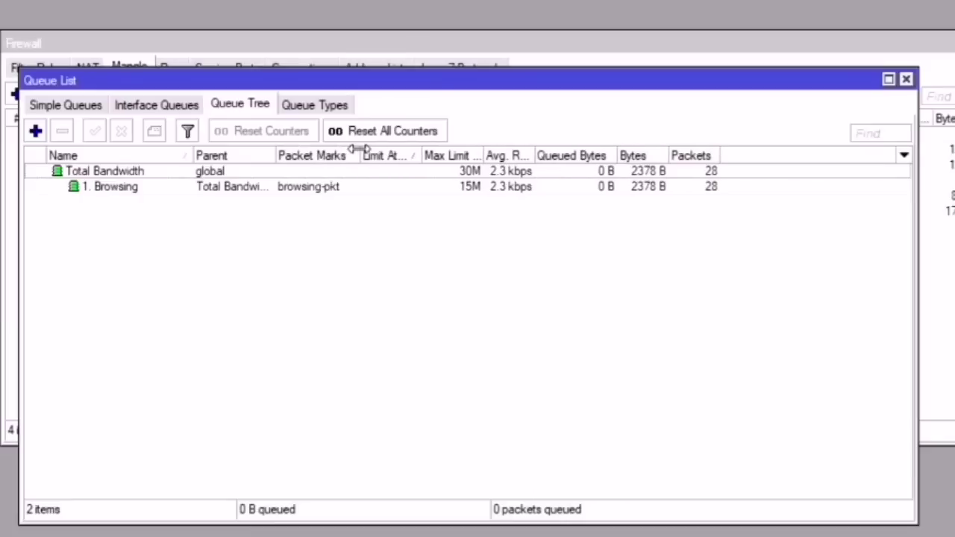
pyautogui.click(36, 131)
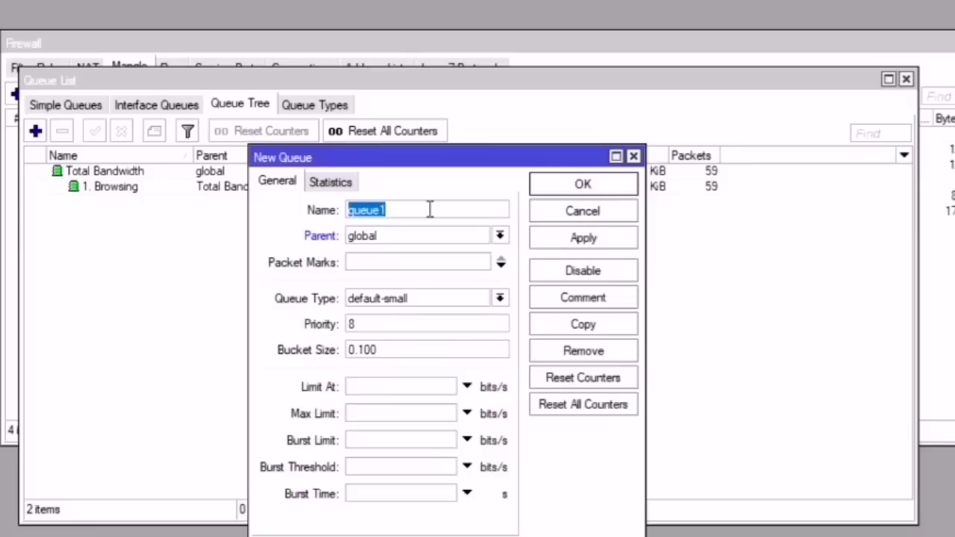
pyautogui.write('2.')
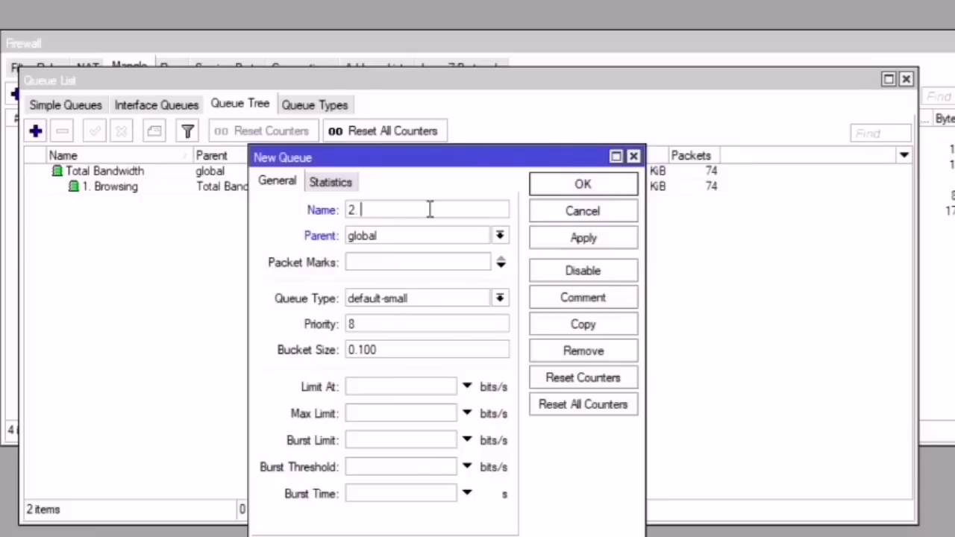
pyautogui.write(' Straem')
pyautogui.press('BackSpace')
pyautogui.press('BackSpace')
pyautogui.press('BackSpace')
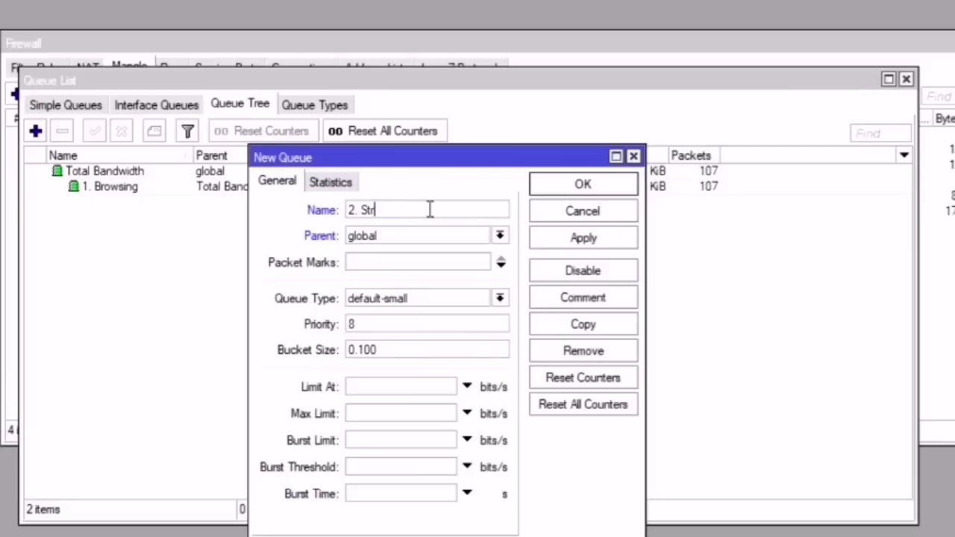
pyautogui.write('eaming')
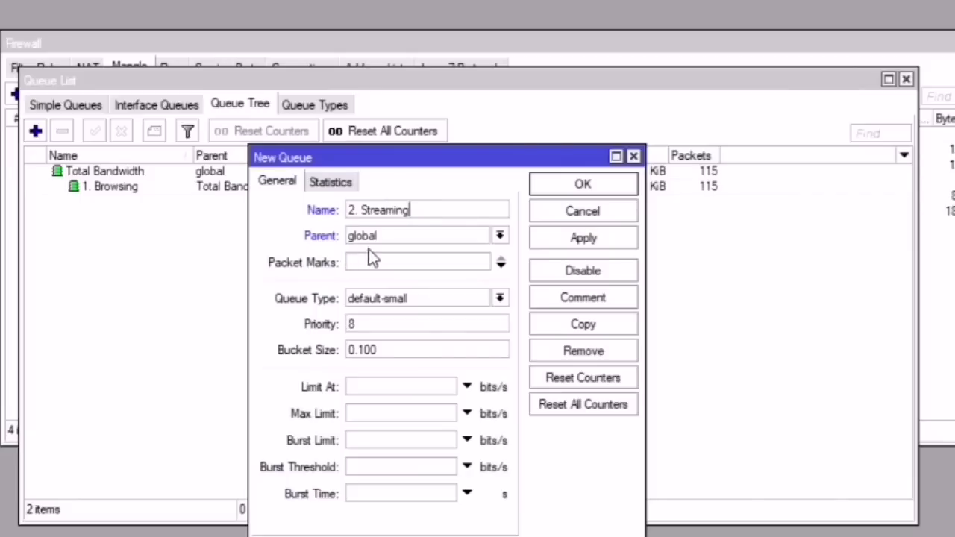
pyautogui.click(384, 235)
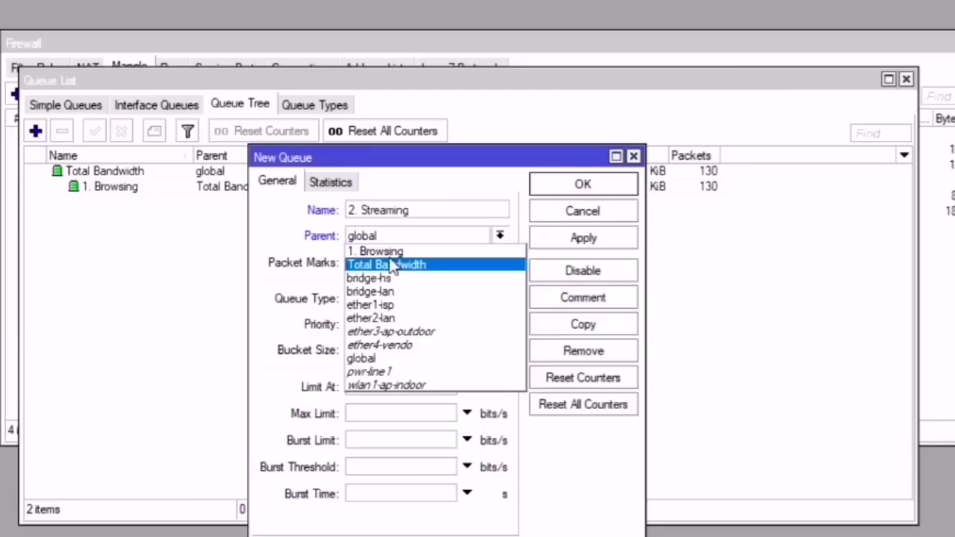
pyautogui.click(390, 264)
pyautogui.click(390, 265)
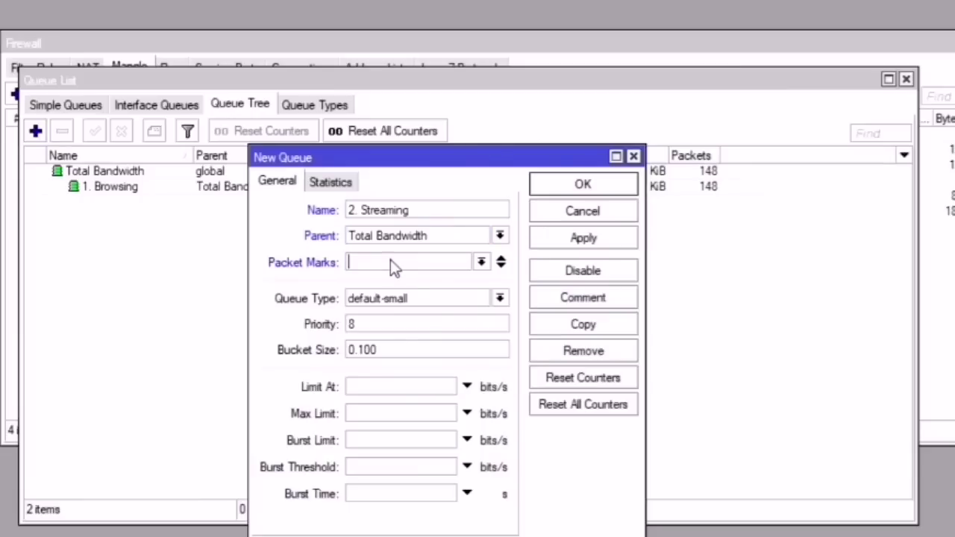
pyautogui.click(481, 262)
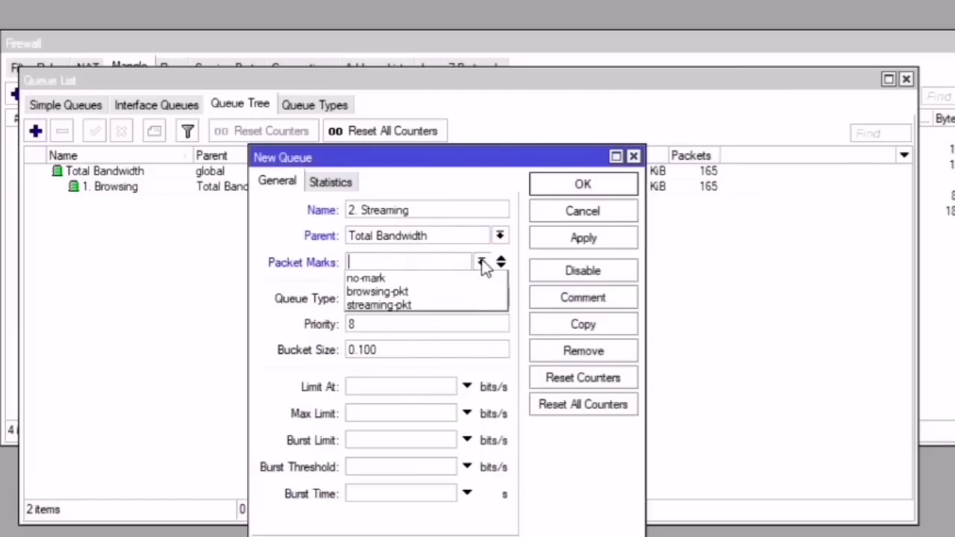
pyautogui.click(409, 304)
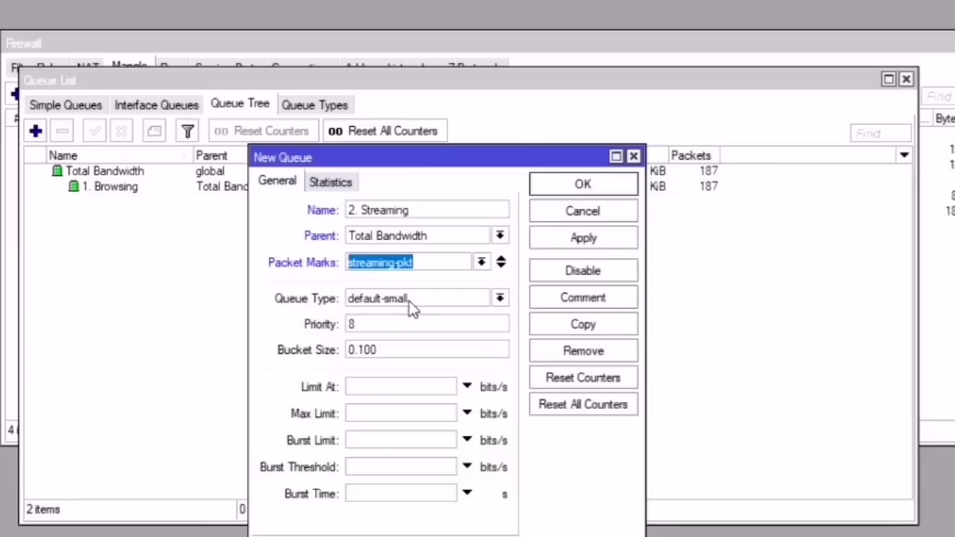
# Step: Give it queue type PCQ, priority 8 and a 10M max limit, then save it
pyautogui.click(409, 300)
pyautogui.click(377, 311)
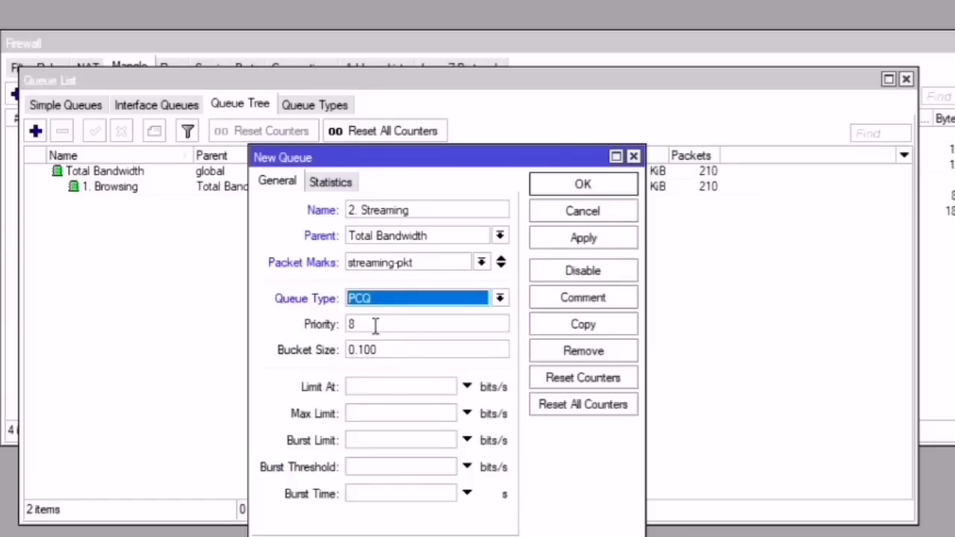
pyautogui.click(376, 326)
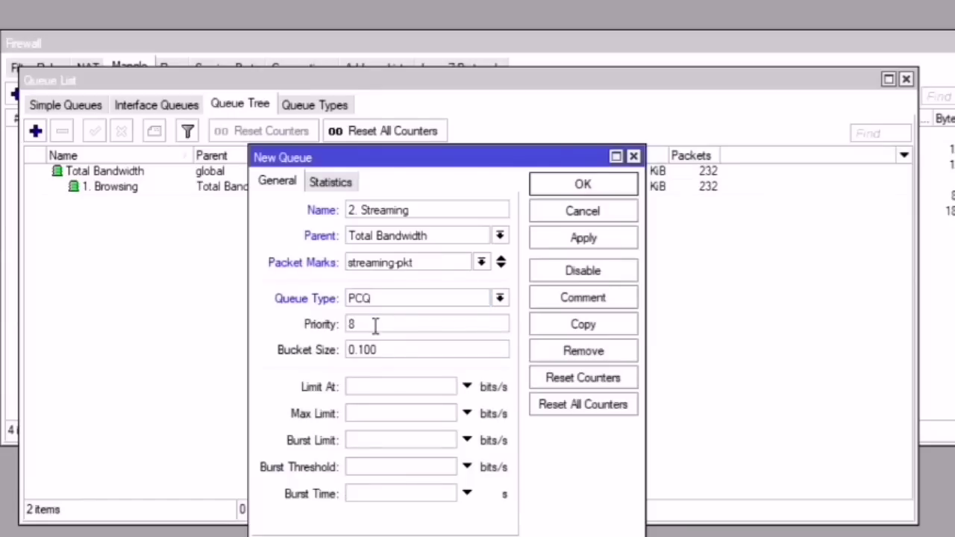
pyautogui.moveTo(375, 326); pyautogui.dragTo(323, 326)
pyautogui.write('7')
pyautogui.moveTo(368, 319); pyautogui.dragTo(326, 329)
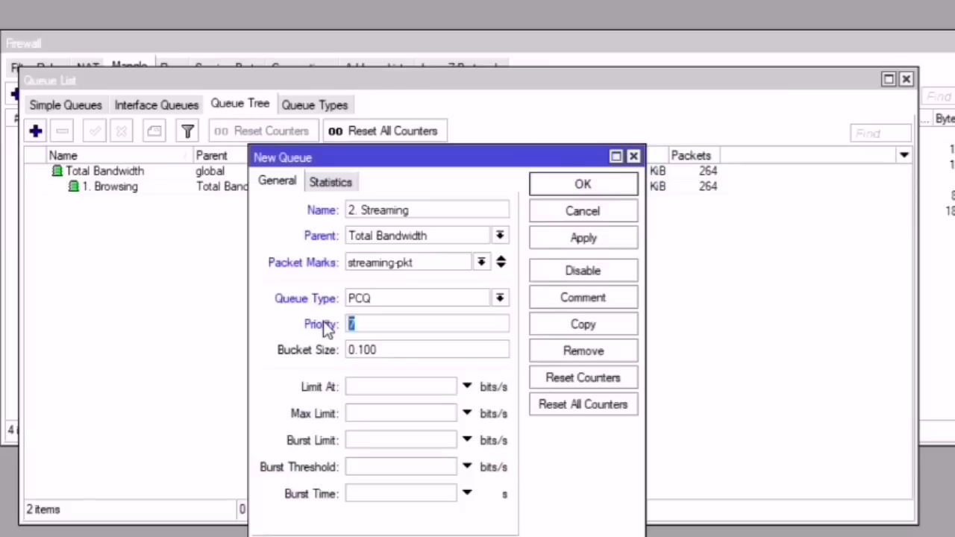
pyautogui.write('8')
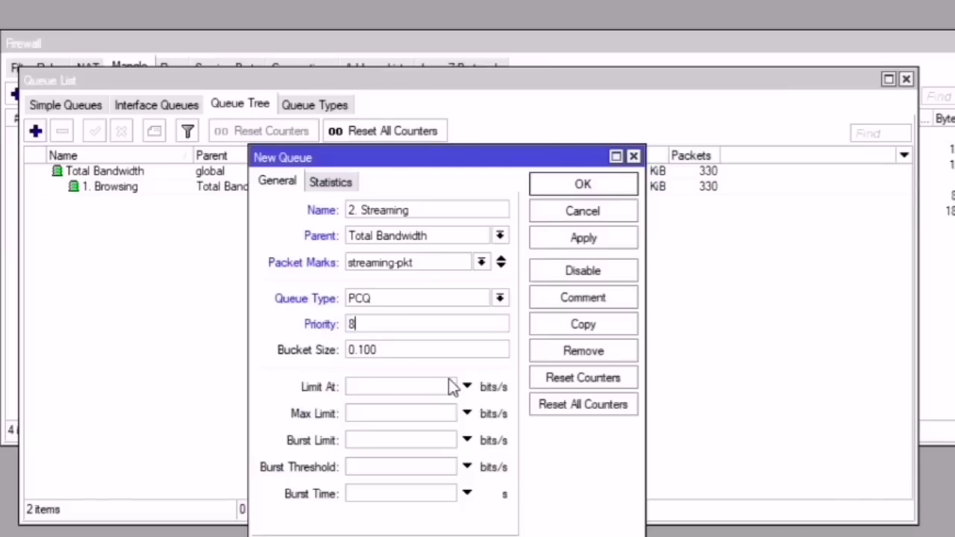
pyautogui.click(426, 411)
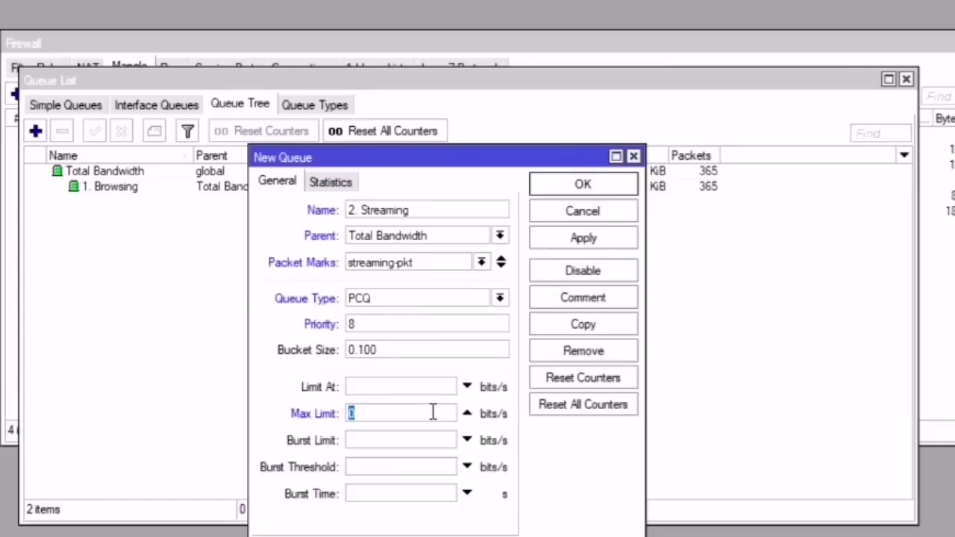
pyautogui.write('10m')
pyautogui.press('BackSpace')
pyautogui.write('M')
pyautogui.click(576, 238)
pyautogui.click(583, 185)
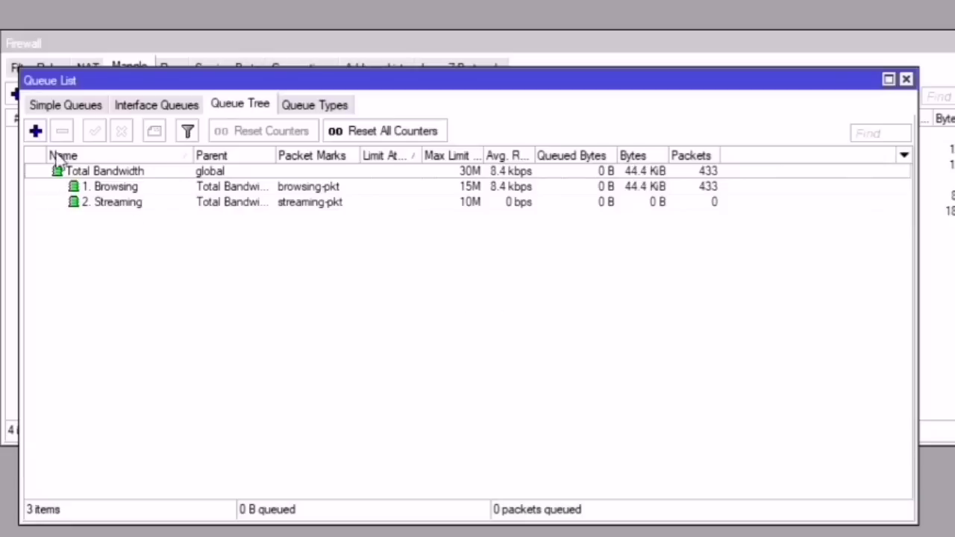
# Step: Start a third queue named '3.' and bring the Firewall window forward
pyautogui.click(36, 131)
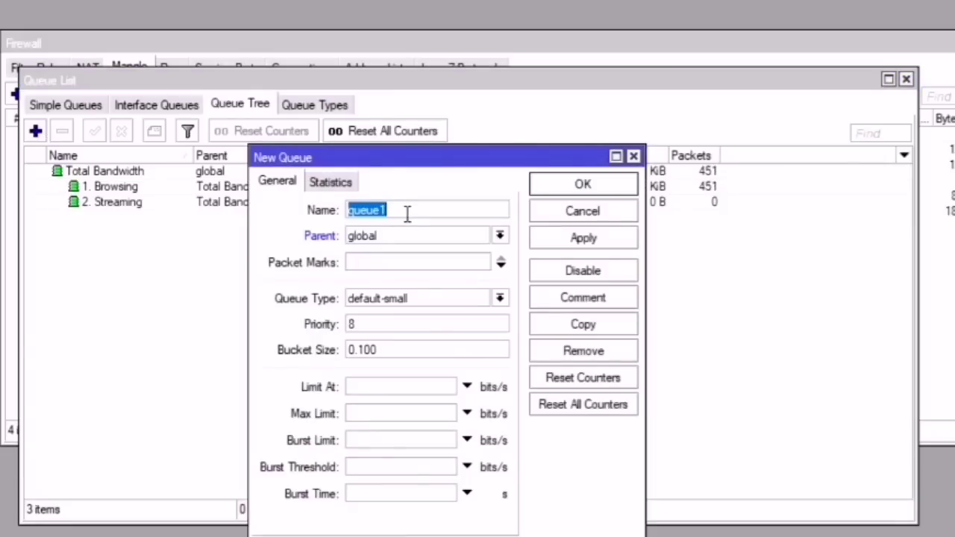
pyautogui.write('3.')
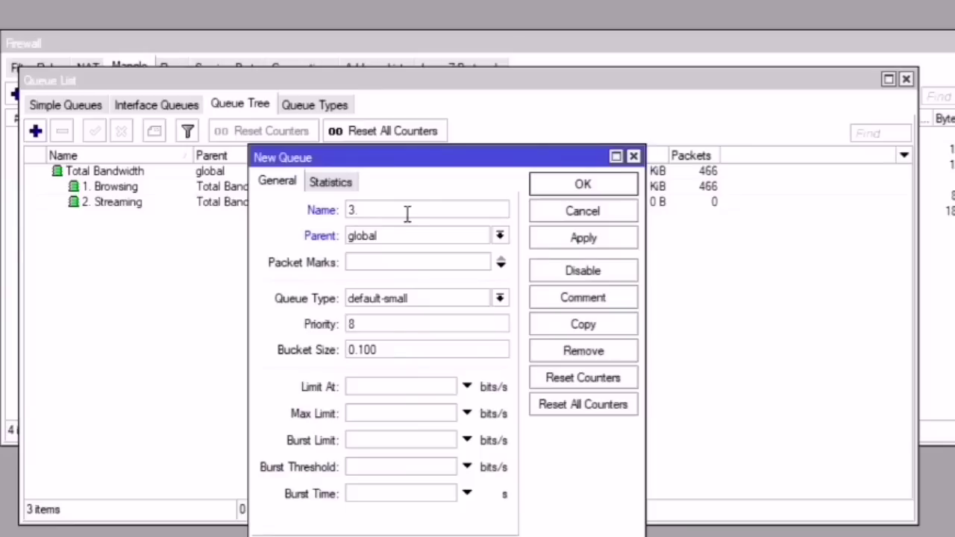
pyautogui.click(307, 72)
pyautogui.click(283, 73)
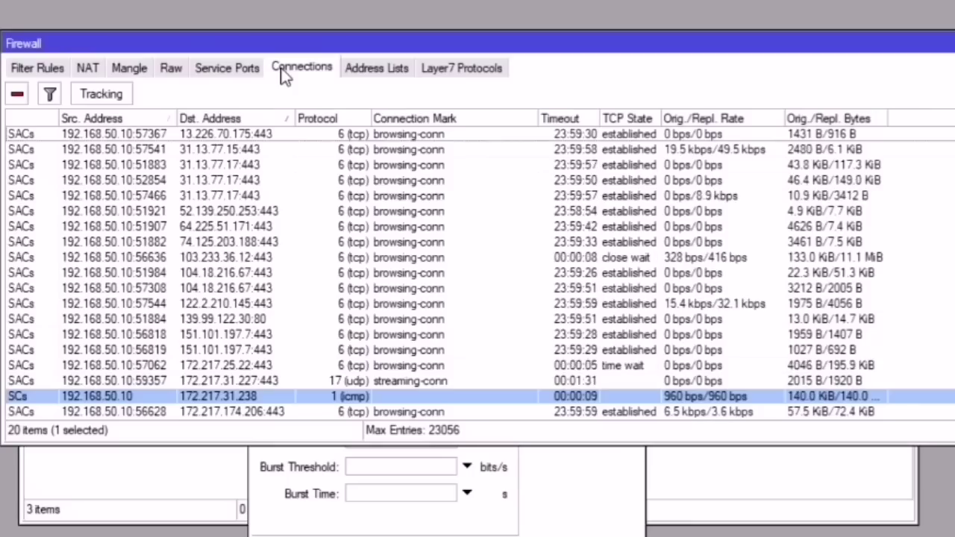
# Step: Review the browsing and streaming connection-mark and packet-mark mangle rules
pyautogui.click(139, 68)
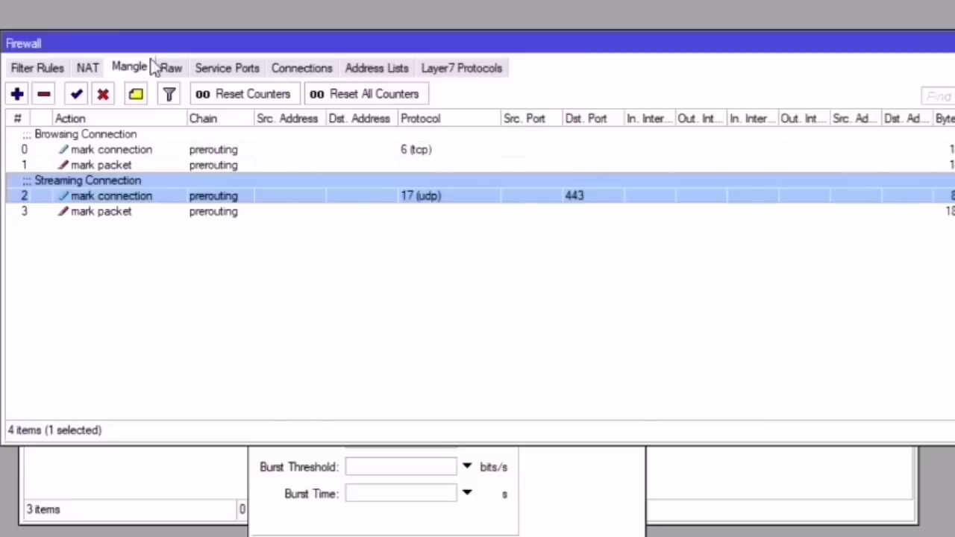
pyautogui.click(443, 152)
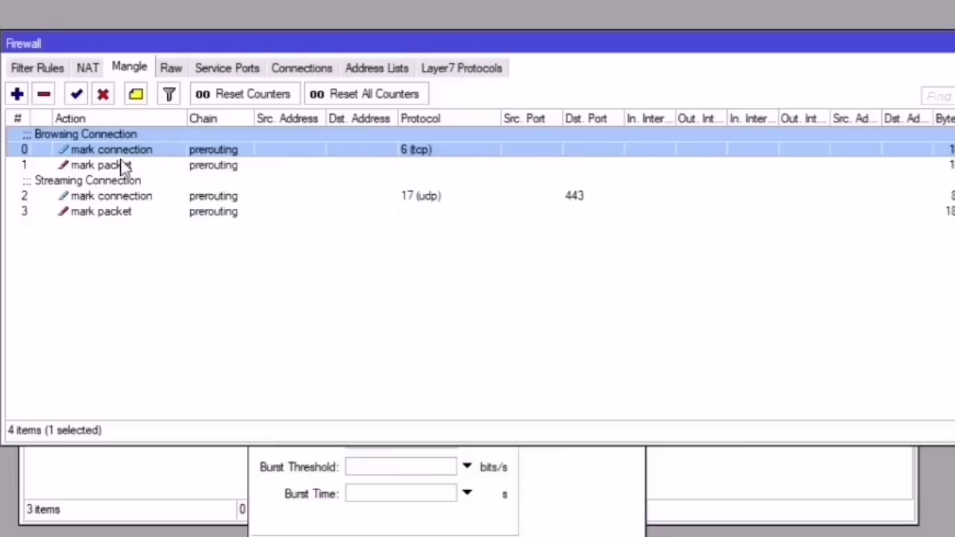
pyautogui.click(80, 161)
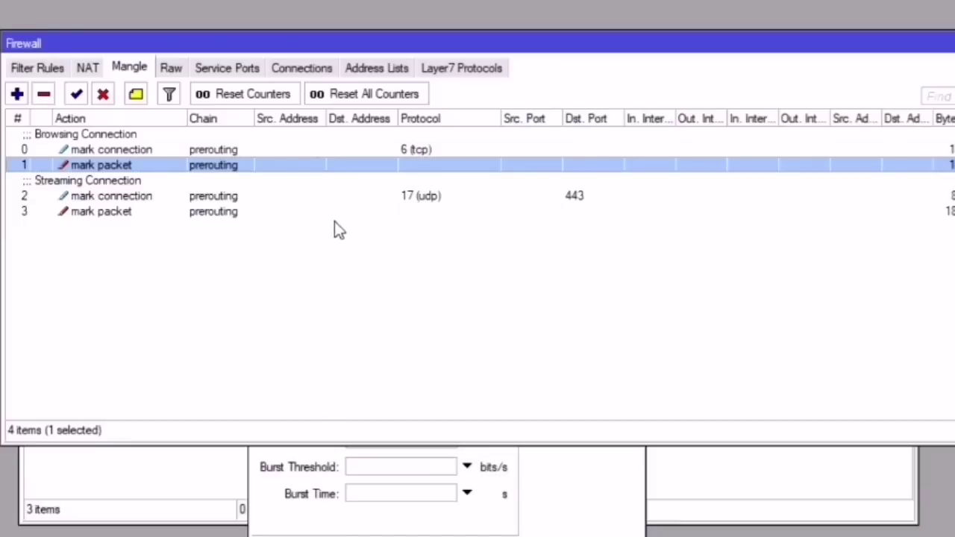
pyautogui.click(455, 199)
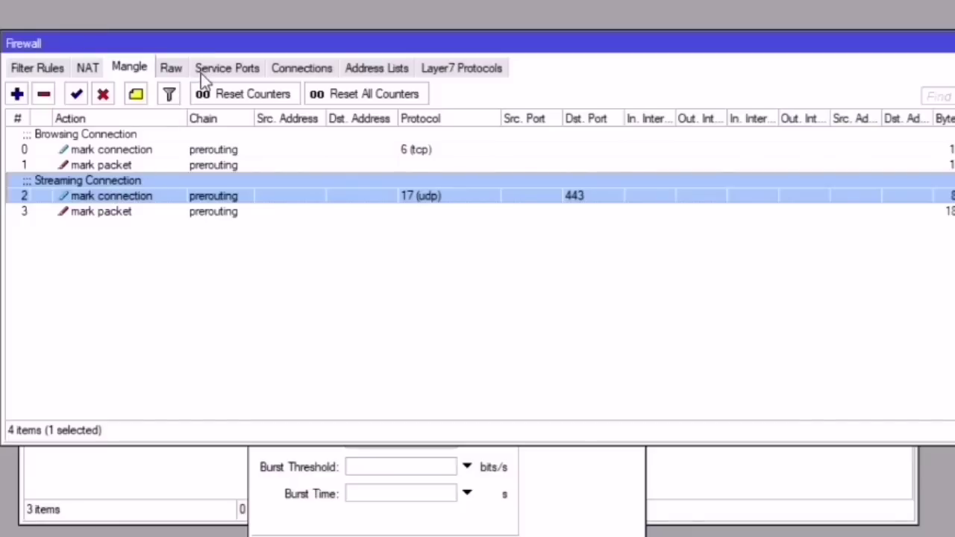
# Step: Check the connection marks in the Firewall Connections list
pyautogui.click(300, 70)
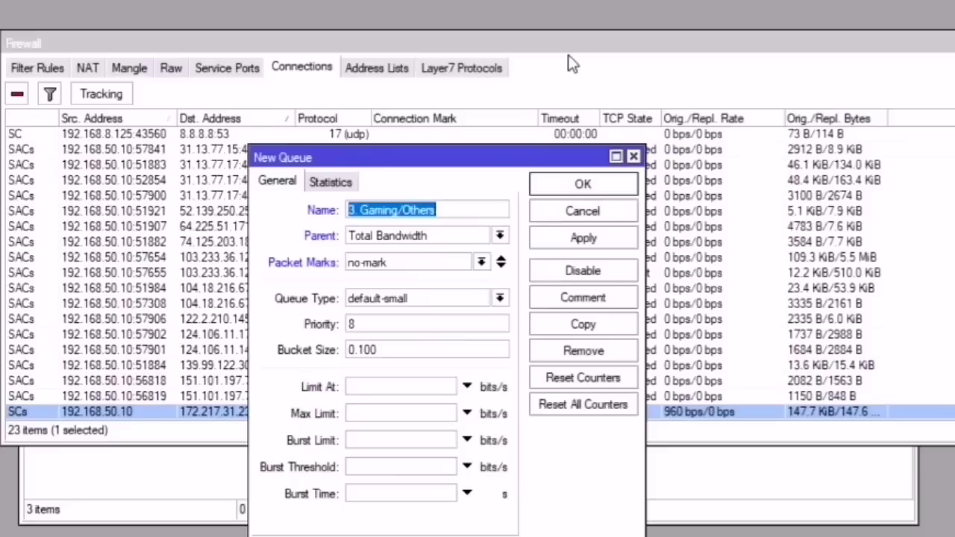
pyautogui.click(569, 64)
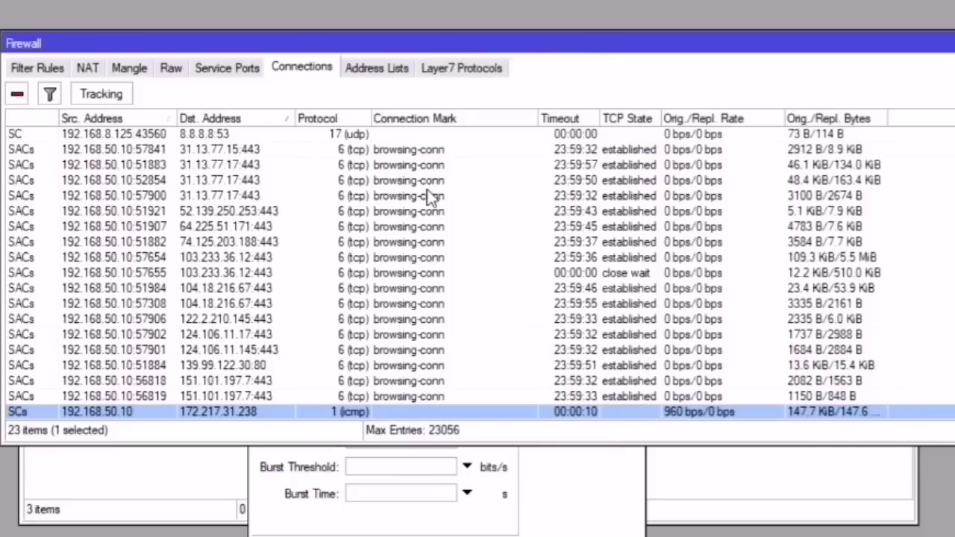
pyautogui.scroll(-2, 431, 195)
pyautogui.scroll(2, 431, 196)
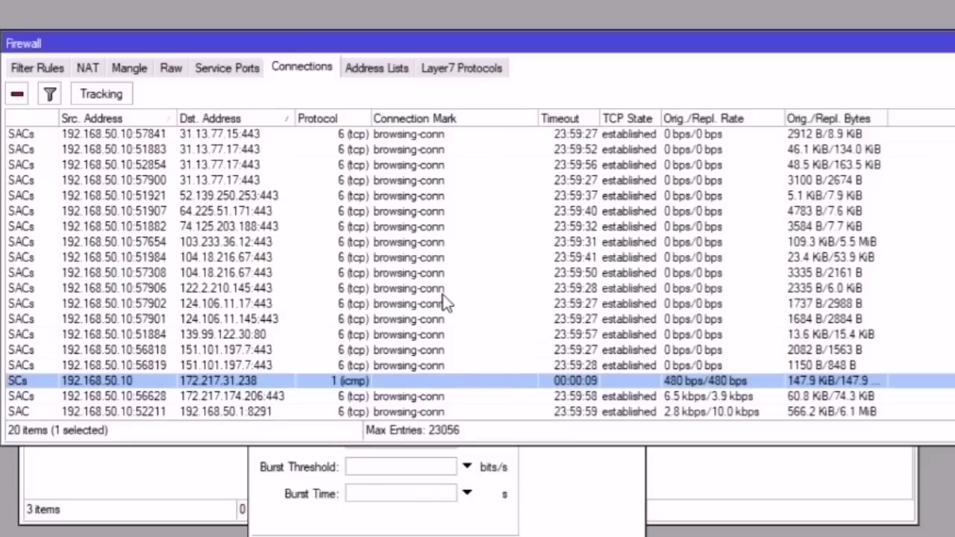
pyautogui.scroll(-1, 444, 302)
pyautogui.scroll(1, 453, 313)
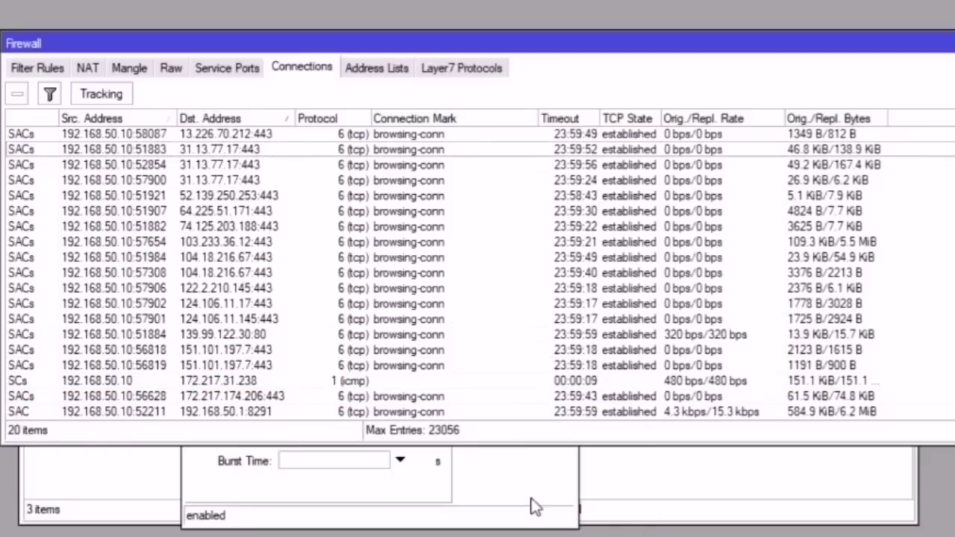
# Step: Set the Gaming/Others queue's packet mark to no-mark and queue type to PCQ
pyautogui.click(532, 505)
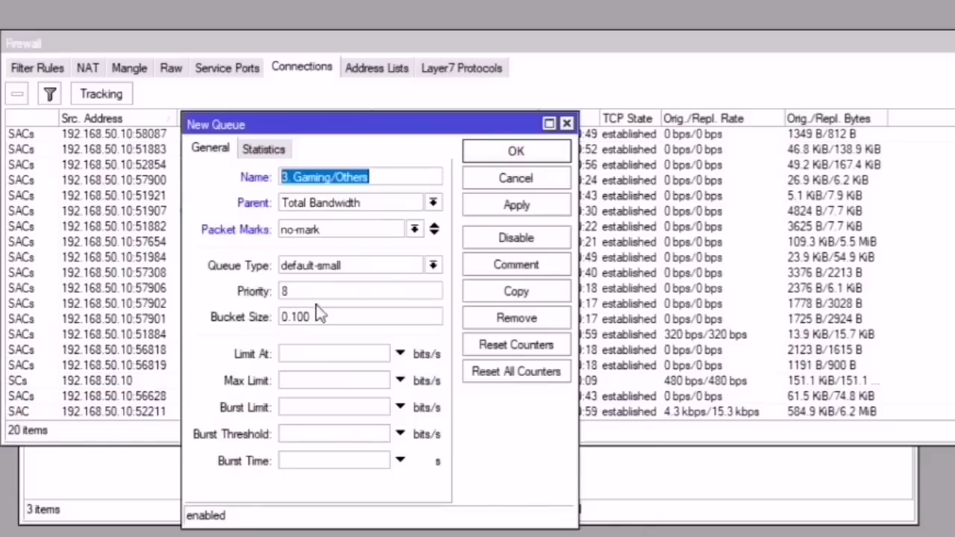
pyautogui.click(295, 176)
pyautogui.moveTo(377, 177); pyautogui.dragTo(297, 171)
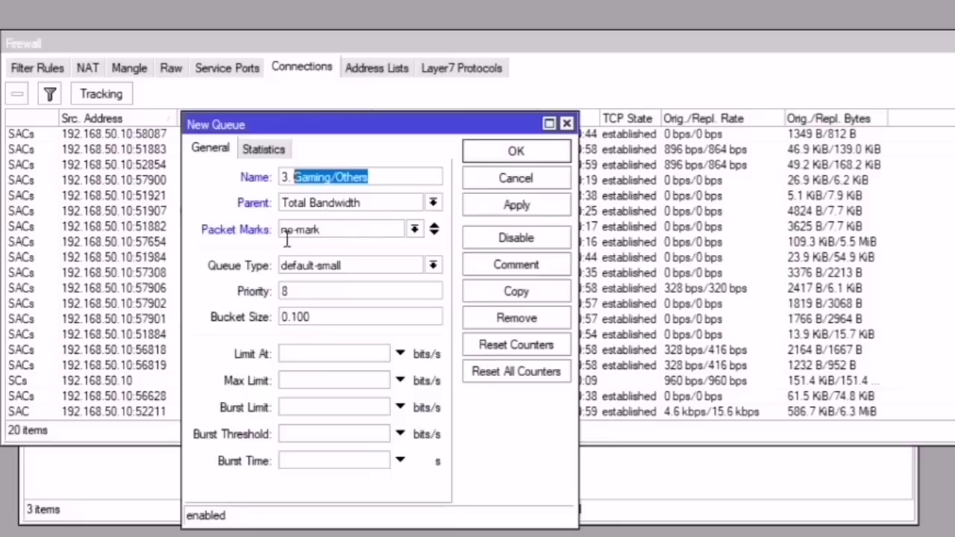
pyautogui.click(413, 231)
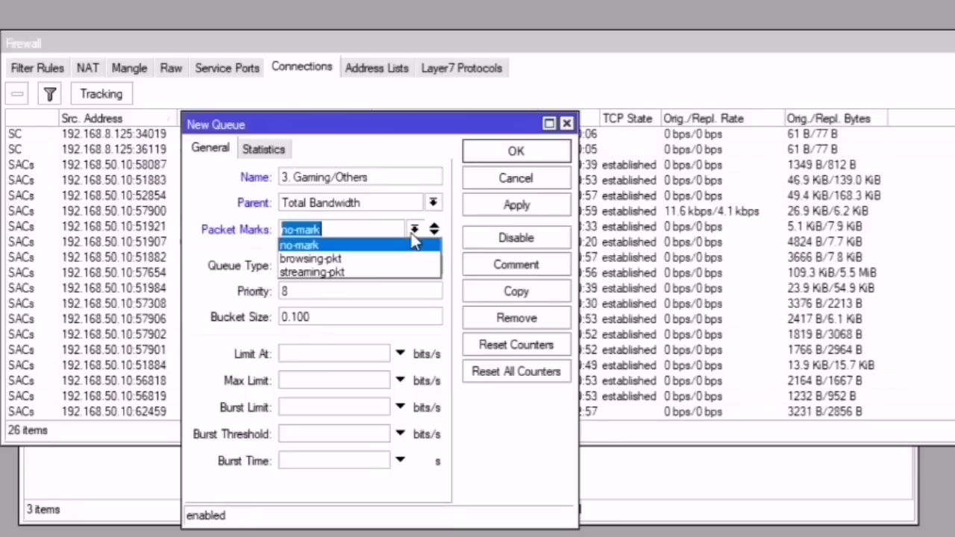
pyautogui.click(340, 244)
pyautogui.click(320, 266)
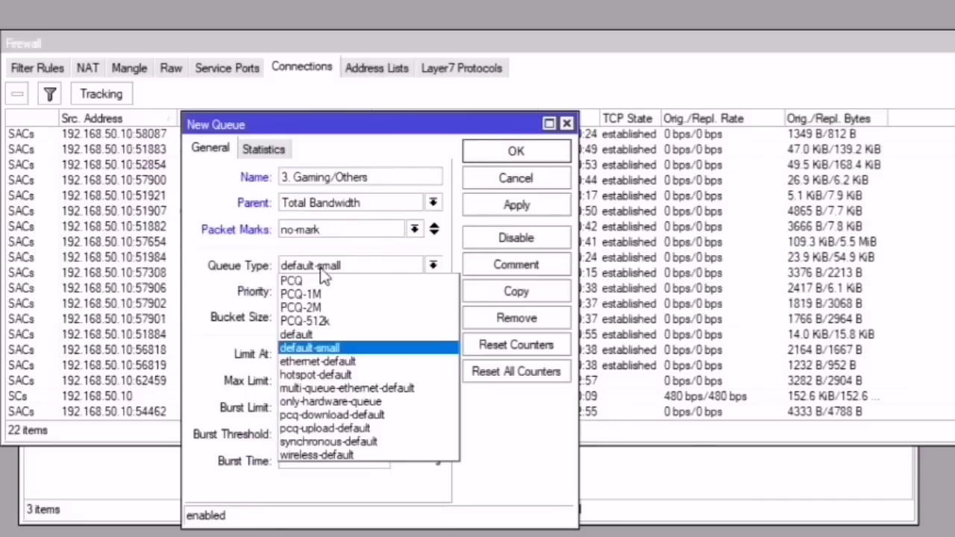
pyautogui.click(316, 277)
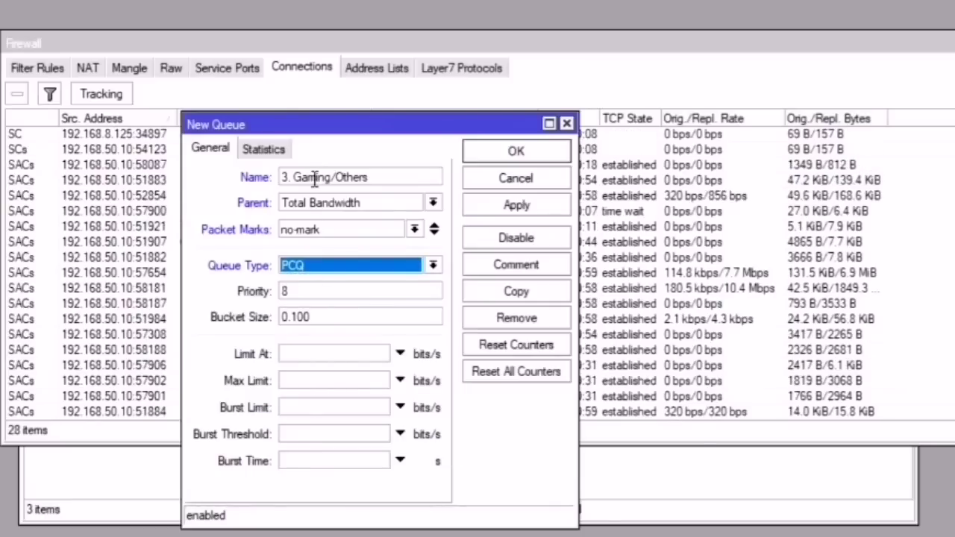
# Step: Set priority 1 and a 5M max limit, then apply and save the queue
pyautogui.moveTo(294, 177); pyautogui.dragTo(371, 177)
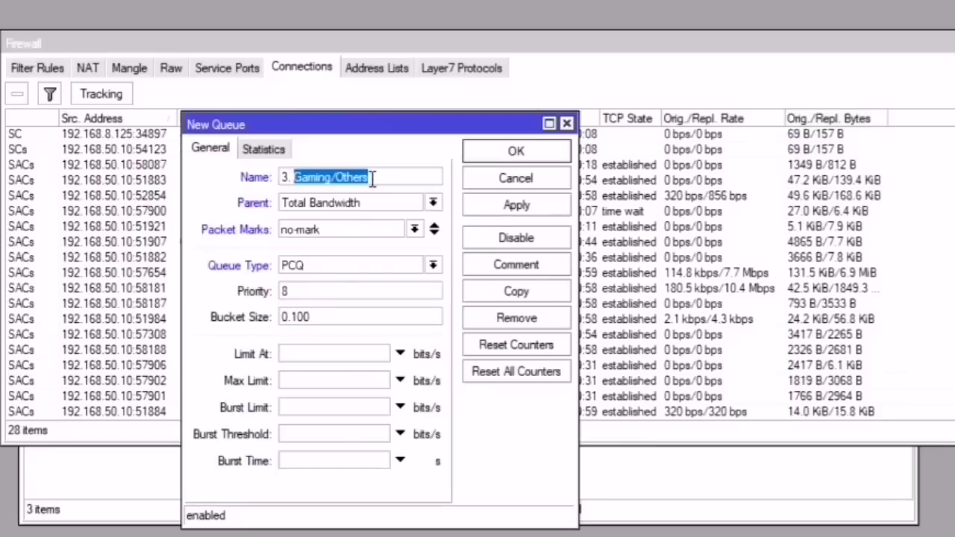
pyautogui.press('BackSpace')
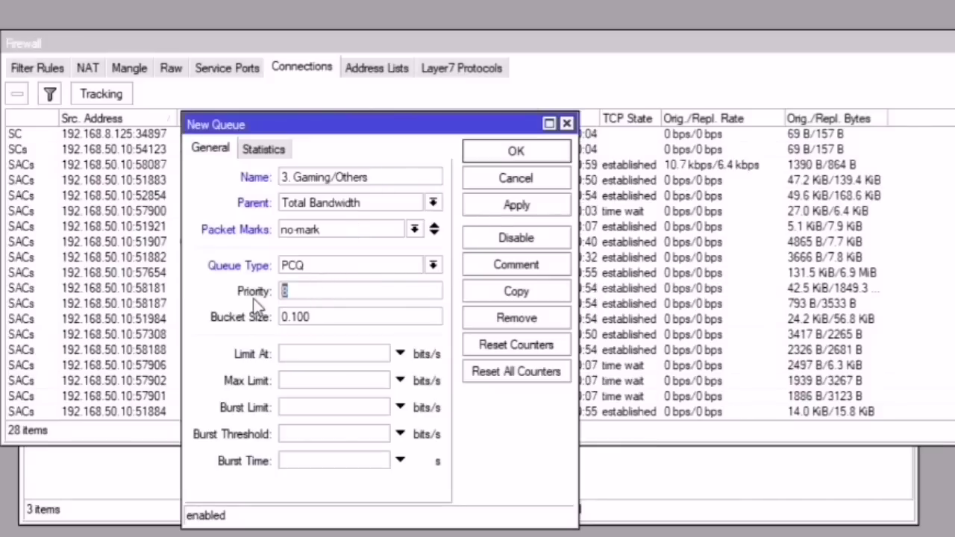
pyautogui.write('1')
pyautogui.click(339, 385)
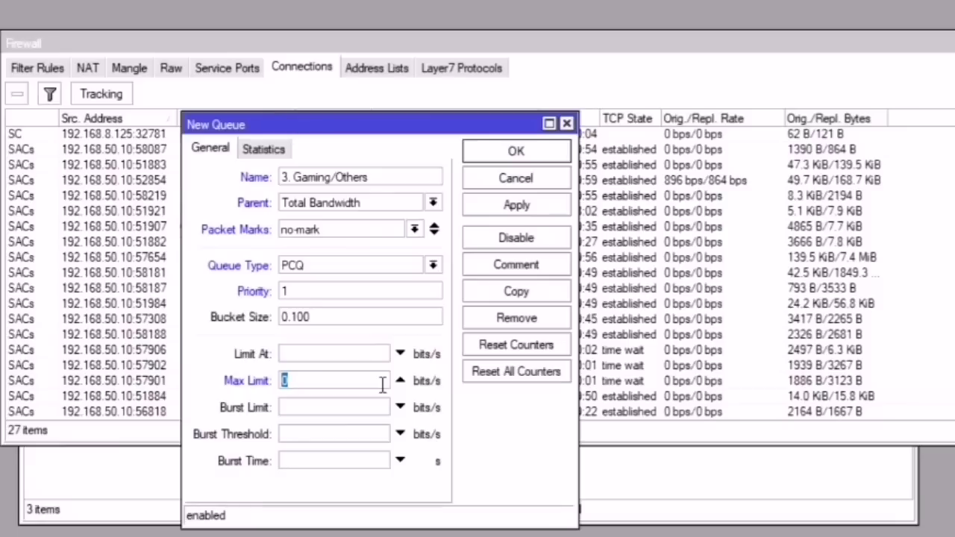
pyautogui.write('5M')
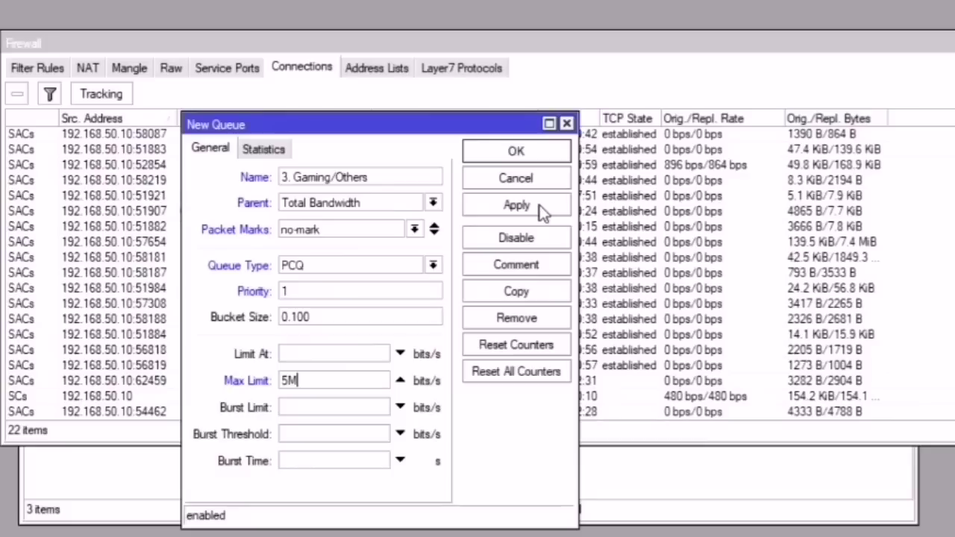
pyautogui.click(540, 210)
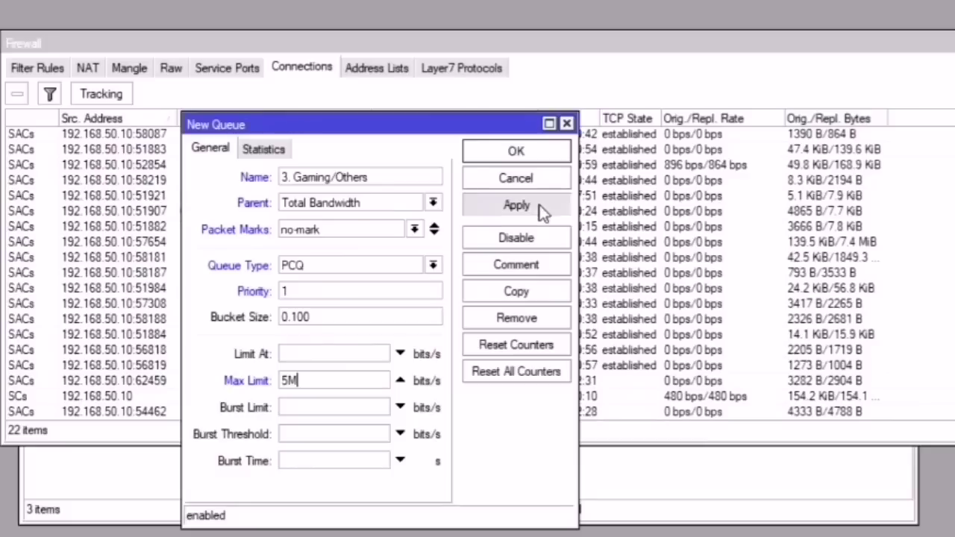
pyautogui.click(531, 158)
# Step: Check the Gaming/Others and Total Bandwidth rows in the Queue Tree list
pyautogui.click(636, 491)
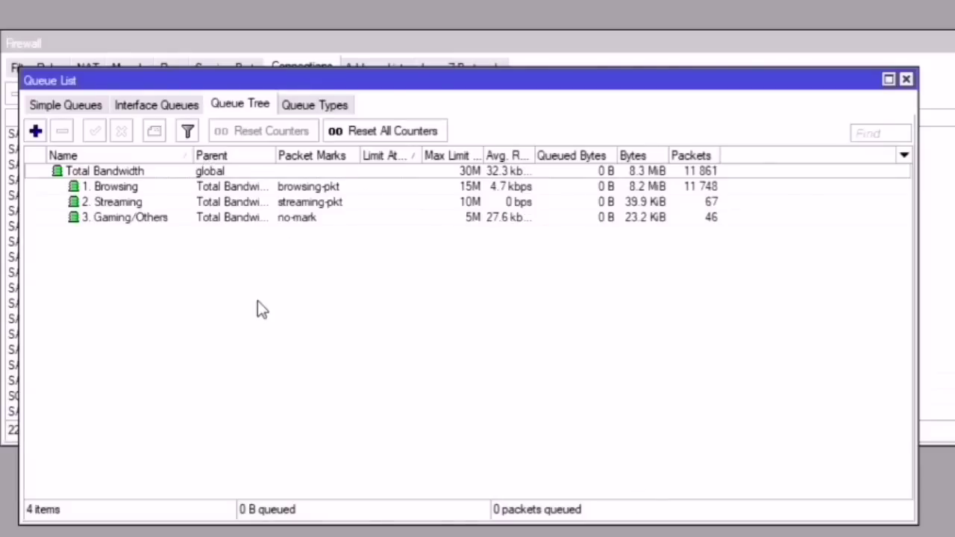
pyautogui.click(656, 217)
pyautogui.click(664, 174)
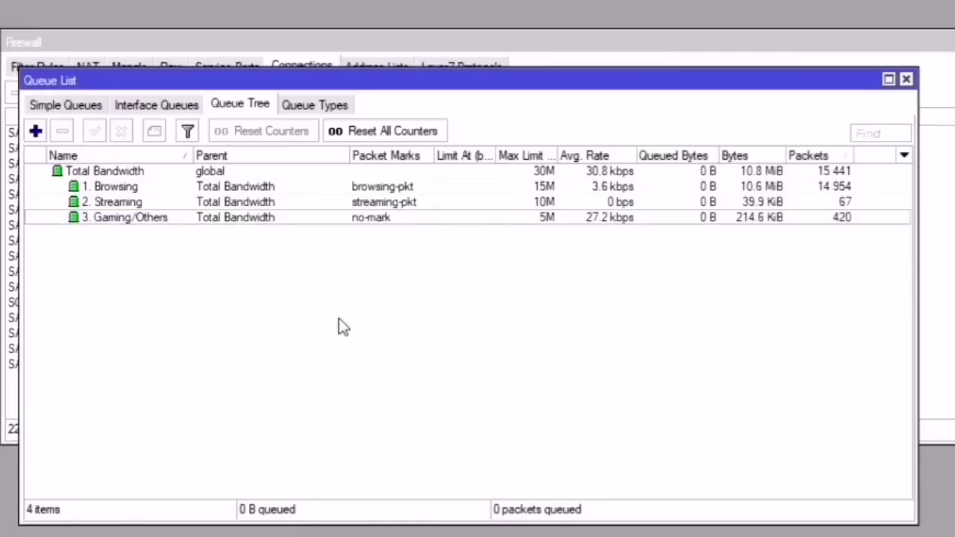
pyautogui.hotkey('alt', 'Tab')
# Step: Add a blank line after '5. Simple Queue' in the notes, then return to the Queue List
pyautogui.click(840, 263)
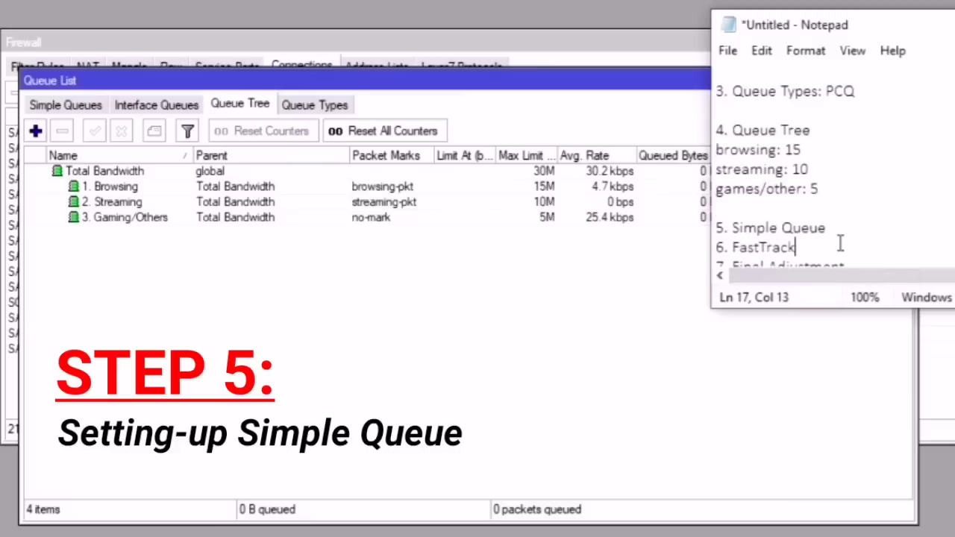
pyautogui.click(837, 229)
pyautogui.press('Return')
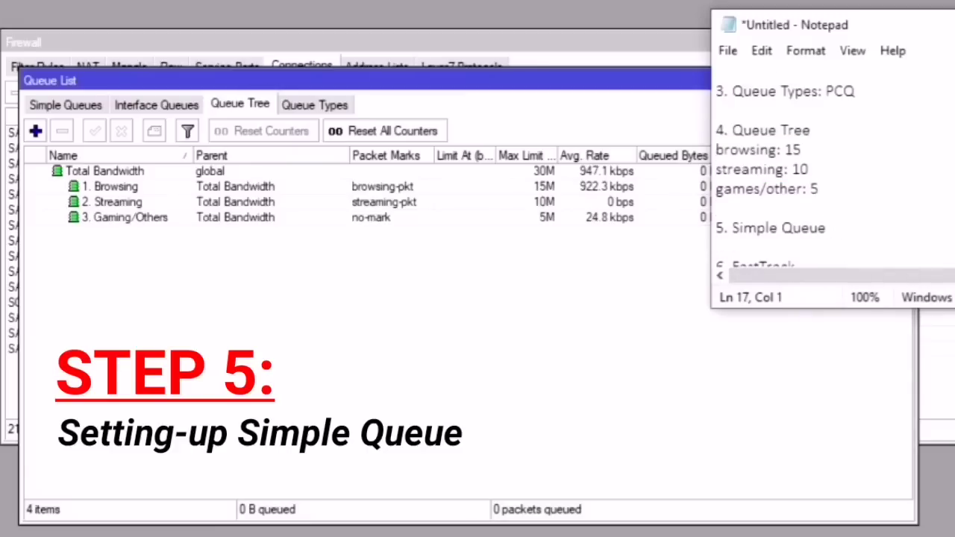
pyautogui.scroll(-1, 838, 214)
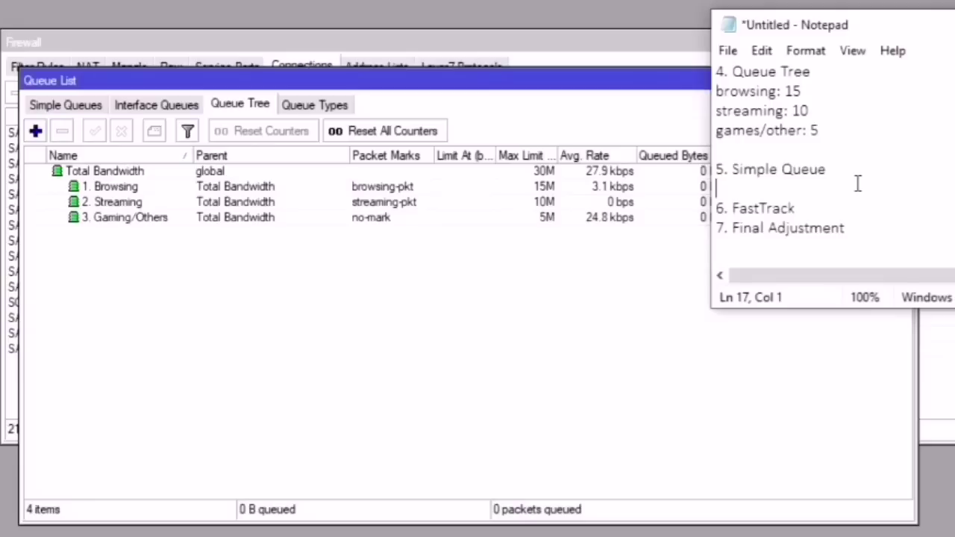
pyautogui.click(202, 292)
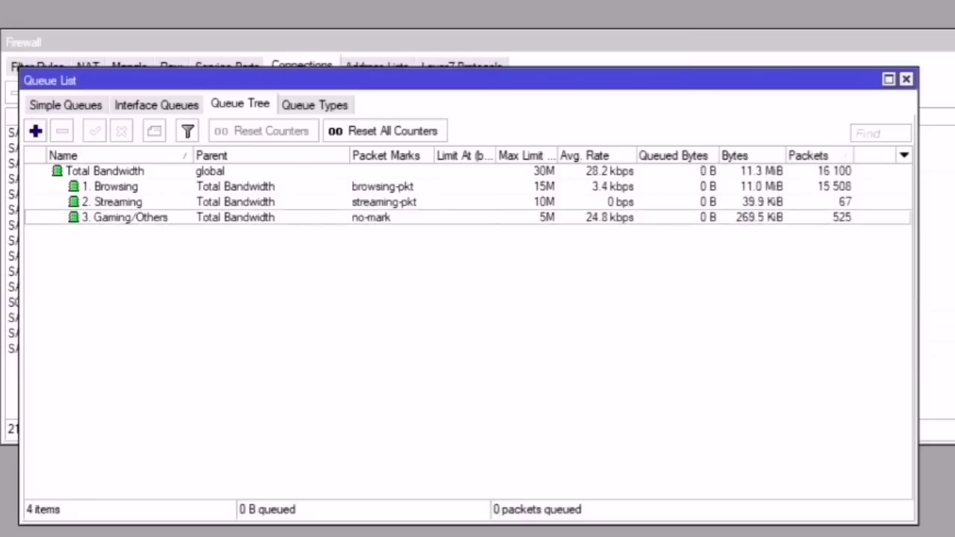
# Step: Show Simple Queues with the Name column widened so hs-<hotspot1> reads in full
pyautogui.click(82, 108)
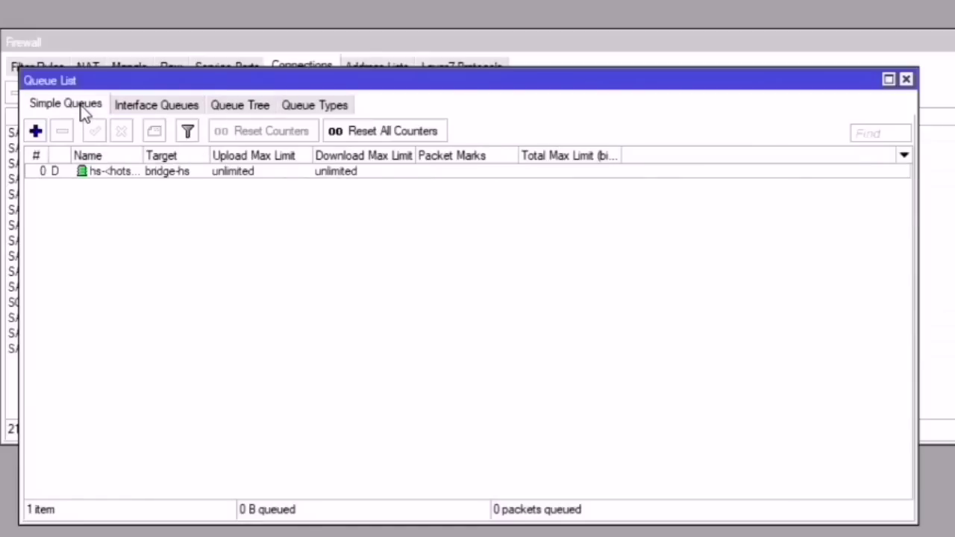
pyautogui.click(141, 172)
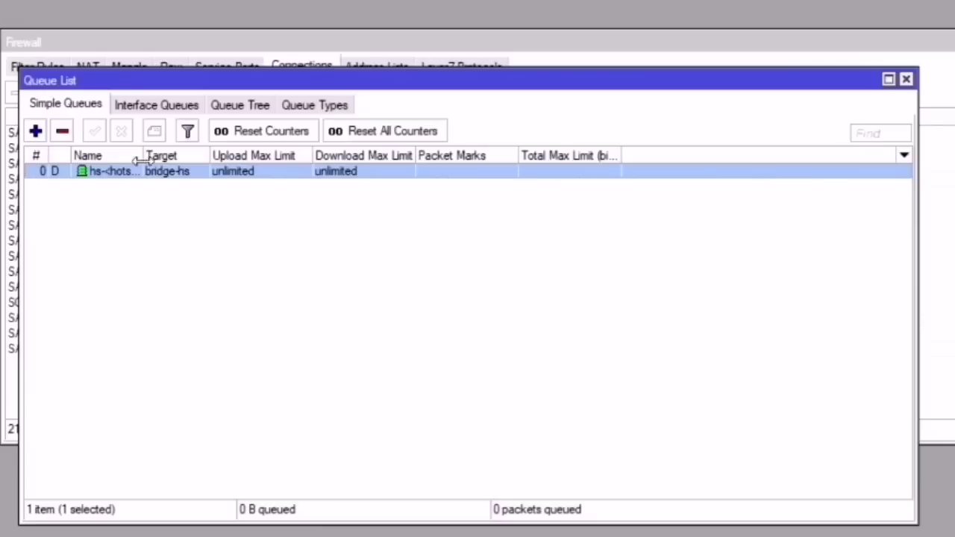
pyautogui.moveTo(141, 159); pyautogui.dragTo(291, 201)
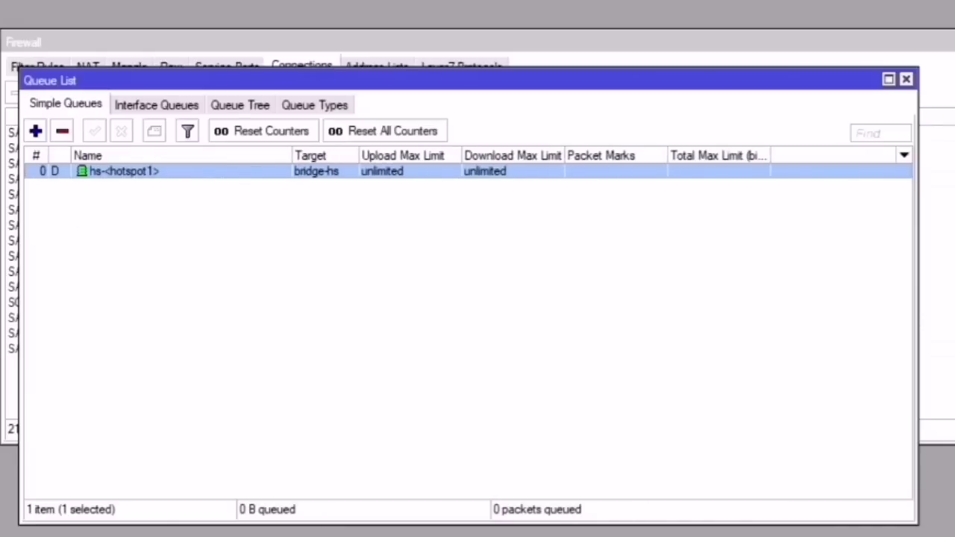
pyautogui.click(154, 224)
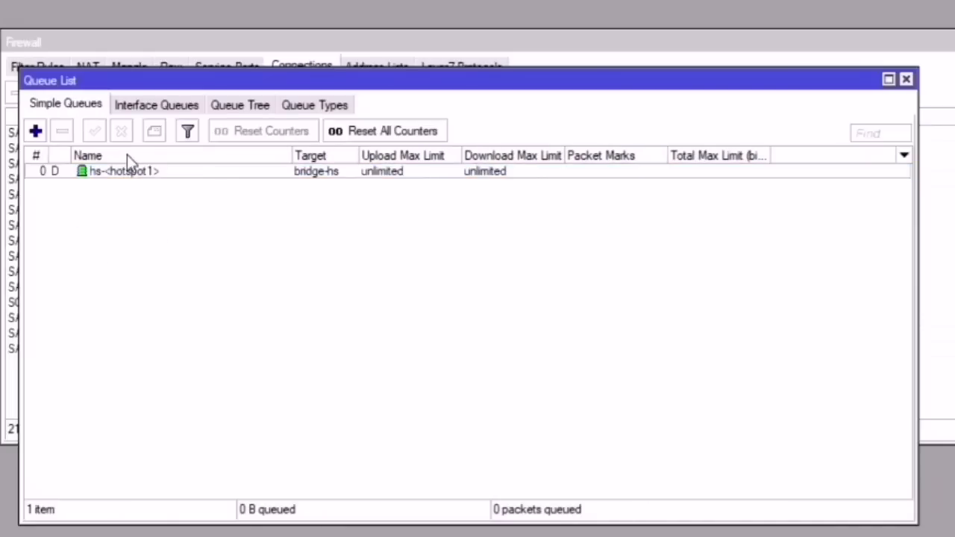
pyautogui.click(133, 181)
pyautogui.click(186, 242)
pyautogui.click(53, 178)
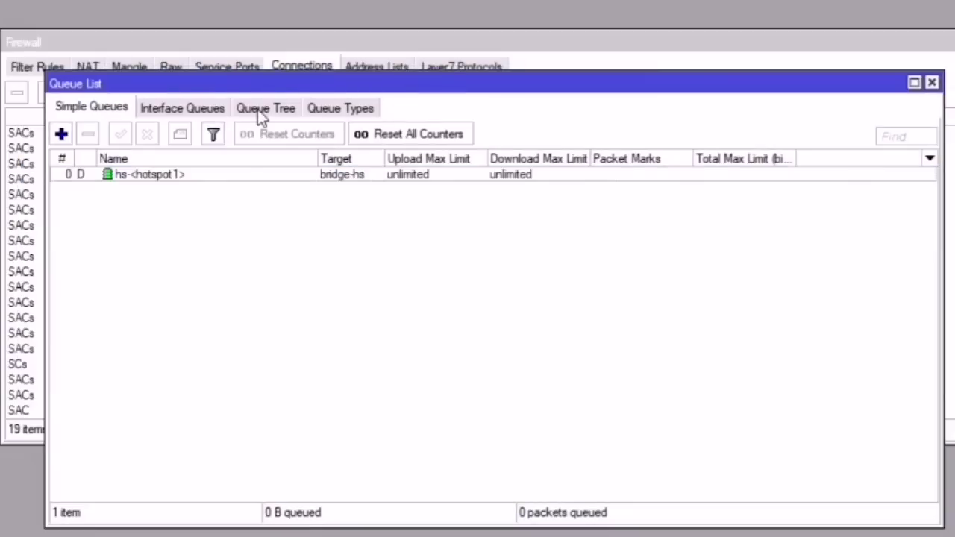
pyautogui.click(260, 109)
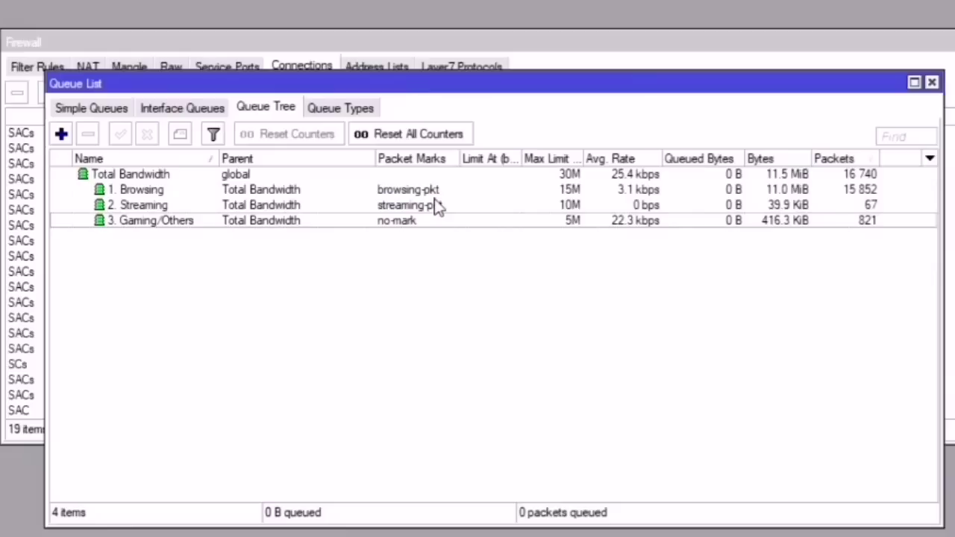
pyautogui.click(86, 110)
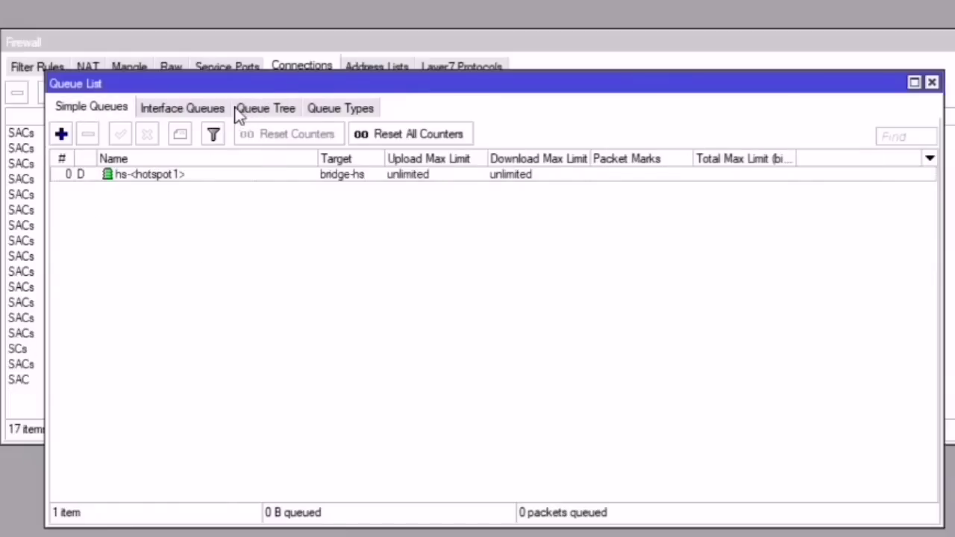
pyautogui.click(205, 109)
pyautogui.click(259, 114)
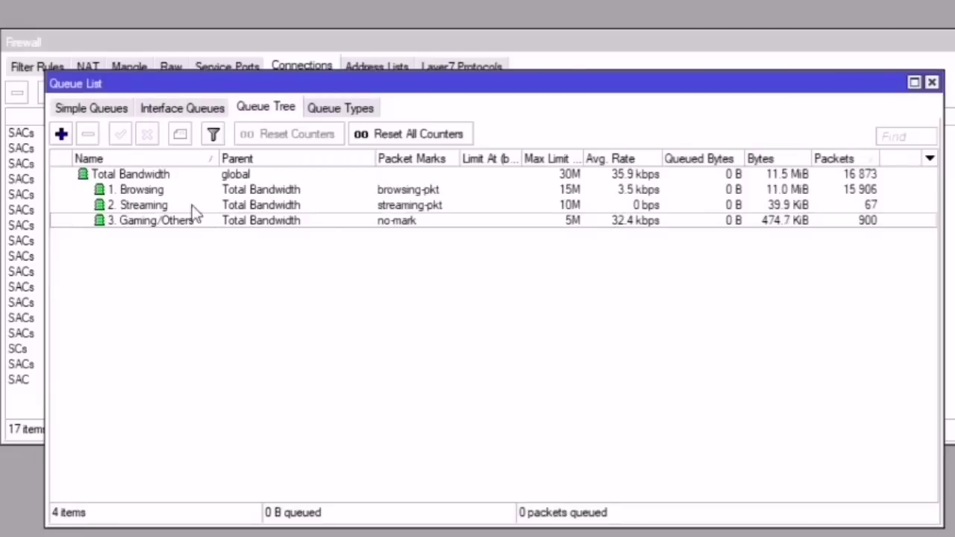
pyautogui.click(103, 113)
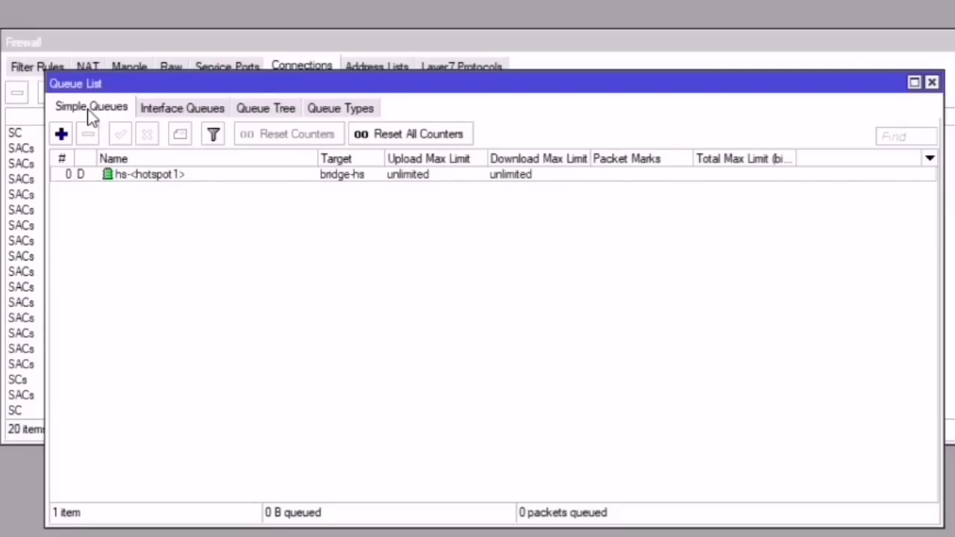
# Step: Create a simple queue named LAN targeting bridge-lan
pyautogui.click(61, 134)
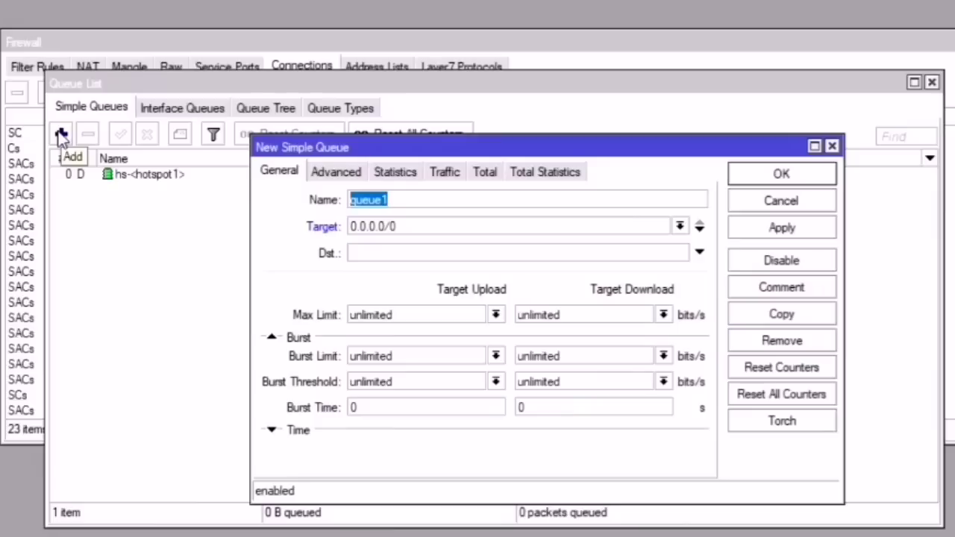
pyautogui.write('LAN')
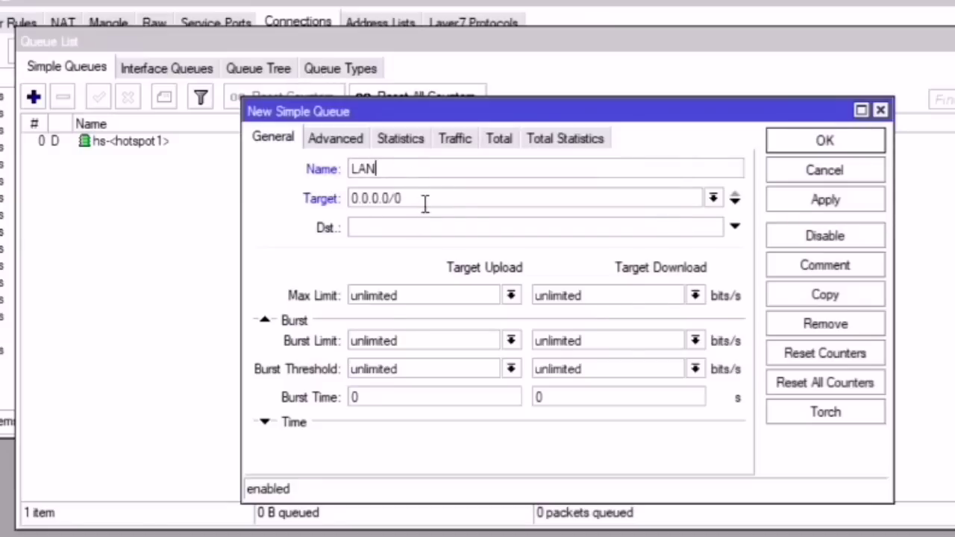
pyautogui.click(713, 198)
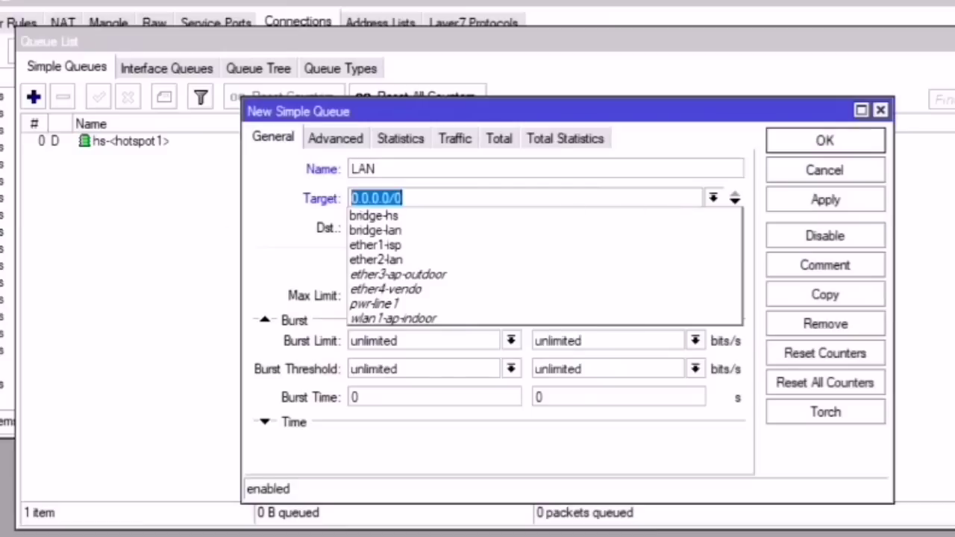
pyautogui.press('Escape')
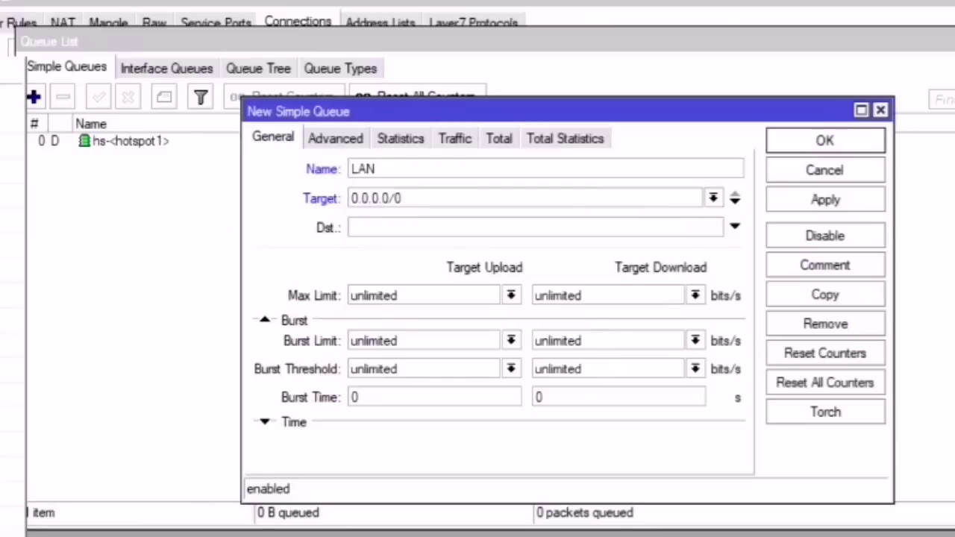
pyautogui.click(205, 228)
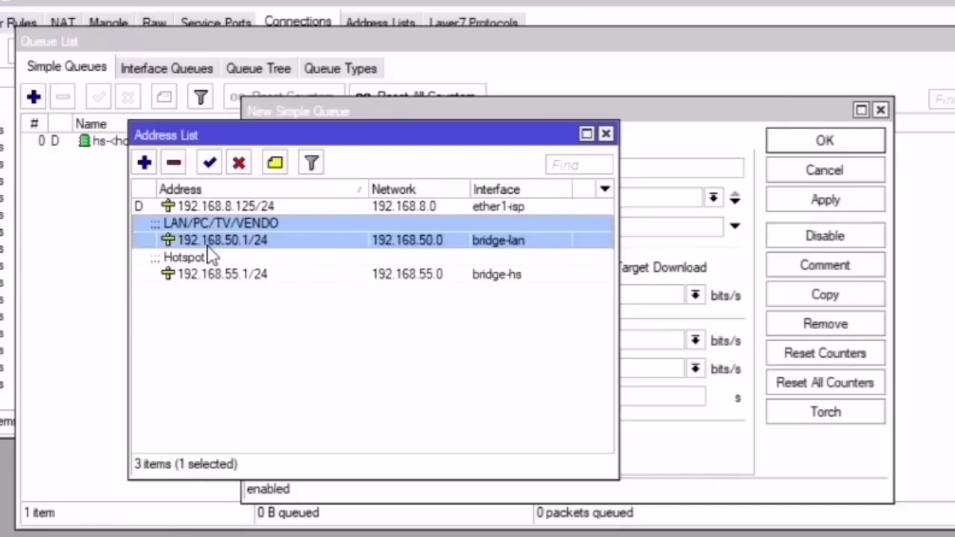
pyautogui.click(517, 107)
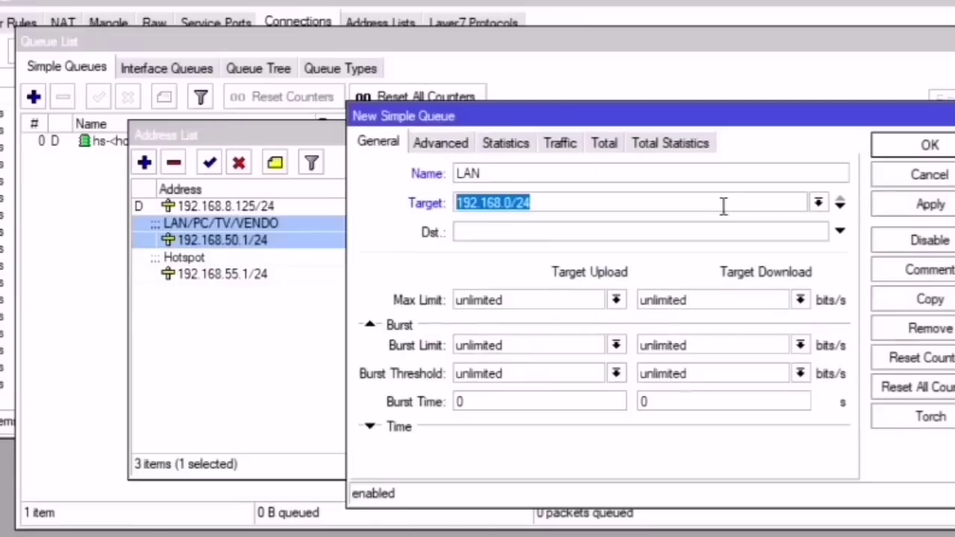
pyautogui.click(724, 207)
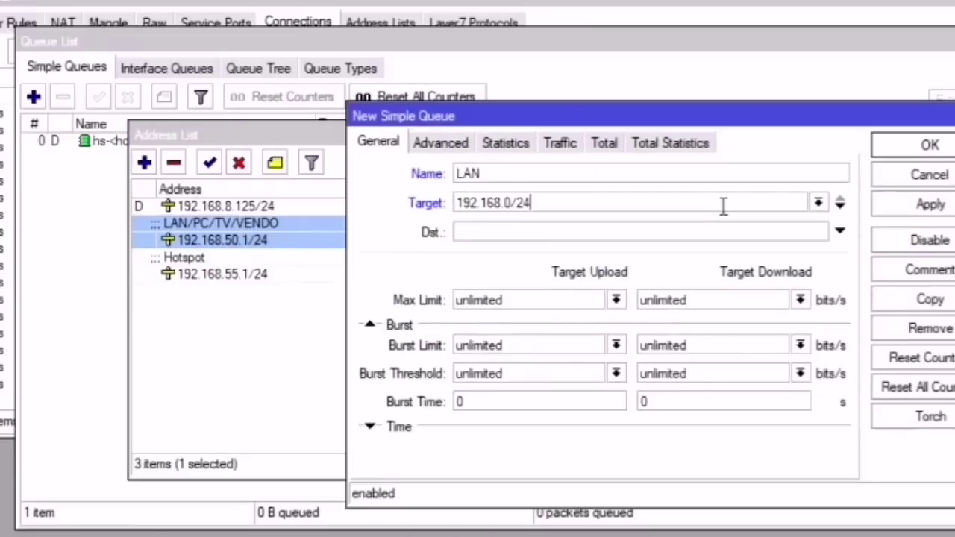
pyautogui.click(818, 202)
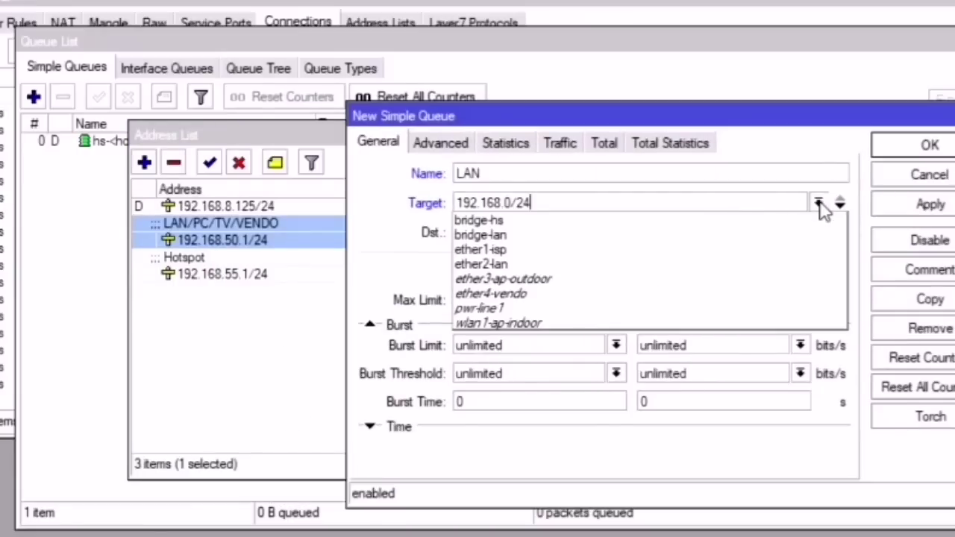
pyautogui.click(512, 237)
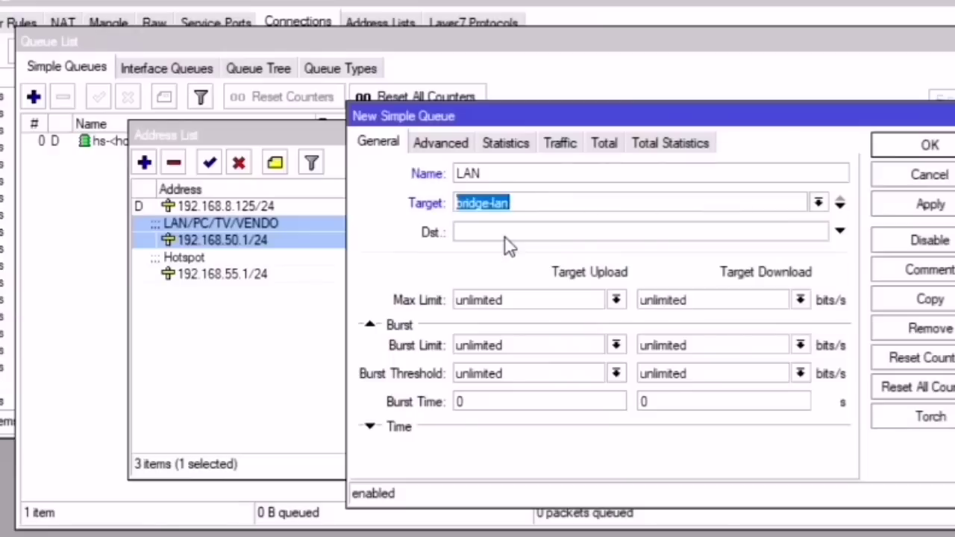
# Step: Set its max limits to 5M upload and 15M download and save it
pyautogui.click(799, 299)
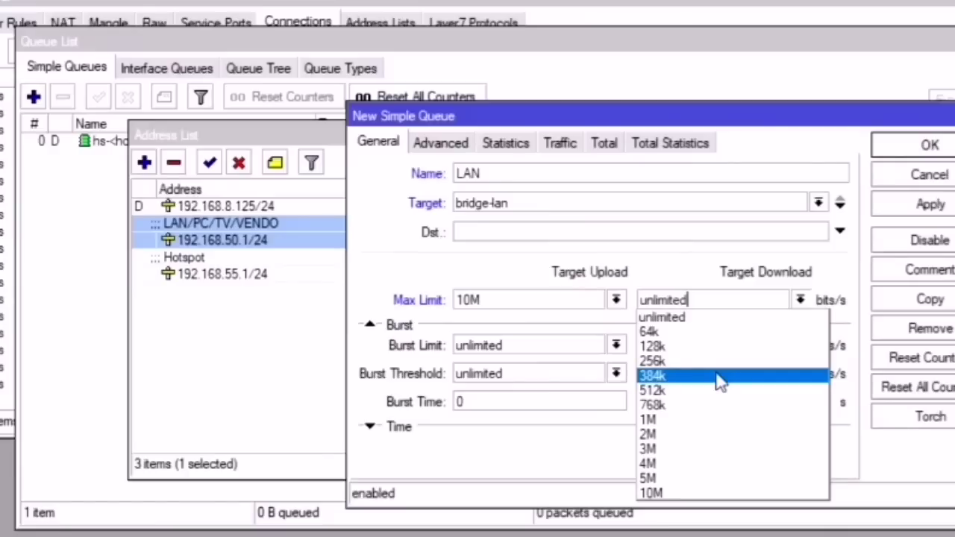
pyautogui.click(691, 316)
pyautogui.doubleClick(690, 299)
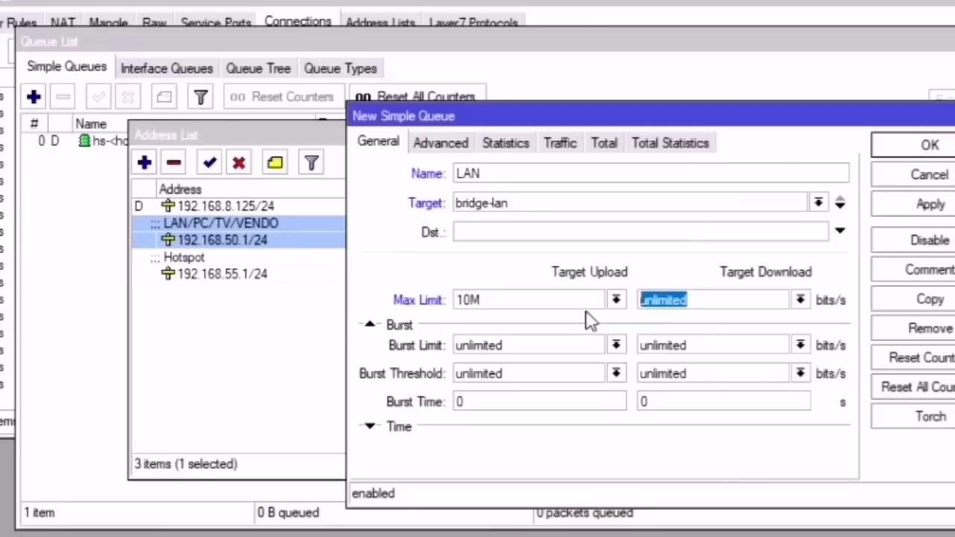
pyautogui.write('20m')
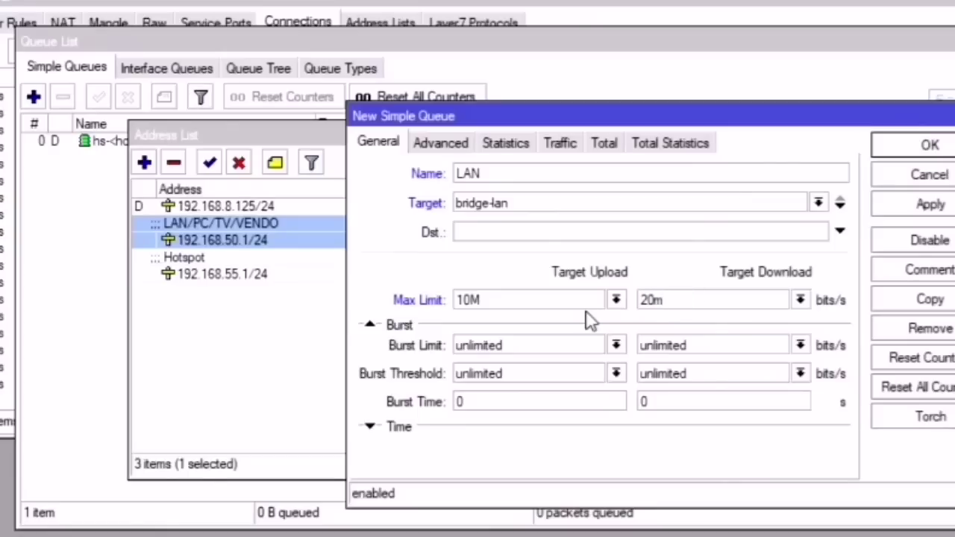
pyautogui.press('BackSpace')
pyautogui.write('M')
pyautogui.press('BackSpace')
pyautogui.press('BackSpace')
pyautogui.press('BackSpace')
pyautogui.write('15M')
pyautogui.moveTo(471, 303); pyautogui.dragTo(457, 299)
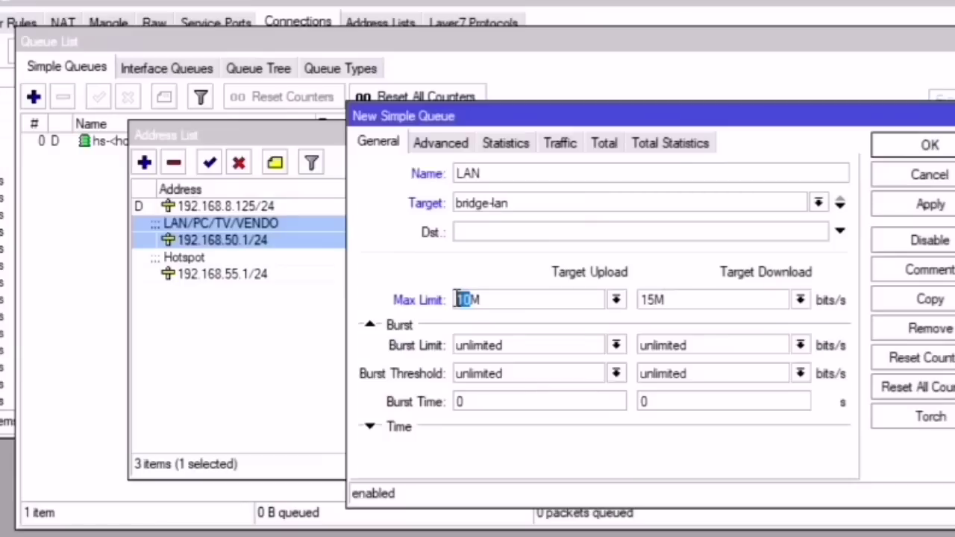
pyautogui.write('5M')
pyautogui.click(428, 149)
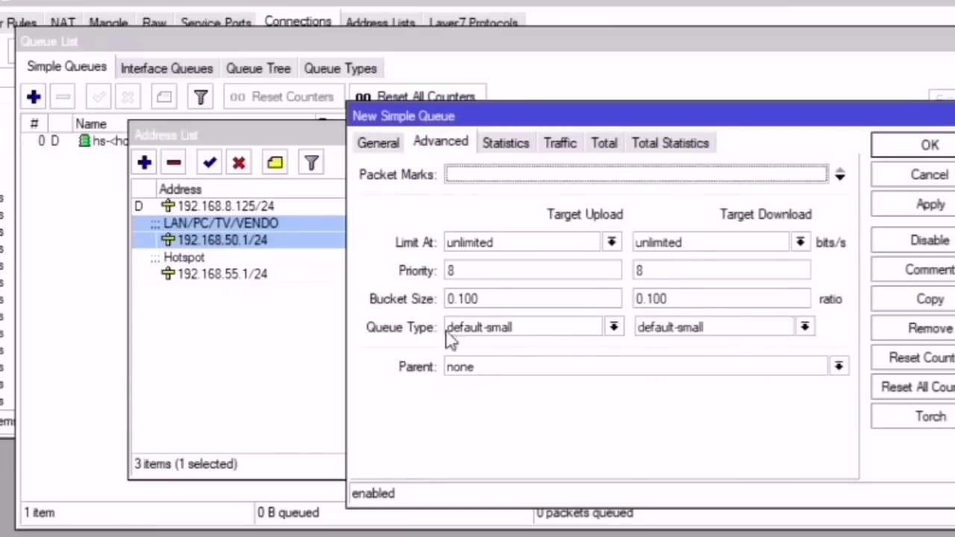
pyautogui.click(382, 143)
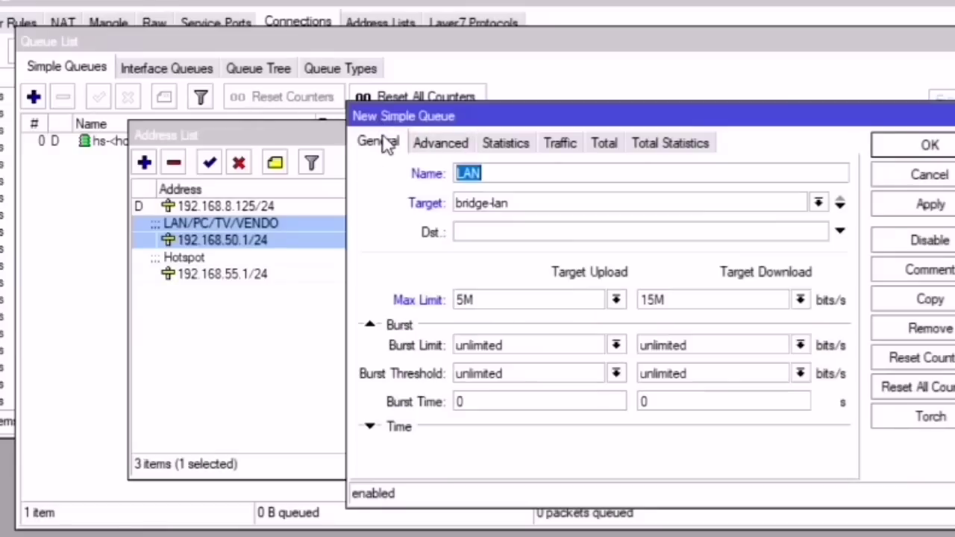
pyautogui.click(930, 204)
pyautogui.click(941, 150)
# Step: Close the LAN queue form and bring the Queue List in front of the Firewall window
pyautogui.click(205, 150)
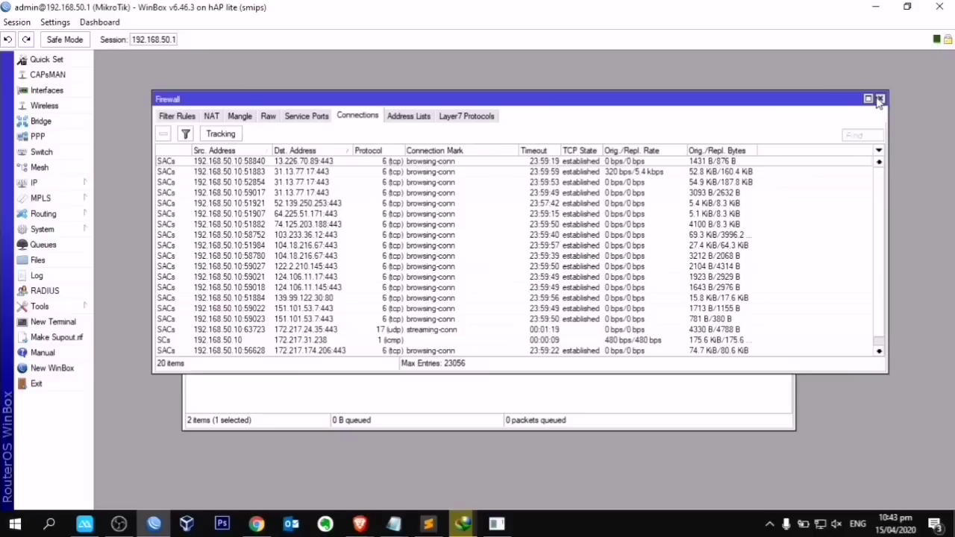
pyautogui.click(518, 395)
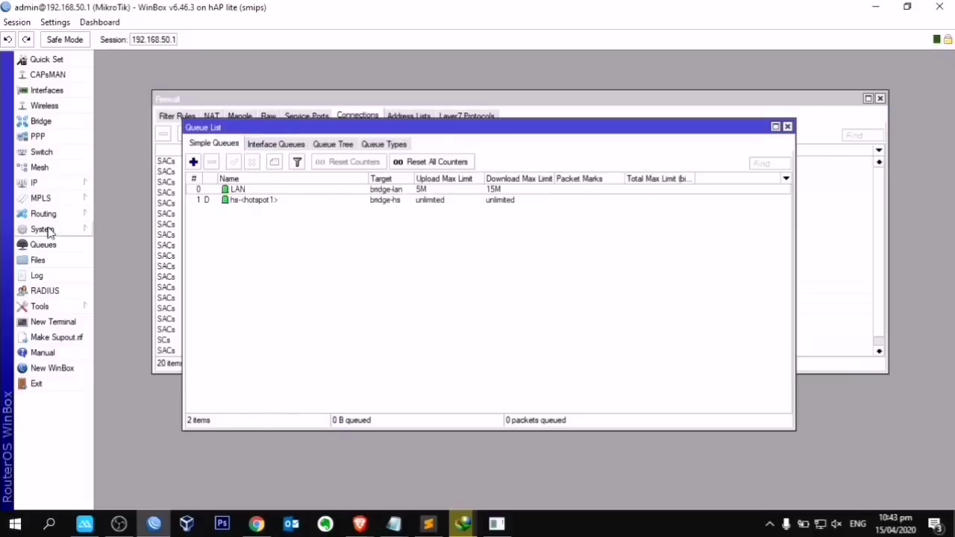
# Step: Open the DHCP Server leases and select the 192.168.50.10 lease
pyautogui.click(45, 183)
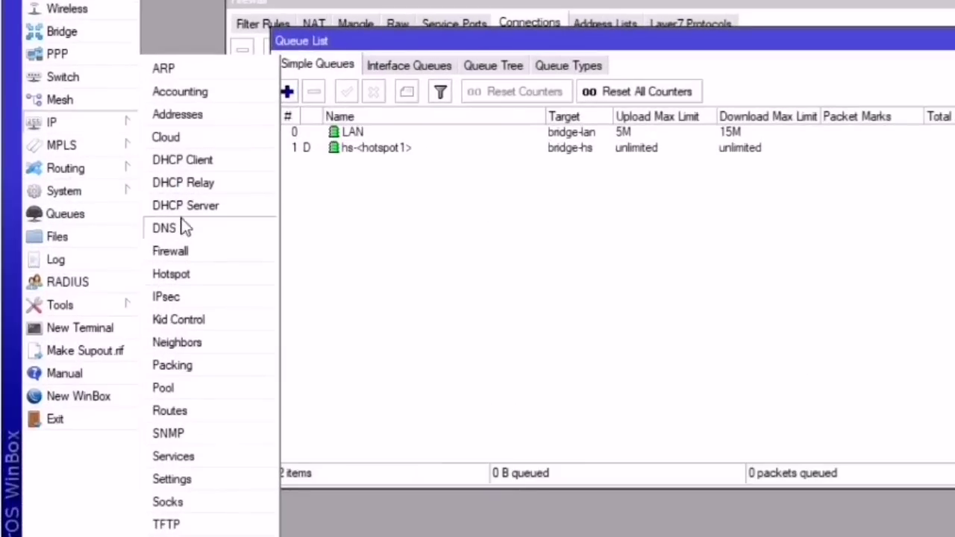
pyautogui.click(184, 207)
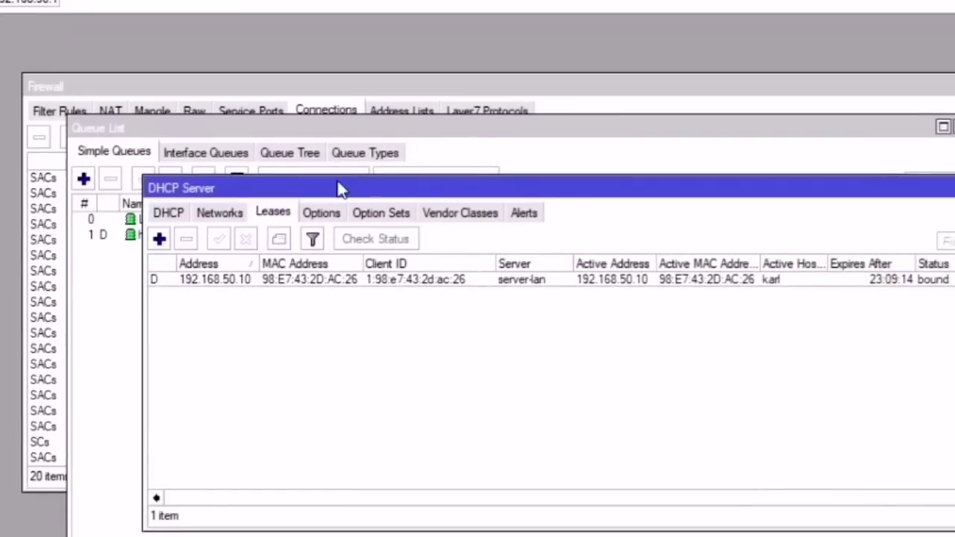
pyautogui.moveTo(340, 188); pyautogui.dragTo(416, 67)
pyautogui.click(322, 167)
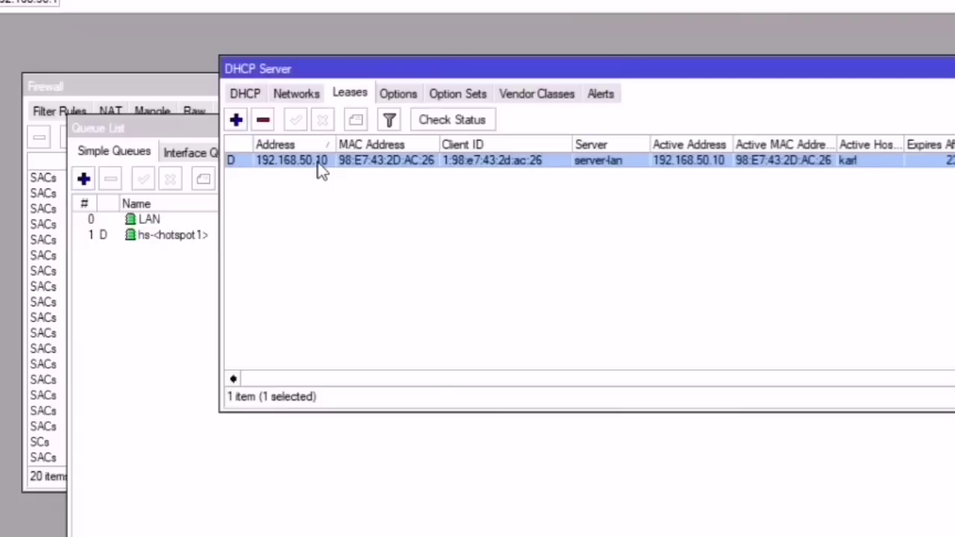
pyautogui.click(694, 380)
pyautogui.moveTo(817, 382); pyautogui.dragTo(625, 374)
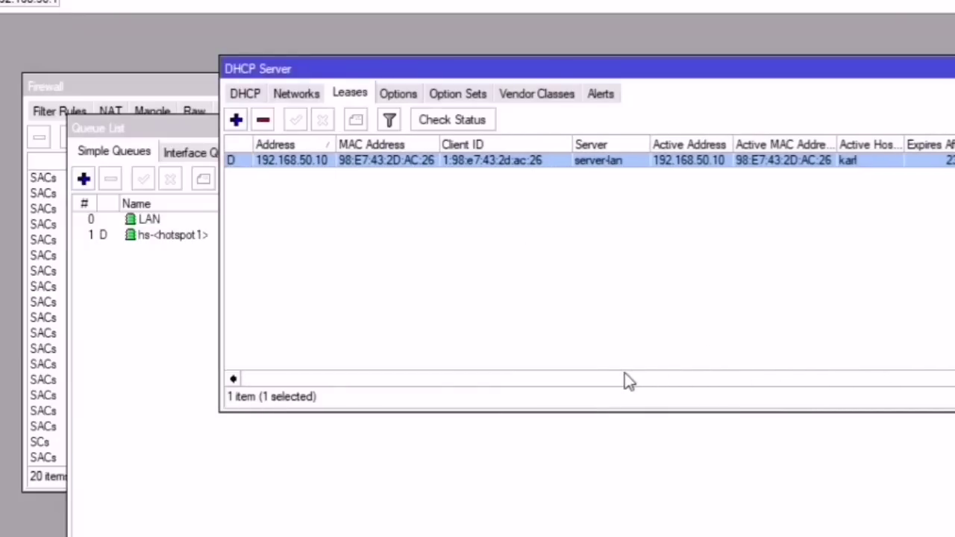
# Step: Make the 192.168.50.10 lease static, copy its address, and start a new simple queue
pyautogui.doubleClick(307, 172)
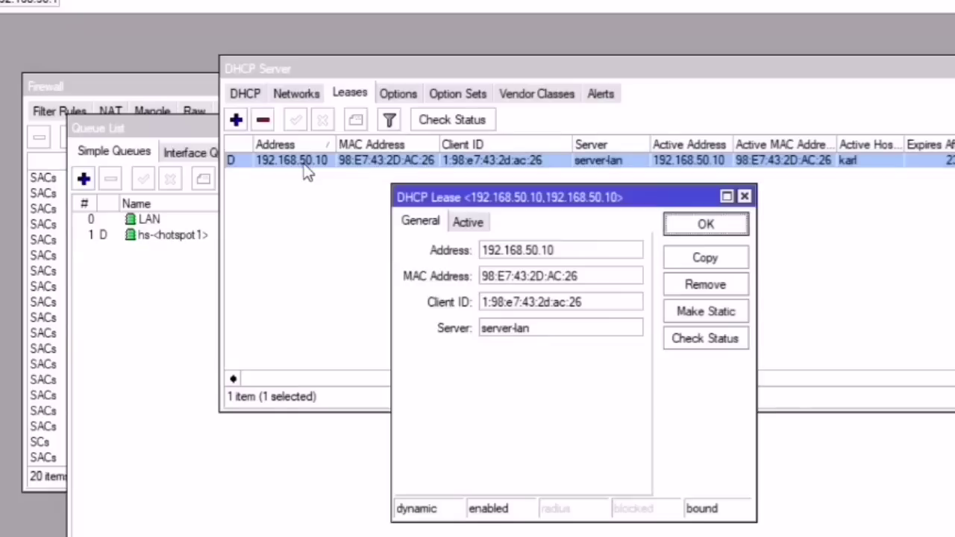
pyautogui.click(696, 314)
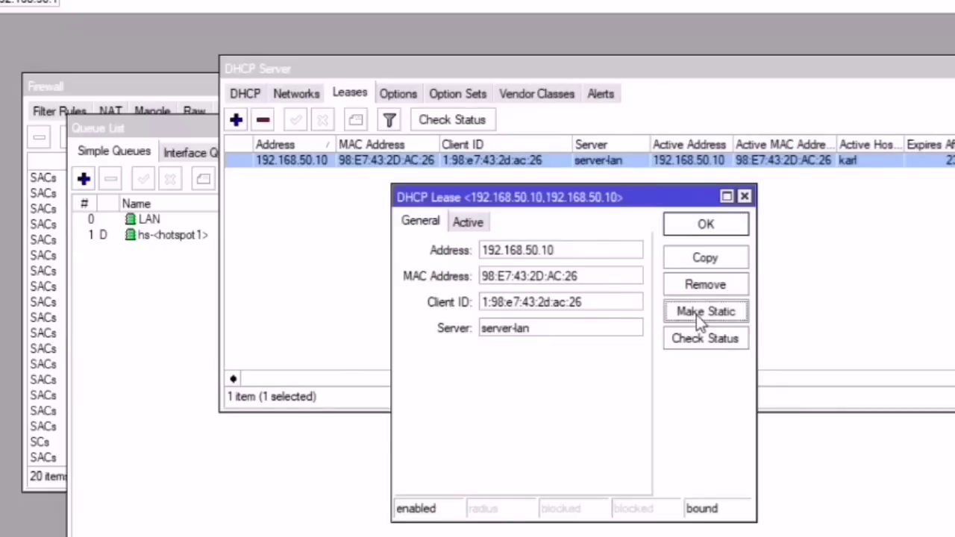
pyautogui.moveTo(563, 250); pyautogui.dragTo(482, 250)
pyautogui.rightClick(496, 250)
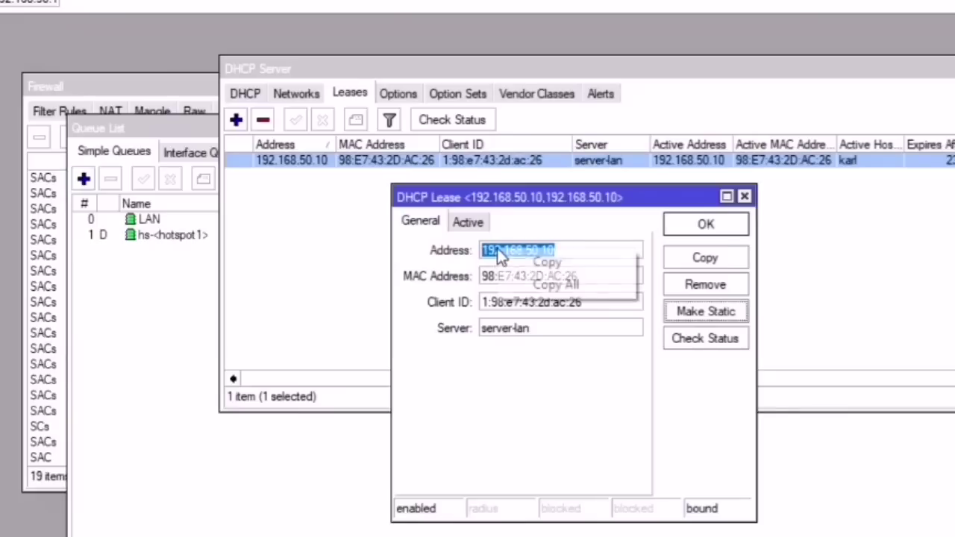
pyautogui.click(532, 264)
pyautogui.click(727, 226)
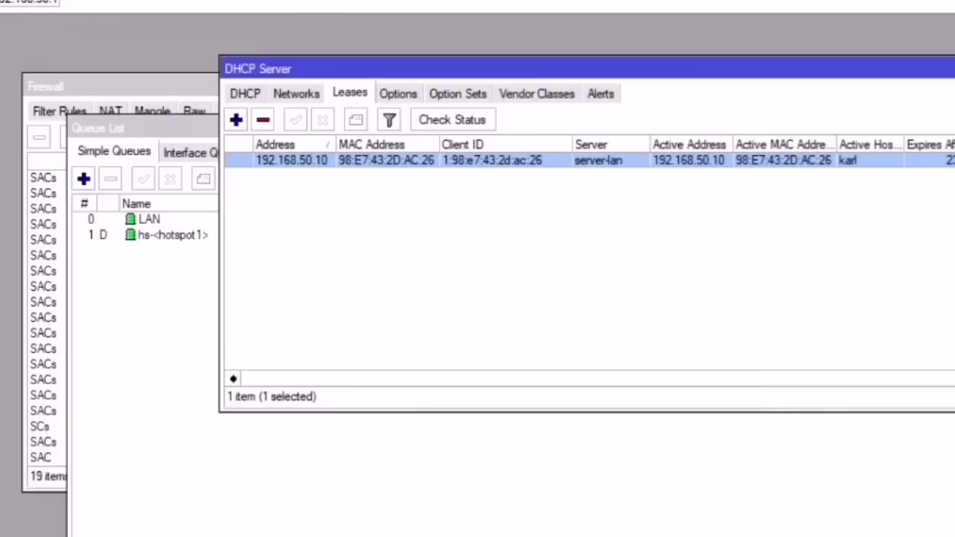
pyautogui.click(212, 246)
pyautogui.click(84, 179)
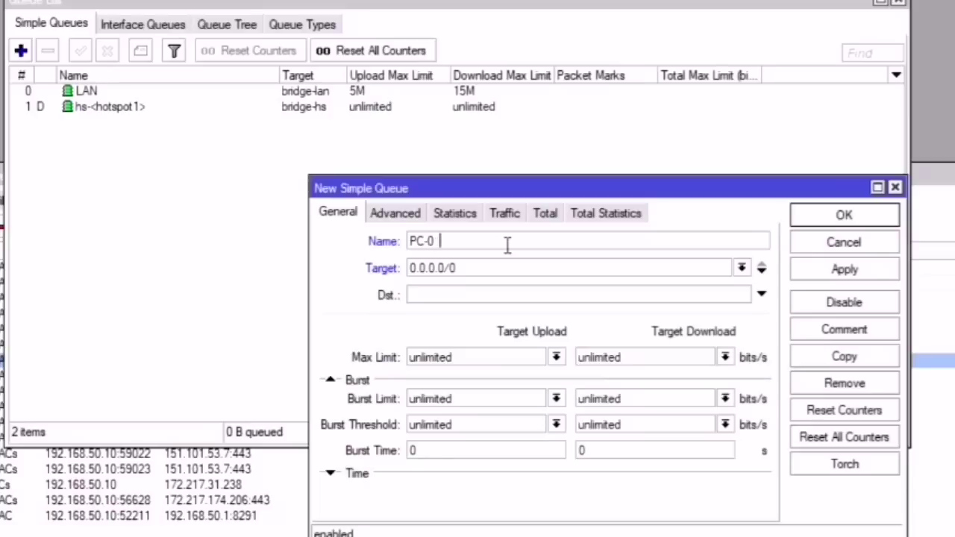
# Step: Paste the PC address as the queue target and set max limits to 1M upload, 3M download
pyautogui.moveTo(504, 265); pyautogui.dragTo(390, 274)
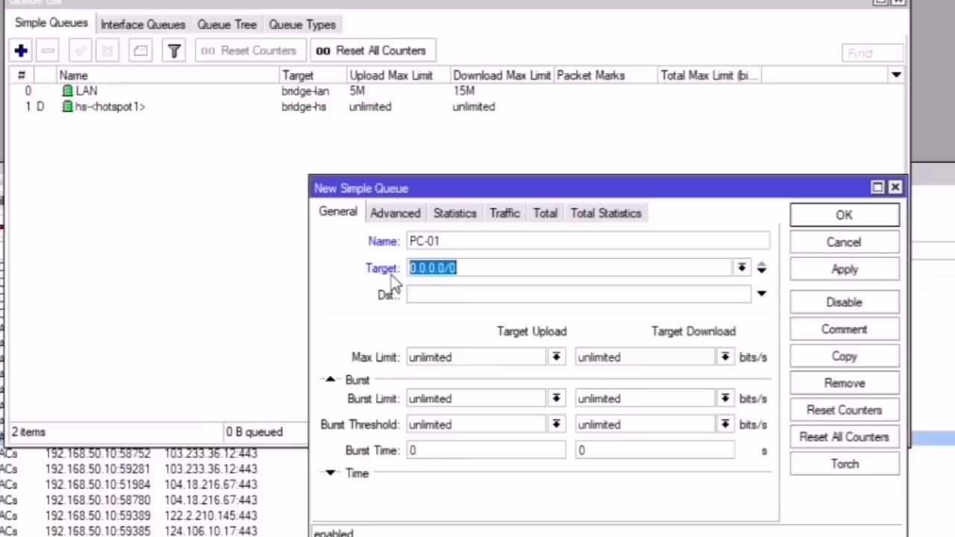
pyautogui.hotkey('ctrl', 'v')
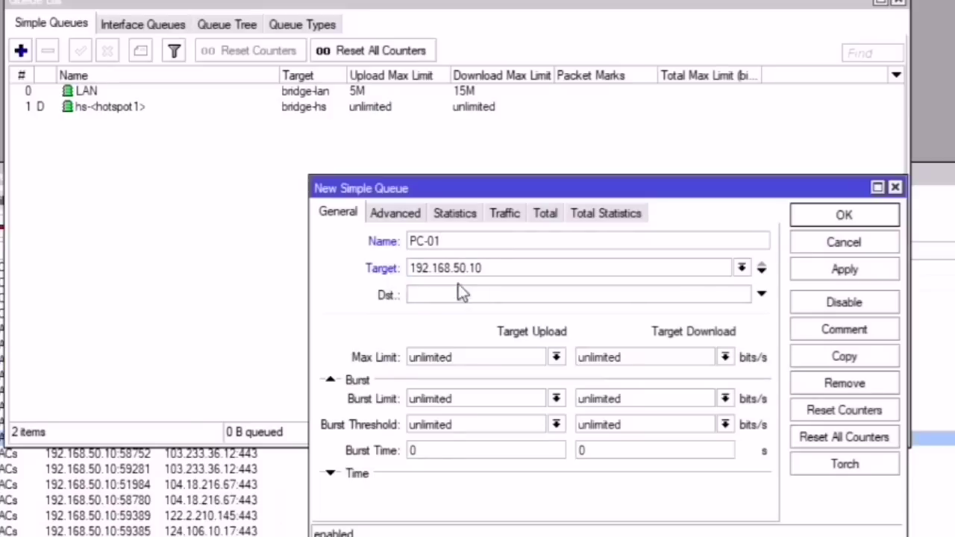
pyautogui.click(491, 356)
pyautogui.moveTo(461, 186); pyautogui.dragTo(308, 150)
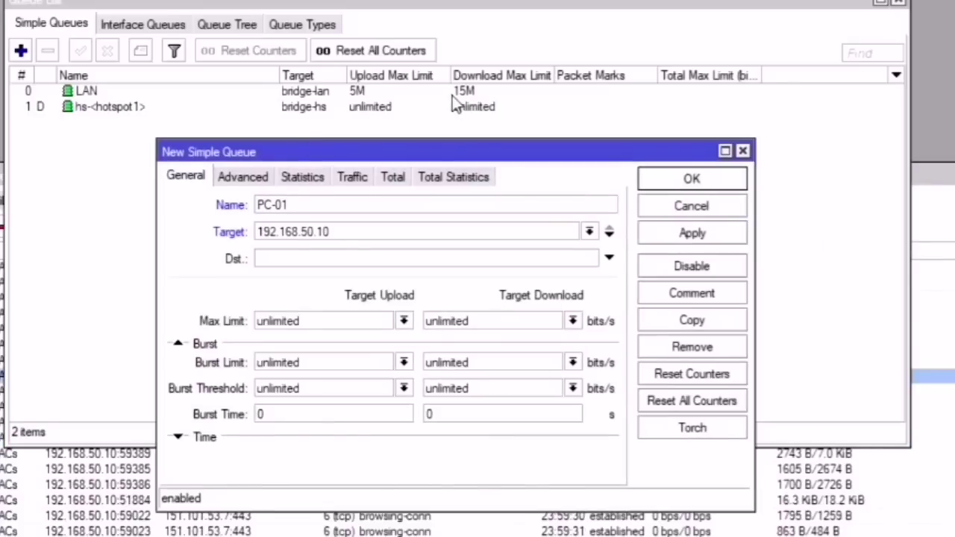
pyautogui.click(403, 321)
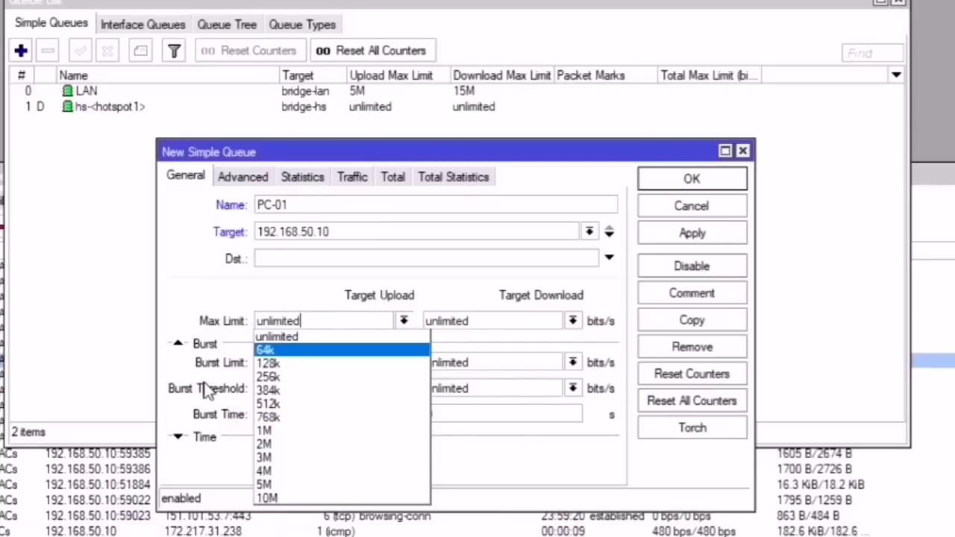
pyautogui.click(265, 430)
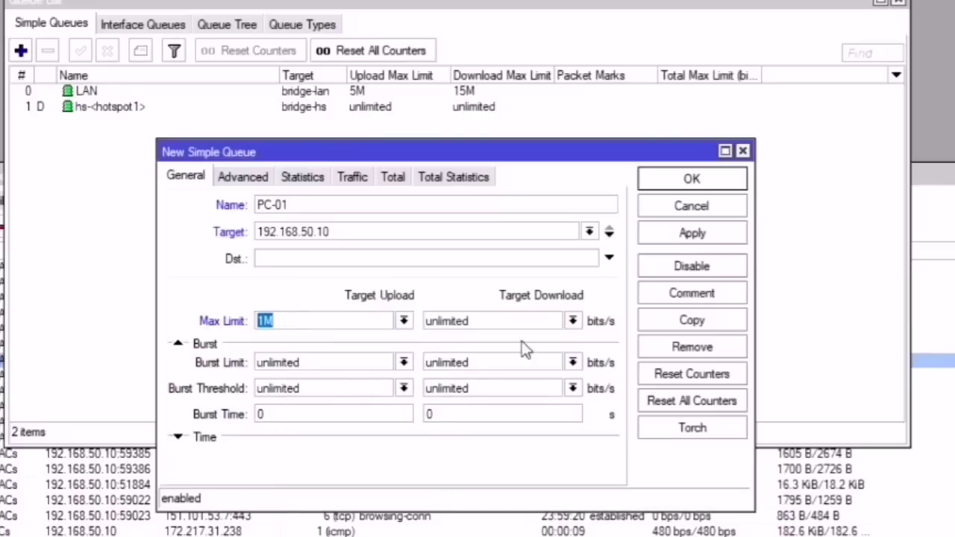
pyautogui.click(572, 320)
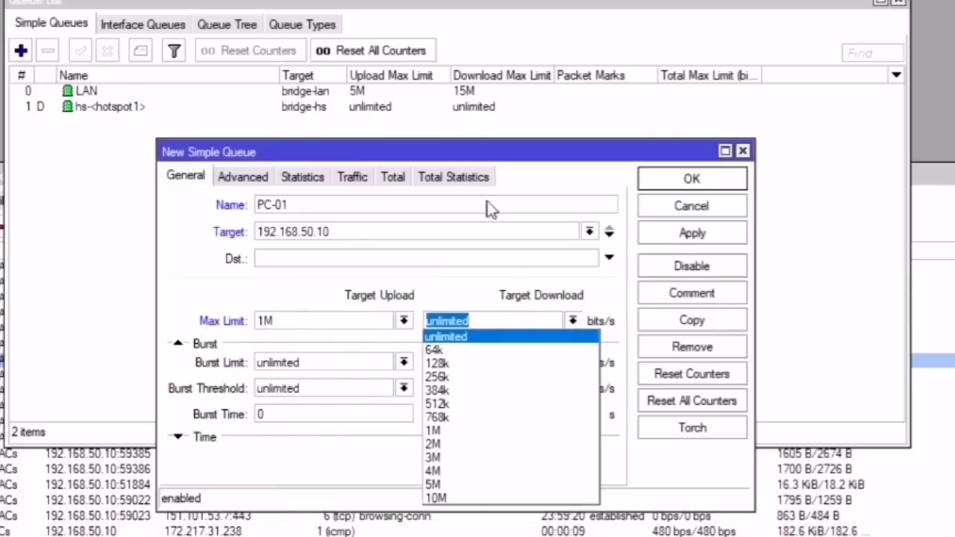
pyautogui.click(439, 456)
# Step: In the Advanced settings, add packet marks browsing-pkt and streaming-pkt
pyautogui.click(242, 177)
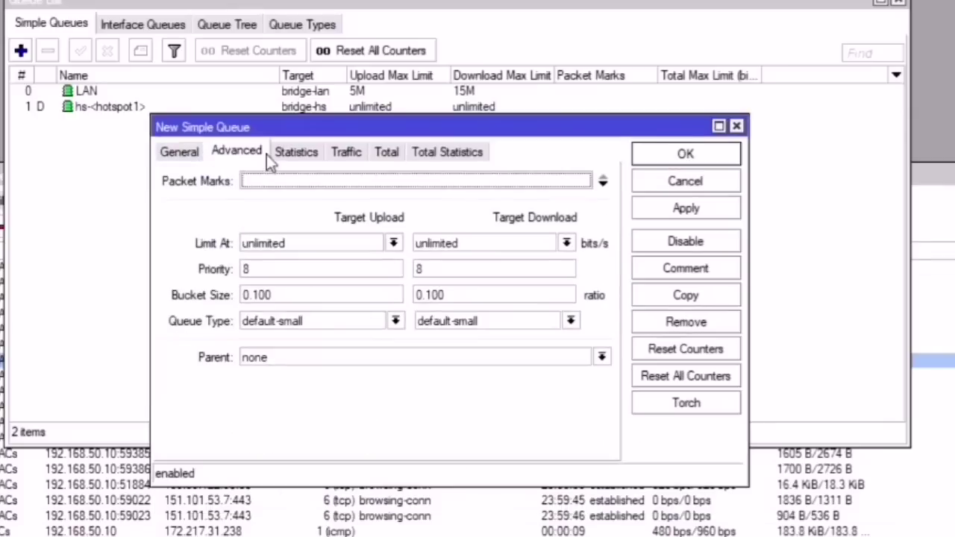
pyautogui.click(272, 179)
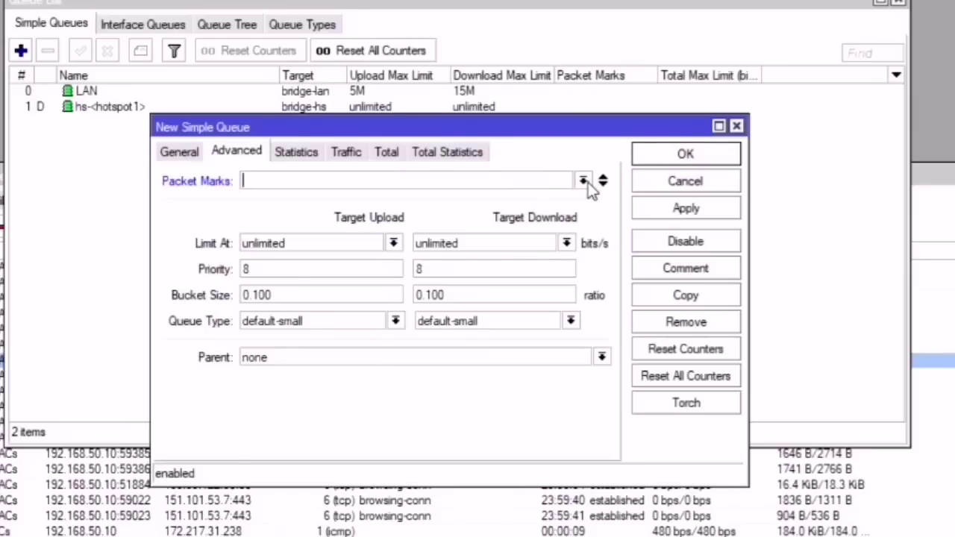
pyautogui.click(582, 182)
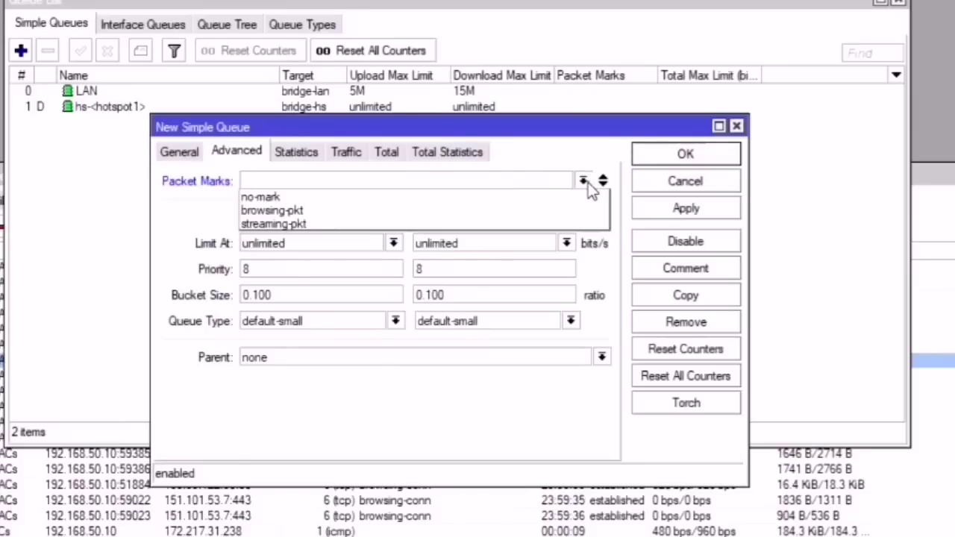
pyautogui.click(328, 211)
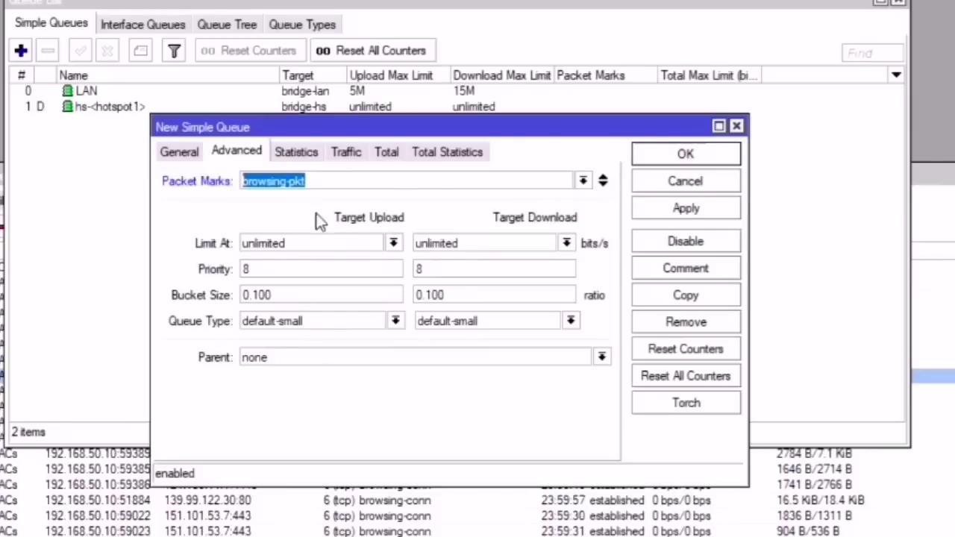
pyautogui.click(605, 185)
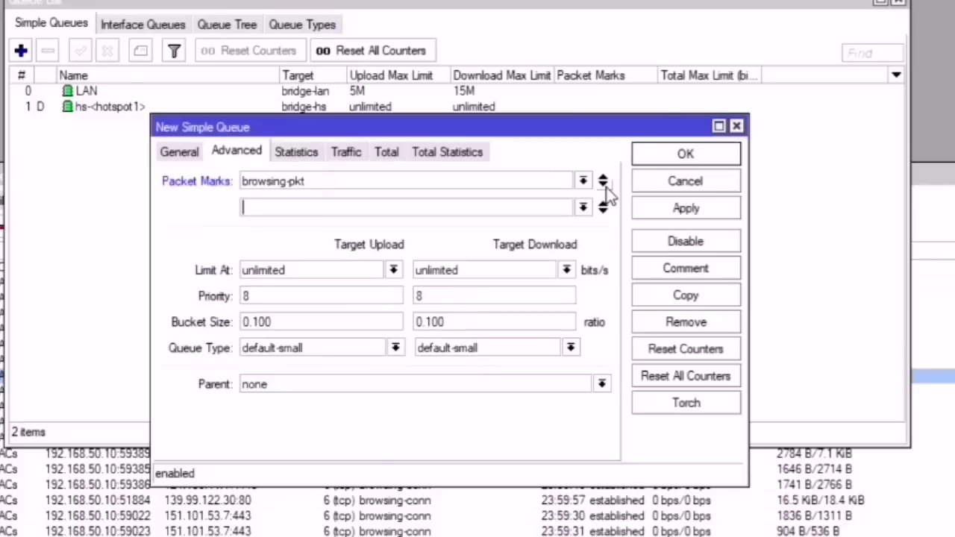
pyautogui.click(583, 207)
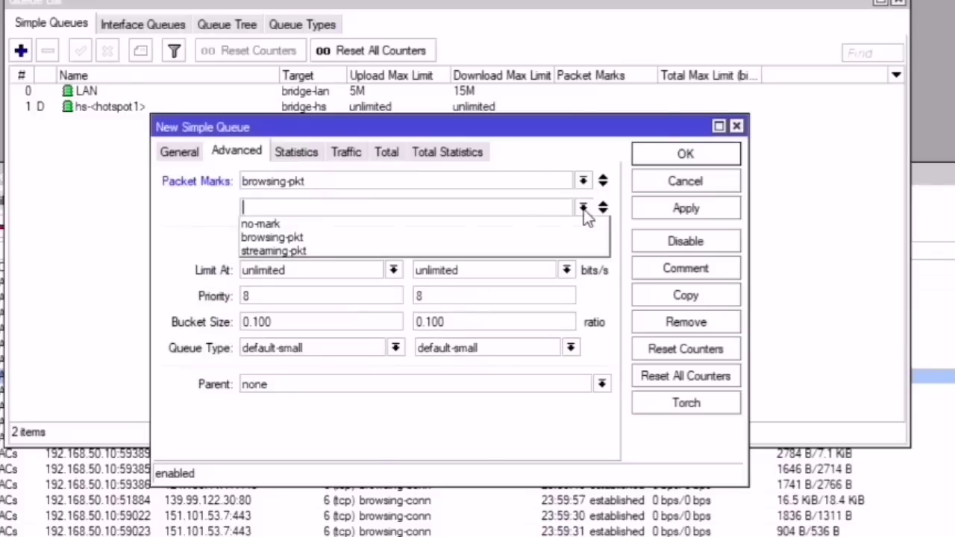
pyautogui.click(314, 251)
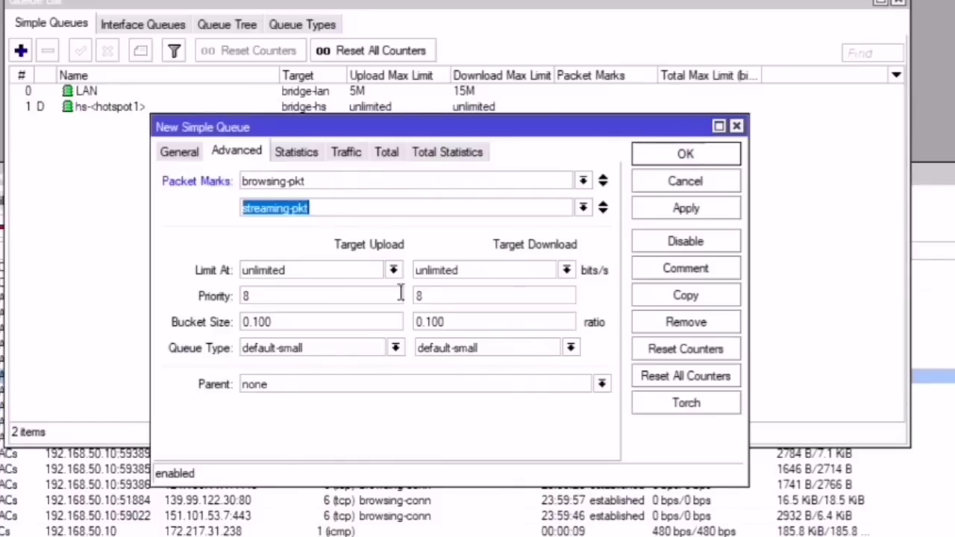
pyautogui.click(461, 348)
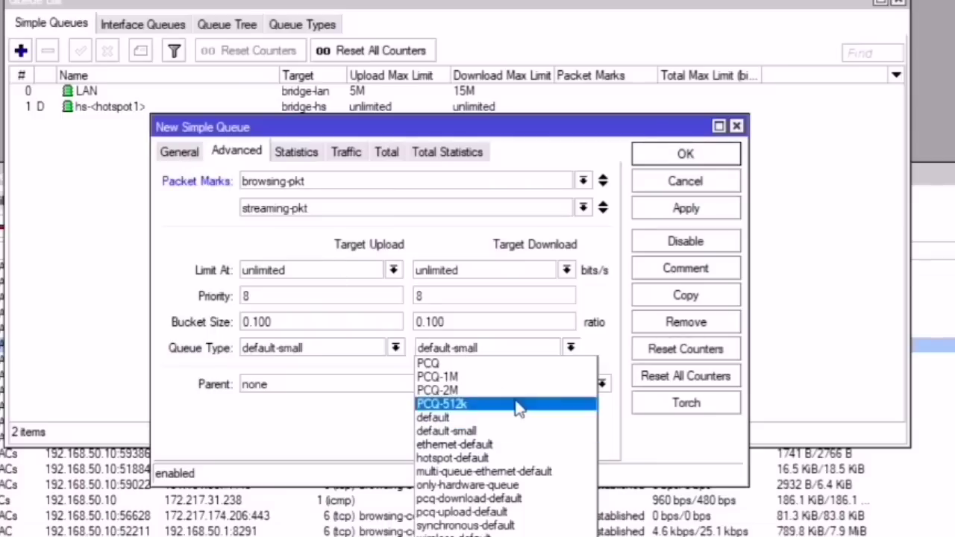
# Step: Set the download queue type to PCQ-2M and review the packet marks and 3M download limit
pyautogui.click(472, 392)
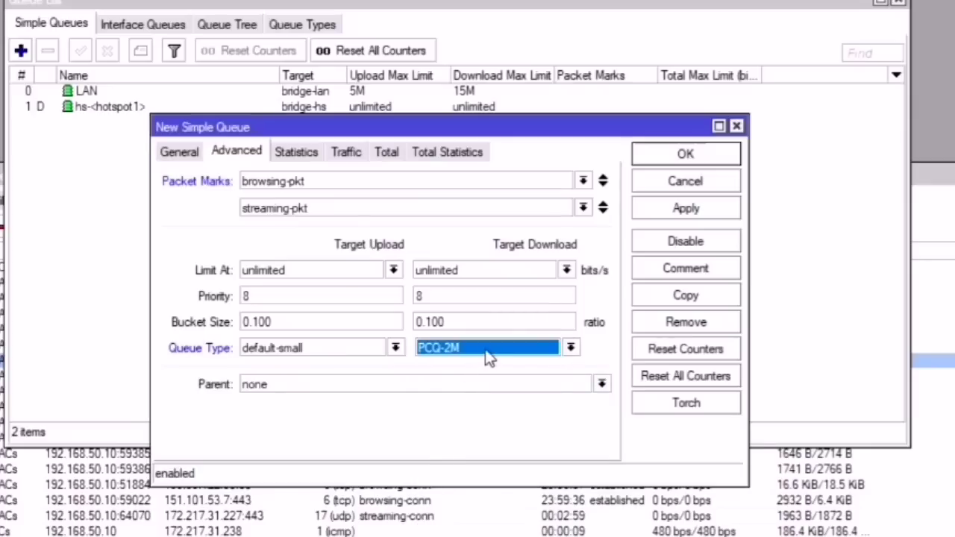
pyautogui.click(488, 358)
pyautogui.click(474, 391)
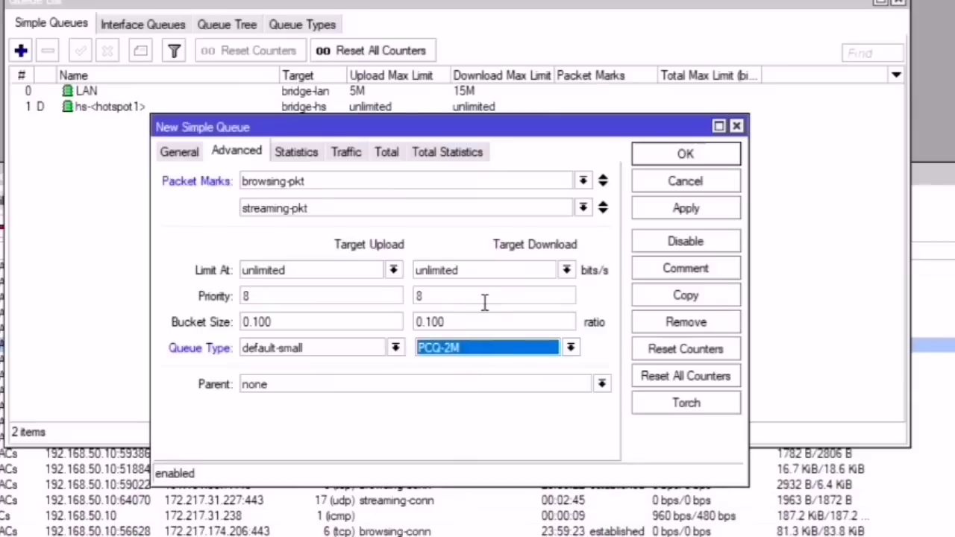
pyautogui.click(308, 180)
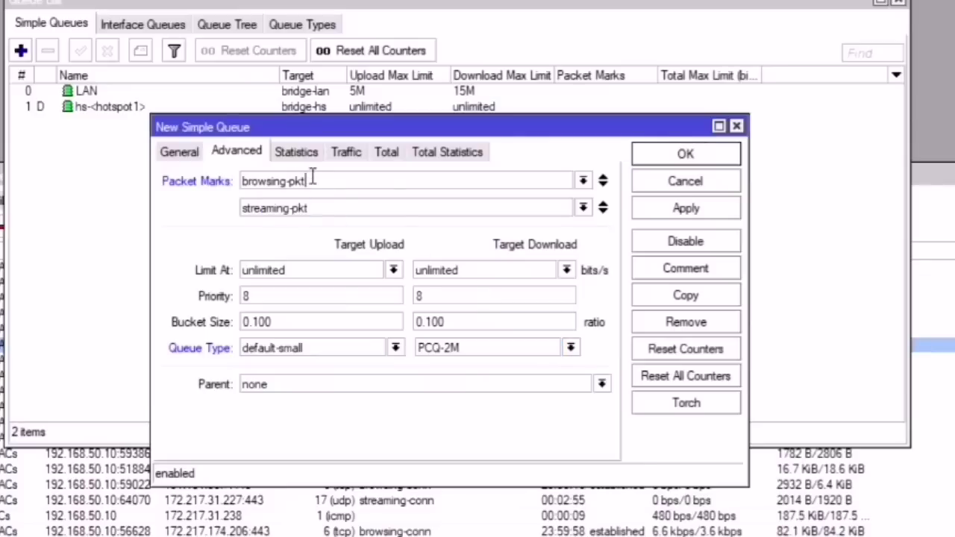
pyautogui.moveTo(314, 179); pyautogui.dragTo(242, 182)
pyautogui.moveTo(343, 207); pyautogui.dragTo(226, 214)
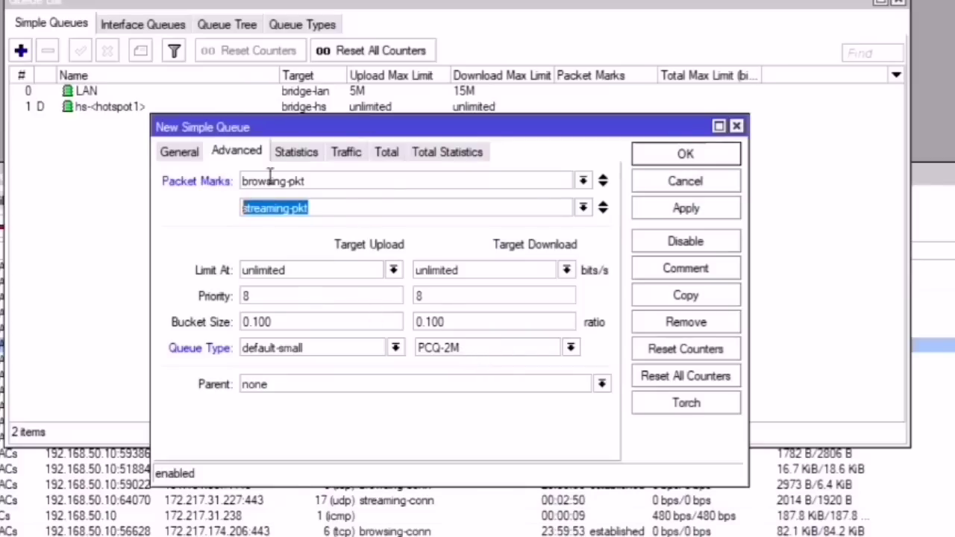
pyautogui.click(184, 150)
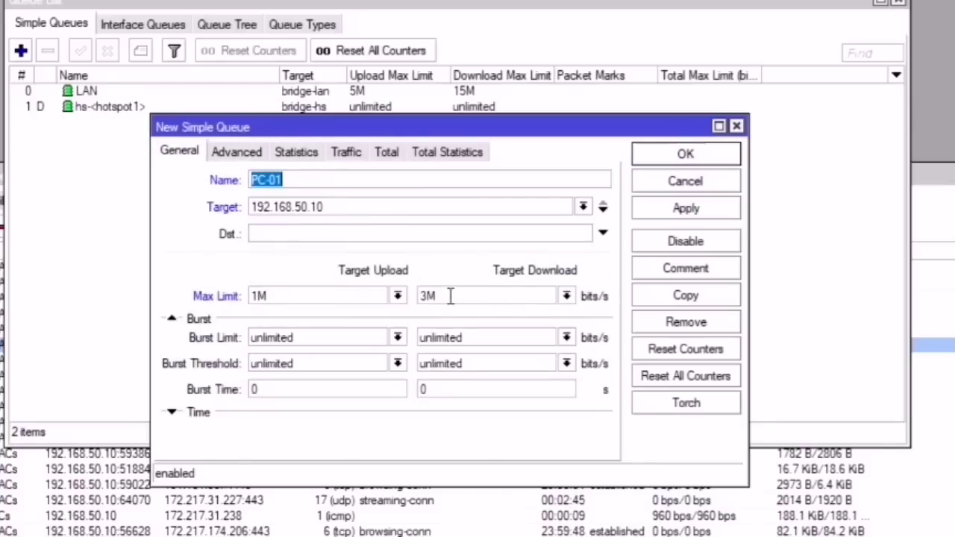
pyautogui.moveTo(450, 296); pyautogui.dragTo(420, 296)
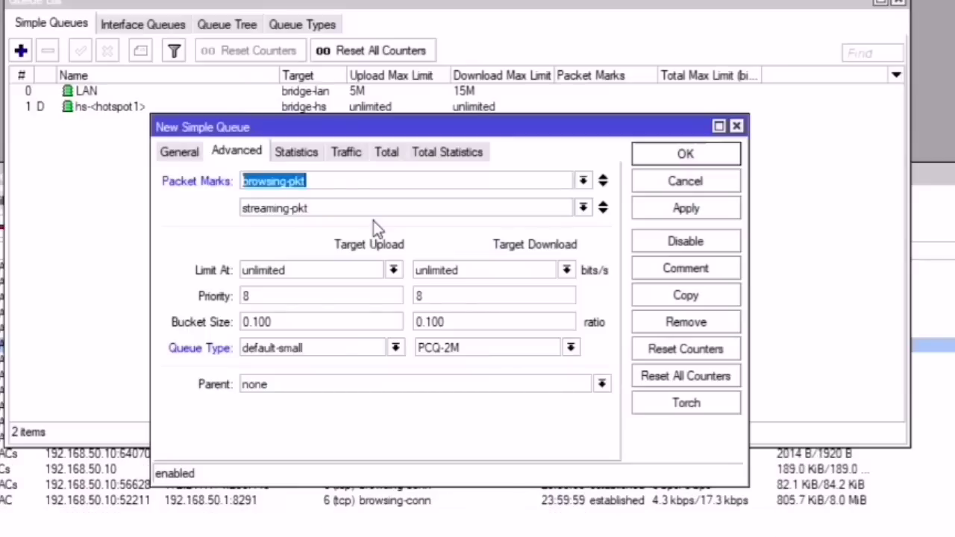
pyautogui.press('End')
pyautogui.moveTo(334, 211); pyautogui.dragTo(219, 223)
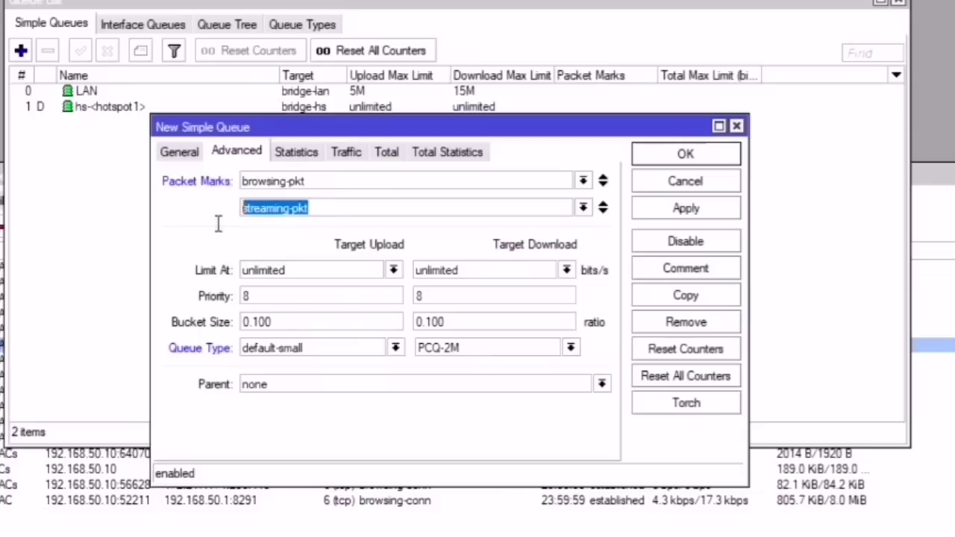
# Step: Switch the download queue type to PCQ-1M and make LAN the parent queue
pyautogui.click(471, 349)
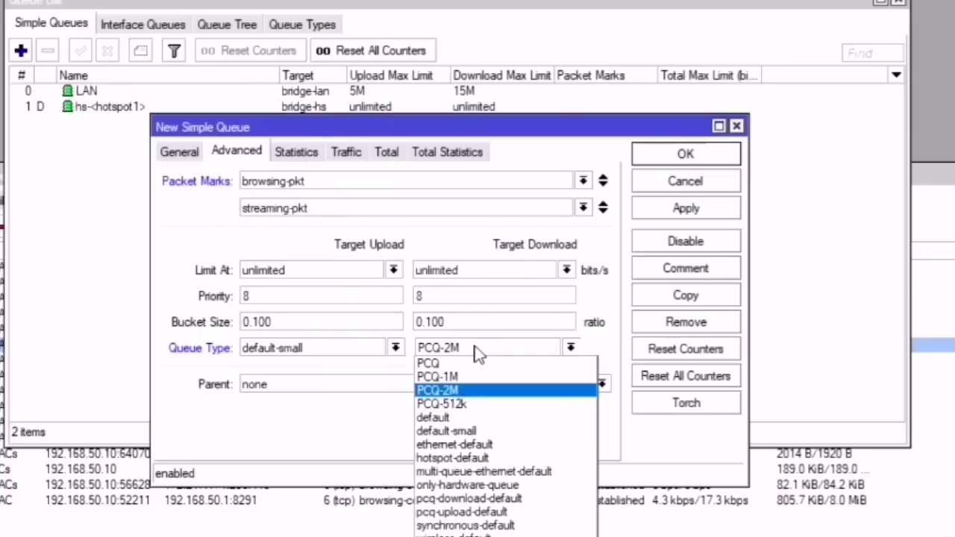
pyautogui.click(476, 350)
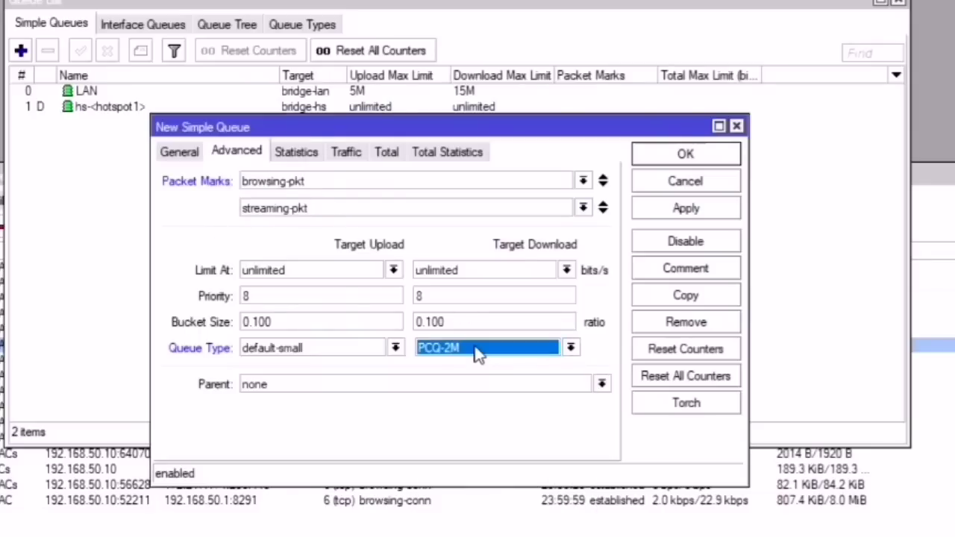
pyautogui.click(477, 354)
pyautogui.click(466, 377)
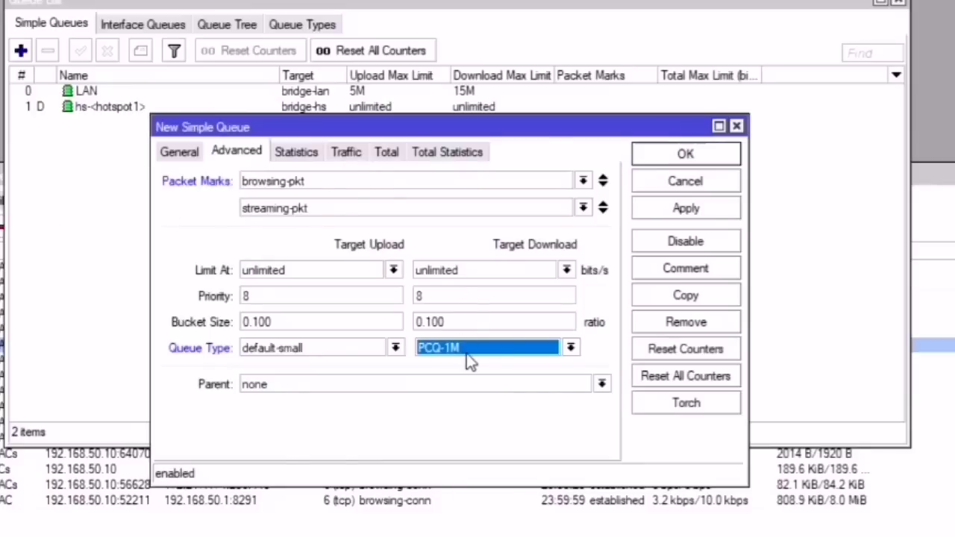
pyautogui.click(183, 153)
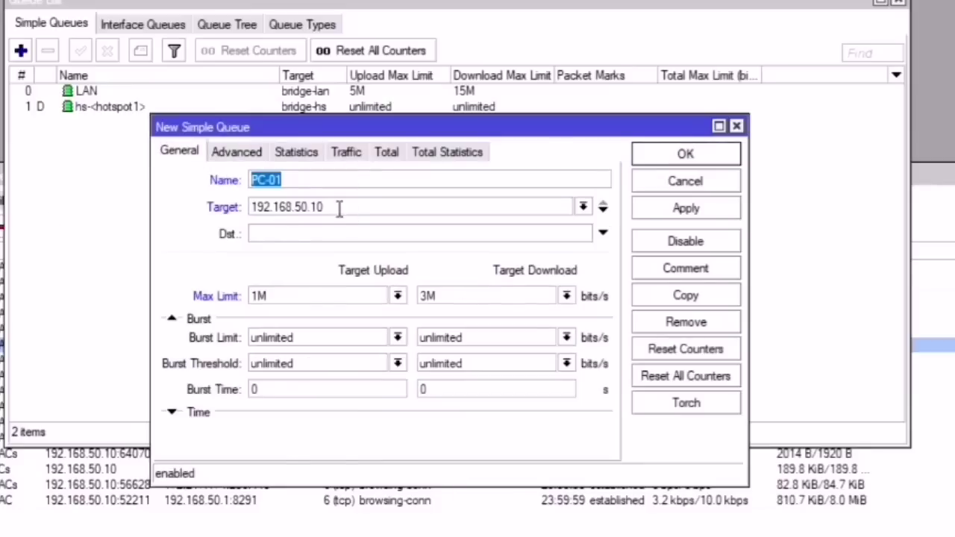
pyautogui.click(241, 157)
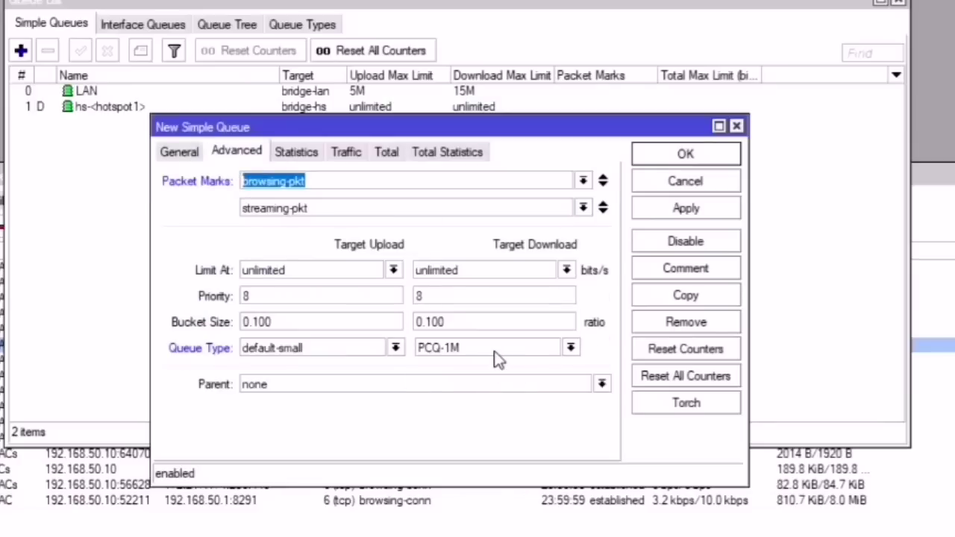
pyautogui.click(373, 384)
pyautogui.click(273, 397)
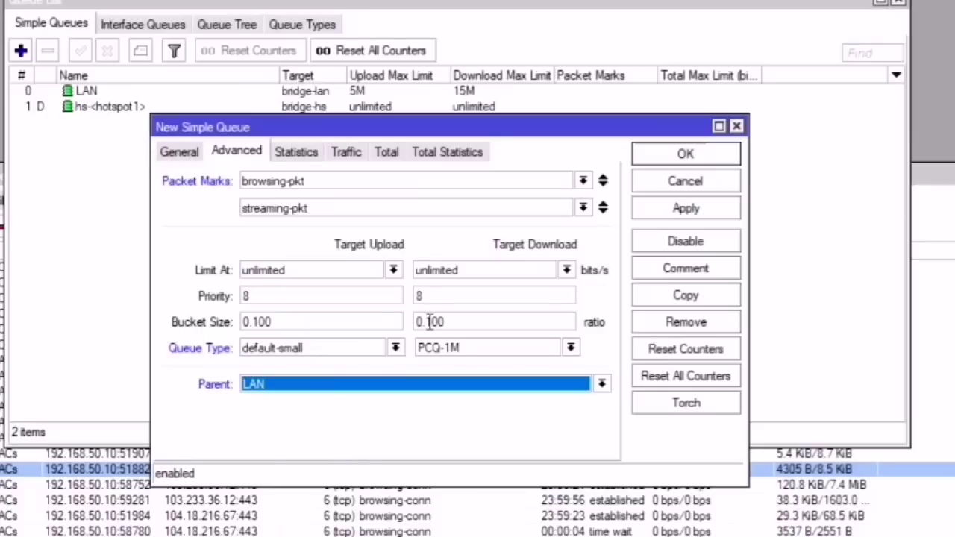
# Step: Restore the PCQ-2M download queue type, recheck the limits, then apply and save PC-01
pyautogui.click(179, 153)
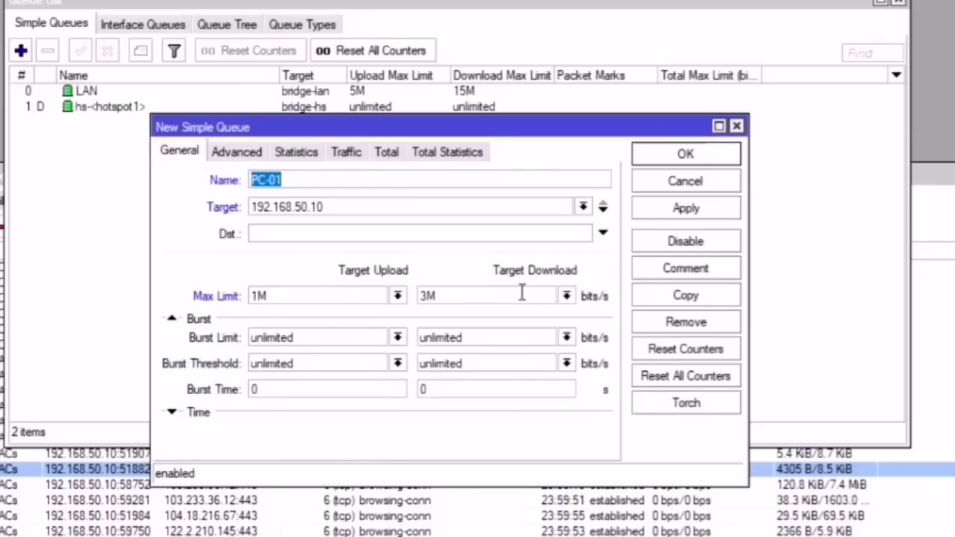
pyautogui.click(240, 153)
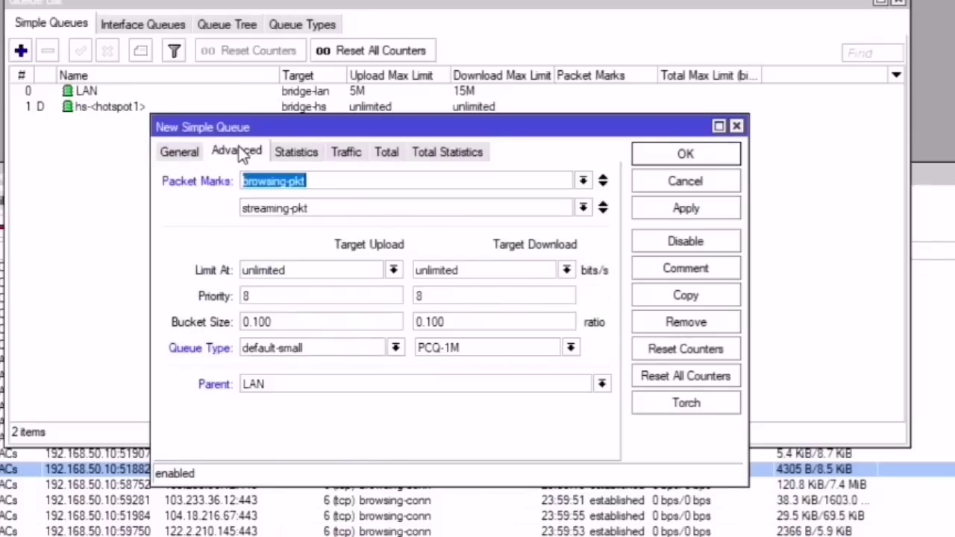
pyautogui.click(473, 347)
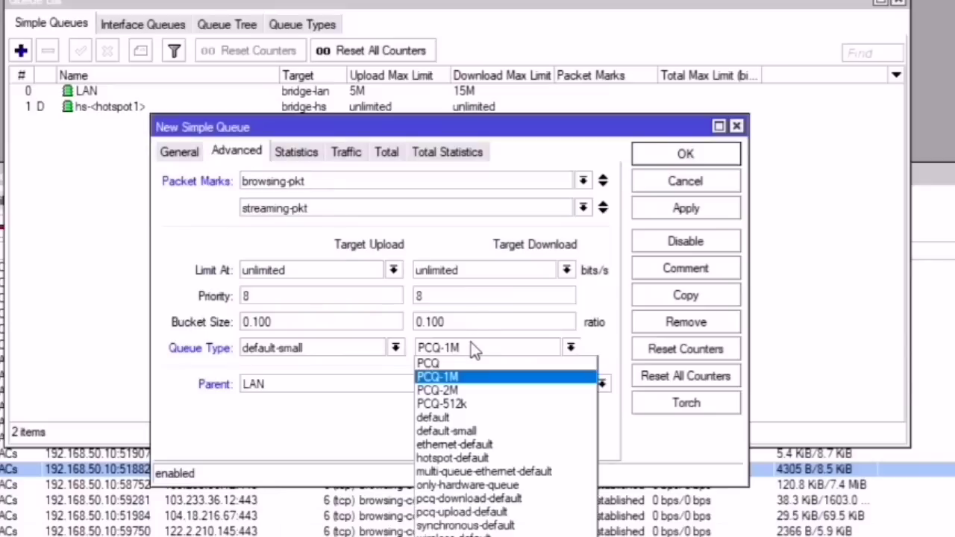
pyautogui.click(461, 390)
pyautogui.click(178, 155)
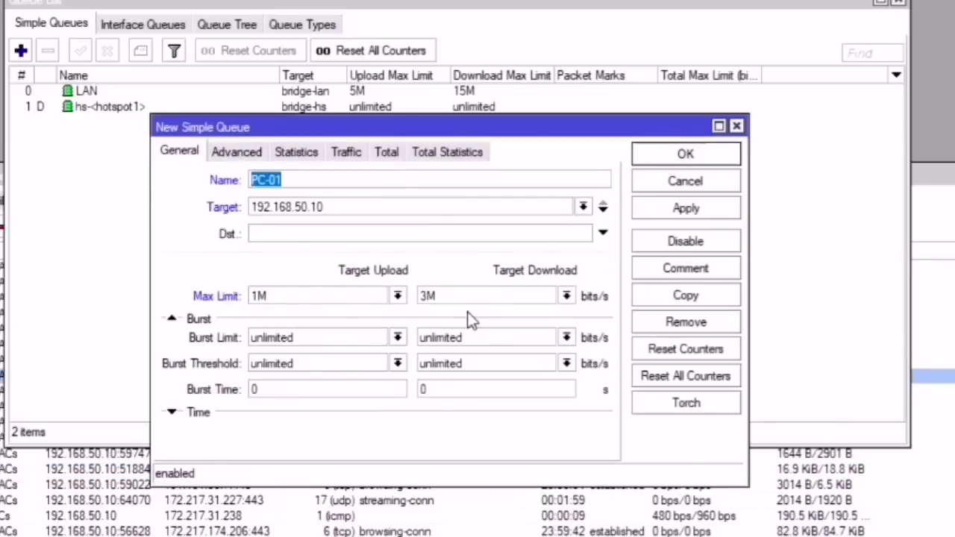
pyautogui.moveTo(462, 296); pyautogui.dragTo(428, 296)
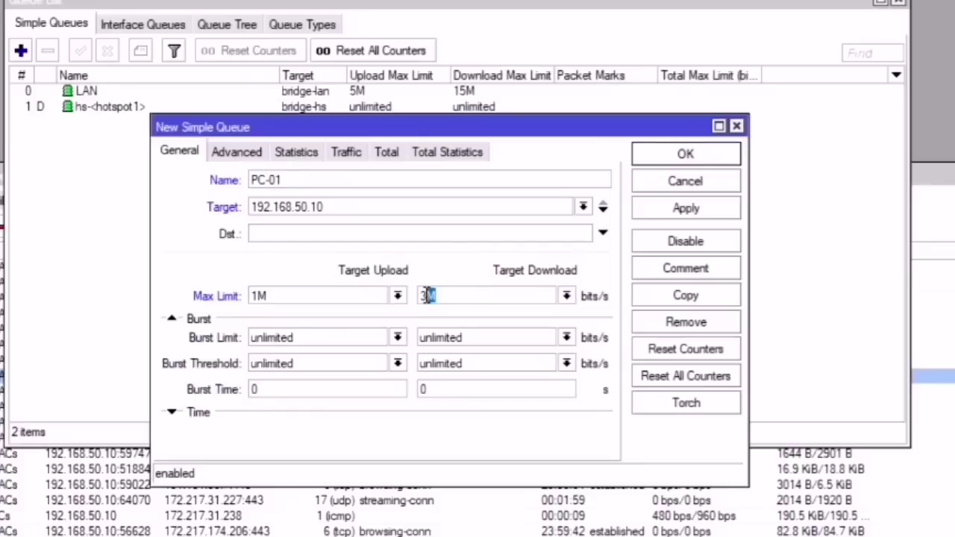
pyautogui.click(686, 211)
pyautogui.click(690, 157)
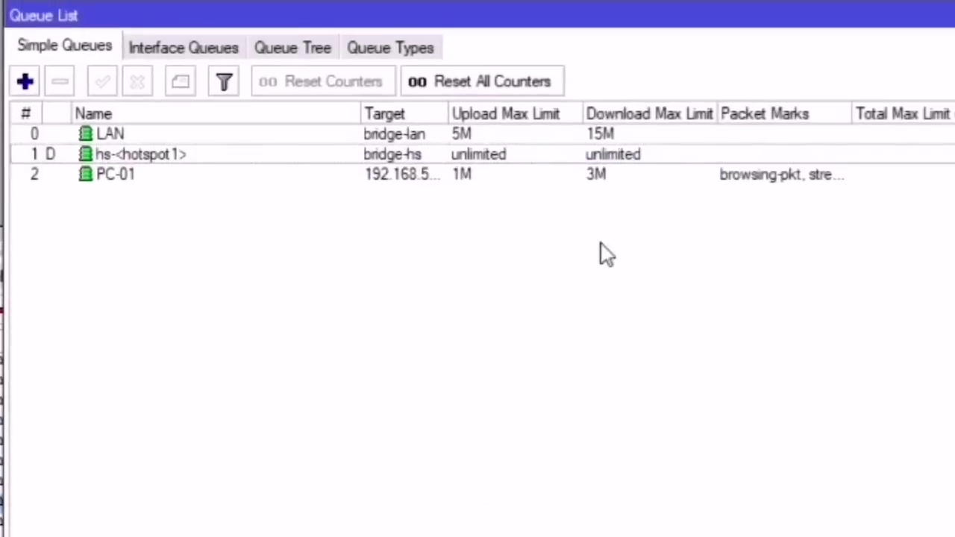
pyautogui.click(120, 116)
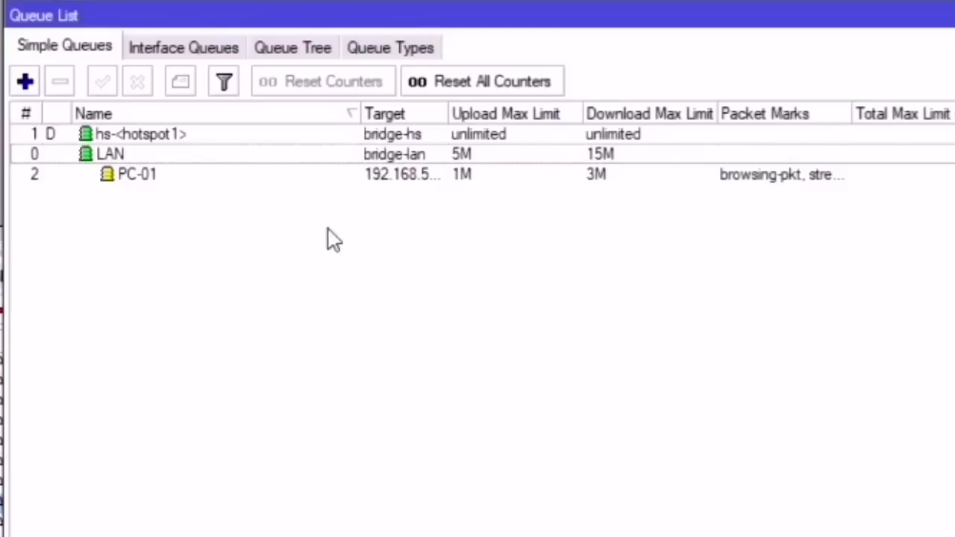
pyautogui.click(146, 176)
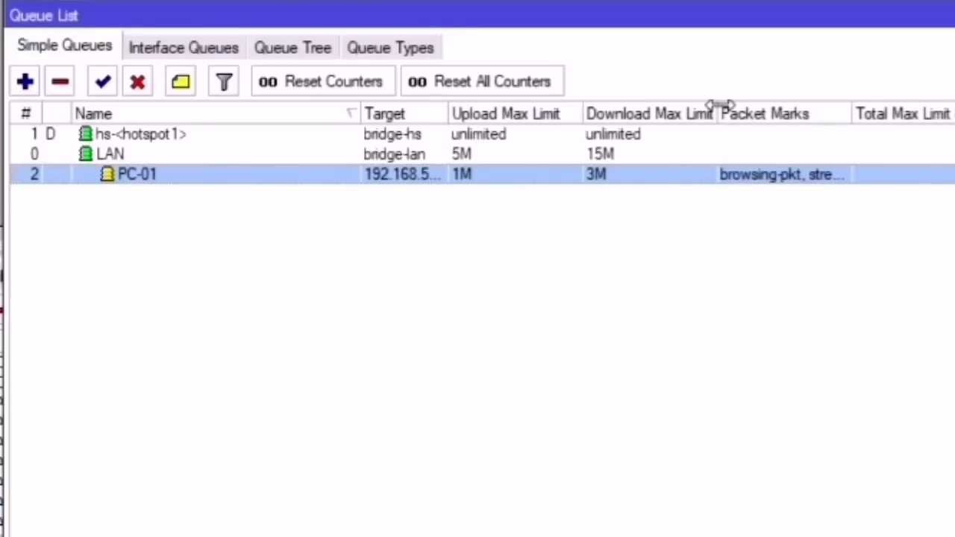
pyautogui.moveTo(716, 112); pyautogui.dragTo(683, 112)
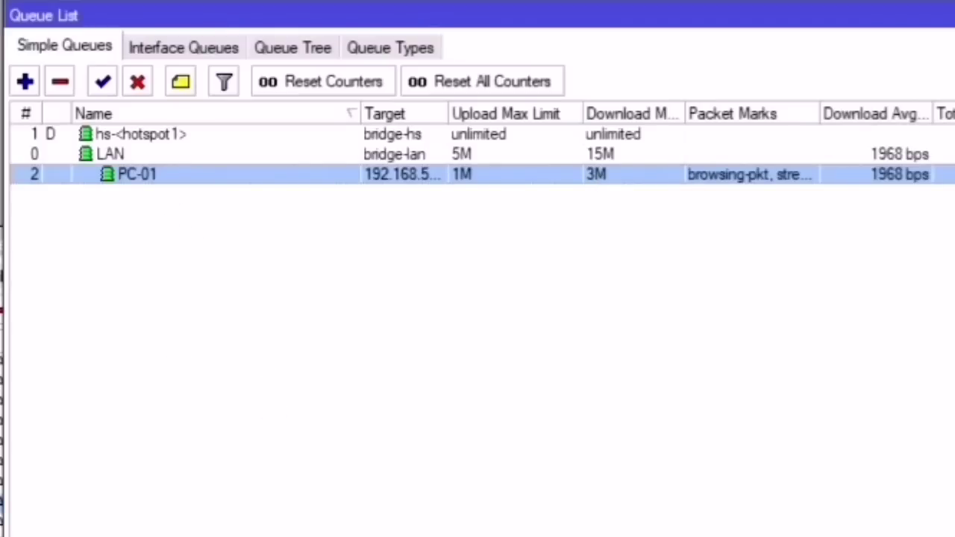
pyautogui.click(404, 206)
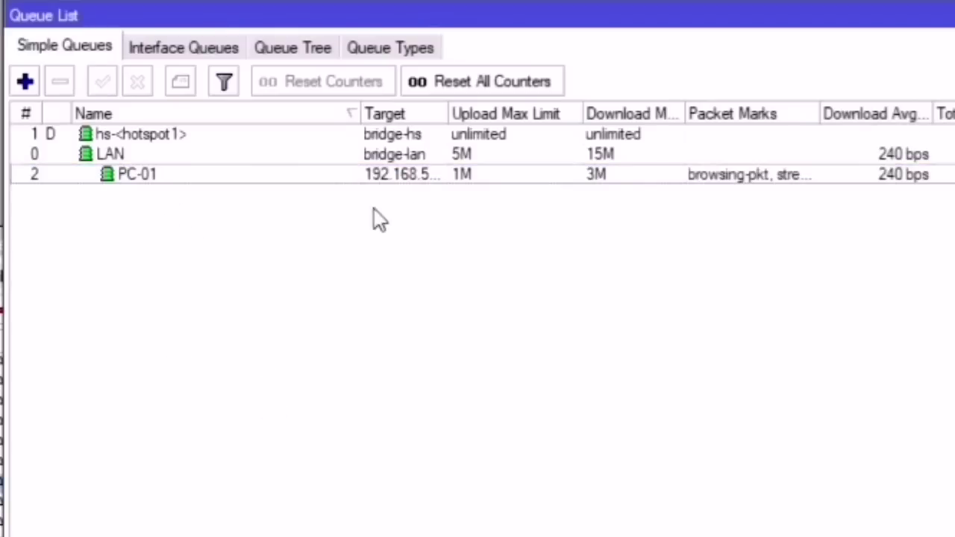
pyautogui.click(140, 182)
pyautogui.click(149, 213)
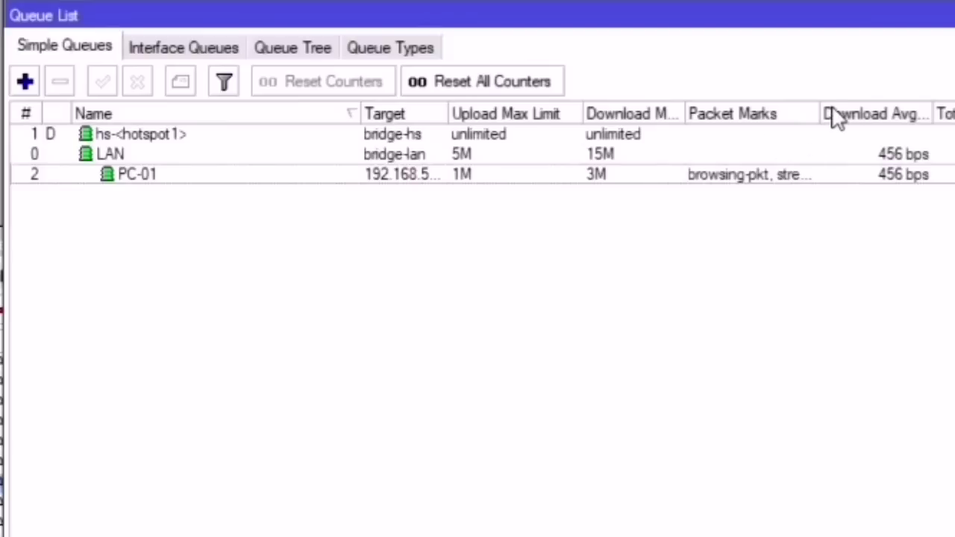
pyautogui.click(610, 176)
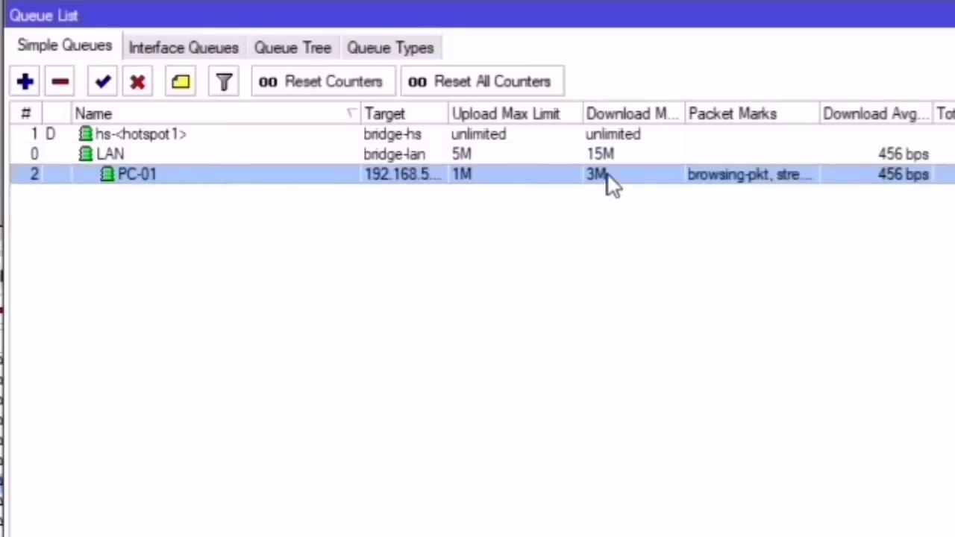
pyautogui.click(610, 157)
pyautogui.click(611, 177)
pyautogui.click(617, 158)
pyautogui.click(619, 171)
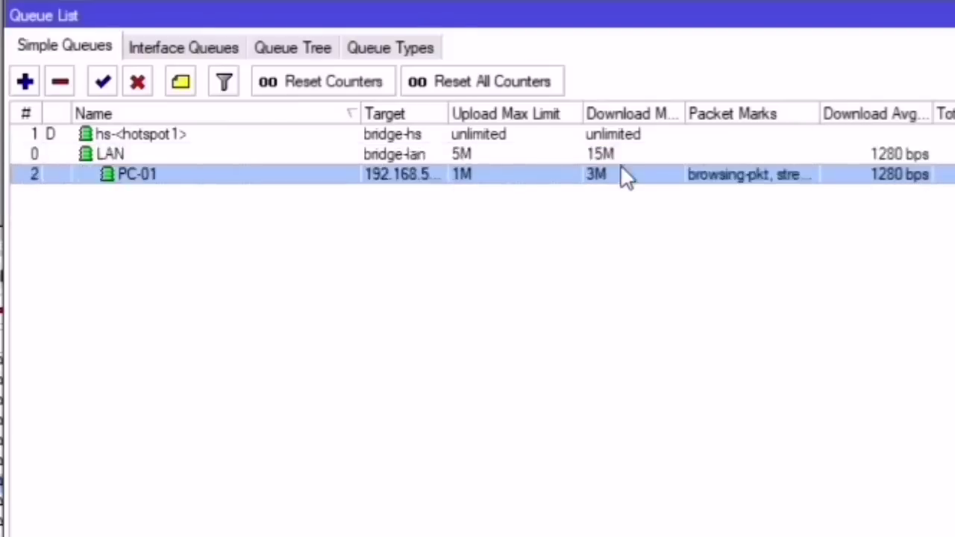
pyautogui.click(620, 154)
pyautogui.click(613, 174)
pyautogui.click(619, 156)
pyautogui.click(624, 177)
pyautogui.click(138, 159)
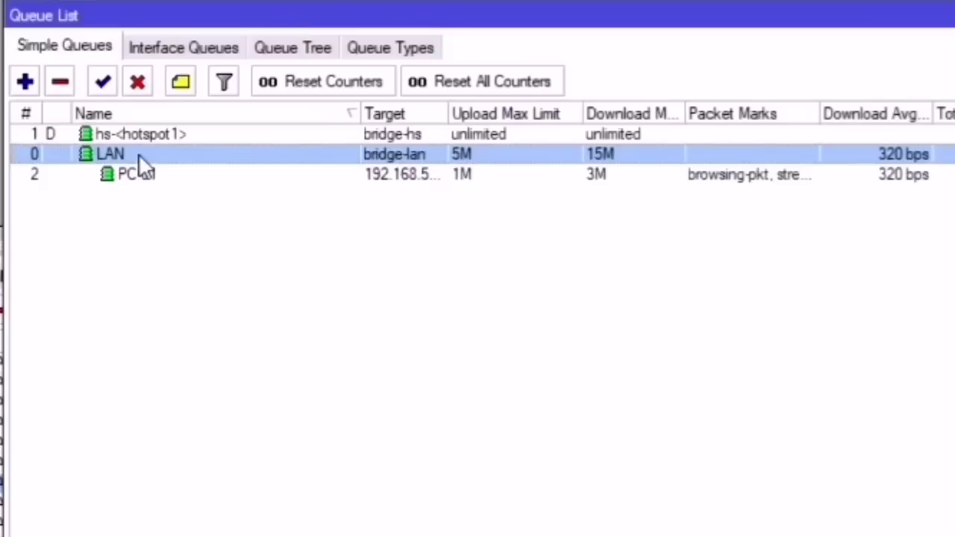
# Step: Create queue HS on target bridge-hs with max limits 5M upload and 15M download, and apply it
pyautogui.click(25, 82)
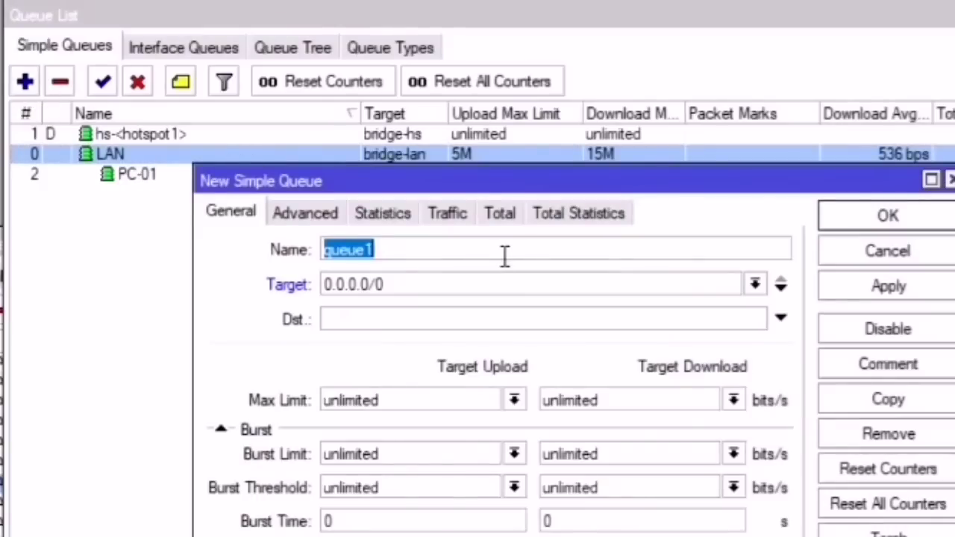
pyautogui.write('Hot')
pyautogui.press('BackSpace')
pyautogui.press('BackSpace')
pyautogui.press('BackSpace')
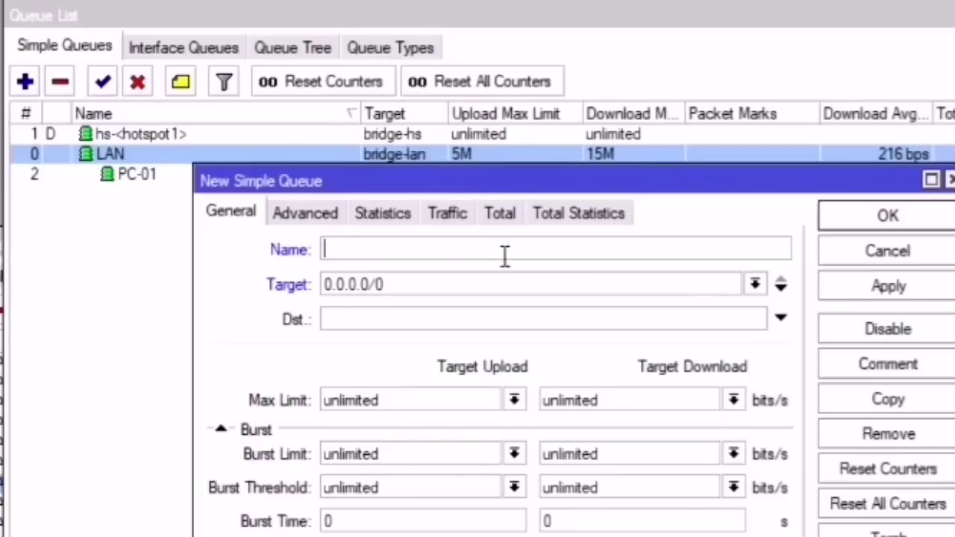
pyautogui.write('HS')
pyautogui.click(755, 285)
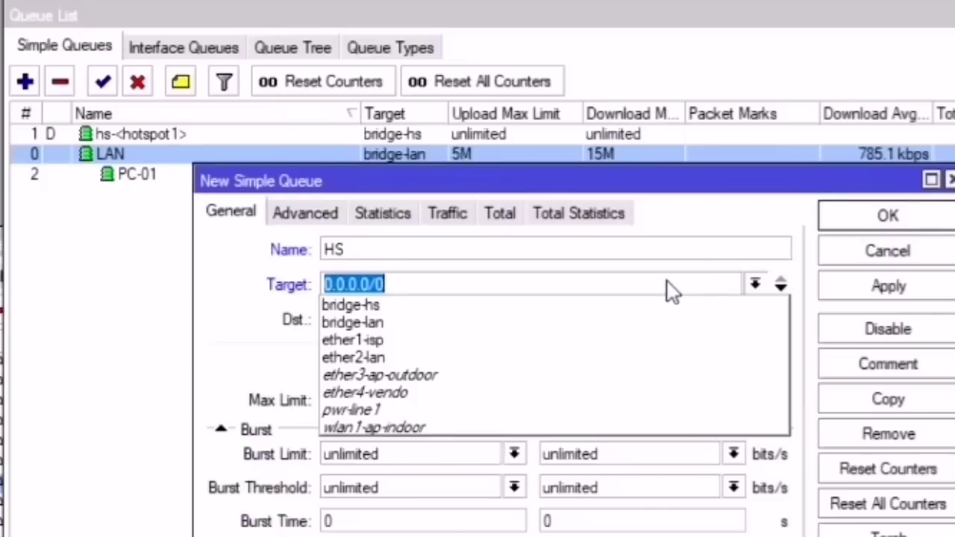
pyautogui.click(403, 306)
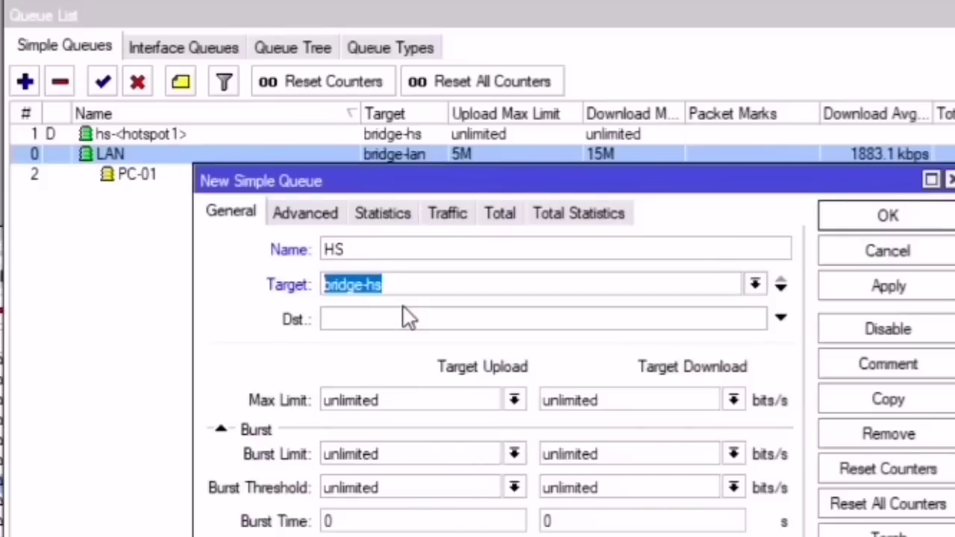
pyautogui.click(514, 401)
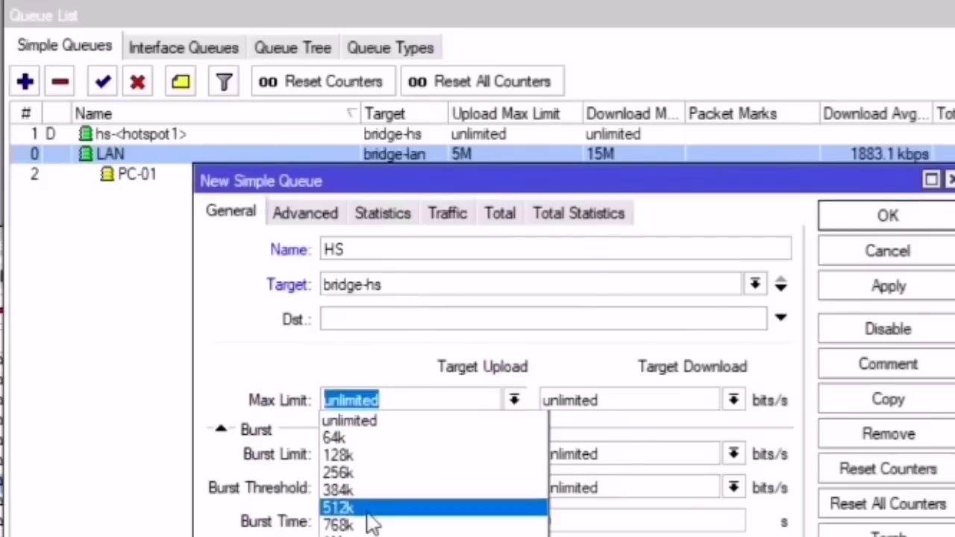
pyautogui.write('5M')
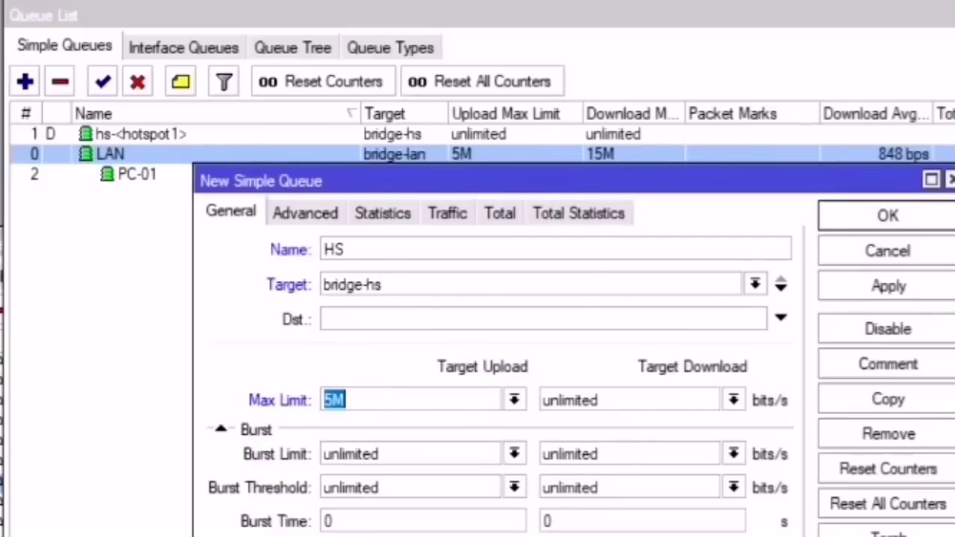
pyautogui.click(733, 400)
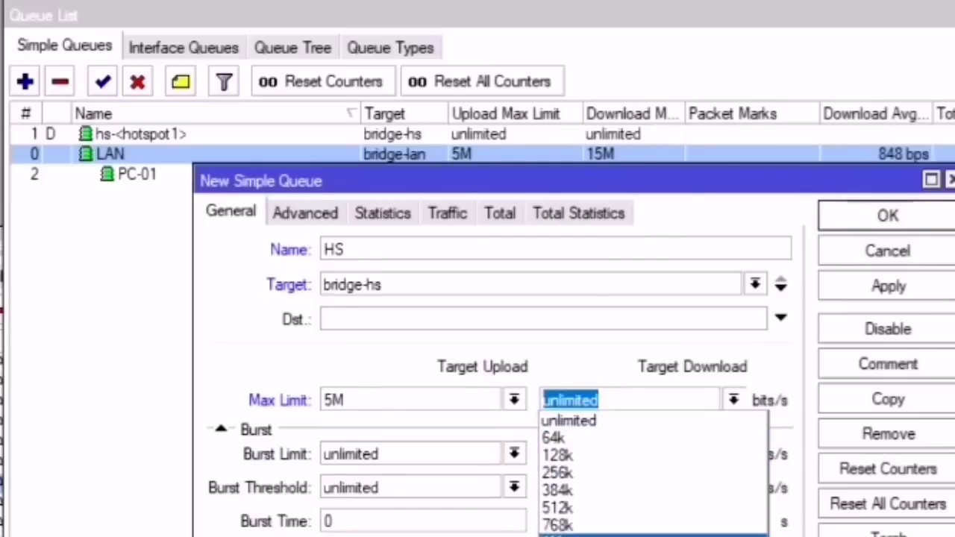
pyautogui.click(590, 403)
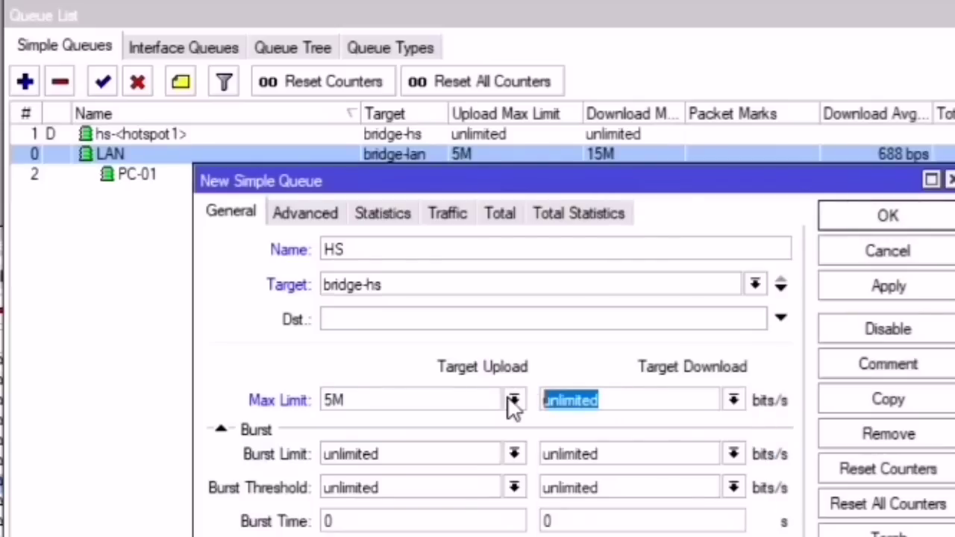
pyautogui.write('15M')
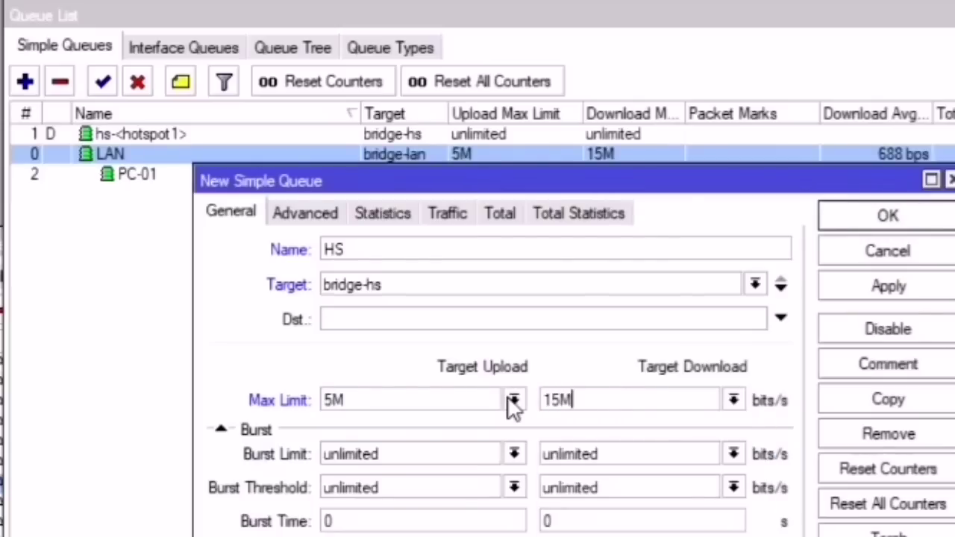
pyautogui.press('Return')
# Step: Close the HS queue, then reopen it and review its 5M/15M limits
pyautogui.click(909, 217)
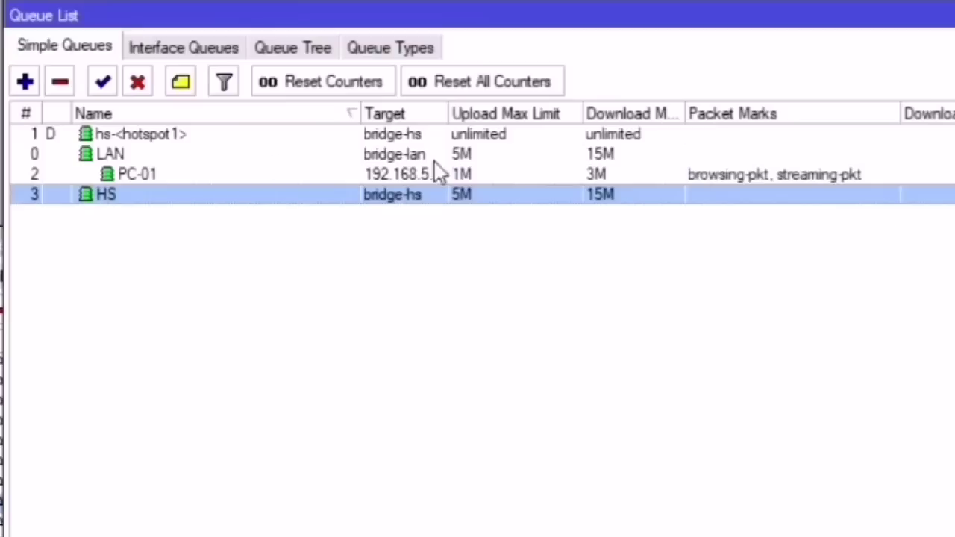
pyautogui.click(150, 175)
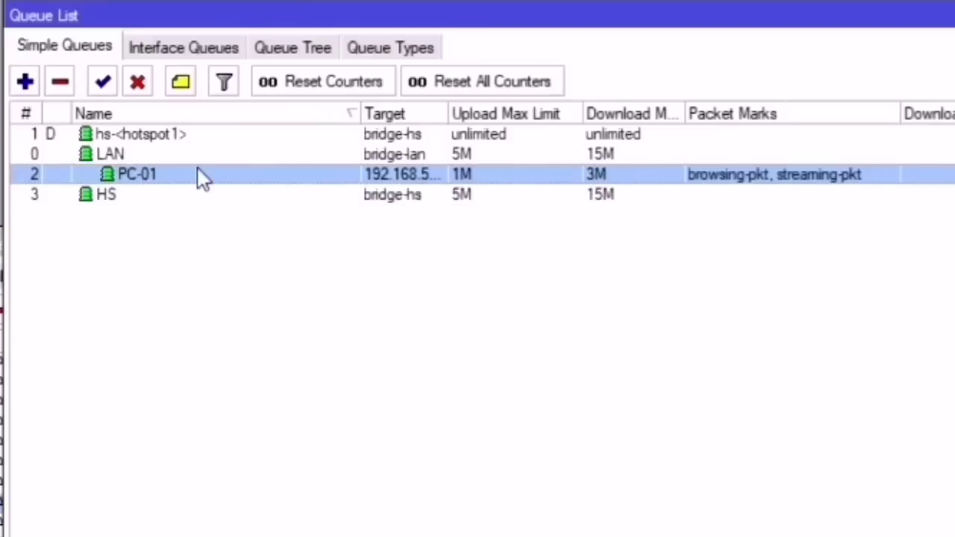
pyautogui.doubleClick(152, 197)
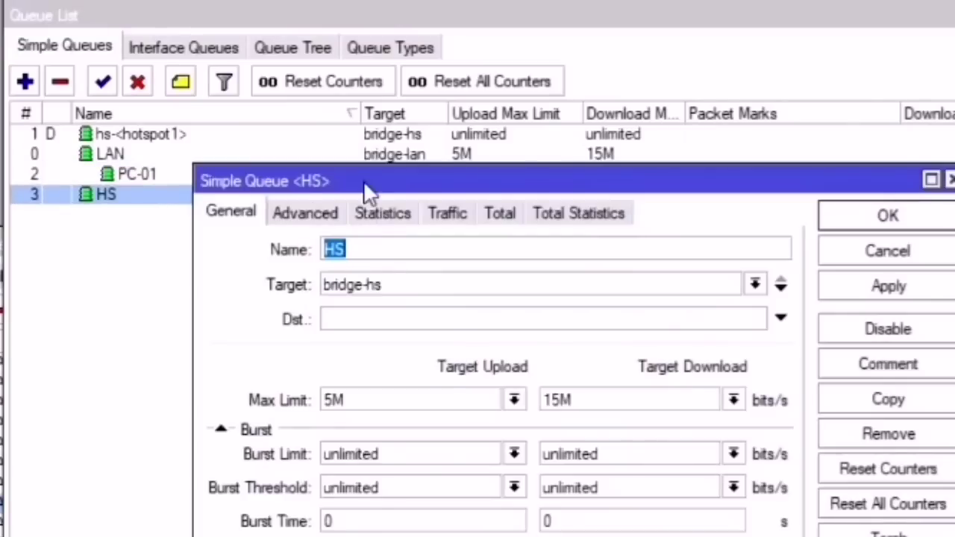
pyautogui.moveTo(365, 187); pyautogui.dragTo(560, 178)
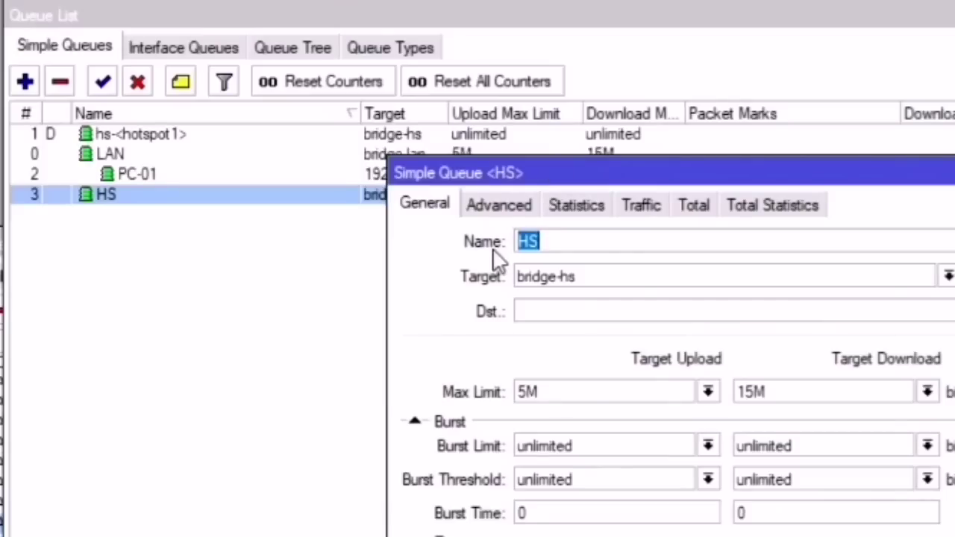
pyautogui.moveTo(771, 392); pyautogui.dragTo(740, 394)
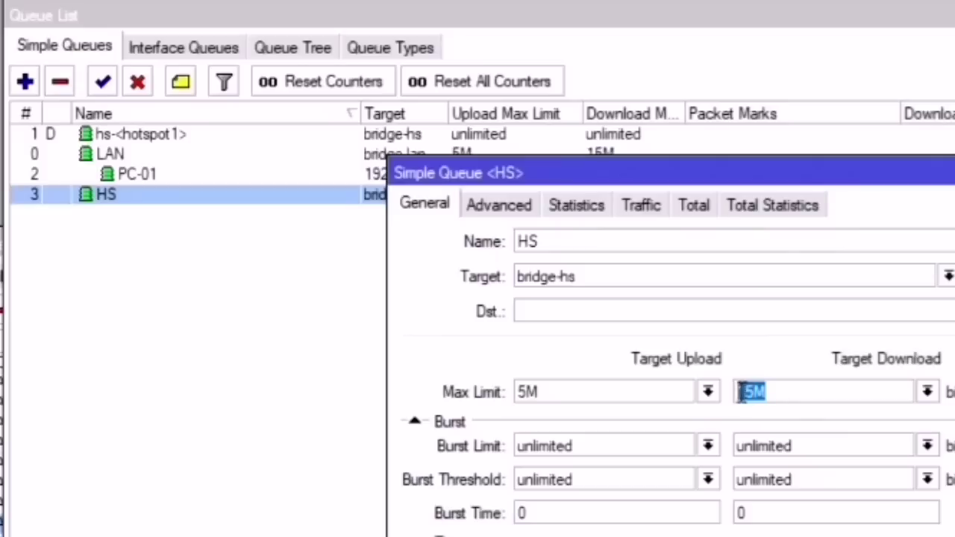
pyautogui.moveTo(603, 388); pyautogui.dragTo(506, 388)
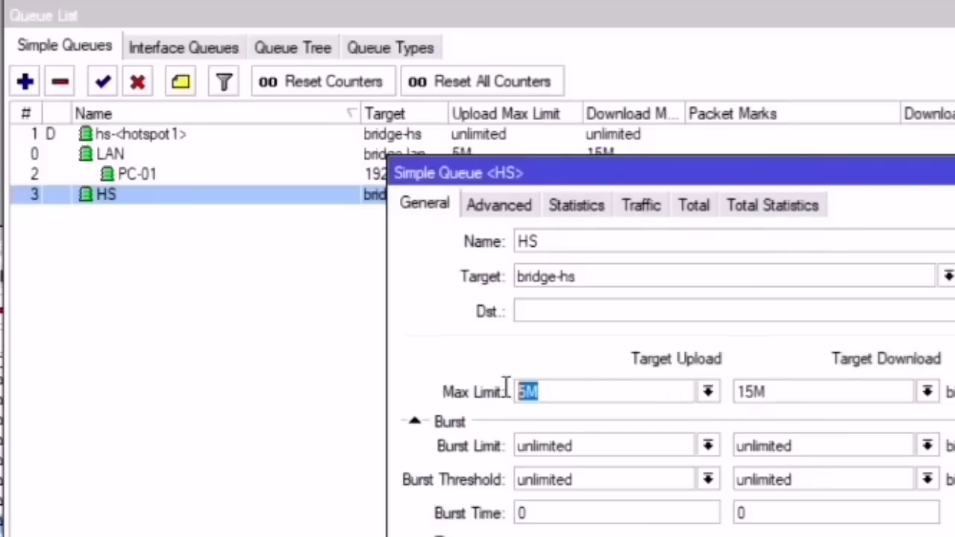
# Step: Add packet marks browsing-pkt and streaming-pkt to HS and save it
pyautogui.click(496, 207)
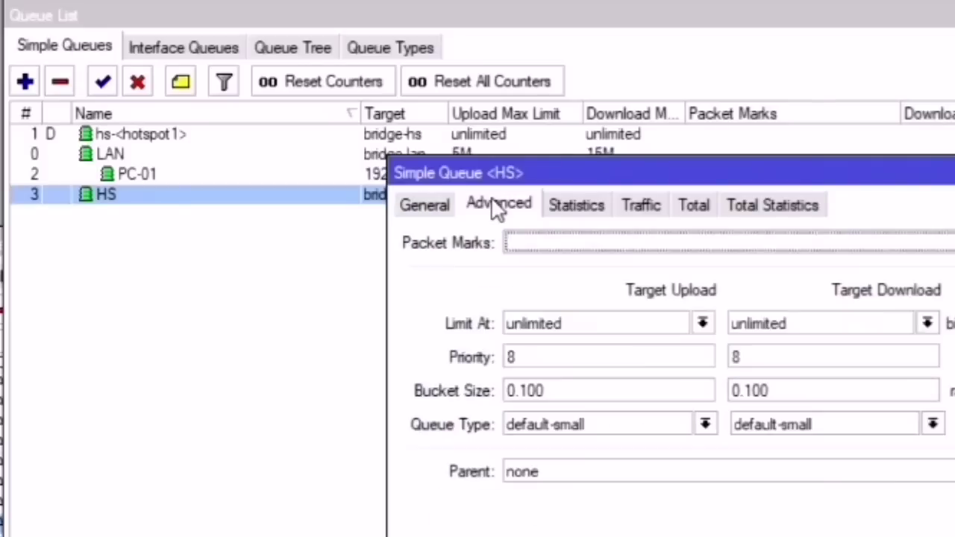
pyautogui.click(554, 244)
pyautogui.click(946, 243)
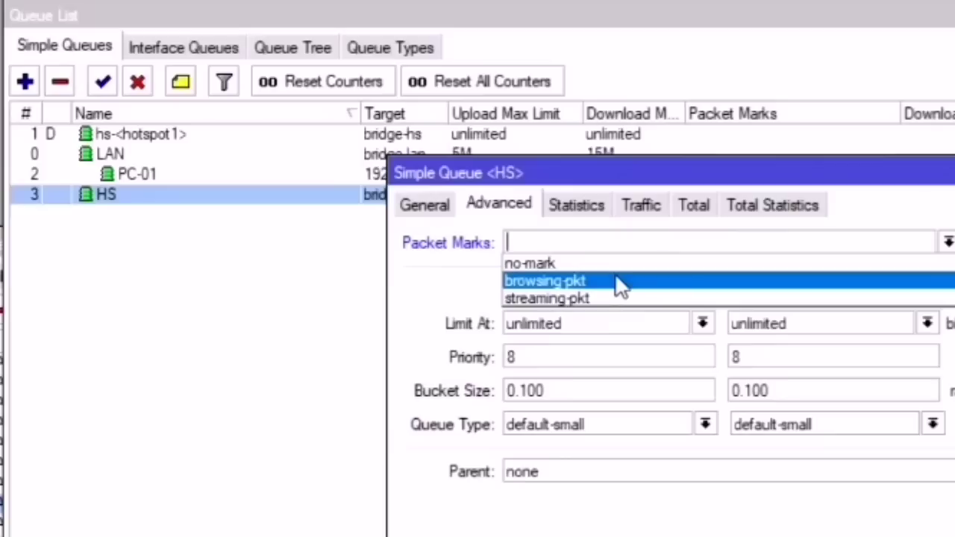
pyautogui.click(619, 282)
pyautogui.click(947, 243)
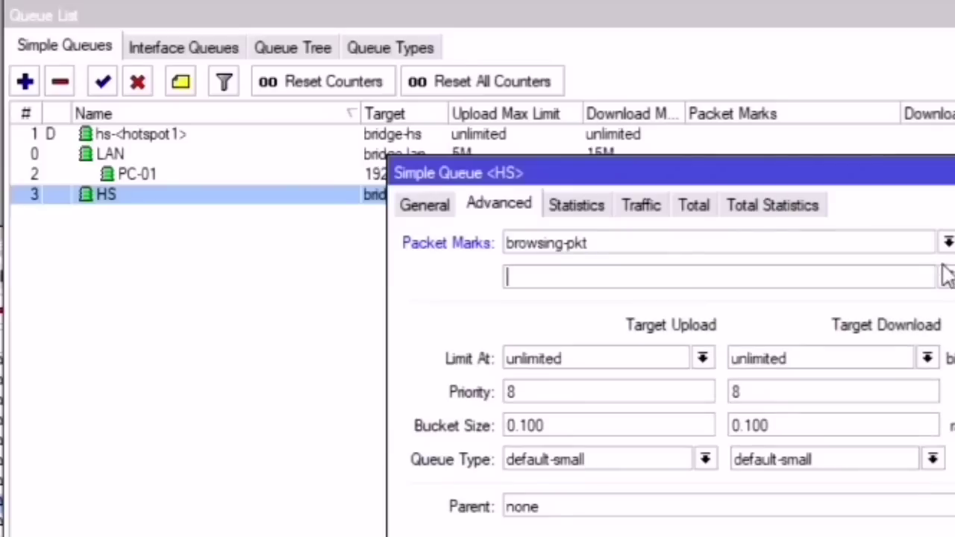
pyautogui.click(946, 276)
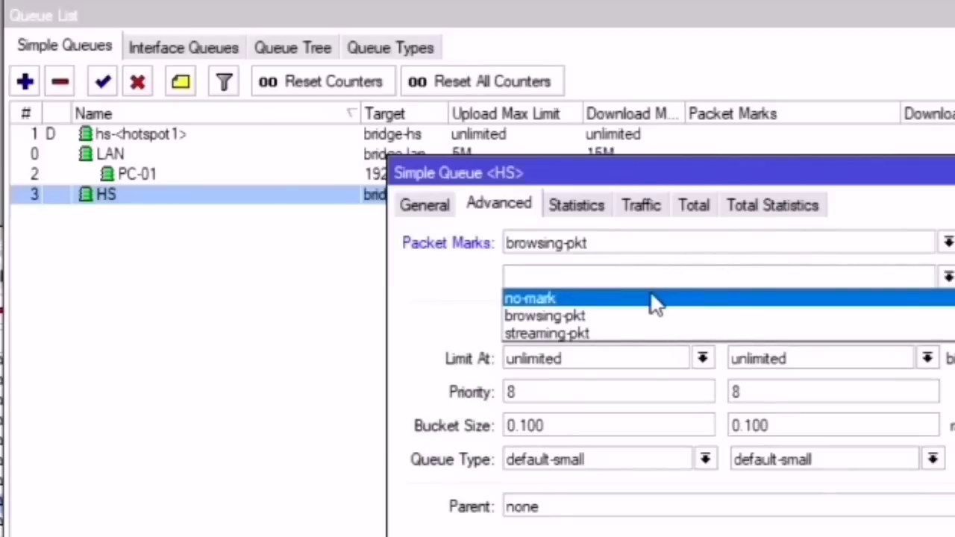
pyautogui.click(587, 334)
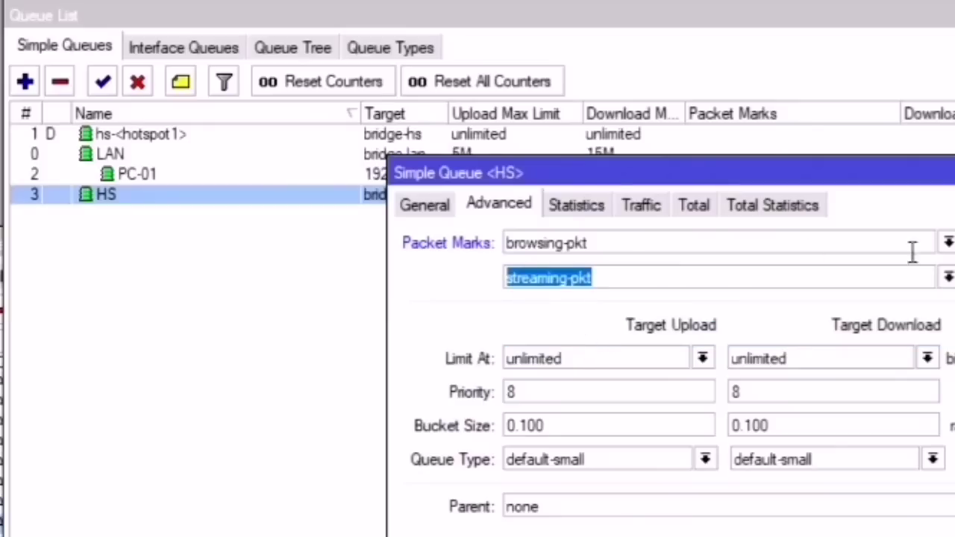
pyautogui.press('Return')
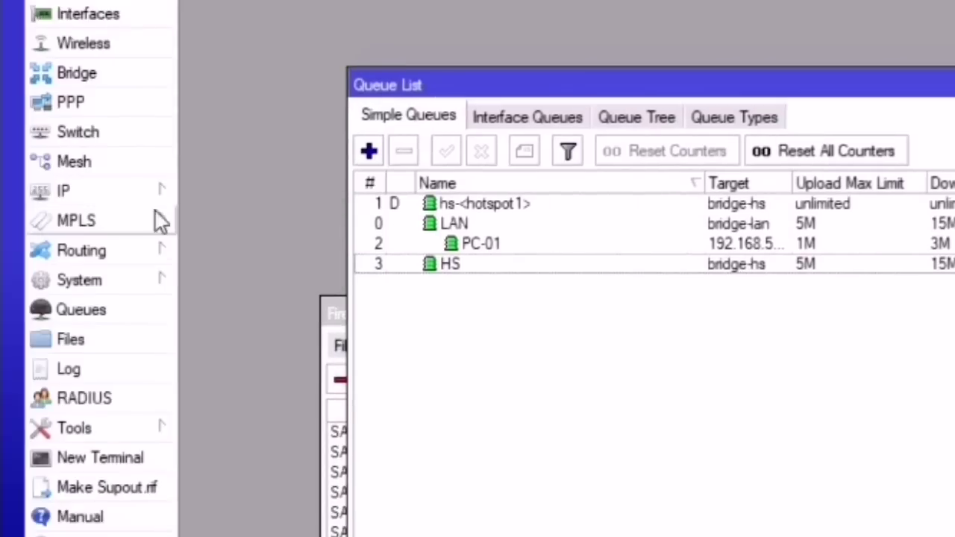
# Step: Start a new hotspot user profile named 1hour under IP > Hotspot
pyautogui.click(112, 190)
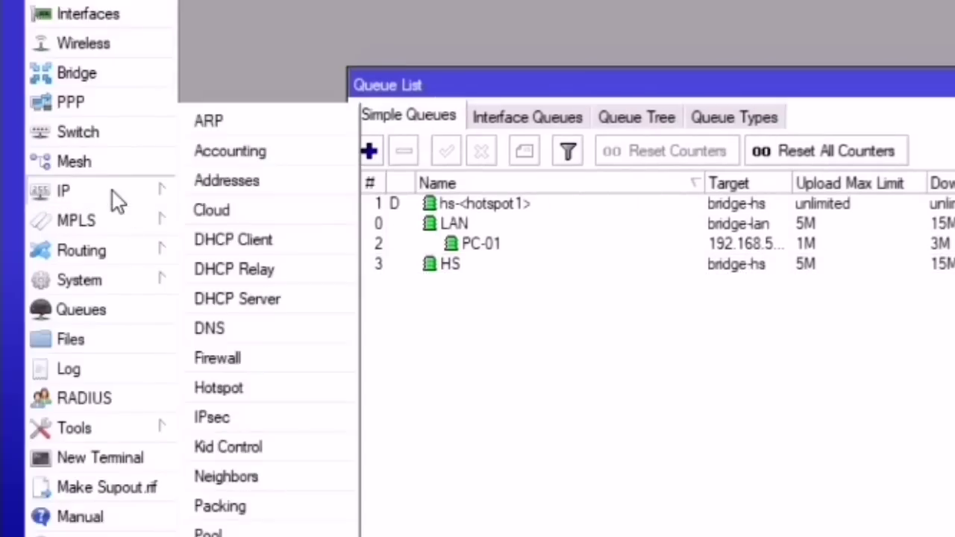
pyautogui.click(218, 386)
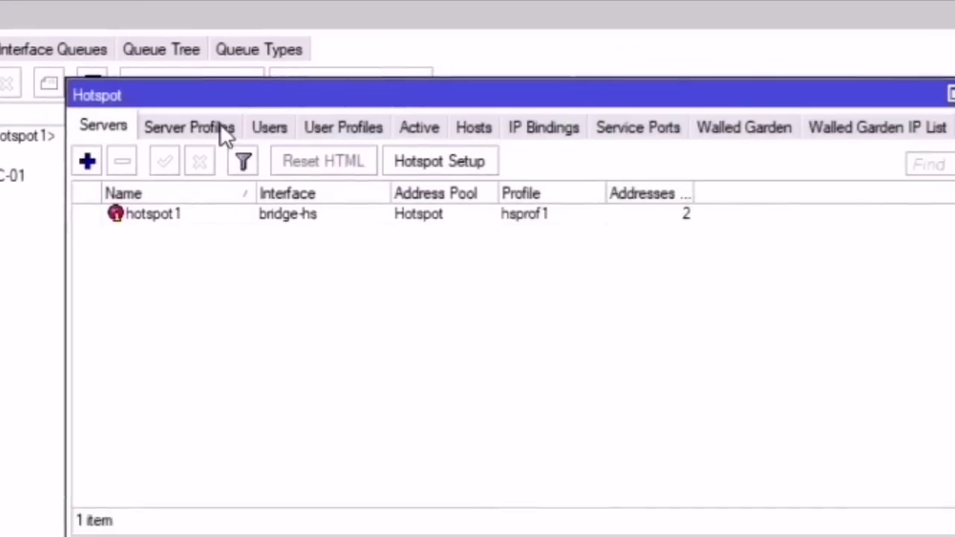
pyautogui.click(329, 129)
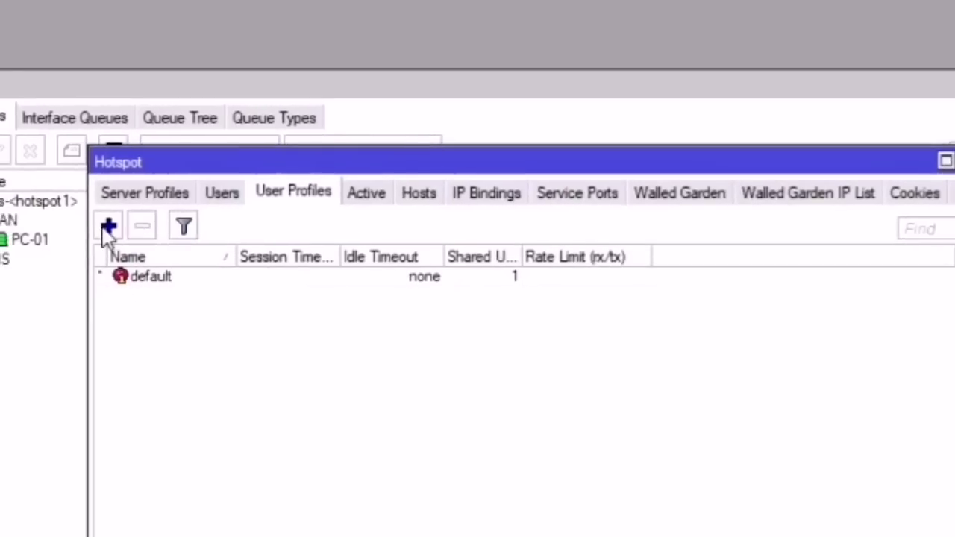
pyautogui.click(87, 161)
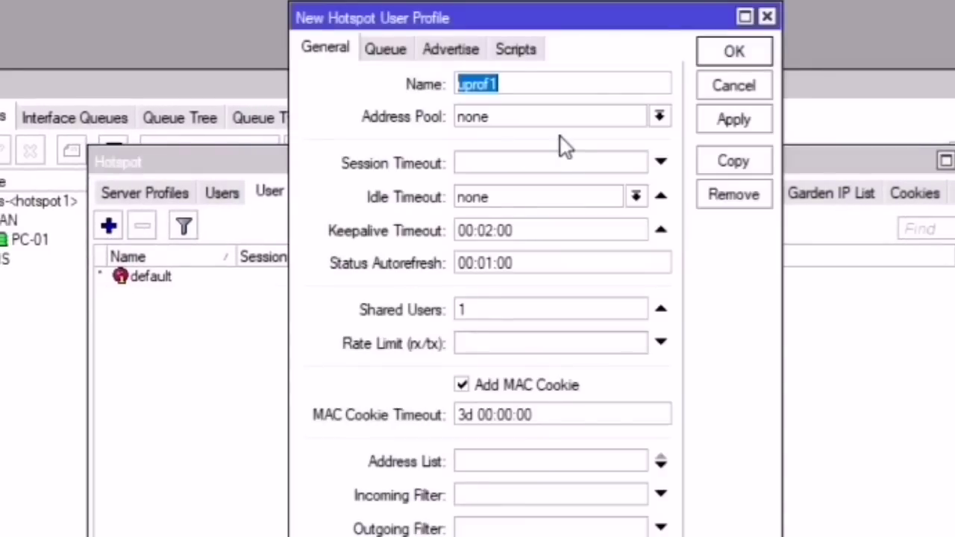
pyautogui.write('1hour')
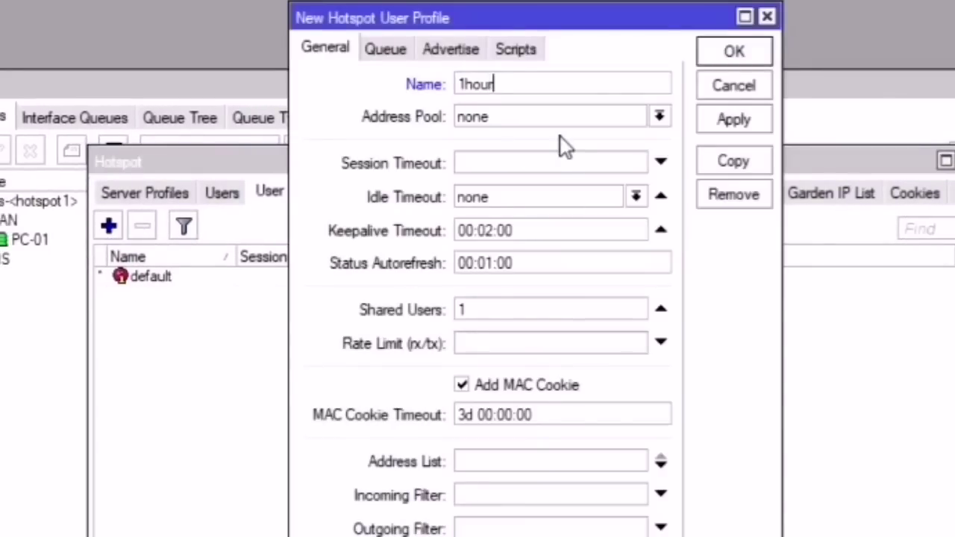
pyautogui.press('Tab')
pyautogui.moveTo(447, 18); pyautogui.dragTo(307, 99)
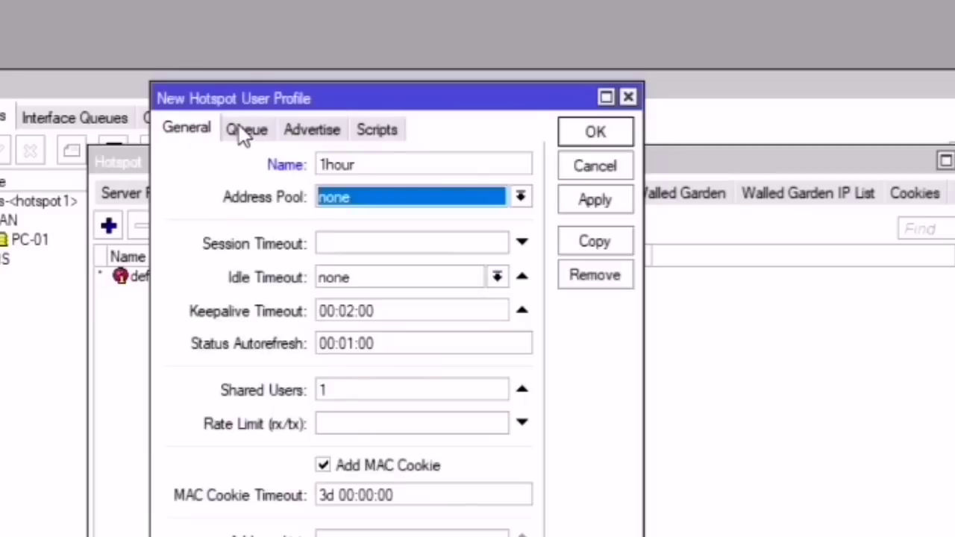
# Step: Set the 1hour profile's parent queue to HS, then apply and save it
pyautogui.click(239, 124)
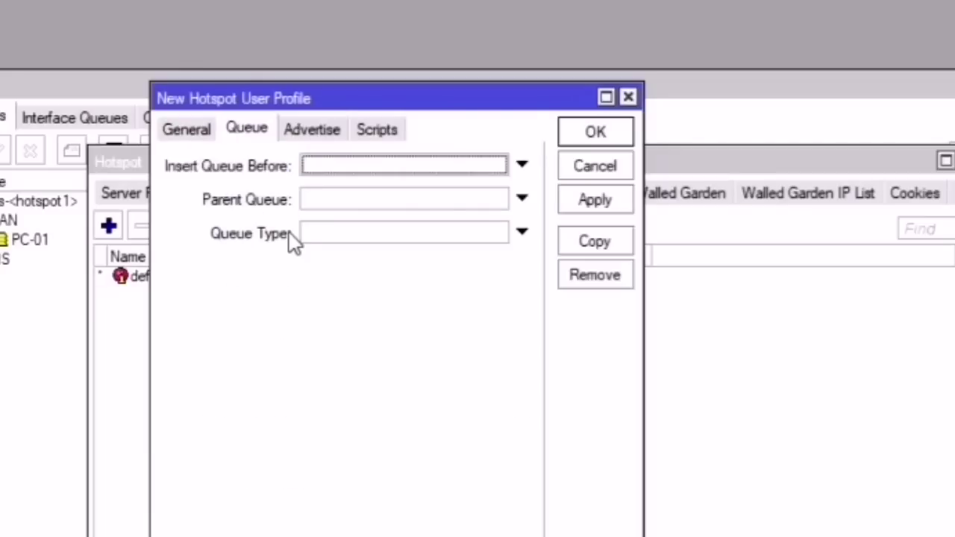
pyautogui.click(324, 201)
pyautogui.click(496, 198)
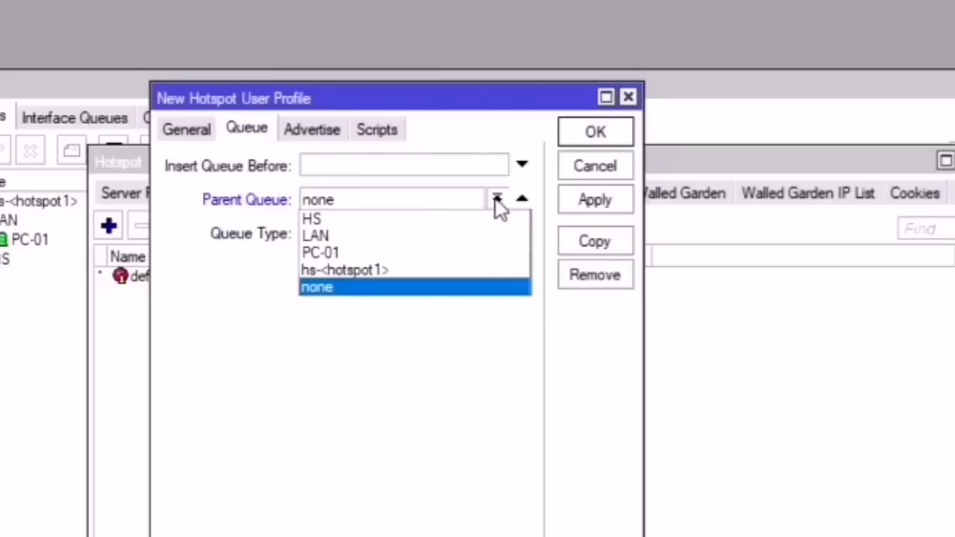
pyautogui.click(341, 221)
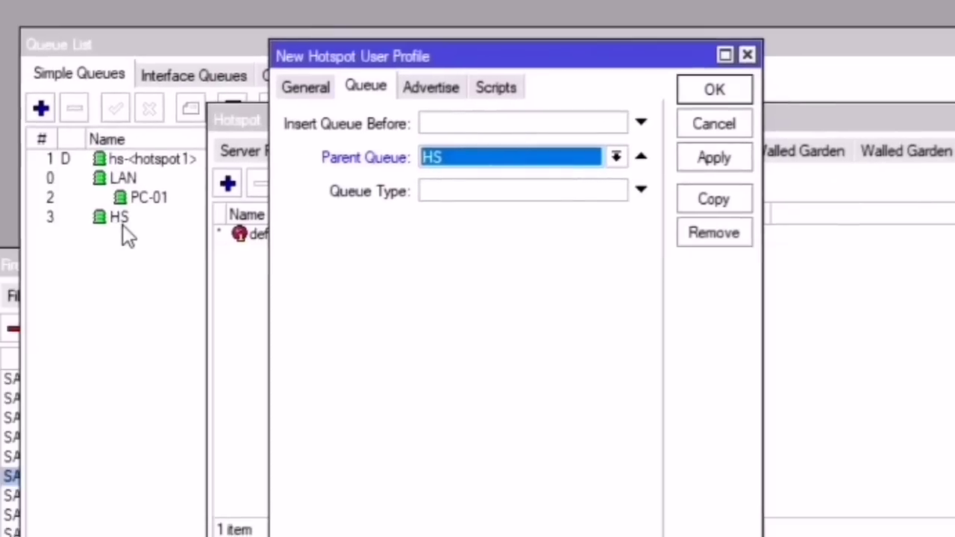
pyautogui.click(117, 266)
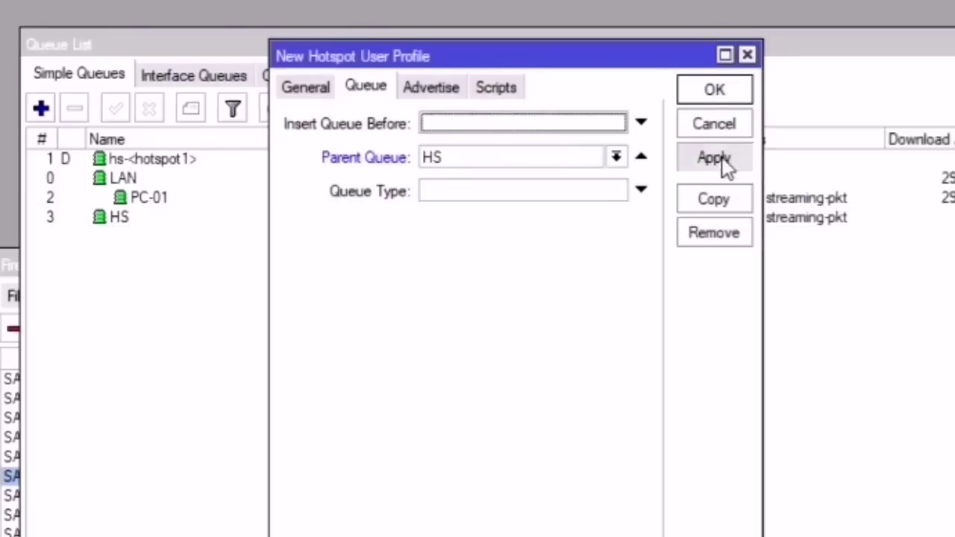
pyautogui.click(716, 158)
pyautogui.click(715, 90)
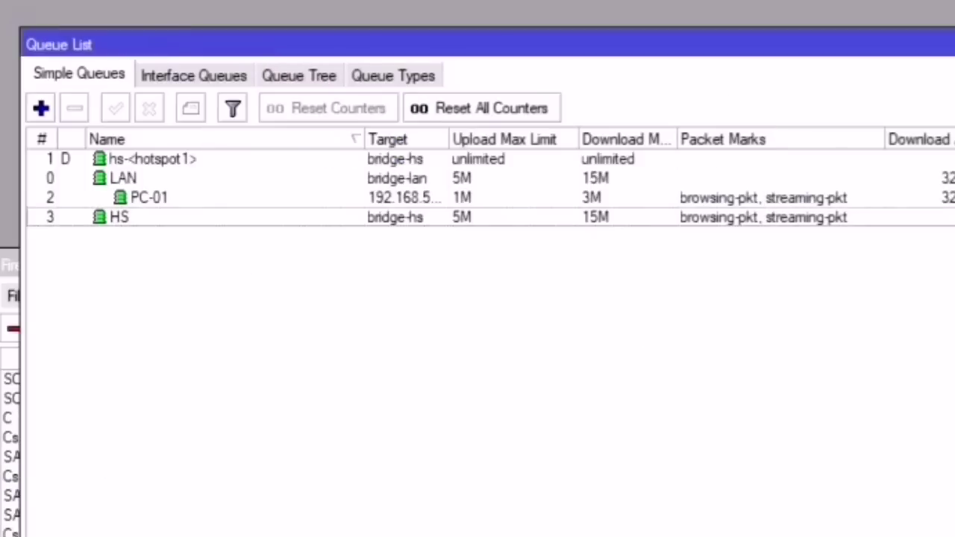
# Step: Reopen the 1hour profile to confirm HS is its parent, then show the hotspot users list
pyautogui.click(9, 335)
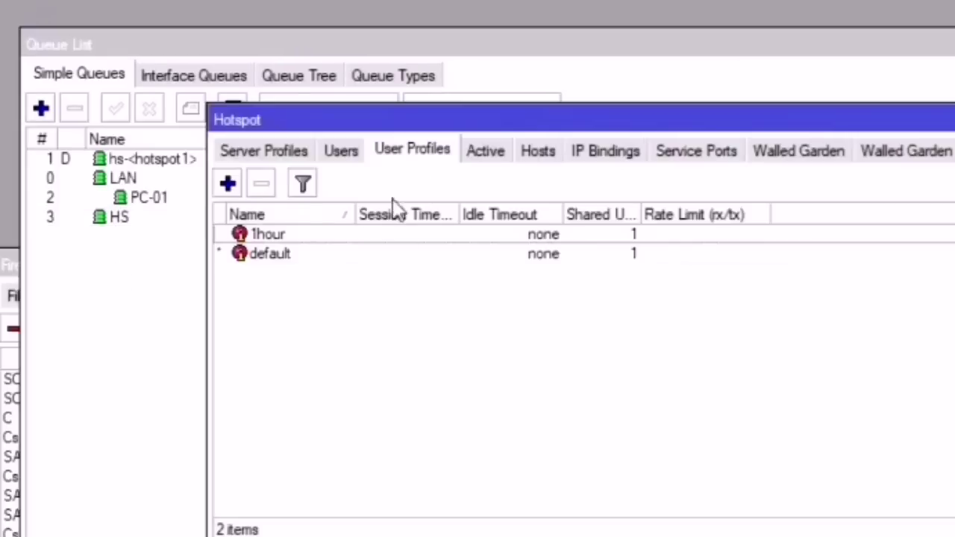
pyautogui.click(294, 240)
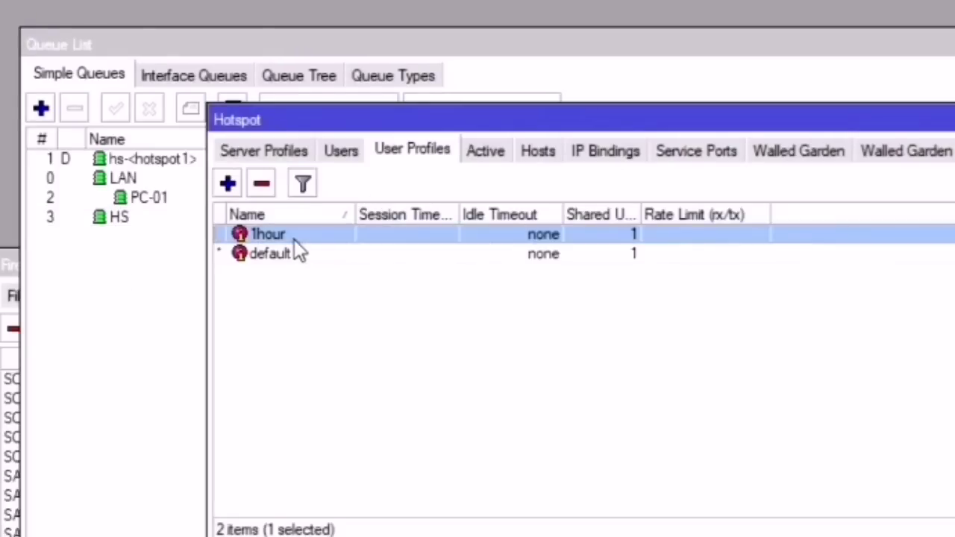
pyautogui.doubleClick(294, 238)
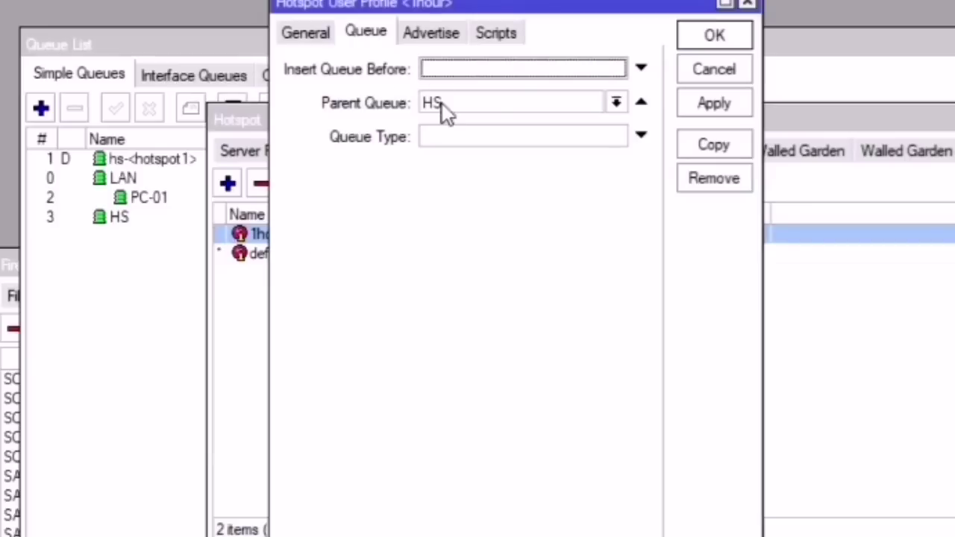
pyautogui.click(136, 240)
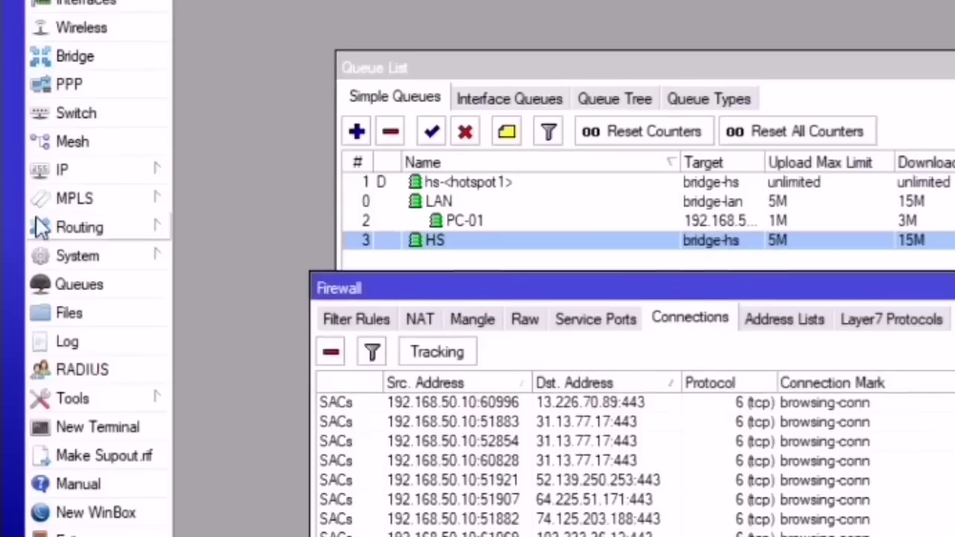
pyautogui.click(62, 170)
pyautogui.click(212, 358)
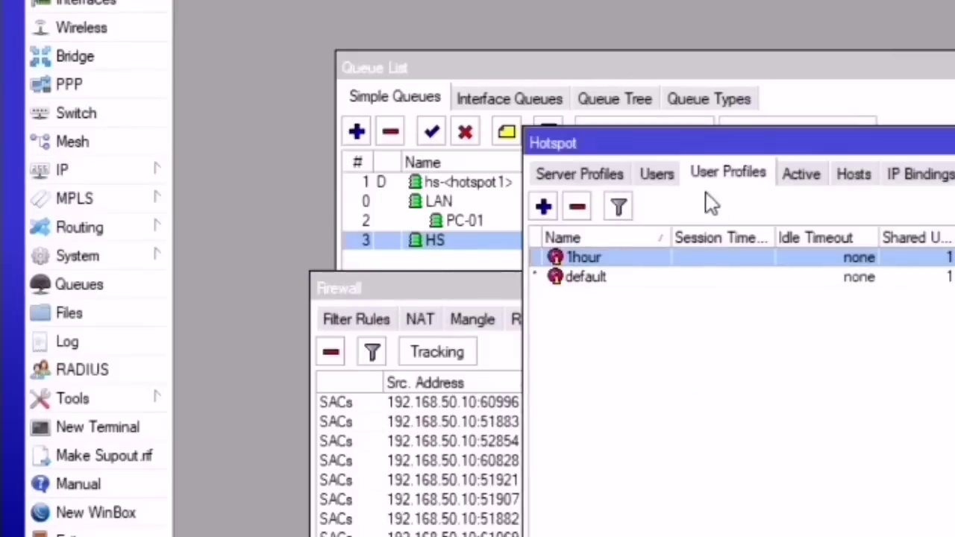
pyautogui.click(658, 174)
# Step: Add user1 with its password and the 1hour profile, then apply and save
pyautogui.click(542, 207)
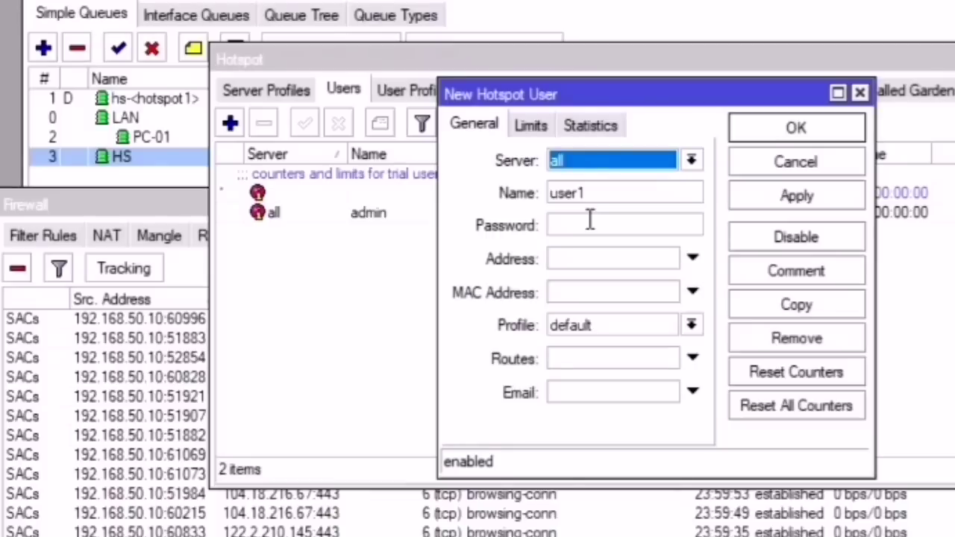
pyautogui.click(589, 224)
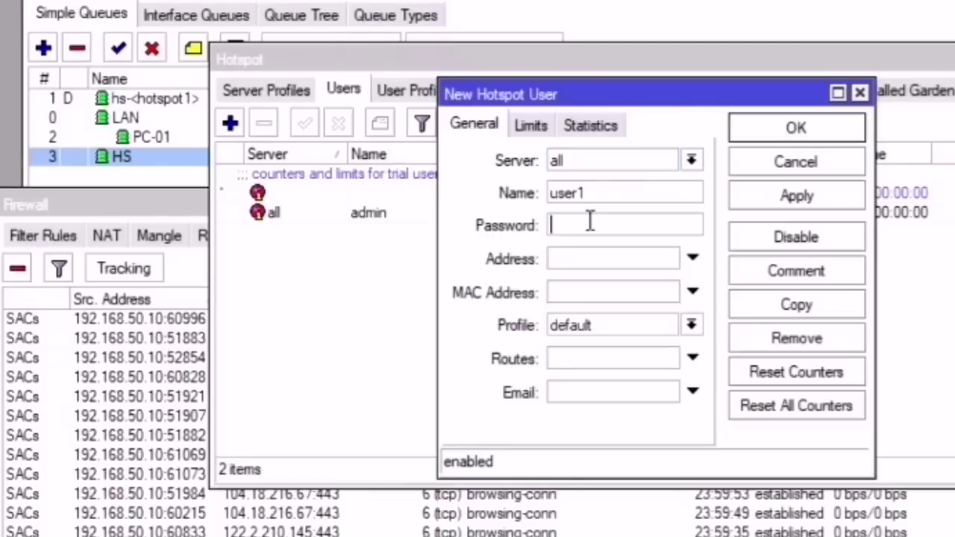
pyautogui.write('123')
pyautogui.click(591, 322)
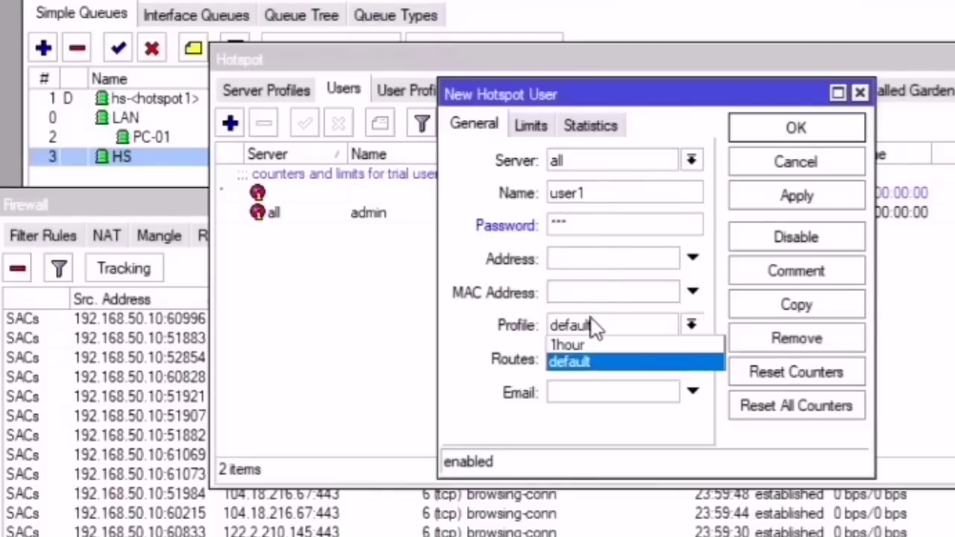
pyautogui.click(589, 345)
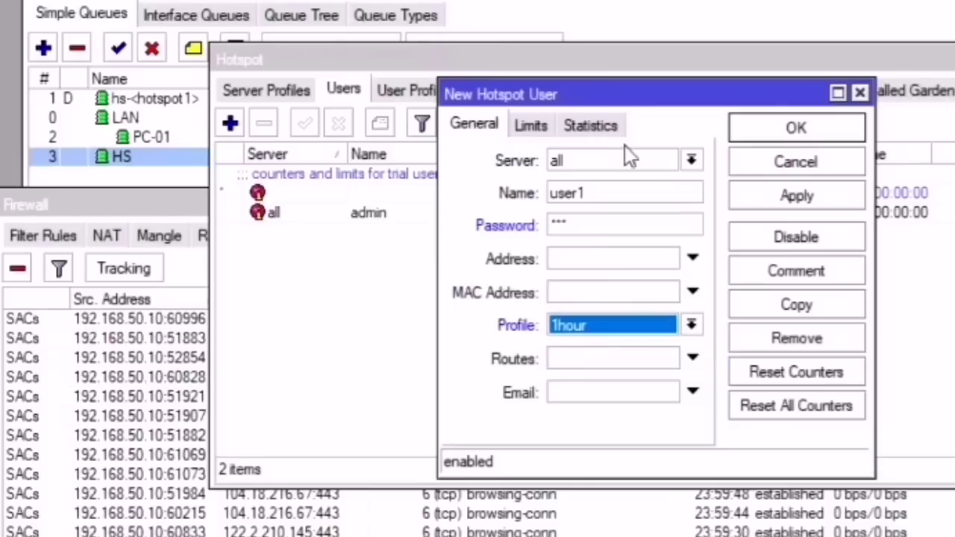
pyautogui.click(797, 196)
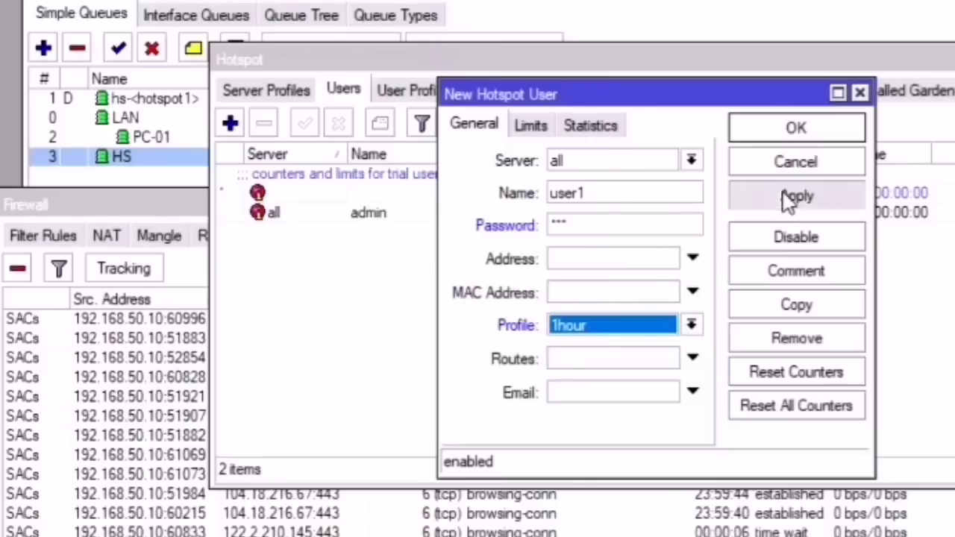
pyautogui.click(796, 127)
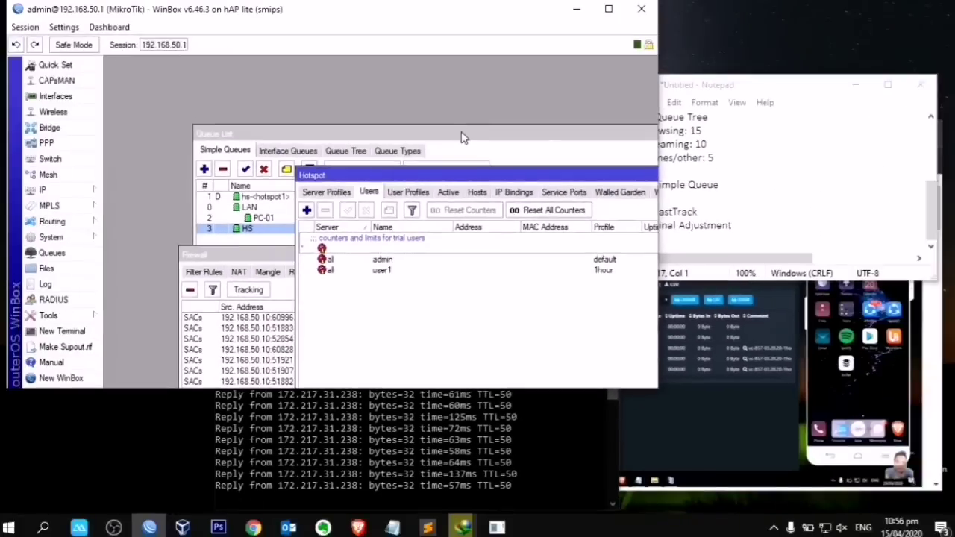
pyautogui.click(462, 135)
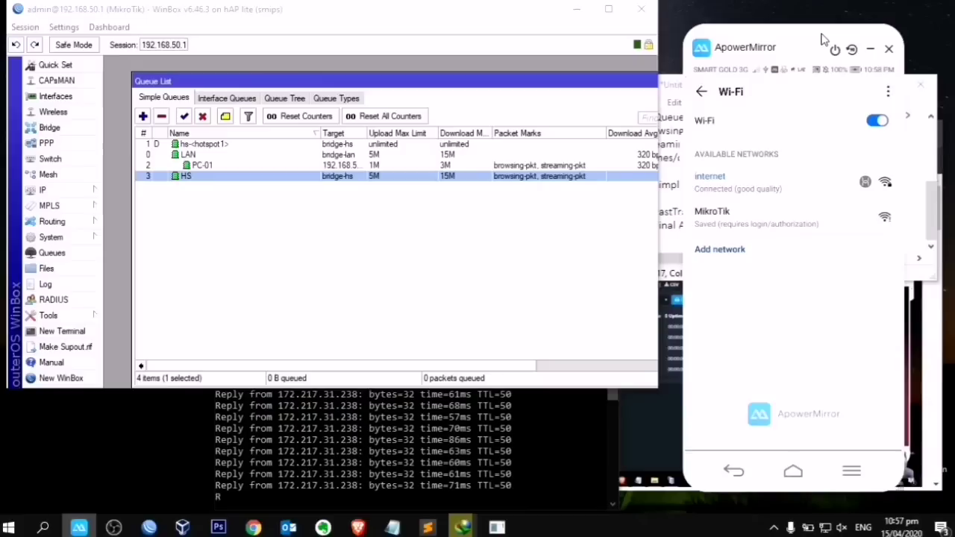
pyautogui.moveTo(859, 65)
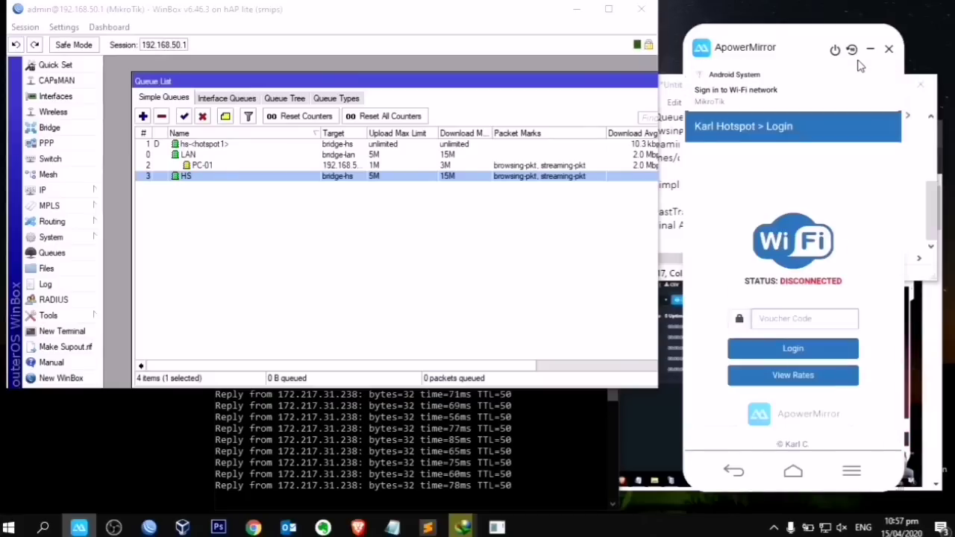
pyautogui.click(810, 326)
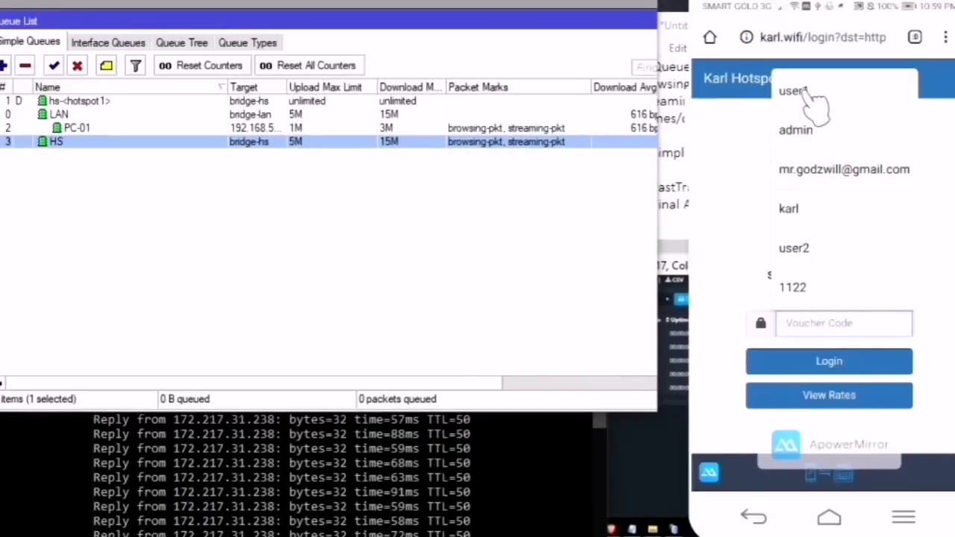
pyautogui.click(803, 96)
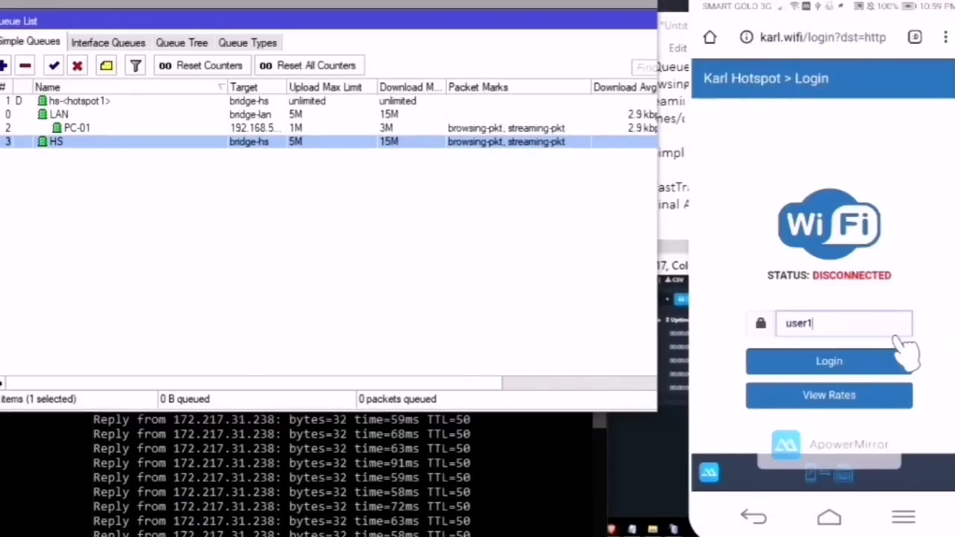
pyautogui.click(859, 367)
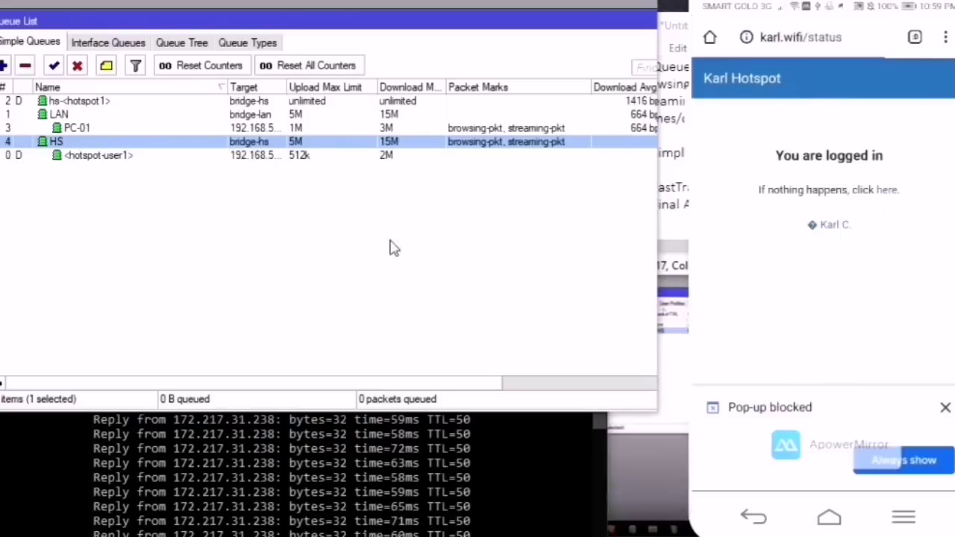
# Step: Select the new hotspot-user1 queue, then bring up the Untitled notes
pyautogui.click(126, 158)
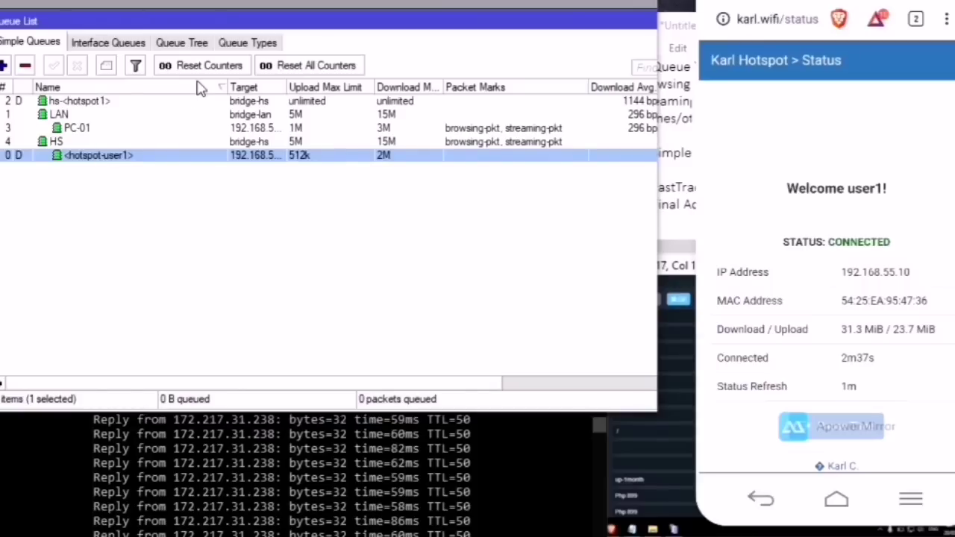
pyautogui.click(373, 179)
pyautogui.click(407, 496)
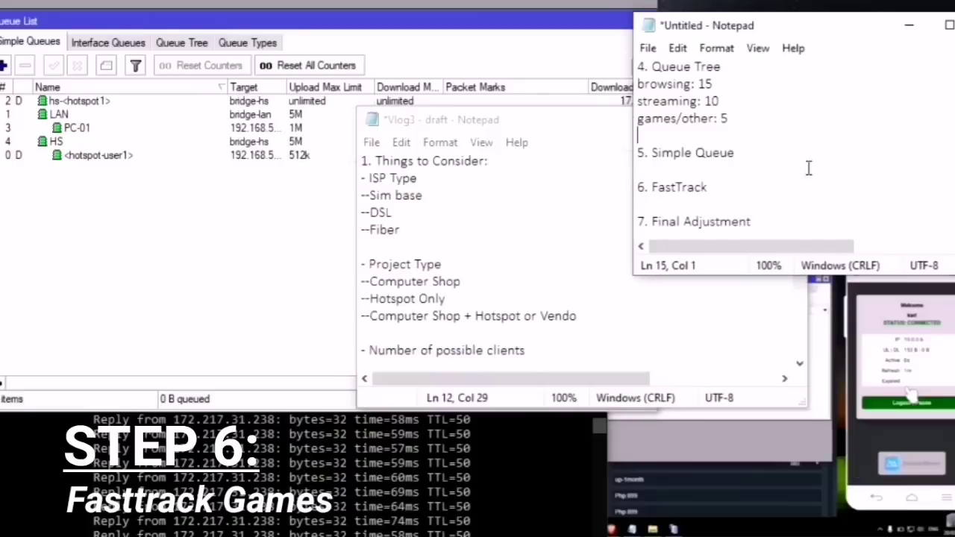
pyautogui.moveTo(710, 188); pyautogui.dragTo(637, 187)
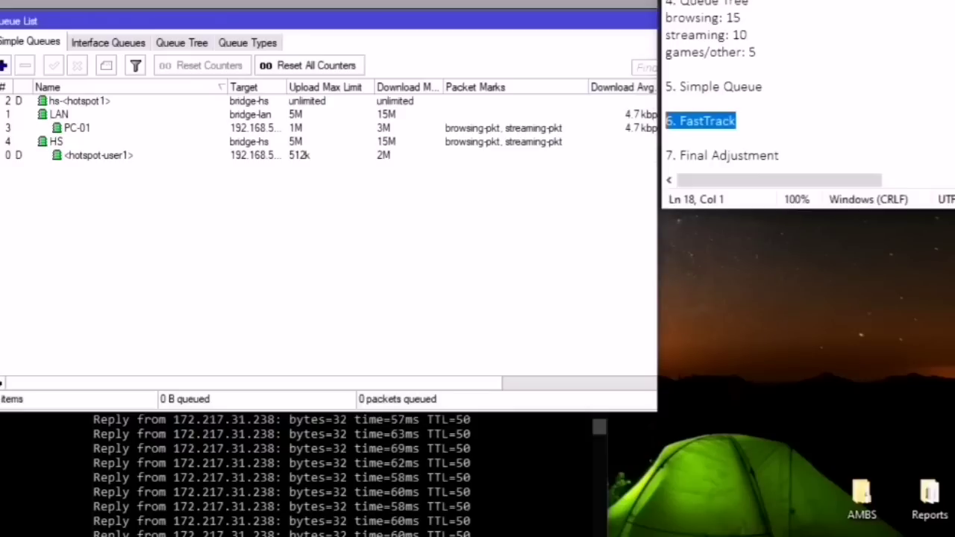
pyautogui.click(768, 127)
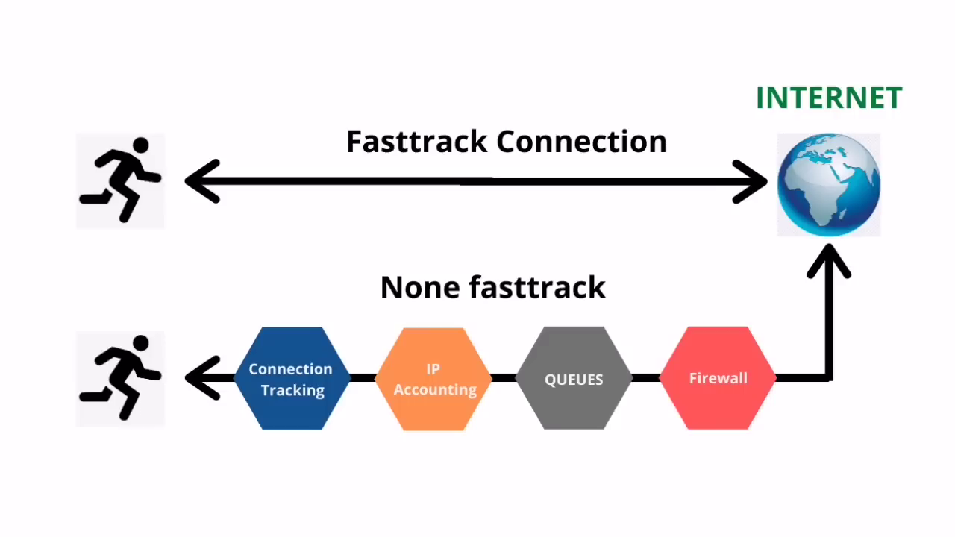
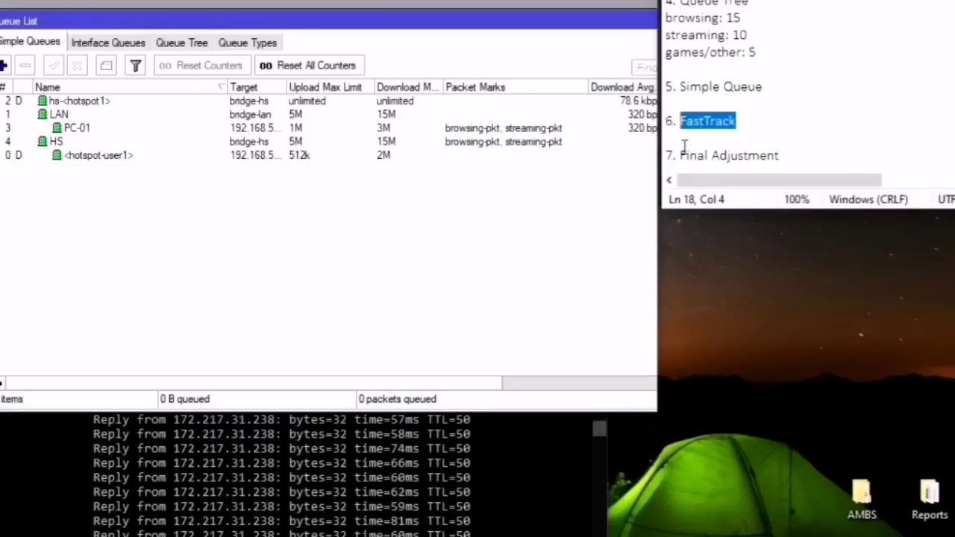
# Step: Copy the ML gaming port numbers from the Vlog3 draft notes, then select the checklist's 6. FastTrack line
pyautogui.click(744, 120)
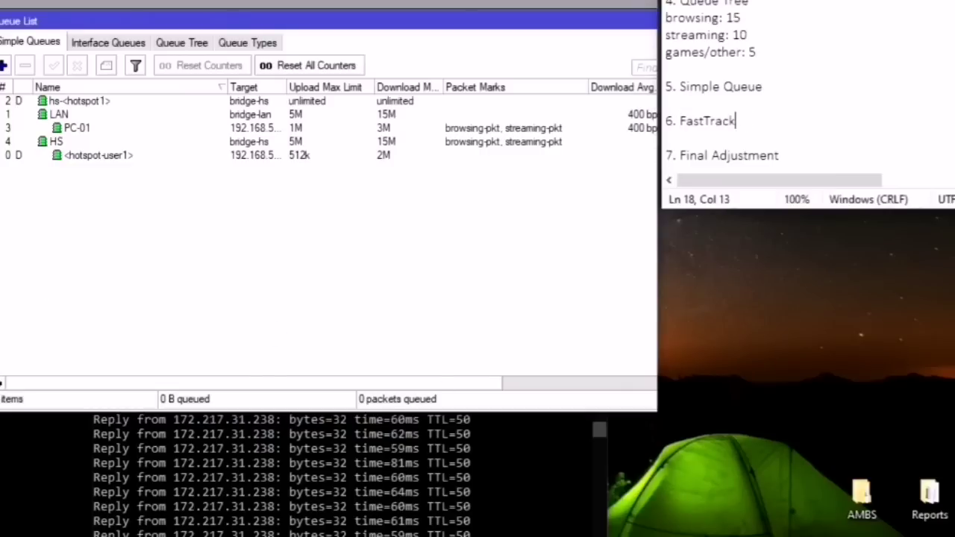
pyautogui.moveTo(319, 536)
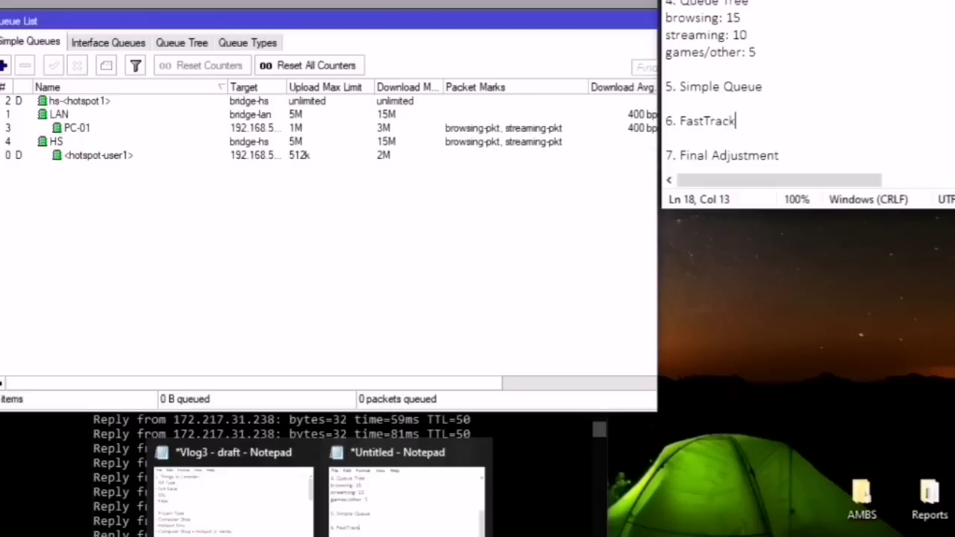
pyautogui.moveTo(285, 536)
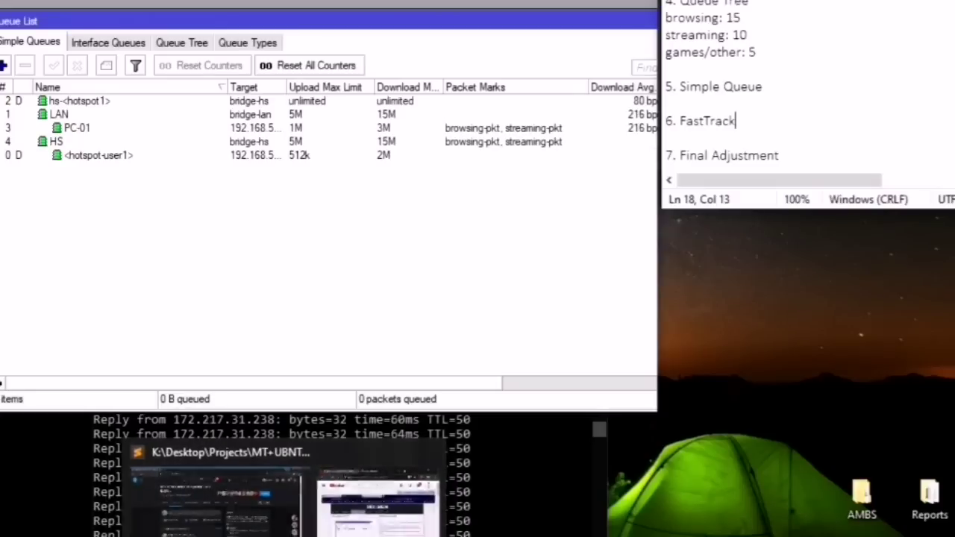
pyautogui.click(223, 485)
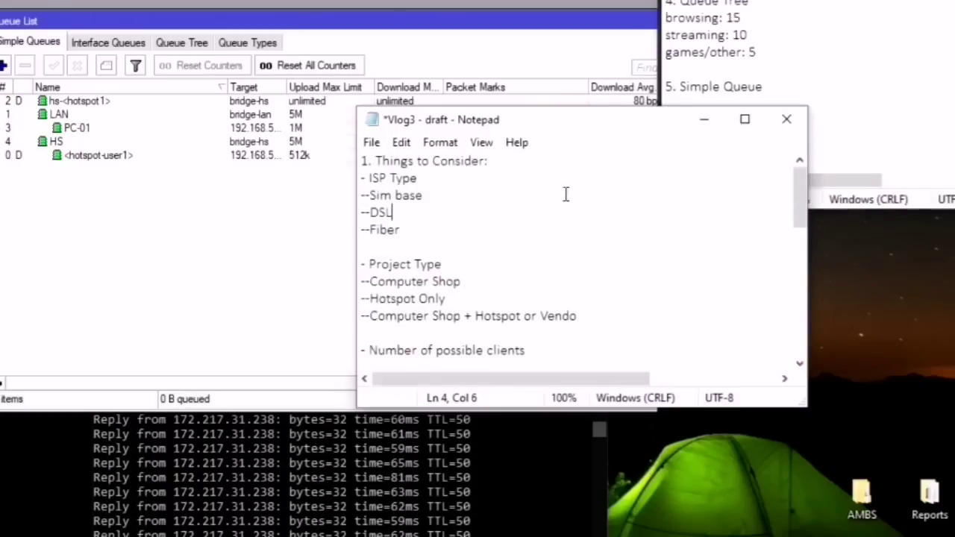
pyautogui.scroll(-6, 566, 195)
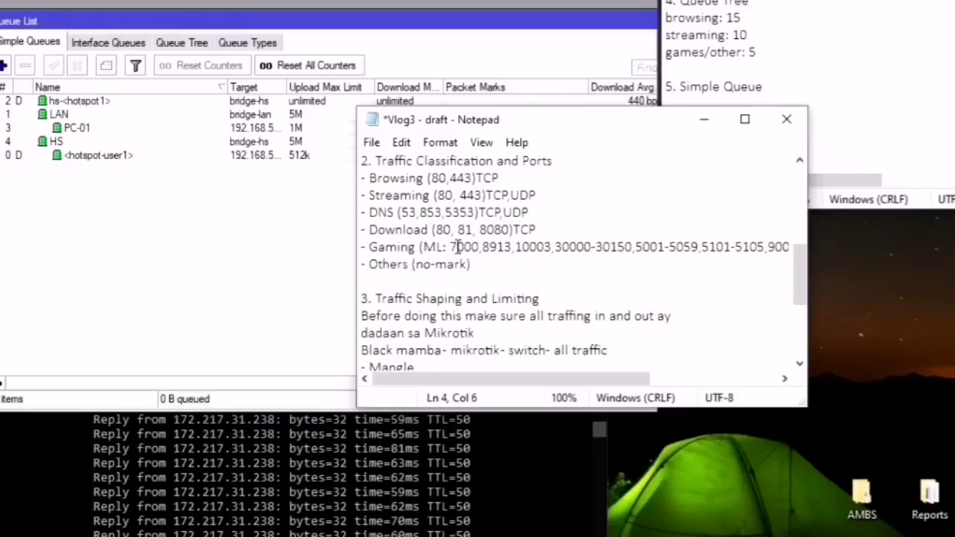
pyautogui.moveTo(449, 247); pyautogui.dragTo(733, 254)
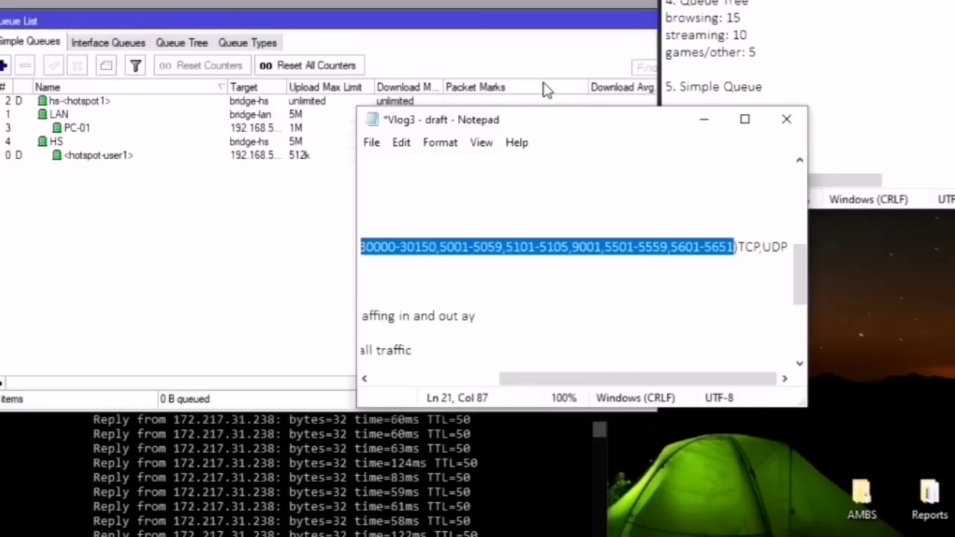
pyautogui.click(703, 121)
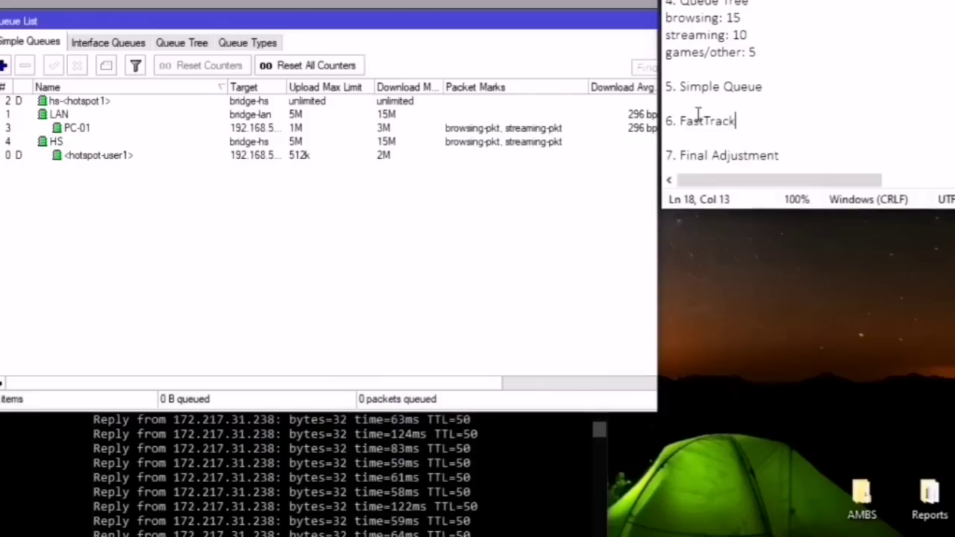
pyautogui.moveTo(751, 130); pyautogui.dragTo(634, 119)
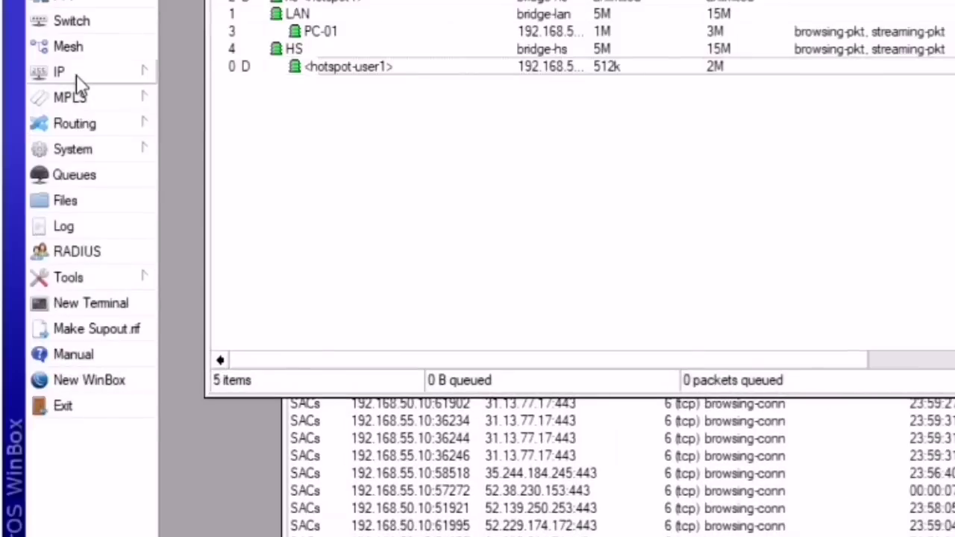
# Step: Start a new forward-chain TCP filter rule with the pasted ML gaming ports as destination ports
pyautogui.click(78, 75)
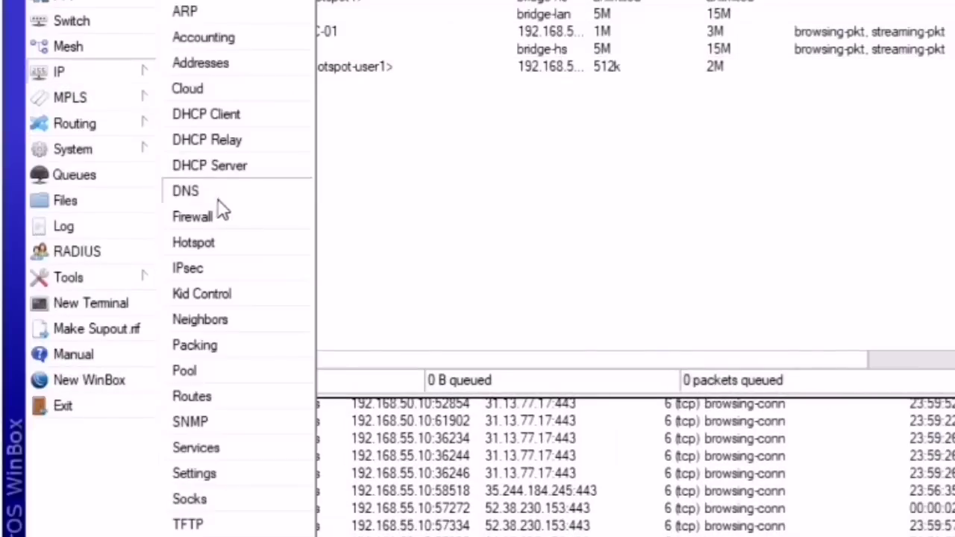
pyautogui.click(224, 228)
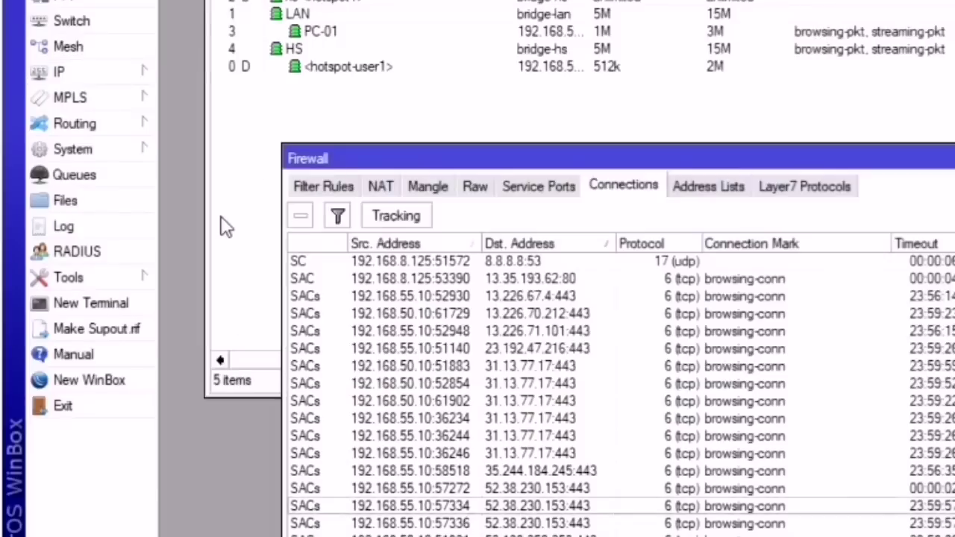
pyautogui.moveTo(423, 155); pyautogui.dragTo(204, 64)
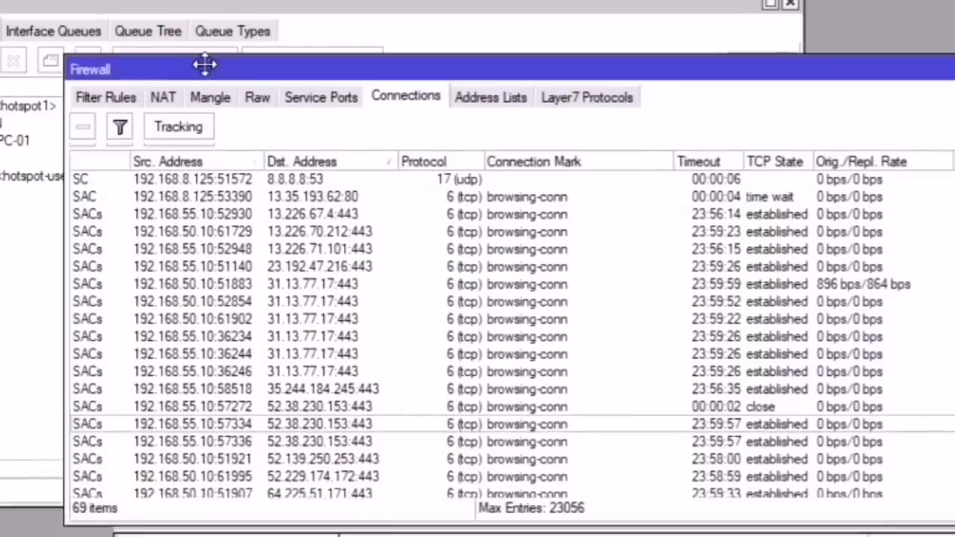
pyautogui.click(112, 100)
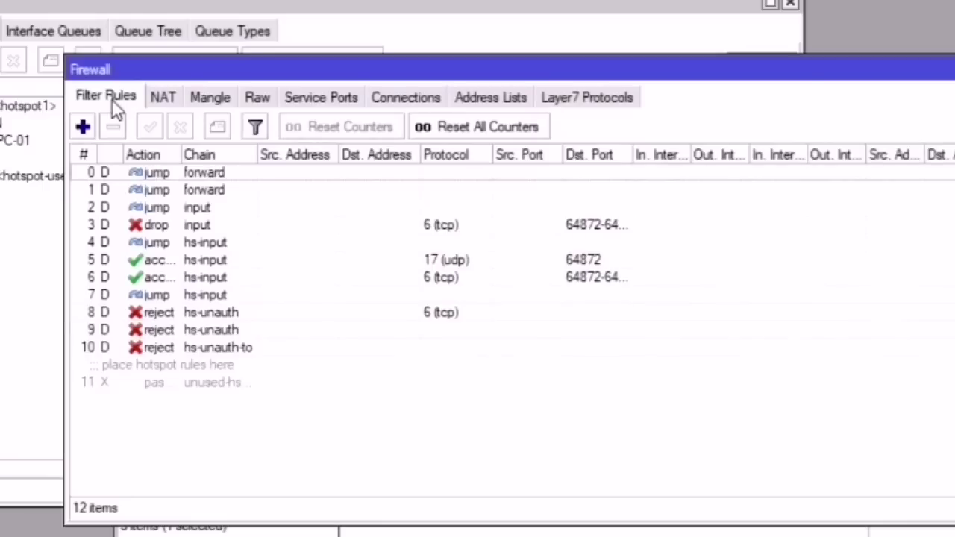
pyautogui.click(83, 127)
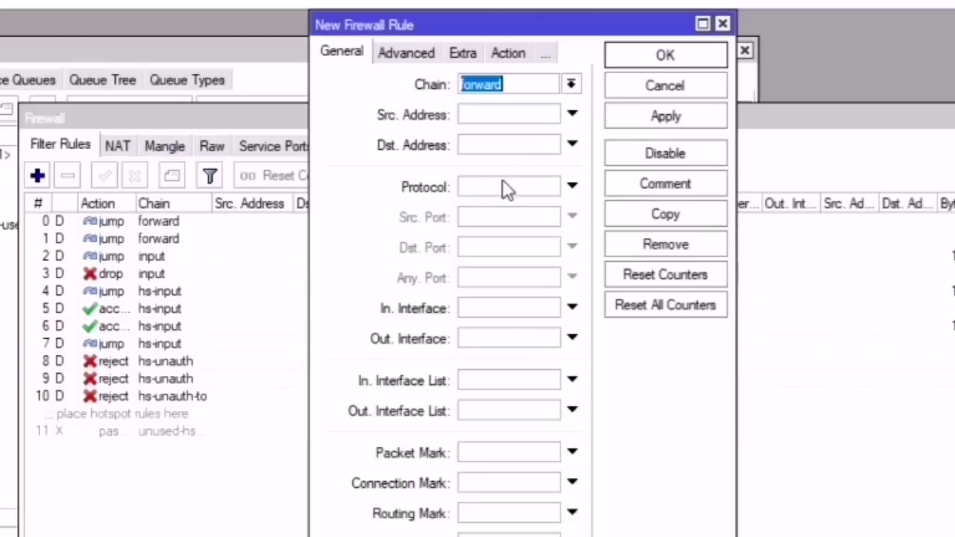
pyautogui.click(506, 187)
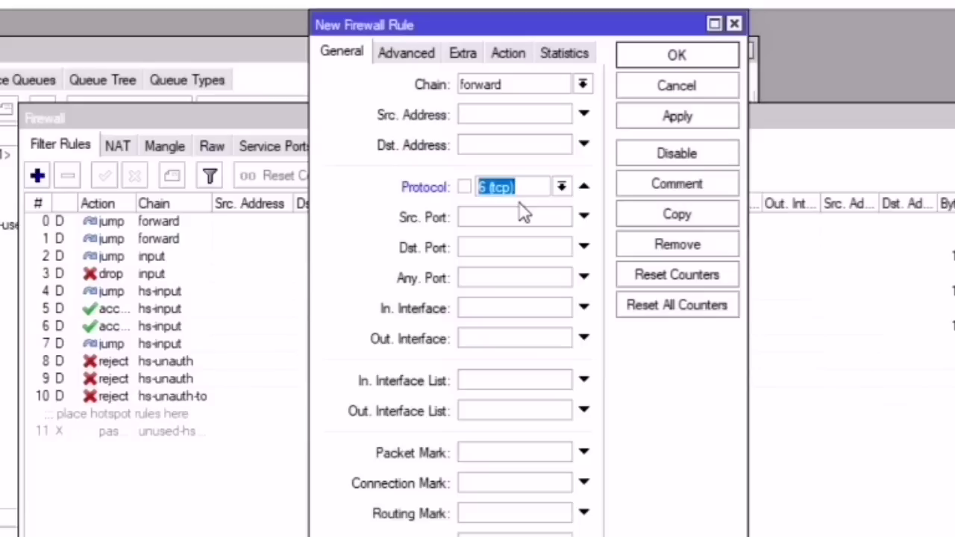
pyautogui.click(515, 249)
pyautogui.write('559,5601-5651')
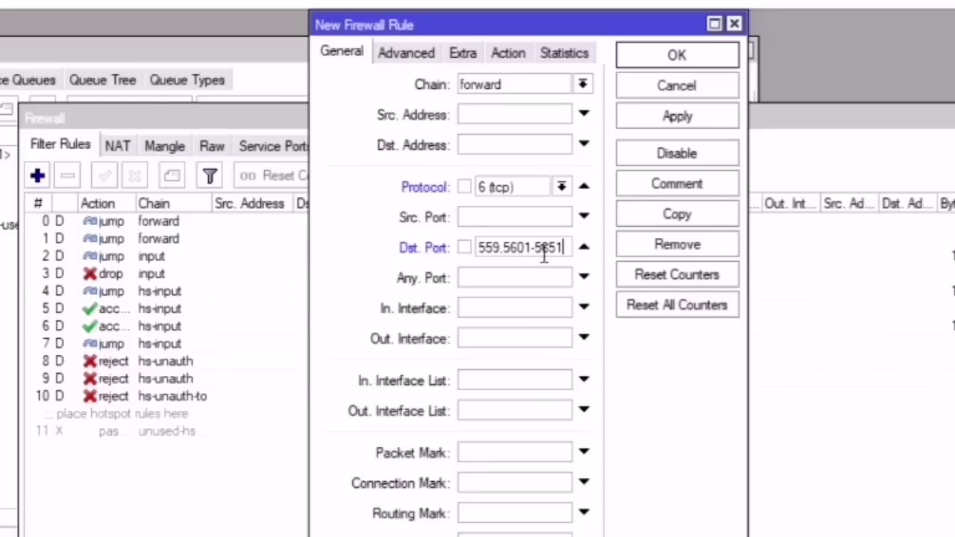
pyautogui.moveTo(561, 249); pyautogui.dragTo(498, 248)
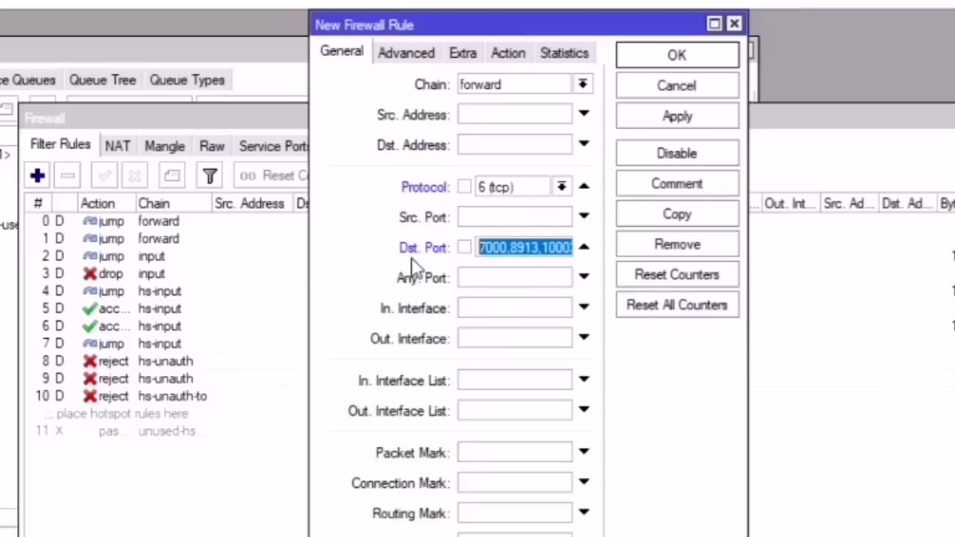
# Step: Set the rule's action to fasttrack connection, comment it 'ML Connection', and save it
pyautogui.click(515, 56)
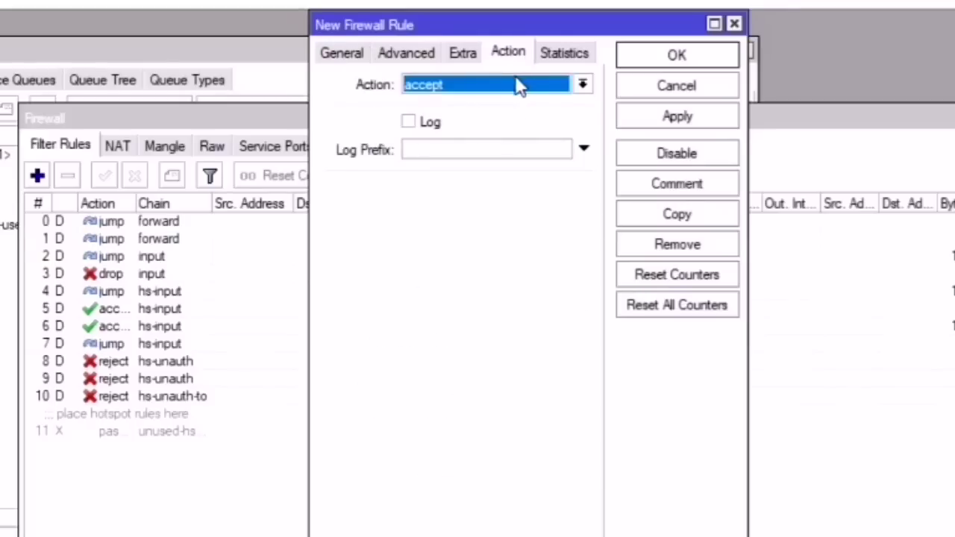
pyautogui.click(522, 88)
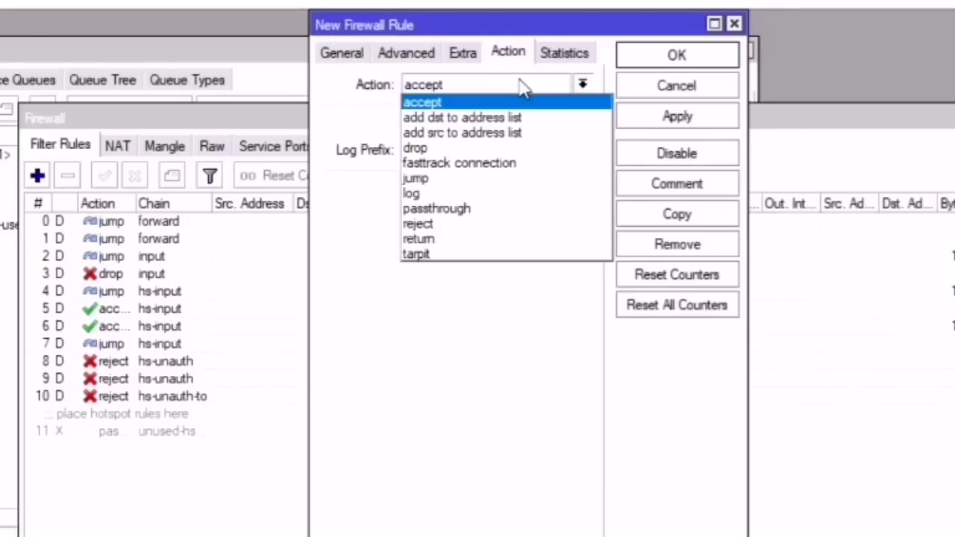
pyautogui.click(466, 164)
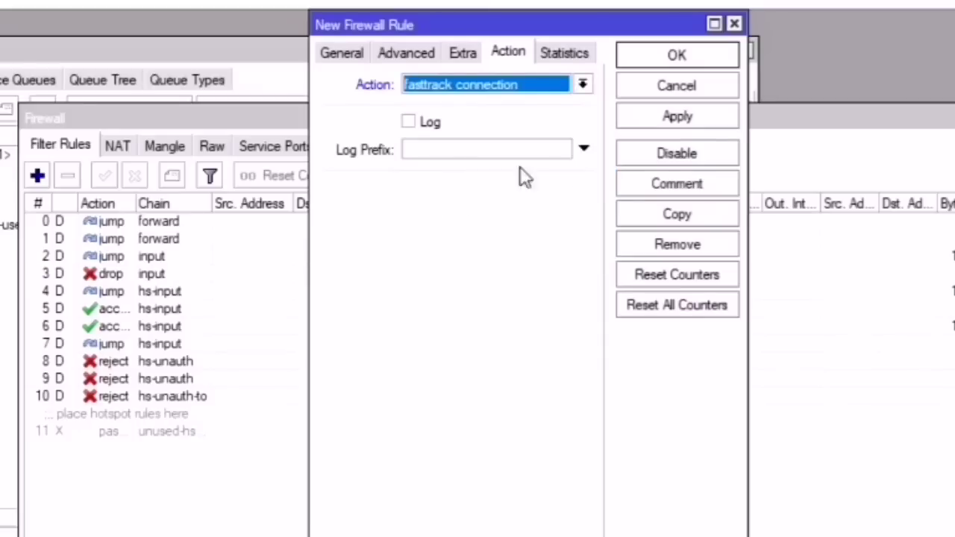
pyautogui.click(676, 186)
pyautogui.write('ML ')
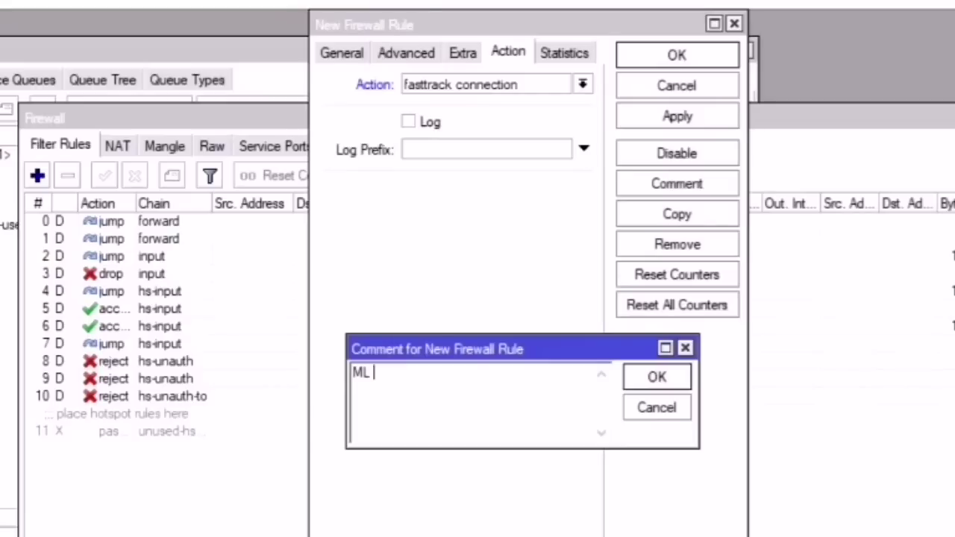
pyautogui.write('Connectio')
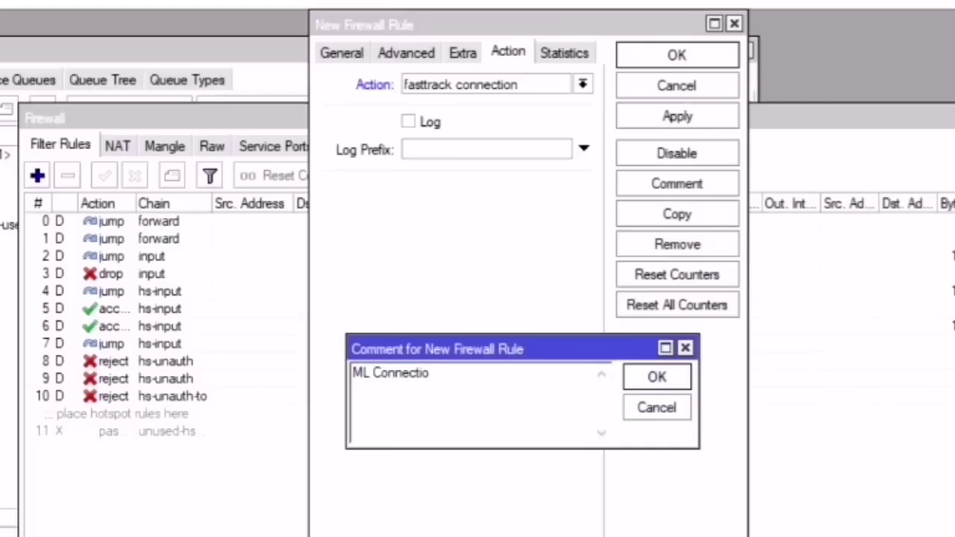
pyautogui.write('n')
pyautogui.click(656, 377)
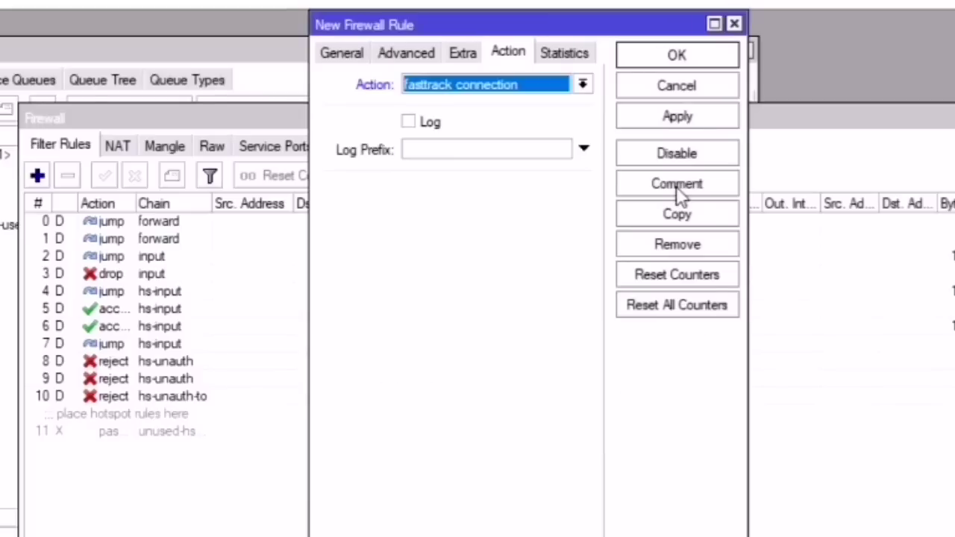
pyautogui.click(651, 118)
pyautogui.click(675, 55)
pyautogui.click(240, 504)
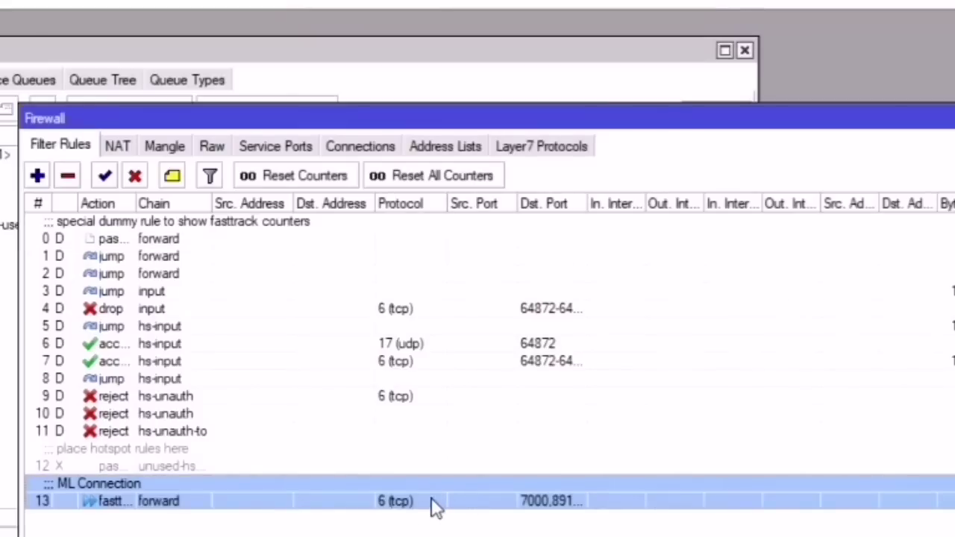
# Step: Duplicate the ML Connection rule as a UDP fasttrack rule with an empty comment and save it
pyautogui.doubleClick(381, 509)
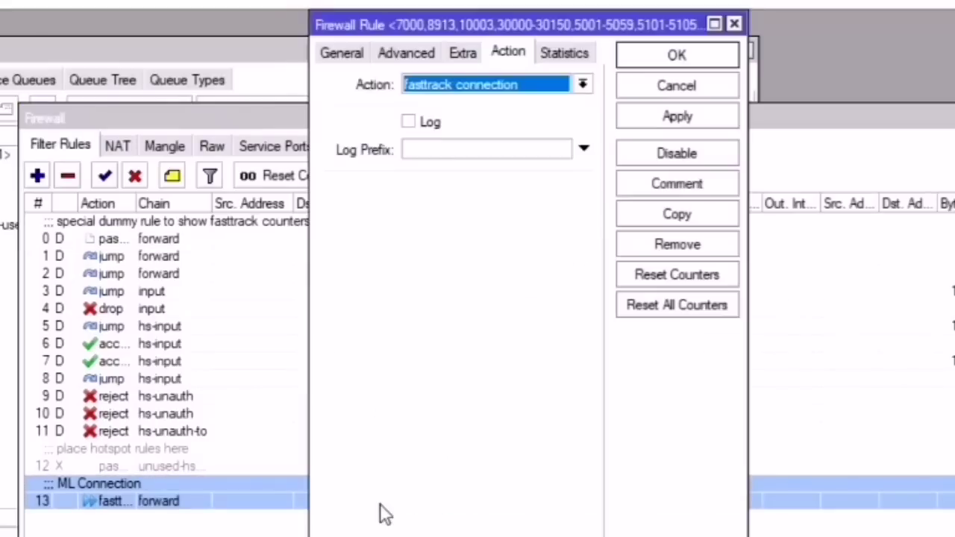
pyautogui.click(669, 216)
pyautogui.click(372, 54)
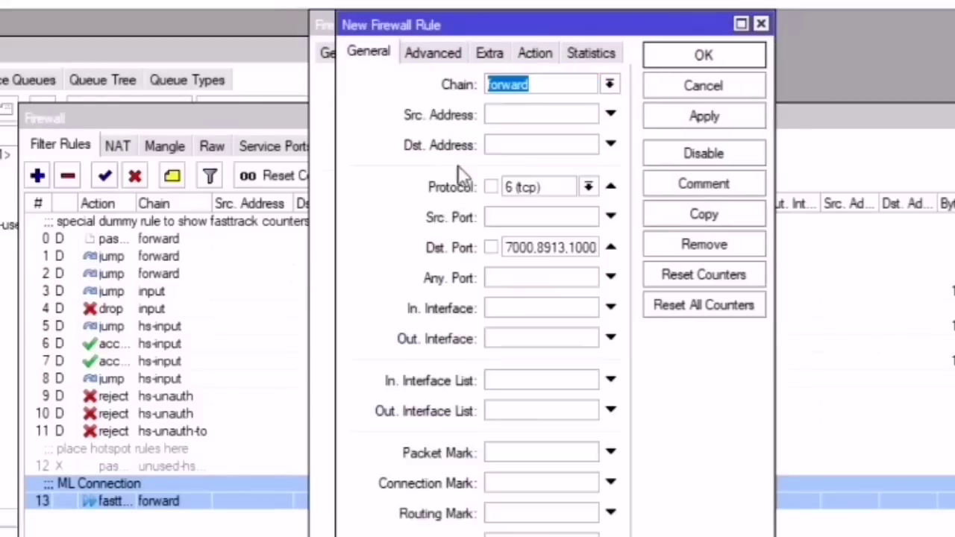
pyautogui.click(587, 186)
pyautogui.click(532, 328)
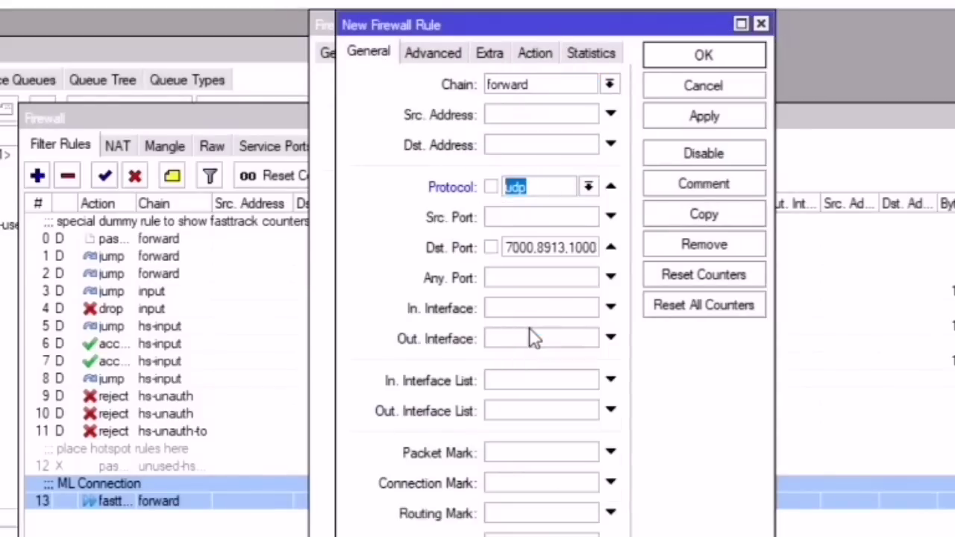
pyautogui.click(535, 54)
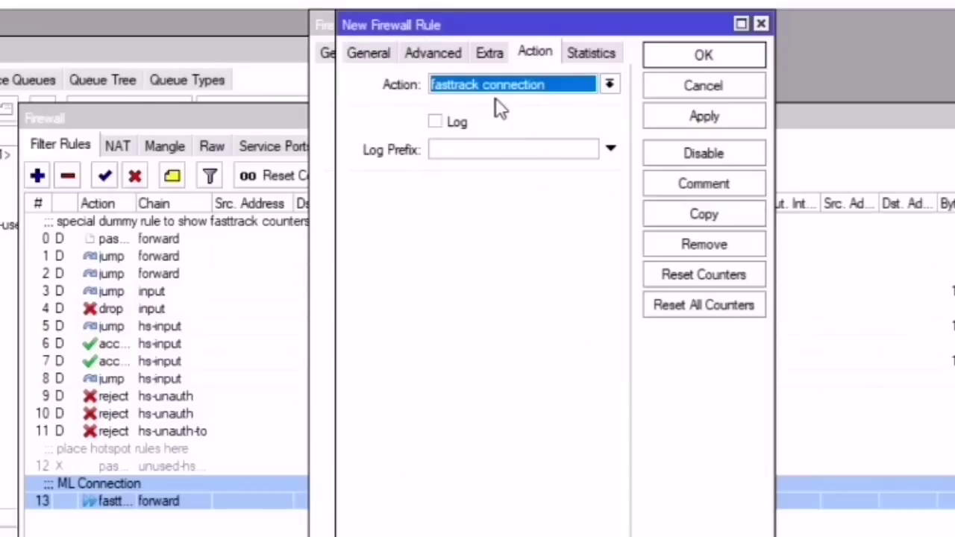
pyautogui.click(722, 190)
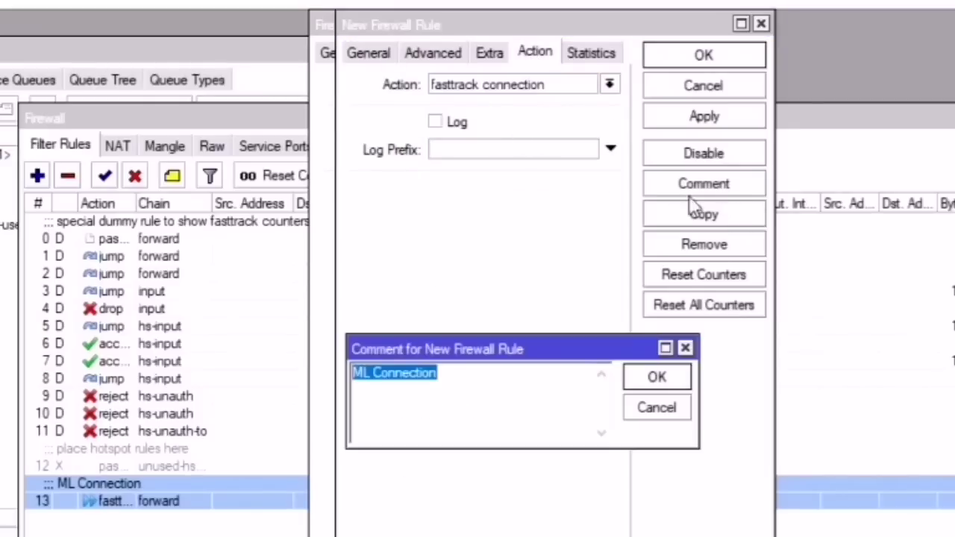
pyautogui.press('Delete')
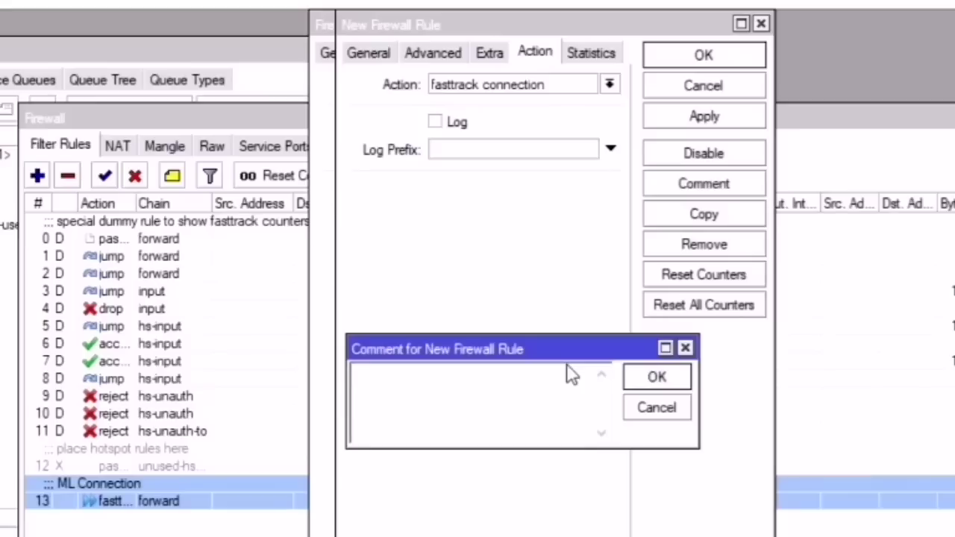
pyautogui.press('Return')
pyautogui.click(697, 118)
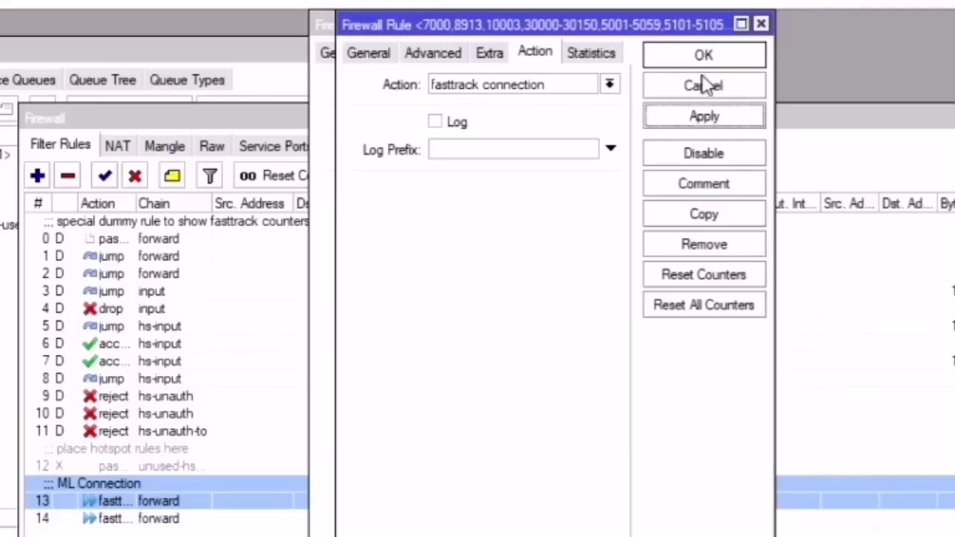
pyautogui.click(704, 54)
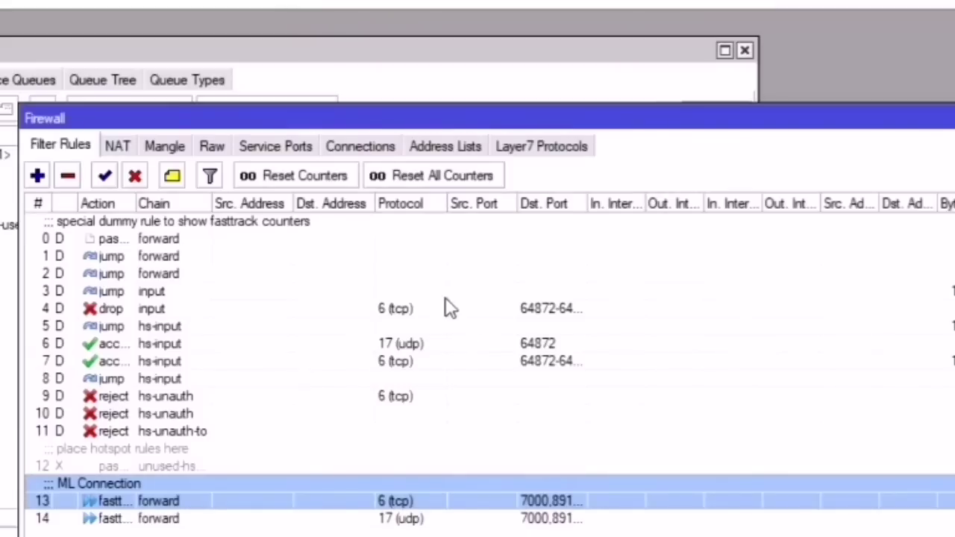
# Step: Move both ML Connection fasttrack rules up to just below rule 0
pyautogui.keyDown('shift'); pyautogui.click(91, 520); pyautogui.keyUp('shift')
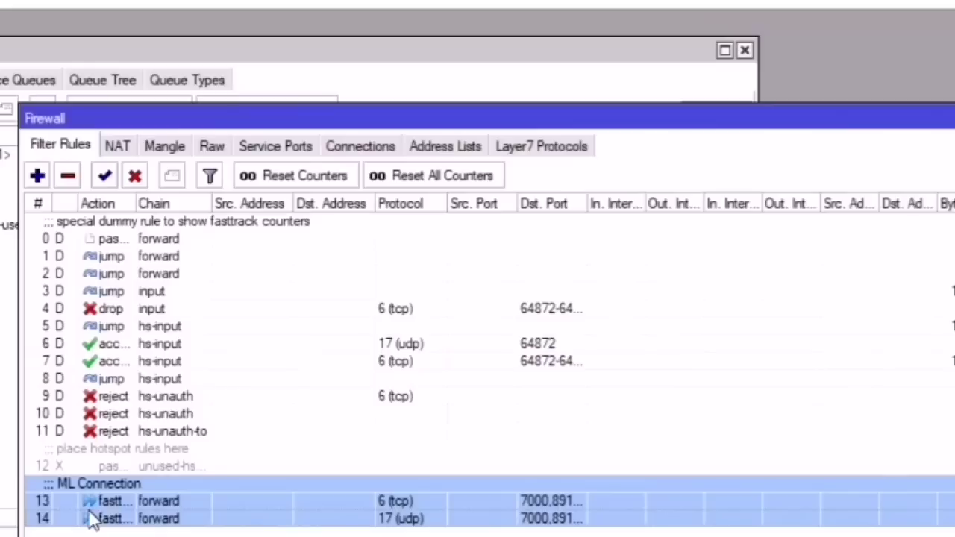
pyautogui.moveTo(90, 520); pyautogui.dragTo(82, 308)
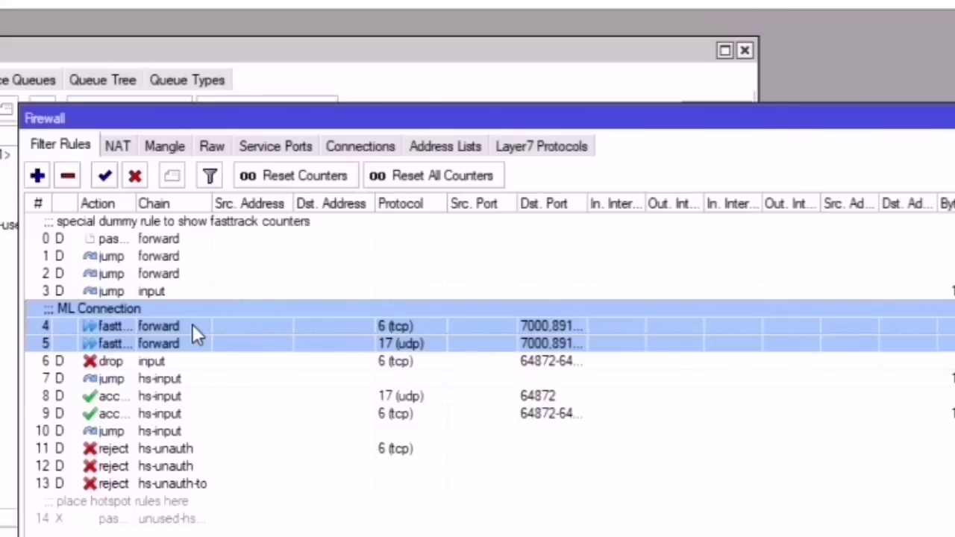
pyautogui.click(226, 378)
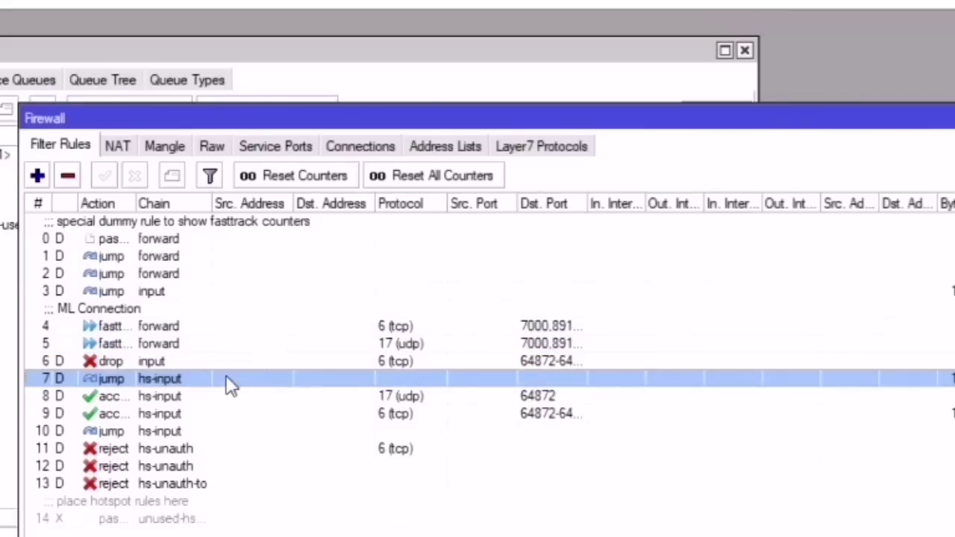
pyautogui.click(111, 324)
pyautogui.keyDown('shift'); pyautogui.click(114, 347); pyautogui.keyUp('shift')
pyautogui.moveTo(106, 314); pyautogui.dragTo(109, 243)
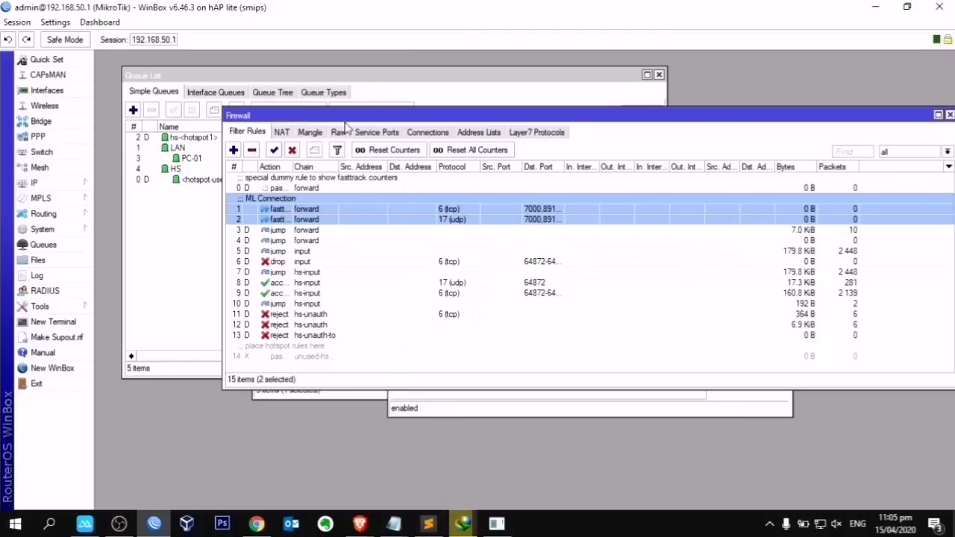
pyautogui.click(431, 85)
pyautogui.click(618, 409)
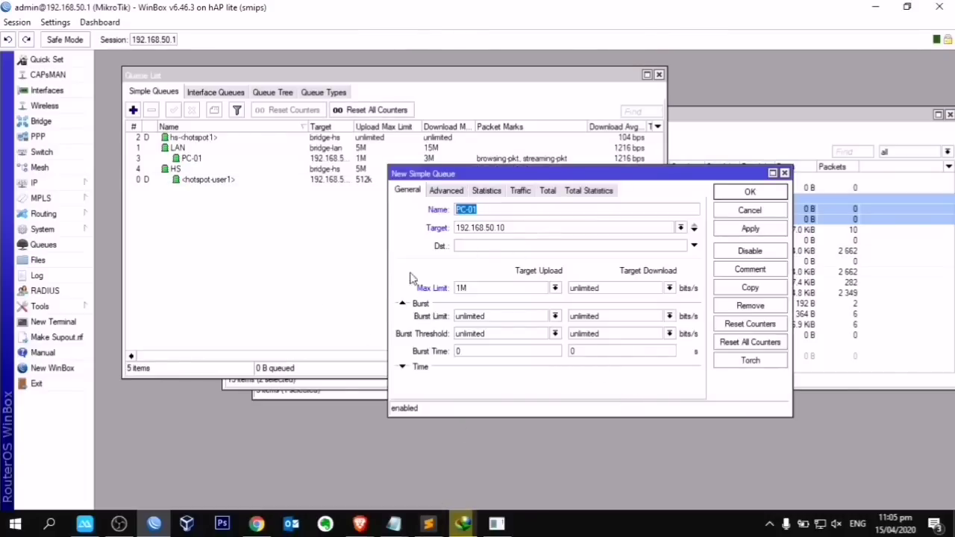
pyautogui.click(346, 387)
pyautogui.click(427, 132)
pyautogui.click(481, 405)
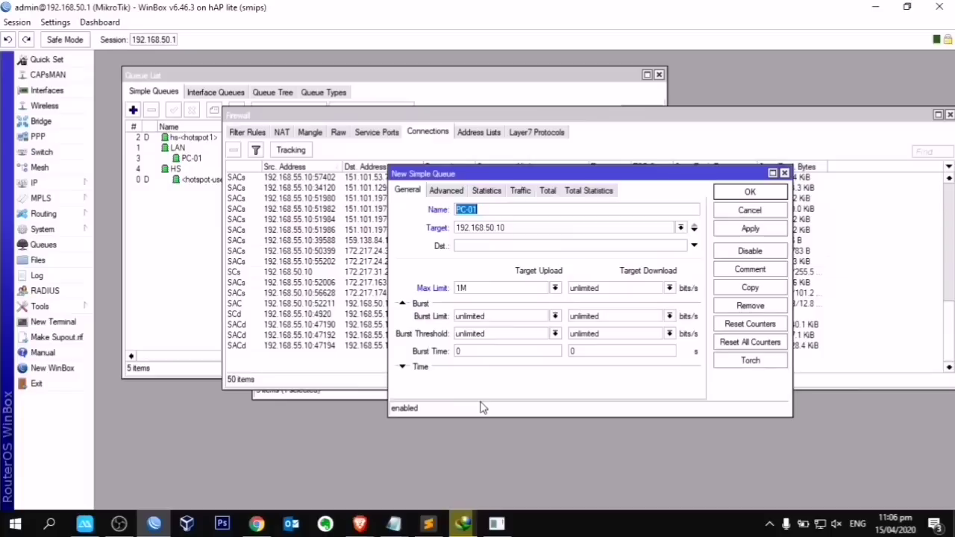
pyautogui.click(300, 393)
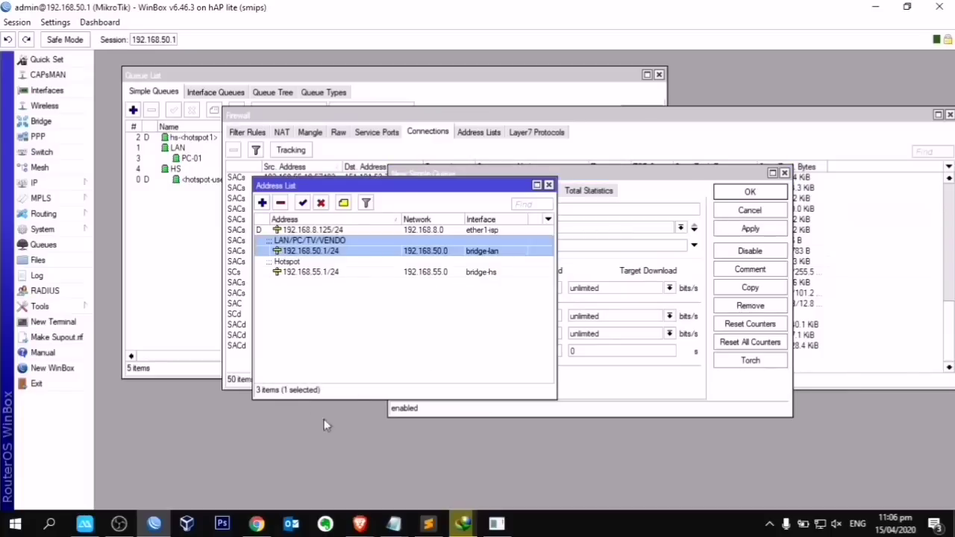
pyautogui.moveTo(360, 523)
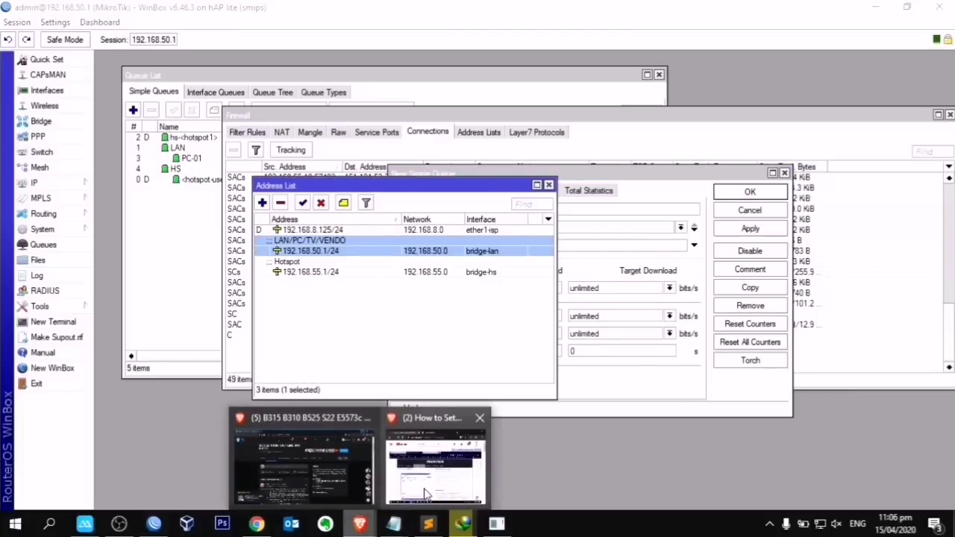
pyautogui.click(265, 161)
pyautogui.click(247, 131)
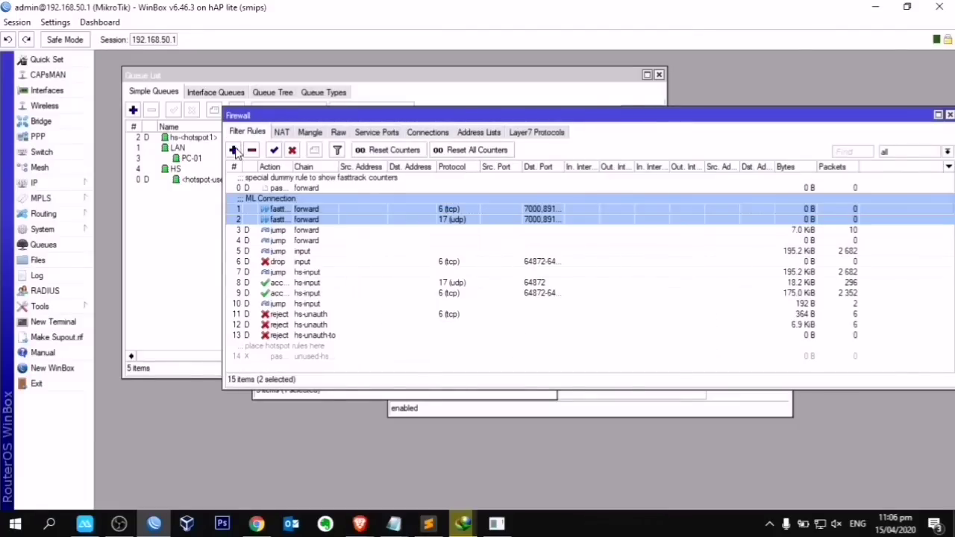
# Step: Start a new forward filter rule matching UDP destination port 53
pyautogui.click(234, 150)
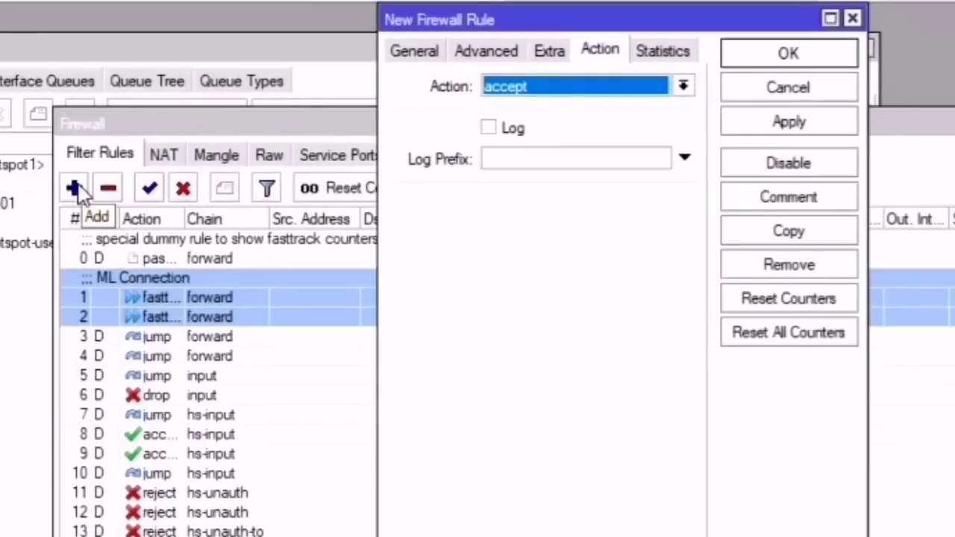
pyautogui.click(433, 60)
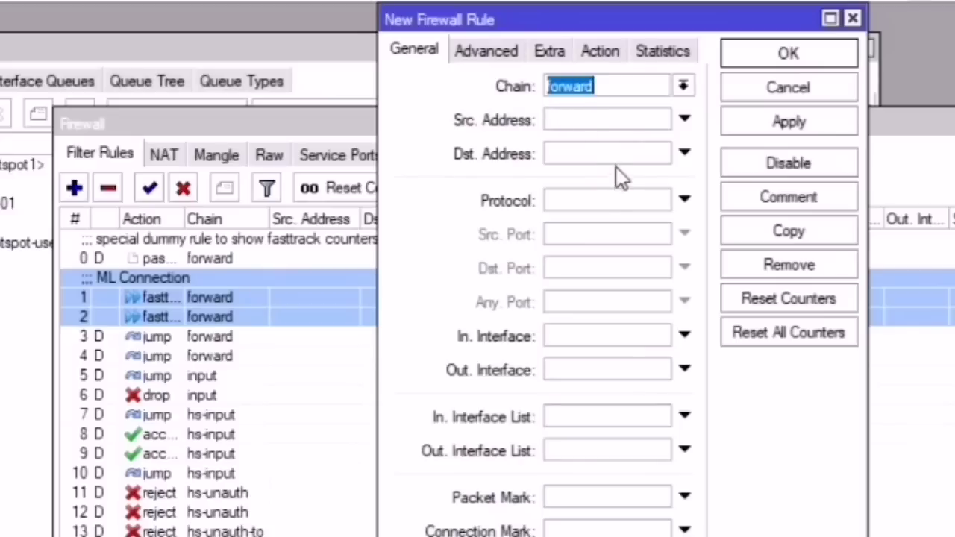
pyautogui.click(611, 199)
pyautogui.click(659, 200)
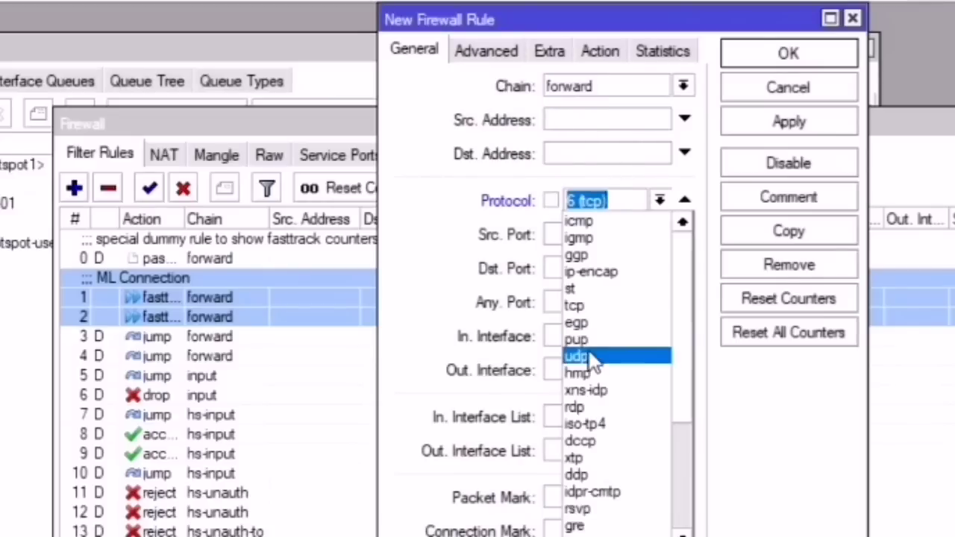
pyautogui.click(593, 353)
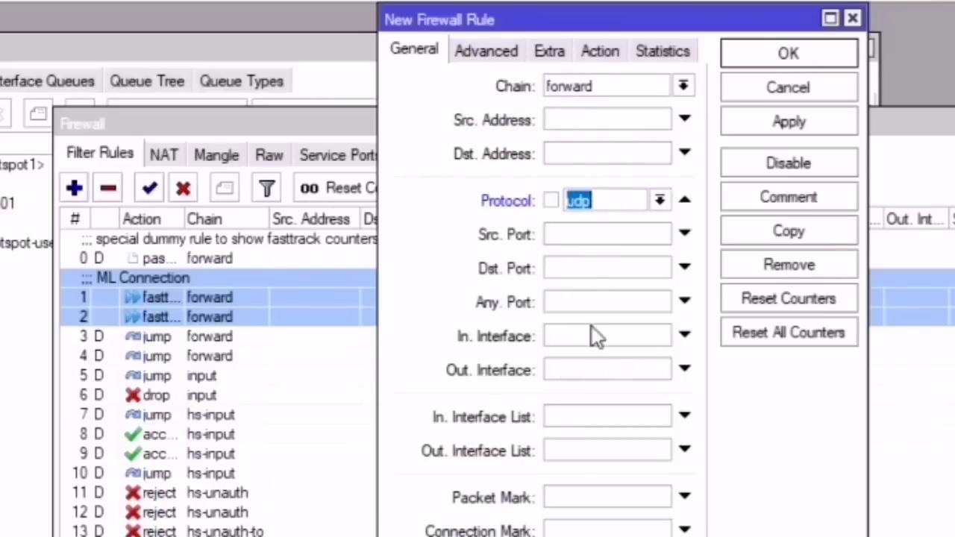
pyautogui.click(576, 270)
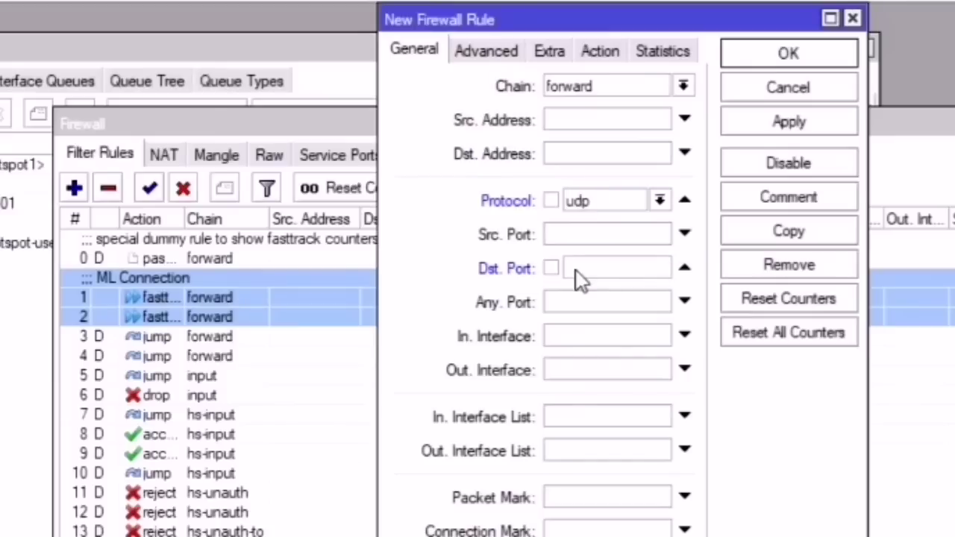
pyautogui.write('53')
# Step: Make it a fasttrack connection rule commented 'DNS' and save it
pyautogui.click(606, 54)
pyautogui.click(617, 88)
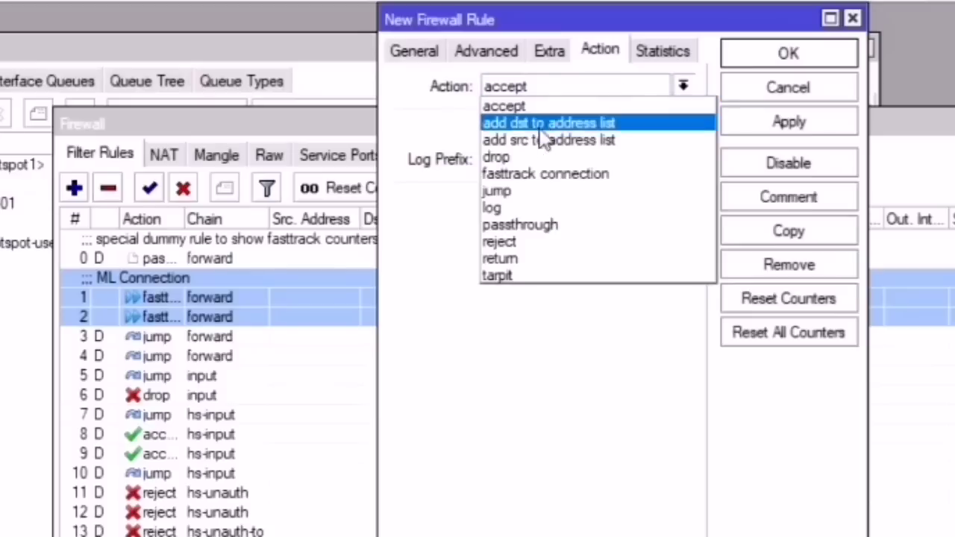
pyautogui.click(544, 174)
pyautogui.click(791, 203)
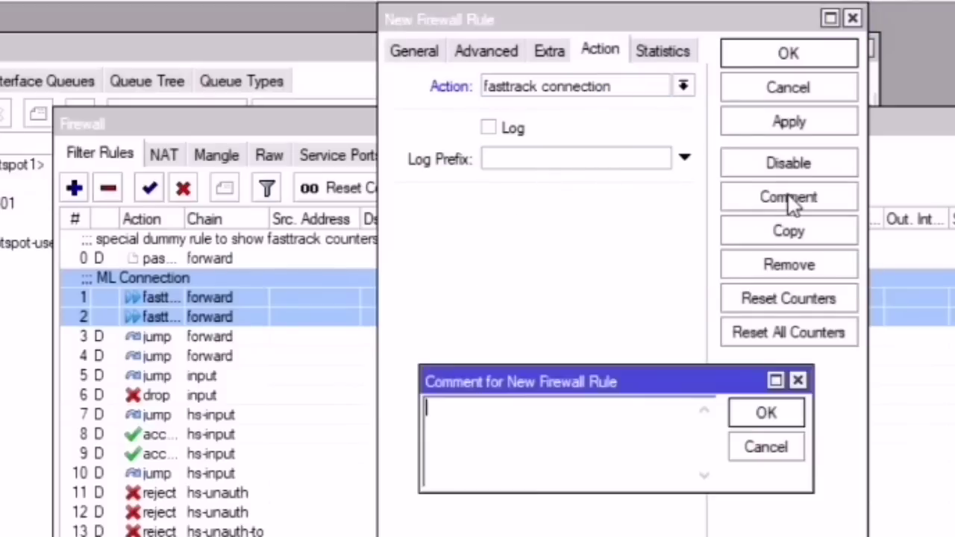
pyautogui.write('DNS')
pyautogui.press('Return')
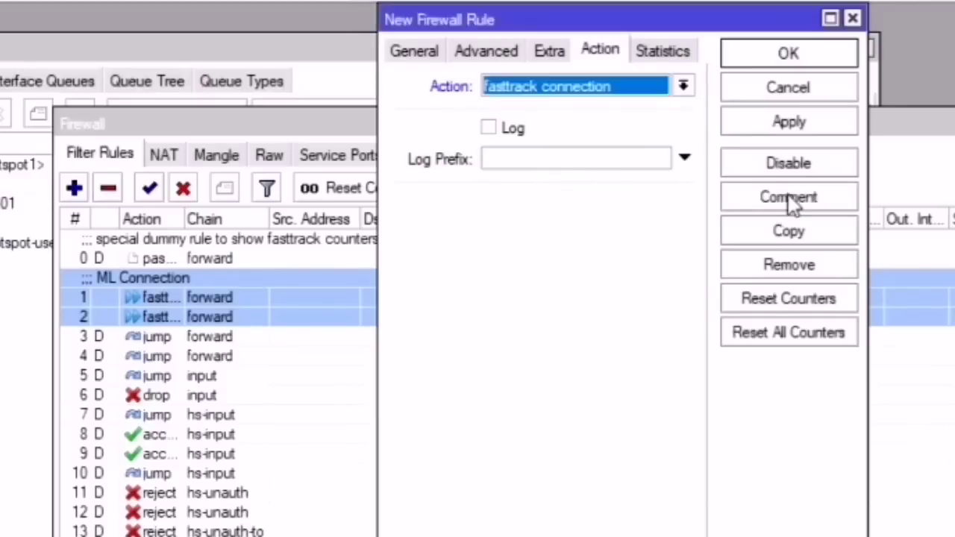
pyautogui.click(788, 122)
pyautogui.click(790, 56)
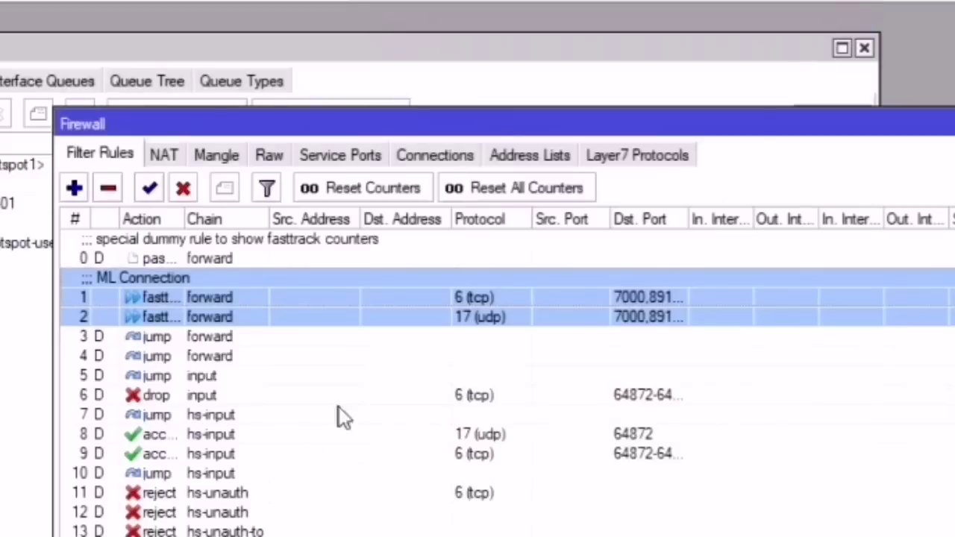
# Step: Move the DNS rule directly below the two ML Connection rules and review them
pyautogui.moveTo(133, 407); pyautogui.dragTo(138, 318)
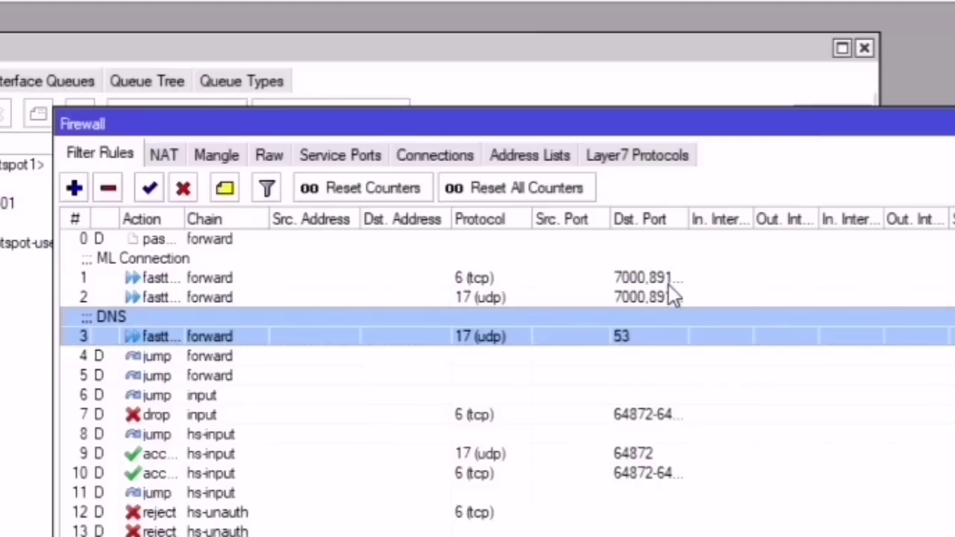
pyautogui.click(668, 285)
pyautogui.click(668, 297)
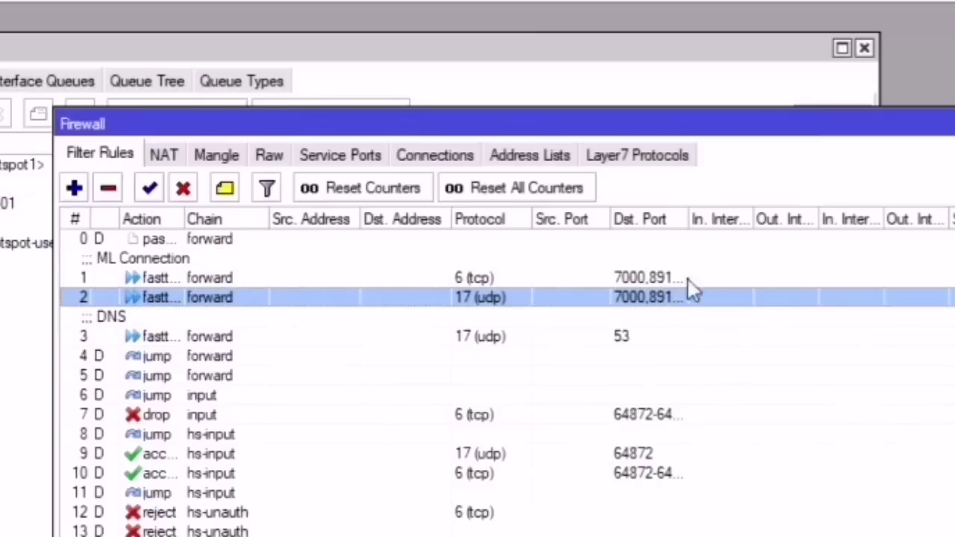
pyautogui.click(657, 336)
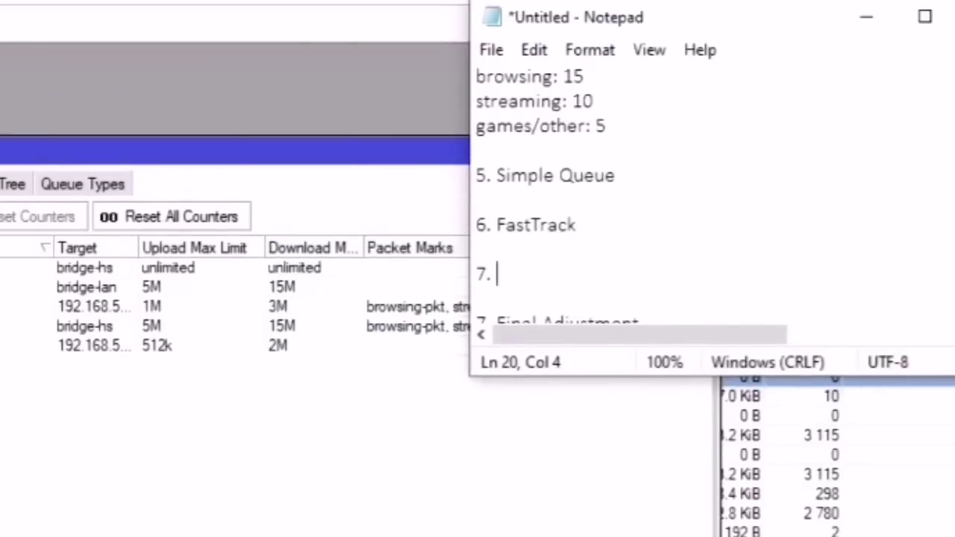
# Step: Write 'Pisowifi vendo' as checklist item 7, then return to the Winbox queue list
pyautogui.write('Piso')
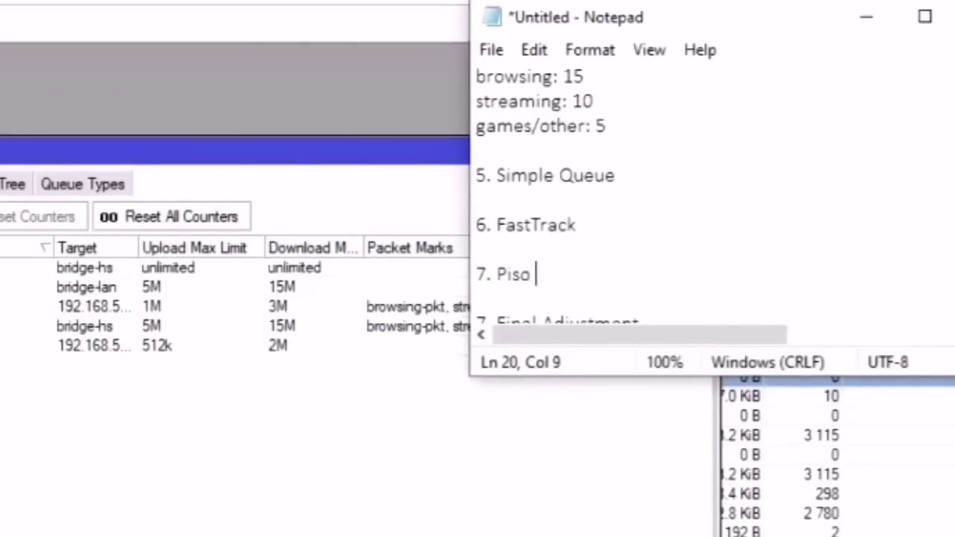
pyautogui.press('BackSpace')
pyautogui.write('wifi vendo')
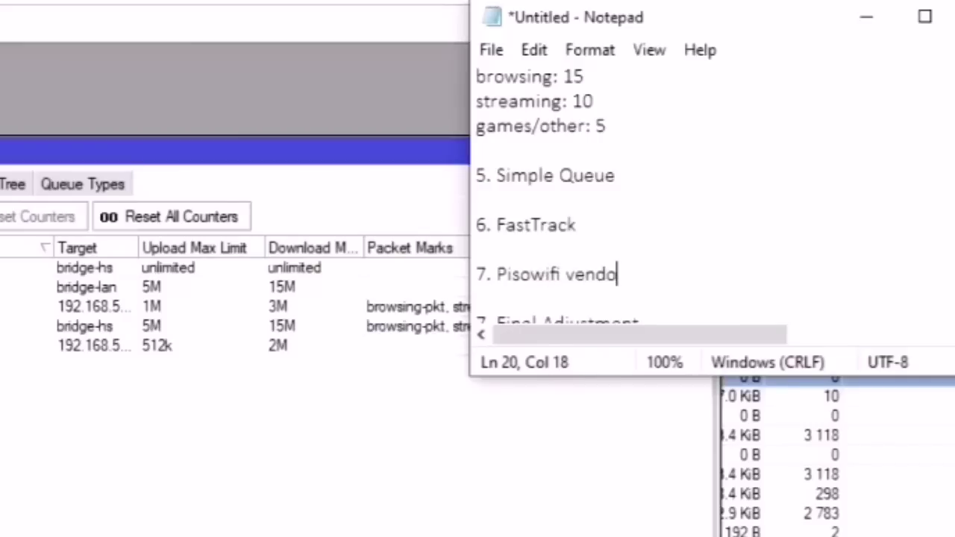
pyautogui.click(423, 387)
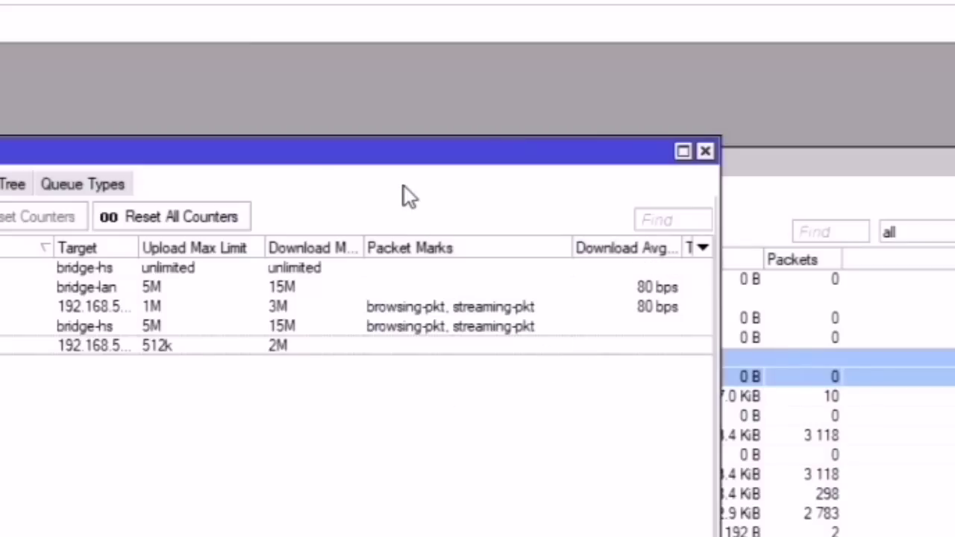
# Step: Enable the ether4-vendo bridge port on bridge-lan, then return to the simple queues list
pyautogui.moveTo(388, 161); pyautogui.dragTo(824, 128)
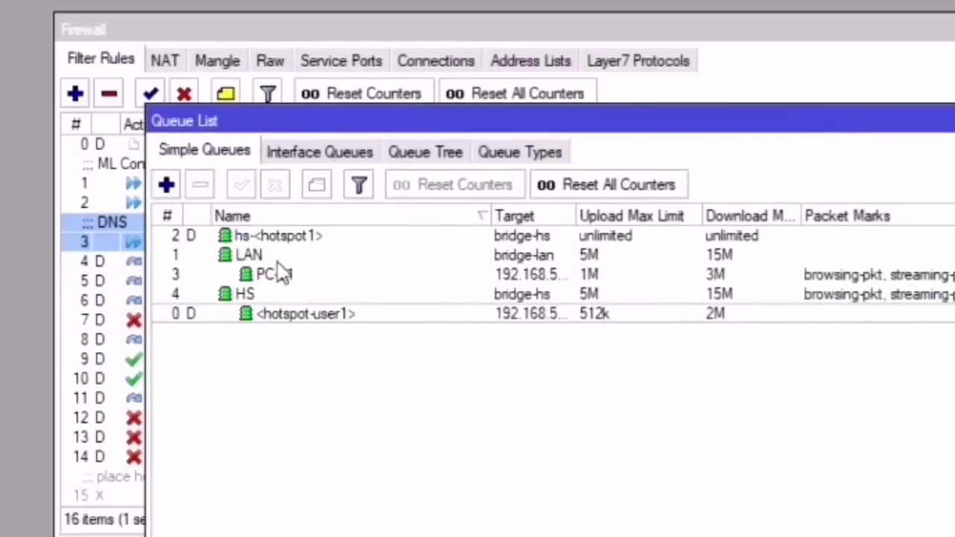
pyautogui.click(237, 252)
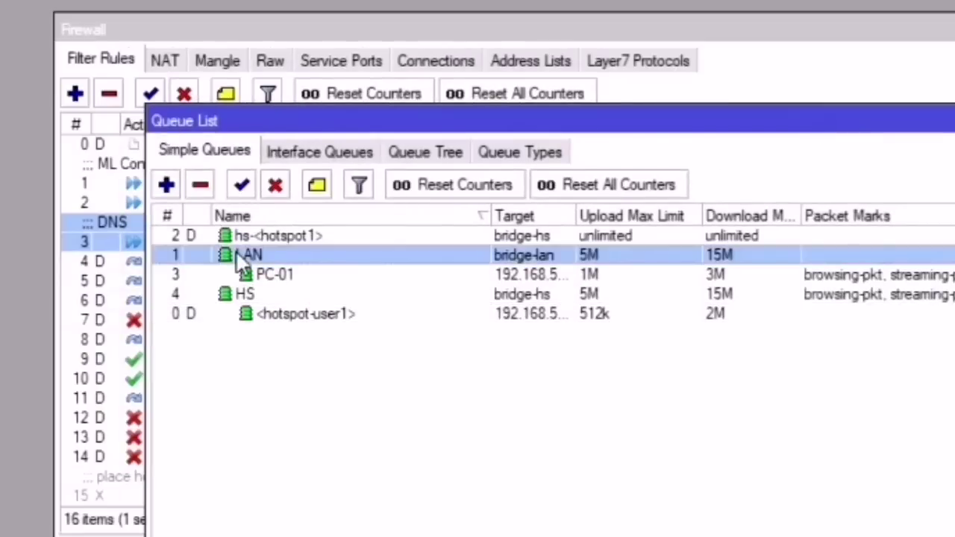
pyautogui.click(254, 273)
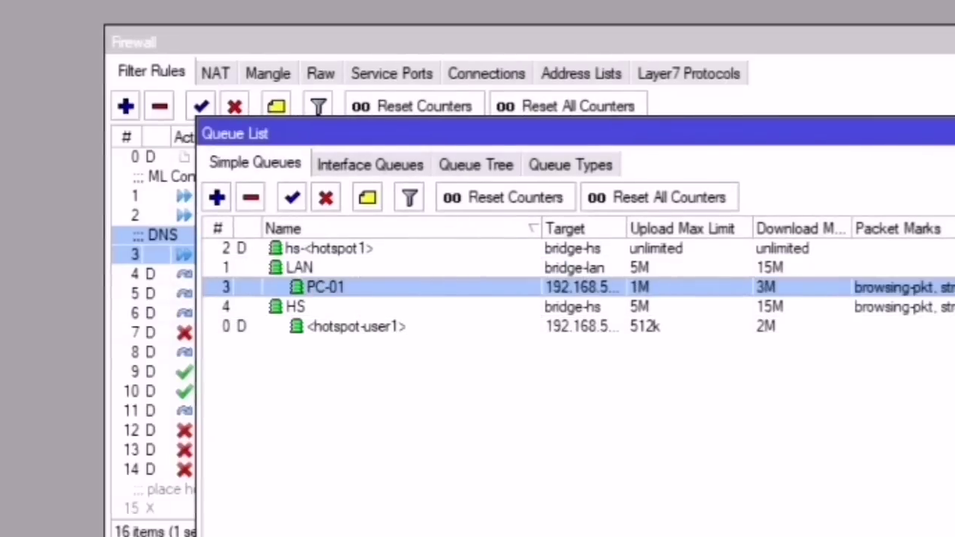
pyautogui.click(82, 72)
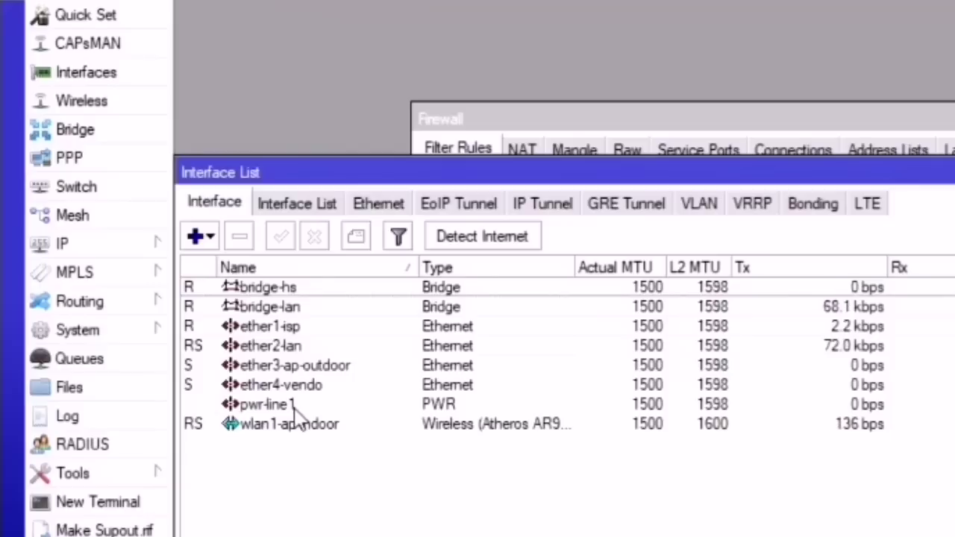
pyautogui.click(299, 387)
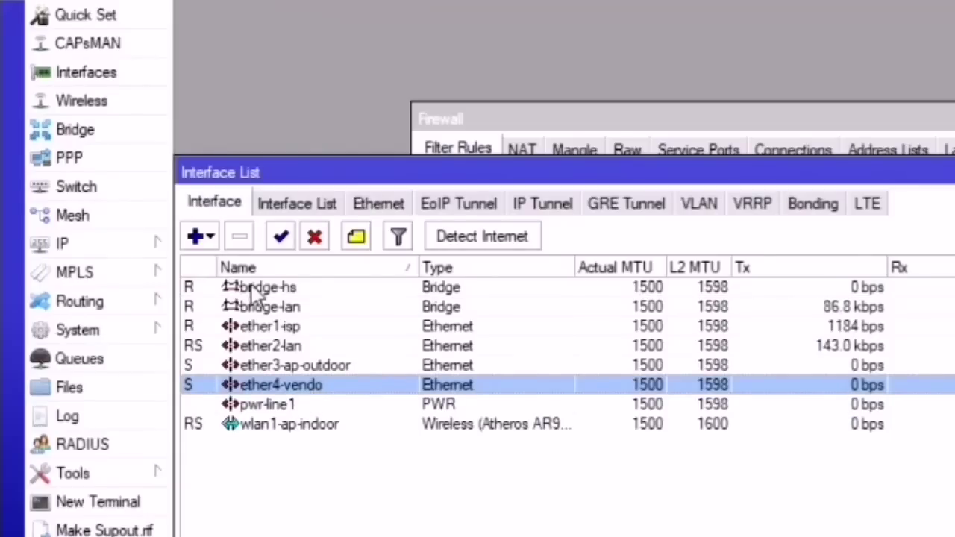
pyautogui.click(106, 128)
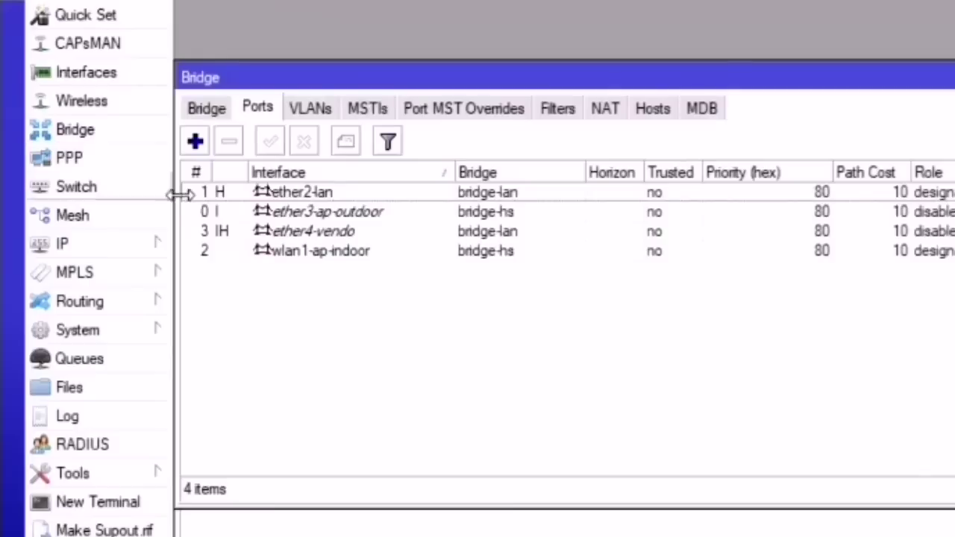
pyautogui.click(351, 234)
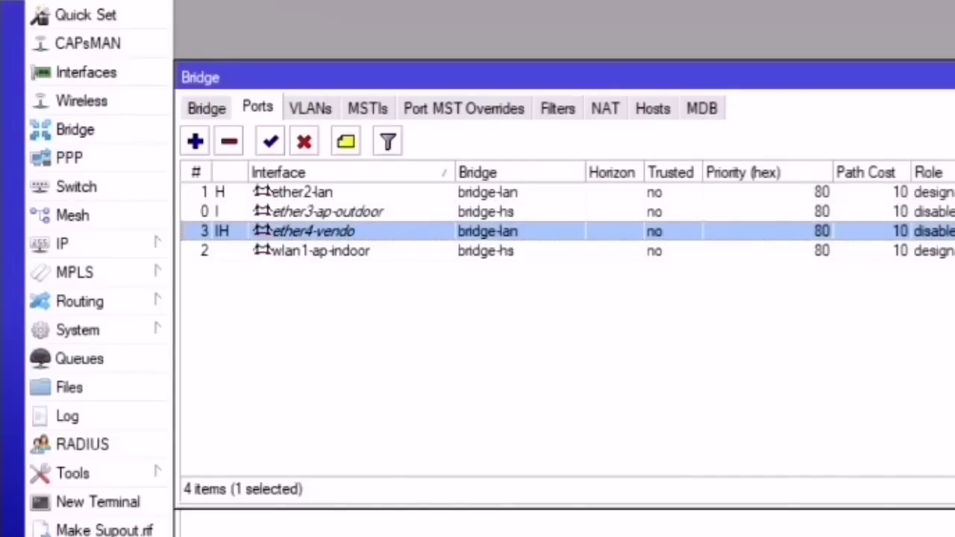
pyautogui.click(79, 358)
pyautogui.click(677, 362)
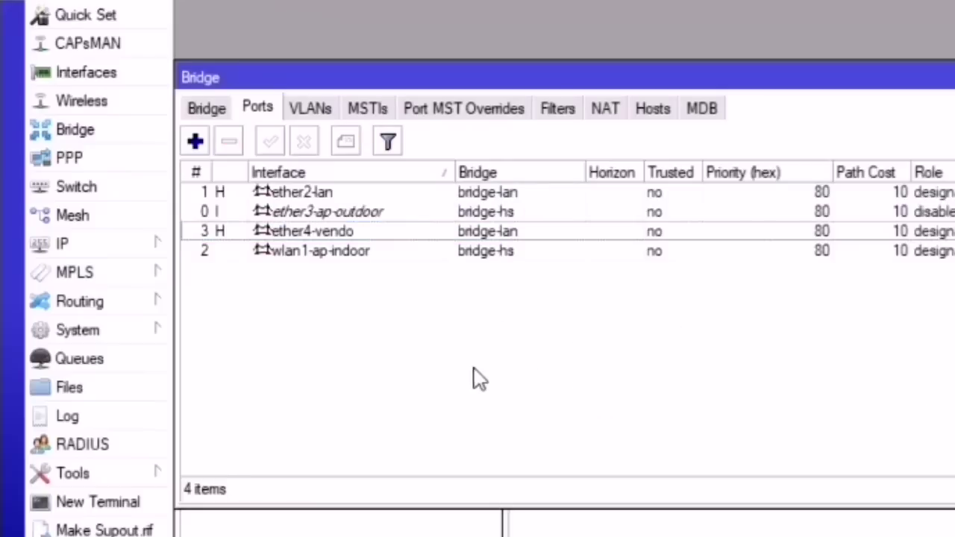
pyautogui.click(522, 534)
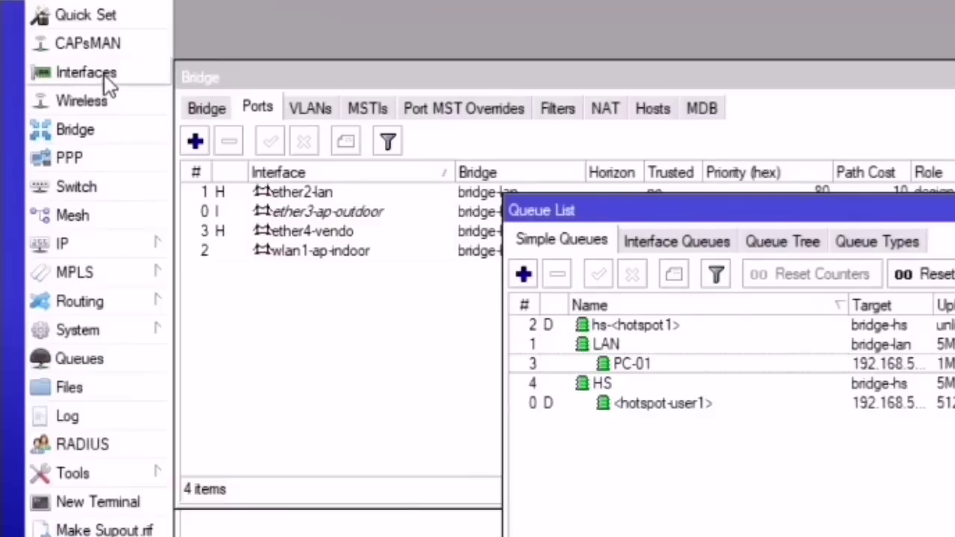
# Step: Make the 192.168.50.9 DHCP lease static and copy its address
pyautogui.click(112, 245)
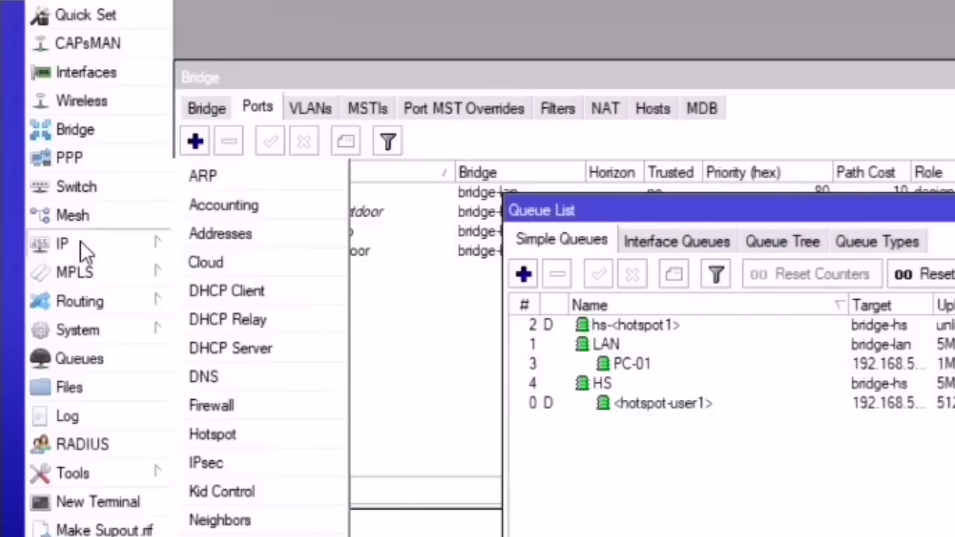
pyautogui.click(224, 350)
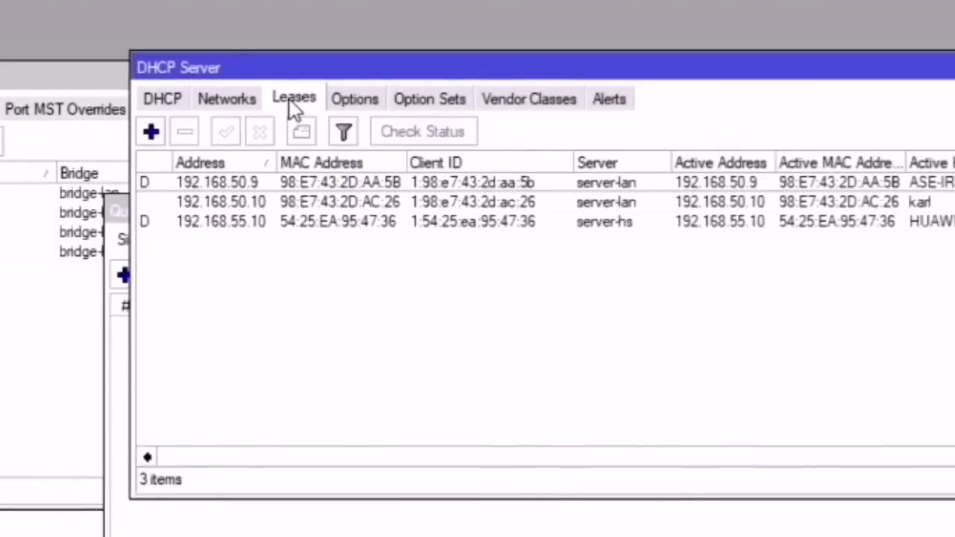
pyautogui.doubleClick(265, 183)
pyautogui.click(750, 372)
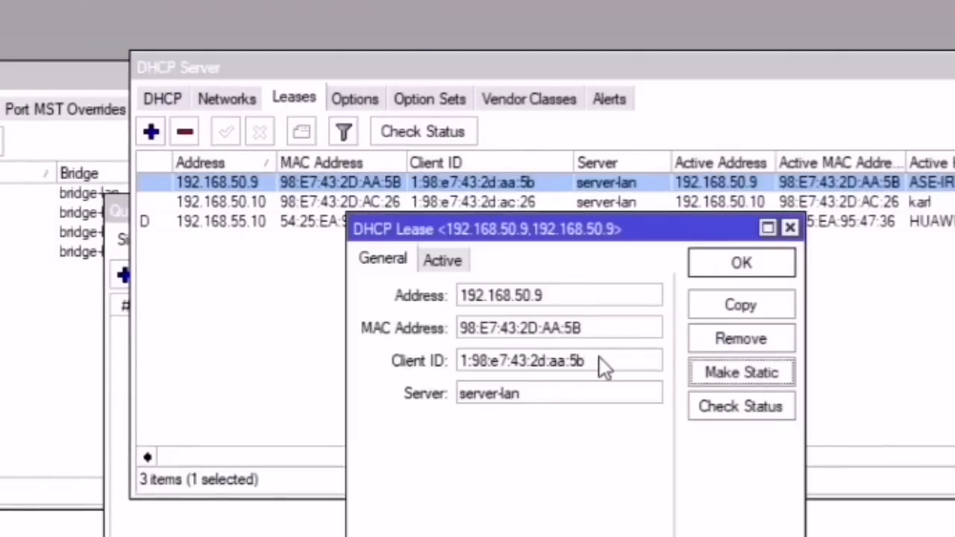
pyautogui.moveTo(552, 295); pyautogui.dragTo(462, 296)
pyautogui.rightClick(486, 297)
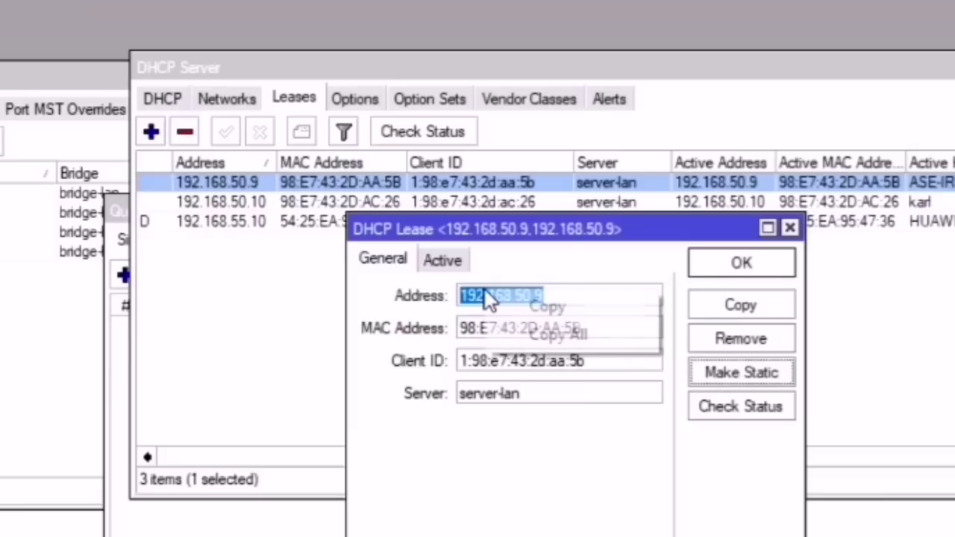
pyautogui.click(554, 311)
# Step: Start a new simple queue named Vendo targeting 192.168.50.9
pyautogui.click(118, 211)
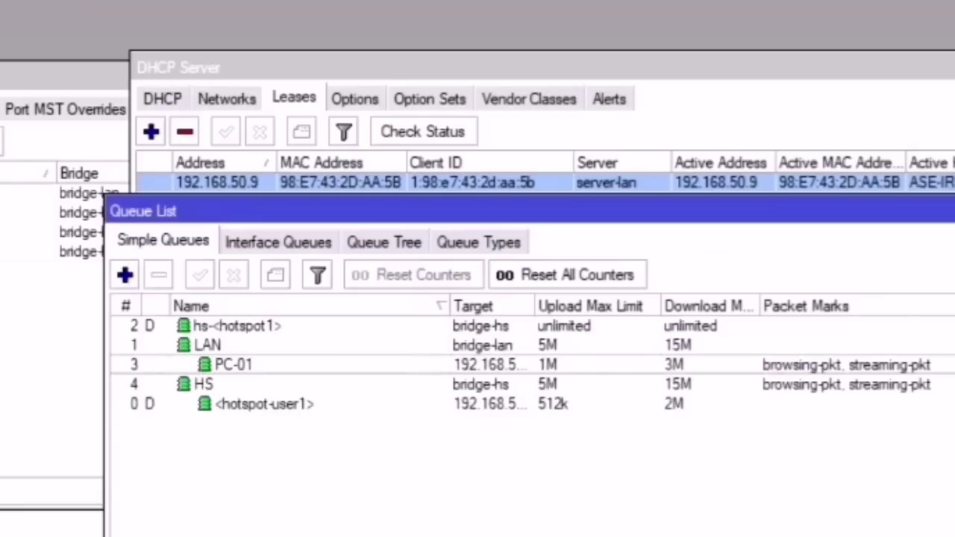
pyautogui.click(250, 365)
pyautogui.click(124, 274)
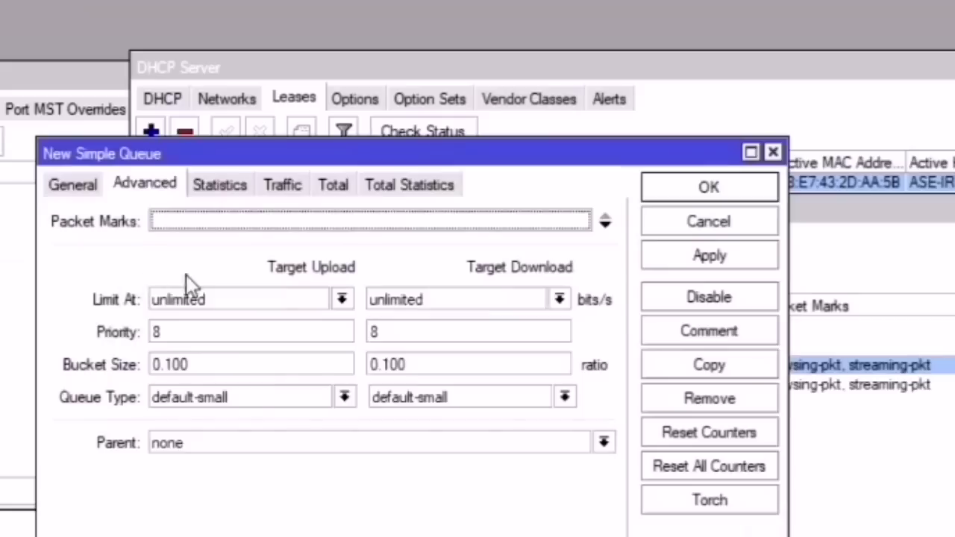
pyautogui.click(76, 186)
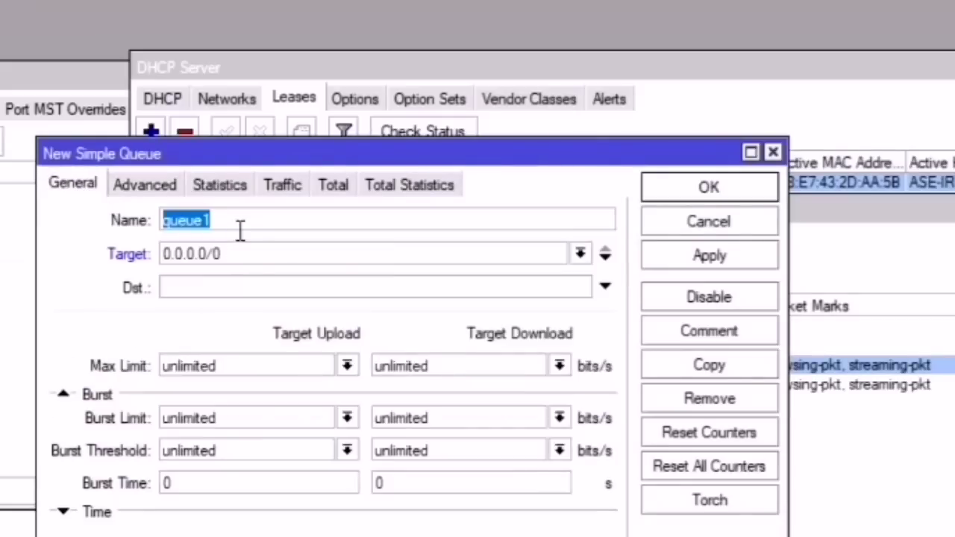
pyautogui.write('VEnd')
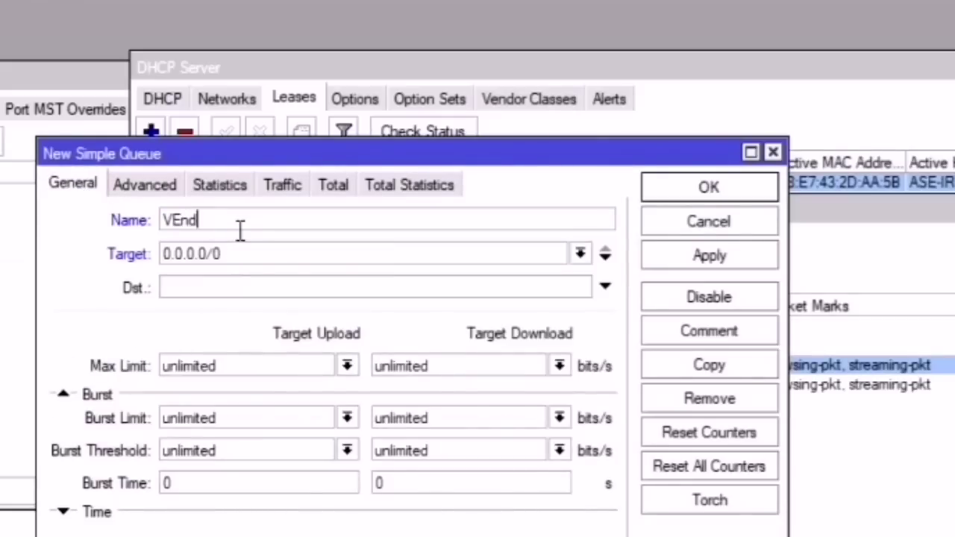
pyautogui.write('o')
pyautogui.press('BackSpace')
pyautogui.press('BackSpace')
pyautogui.press('BackSpace')
pyautogui.press('BackSpace')
pyautogui.write('endo')
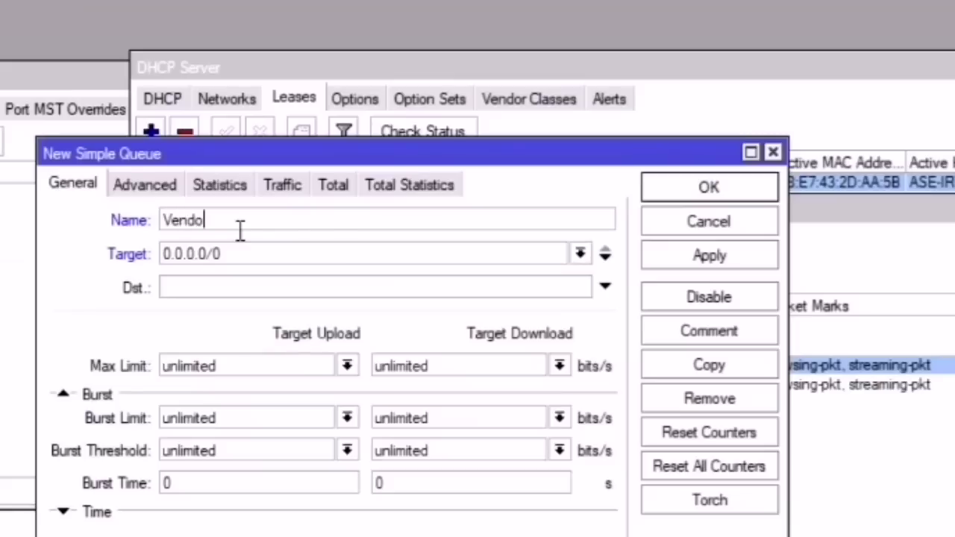
pyautogui.press('Tab')
pyautogui.write('192.168.50.9')
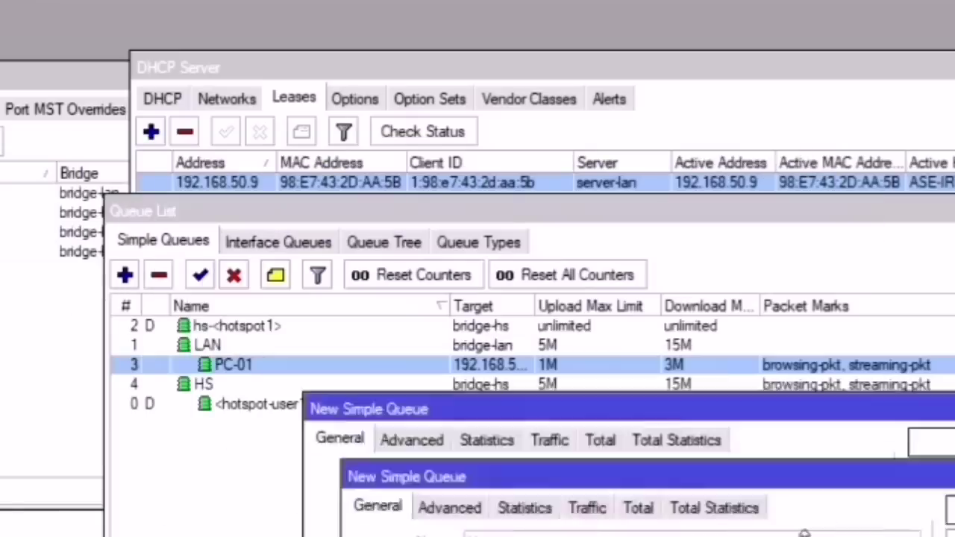
# Step: Set the Vendo queue's max limit to 3M upload and 10M download
pyautogui.moveTo(803, 532); pyautogui.dragTo(747, 436)
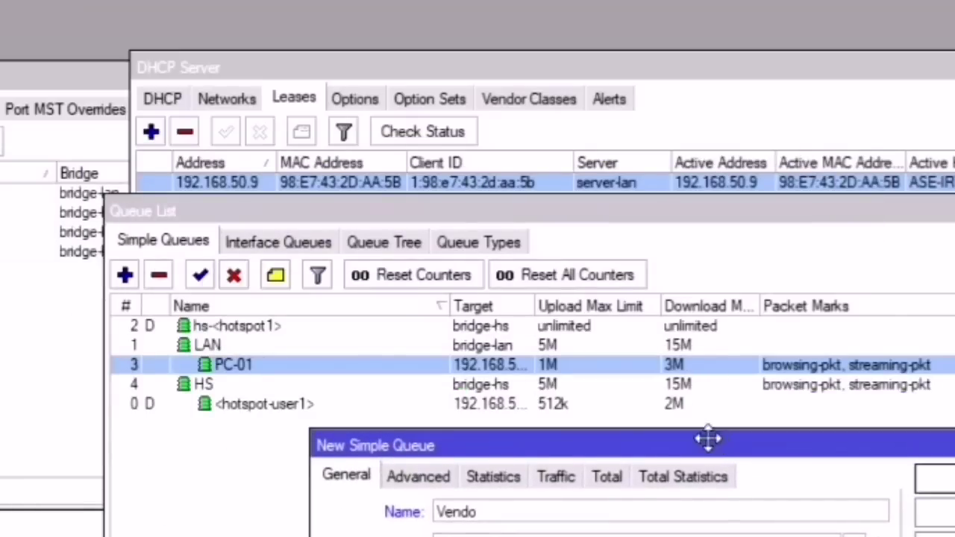
pyautogui.moveTo(709, 439); pyautogui.dragTo(533, 155)
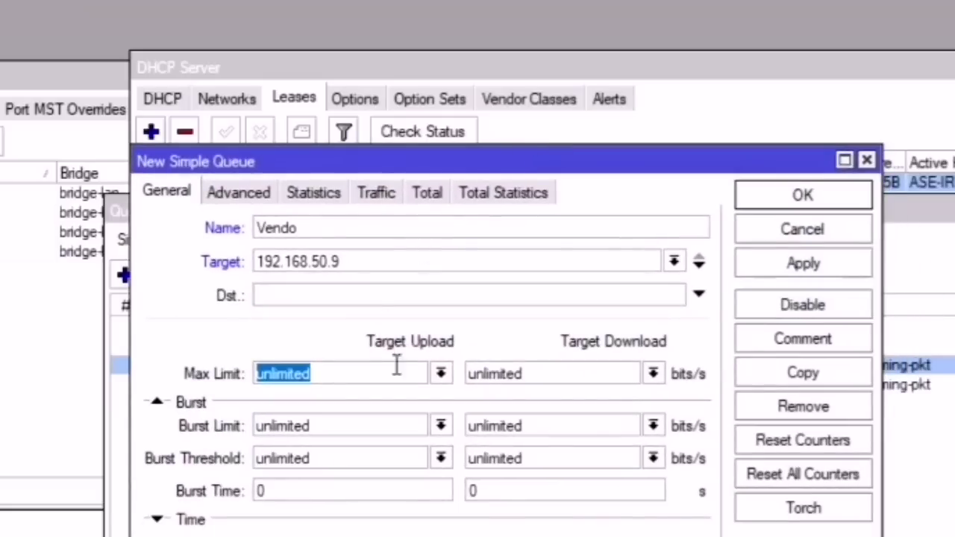
pyautogui.click(441, 373)
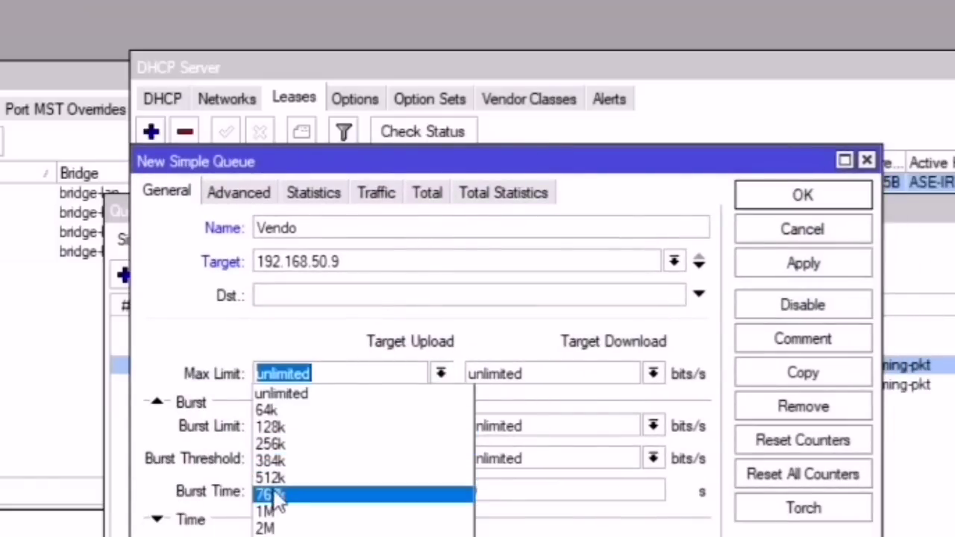
pyautogui.click(276, 531)
pyautogui.click(652, 373)
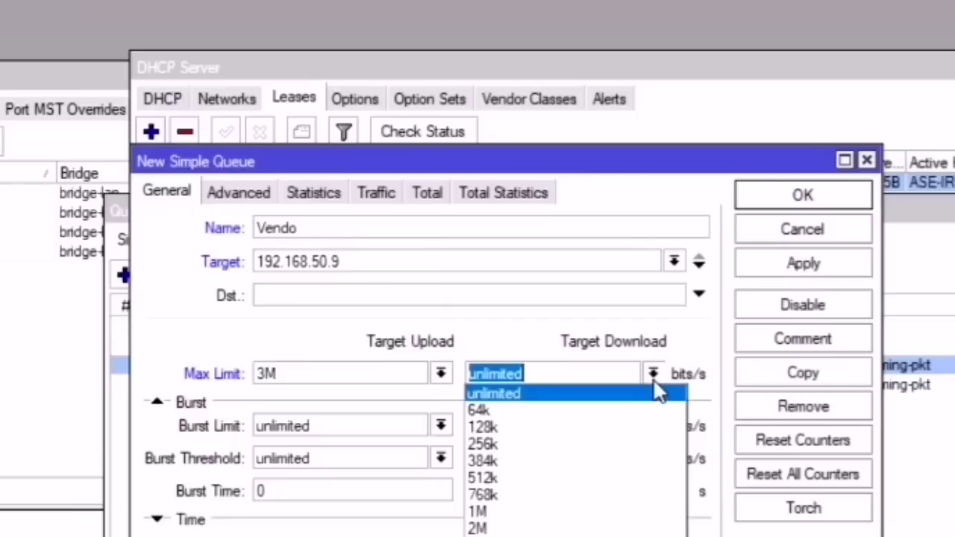
pyautogui.click(481, 533)
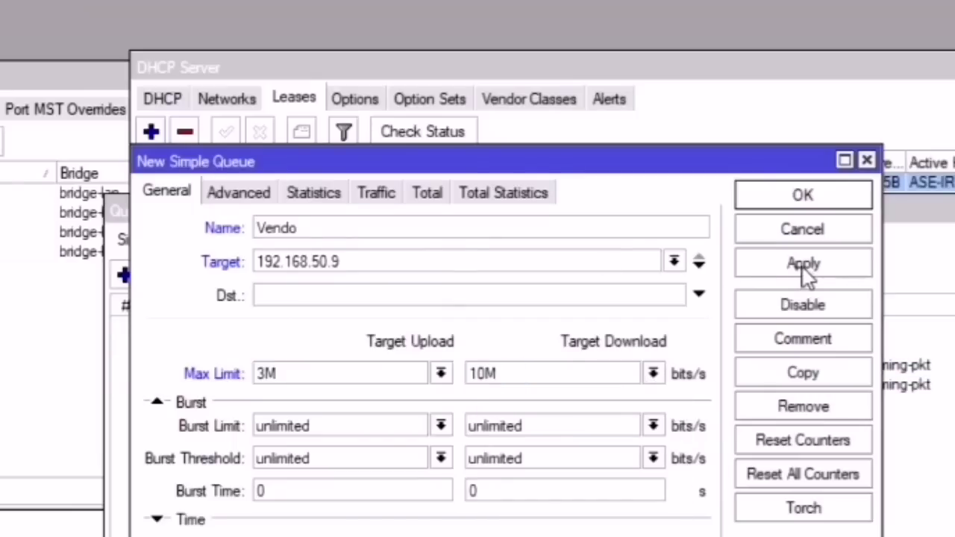
pyautogui.click(261, 183)
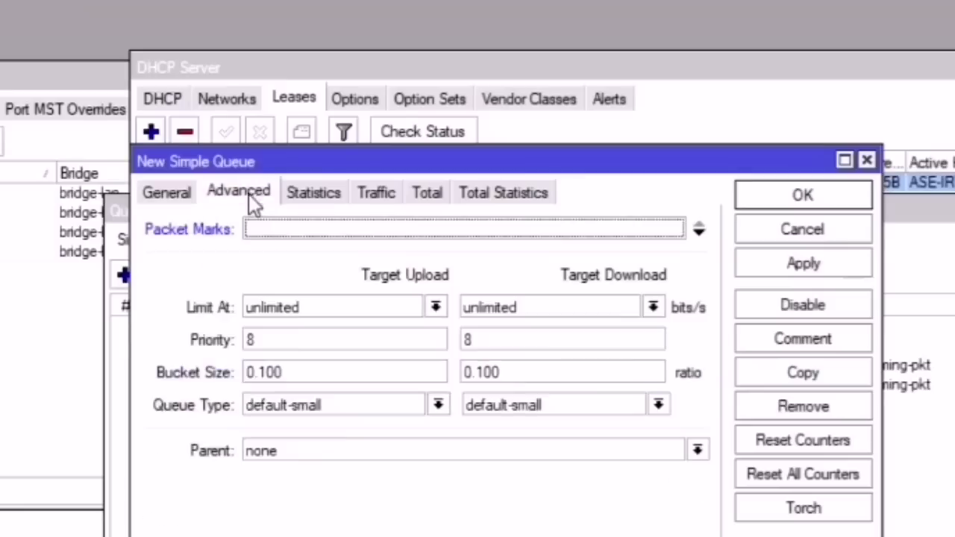
pyautogui.click(314, 447)
# Step: Make LAN the Vendo queue's parent and save the queue
pyautogui.click(291, 506)
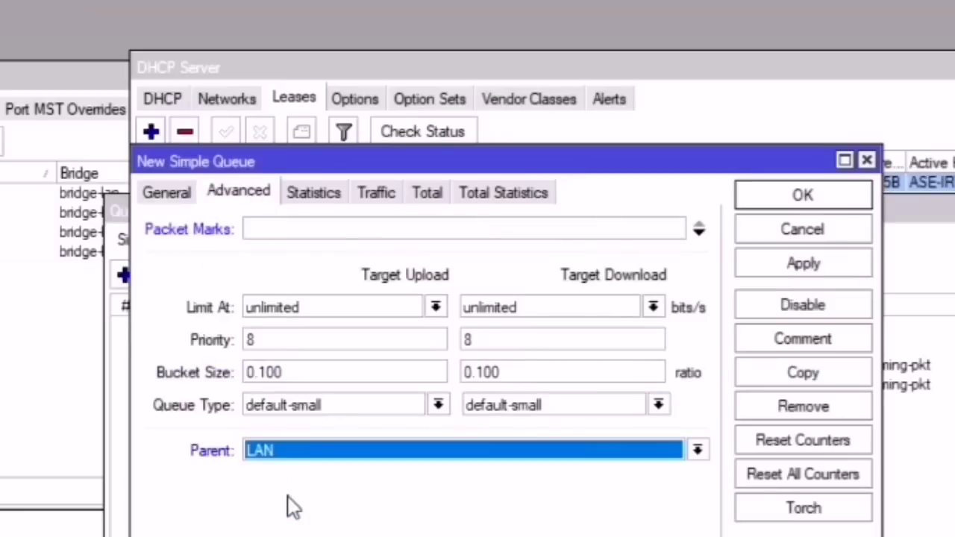
pyautogui.click(790, 264)
pyautogui.click(802, 195)
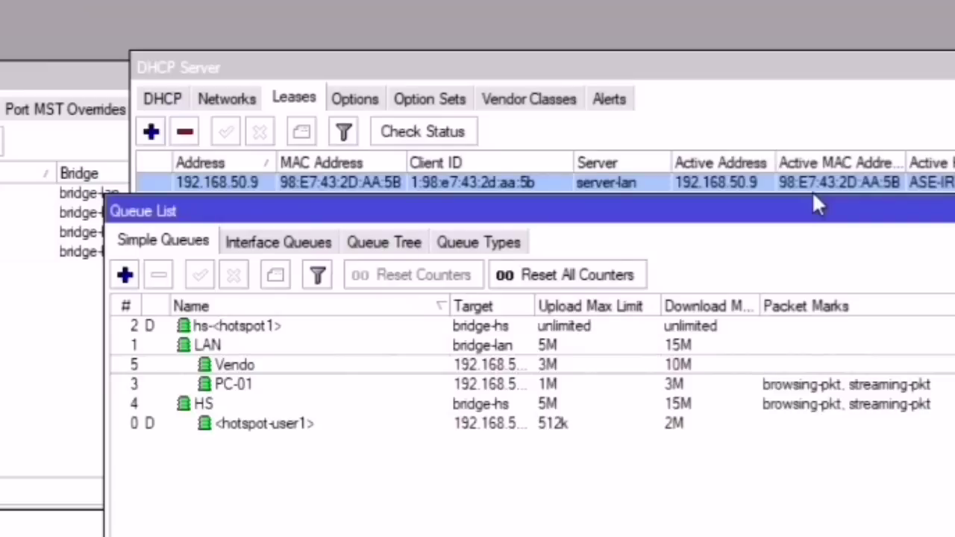
# Step: Check the Vendo row in Simple Queues, then switch to the Queue Types list
pyautogui.click(459, 247)
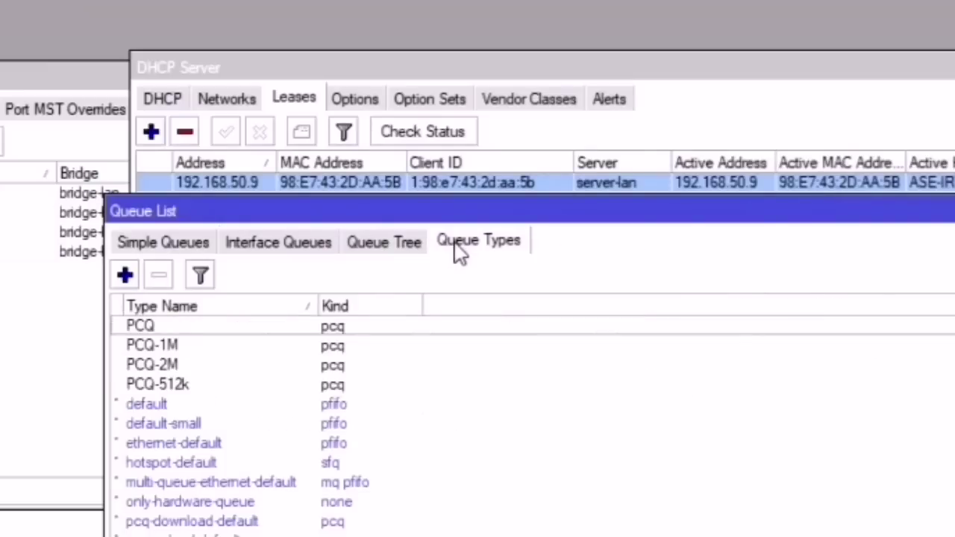
pyautogui.click(185, 246)
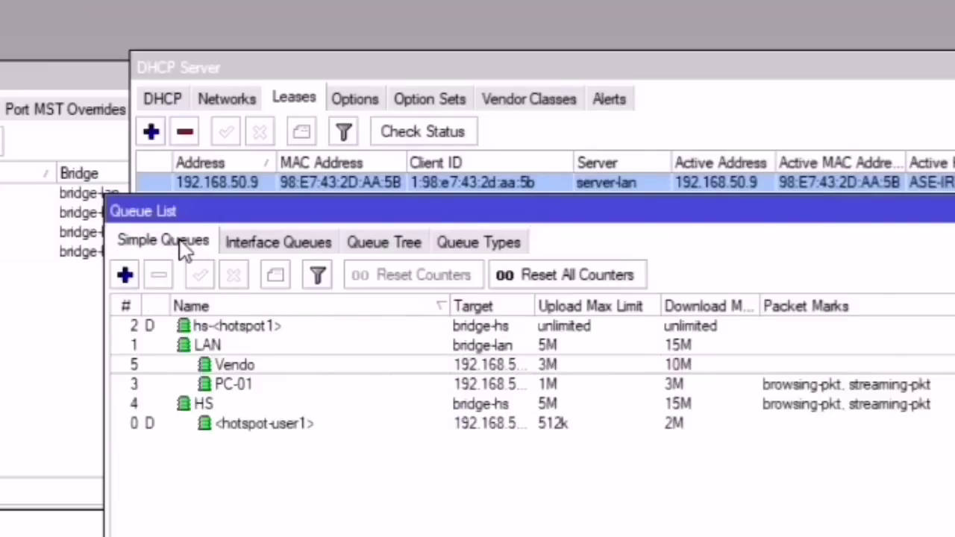
pyautogui.click(235, 365)
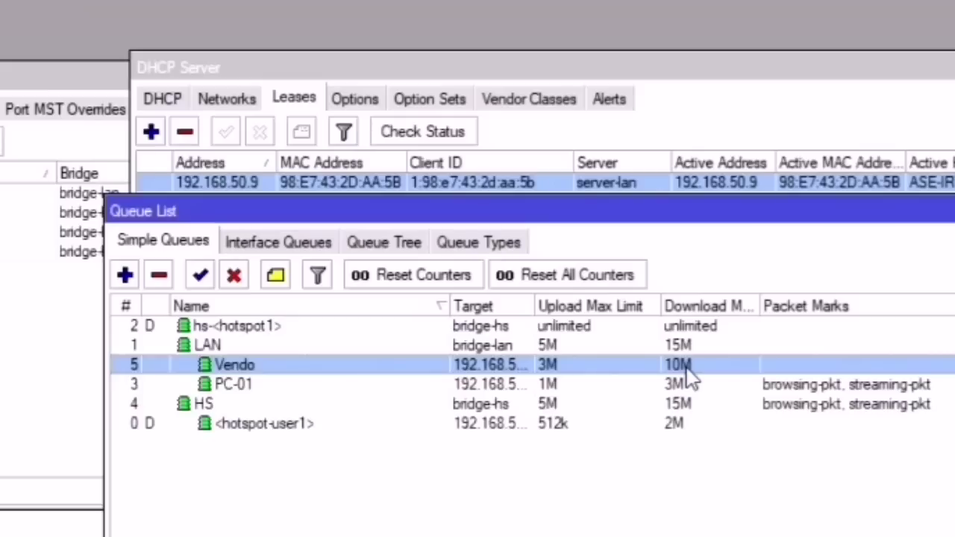
pyautogui.click(490, 246)
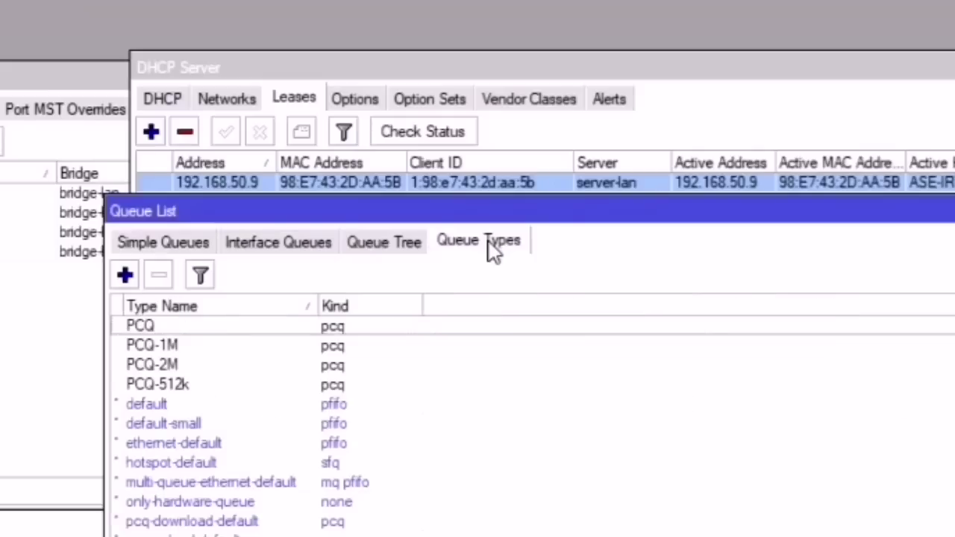
# Step: Copy the PCQ-1M type into a new queue type named PCQ-6M with a 6M rate
pyautogui.click(124, 275)
pyautogui.click(708, 213)
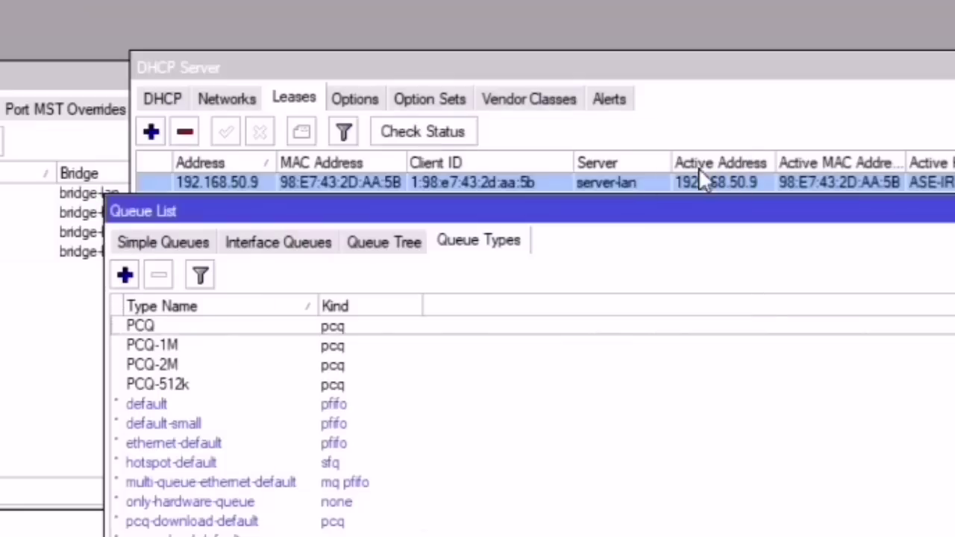
pyautogui.doubleClick(182, 347)
pyautogui.click(712, 285)
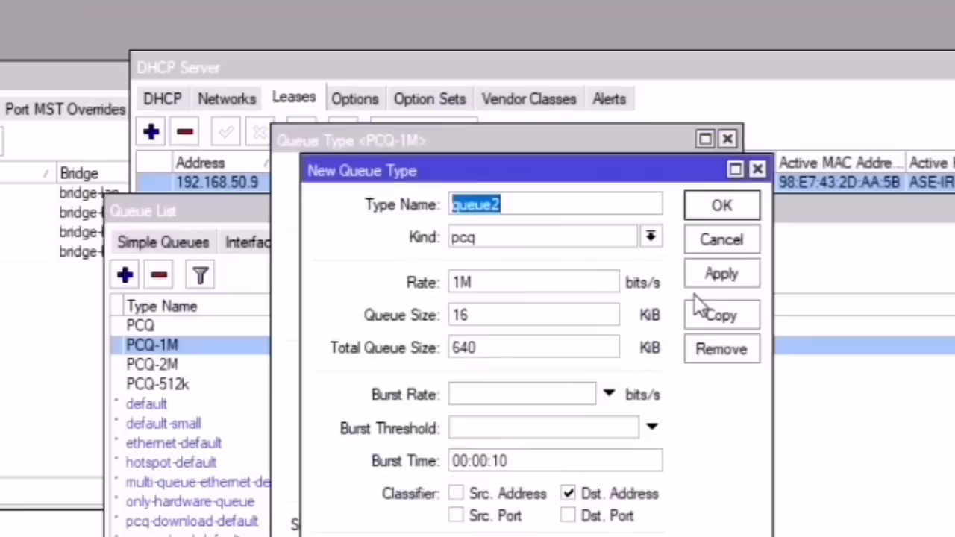
pyautogui.click(521, 196)
pyautogui.moveTo(524, 203); pyautogui.dragTo(396, 201)
pyautogui.write('PCQ')
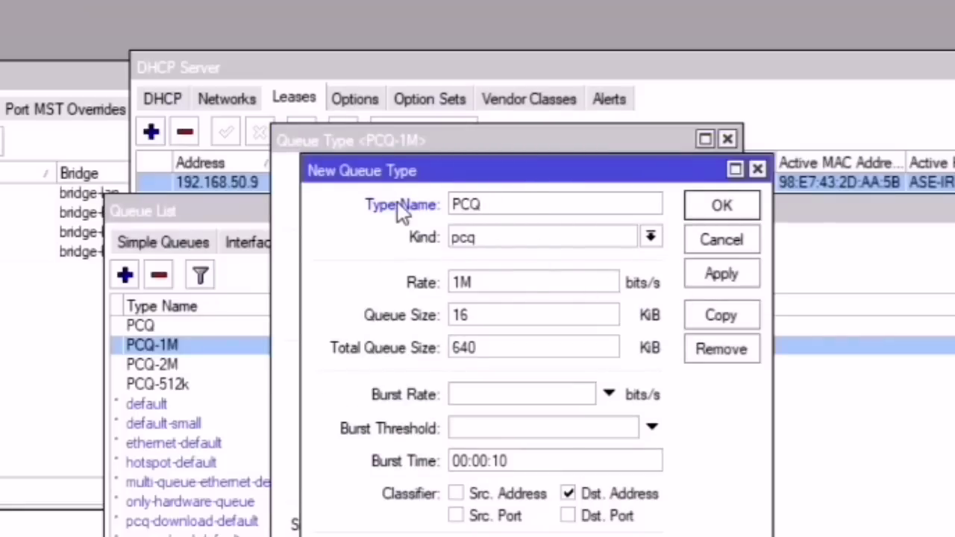
pyautogui.write('-6M')
pyautogui.moveTo(493, 280); pyautogui.dragTo(437, 281)
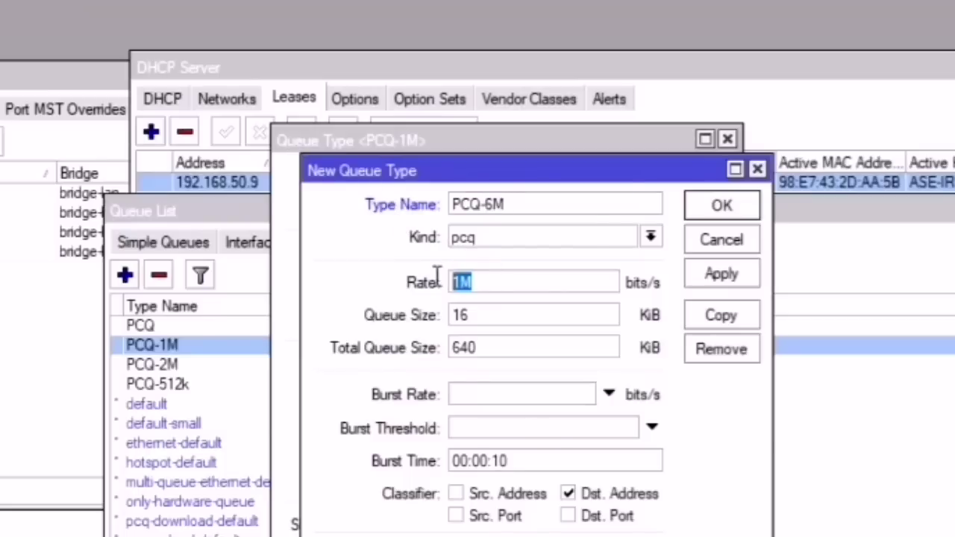
pyautogui.write('6M')
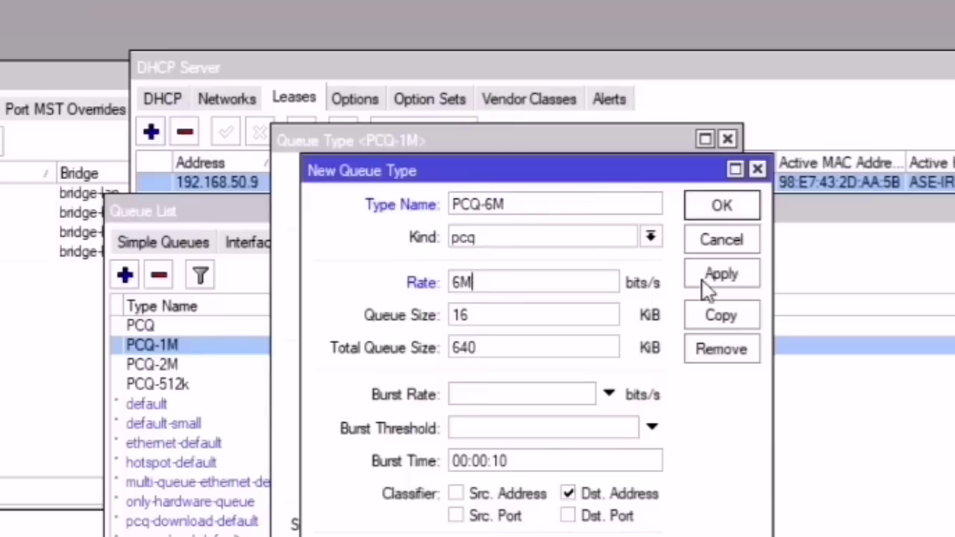
pyautogui.click(721, 275)
pyautogui.click(721, 206)
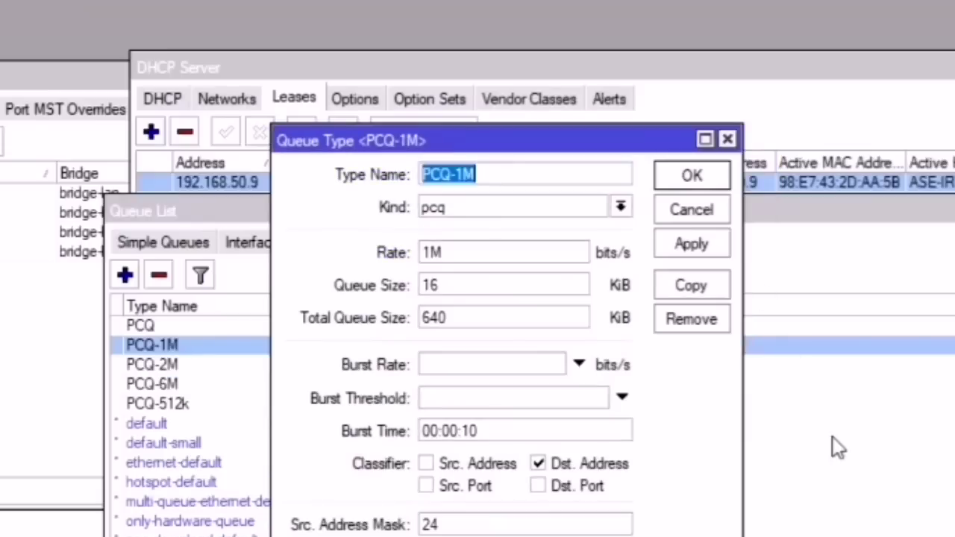
pyautogui.click(705, 180)
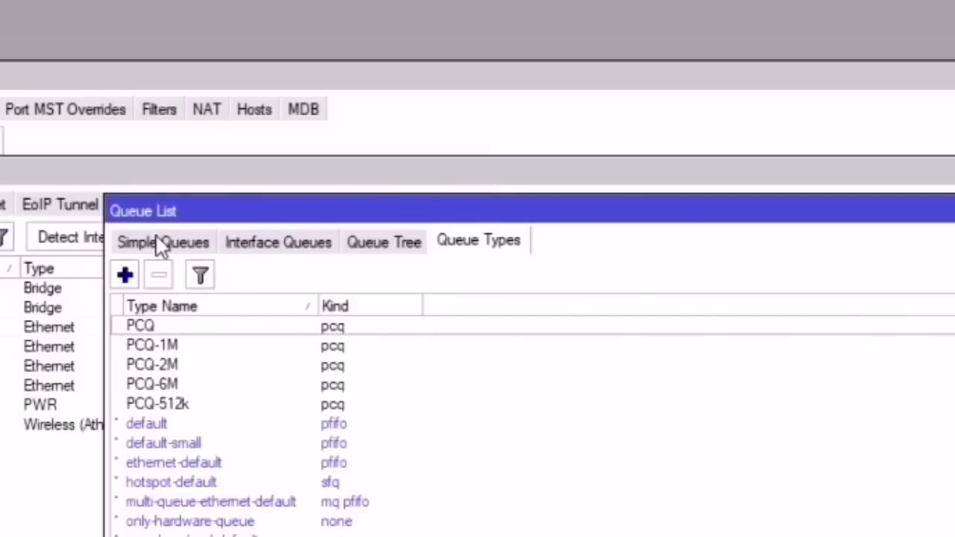
# Step: Add browsing-pkt and streaming-pkt packet marks to the Vendo queue
pyautogui.click(160, 243)
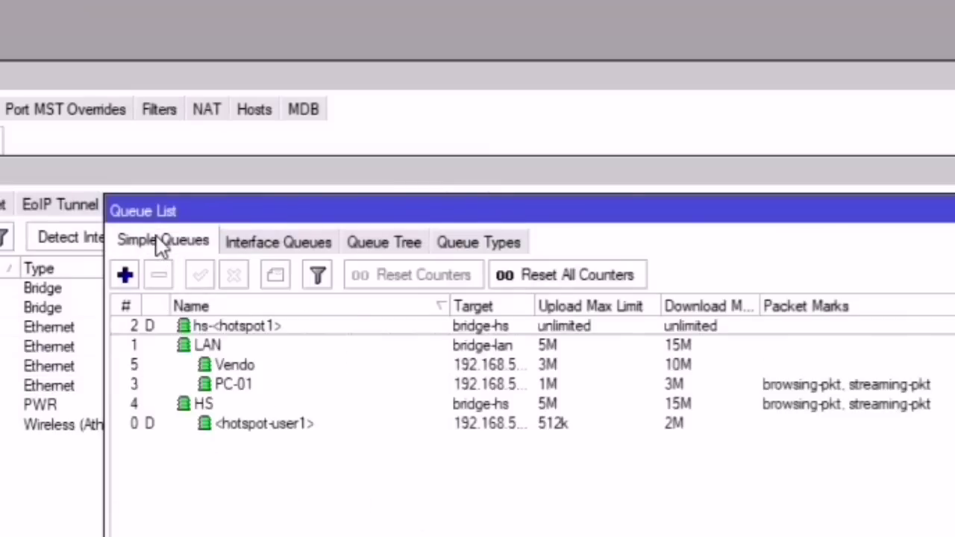
pyautogui.doubleClick(264, 365)
pyautogui.click(695, 232)
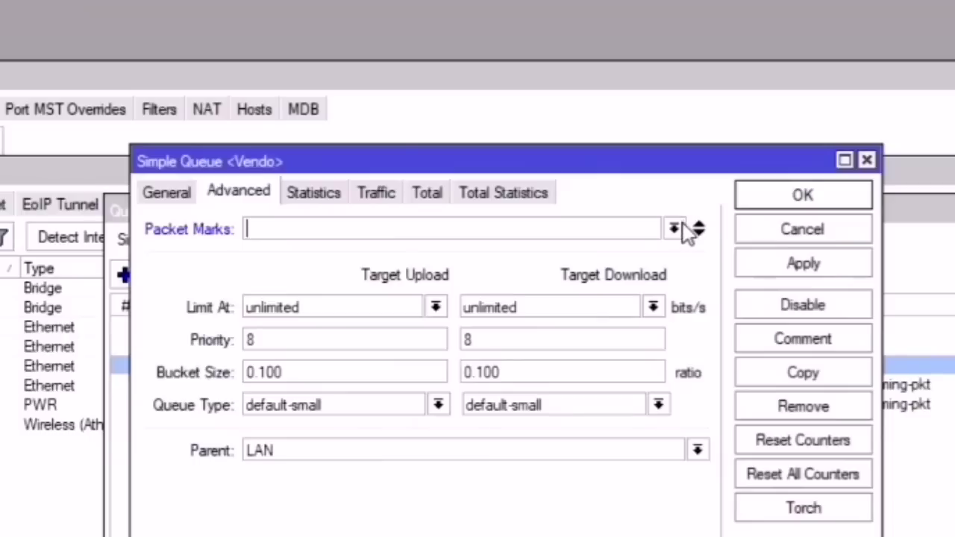
pyautogui.click(675, 230)
pyautogui.click(410, 266)
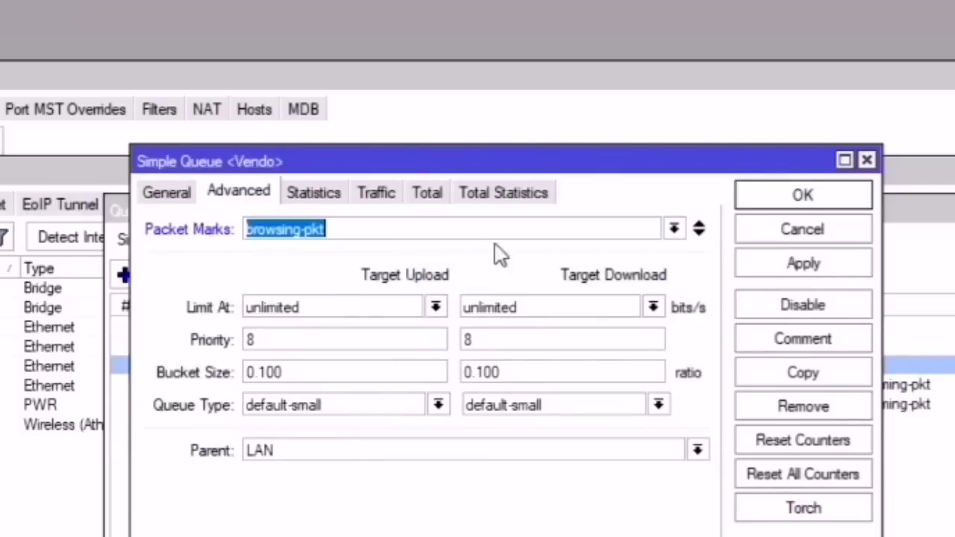
pyautogui.click(697, 233)
pyautogui.click(674, 261)
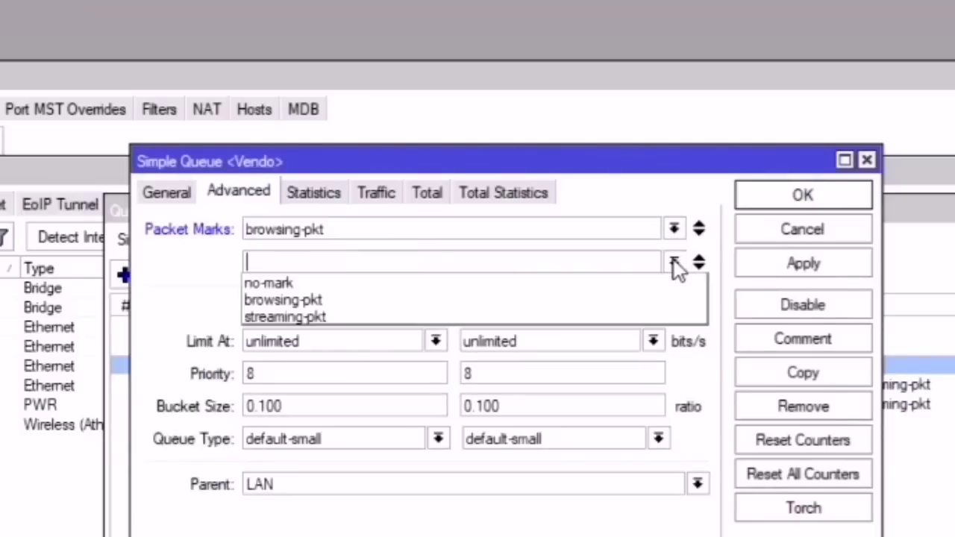
pyautogui.click(392, 322)
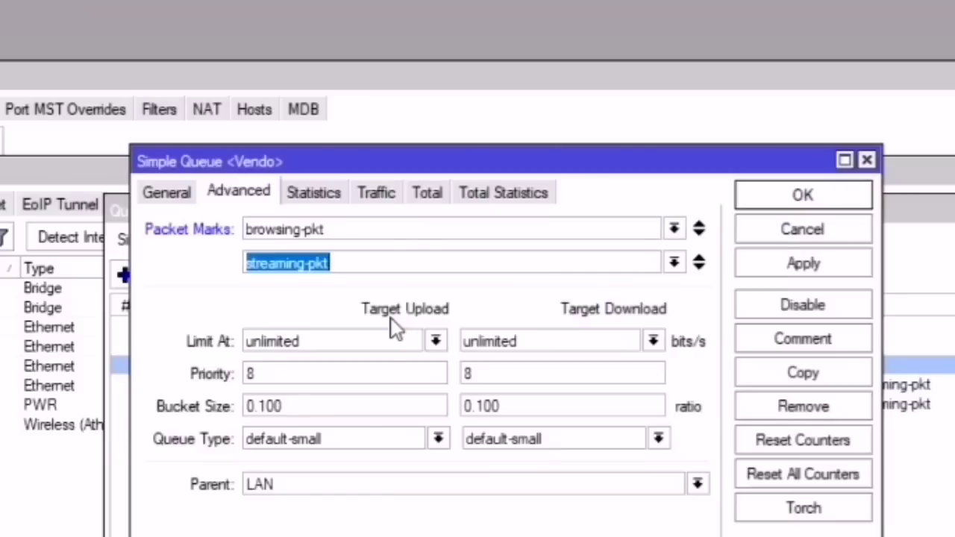
# Step: Set Vendo's download queue type to PCQ-6M and save the queue
pyautogui.click(511, 445)
pyautogui.click(501, 509)
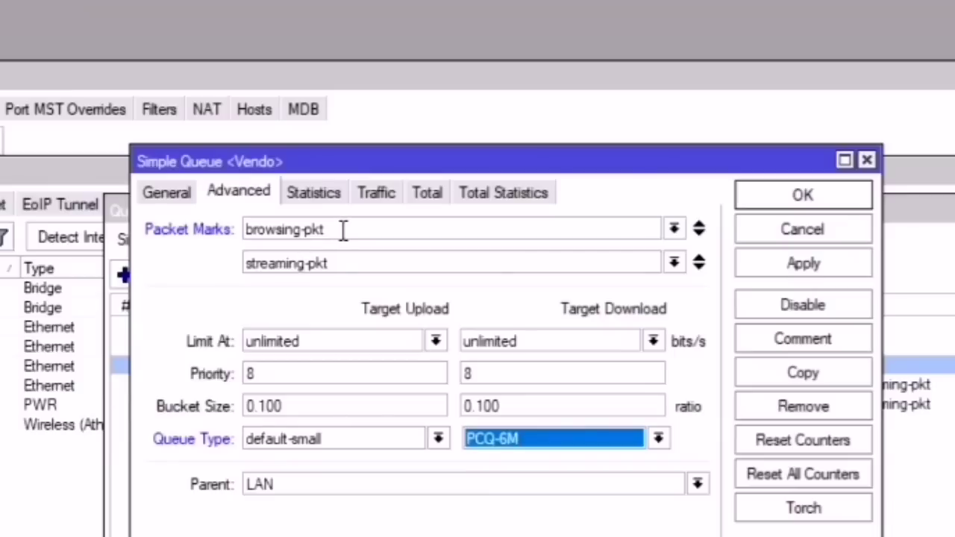
pyautogui.moveTo(343, 229); pyautogui.dragTo(222, 241)
pyautogui.moveTo(343, 267); pyautogui.dragTo(223, 270)
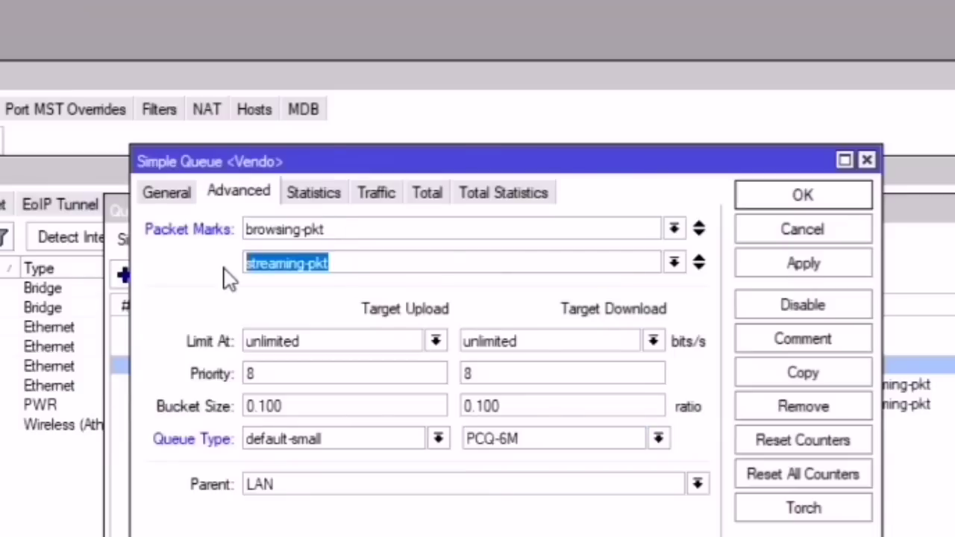
pyautogui.click(777, 267)
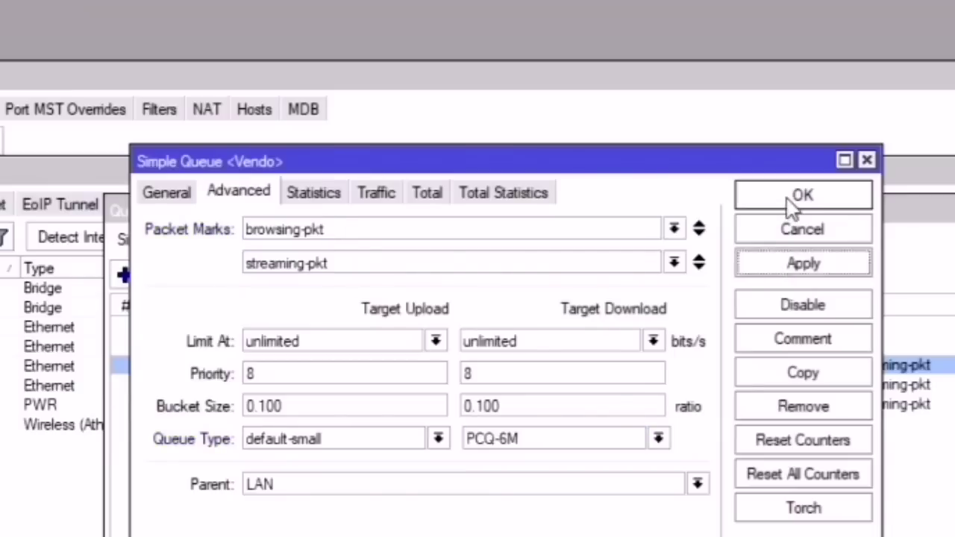
pyautogui.click(790, 198)
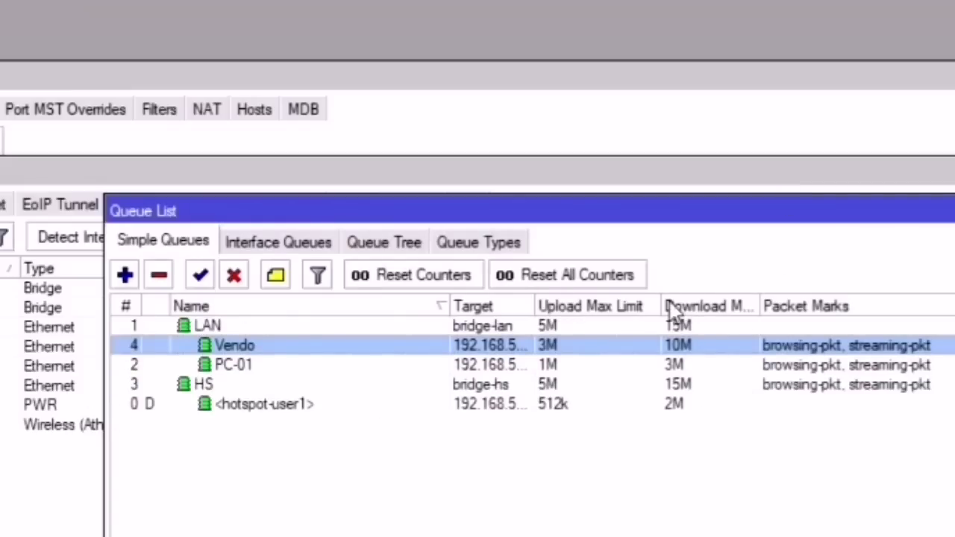
pyautogui.moveTo(656, 296); pyautogui.dragTo(613, 291)
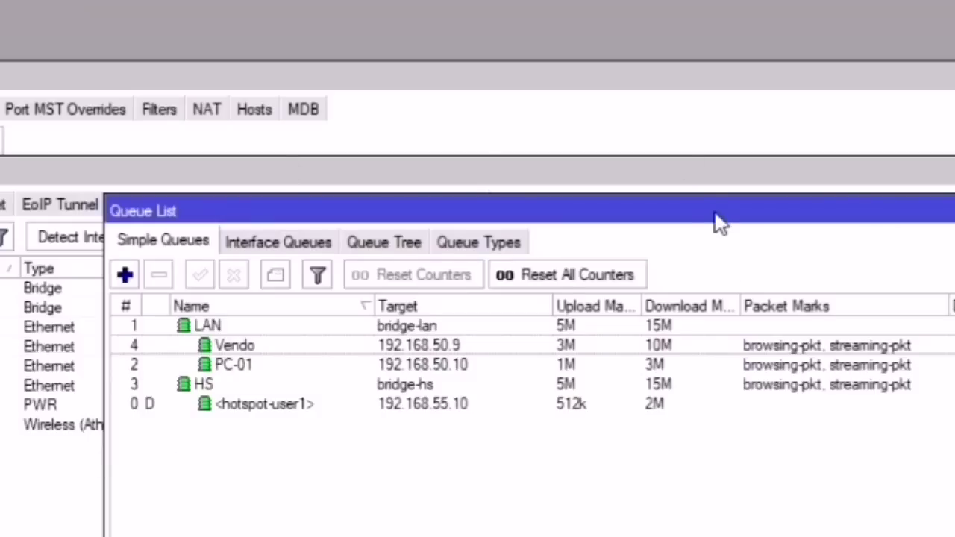
pyautogui.moveTo(720, 216); pyautogui.dragTo(571, 224)
pyautogui.click(310, 241)
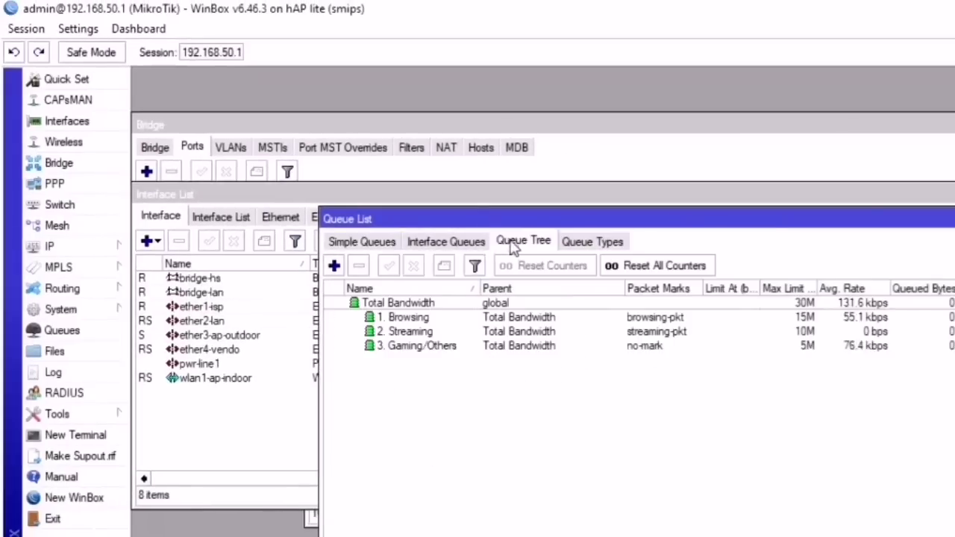
pyautogui.click(439, 243)
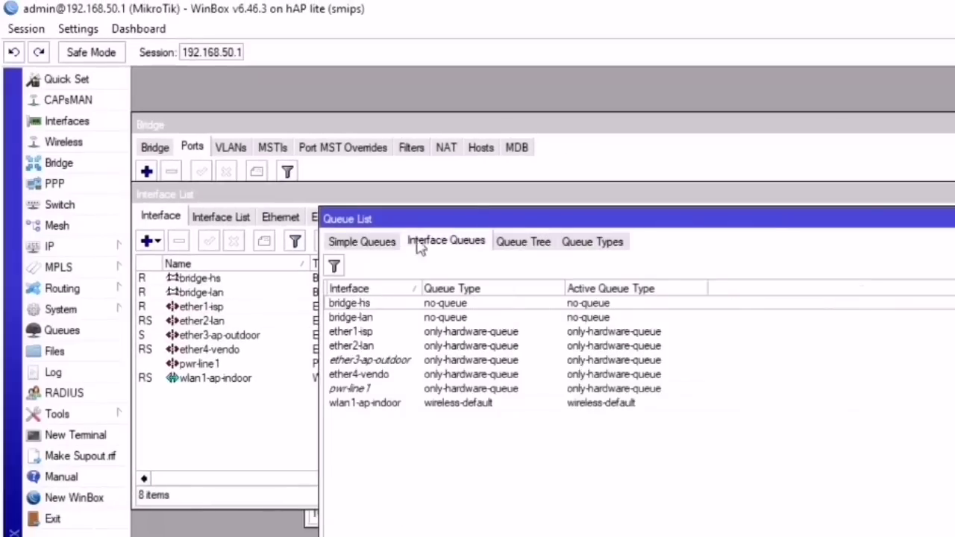
pyautogui.click(367, 242)
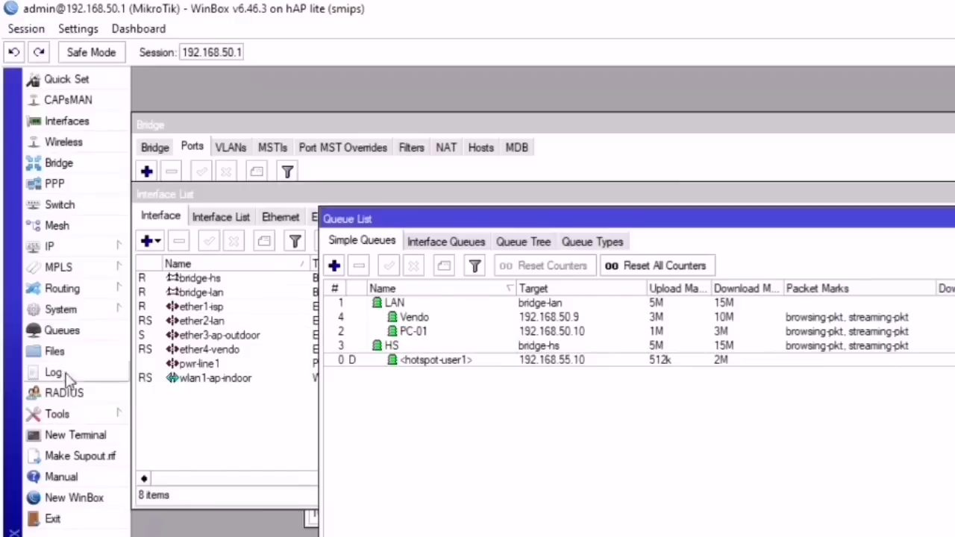
# Step: Reboot the router from System > Reboot and reconnect to 192.168.50.1
pyautogui.click(62, 312)
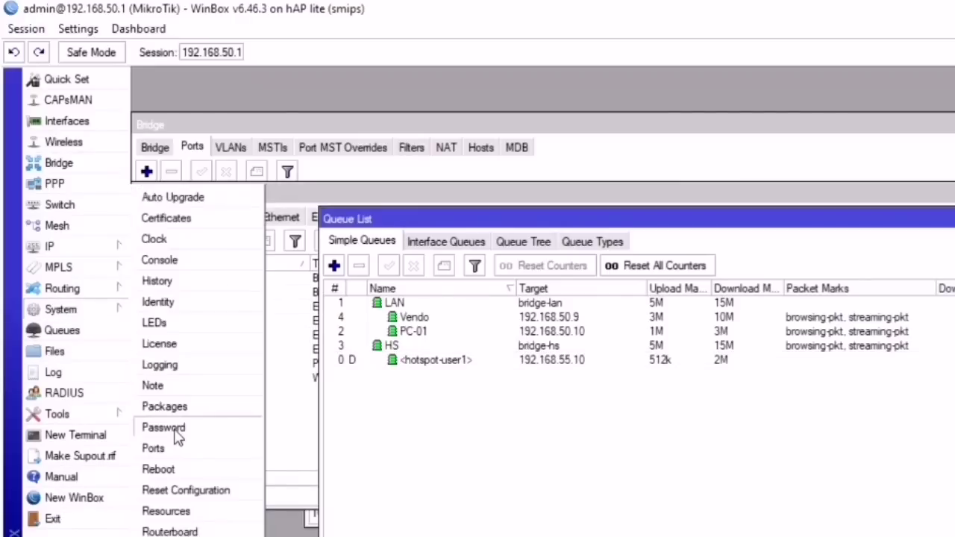
pyautogui.click(178, 472)
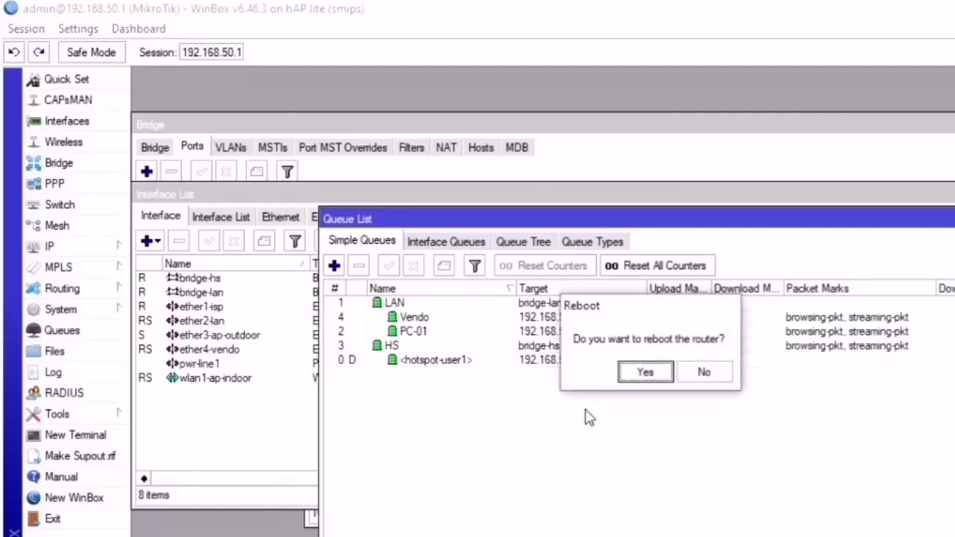
pyautogui.click(649, 379)
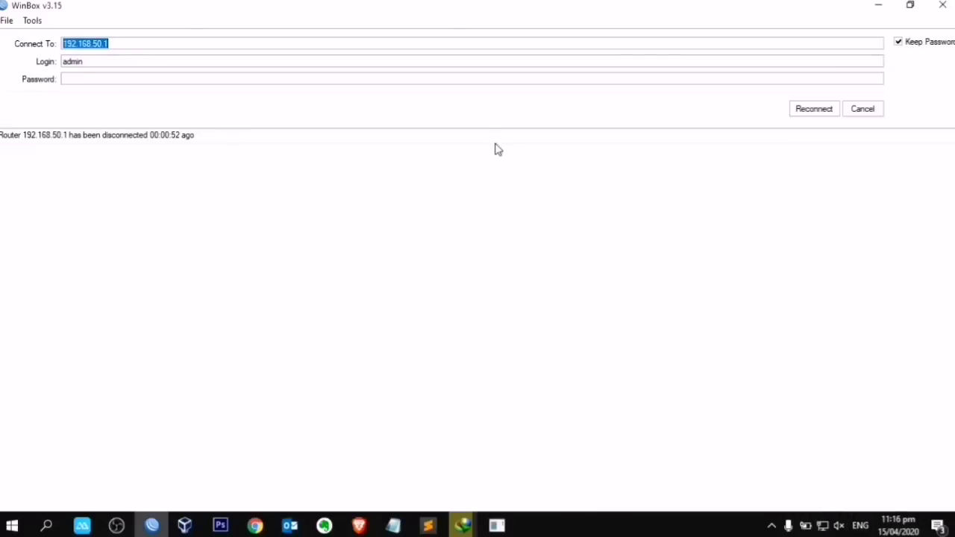
pyautogui.click(804, 112)
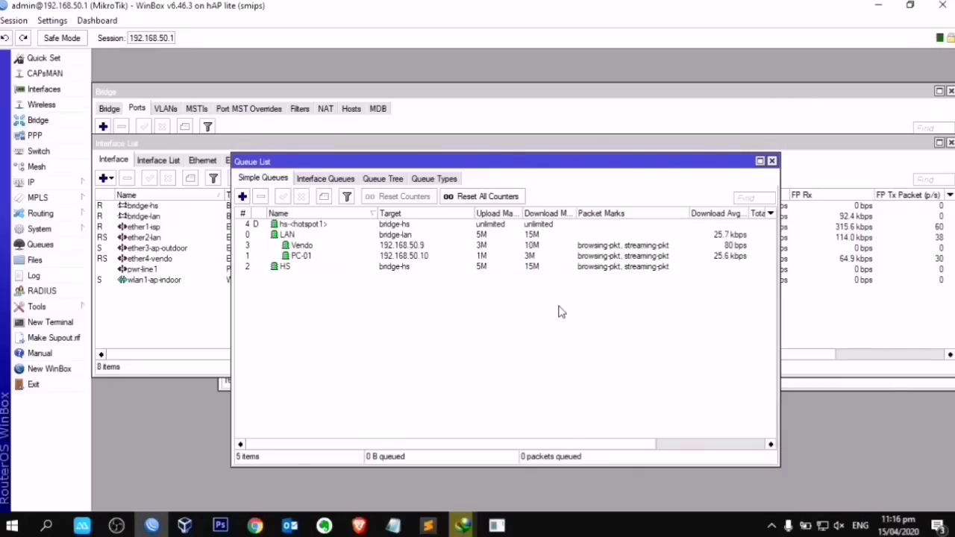
# Step: Check that PC-01's simple queue still holds its 1M/3M limits after the reboot
pyautogui.moveTo(519, 444); pyautogui.dragTo(481, 447)
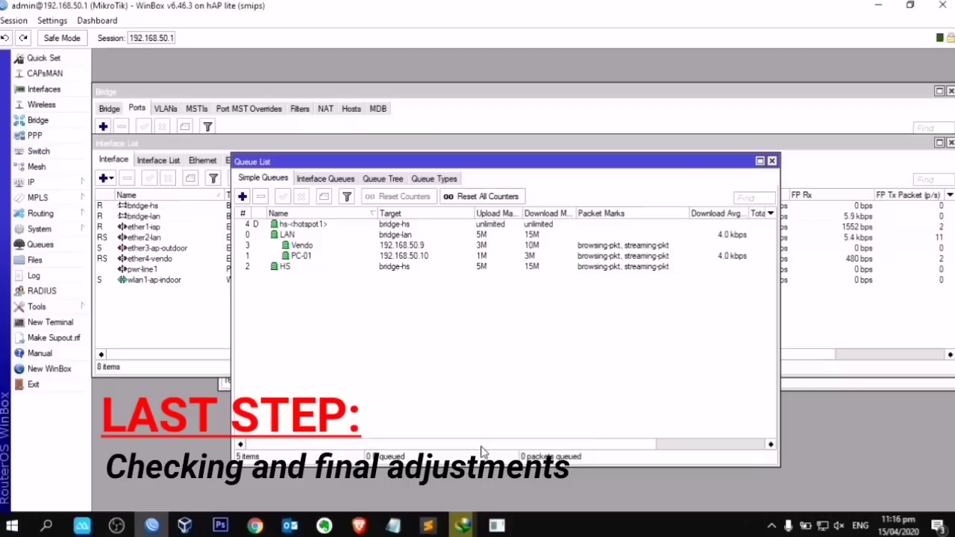
pyautogui.click(294, 257)
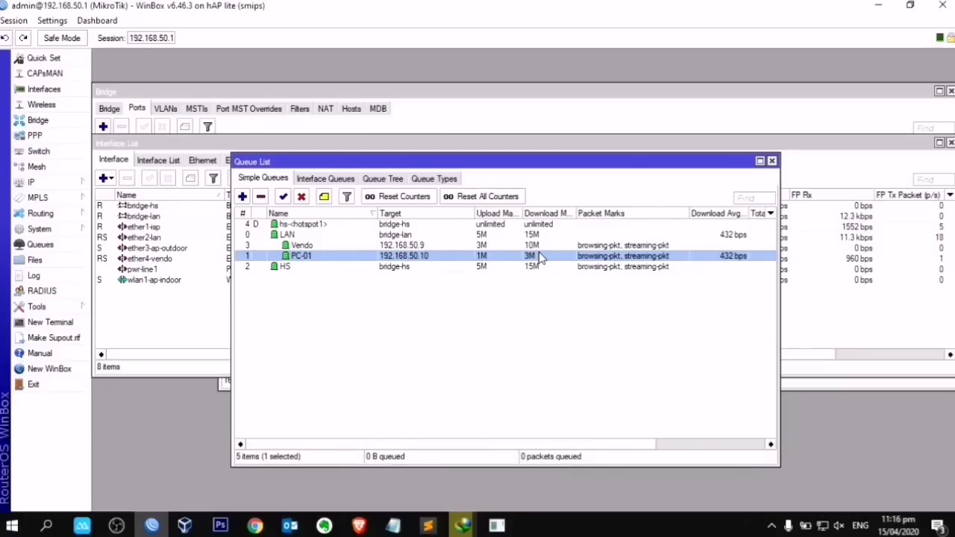
pyautogui.doubleClick(604, 258)
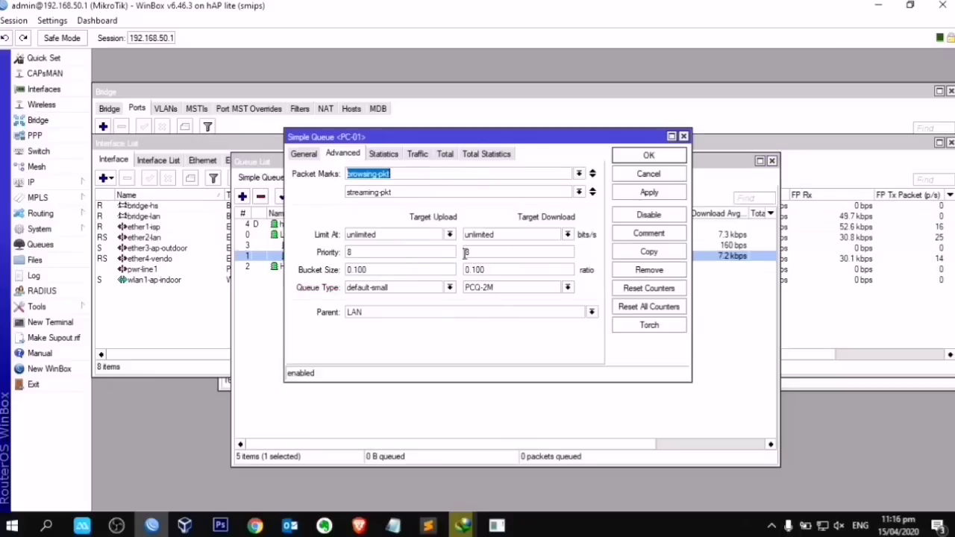
pyautogui.click(649, 157)
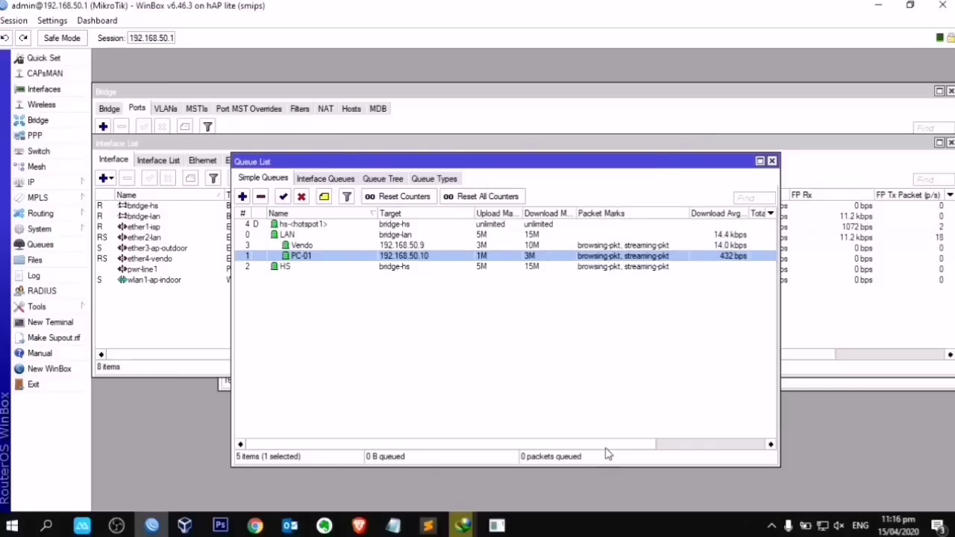
pyautogui.moveTo(605, 446); pyautogui.dragTo(552, 448)
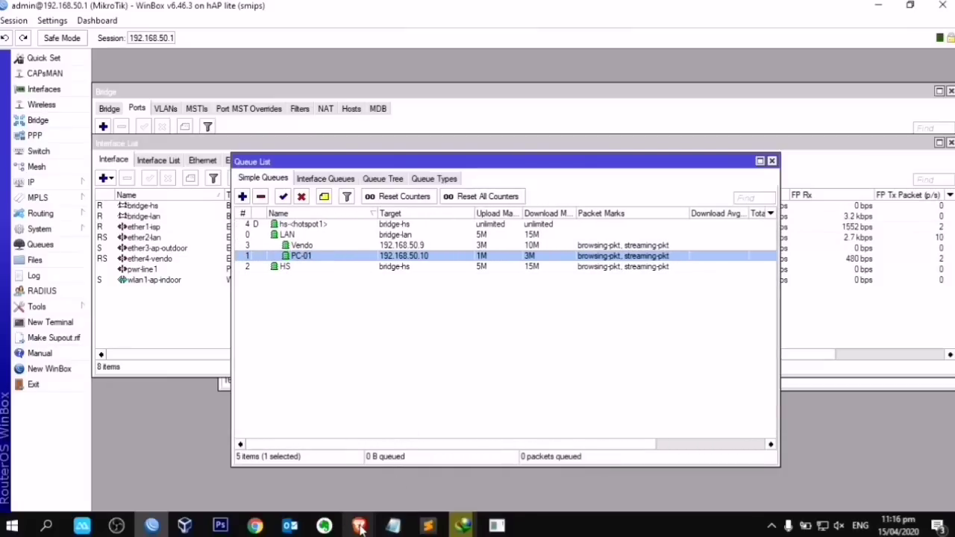
# Step: Load speedtest.net in a new browser tab and start the speed test
pyautogui.moveTo(359, 526)
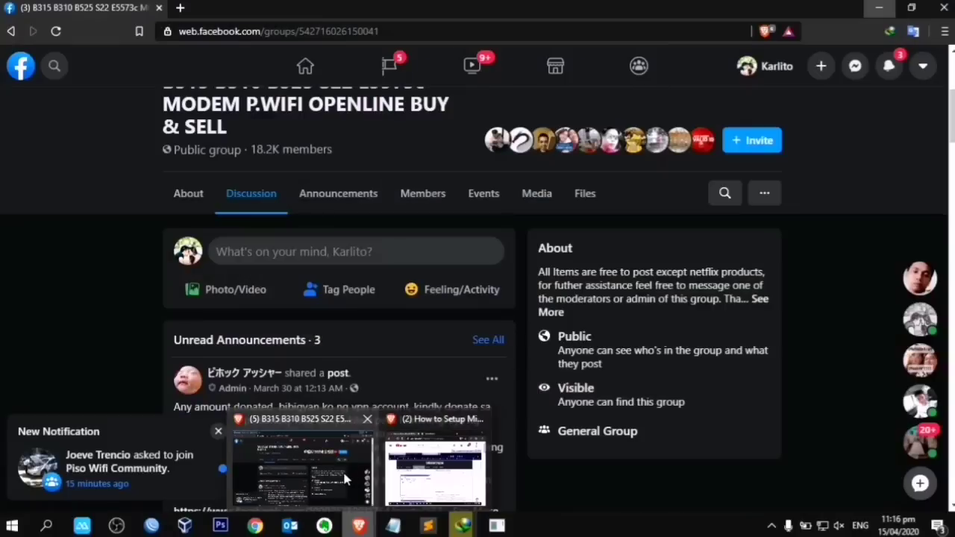
pyautogui.click(340, 469)
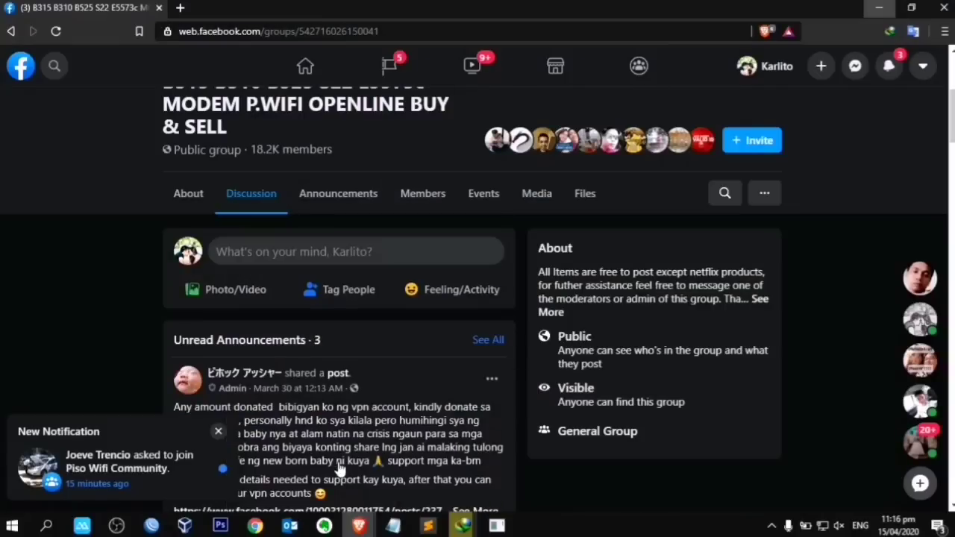
pyautogui.click(182, 7)
pyautogui.write('speedtest.net')
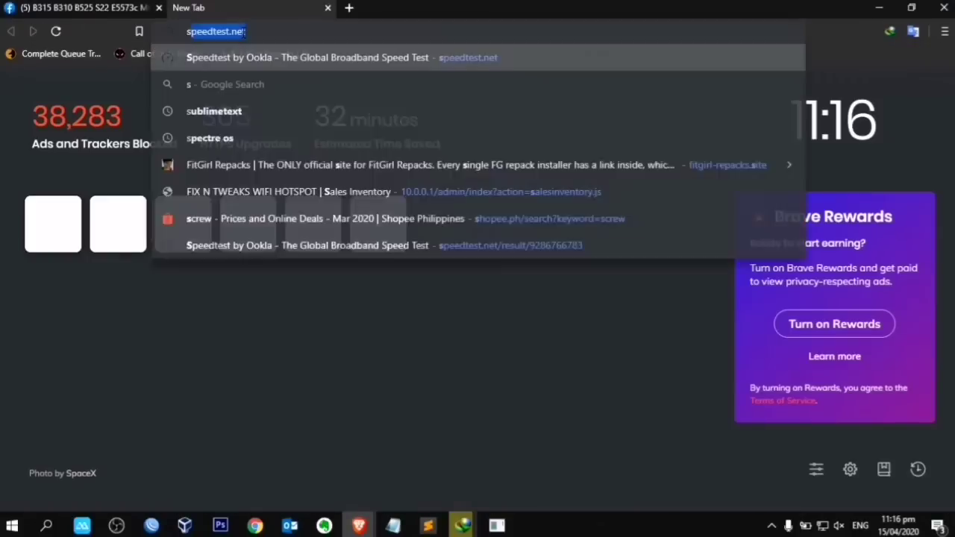
pyautogui.press('Return')
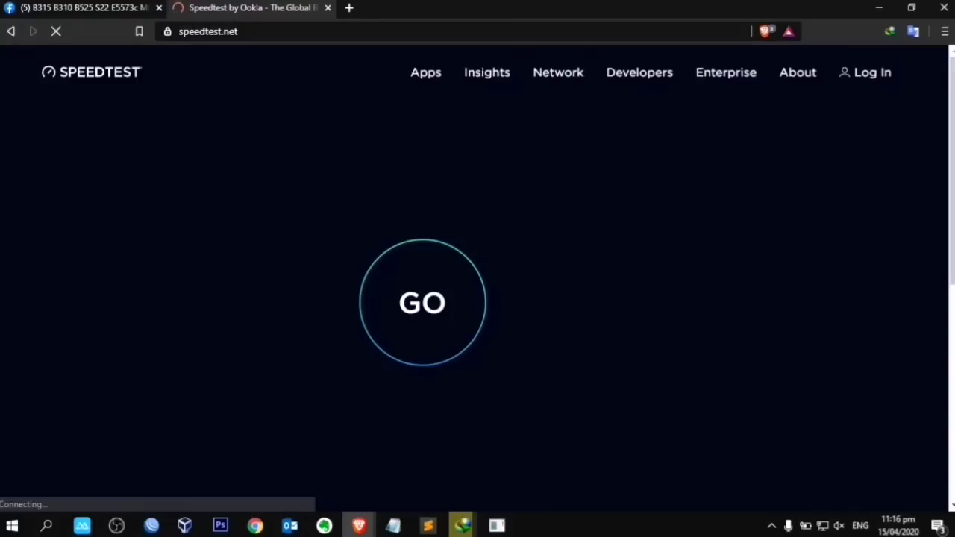
pyautogui.click(911, 7)
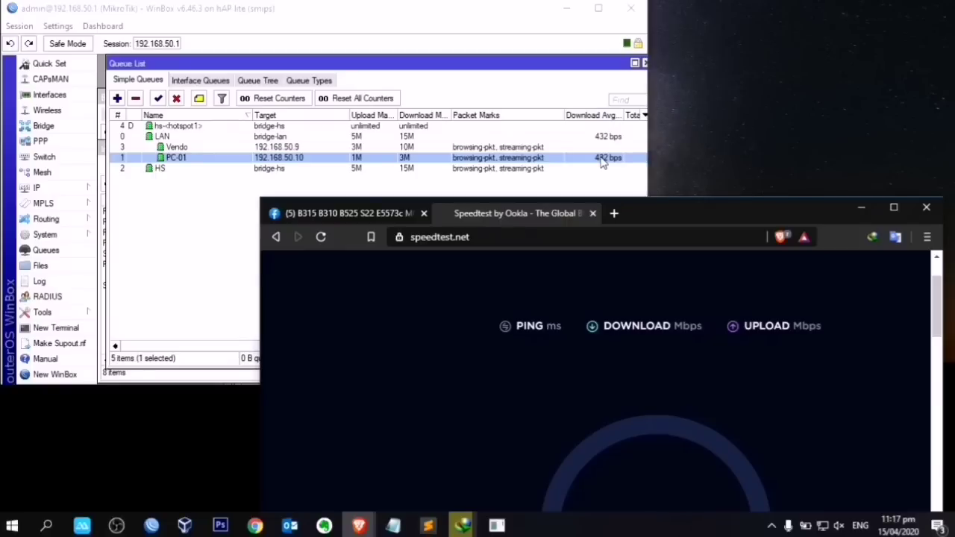
# Step: Arrange the browser beside the Queue List so PC-01's live rate stays visible
pyautogui.moveTo(655, 213); pyautogui.dragTo(651, 115)
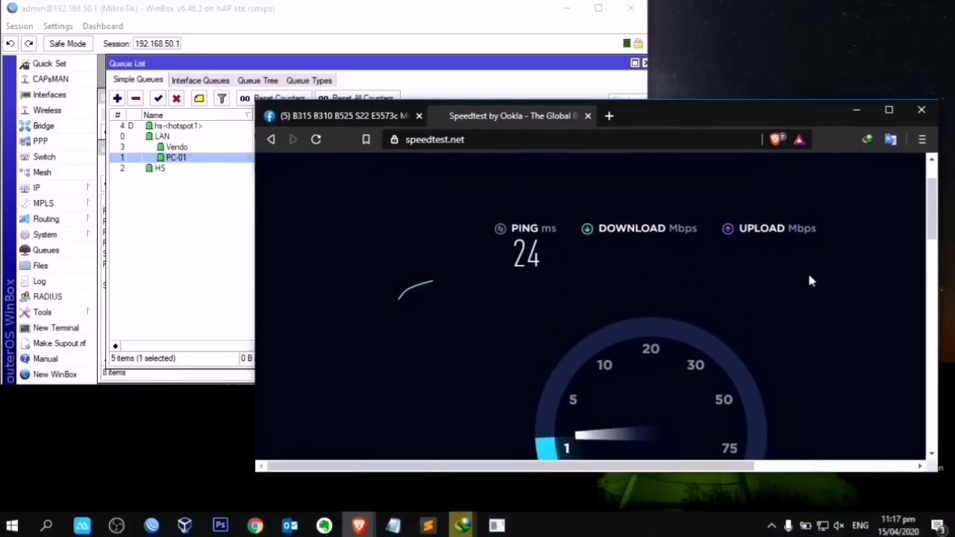
pyautogui.scroll(-2, 935, 256)
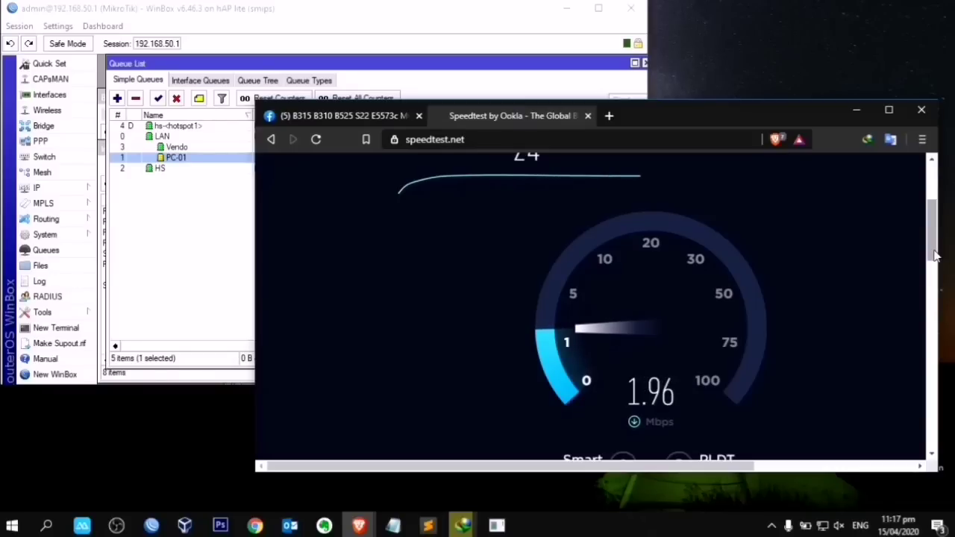
pyautogui.moveTo(740, 115); pyautogui.dragTo(605, 199)
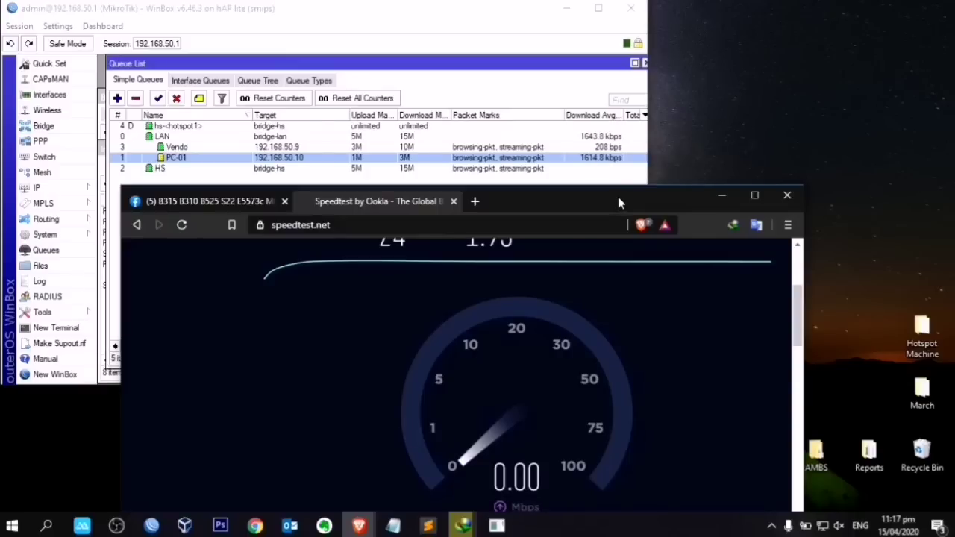
pyautogui.moveTo(618, 196); pyautogui.dragTo(636, 183)
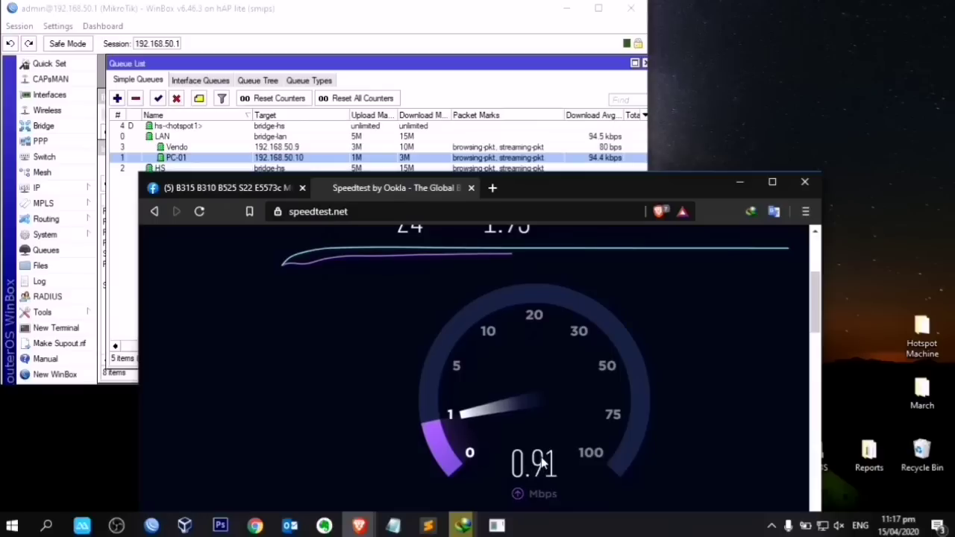
# Step: Confirm PC-01 uses the PCQ-2M download queue type, then select Vendo and show the mirrored phone
pyautogui.doubleClick(406, 160)
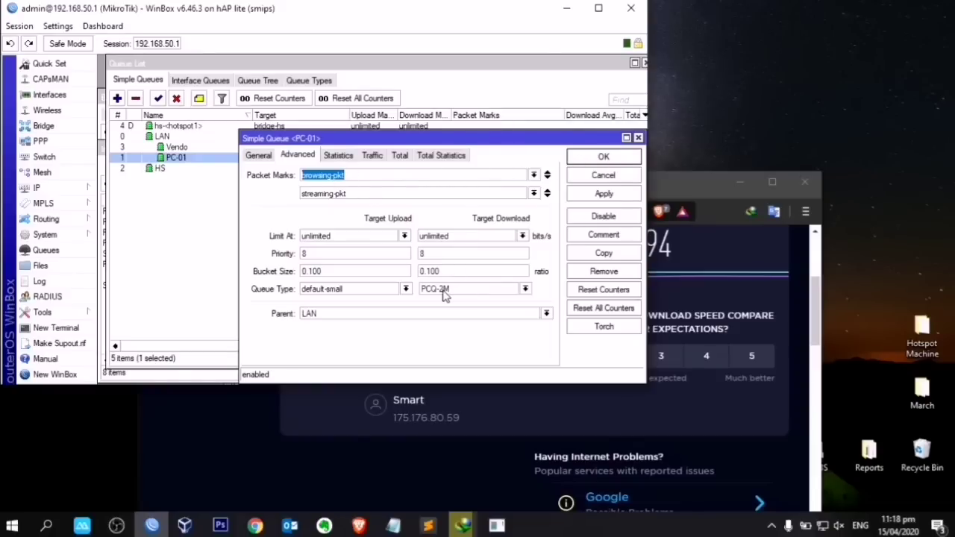
pyautogui.click(603, 157)
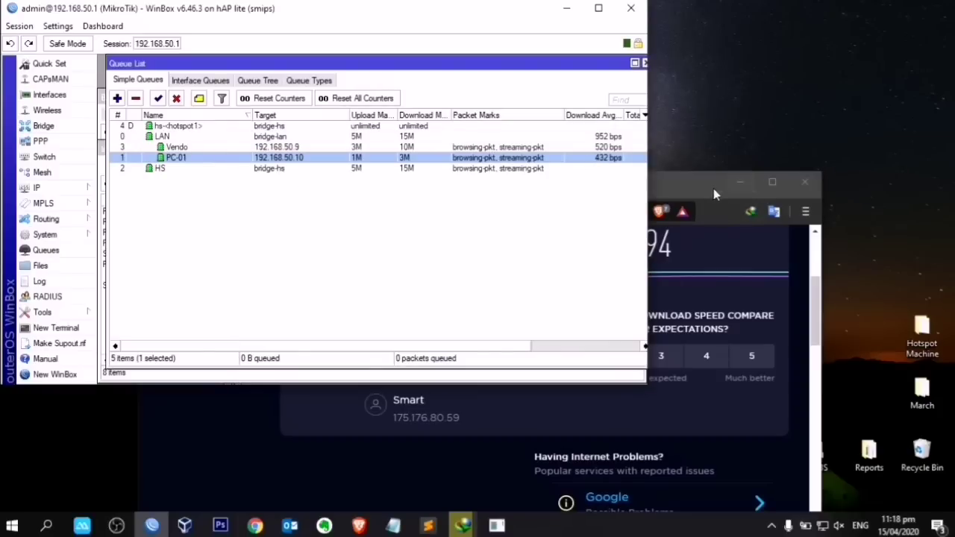
pyautogui.moveTo(713, 194); pyautogui.dragTo(702, 257)
pyautogui.click(429, 148)
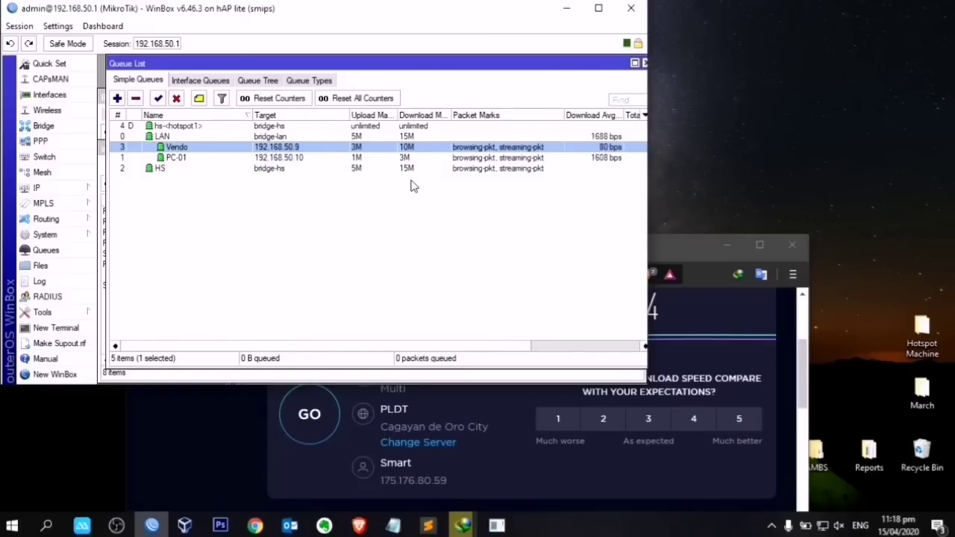
pyautogui.click(82, 526)
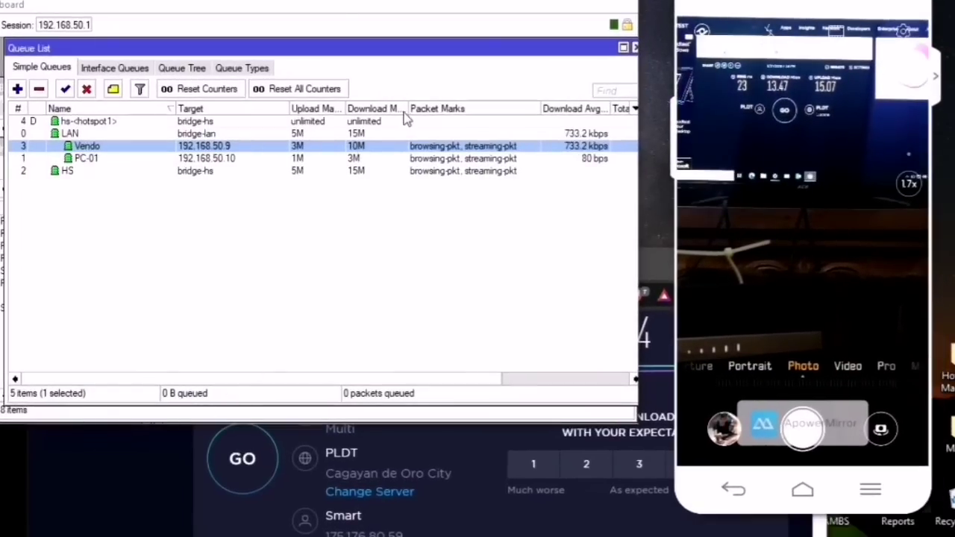
# Step: Widen the Download Max Limit column and keep Vendo's download queue type at PCQ-6M
pyautogui.moveTo(408, 106); pyautogui.dragTo(452, 107)
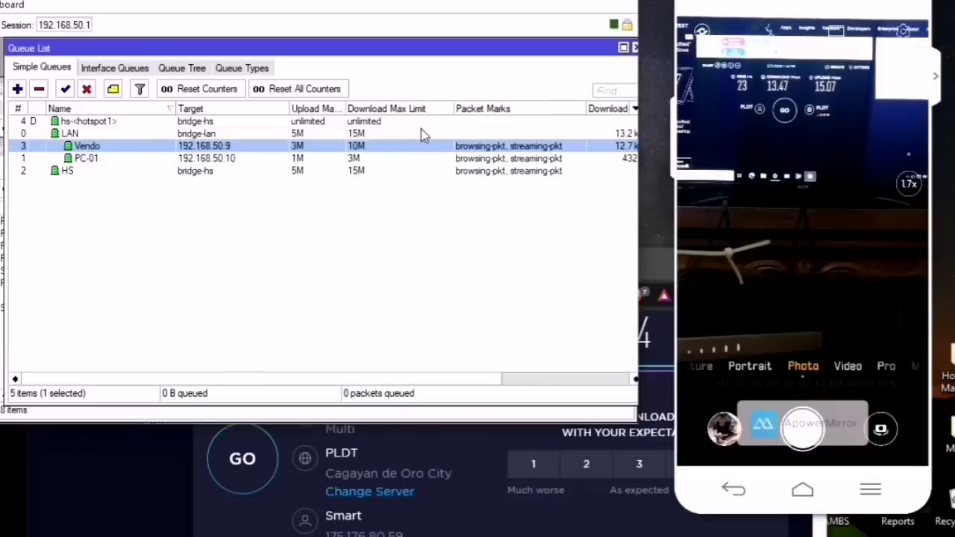
pyautogui.doubleClick(360, 146)
pyautogui.click(411, 312)
pyautogui.click(414, 317)
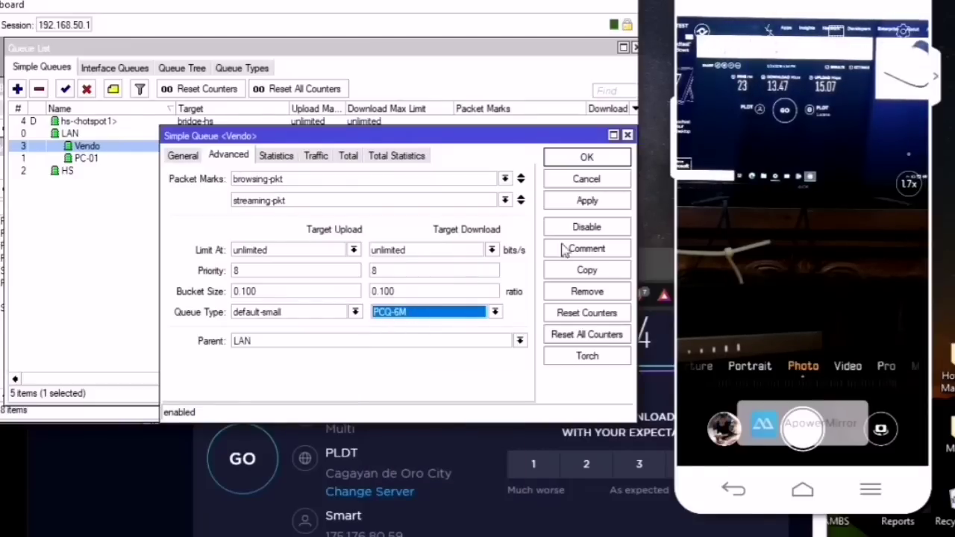
pyautogui.click(587, 200)
pyautogui.click(587, 157)
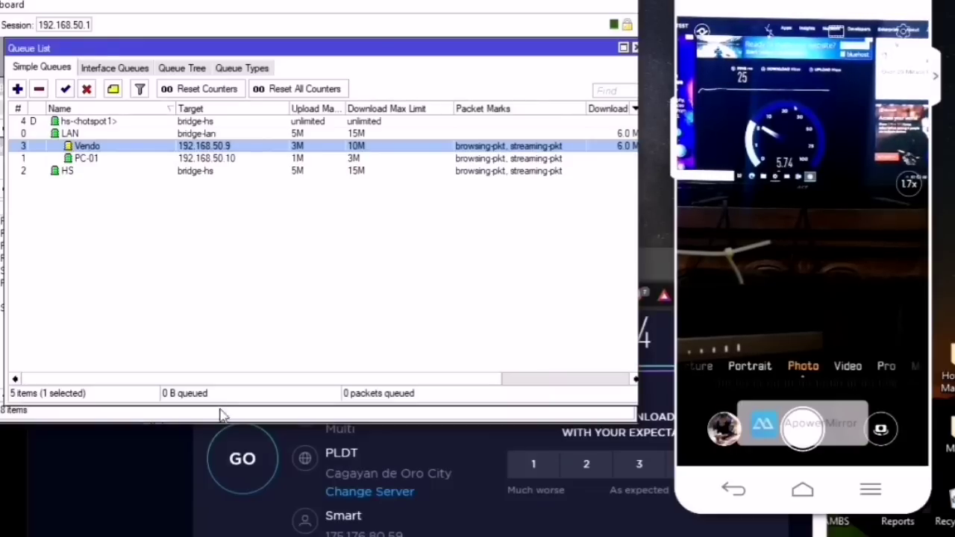
# Step: Set HS's Target Download Queue Type to PCQ-1M in its Advanced settings
pyautogui.moveTo(215, 381); pyautogui.dragTo(237, 379)
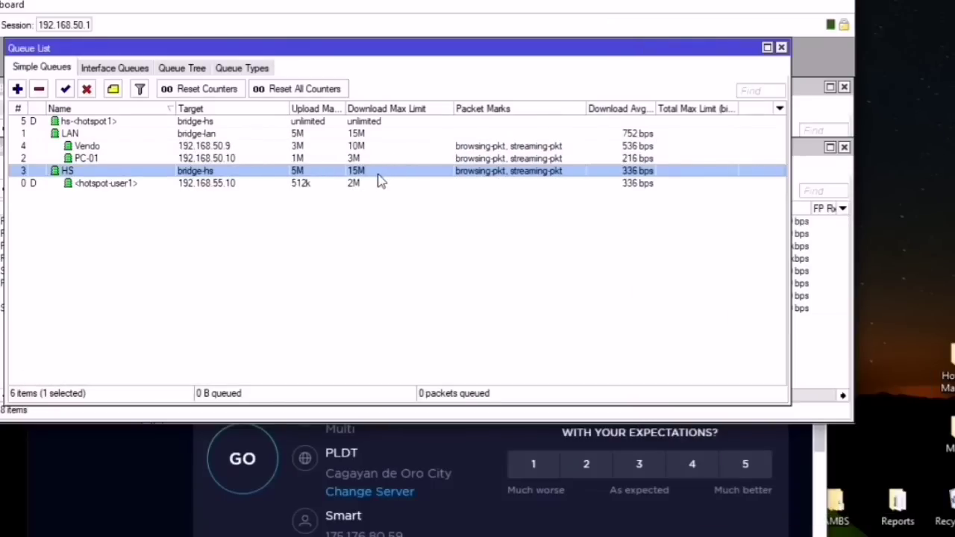
pyautogui.doubleClick(378, 175)
pyautogui.click(408, 314)
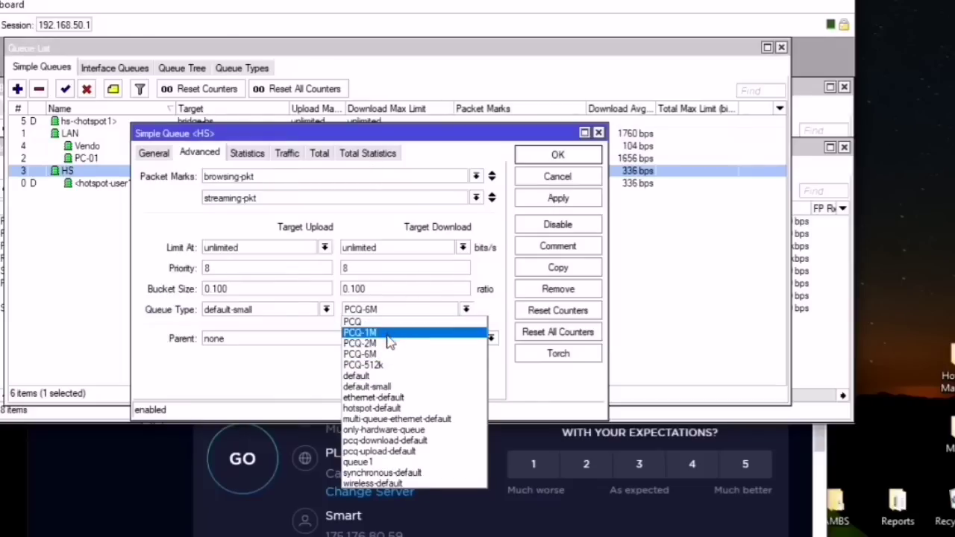
pyautogui.click(390, 335)
pyautogui.moveTo(423, 138); pyautogui.dragTo(441, 188)
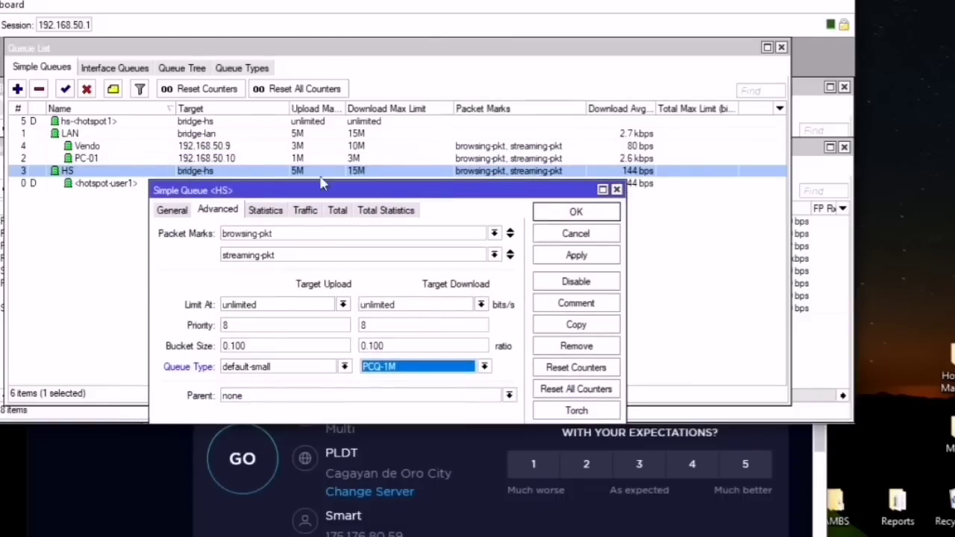
pyautogui.moveTo(322, 184); pyautogui.dragTo(405, 207)
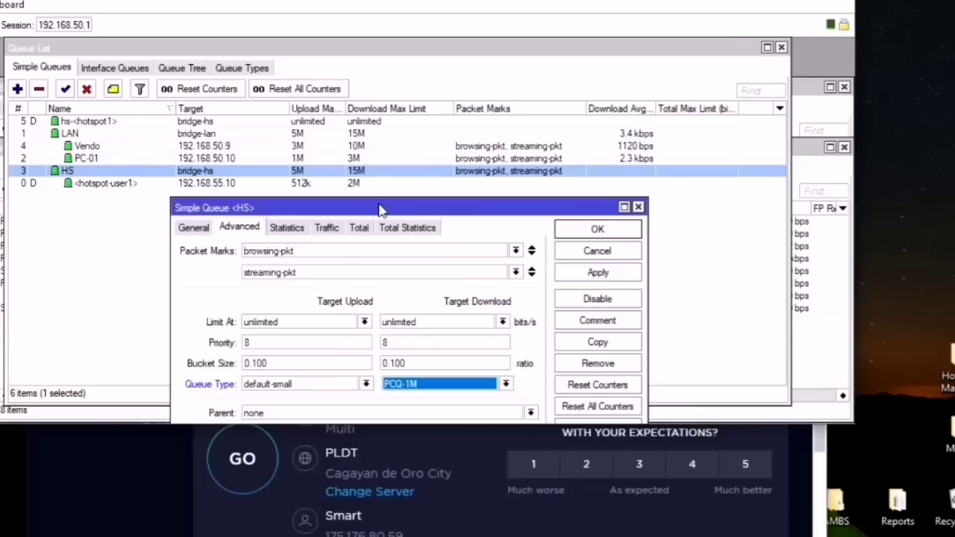
pyautogui.moveTo(379, 211); pyautogui.dragTo(369, 128)
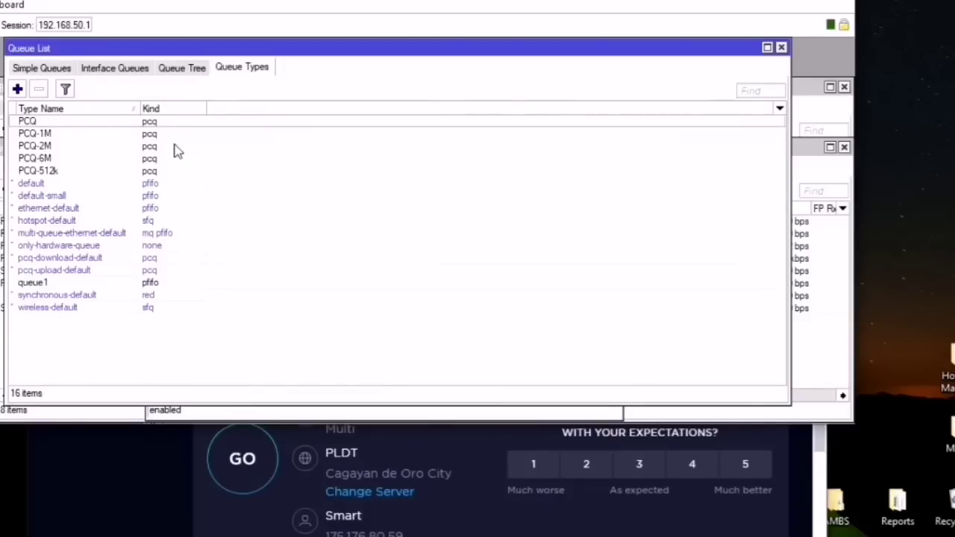
# Step: Create a PCQ-10M queue type with a 10M rate by copying PCQ-6M
pyautogui.doubleClick(39, 158)
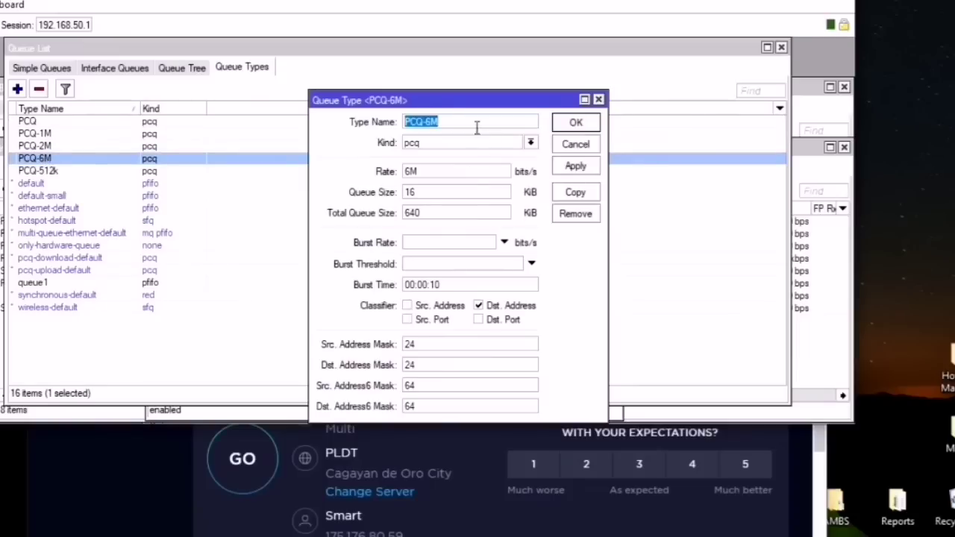
pyautogui.click(469, 123)
pyautogui.moveTo(444, 119); pyautogui.dragTo(404, 121)
pyautogui.click(575, 192)
pyautogui.write('PCQ-10M')
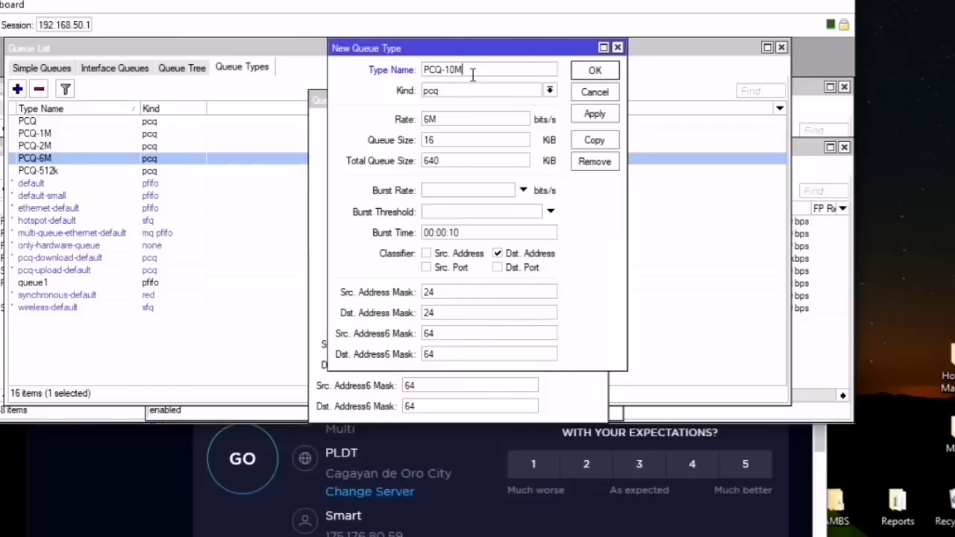
pyautogui.moveTo(455, 122); pyautogui.dragTo(383, 127)
pyautogui.click(595, 114)
pyautogui.click(597, 72)
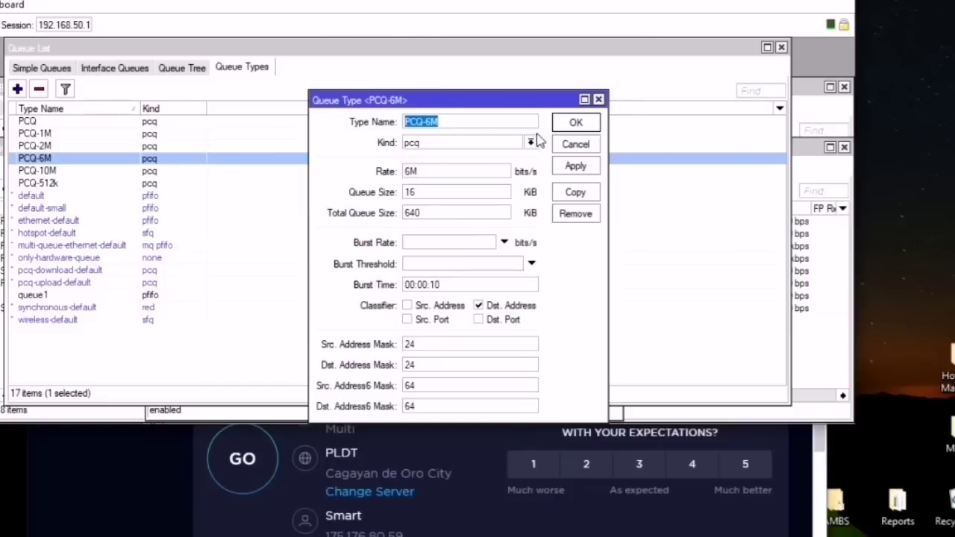
pyautogui.click(561, 124)
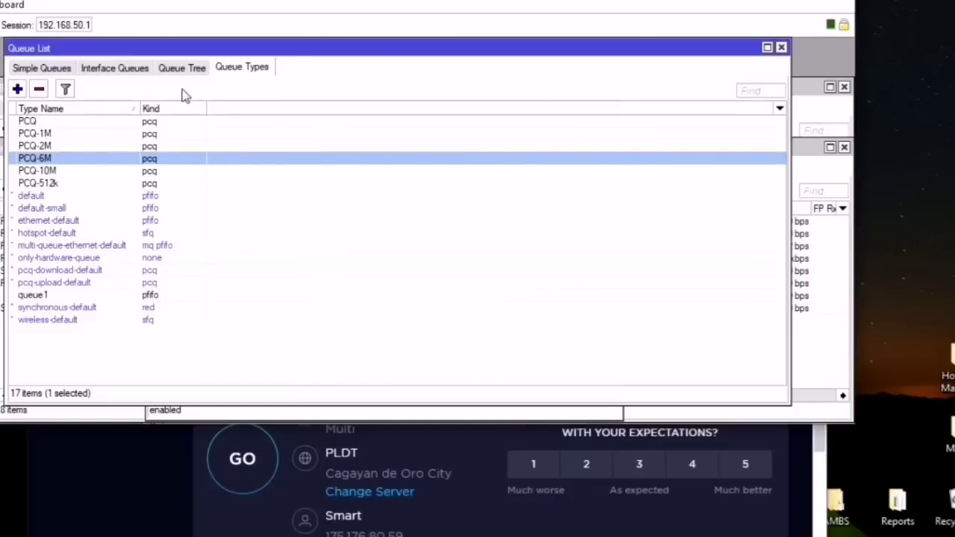
pyautogui.click(41, 68)
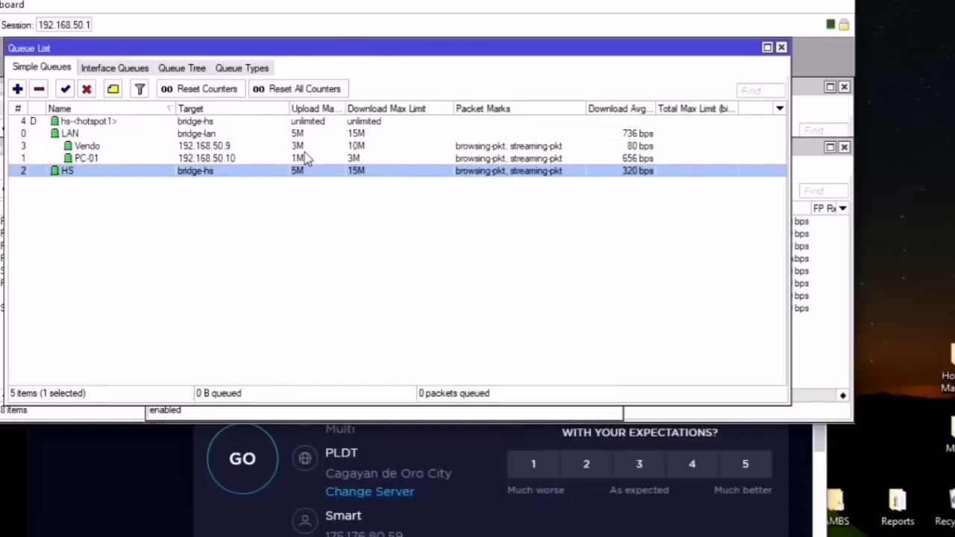
# Step: Switch HS's download queue type to PCQ-10M and save the queue
pyautogui.doubleClick(317, 178)
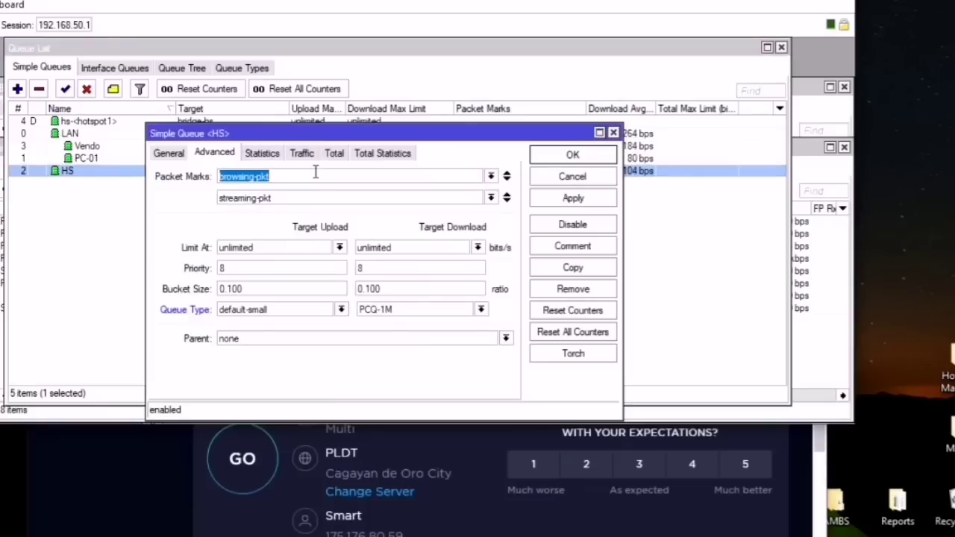
pyautogui.click(387, 312)
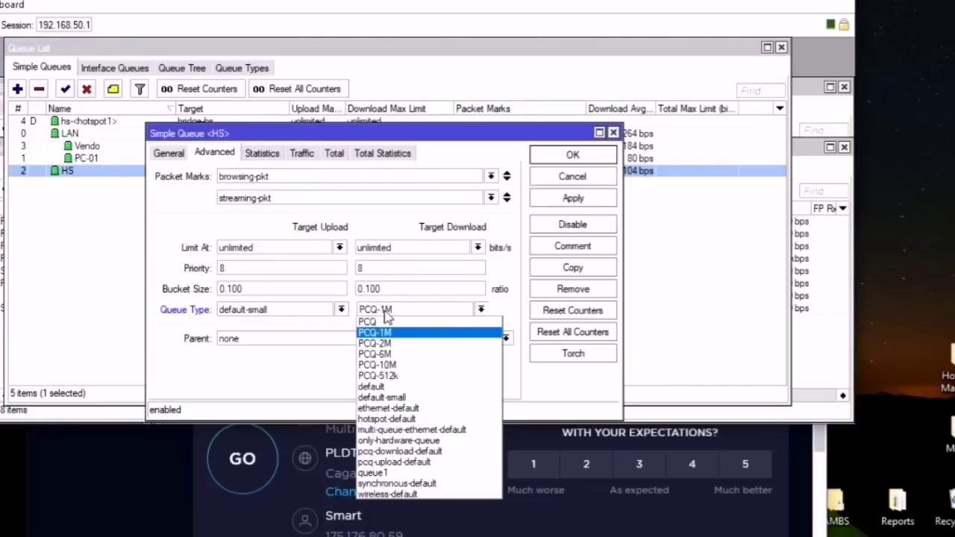
pyautogui.click(395, 354)
pyautogui.click(400, 317)
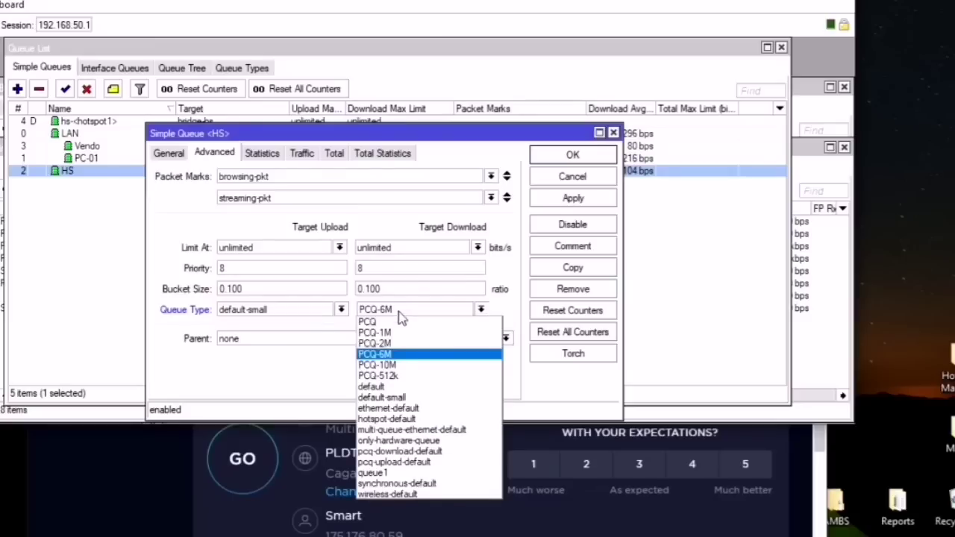
pyautogui.click(402, 366)
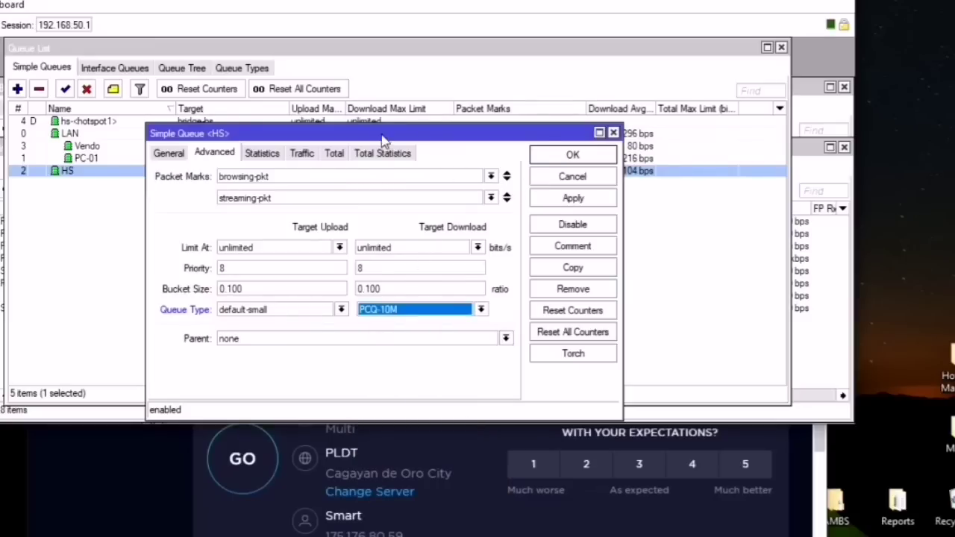
pyautogui.moveTo(382, 140); pyautogui.dragTo(391, 203)
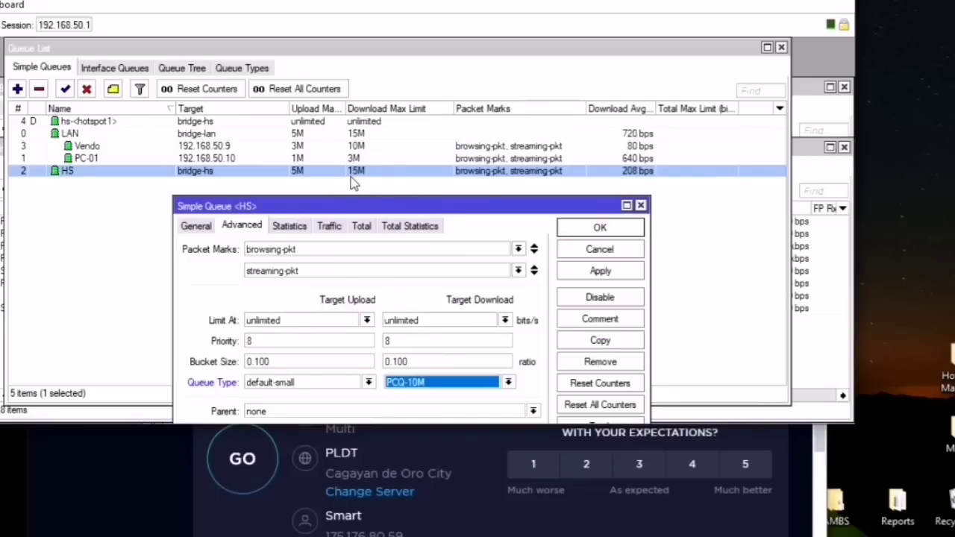
pyautogui.moveTo(375, 209); pyautogui.dragTo(336, 139)
pyautogui.click(563, 202)
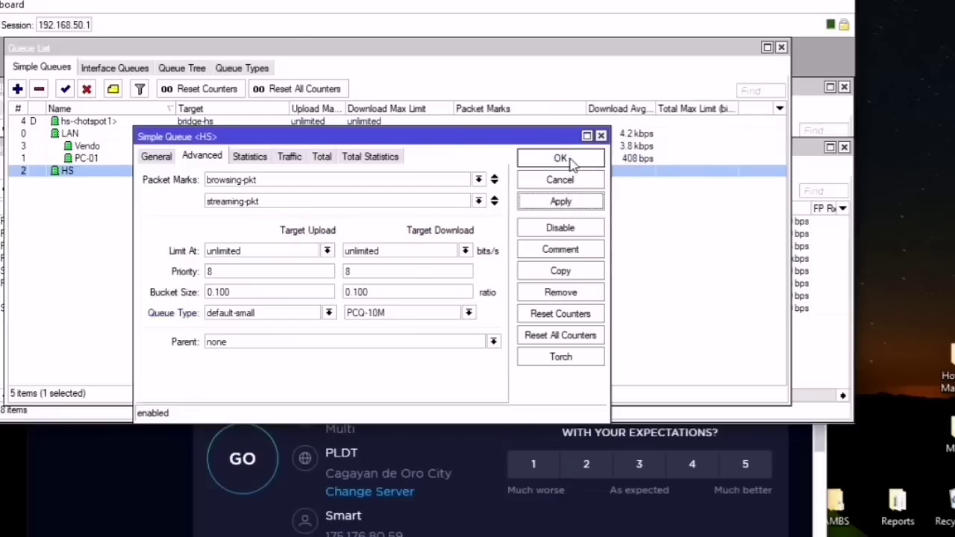
pyautogui.click(565, 158)
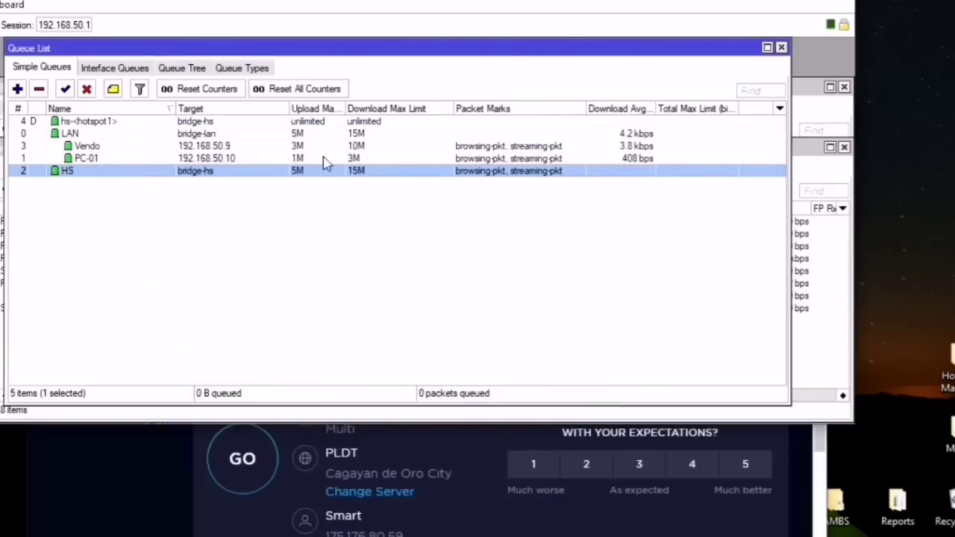
# Step: Change the 1hour hotspot user profile's rate limit from 512k/2M to 512k/1M
pyautogui.click(0, 140)
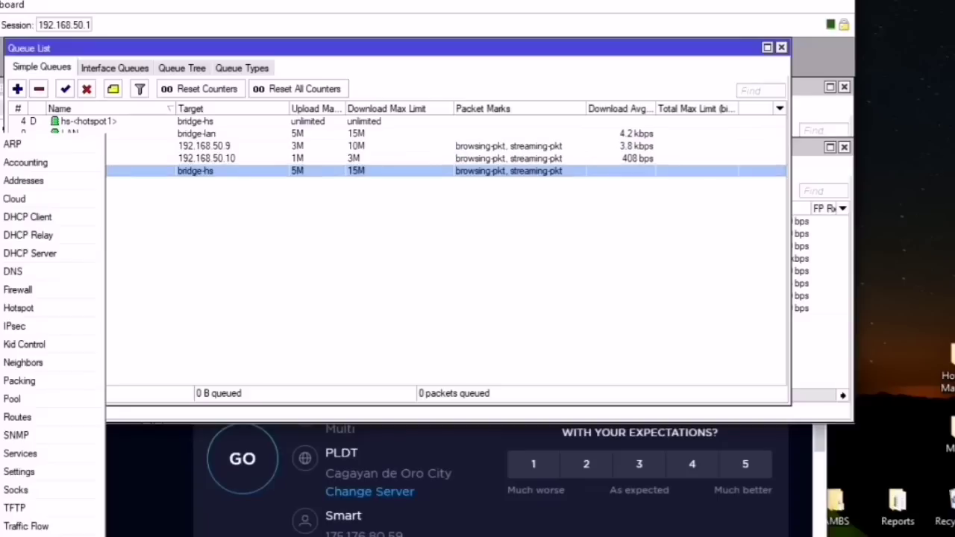
pyautogui.click(21, 308)
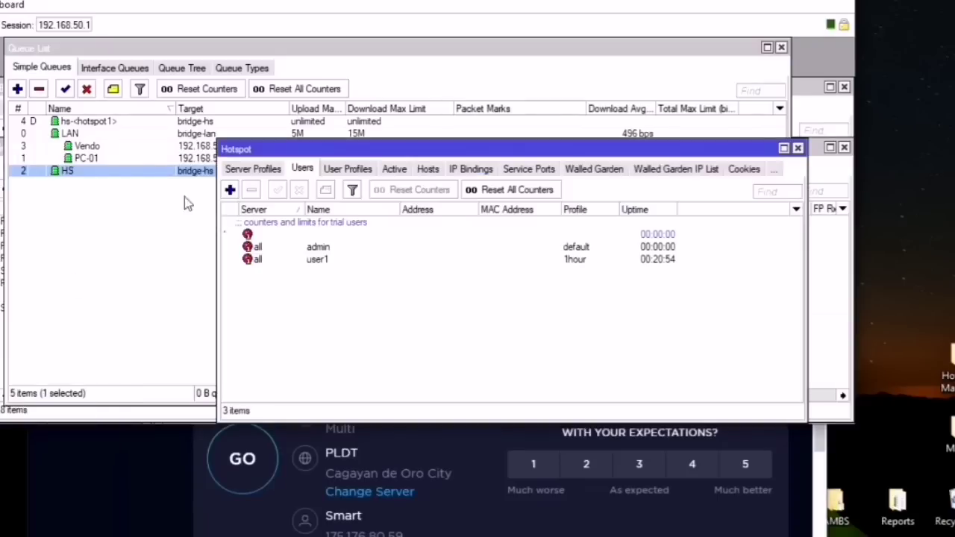
pyautogui.click(350, 170)
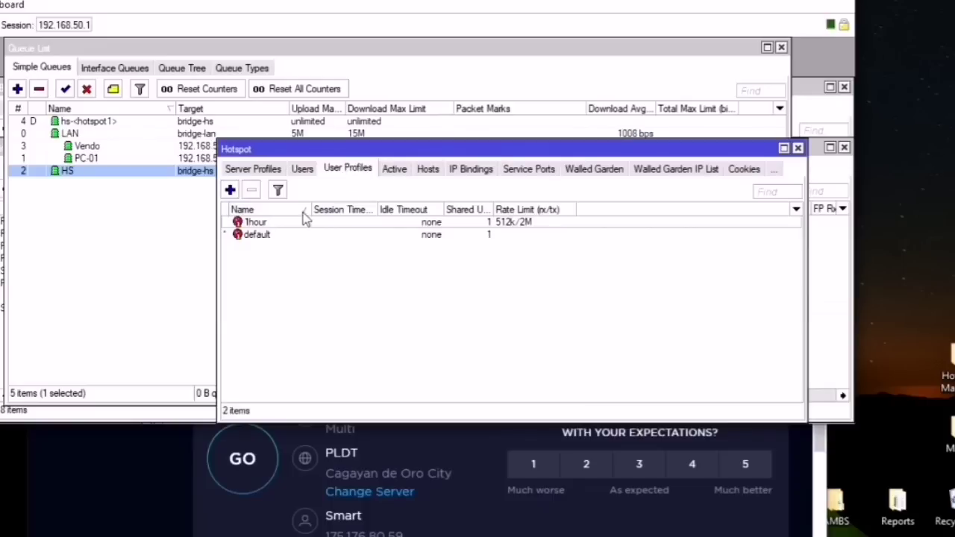
pyautogui.doubleClick(282, 222)
pyautogui.click(395, 256)
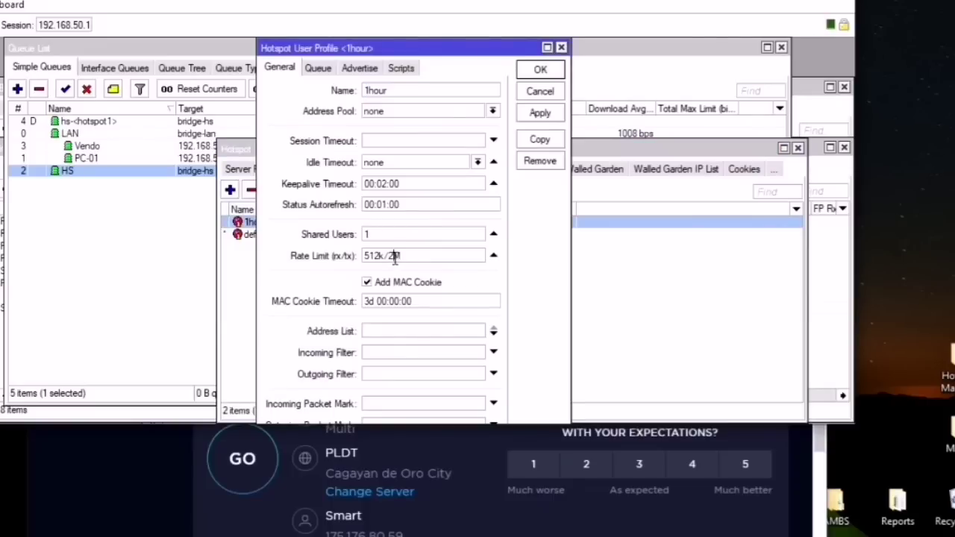
pyautogui.write('1')
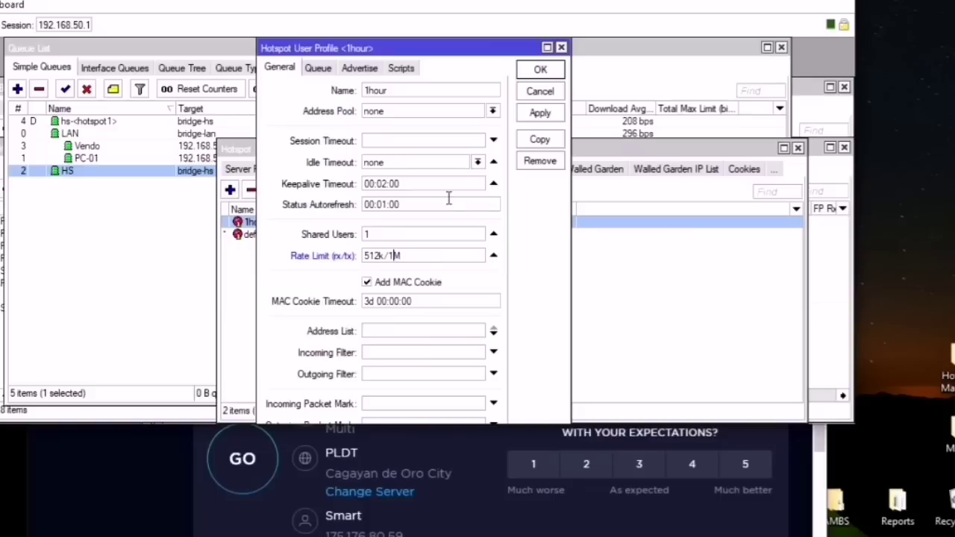
pyautogui.click(540, 70)
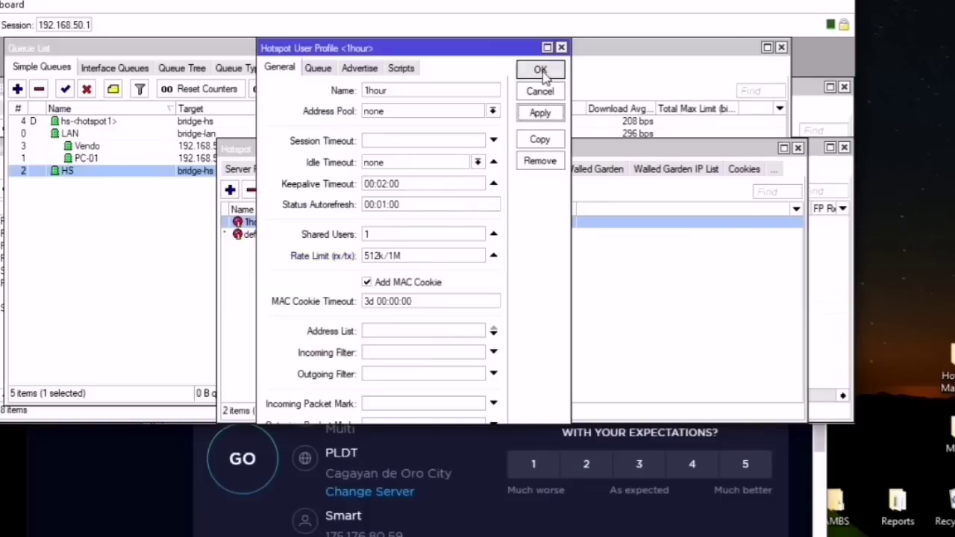
pyautogui.moveTo(543, 149); pyautogui.dragTo(412, 120)
pyautogui.click(666, 118)
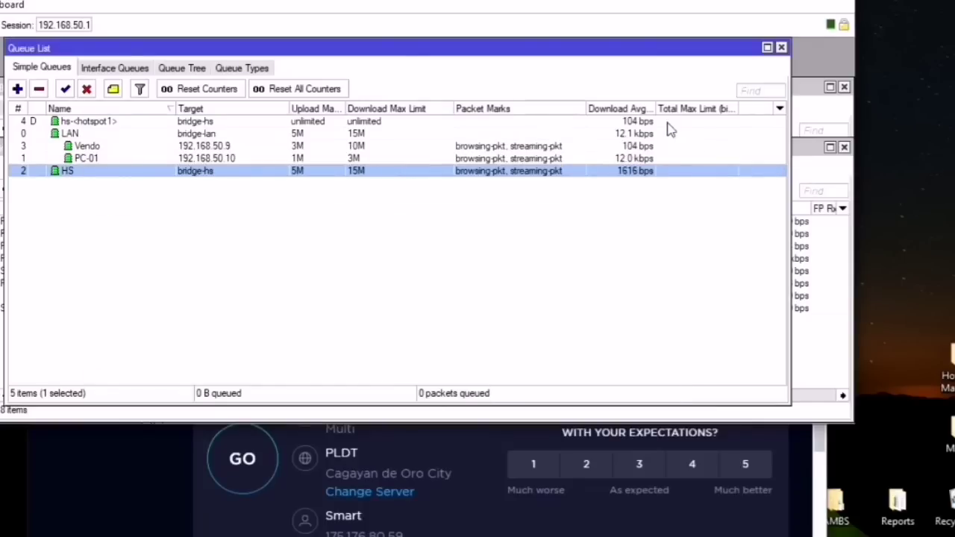
# Step: Connect the mirrored phone to the MikroTik Wi-Fi network
pyautogui.click(477, 209)
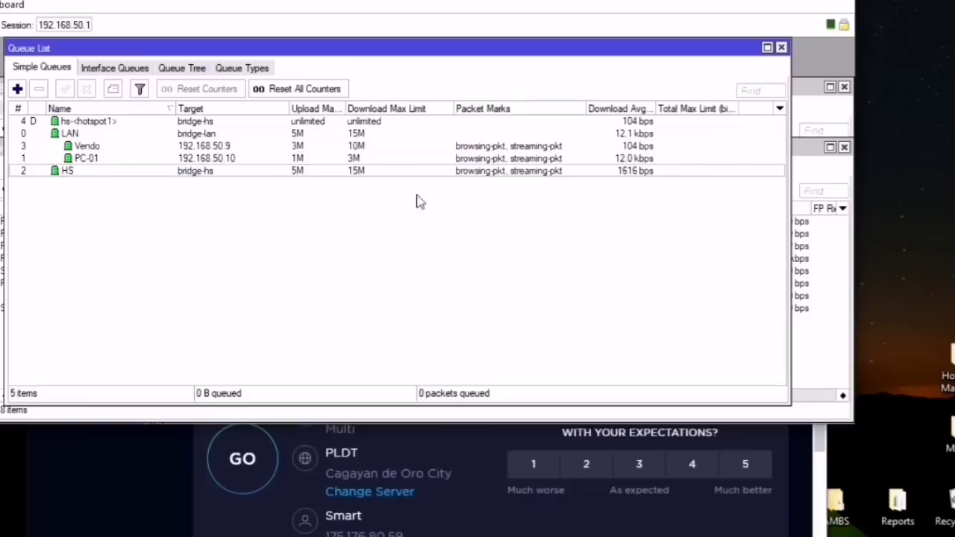
pyautogui.click(372, 174)
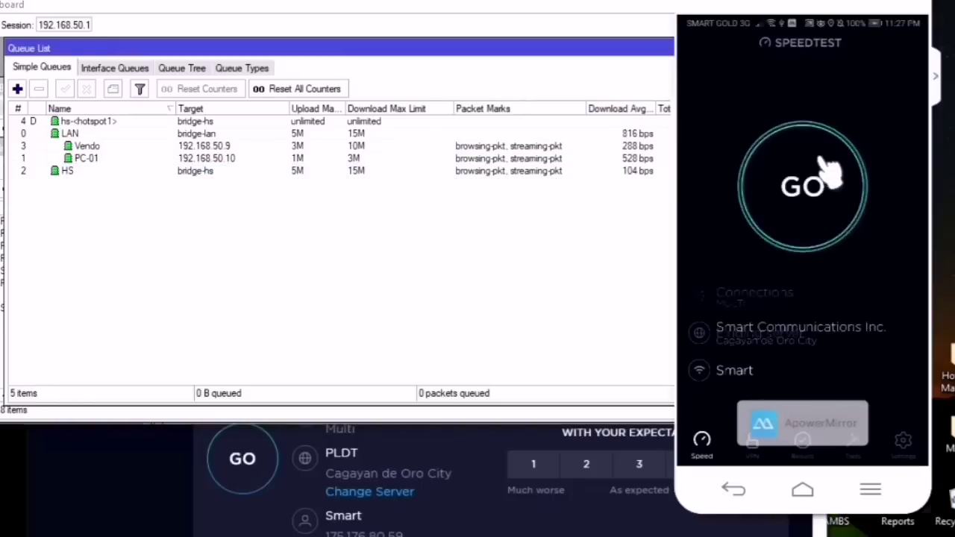
pyautogui.click(802, 490)
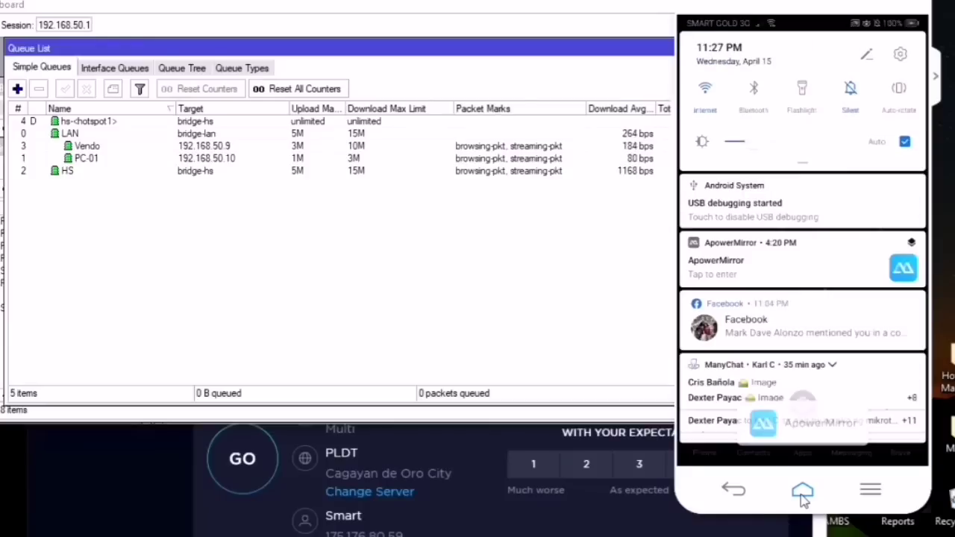
pyautogui.click(753, 195)
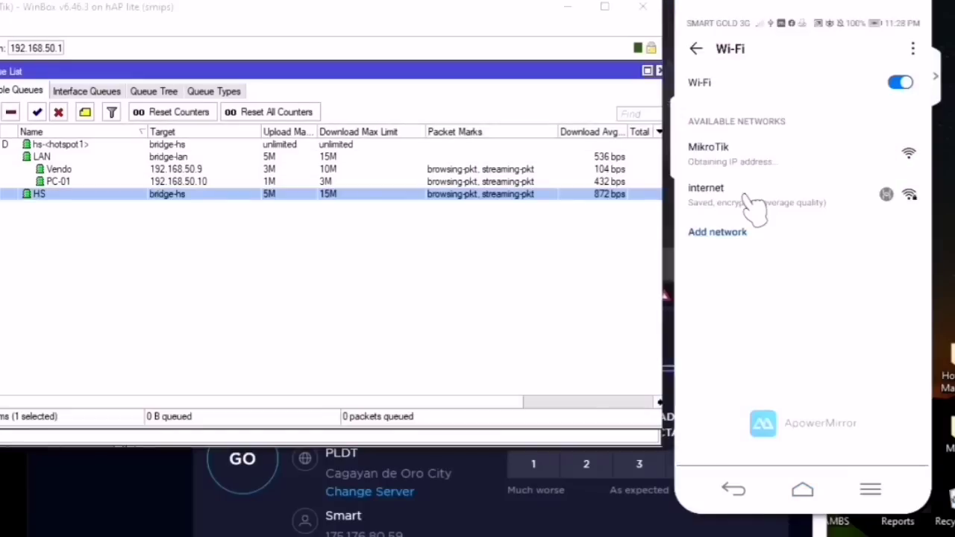
# Step: Select the new dynamic hotspot-user1 queue for 192.168.55.10 at 512k/1M
pyautogui.click(56, 212)
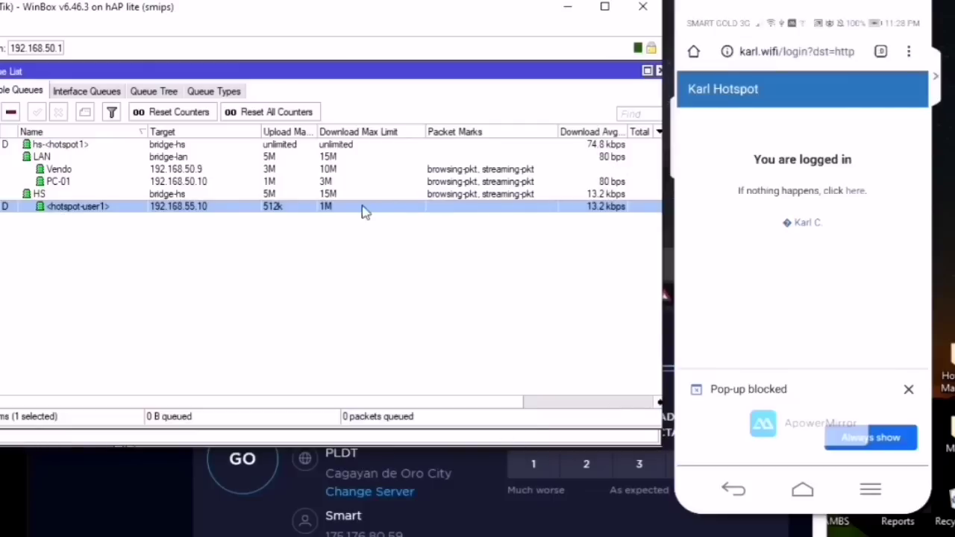
pyautogui.click(803, 490)
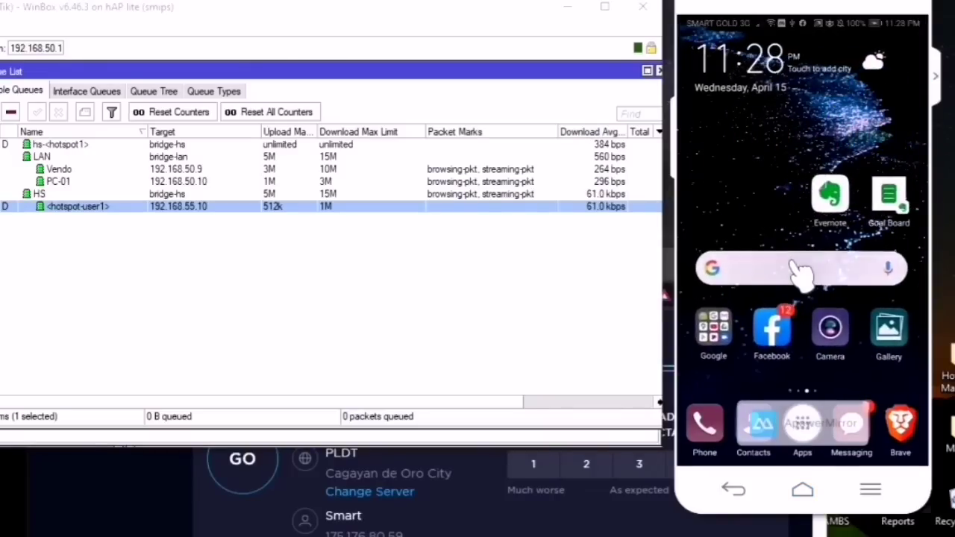
pyautogui.scroll(-5, 799, 273)
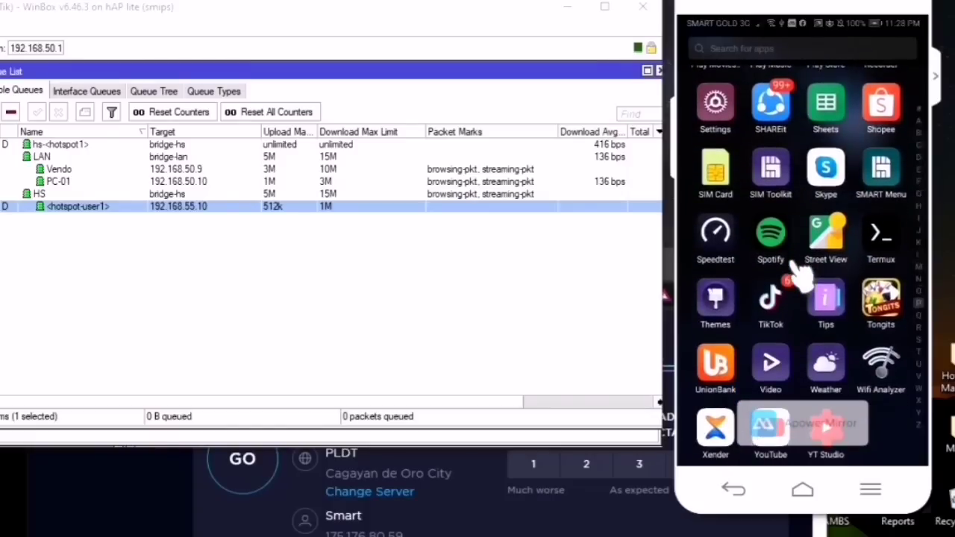
# Step: Start a Speedtest run on the hotspot-connected phone
pyautogui.click(790, 262)
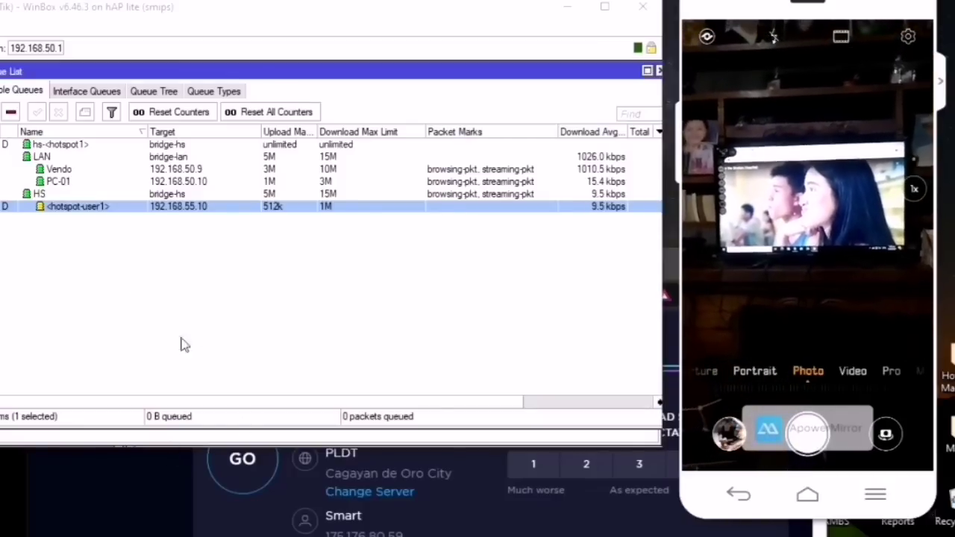
# Step: Check that the Vendo queue's Download Avg. Rate peaks near 6.0 Mbps under its 10M limit
pyautogui.click(72, 171)
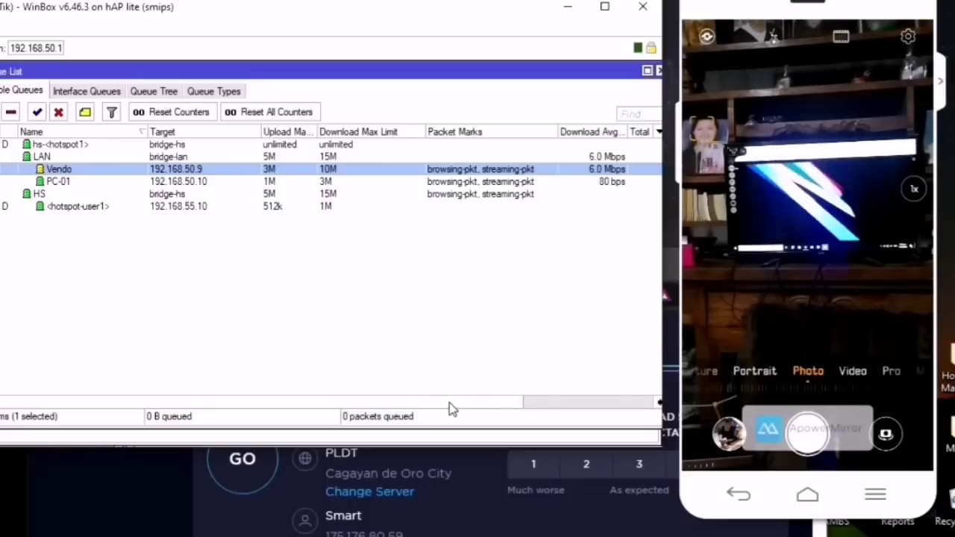
pyautogui.moveTo(449, 402)
pyautogui.mouseDown()
pyautogui.moveTo(565, 409)
pyautogui.moveTo(445, 405)
pyautogui.moveTo(457, 406)
pyautogui.mouseUp()
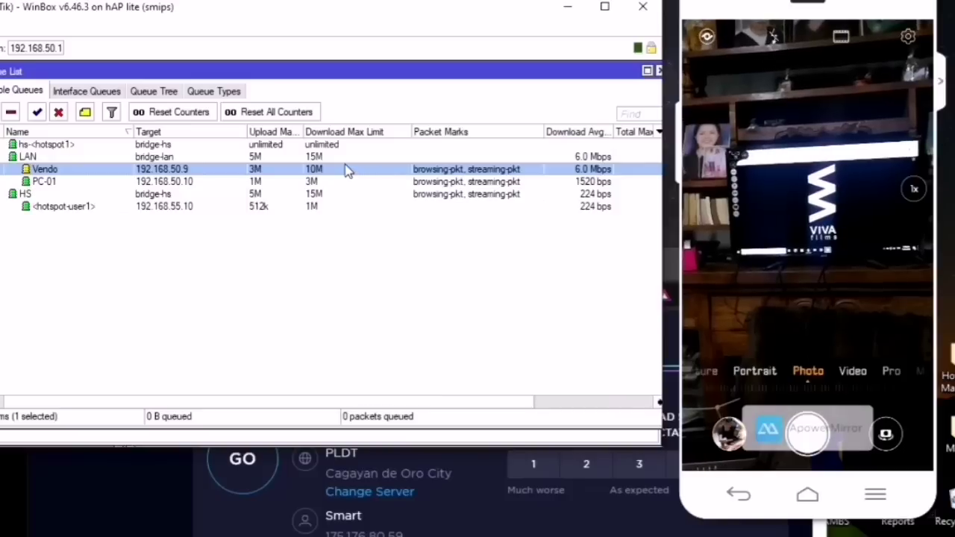
pyautogui.moveTo(383, 401); pyautogui.dragTo(307, 403)
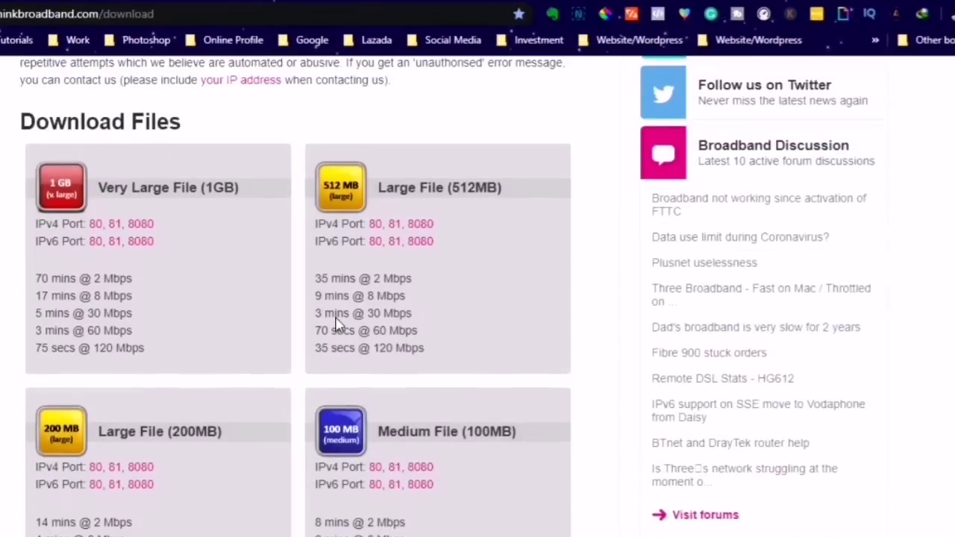
pyautogui.scroll(2, 340, 291)
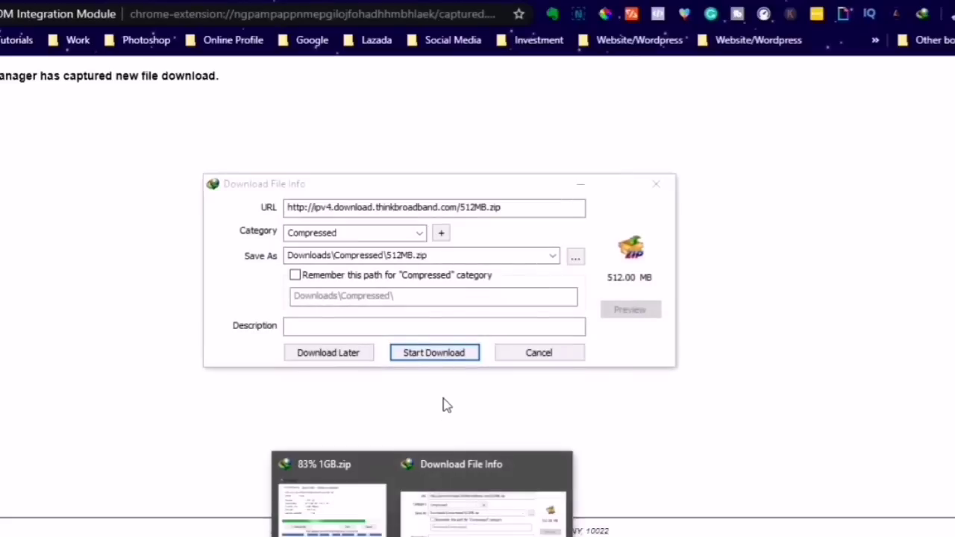
# Step: Start the 512MB.zip test download and select the PC-01 queue in Simple Queues
pyautogui.click(440, 357)
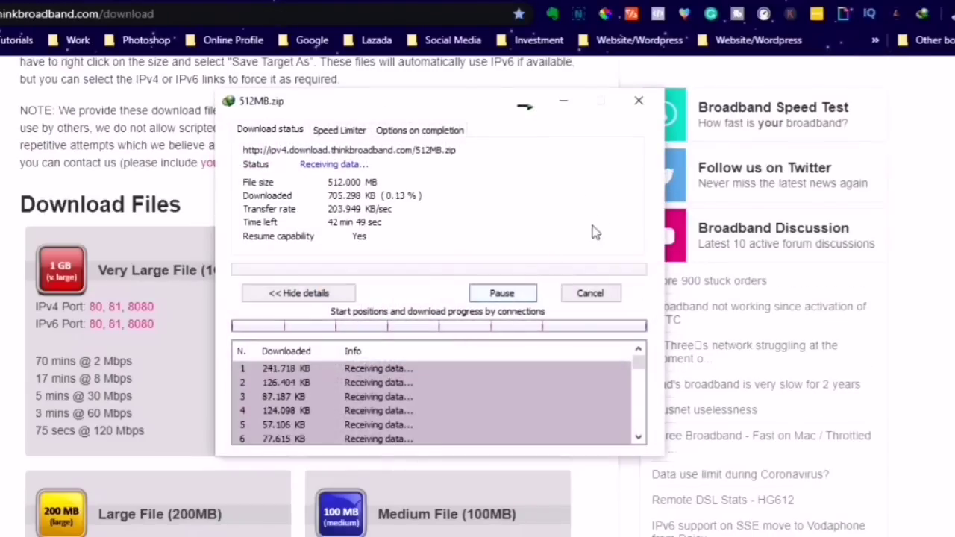
pyautogui.click(876, 2)
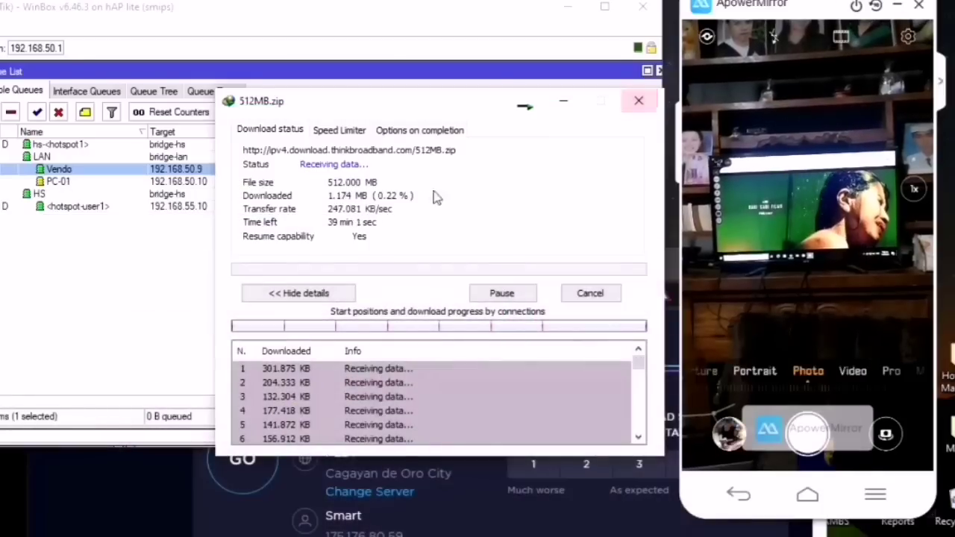
pyautogui.moveTo(485, 74); pyautogui.dragTo(469, 79)
pyautogui.click(519, 188)
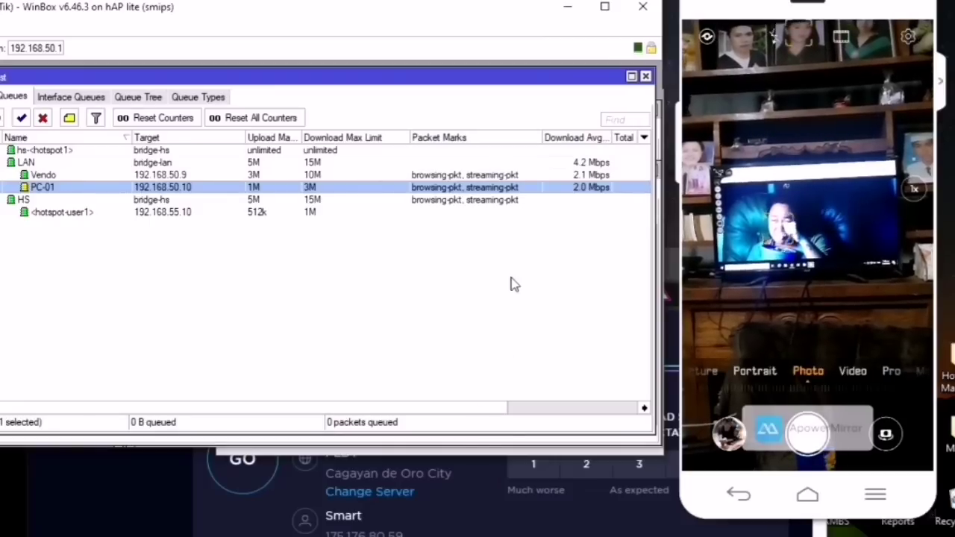
# Step: Show the 512MB.zip progress, then return the queue list to the front
pyautogui.click(422, 536)
pyautogui.click(482, 511)
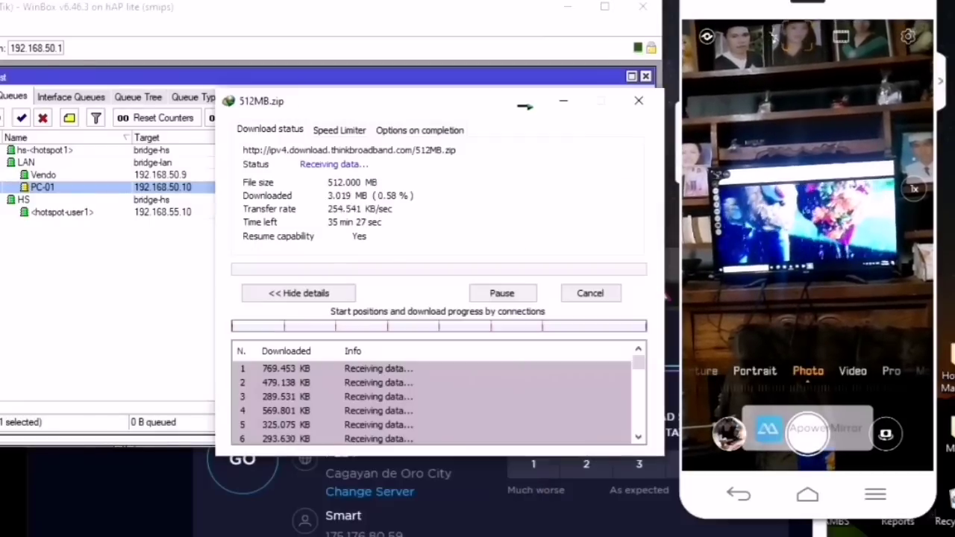
pyautogui.moveTo(517, 77); pyautogui.dragTo(516, 170)
# Step: Review the Total Bandwidth, Gaming/Others and 1. Browsing queue tree entries
pyautogui.click(314, 131)
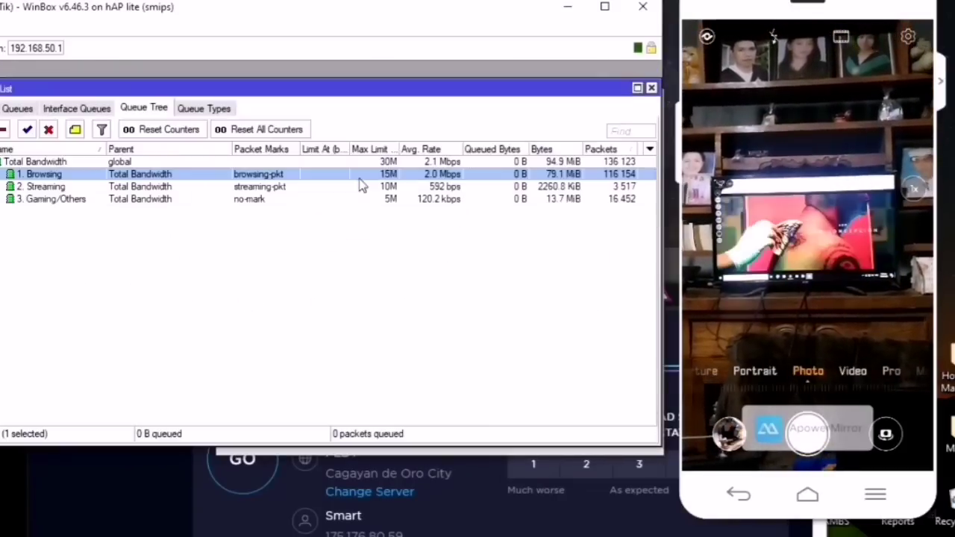
pyautogui.click(425, 161)
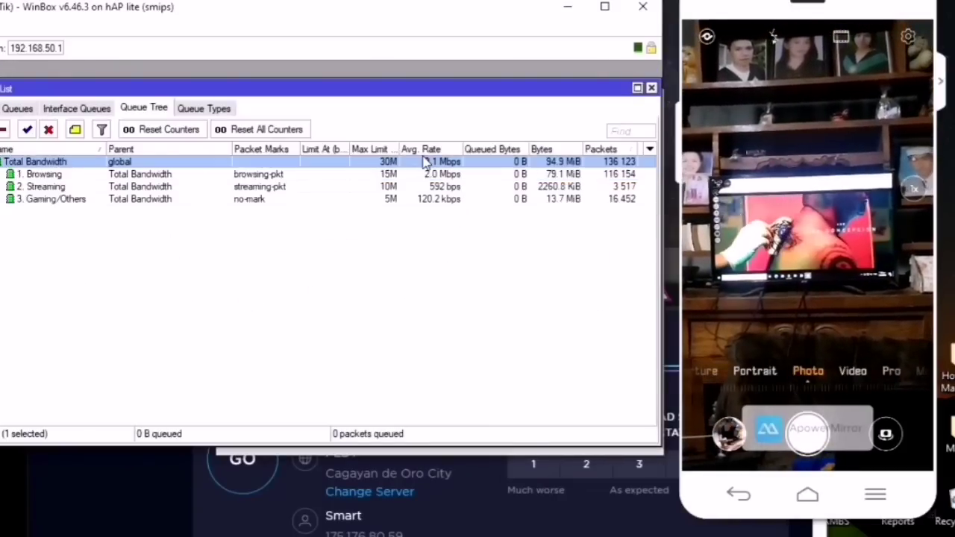
pyautogui.click(451, 200)
pyautogui.click(446, 176)
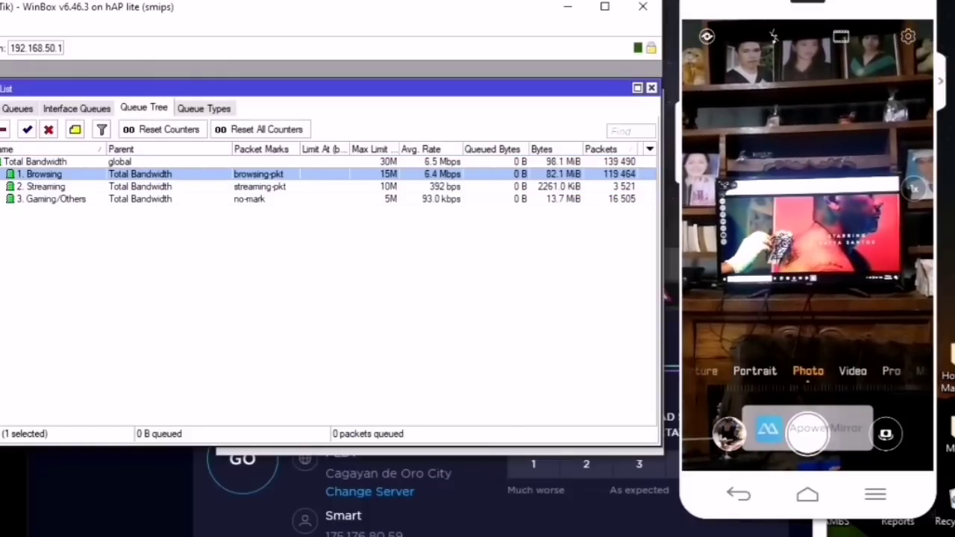
# Step: Inspect PC-01's browsing-conn and streaming-conn rows in Firewall Connections, then return to Simple Queues
pyautogui.click(0, 217)
pyautogui.click(7, 294)
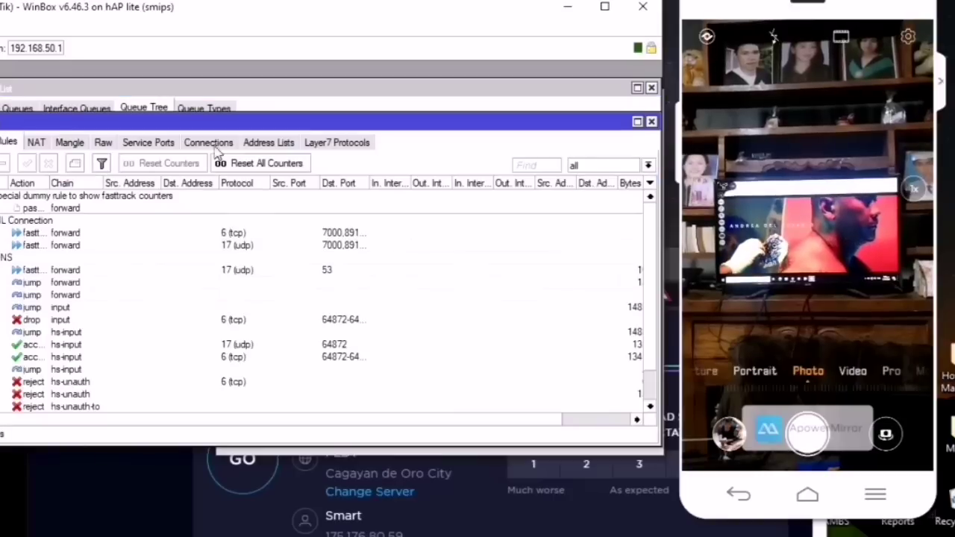
pyautogui.click(206, 144)
pyautogui.click(291, 258)
pyautogui.scroll(-15, 290, 255)
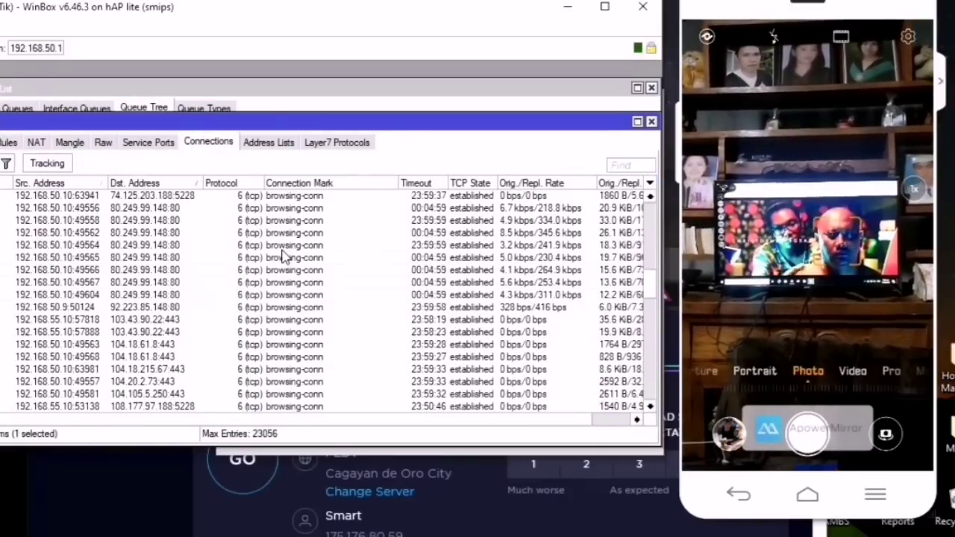
pyautogui.scroll(1, 283, 257)
pyautogui.click(256, 258)
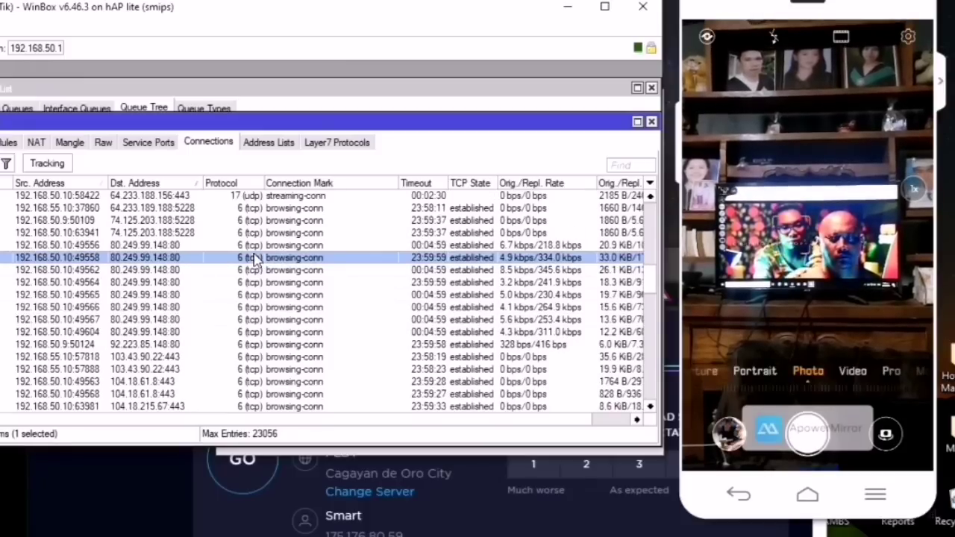
pyautogui.click(256, 288)
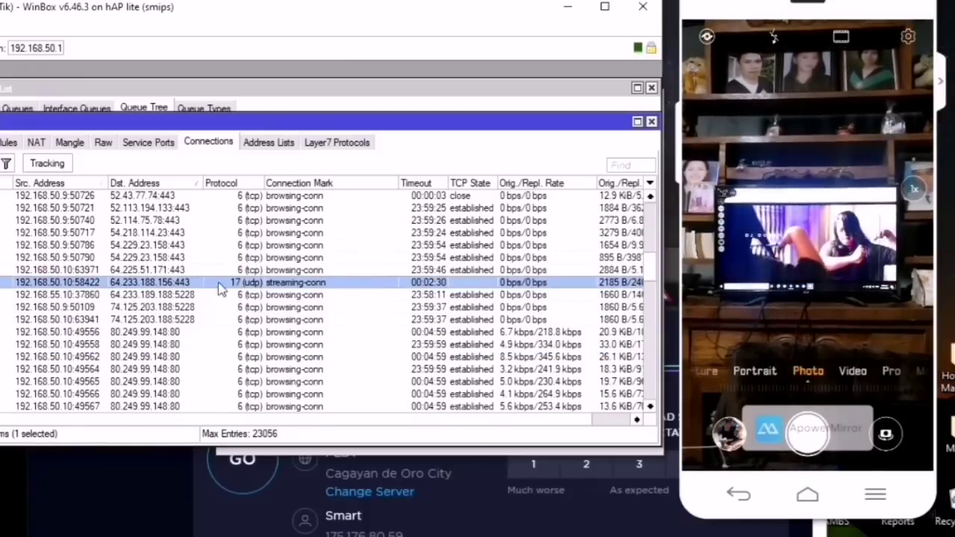
pyautogui.click(329, 92)
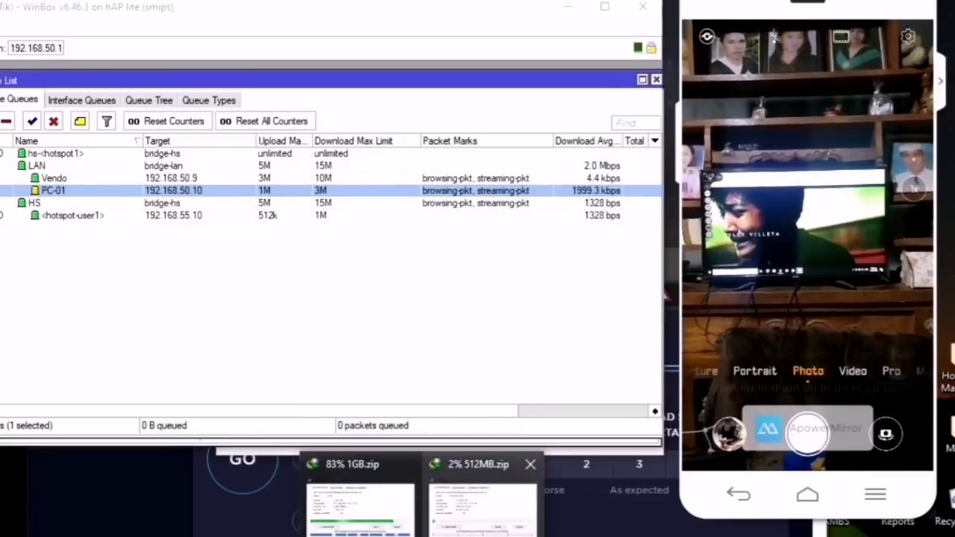
# Step: Bring up the 512MB.zip progress and the ping console, and arrange them around the queue list
pyautogui.click(488, 522)
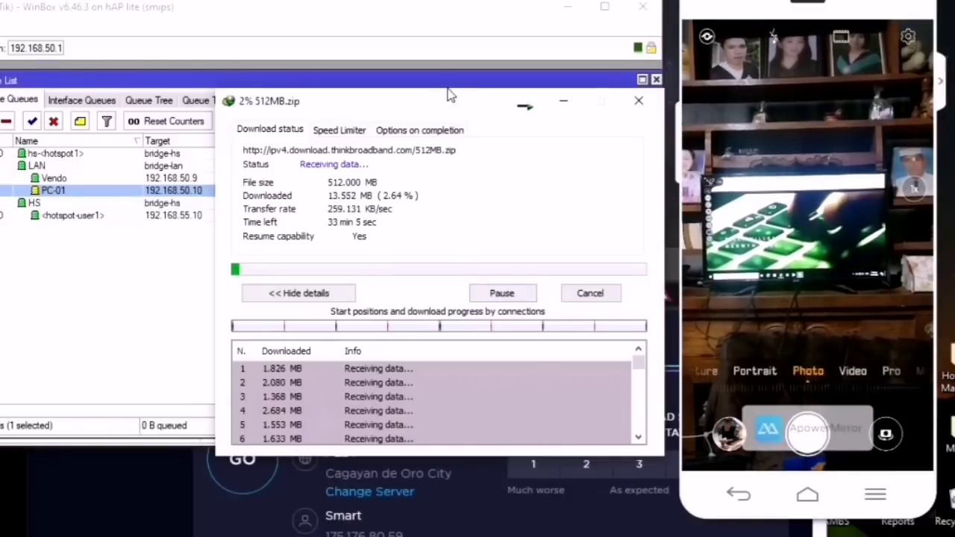
pyautogui.moveTo(448, 84); pyautogui.dragTo(450, 154)
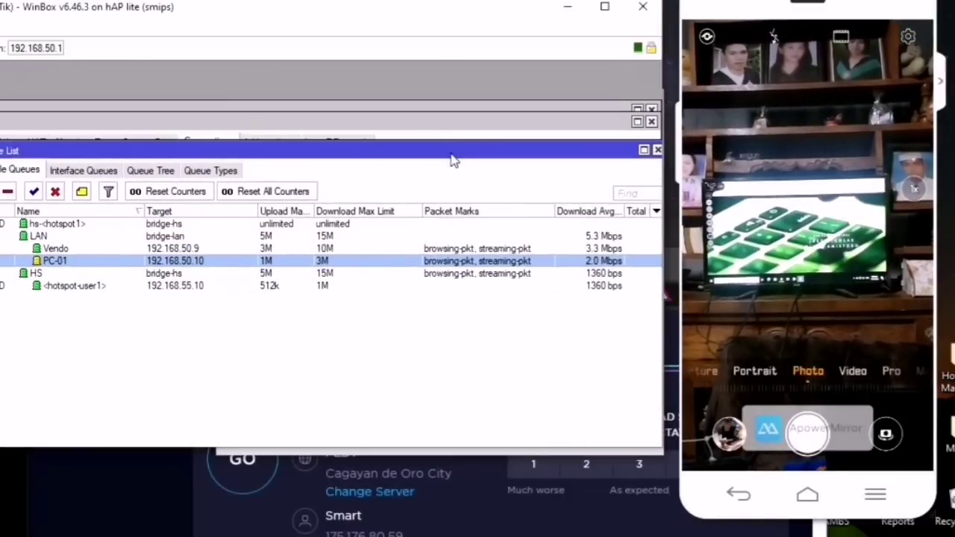
pyautogui.click(489, 522)
pyautogui.click(455, 536)
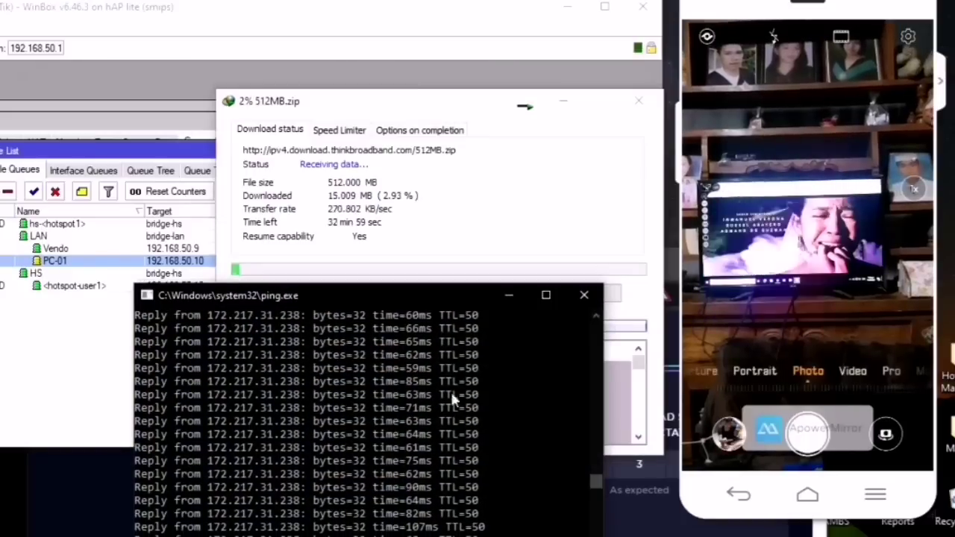
pyautogui.moveTo(442, 298); pyautogui.dragTo(336, 49)
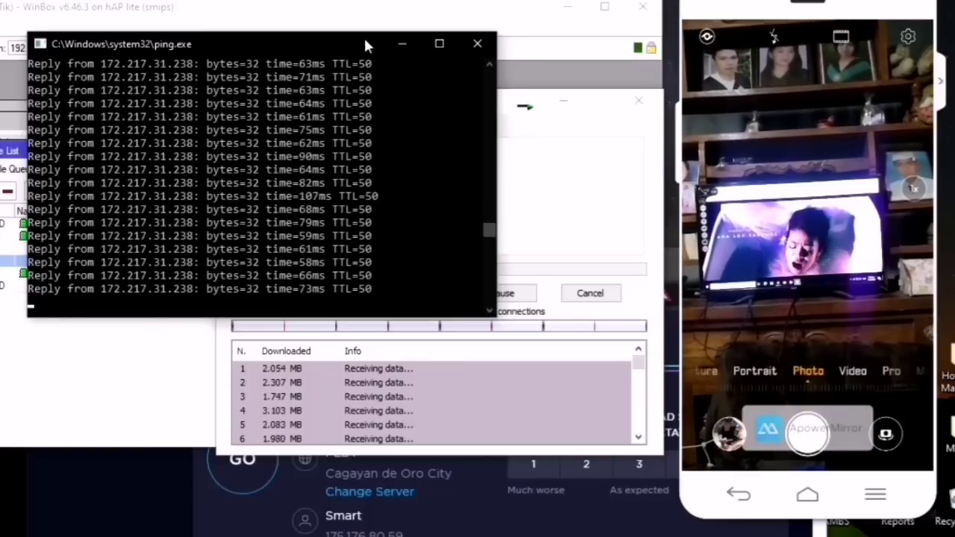
pyautogui.moveTo(365, 41); pyautogui.dragTo(283, 305)
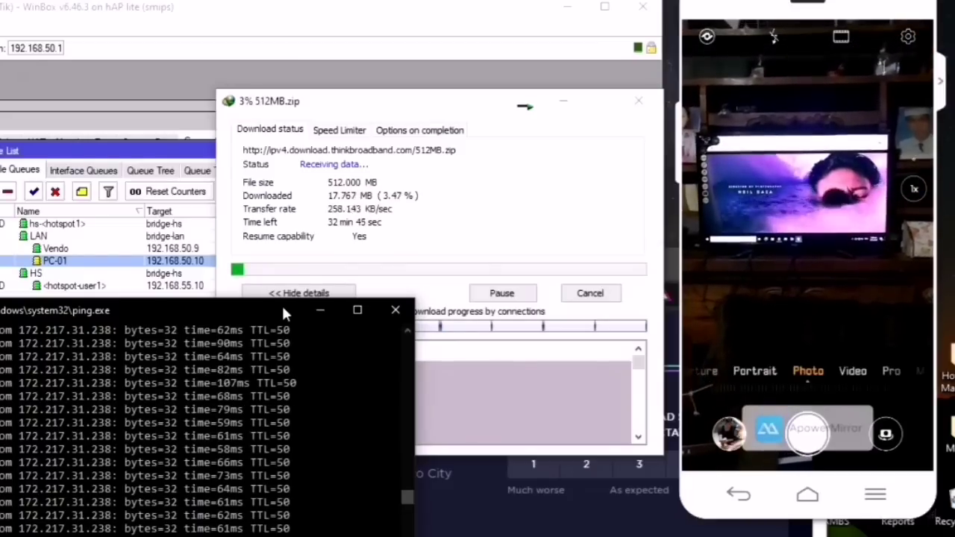
pyautogui.moveTo(282, 305); pyautogui.dragTo(328, 126)
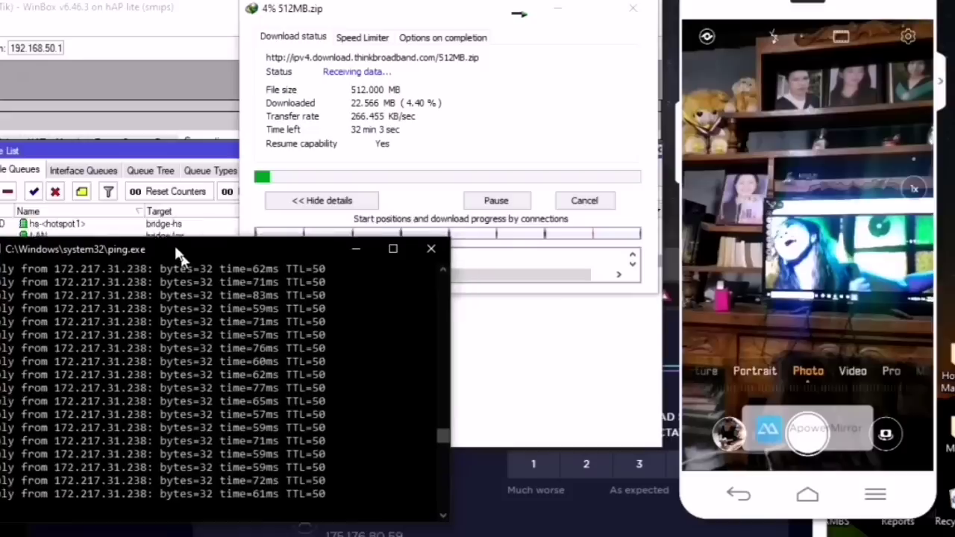
pyautogui.moveTo(184, 228); pyautogui.dragTo(161, 227)
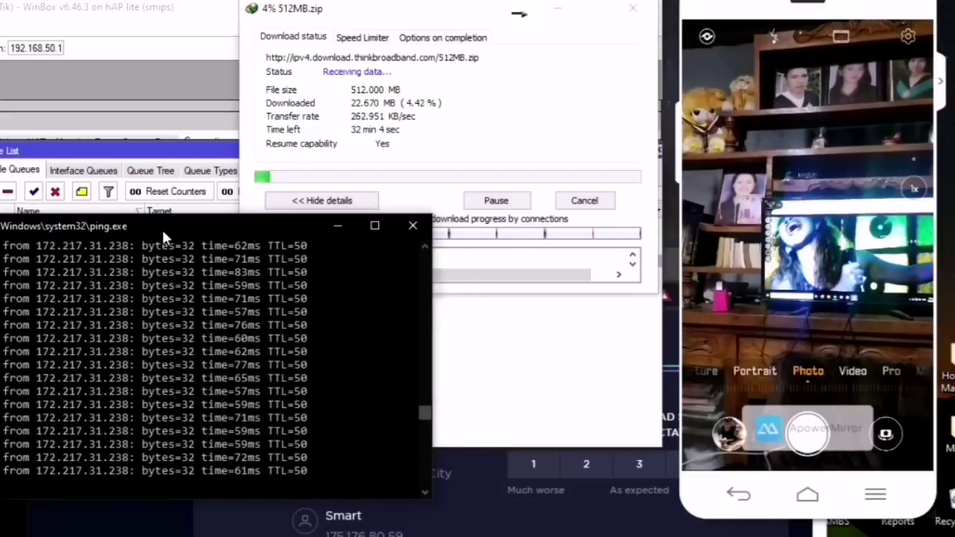
# Step: Resume the paused 1GB.zip download and reposition the windows
pyautogui.click(352, 511)
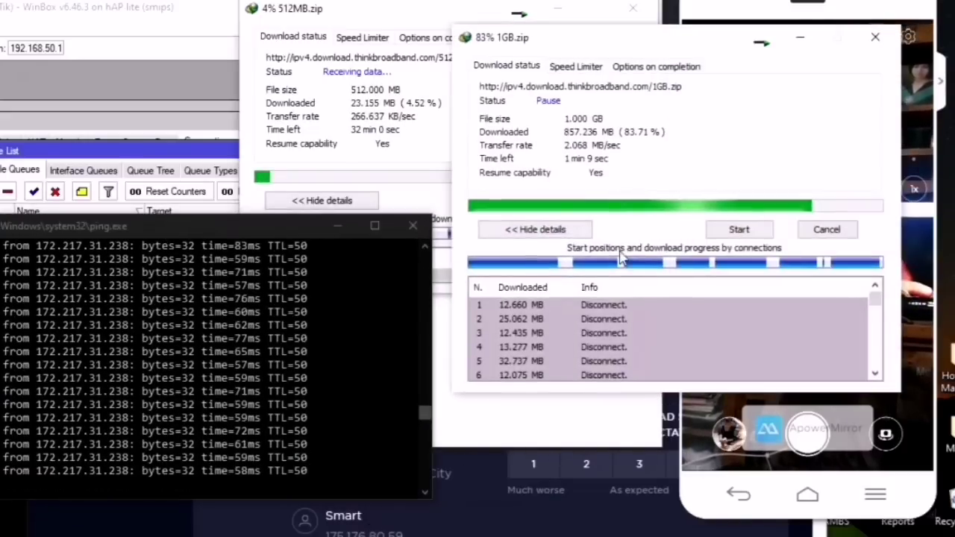
pyautogui.moveTo(701, 47); pyautogui.dragTo(740, 155)
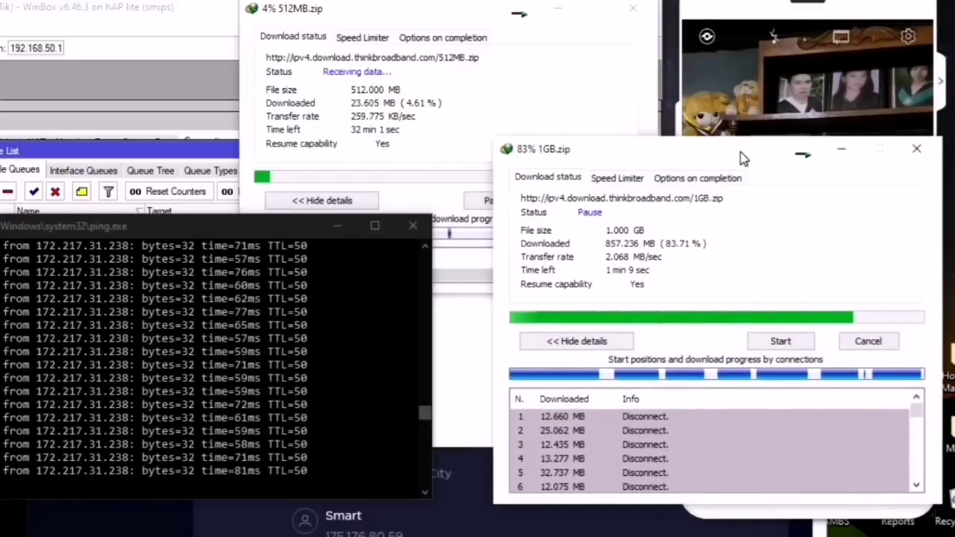
pyautogui.click(778, 345)
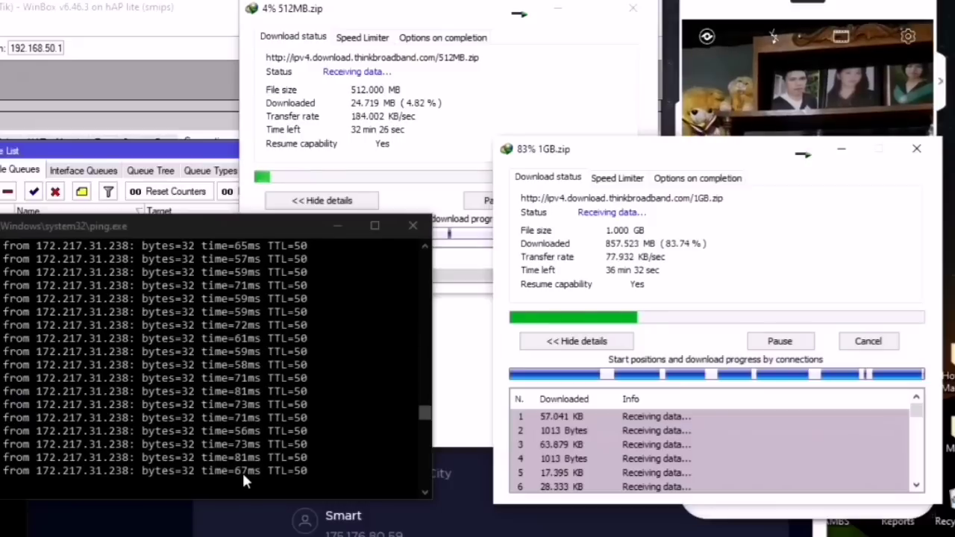
pyautogui.moveTo(261, 234); pyautogui.dragTo(202, 224)
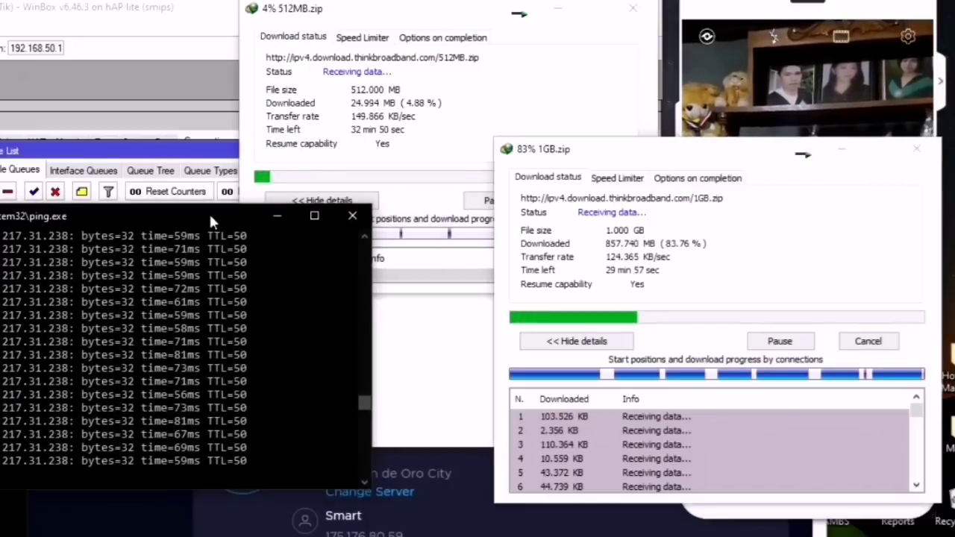
pyautogui.moveTo(671, 149); pyautogui.dragTo(632, 213)
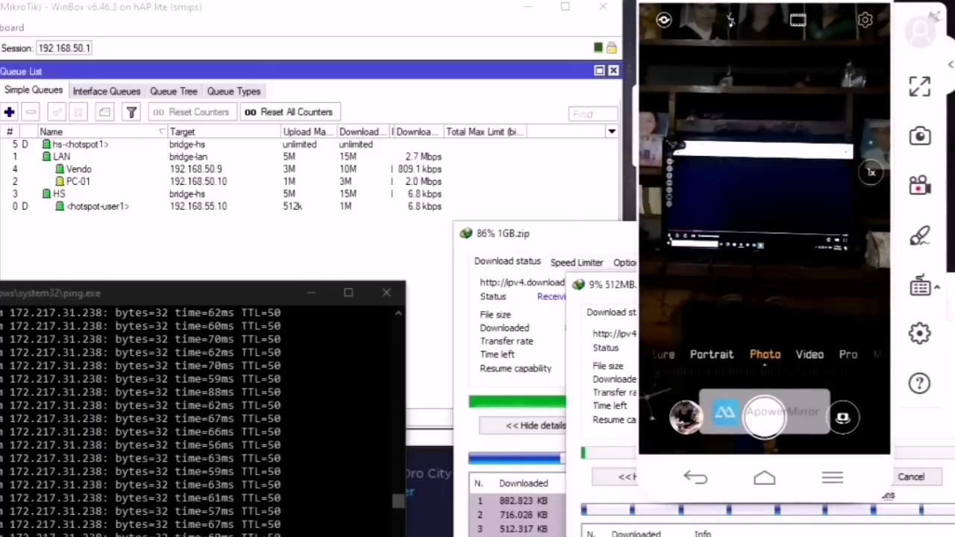
# Step: Inspect rule 1 of the ML Connection fasttrack rules in Firewall Filter Rules, then close Firewall
pyautogui.click(0, 142)
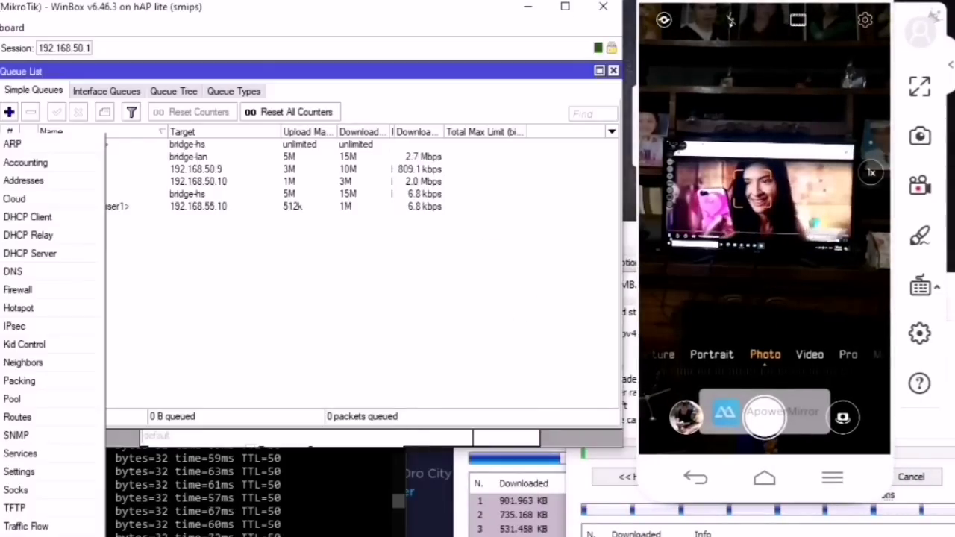
pyautogui.click(18, 290)
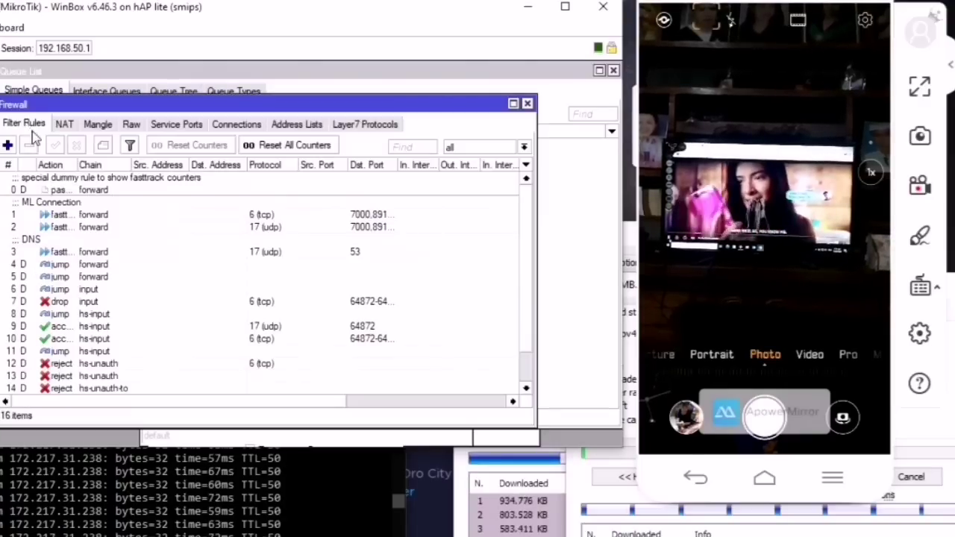
pyautogui.click(68, 216)
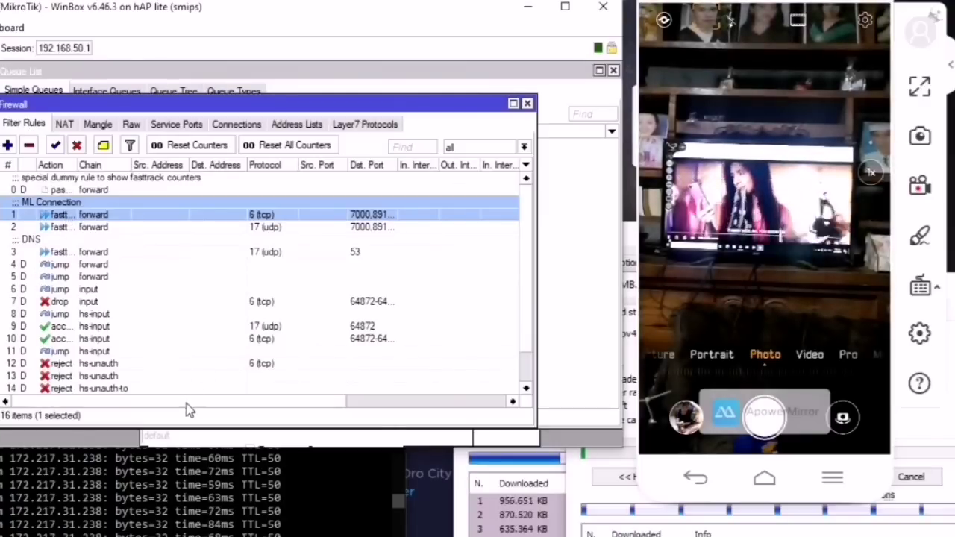
pyautogui.press('Escape')
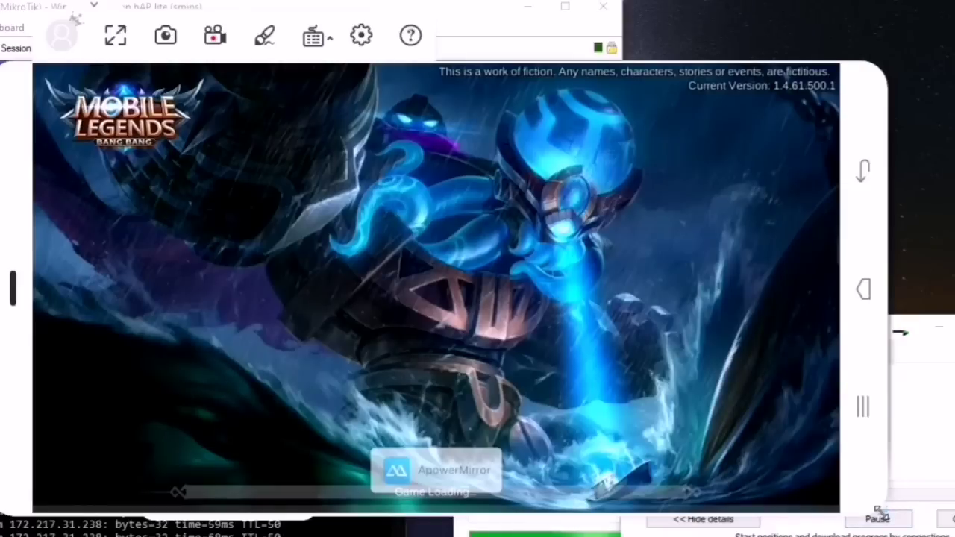
# Step: Shrink the mirrored phone window and dock it beside the WinBox Queue List
pyautogui.moveTo(880, 513); pyautogui.dragTo(467, 261)
pyautogui.moveTo(11, 127)
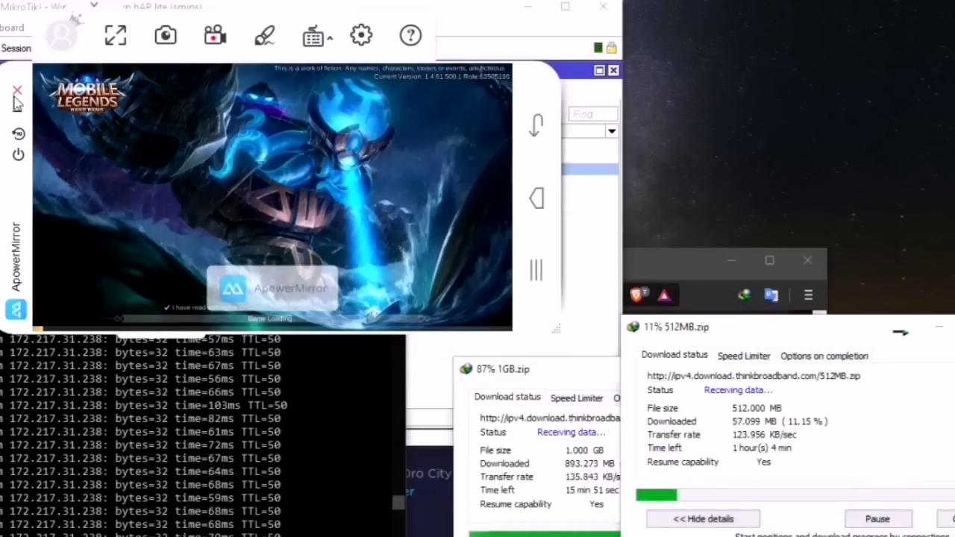
pyautogui.moveTo(6, 127); pyautogui.dragTo(442, 36)
pyautogui.moveTo(452, 84)
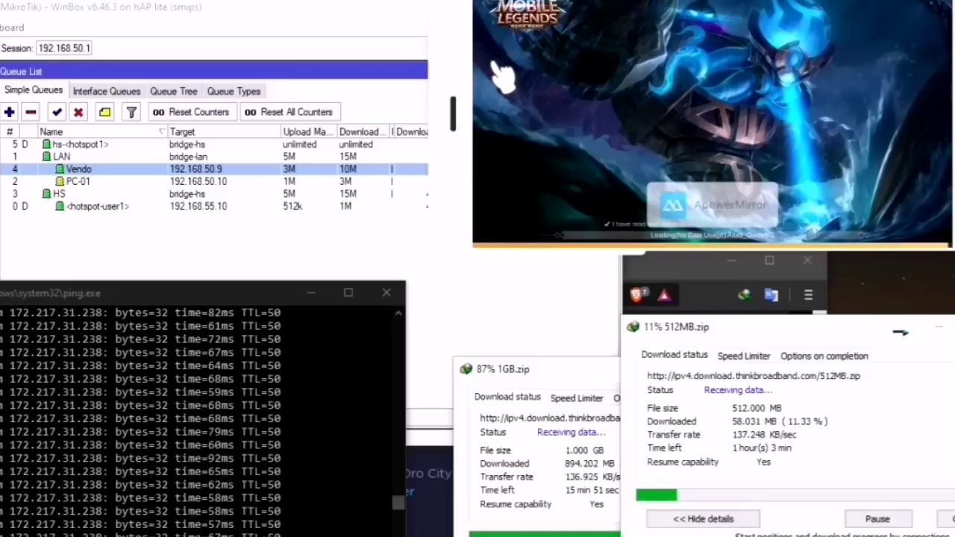
pyautogui.moveTo(501, 75)
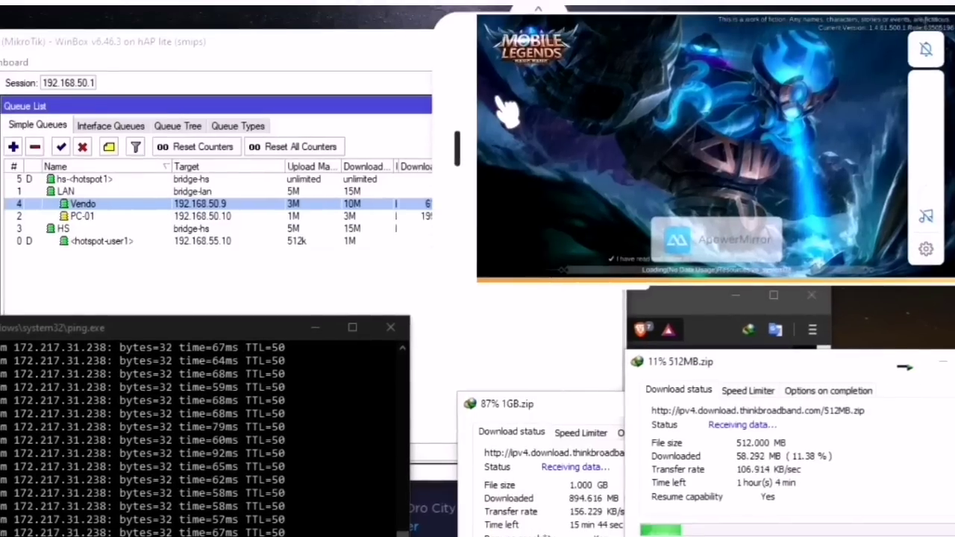
pyautogui.moveTo(441, 48)
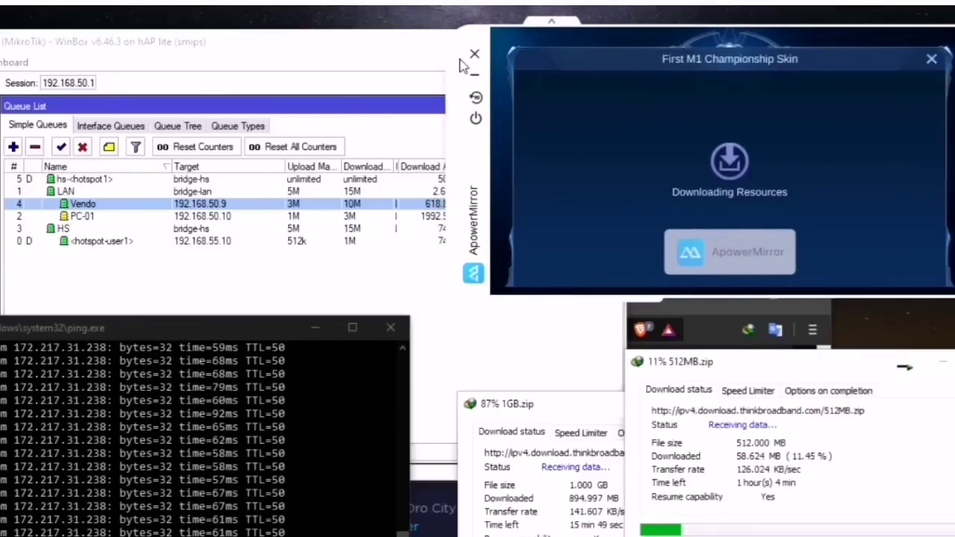
pyautogui.moveTo(460, 60); pyautogui.dragTo(501, 51)
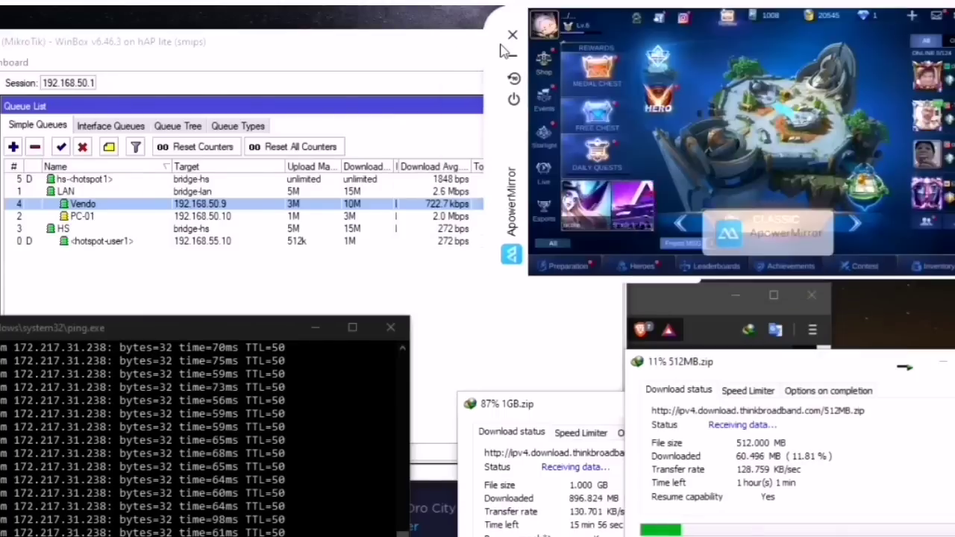